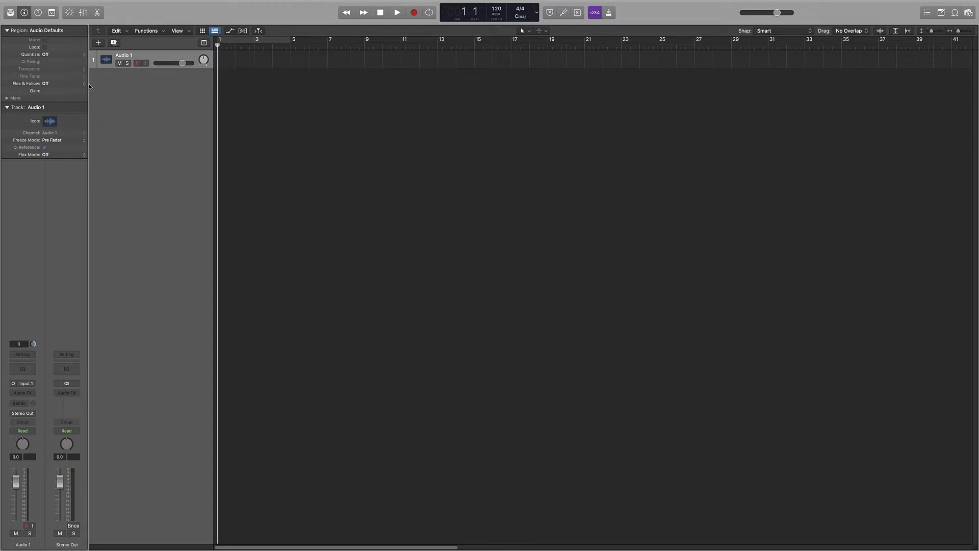
key("i")
key("i")
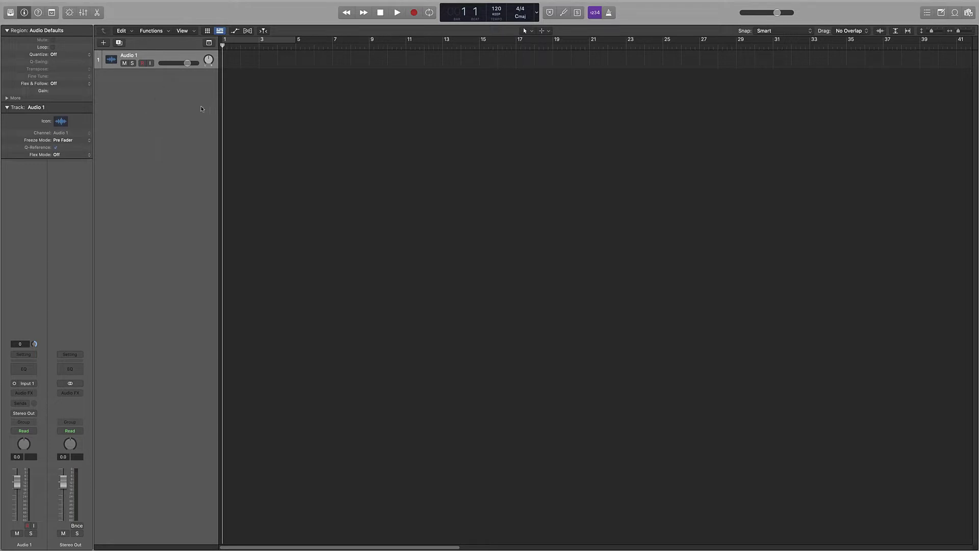
Close the current project and start a new one with a single audio track using Input 1.
mouse_move(21, 3)
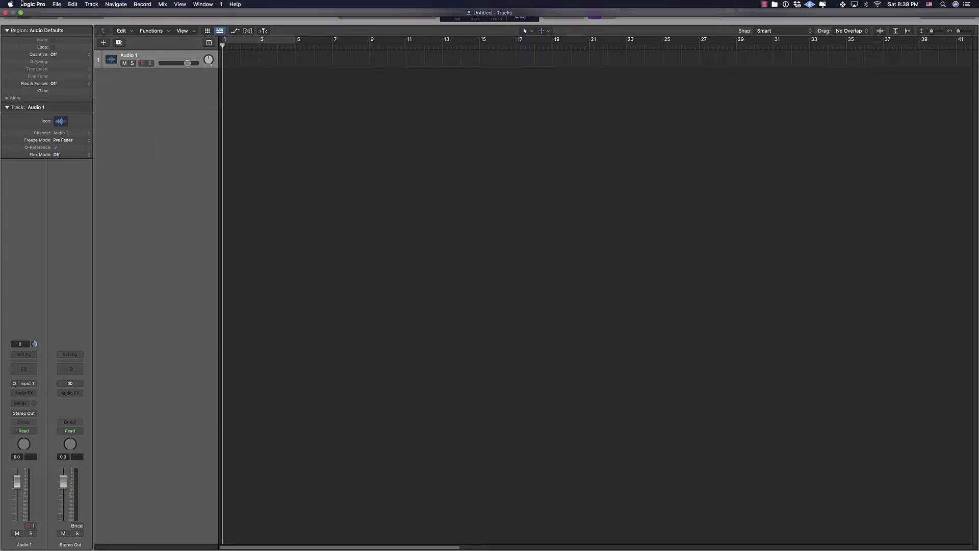
left_click(56, 4)
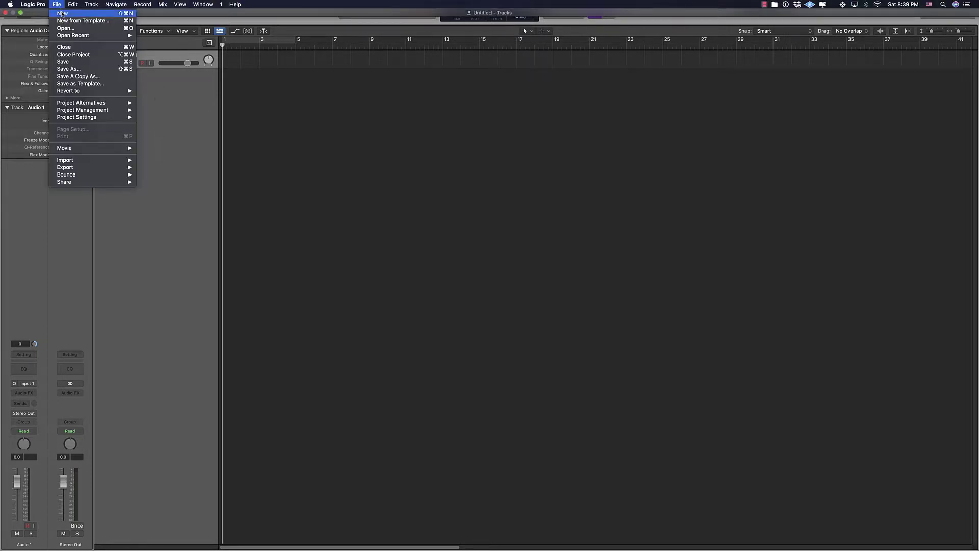
left_click(64, 15)
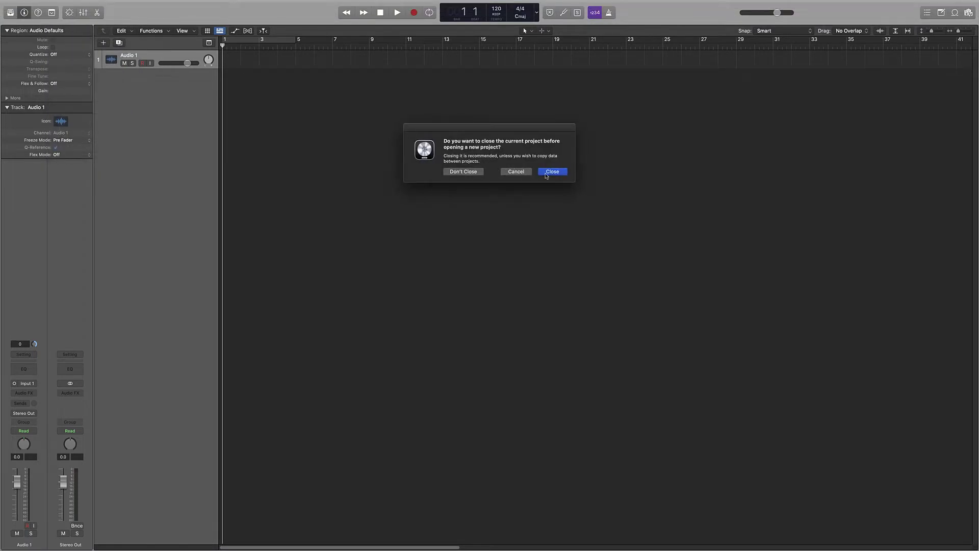
left_click(540, 172)
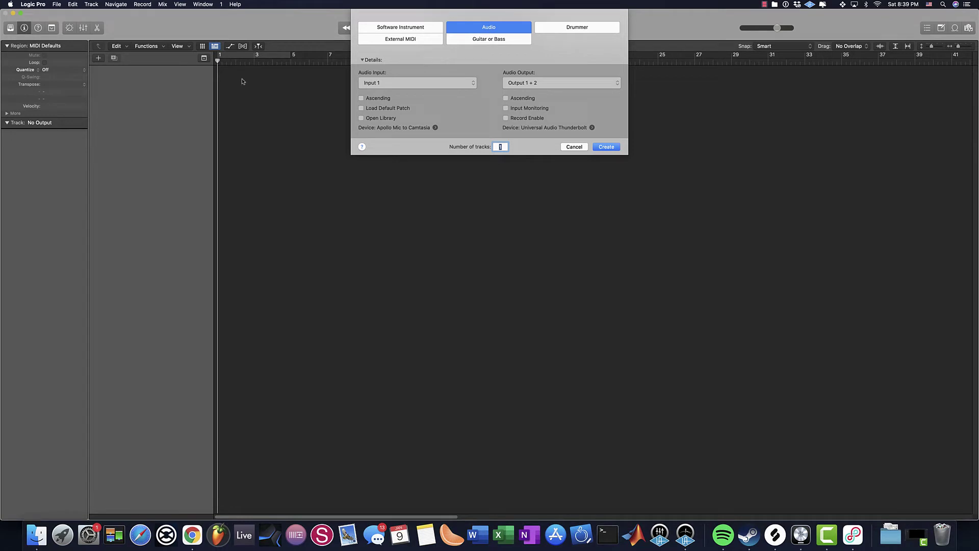
key("Return")
Rename the audio track as Reference and switch the project window to full screen.
double_click(130, 68)
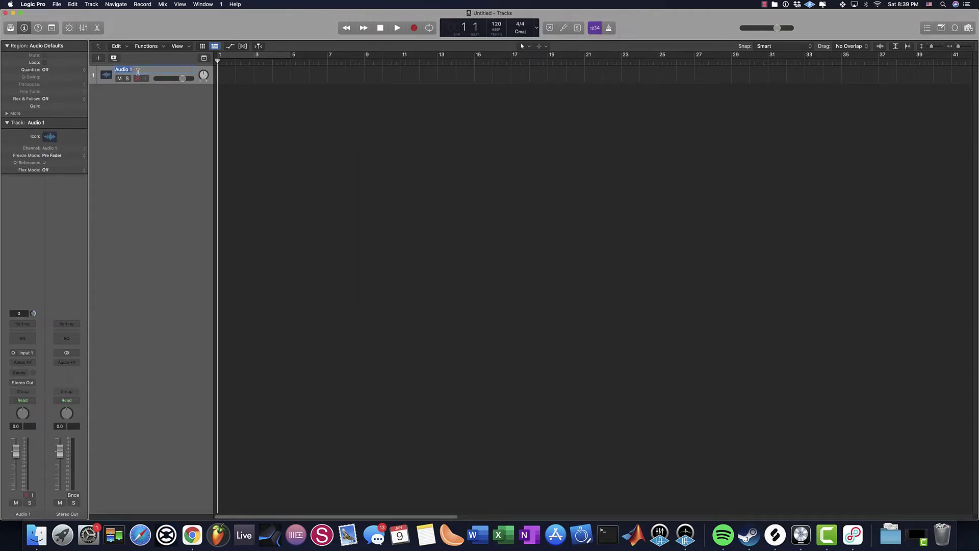
type("Reference")
key("Return")
left_click_drag(657, 58, 206, 75)
left_click(22, 14)
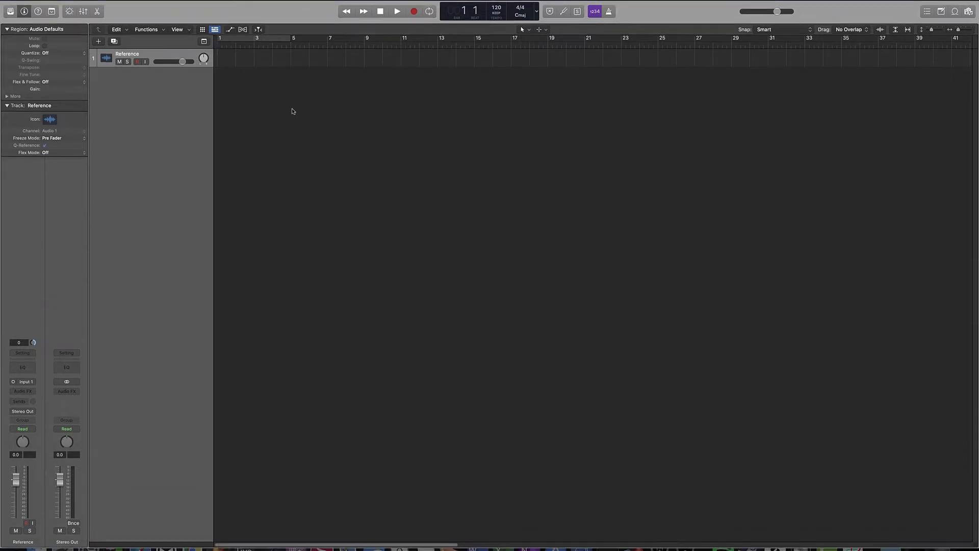
Add a new software instrument track below the Reference track.
right_click(187, 113)
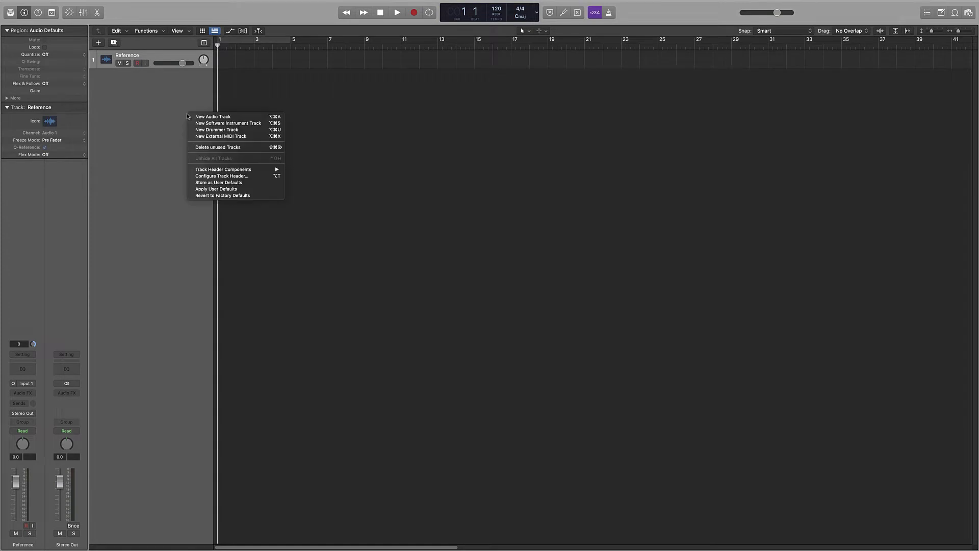
left_click(185, 123)
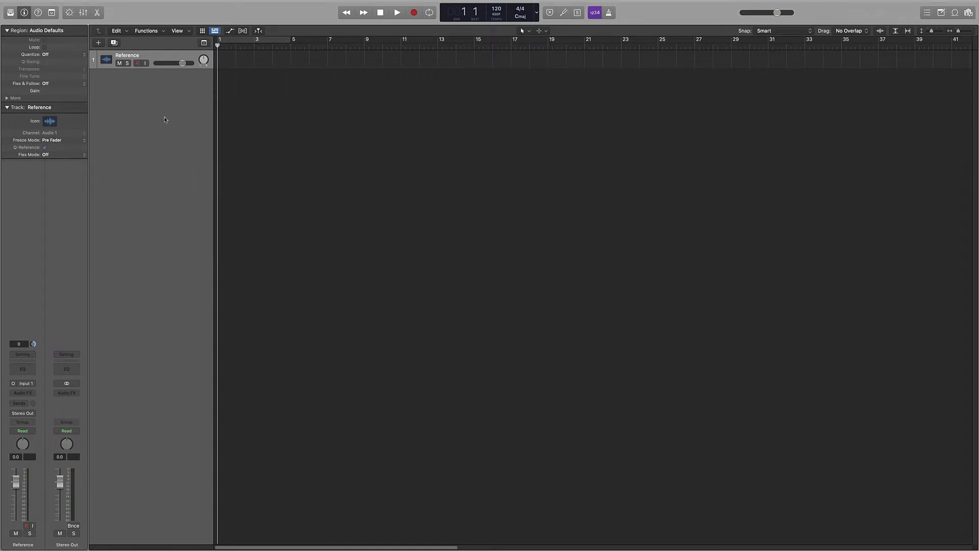
right_click(135, 106)
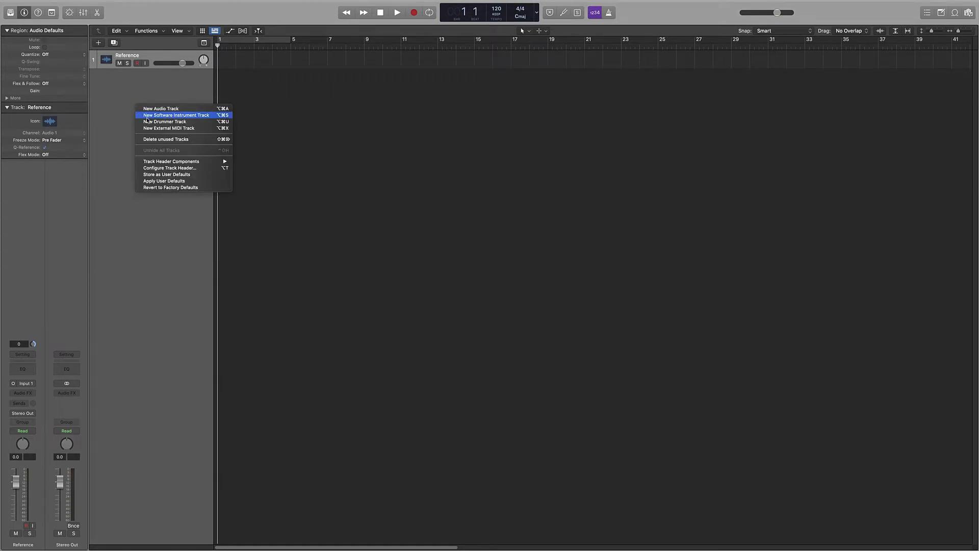
left_click(147, 118)
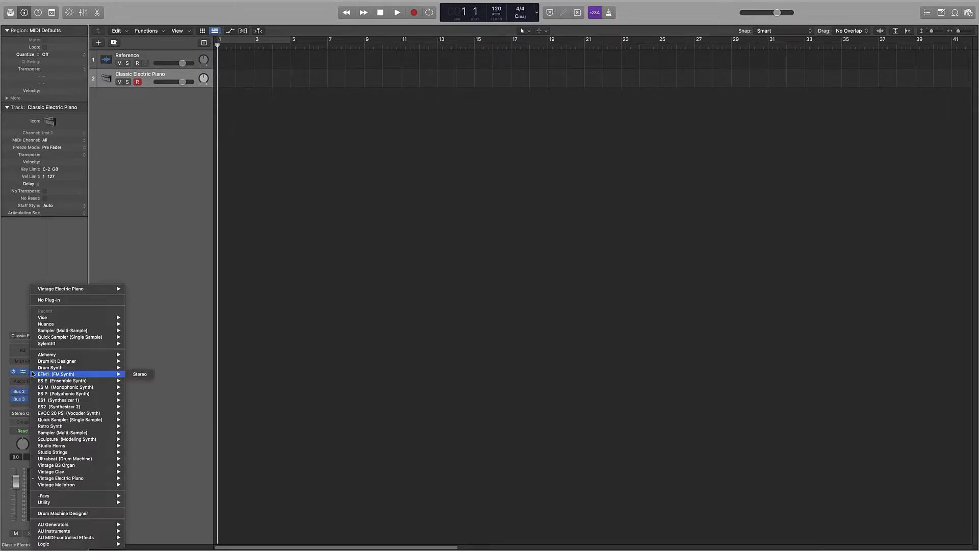
Replace the electric piano instrument on the new track with a mono Quick Sampler (Single Sample).
left_click(30, 372)
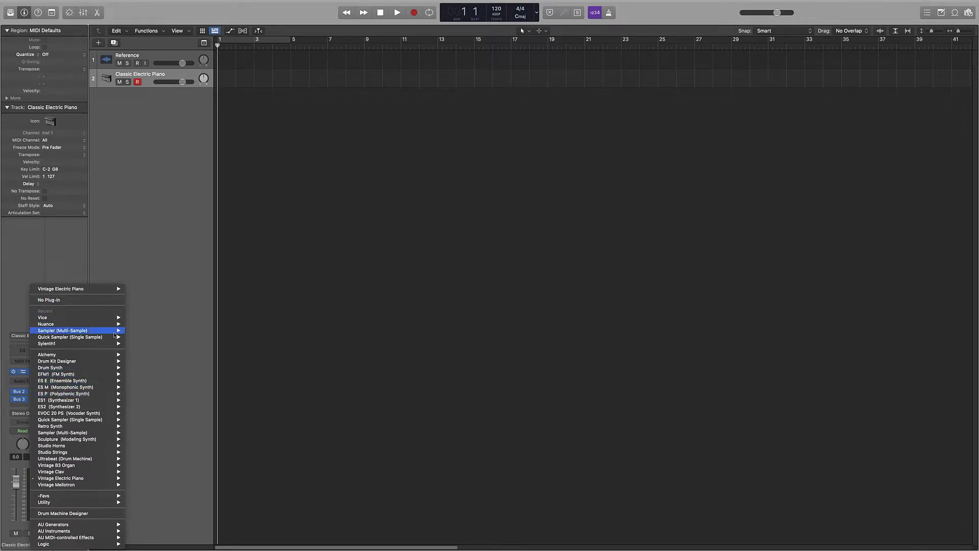
mouse_move(88, 495)
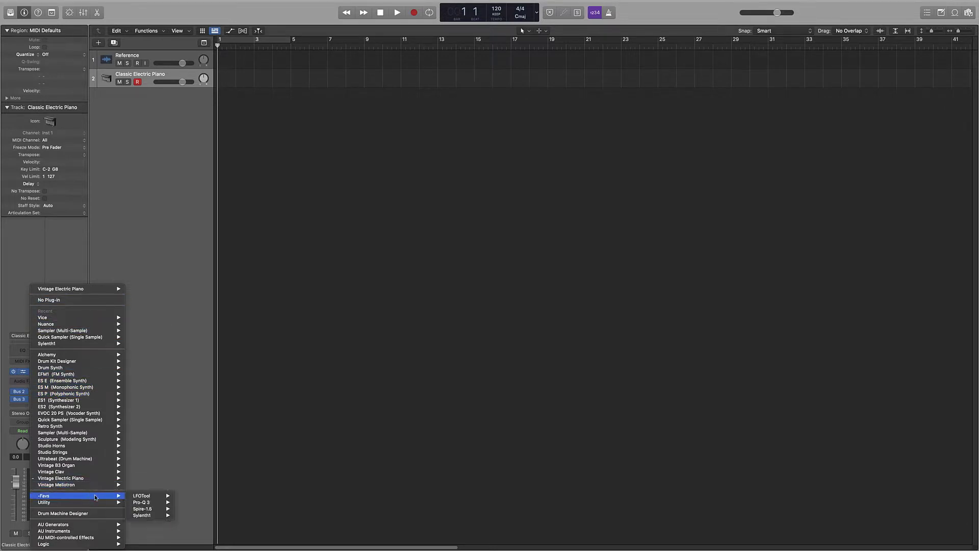
mouse_move(148, 514)
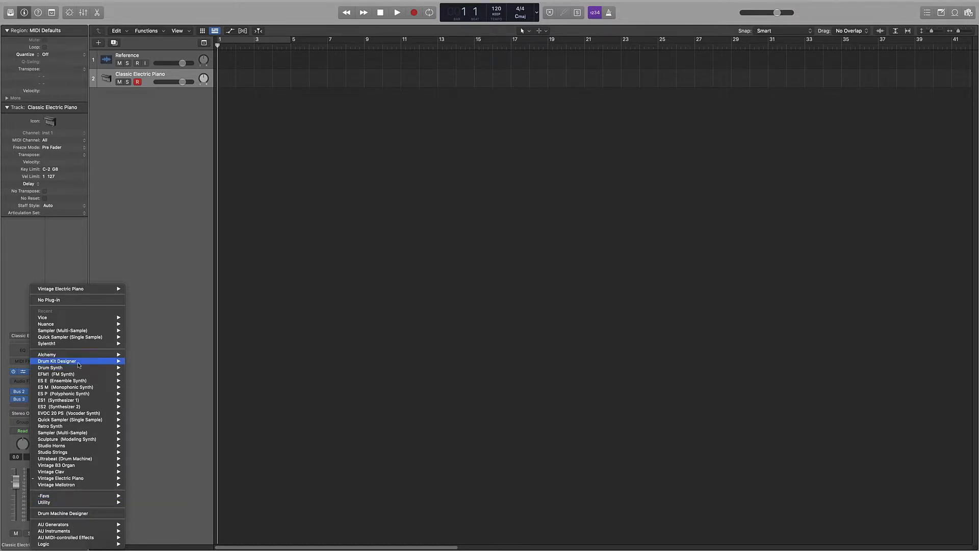
mouse_move(70, 328)
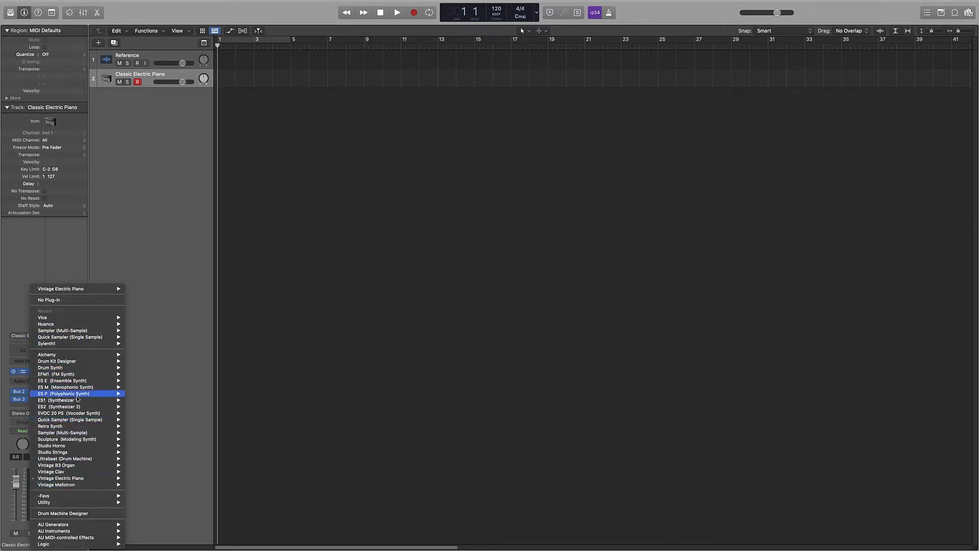
mouse_move(82, 419)
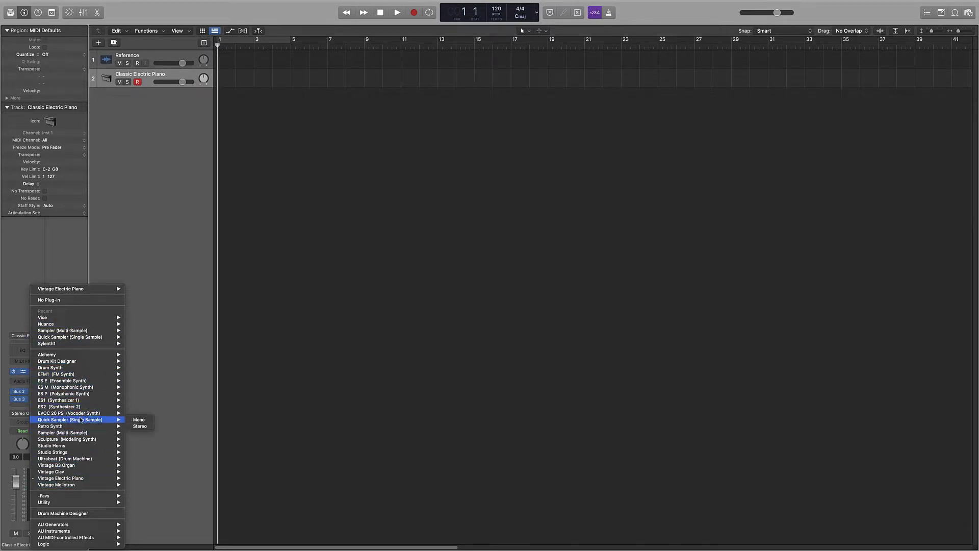
left_click(136, 420)
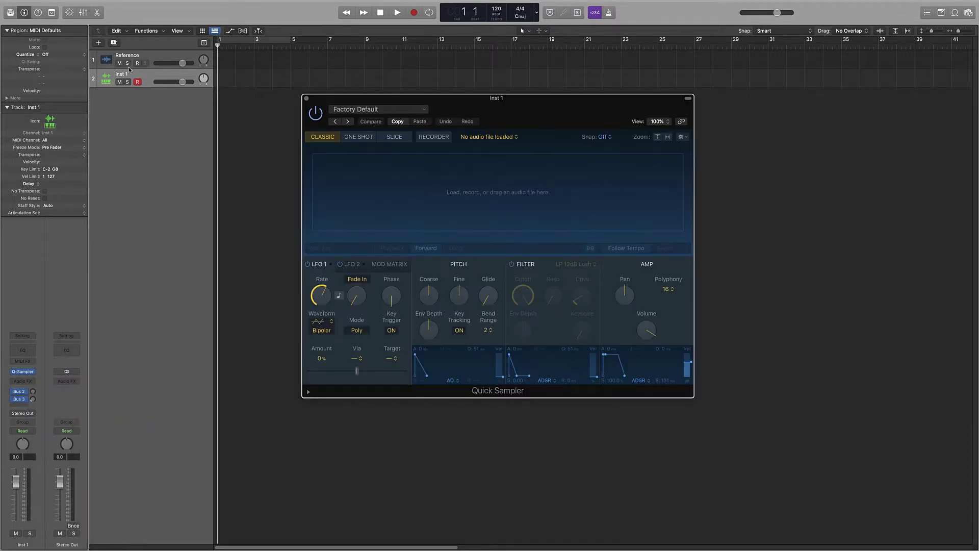
Rename the Quick Sampler track as Kick and close the sampler's plug-in window.
double_click(127, 73)
type("Ki")
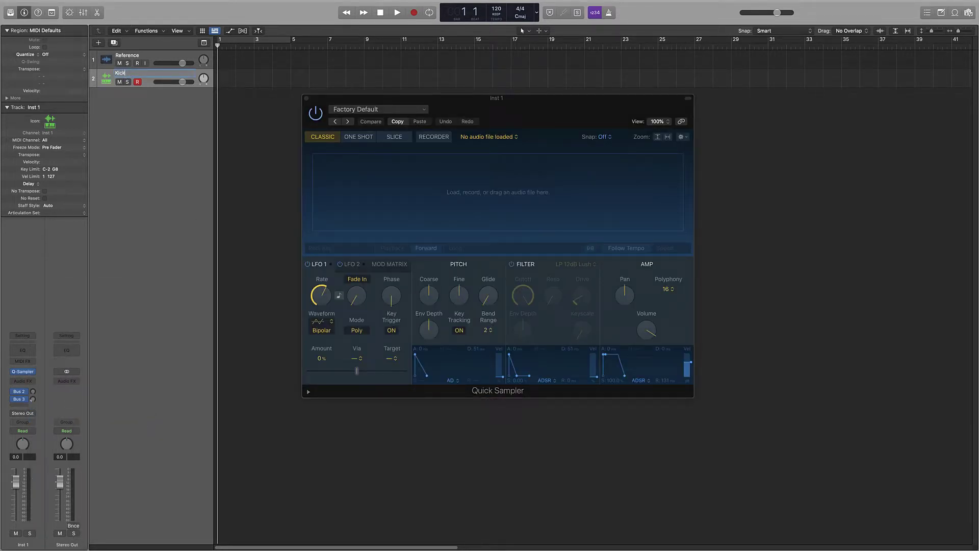
type("ck")
key("Return")
right_click(137, 97)
left_click(138, 85)
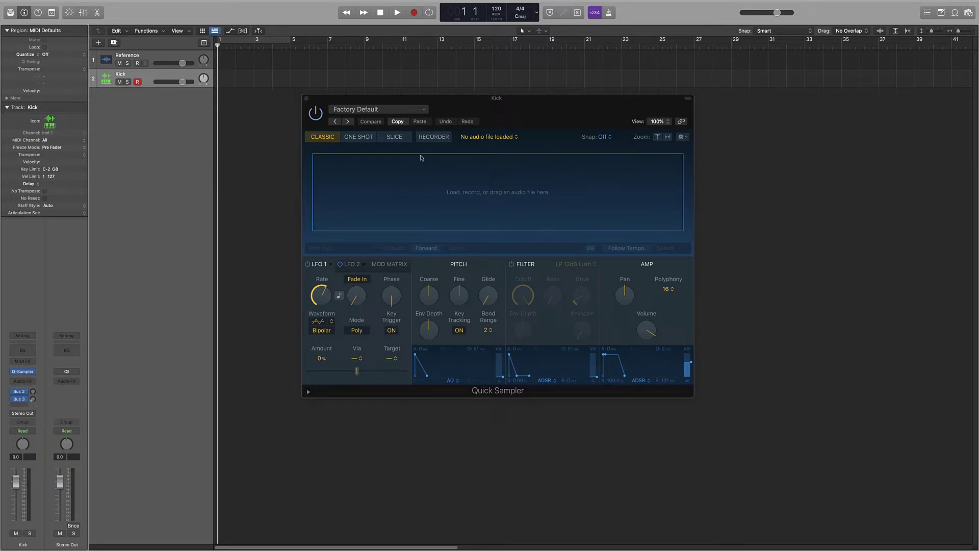
left_click(307, 98)
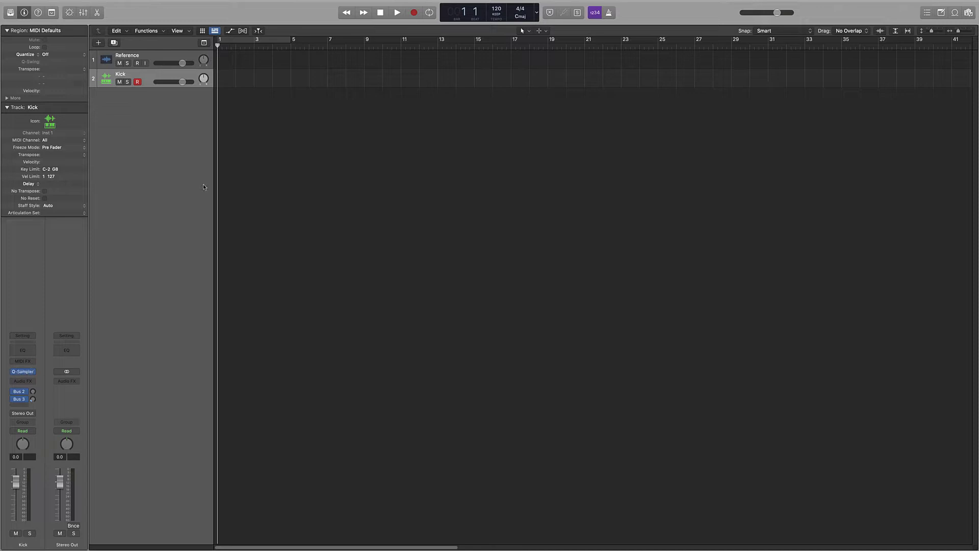
Give the Kick track the outlined bass drum icon from the Drums category and lower its volume to -6.0 dB.
left_click(104, 78)
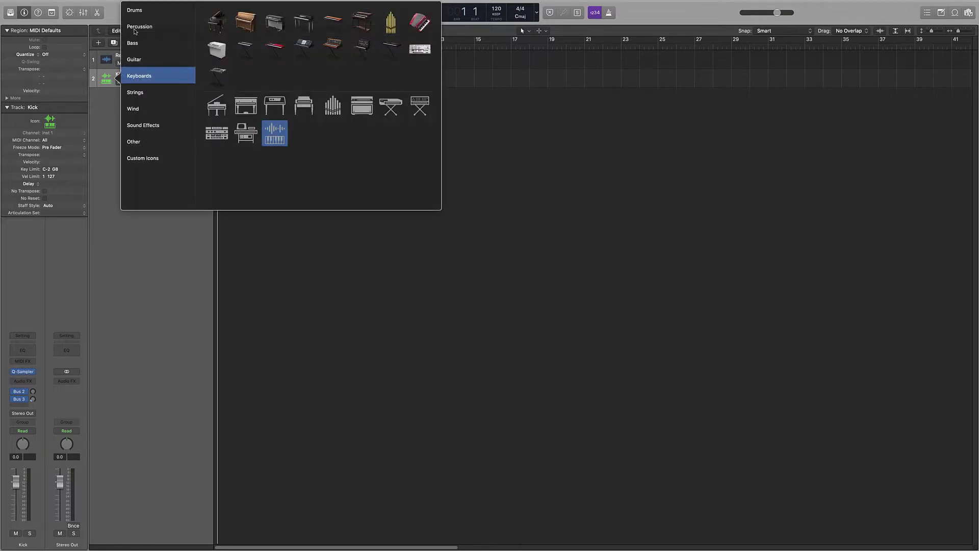
left_click(139, 11)
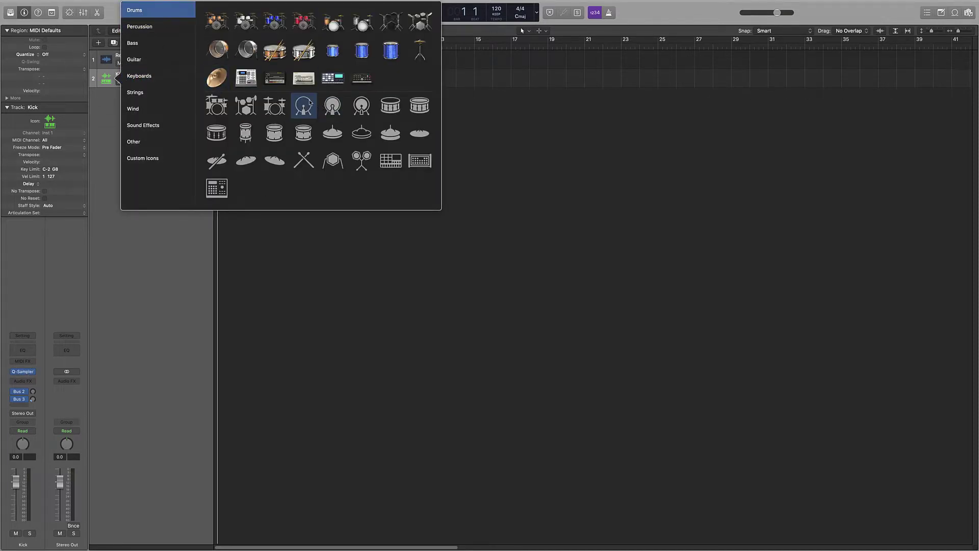
left_click(304, 105)
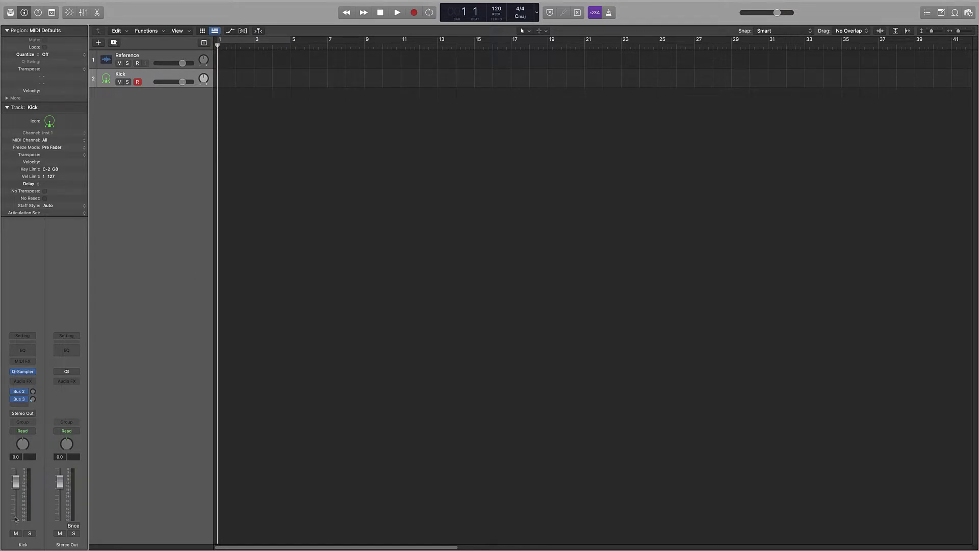
left_click_drag(16, 519, 16, 532)
Show the mixer and delete the two auxiliary reverb channels fed by Bus 2 and Bus 3, despite their active routing.
left_click(83, 12)
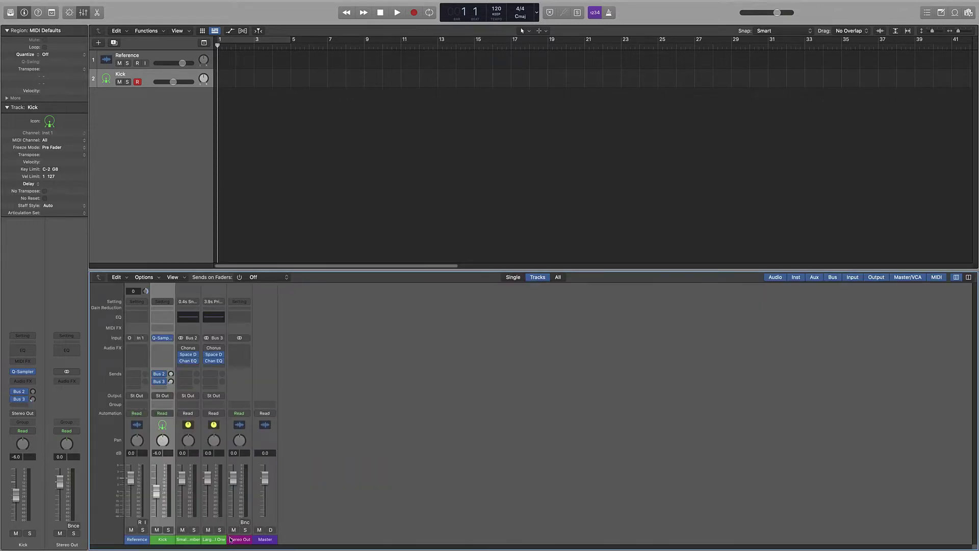
left_click(214, 539)
left_click(188, 539, "shift")
key("Delete")
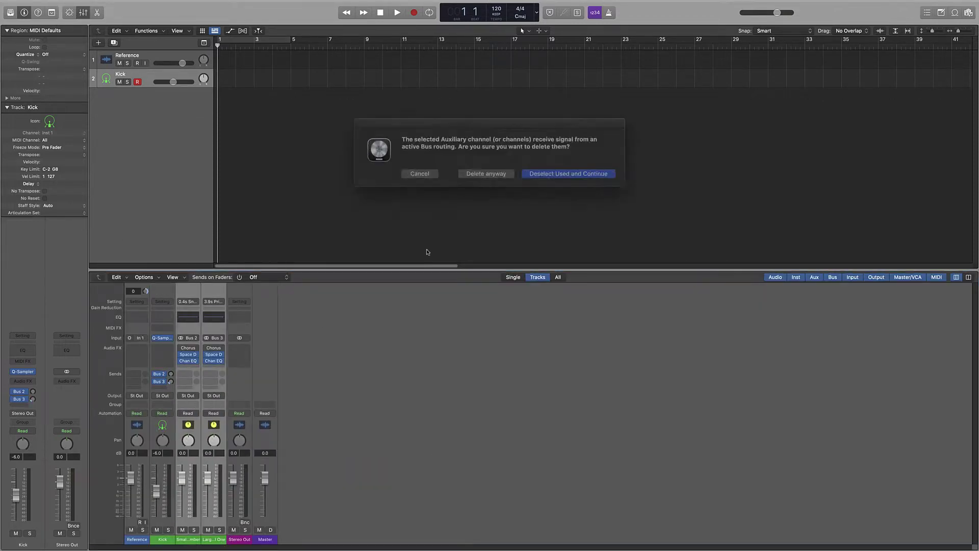
left_click(472, 173)
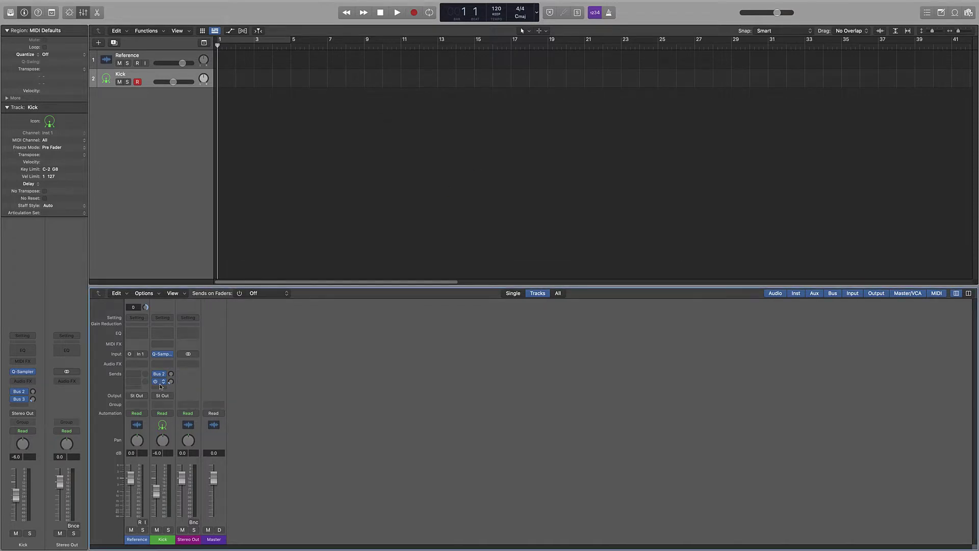
Remove the Bus 3 and Bus 2 sends from the Kick channel.
left_click(161, 384)
left_click(163, 427)
left_click(164, 381)
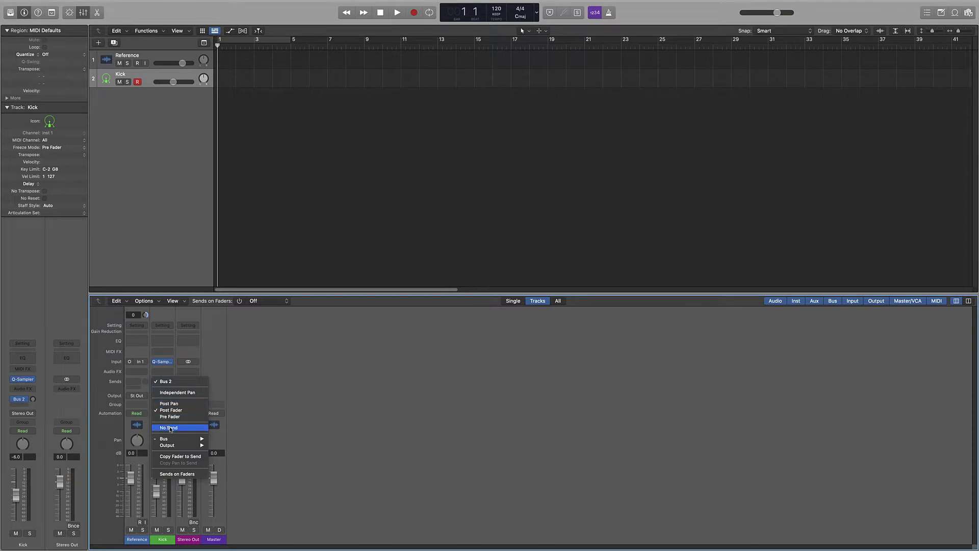
left_click(170, 428)
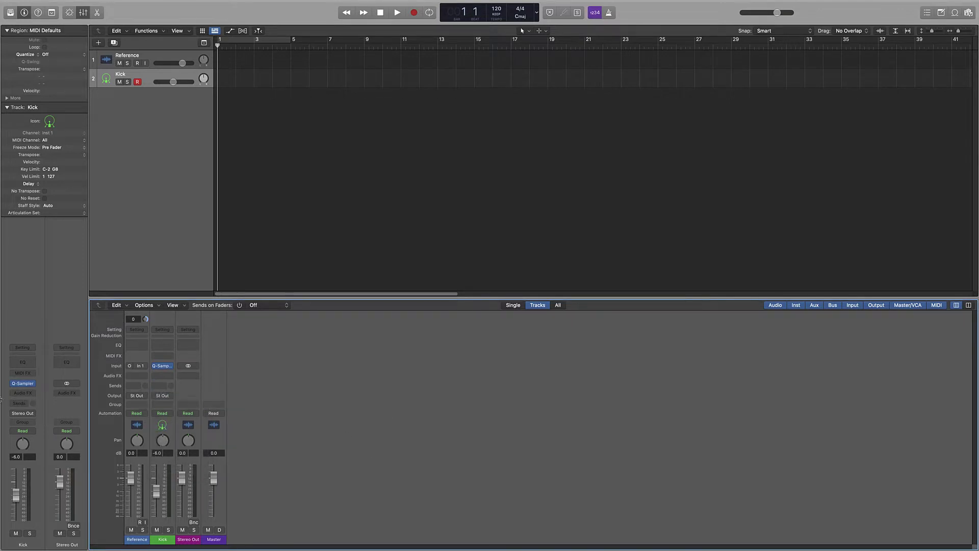
Add a Channel EQ to the Kick channel with a low cut at 30.6 Hz, 24 dB/Oct and a Q of 0.60.
left_click(35, 362)
left_click_drag(322, 178, 332, 178)
left_click_drag(327, 256, 327, 252)
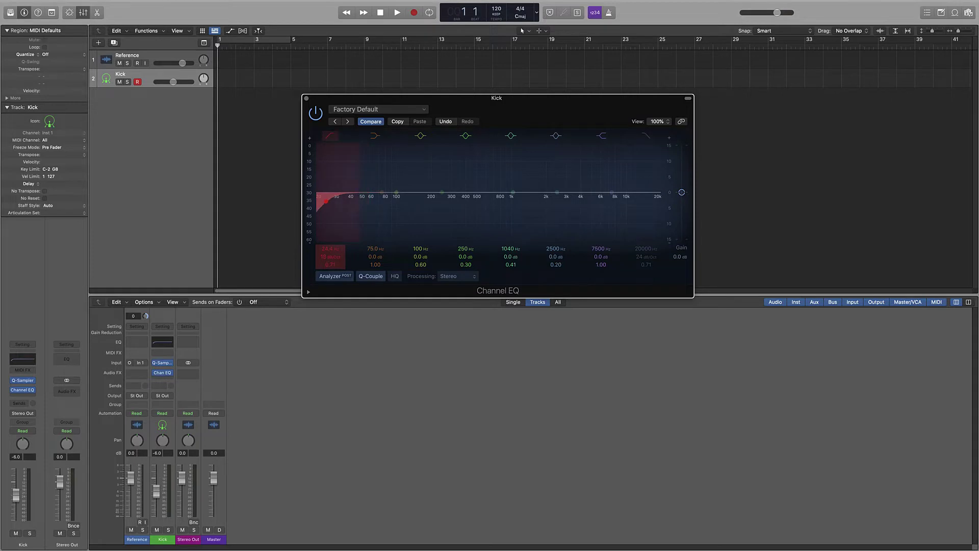
left_click_drag(325, 215, 337, 202)
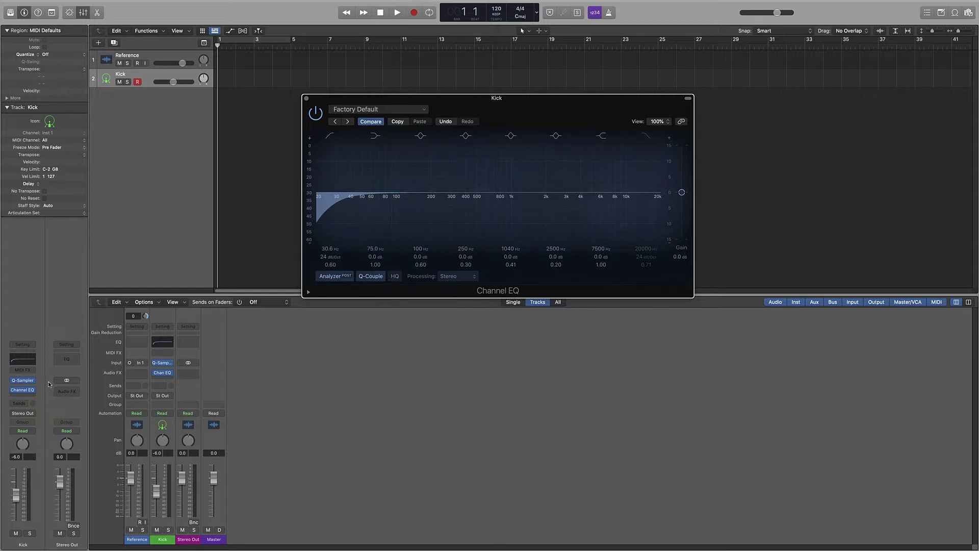
Insert the Oszillos Mega Scope plug-in after the Channel EQ on the Kick channel.
left_click(23, 399)
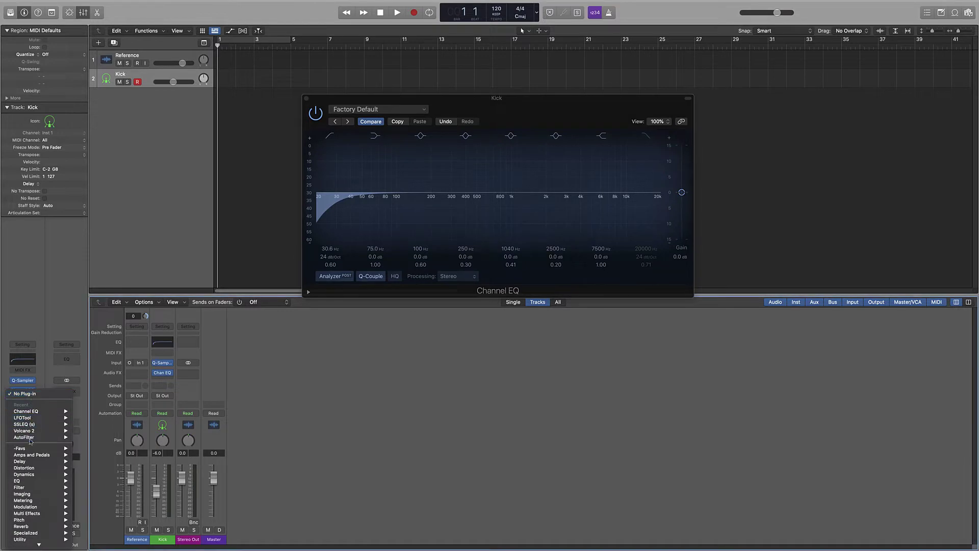
mouse_move(30, 448)
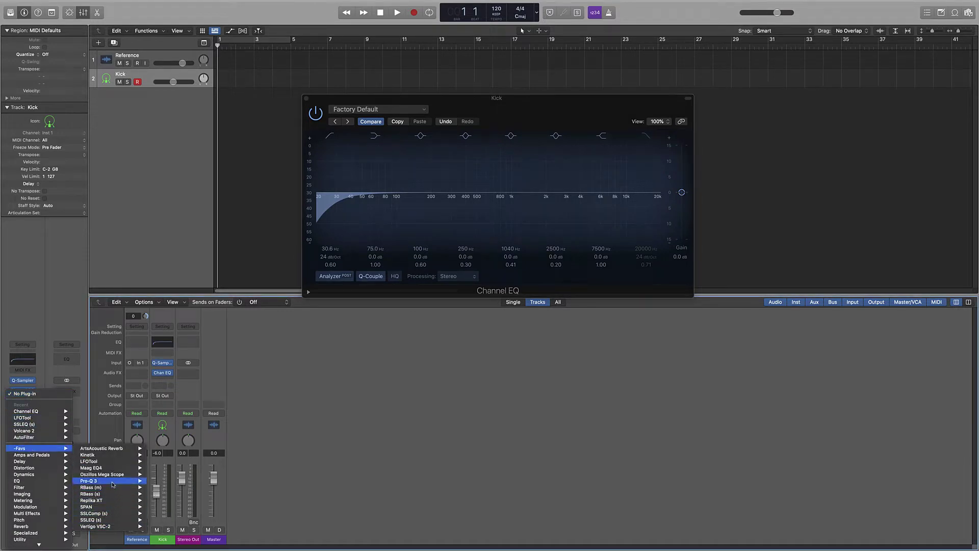
mouse_move(112, 474)
left_click(163, 475)
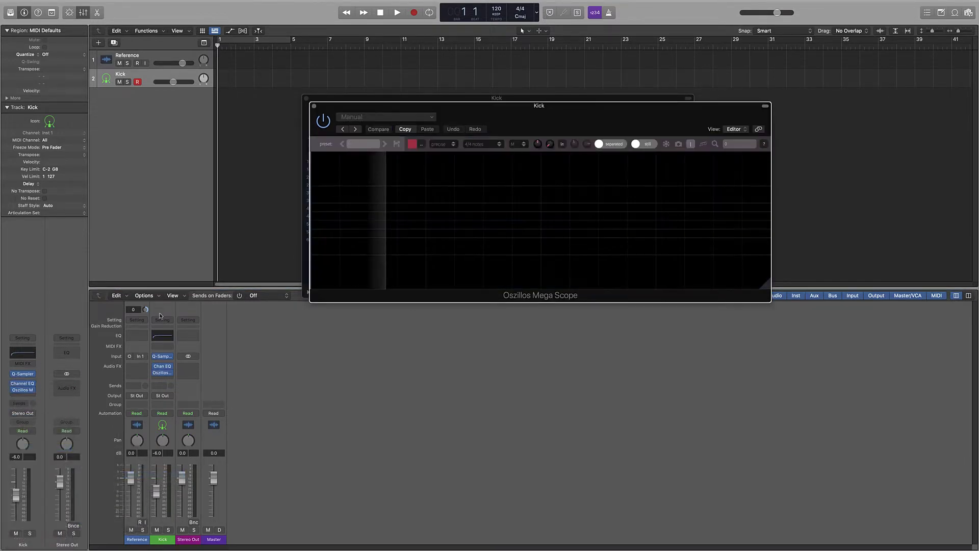
Change the Oszillos Mega Scope waveform color to a fully saturated bright red.
left_click(421, 144)
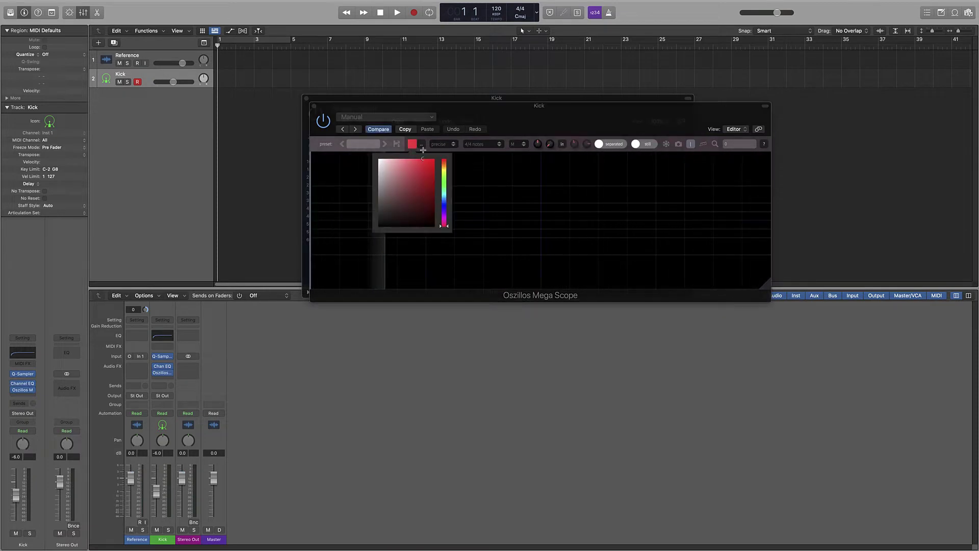
left_click_drag(423, 150, 437, 152)
left_click(496, 201)
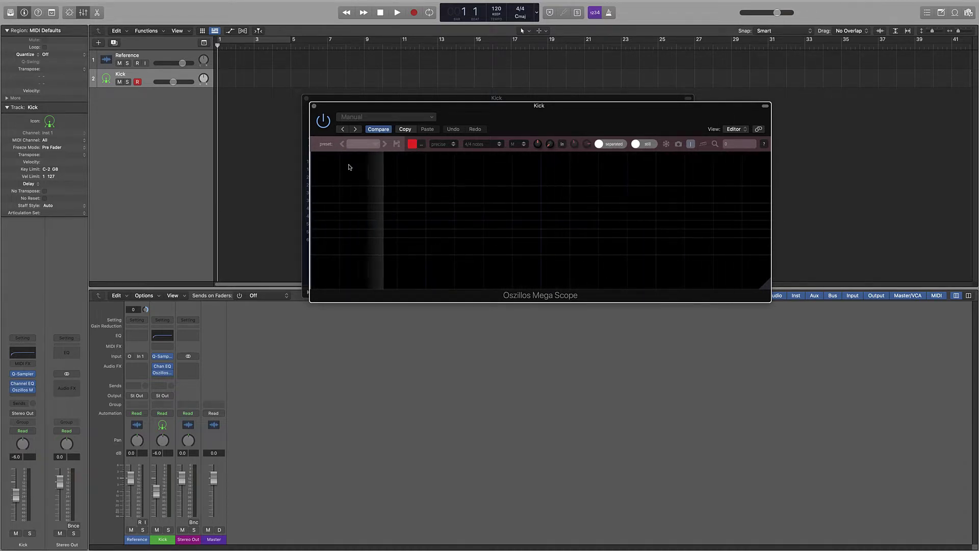
Close the Kick plug-in windows and add a new software instrument track below the Kick track.
left_click(315, 109)
left_click(307, 100)
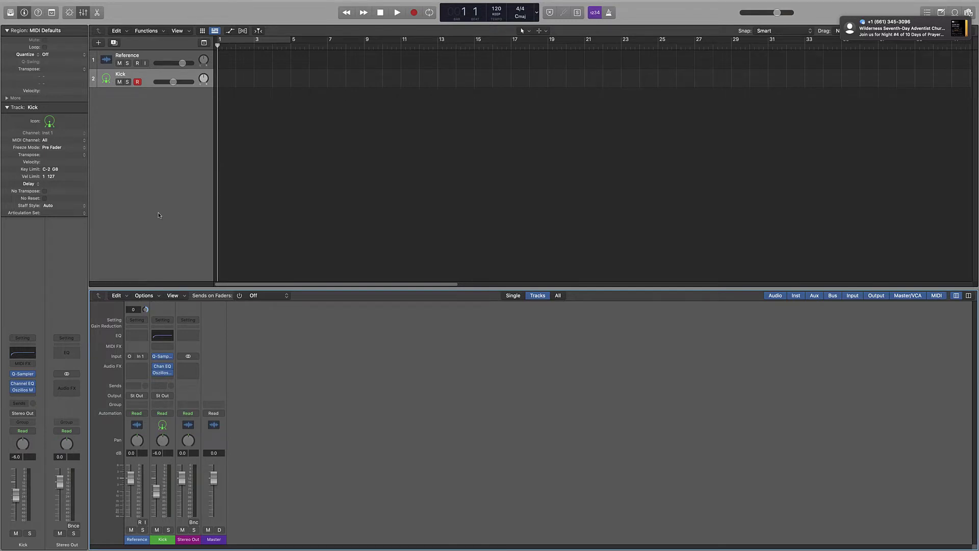
right_click(143, 75)
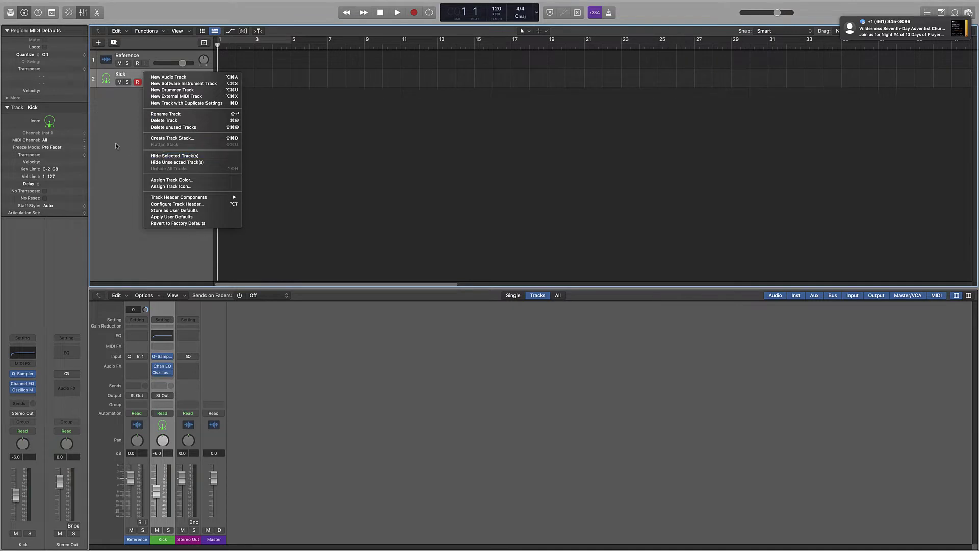
right_click(129, 105)
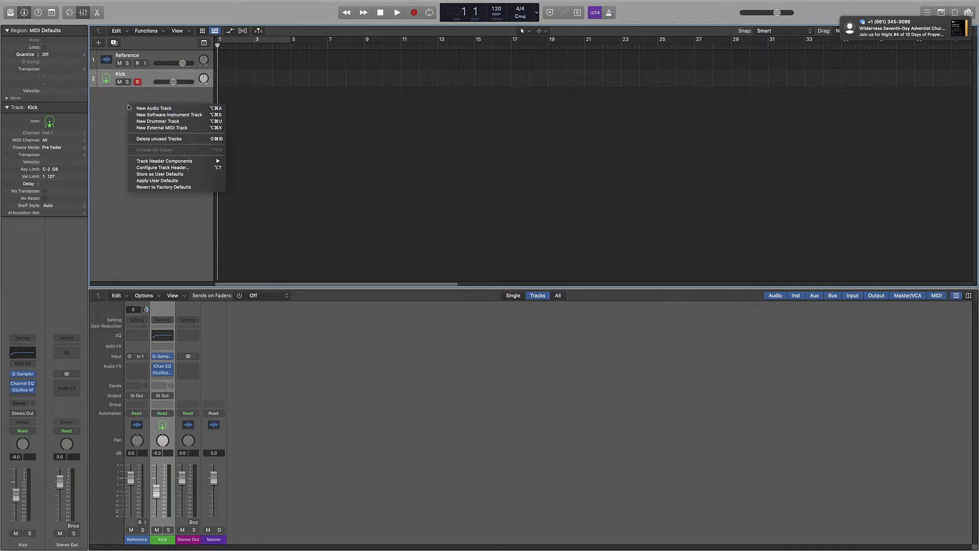
left_click(158, 117)
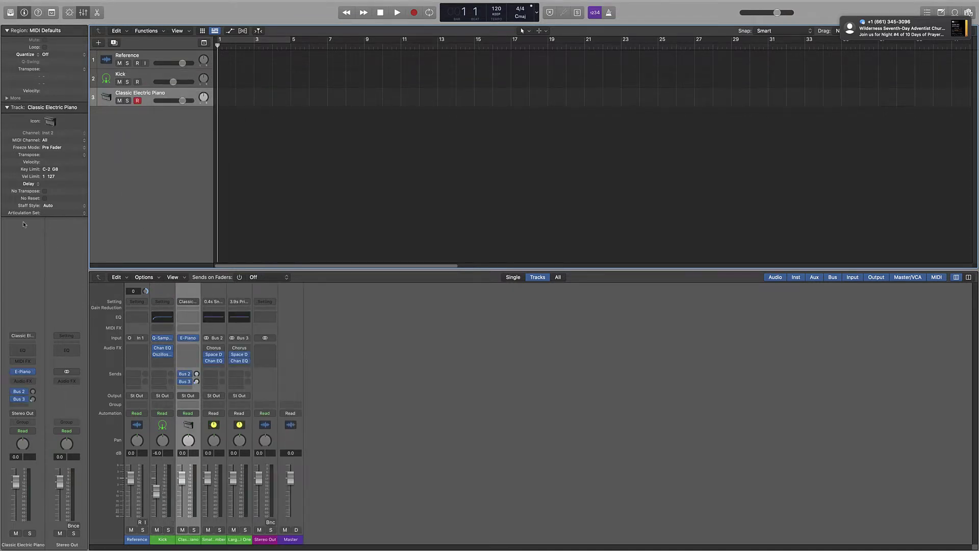
Replace the new track's electric piano instrument with the Sylenth1 synthesizer.
left_click(28, 370)
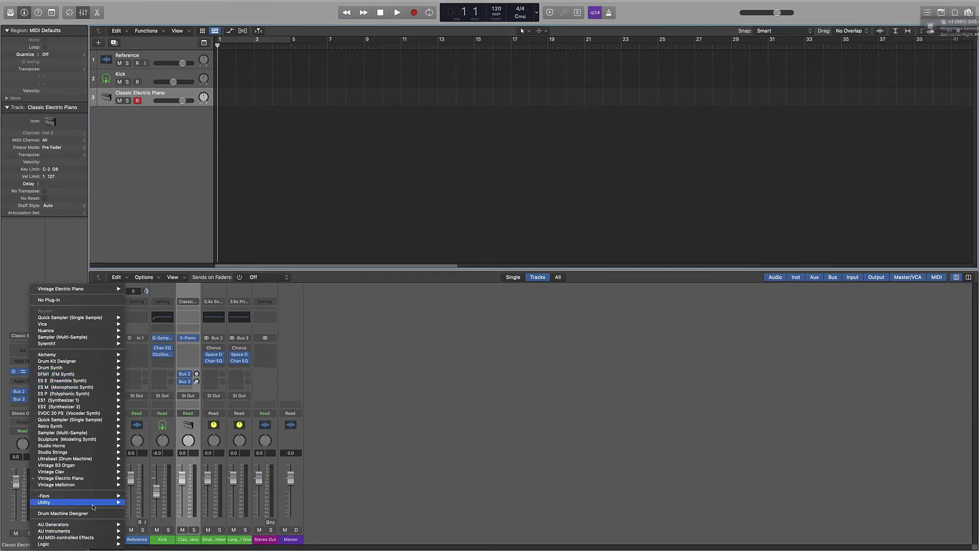
mouse_move(92, 501)
mouse_move(81, 532)
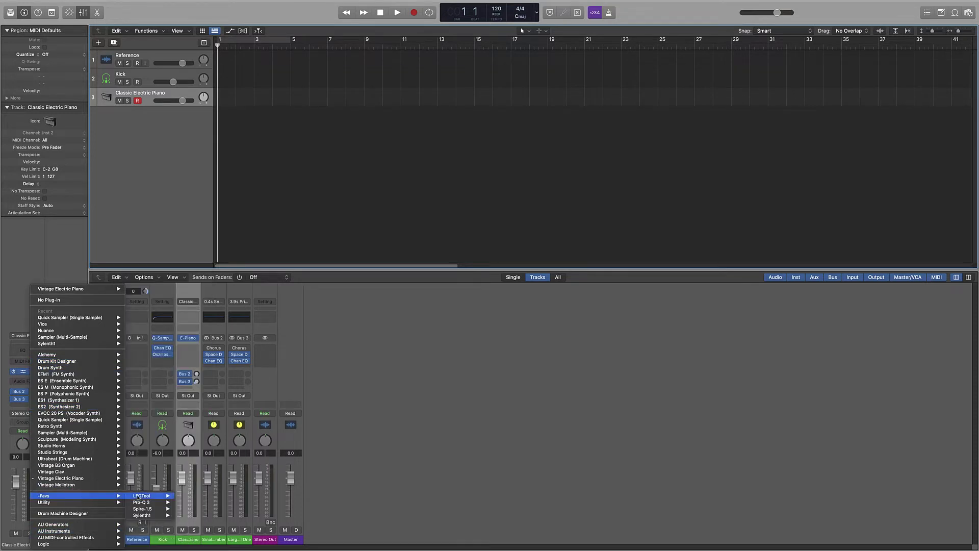
left_click(276, 154)
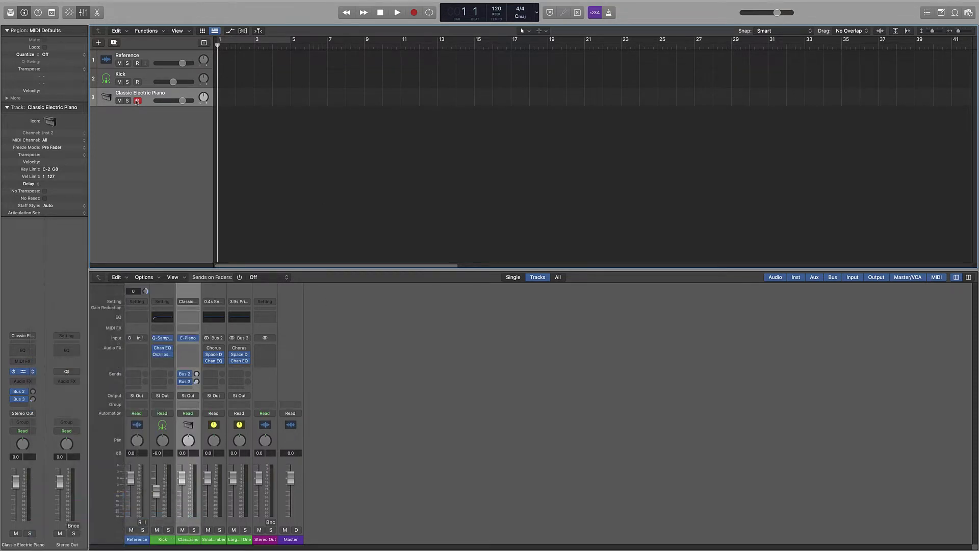
Rename the Sylenth1 track as "Naked Instrument".
double_click(134, 92)
type("NAK")
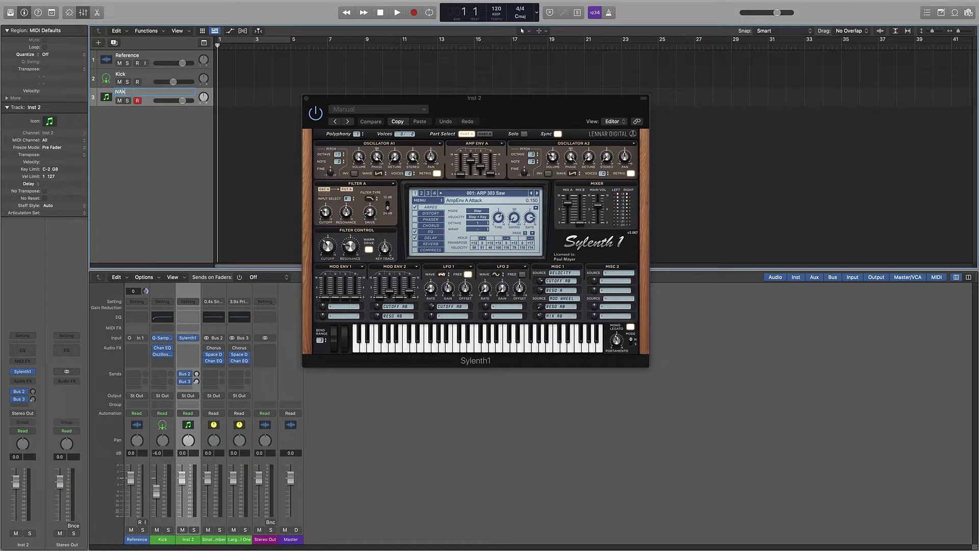
type("ed")
key("BackSpace")
key("BackSpace")
key("BackSpace")
key("BackSpace")
key("BackSpace")
type("aked ")
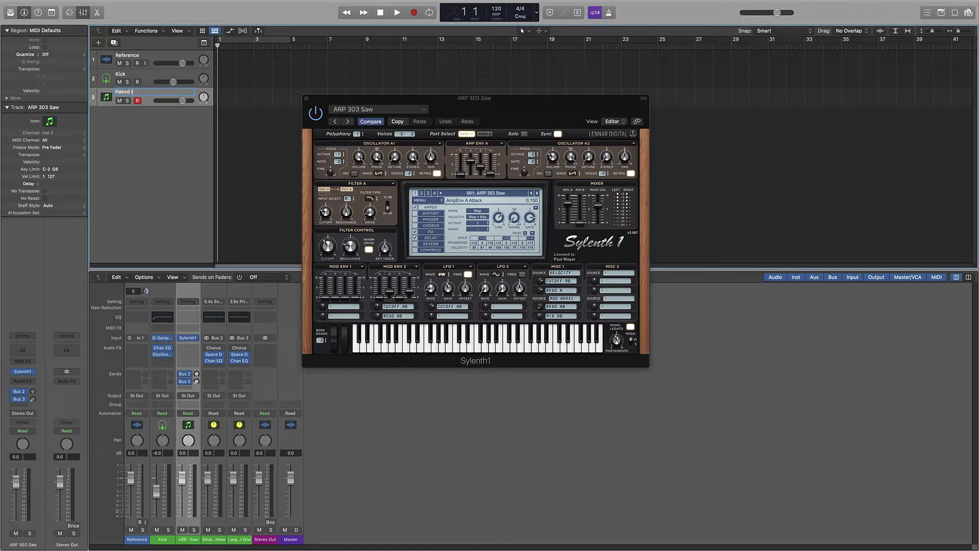
type("Instrument")
key("Return")
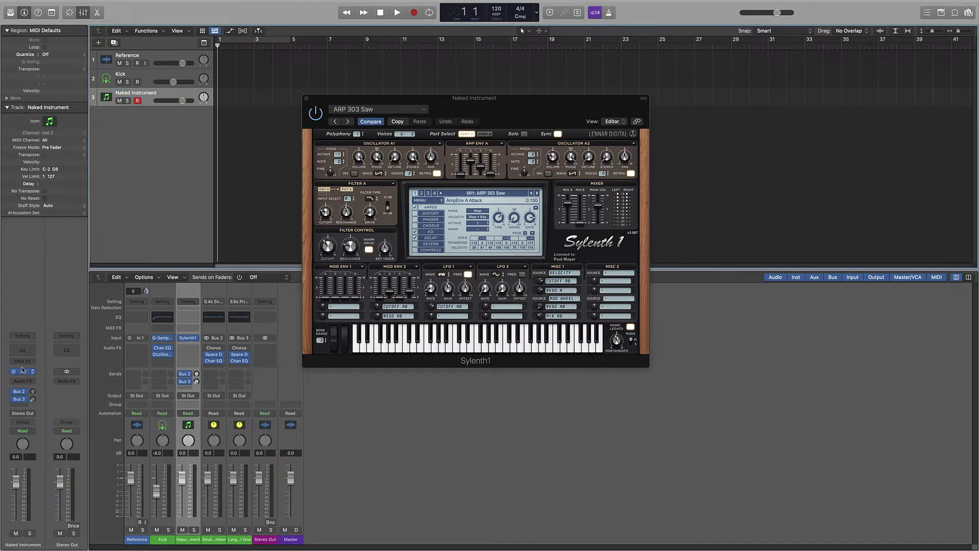
Remove the Bus 2 and Bus 3 sends from the Naked Instrument channel.
left_click(28, 392)
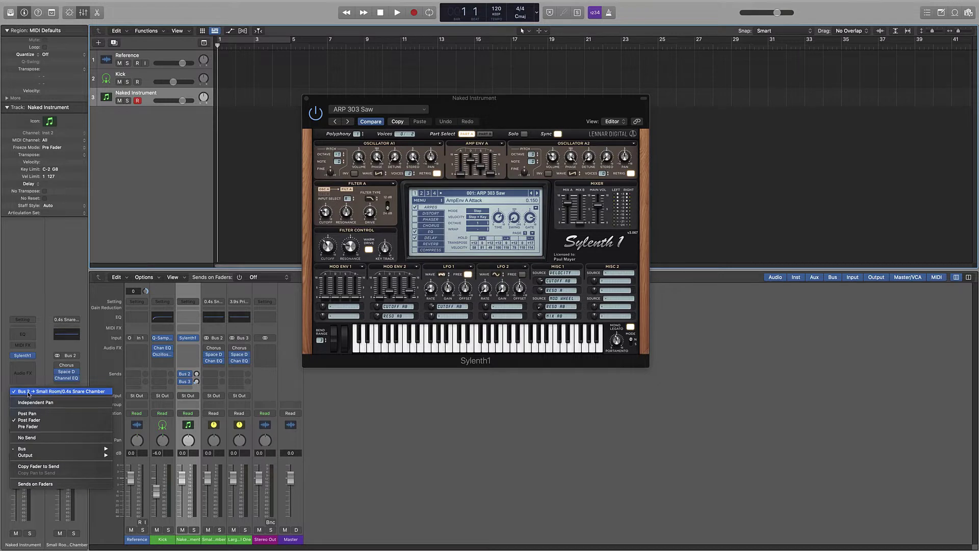
left_click(32, 437)
left_click(32, 400)
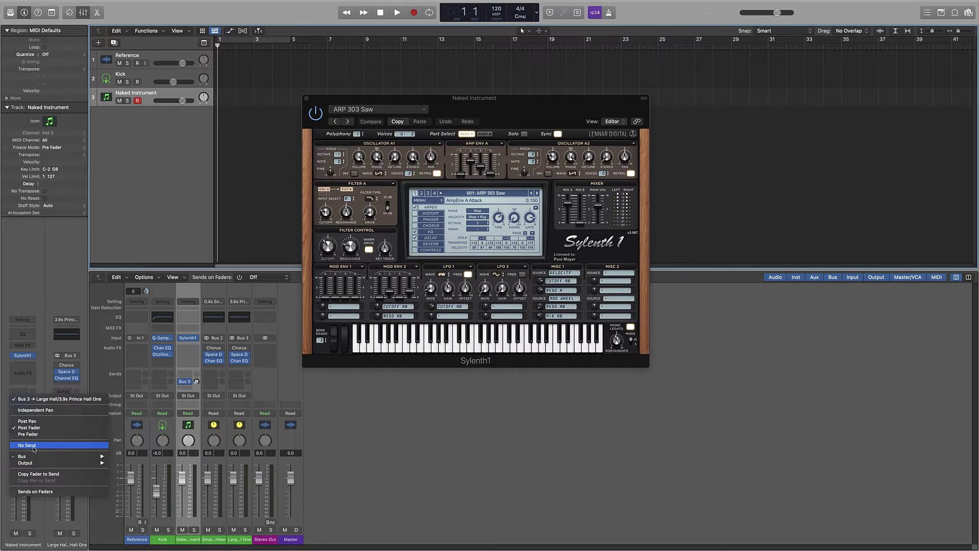
left_click(34, 445)
Add a Channel EQ to the Naked Instrument channel and close the Sylenth1 window.
left_click(22, 373)
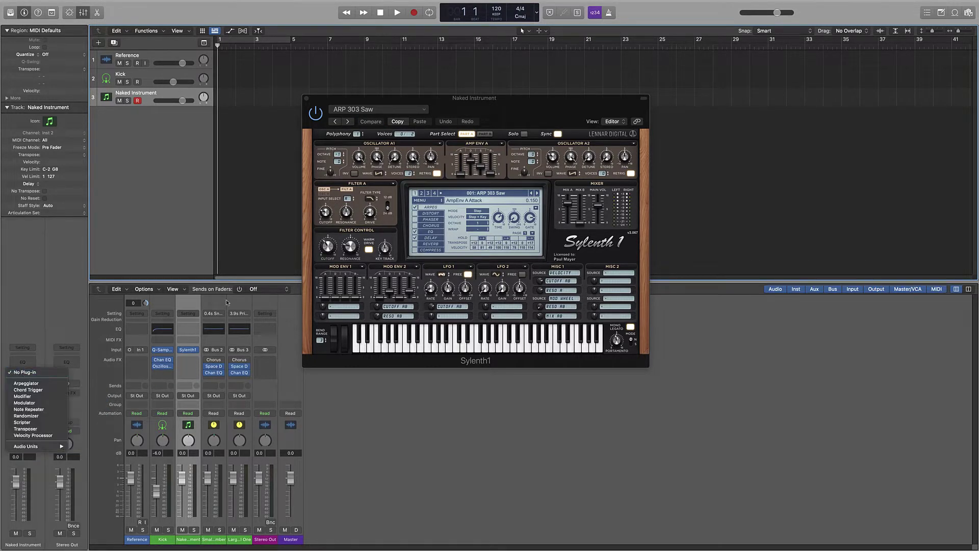
left_click(12, 358)
left_click(22, 362)
left_click(313, 106)
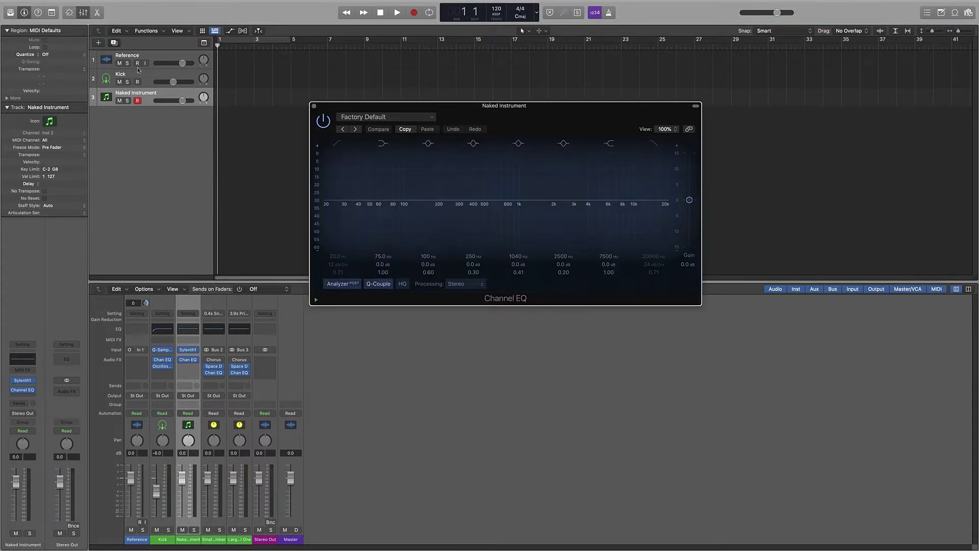
Duplicate the Naked Instrument track with its settings and rename the original, track 3, as "SubBass".
key("super+d")
double_click(144, 92)
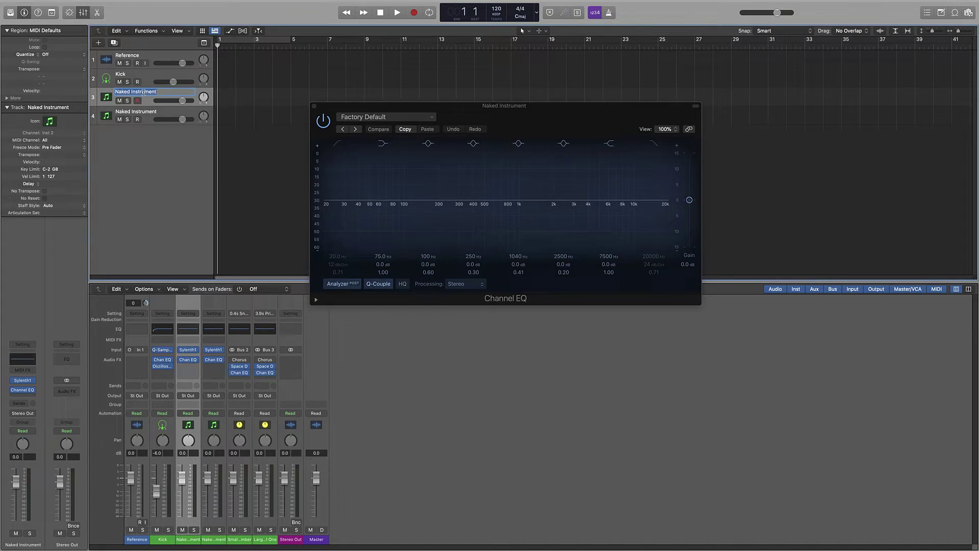
type("SubBass")
key("Return")
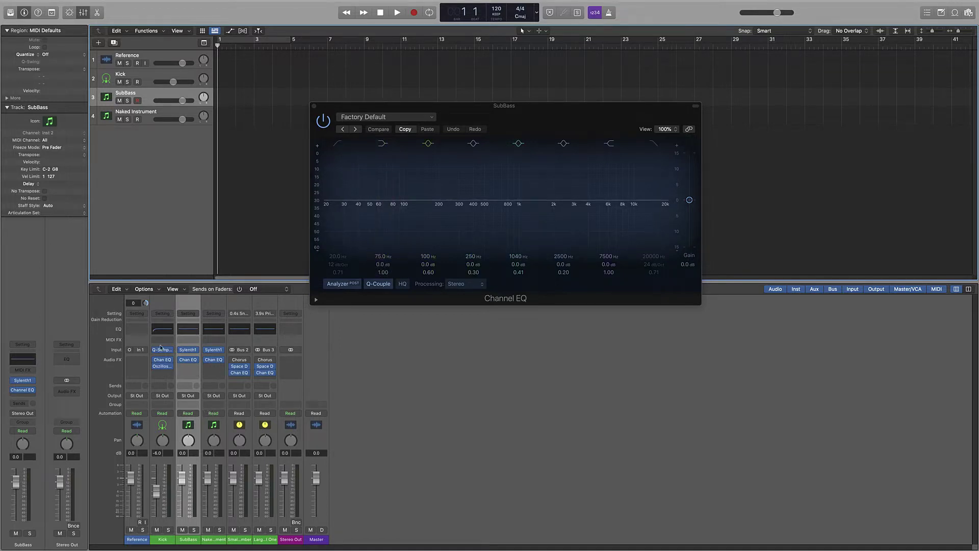
Enable a low cut on the SubBass Channel EQ at about 29.8 Hz with a 24 dB/Oct slope.
left_click(188, 349)
left_click(188, 349)
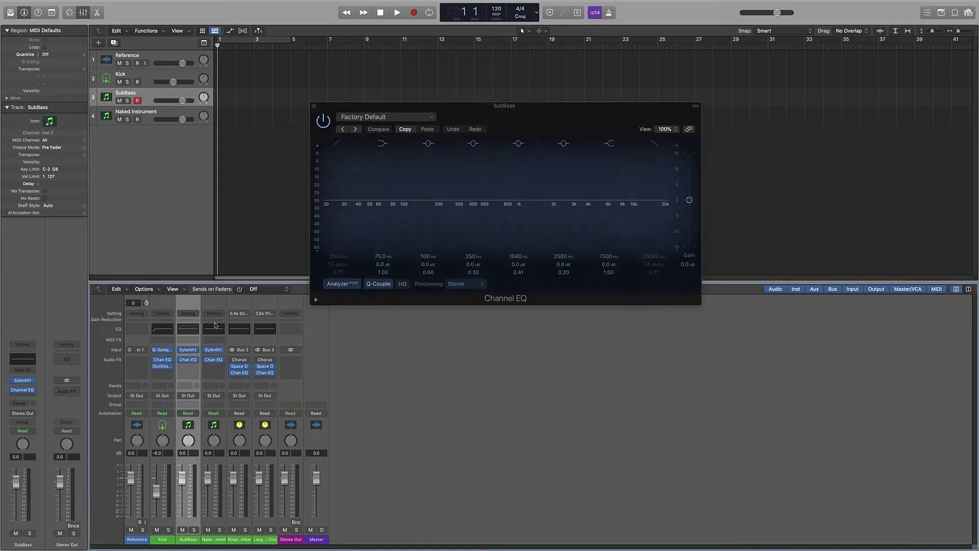
left_click_drag(327, 226, 347, 220)
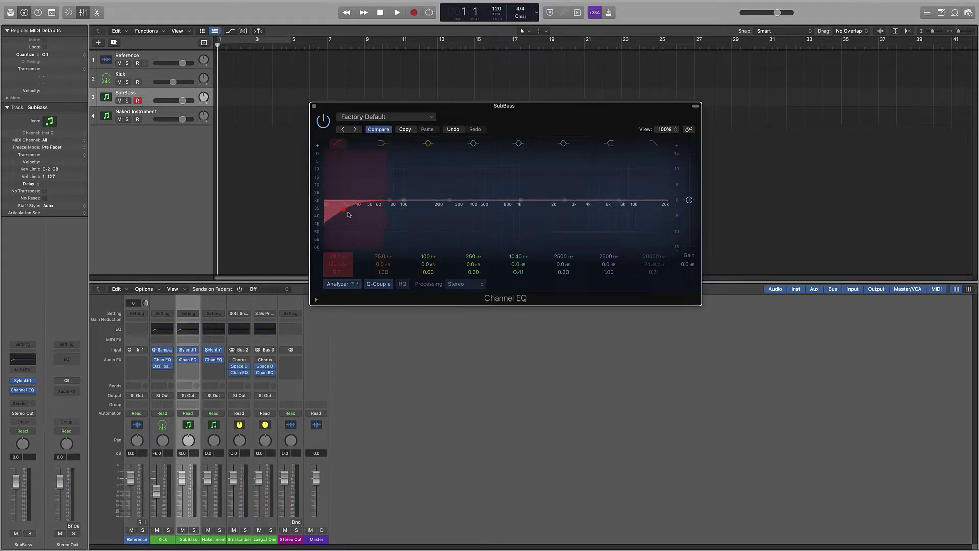
left_click_drag(338, 264, 337, 254)
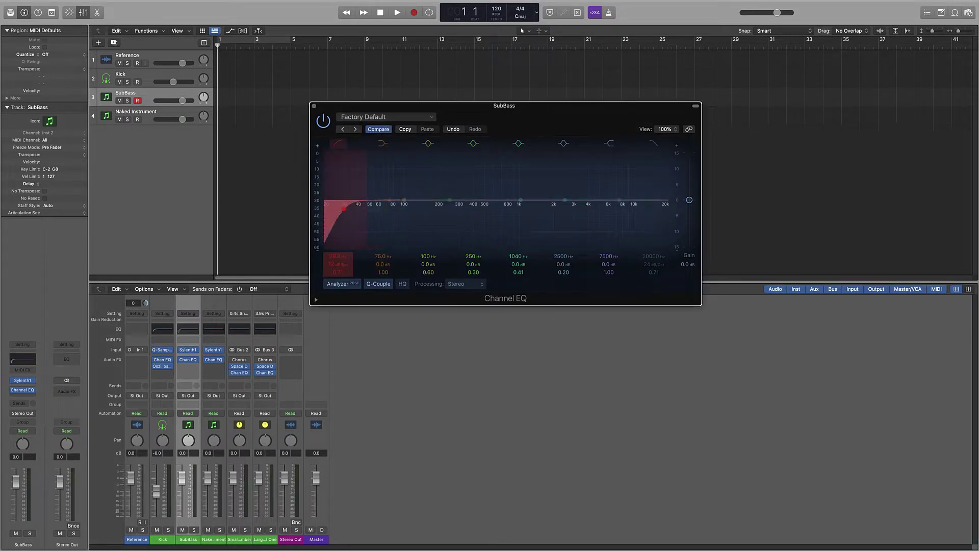
Enable a 24 dB/Oct high cut at about 640 Hz on the SubBass Channel EQ and close its window.
left_click(667, 129)
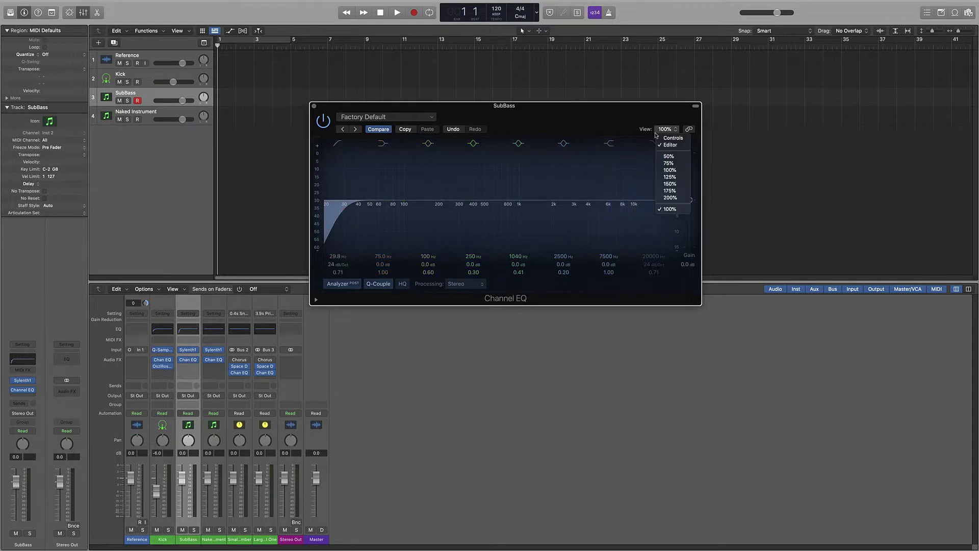
left_click(632, 157)
left_click_drag(653, 157, 502, 213)
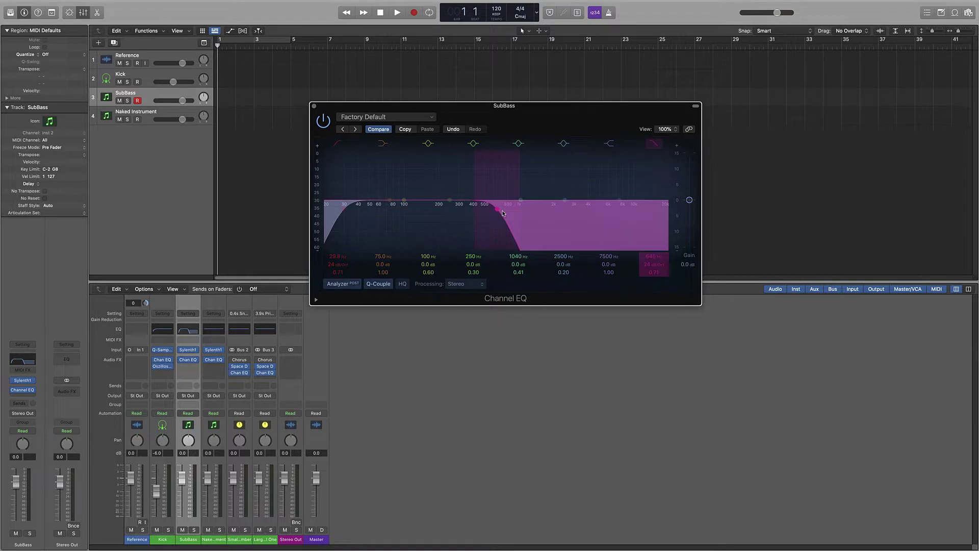
left_click(313, 106)
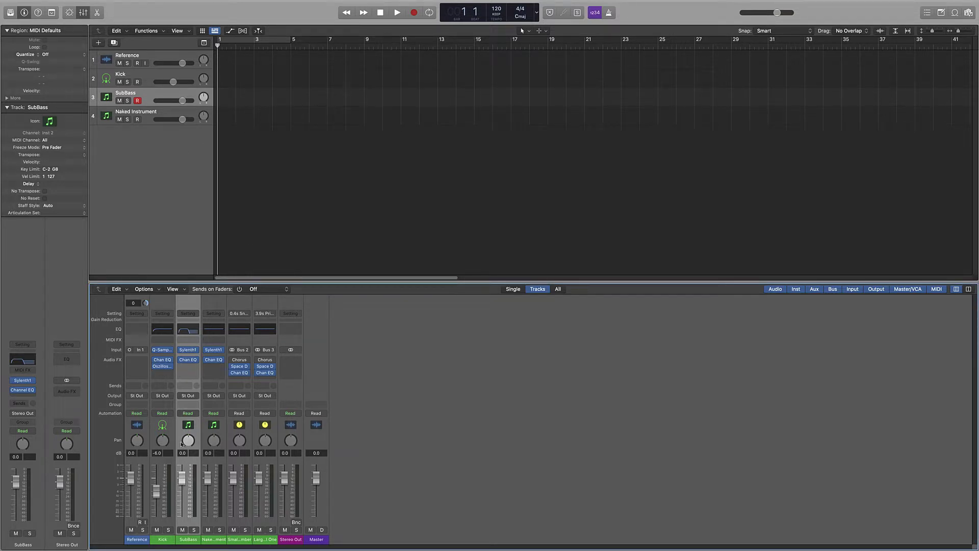
Set the SubBass channel volume to -9 dB.
double_click(182, 452)
mouse_move(347, 535)
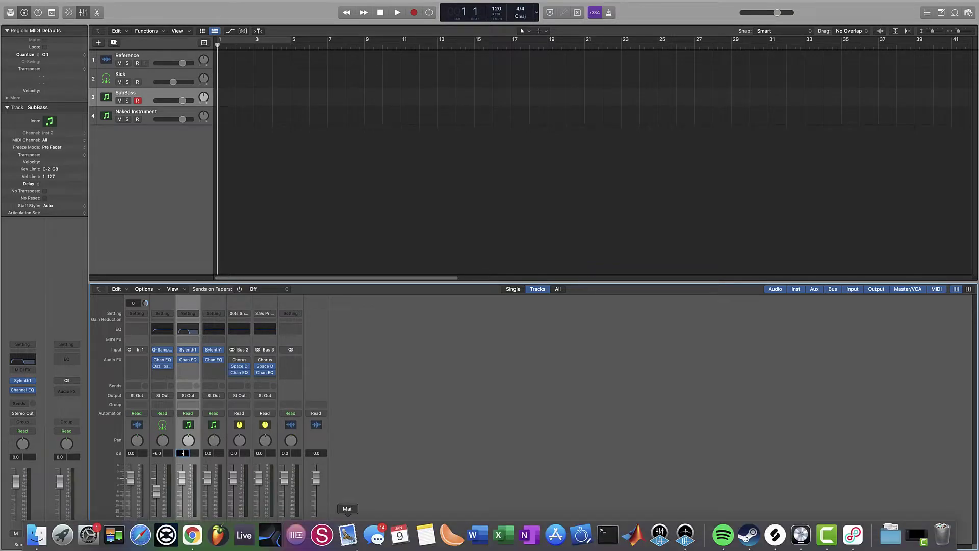
type("-9")
key("Return")
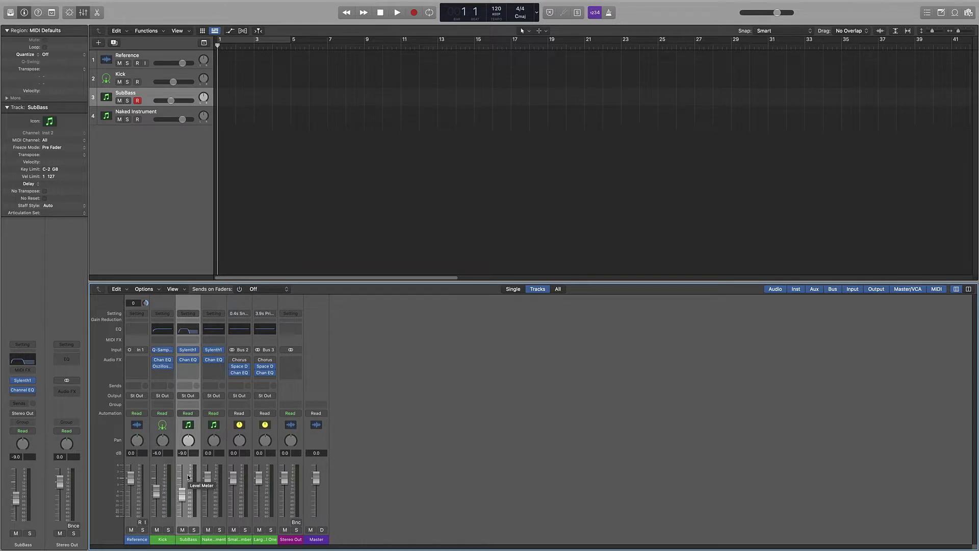
Insert the stereo RBass (s) plug-in on SubBass with intensity -24.0 and frequency 67, leaving it bypassed.
left_click(184, 368)
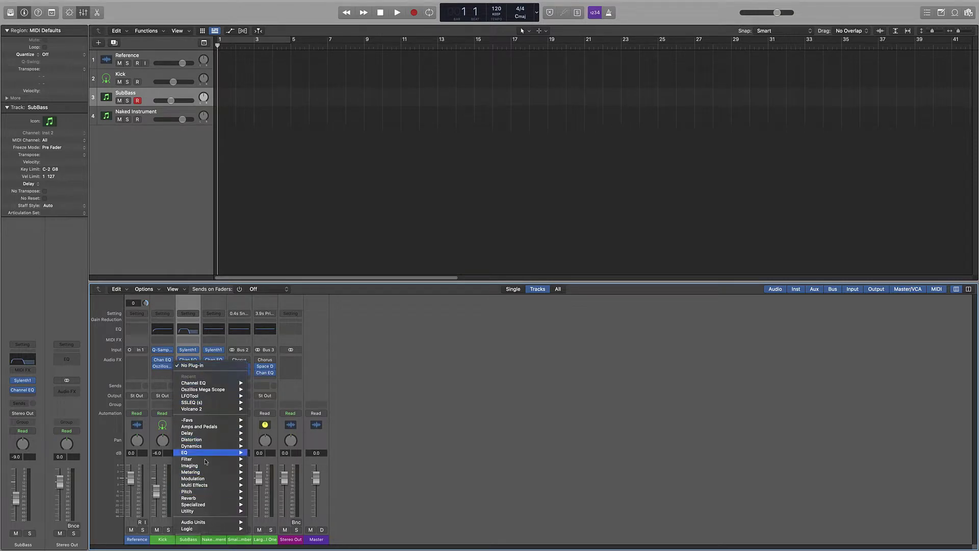
mouse_move(219, 421)
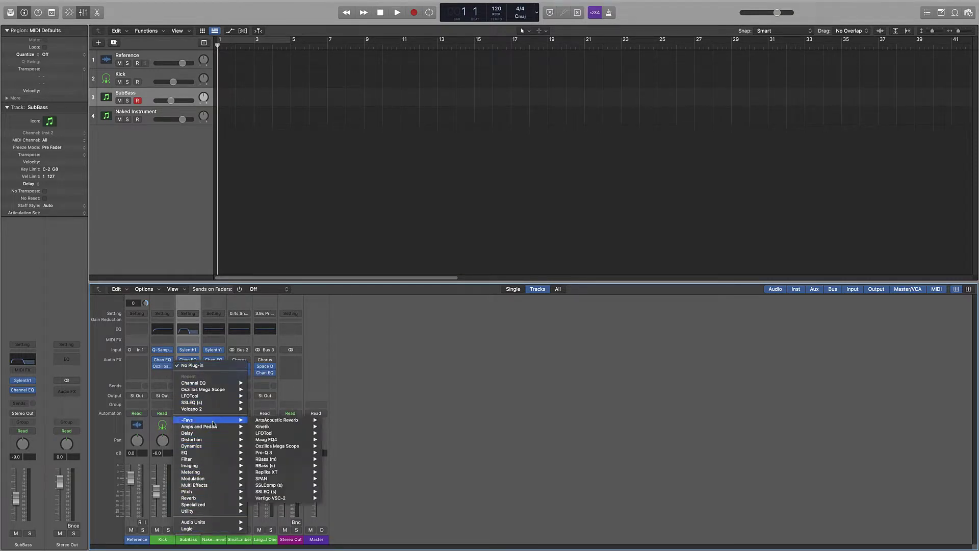
mouse_move(268, 459)
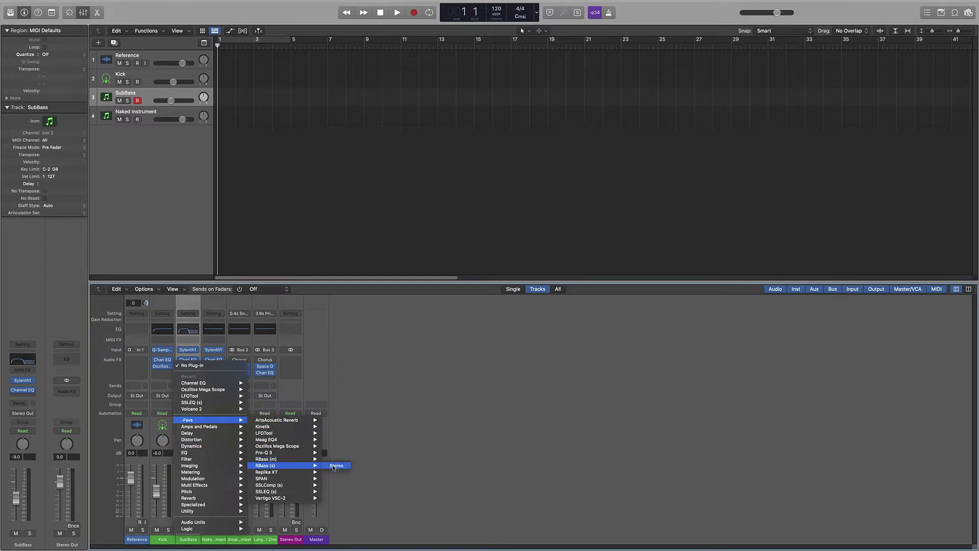
left_click(337, 466)
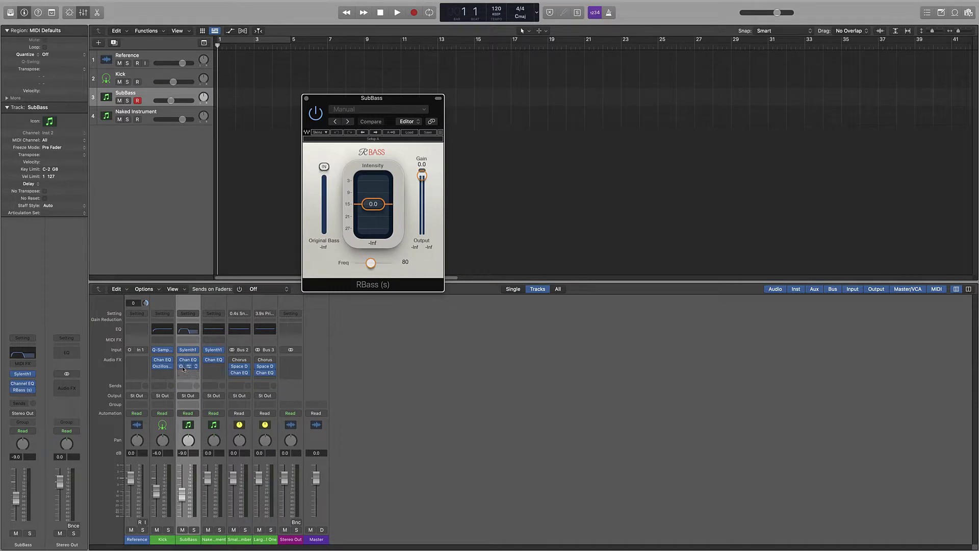
left_click_drag(374, 205, 369, 263)
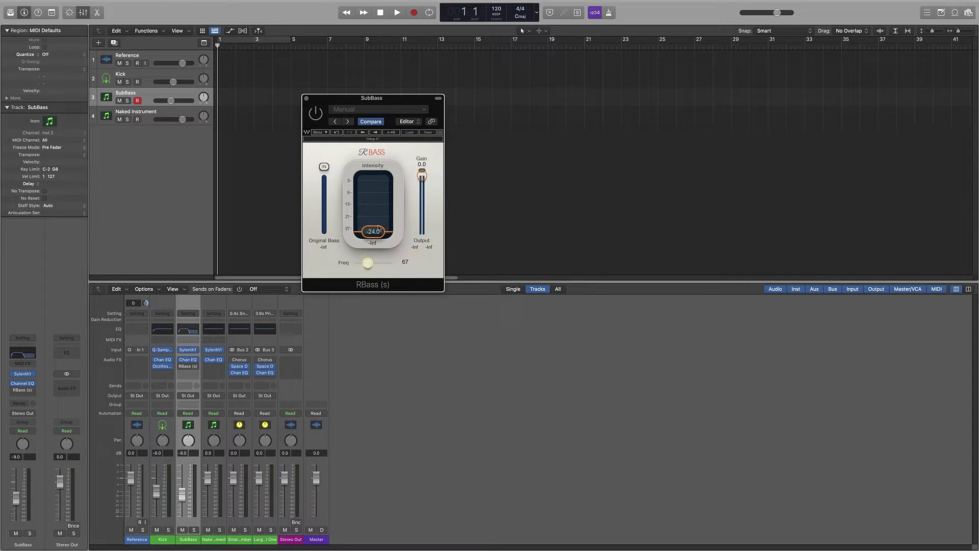
left_click(306, 98)
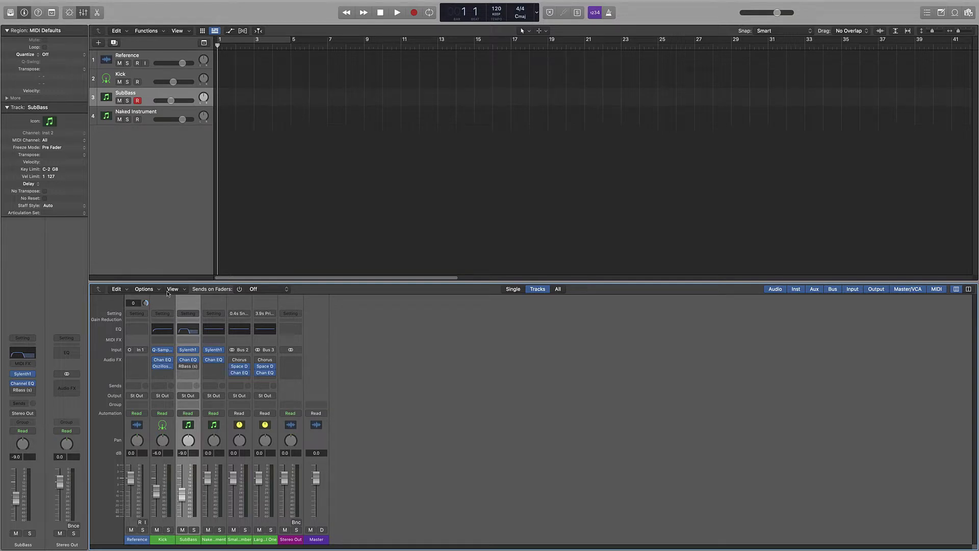
Insert LFOTool after RBass on SubBass and shape its curve from zero up to full level at mid-cycle.
left_click(188, 371)
mouse_move(230, 409)
left_click(263, 410)
left_click_drag(434, 153, 432, 140)
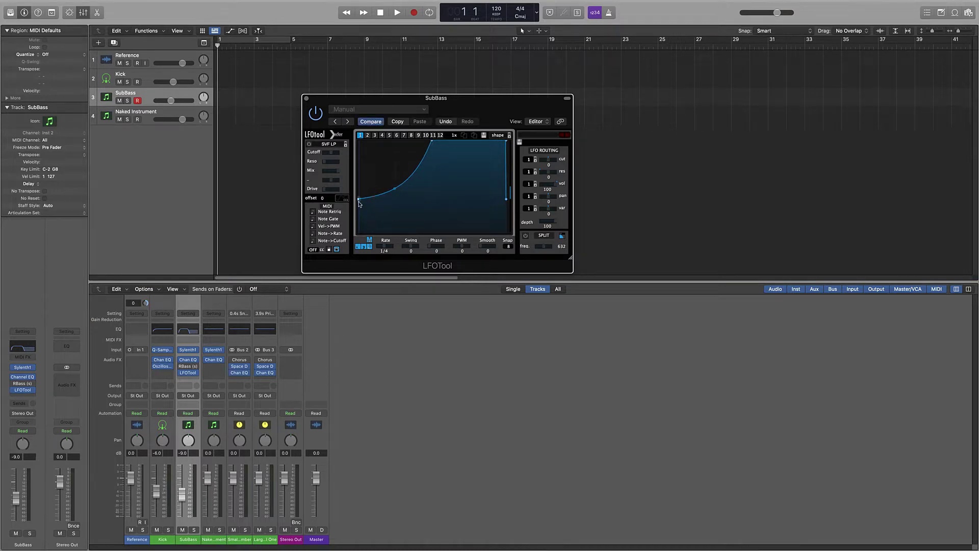
left_click_drag(359, 200, 359, 232)
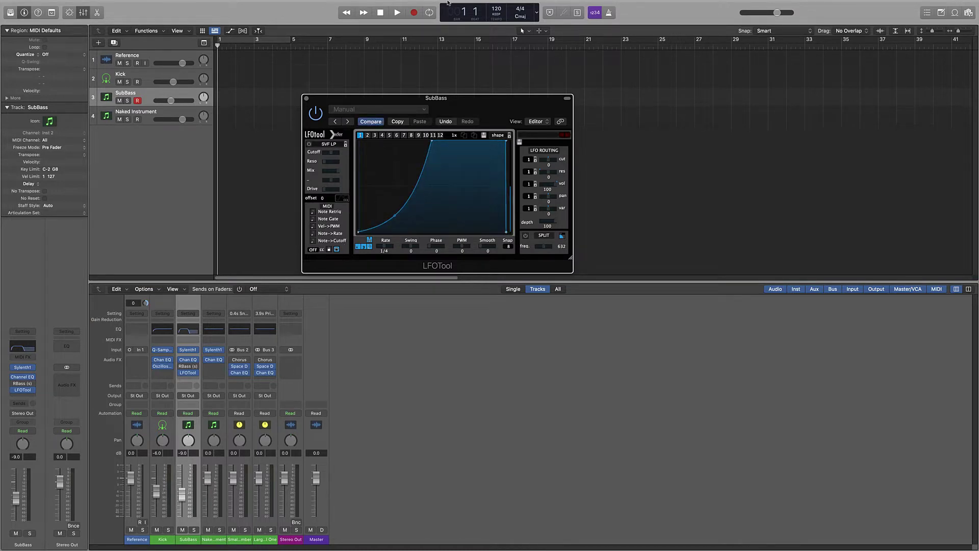
Switch the transport display to the Custom layout and set the project tempo to 138 BPM.
left_click(536, 12)
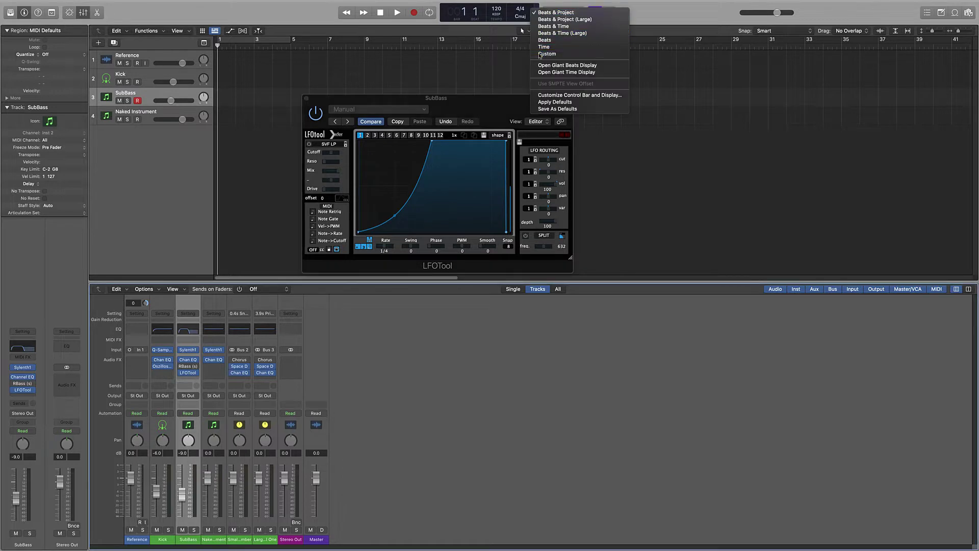
left_click(541, 49)
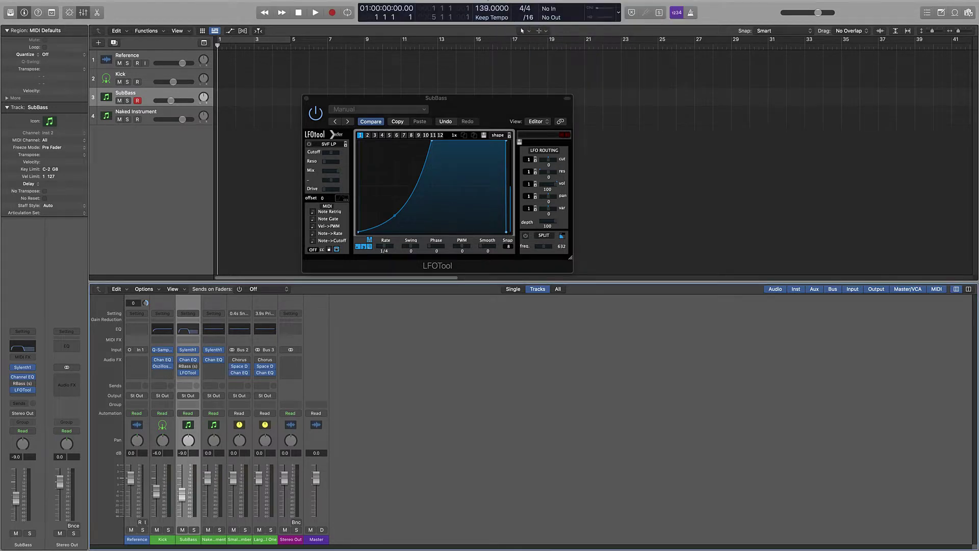
left_click_drag(487, 9, 487, 11)
Nudge the upper point of the SubBass LFOTool curve slightly later in the cycle.
left_click_drag(431, 140, 432, 139)
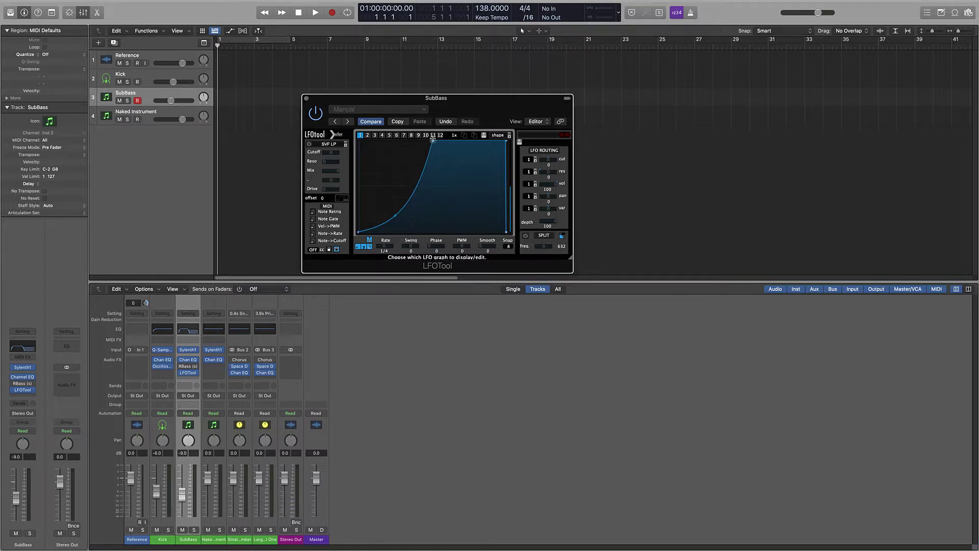
Reshape the SubBass LFOTool curve to hold at zero until about mid-cycle and rise steeply to full level.
double_click(425, 176)
left_click_drag(425, 186, 430, 244)
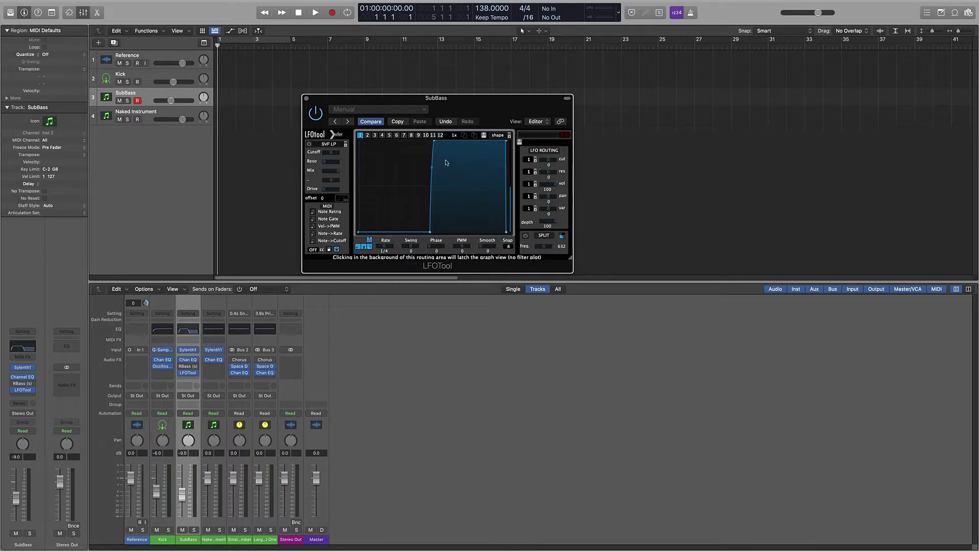
left_click_drag(431, 168, 426, 172)
left_click_drag(506, 142, 505, 141)
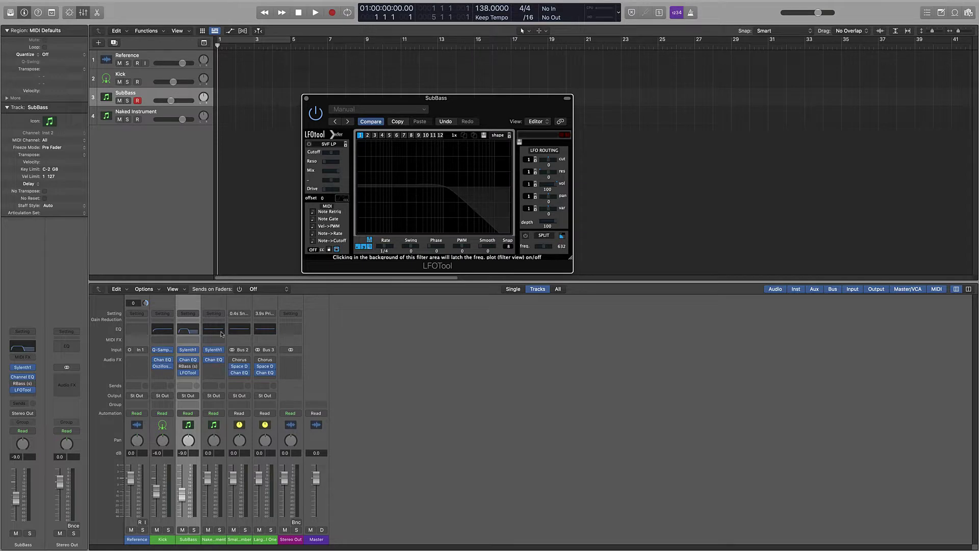
Copy the Oszillos Mega Scope from Kick to the end of the SubBass effects chain and set its colour to blue.
mouse_move(165, 369)
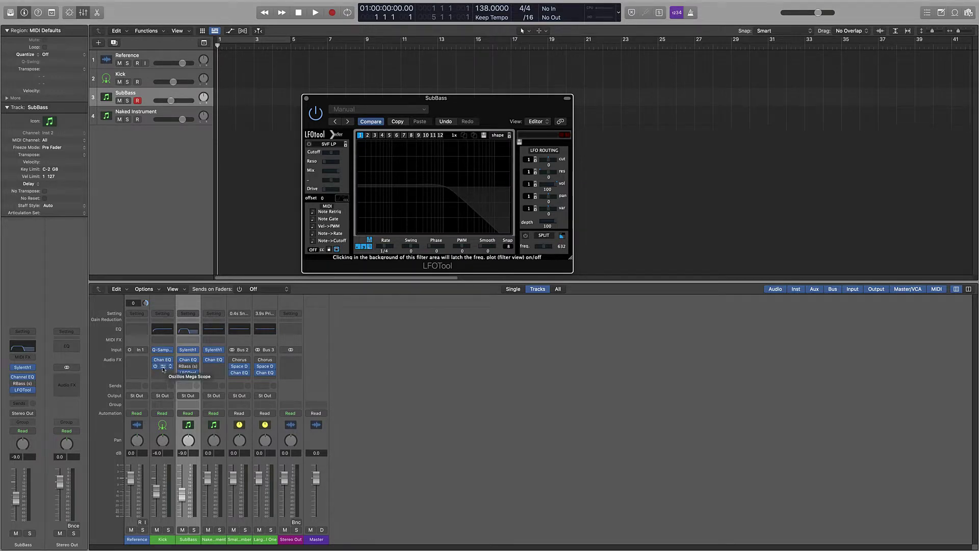
left_click_drag(164, 368, 189, 381)
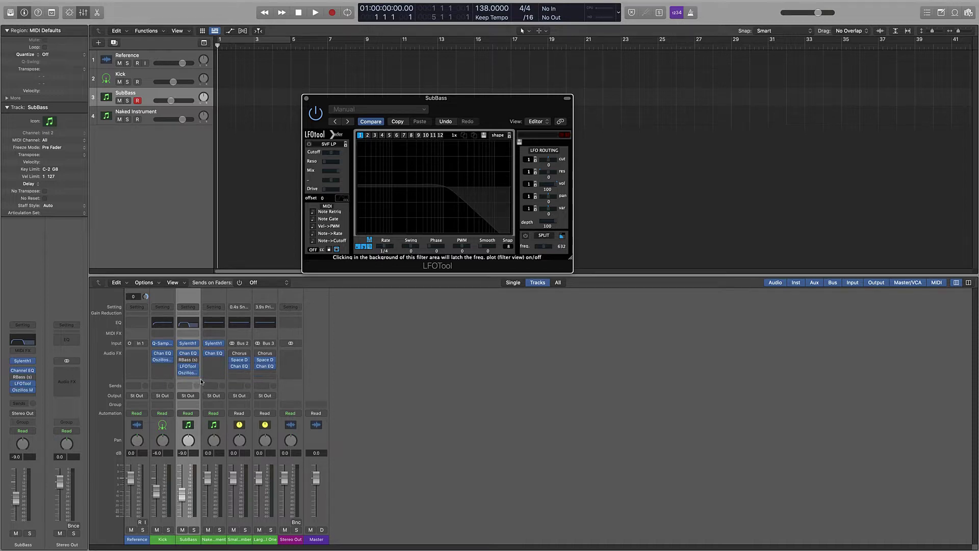
left_click(188, 373)
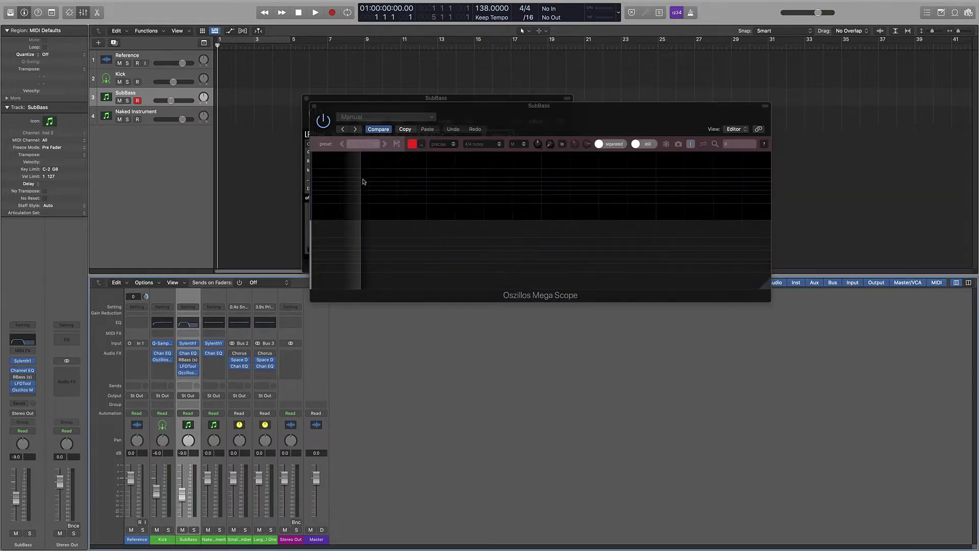
left_click(412, 144)
left_click(427, 197)
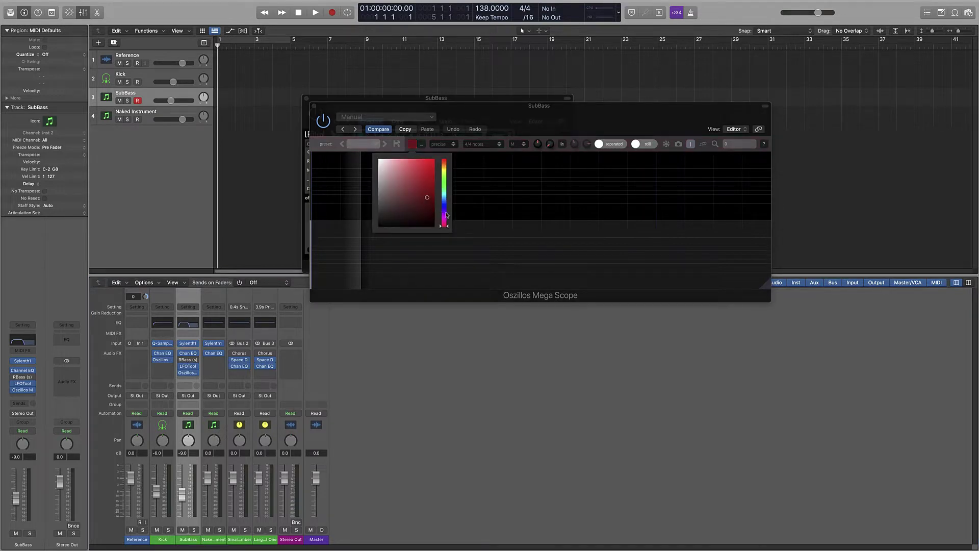
left_click(444, 206)
left_click_drag(427, 197, 473, 162)
left_click(472, 162)
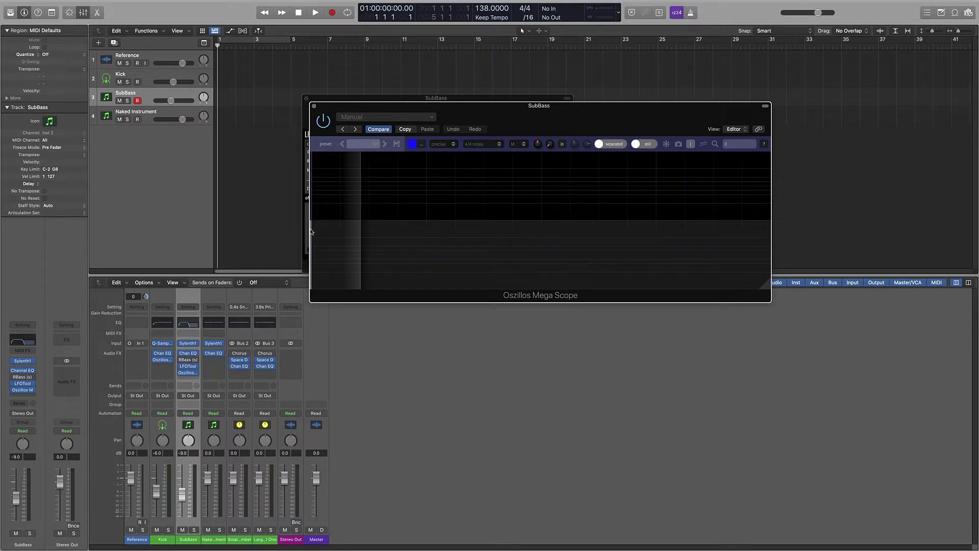
Check the Kick and SubBass lanes in Oszillos during a brief playback, and close the scope and LFOTool windows.
mouse_move(311, 232)
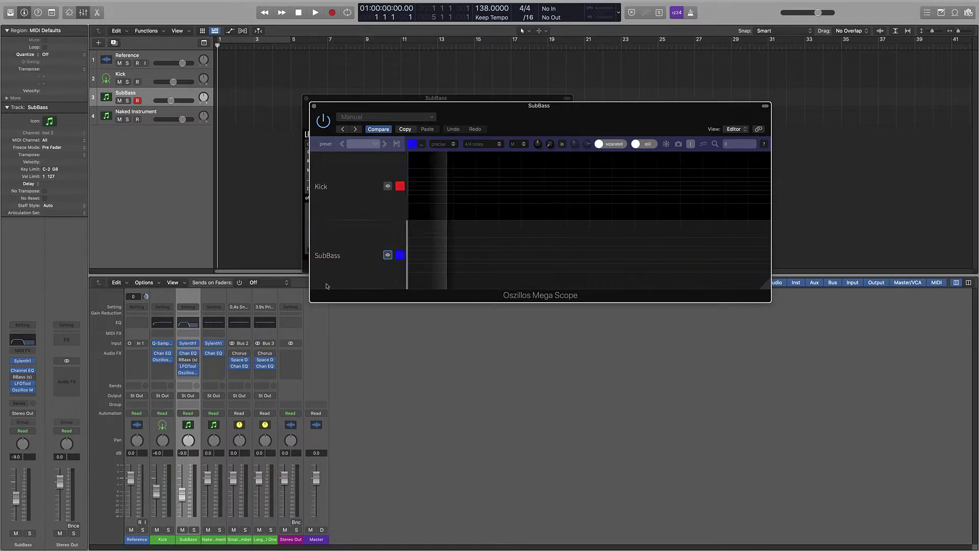
key("space")
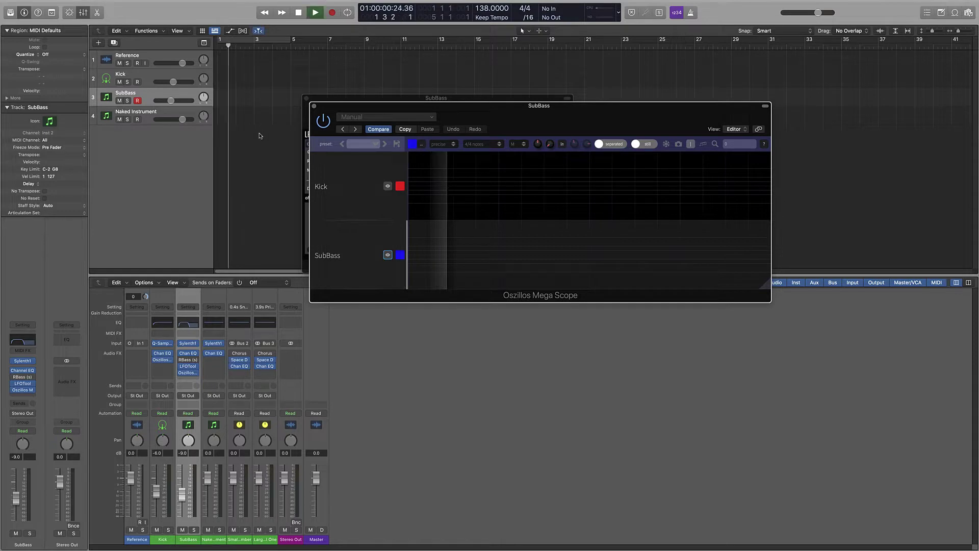
key("space")
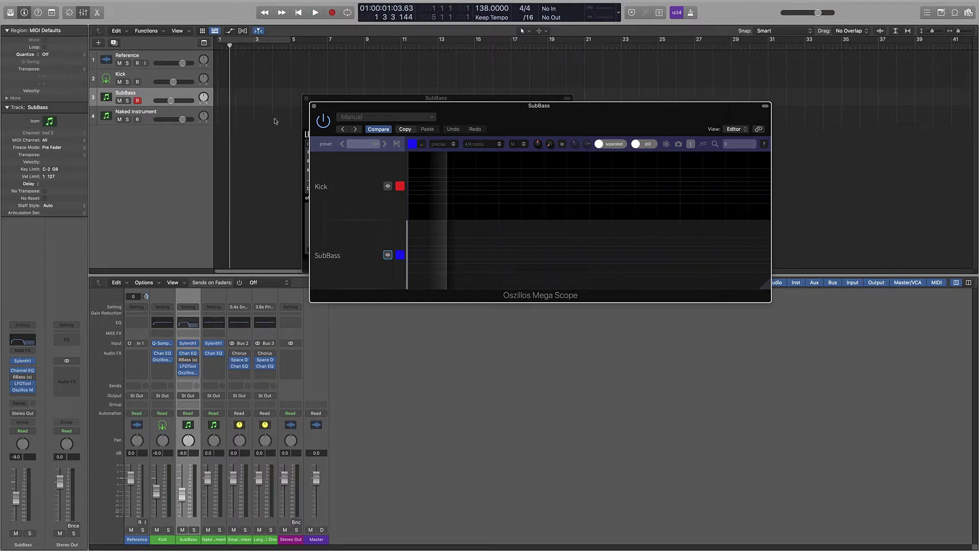
left_click(314, 105)
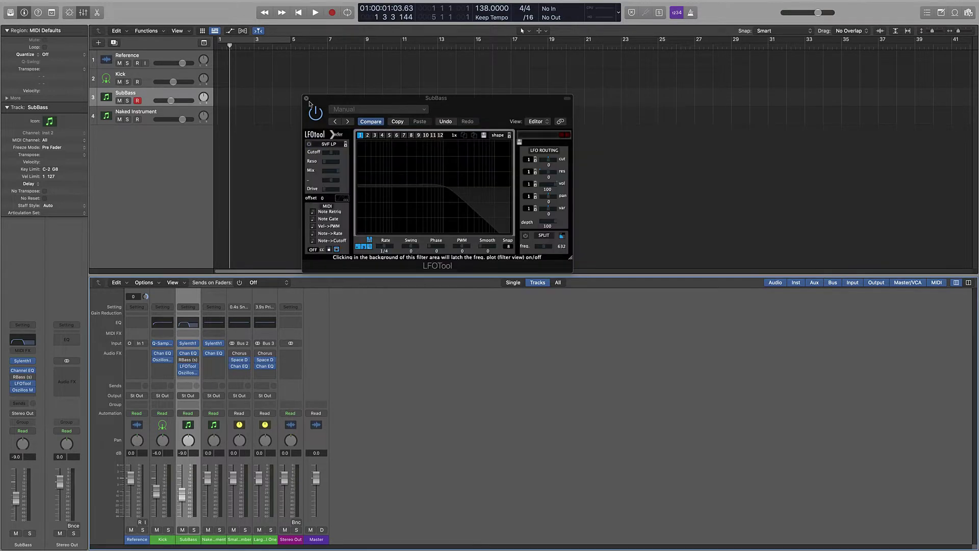
left_click(307, 99)
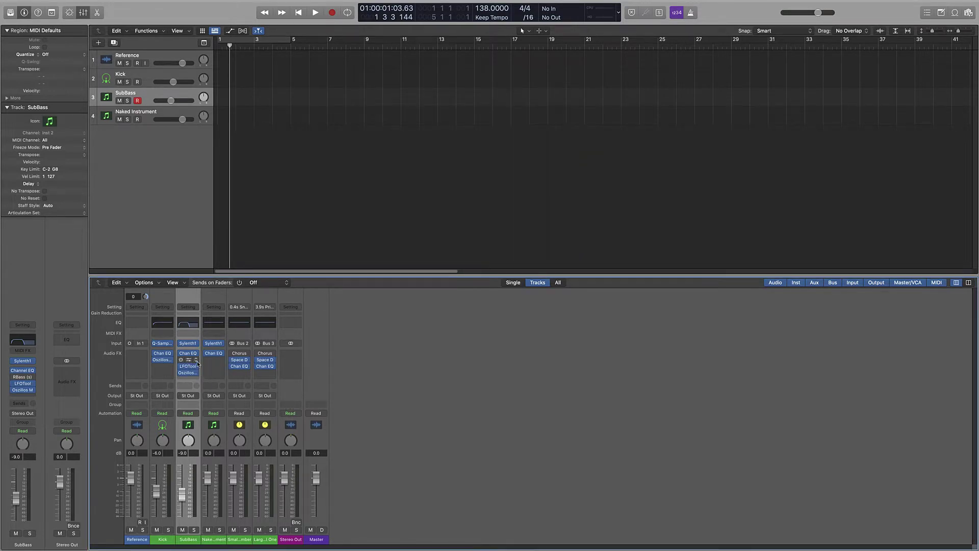
Insert a second Channel EQ between RBass and LFOTool on SubBass, leaving it at Factory Default, and check the track's first EQ.
left_click(188, 379)
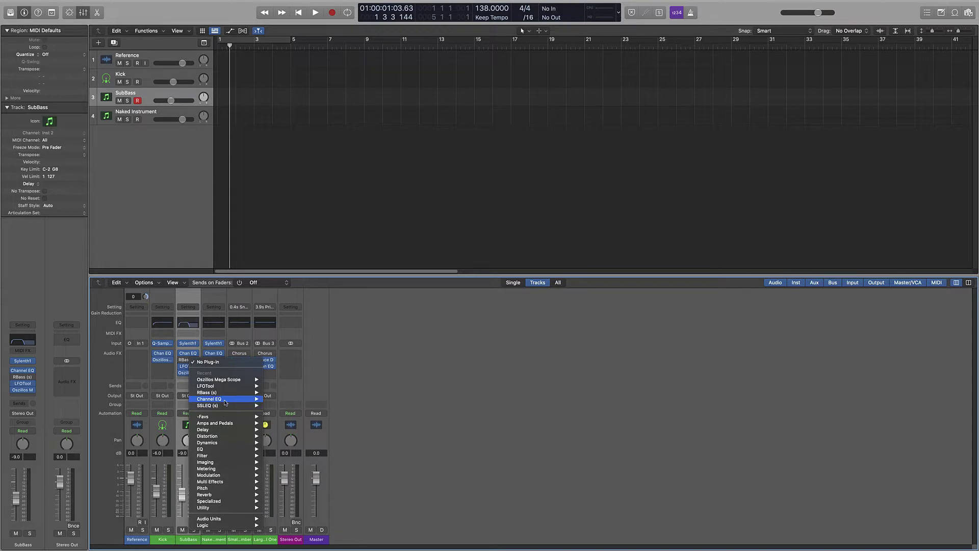
left_click(281, 399)
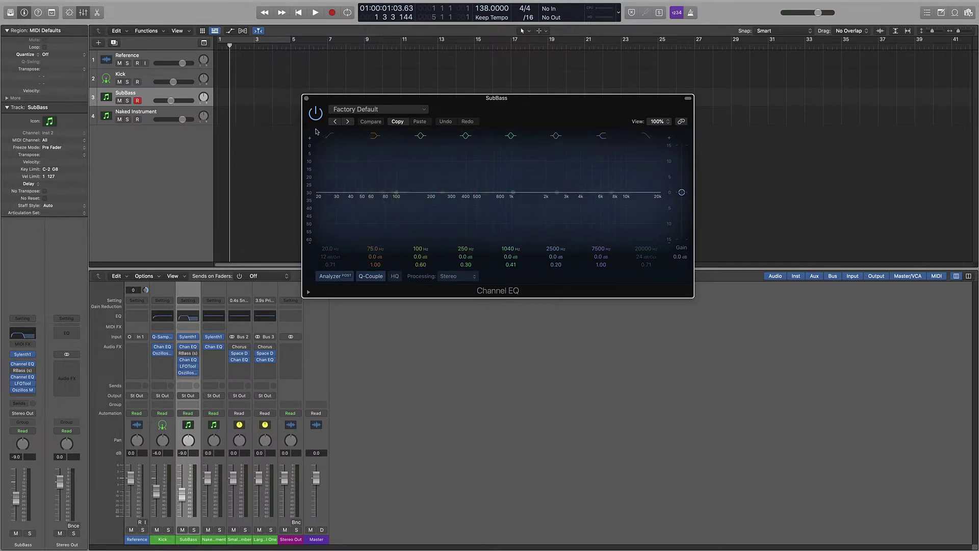
left_click(306, 98)
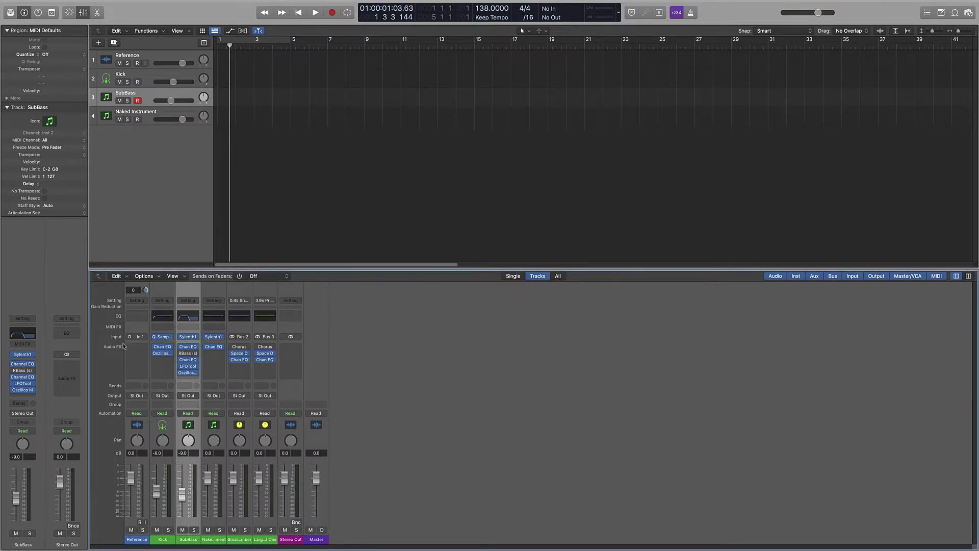
left_click(180, 319)
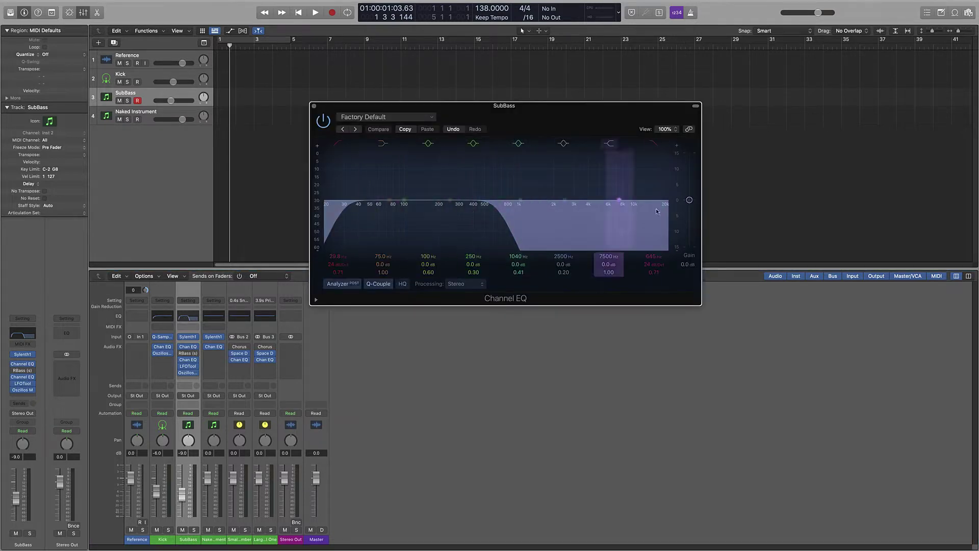
left_click(314, 106)
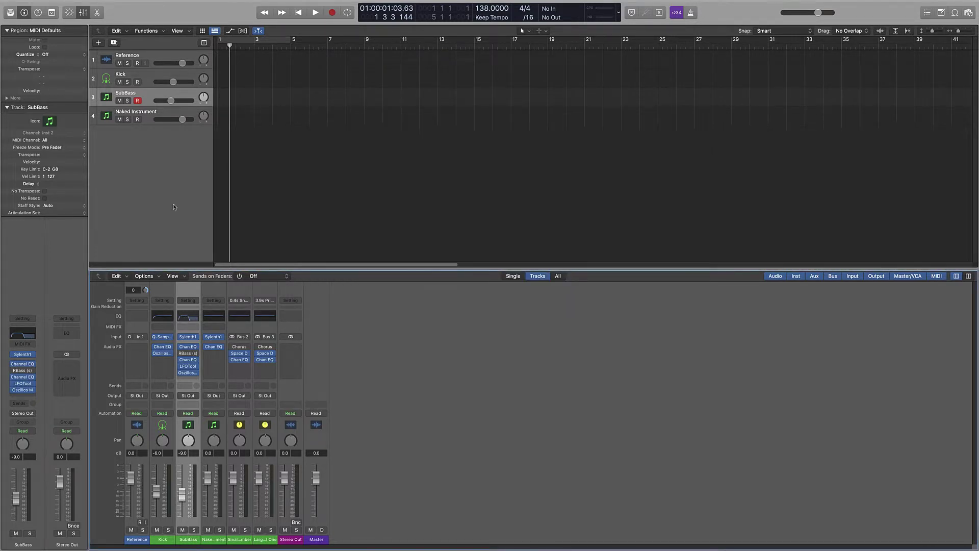
Insert a stereo Limiter between the second Channel EQ and LFOTool on SubBass.
left_click(188, 378)
left_click(166, 374)
left_click(187, 370)
left_click(179, 408)
left_click(187, 363)
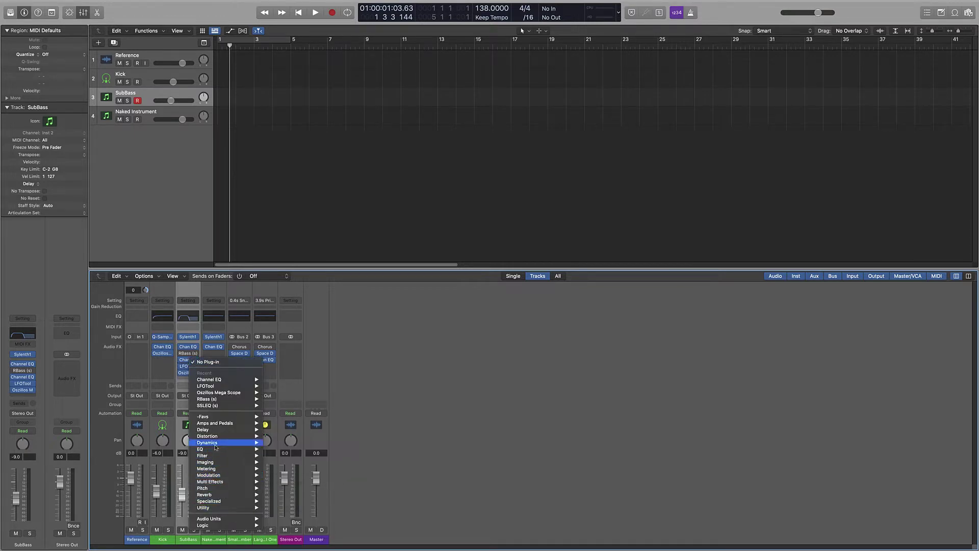
mouse_move(216, 447)
mouse_move(306, 475)
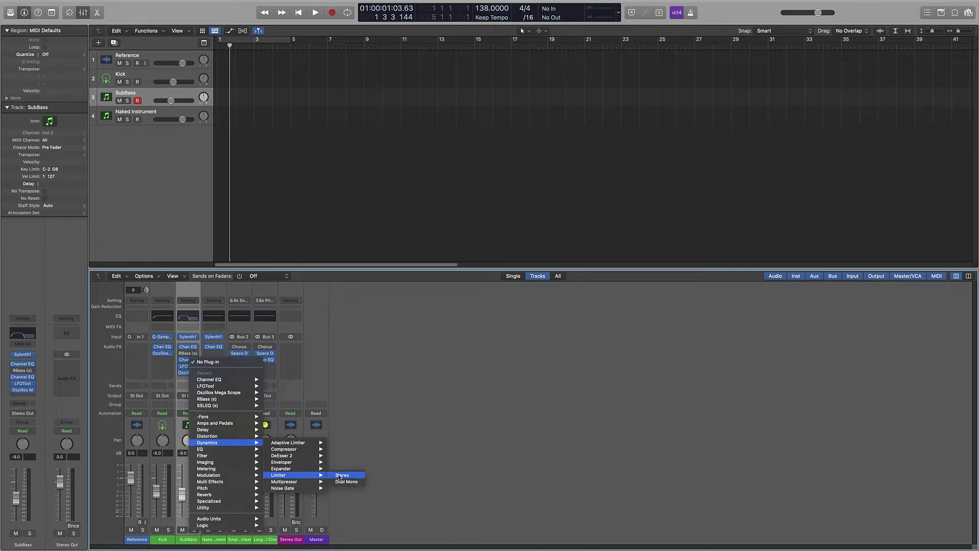
left_click(339, 476)
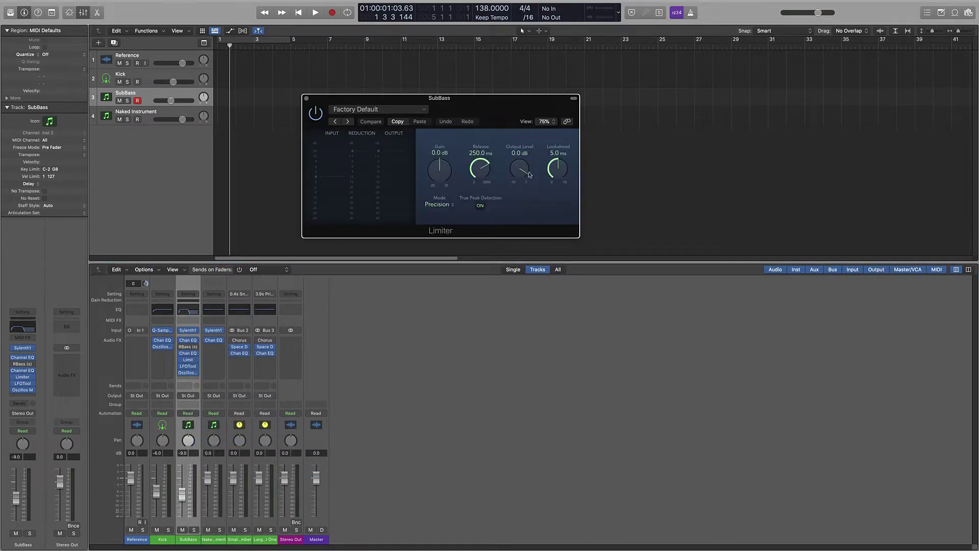
Use the Waves L3 UltraMaximizer (s) in place of the Limiter on SubBass.
left_click(194, 361)
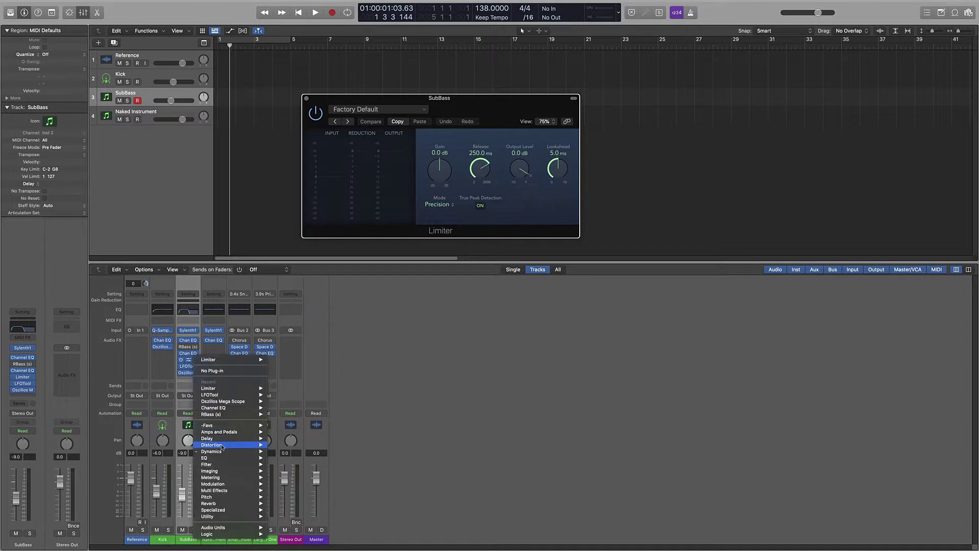
mouse_move(243, 450)
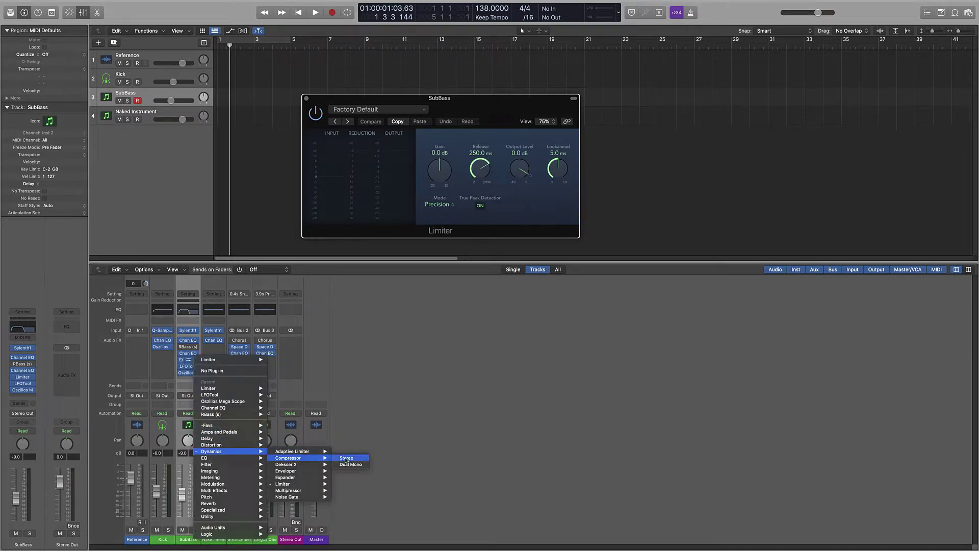
mouse_move(259, 528)
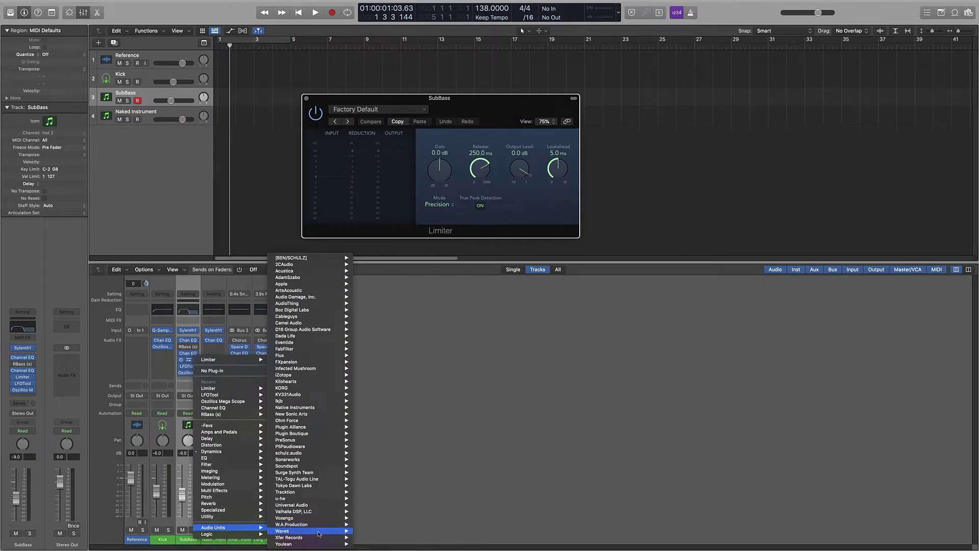
mouse_move(319, 534)
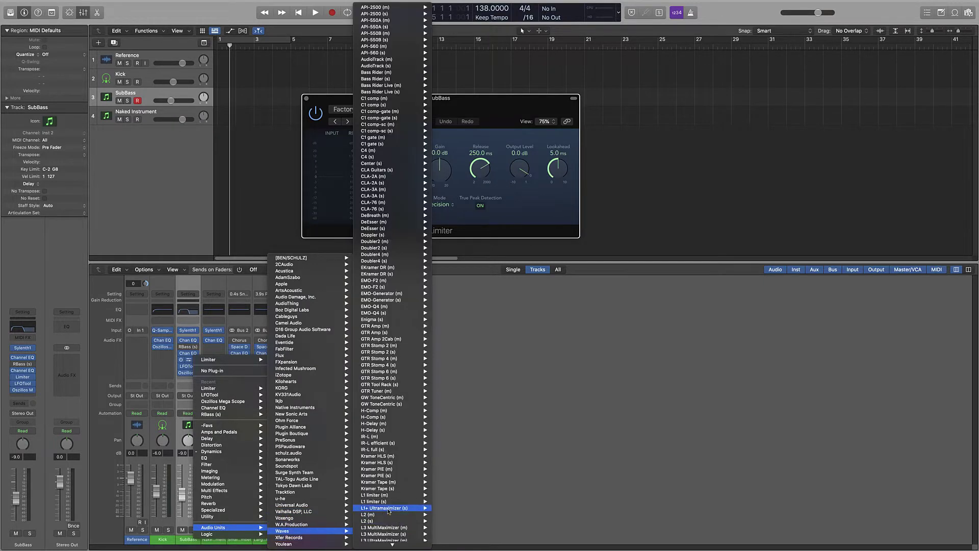
scroll(388, 510, "down", 2)
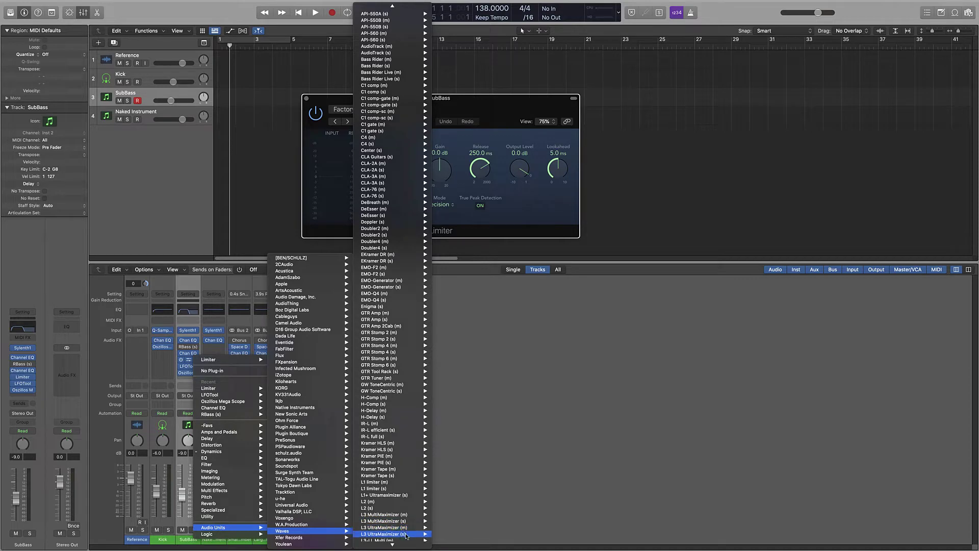
left_click(406, 535)
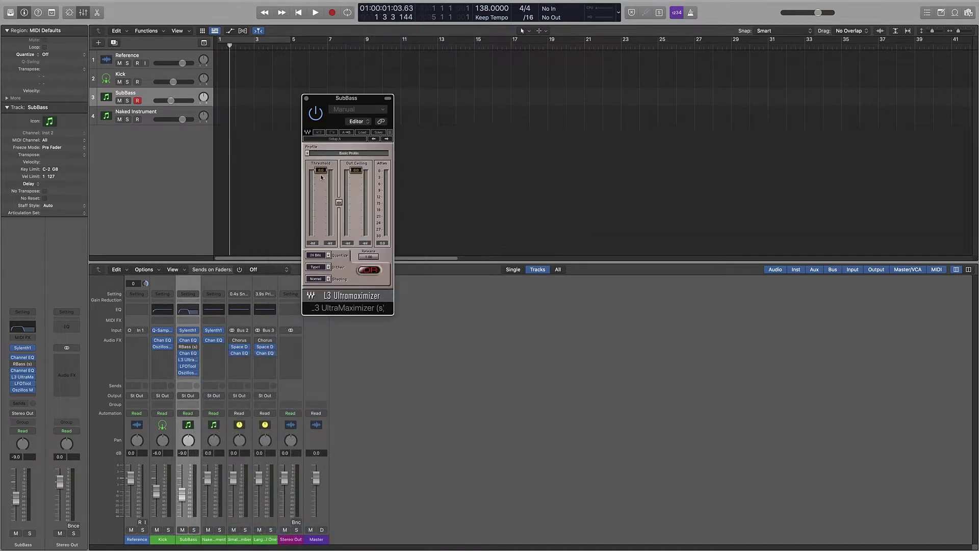
Bypass the L3 UltraMaximizer on SubBass, keep Oszillos active, and close the L3 window.
mouse_move(321, 177)
left_mouse_down()
mouse_move(322, 219)
mouse_move(321, 174)
left_mouse_up()
left_click(182, 373)
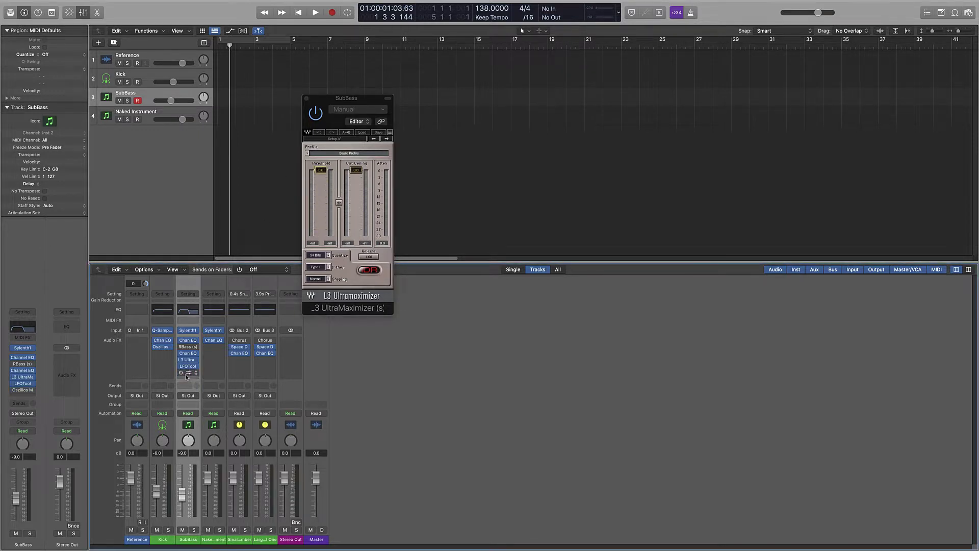
left_click(181, 373)
left_click(181, 360)
left_click(306, 98)
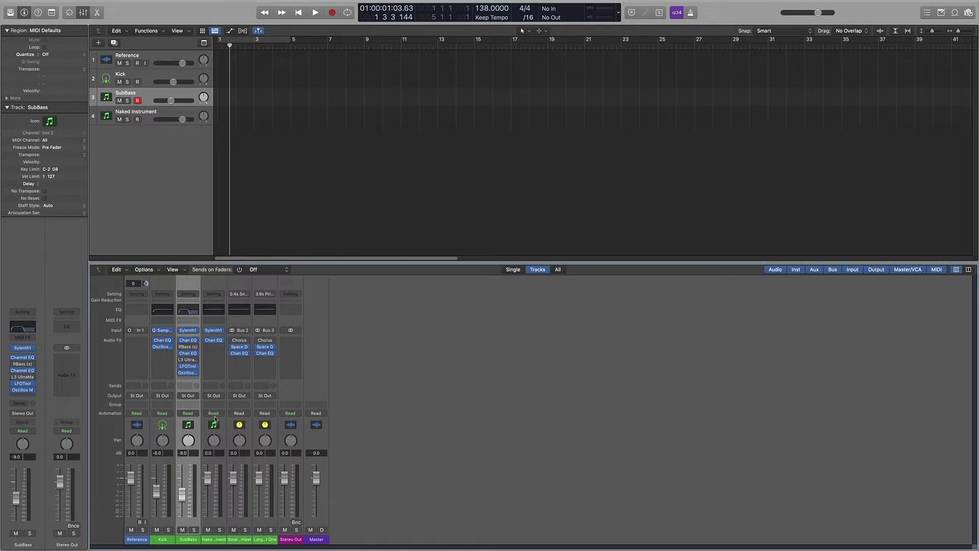
Insert a Gain plug-in at the end of the SubBass chain and copy it to Kick after Oszillos.
mouse_move(179, 342)
left_click(189, 373)
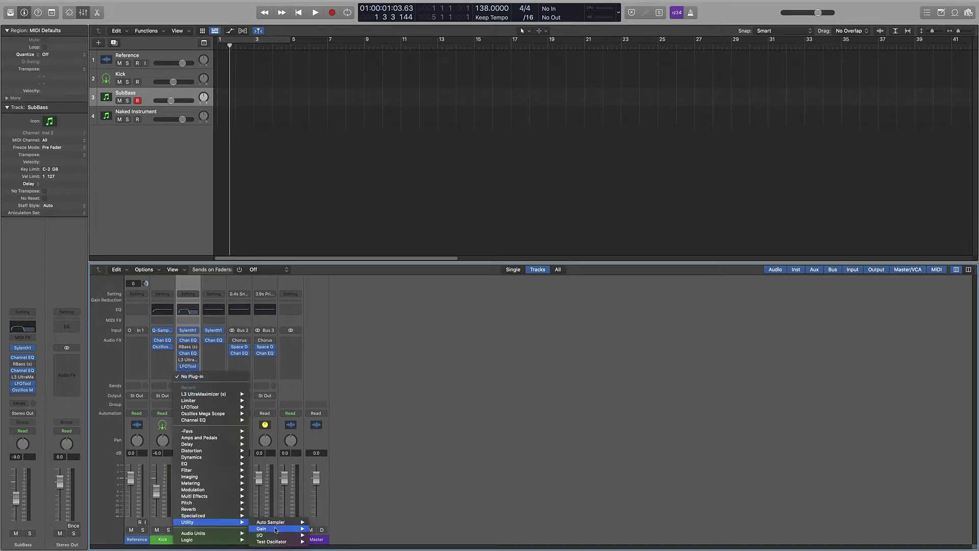
left_click(325, 528)
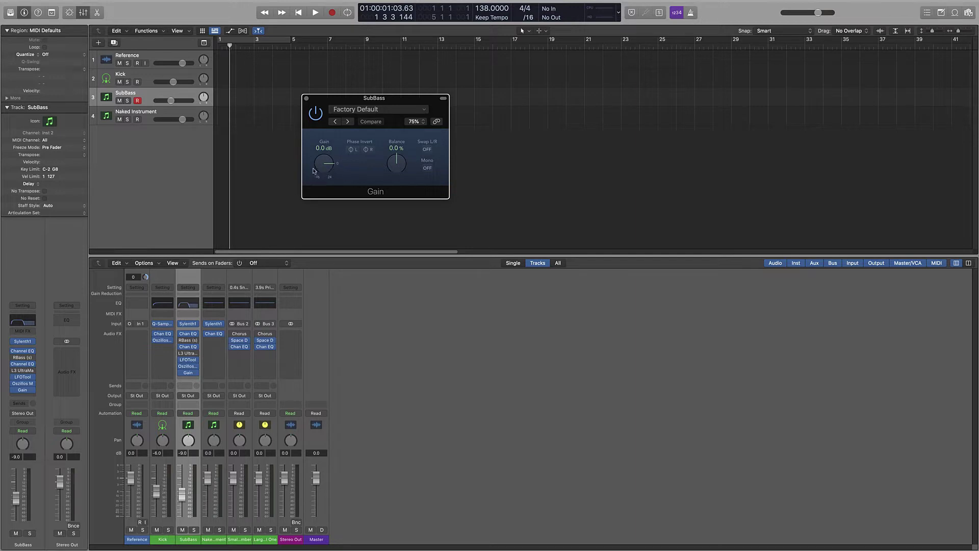
mouse_move(190, 373)
left_click_drag(189, 374, 160, 355)
Insert the FabFilter Volcano 2 plug-in after Gain on the Kick channel.
left_click(165, 354)
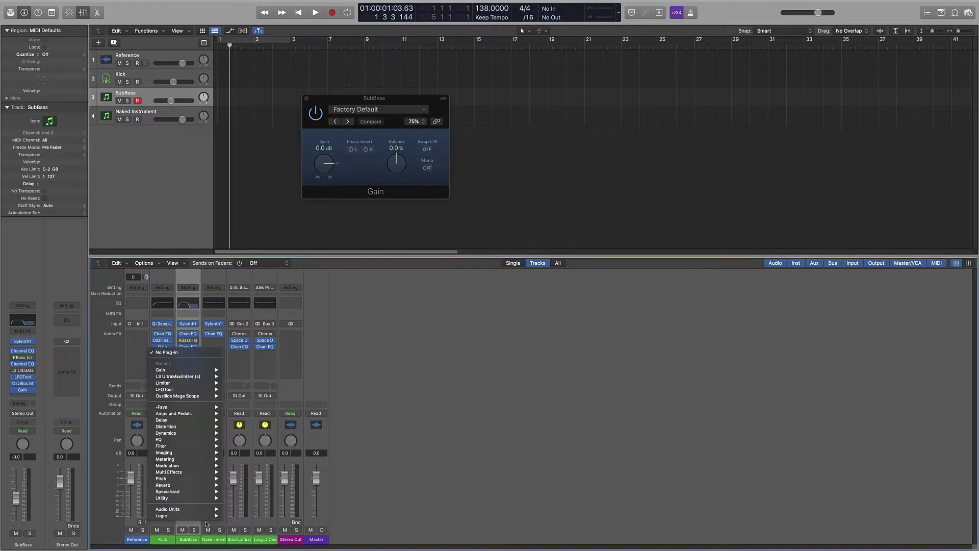
mouse_move(204, 509)
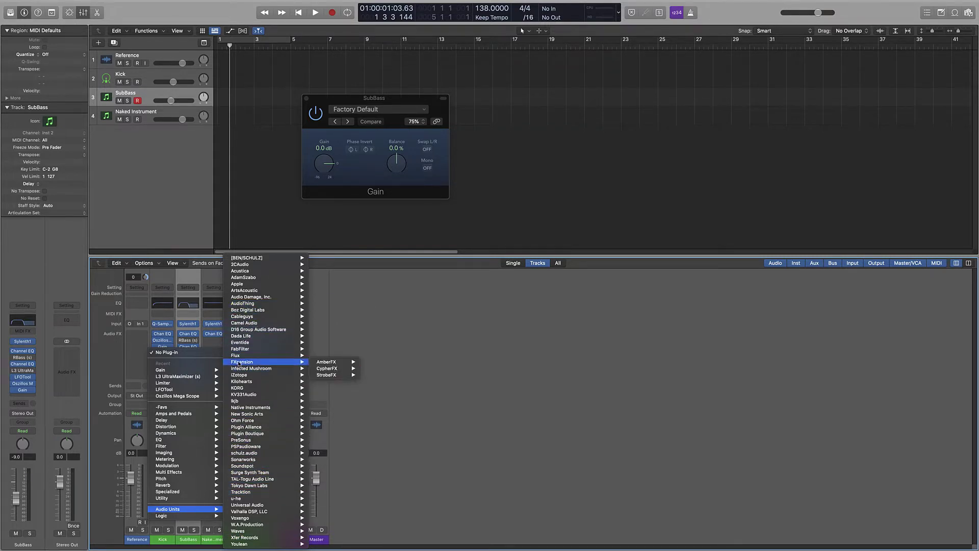
mouse_move(285, 349)
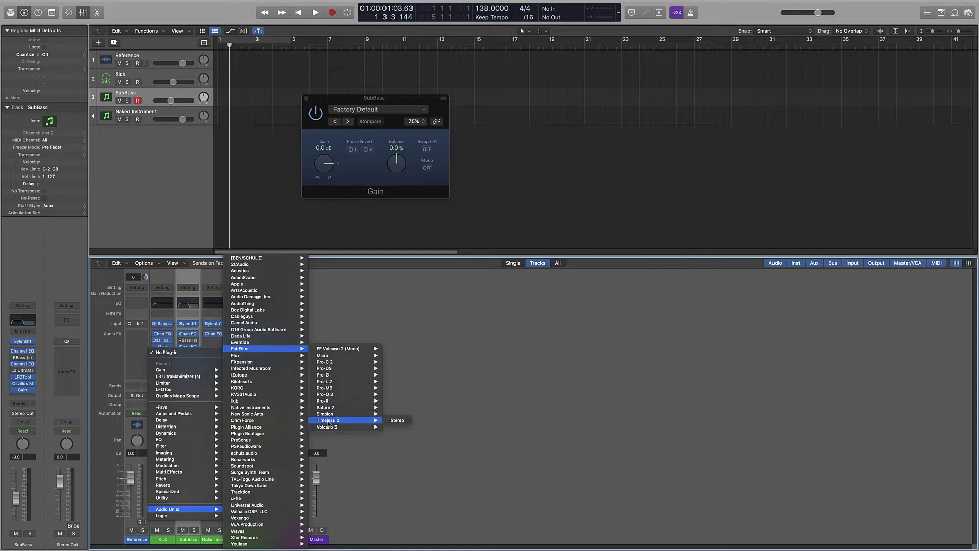
mouse_move(357, 427)
left_click(397, 427)
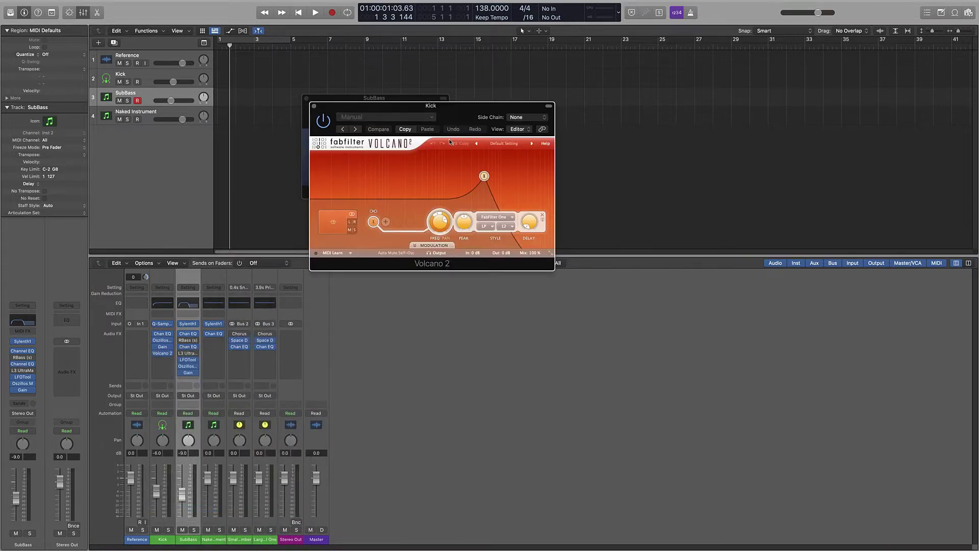
Move Volcano 2's low-pass filter 1 to the highest frequency without a peak, and set its slope to 24 and style to Clean.
left_click_drag(484, 176, 551, 199)
left_click(504, 226)
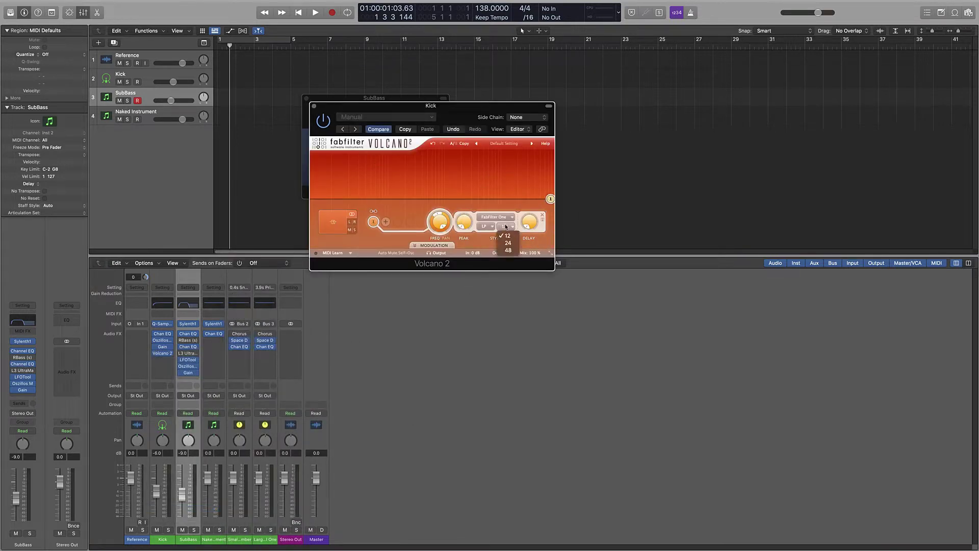
left_click(508, 243)
left_click(495, 217)
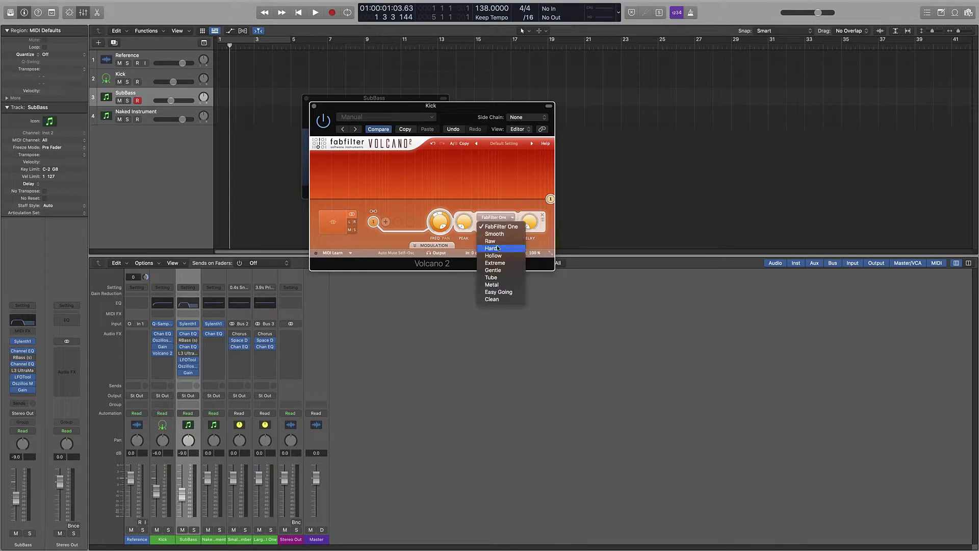
left_click(492, 299)
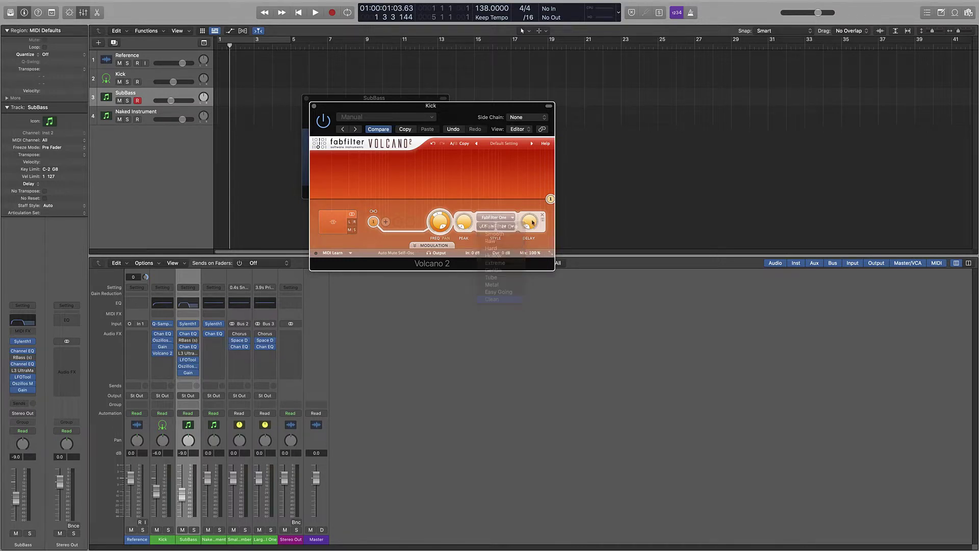
Add a second Volcano 2 filter as a high-pass at the lowest frequency, and close both plug-in windows.
left_click(386, 221)
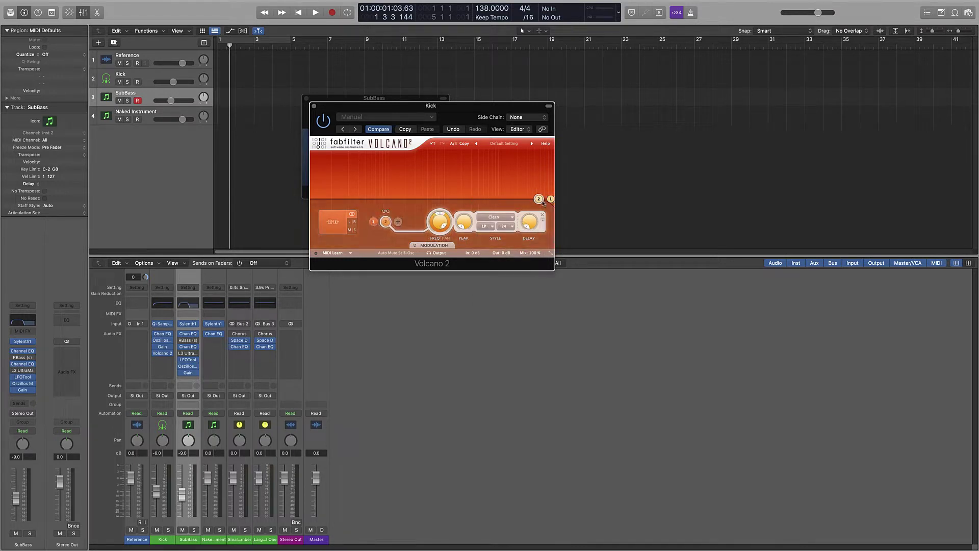
left_click_drag(543, 202, 314, 199)
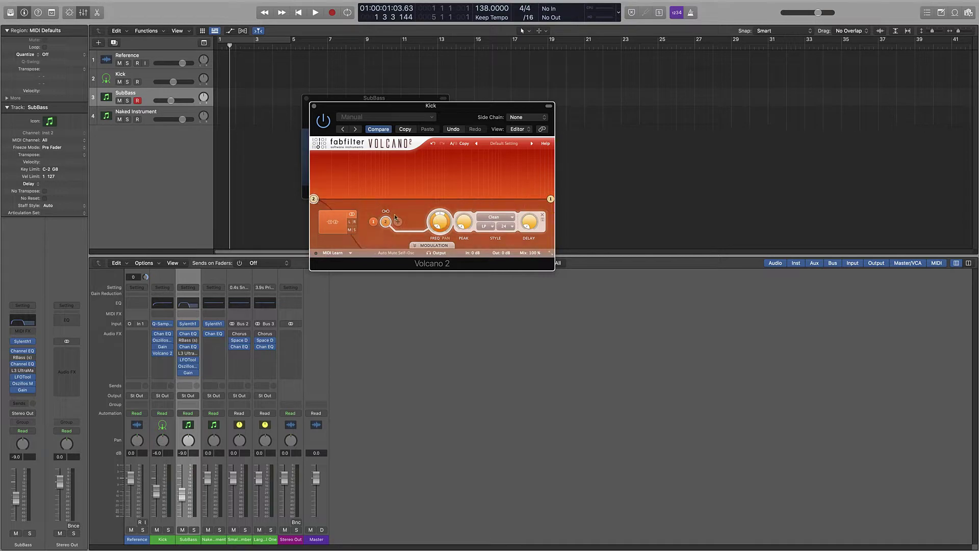
left_click(481, 227)
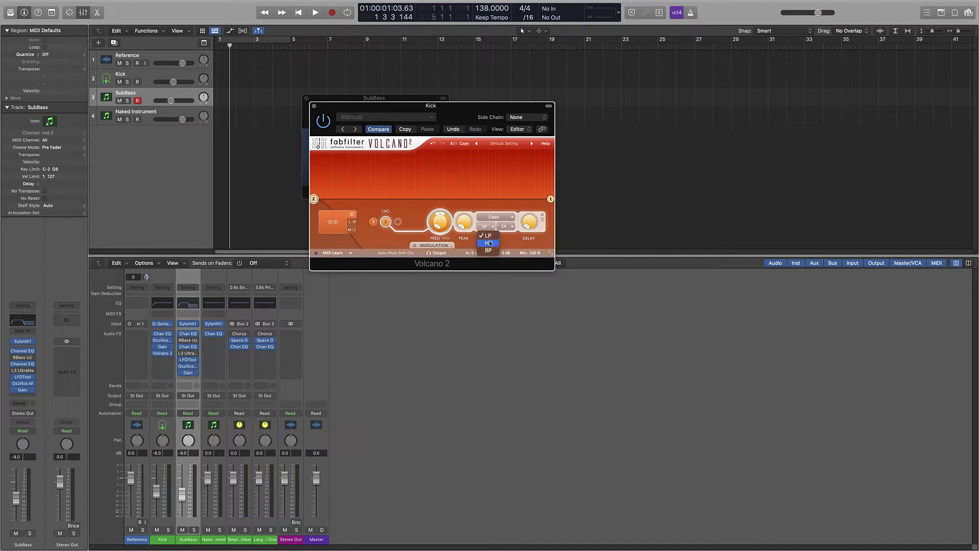
left_click(488, 243)
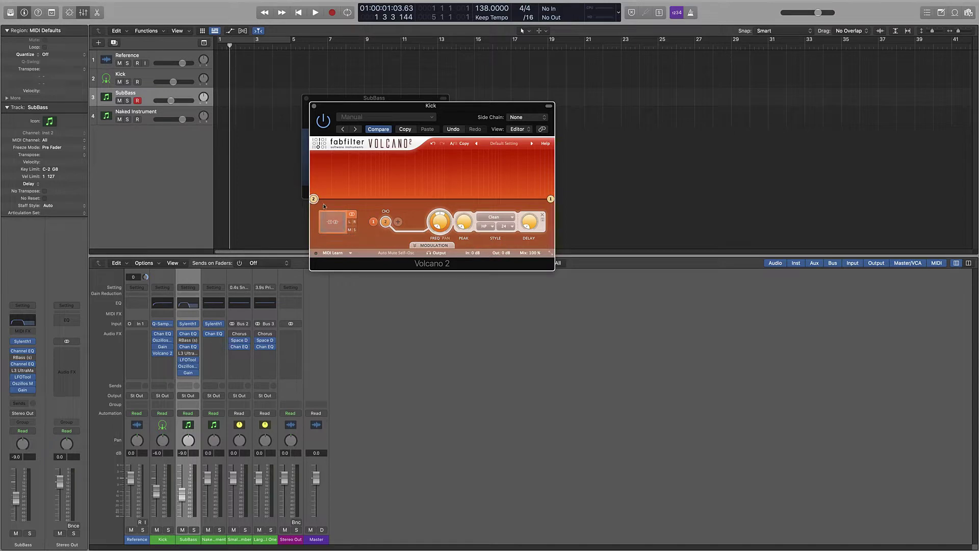
left_click_drag(314, 199, 294, 224)
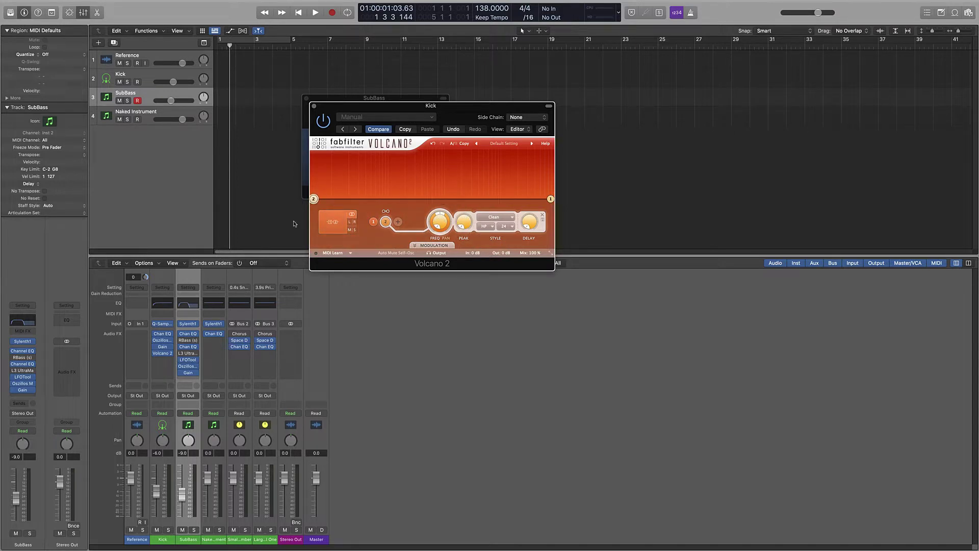
left_click(314, 106)
left_click(306, 98)
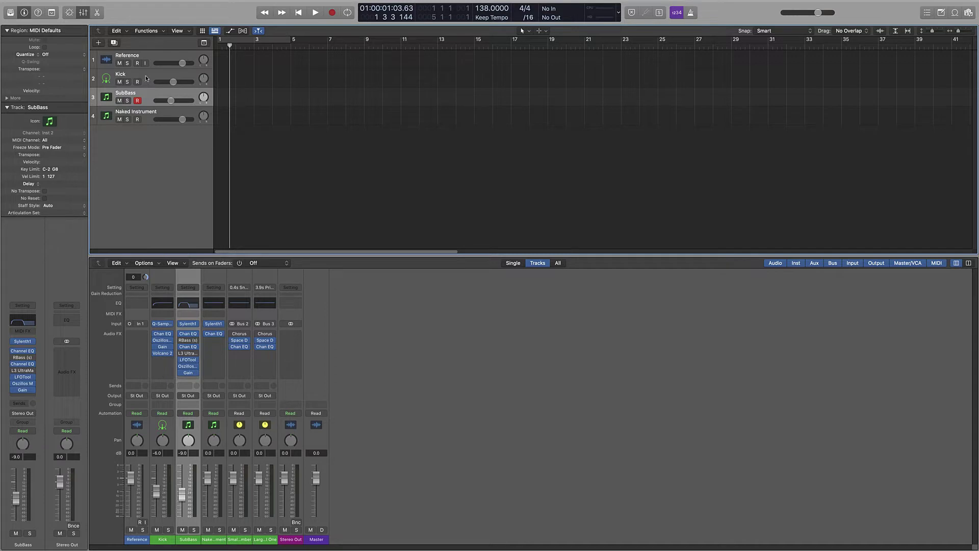
Give the SubBass track a guitar icon from the Bass icon category.
right_click(109, 98)
left_click(153, 43)
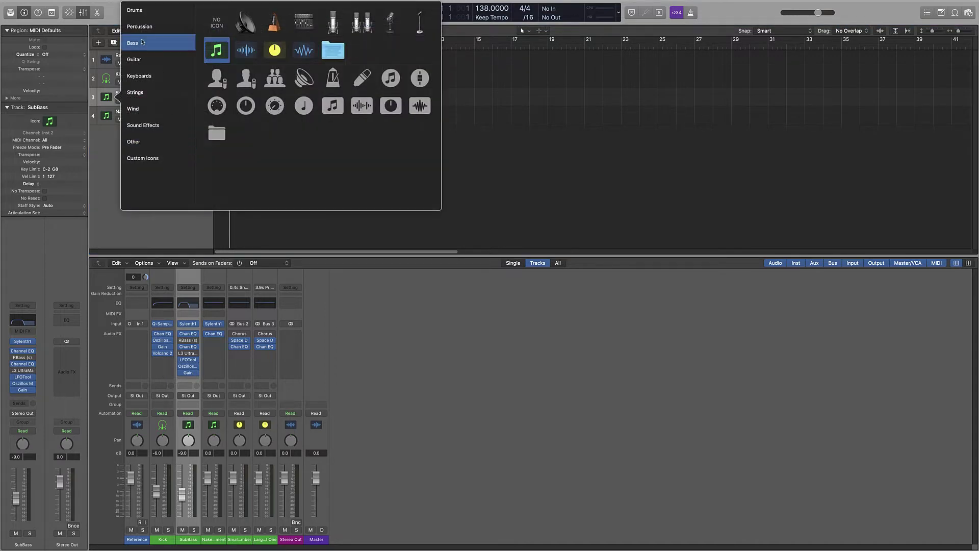
left_click(246, 78)
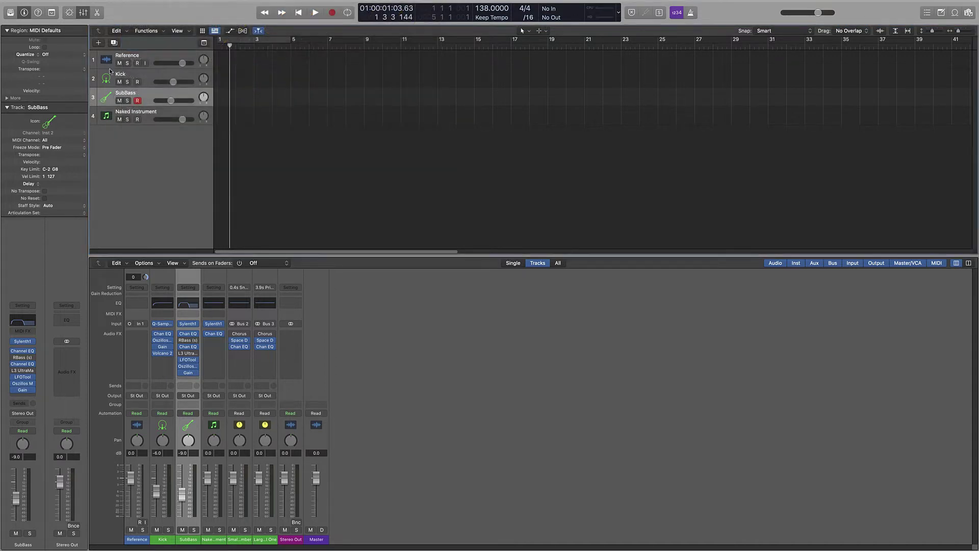
Group Kick and SubBass into a Summing Stack and name it Kick & Bass.
left_click(151, 74, "shift")
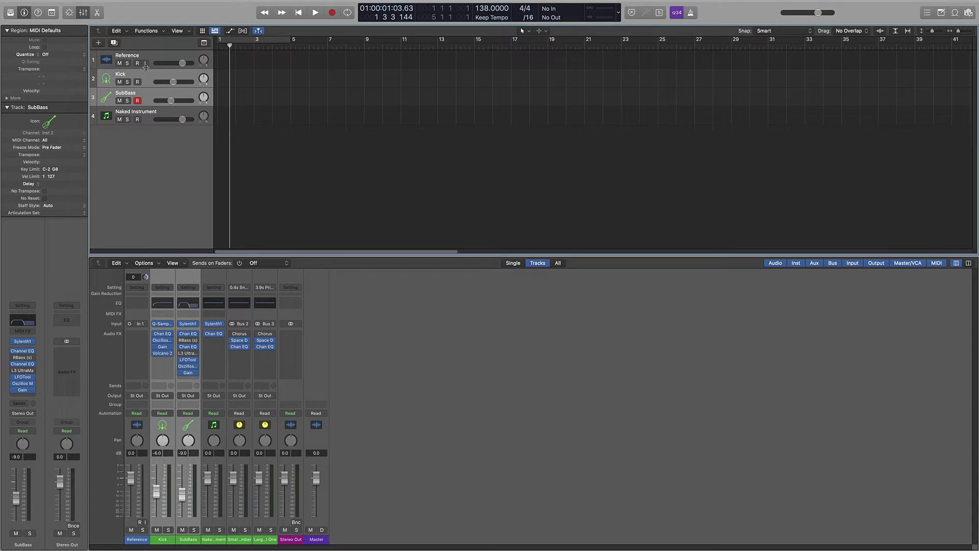
right_click(136, 79)
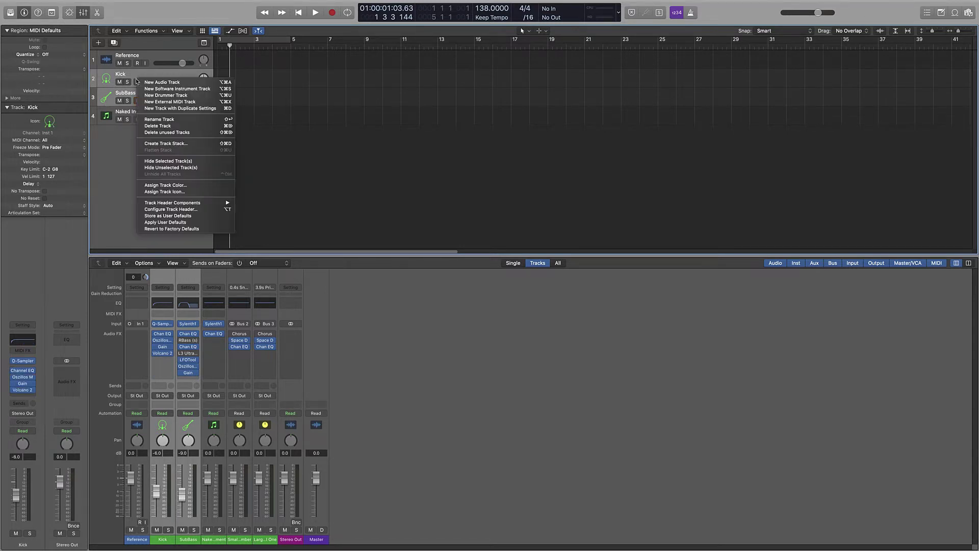
left_click(166, 144)
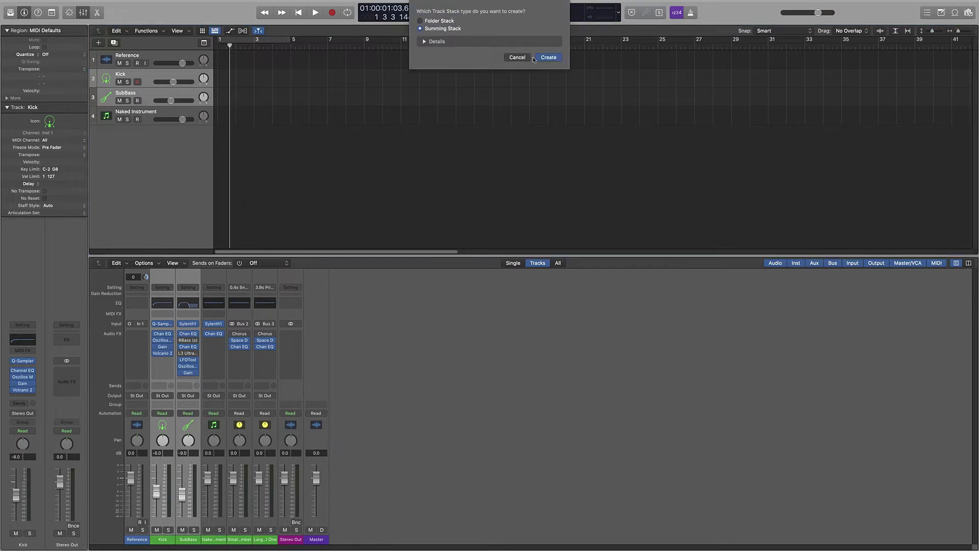
left_click(548, 57)
double_click(132, 73)
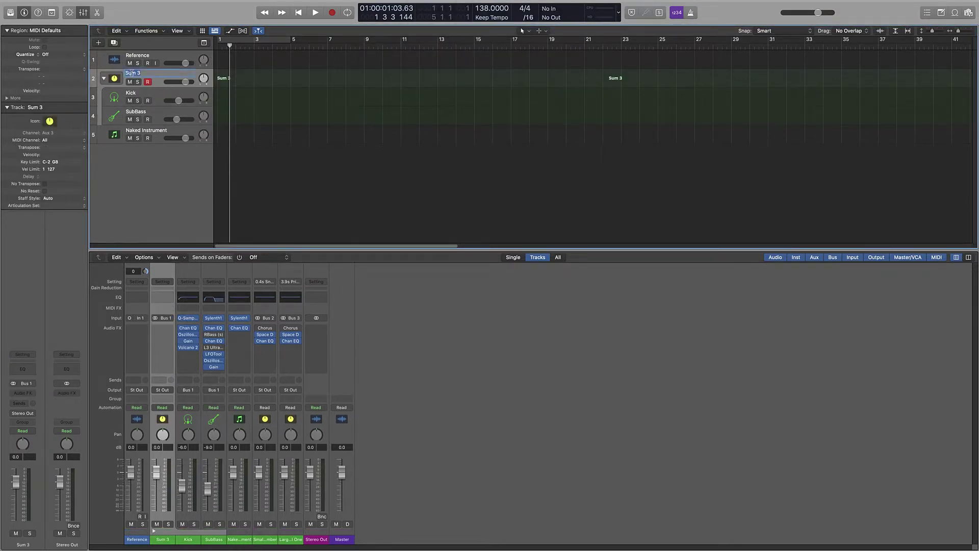
type("Kick & Bass")
key("Return")
left_click(103, 78)
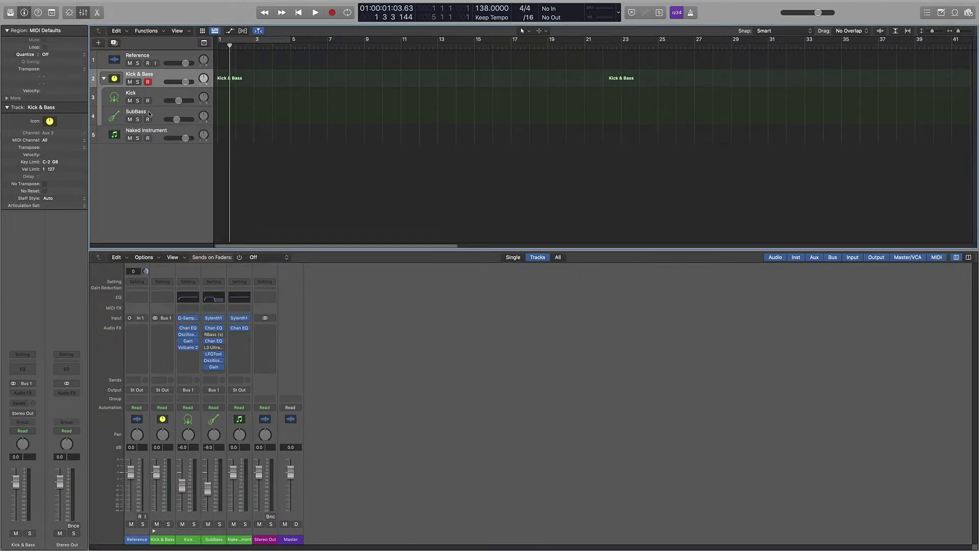
Create a new audio track below SubBass and name it MidBass Bus.
left_click(149, 114)
right_click(153, 113)
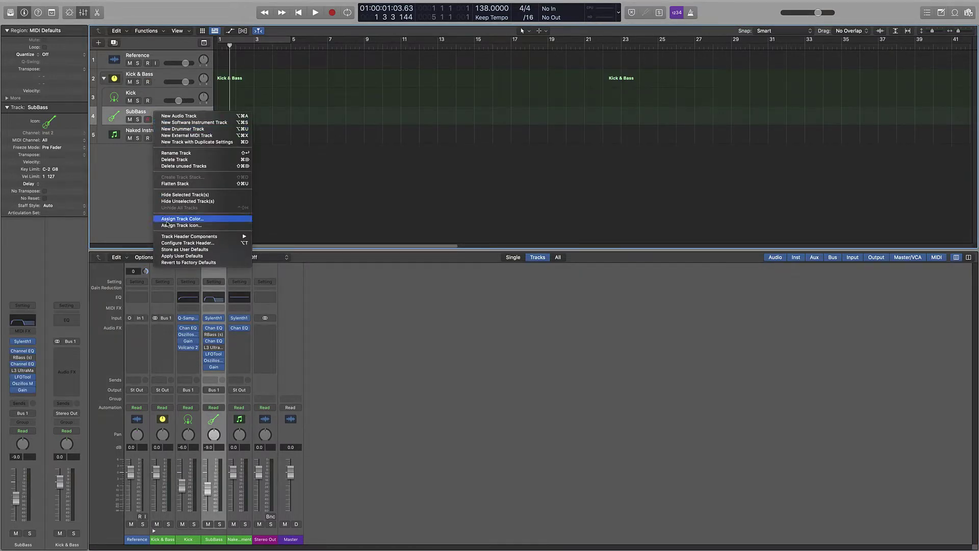
left_click(176, 116)
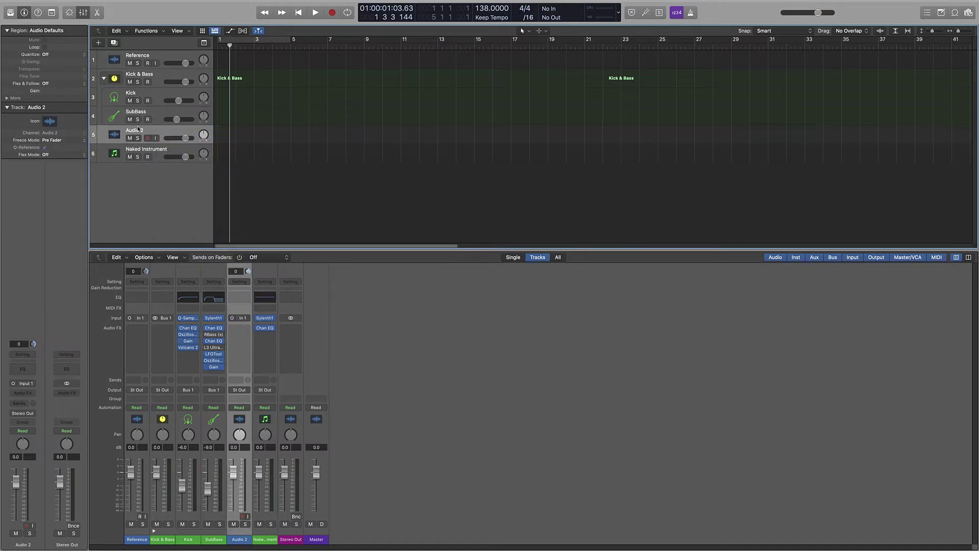
double_click(138, 129)
type("MidBass Bus")
key("Return")
Set the MidBass Bus input to Bus 2 and route its output to the Kick & Bass stack on Bus 1.
left_click(241, 318)
mouse_move(246, 346)
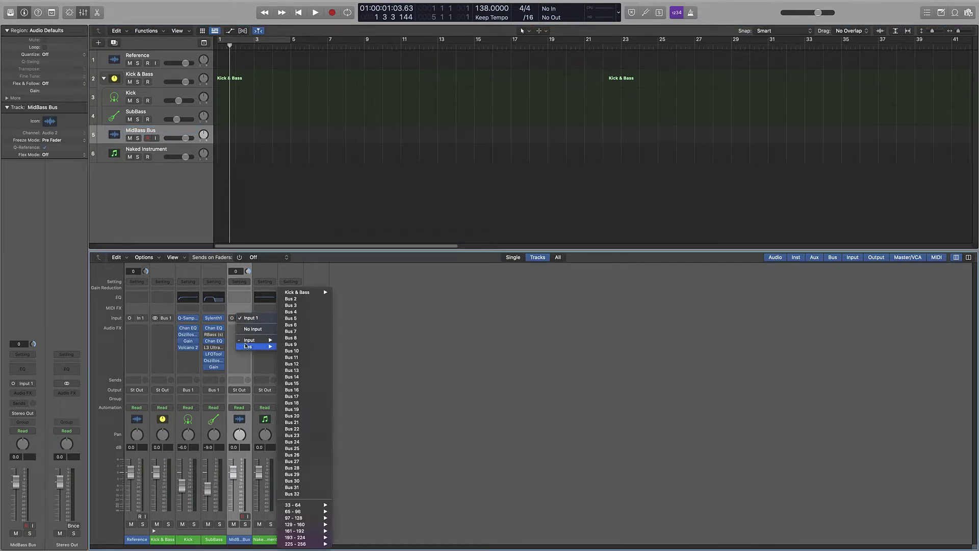
mouse_move(324, 292)
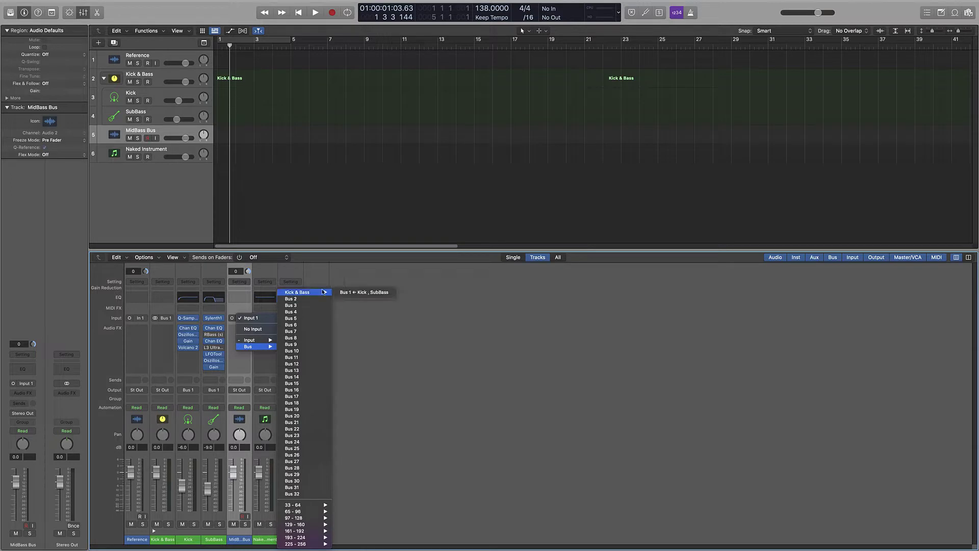
left_click(306, 299)
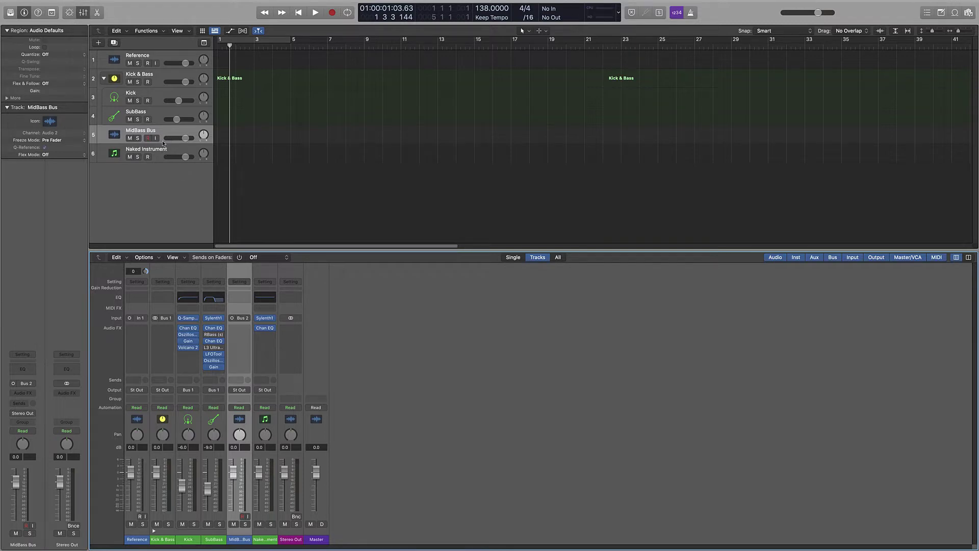
left_click(239, 390)
mouse_move(262, 419)
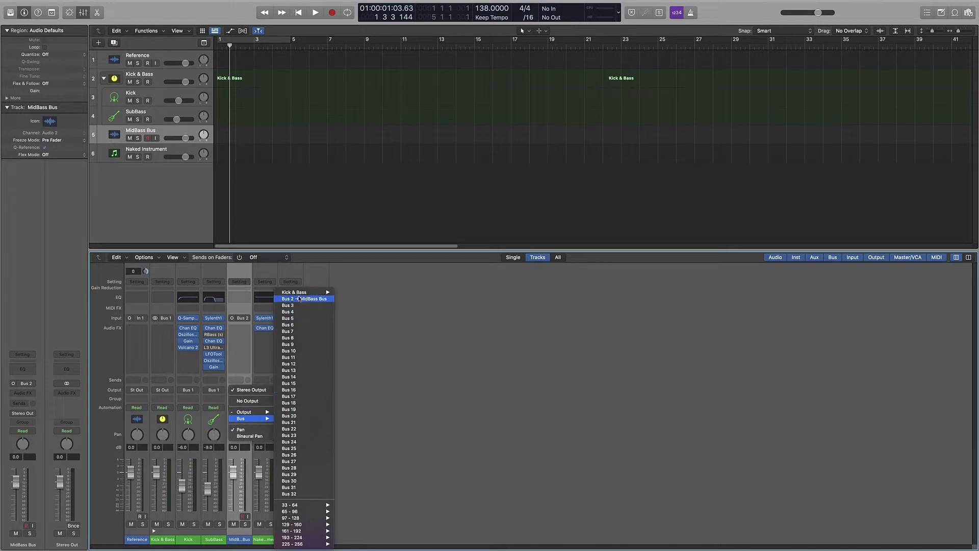
mouse_move(300, 293)
left_click(355, 291)
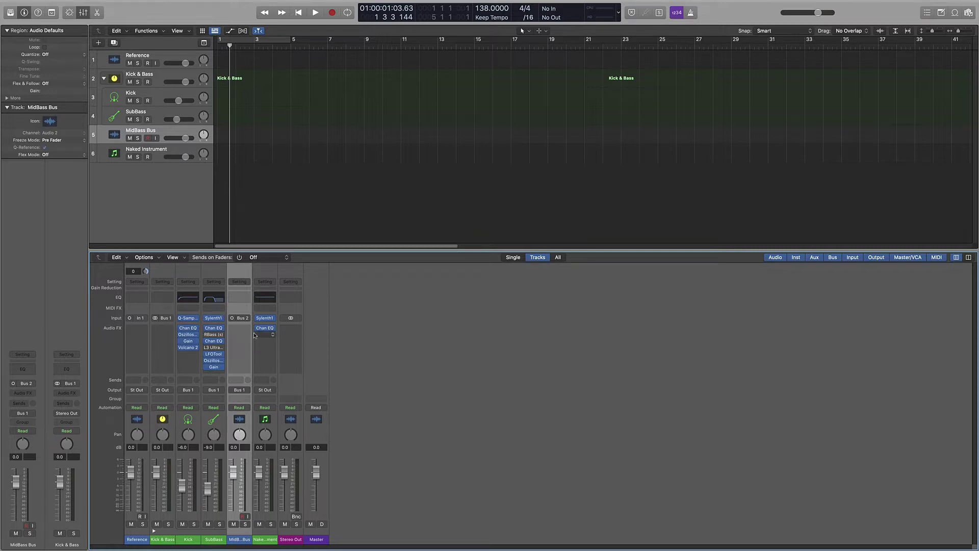
Switch the MidBass Bus input format to stereo and look through the available input buses, keeping Bus 2.
left_click(232, 317)
left_click(243, 318)
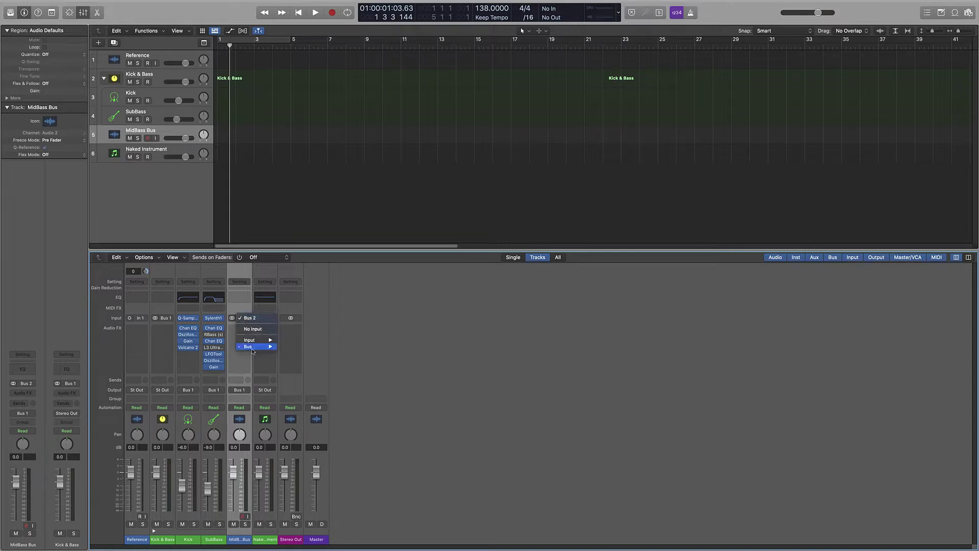
mouse_move(253, 341)
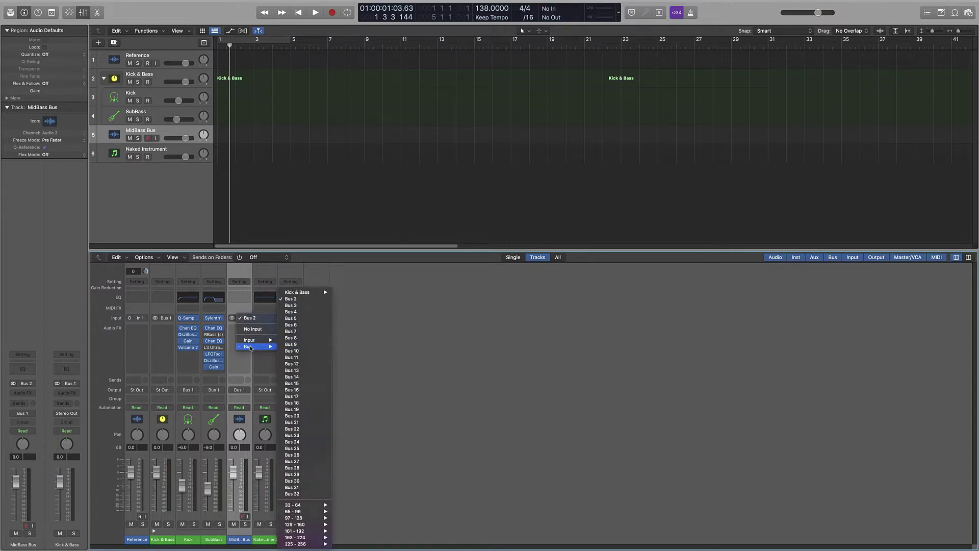
mouse_move(293, 505)
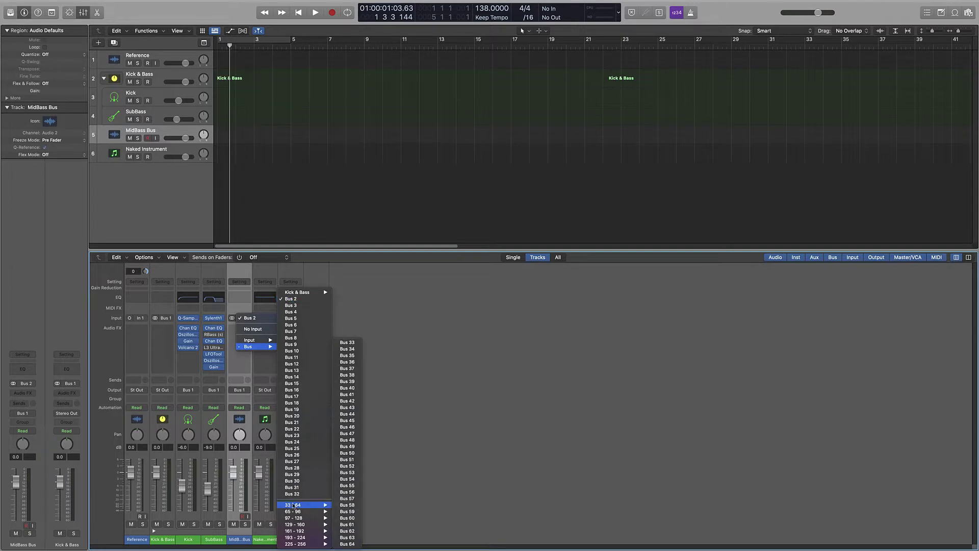
left_click(516, 284)
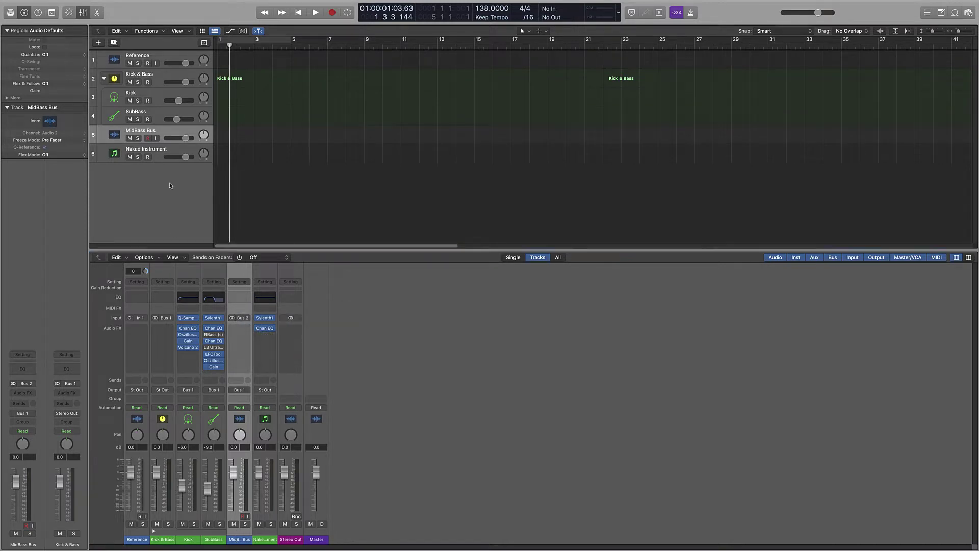
Duplicate the Naked Instrument track together with its channel settings.
right_click(161, 134)
left_click(149, 154)
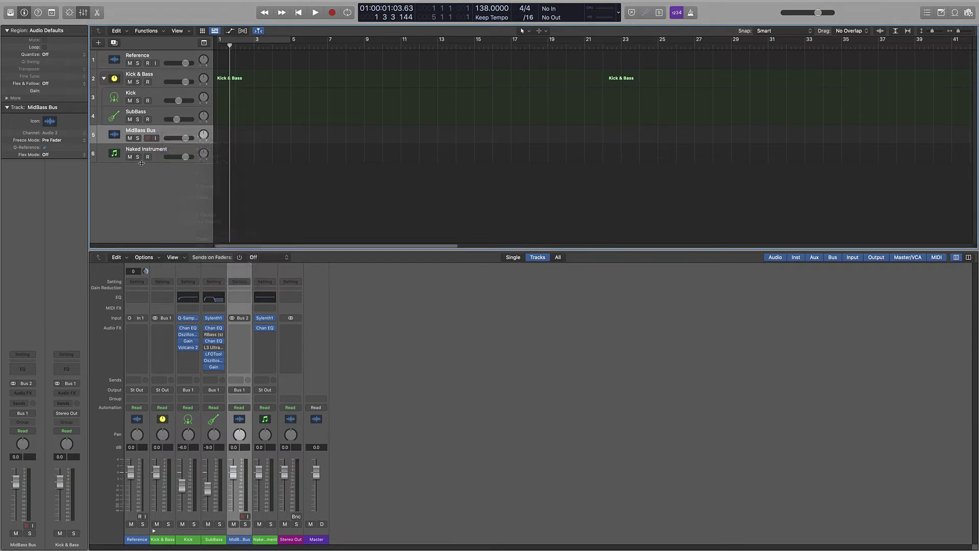
left_click(147, 153)
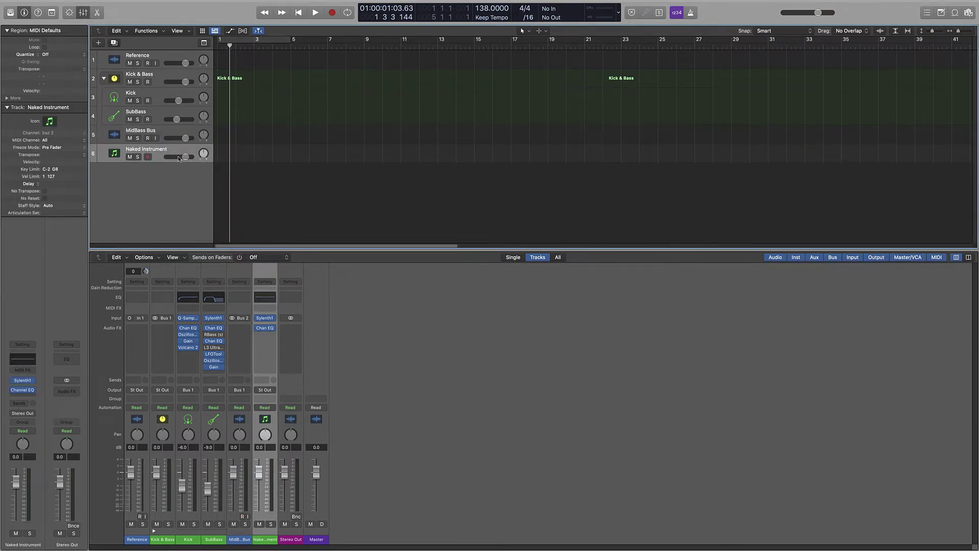
key("super+d")
Move the MidBass Bus and the first Naked Instrument track into the Kick & Bass stack, below SubBass.
left_click_drag(155, 165, 153, 136)
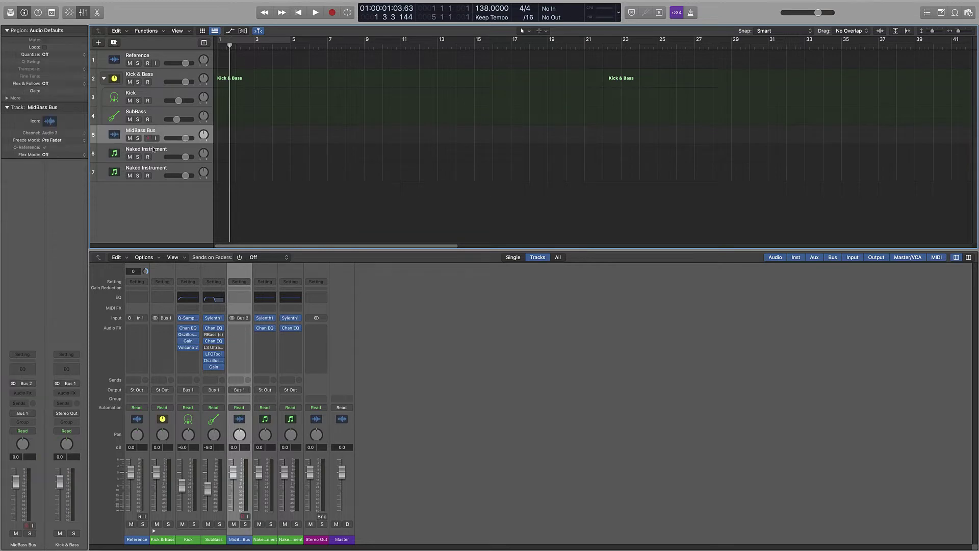
double_click(147, 149)
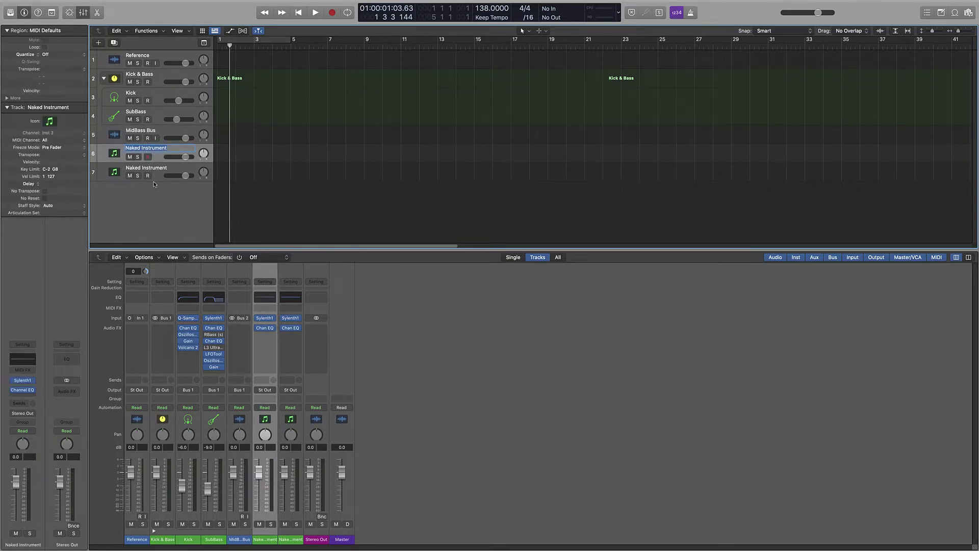
left_click(143, 131)
left_click_drag(143, 132, 147, 105)
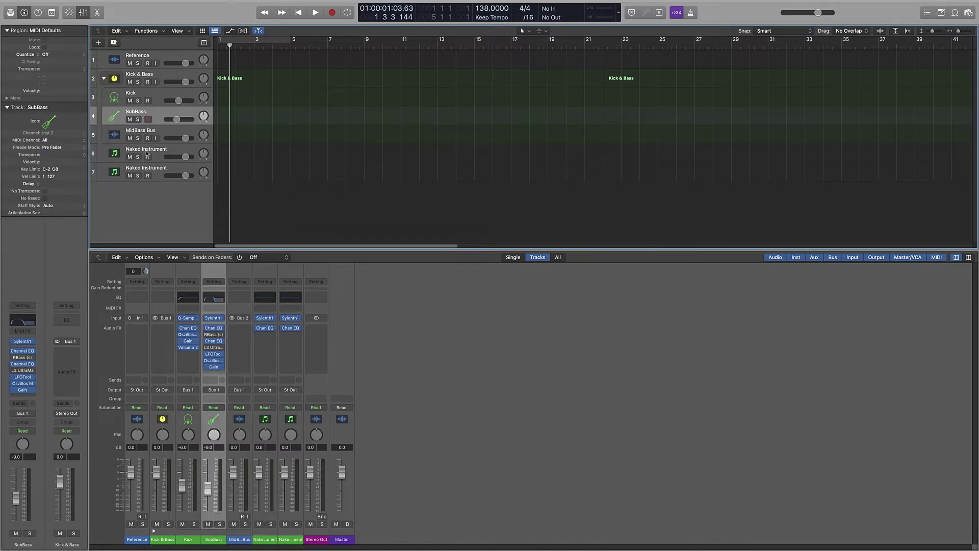
left_click_drag(149, 152, 148, 126)
Rename the instrument track inside the stack to MidBass 1 and turn on input monitoring for MidBass Bus.
double_click(146, 147)
type("M")
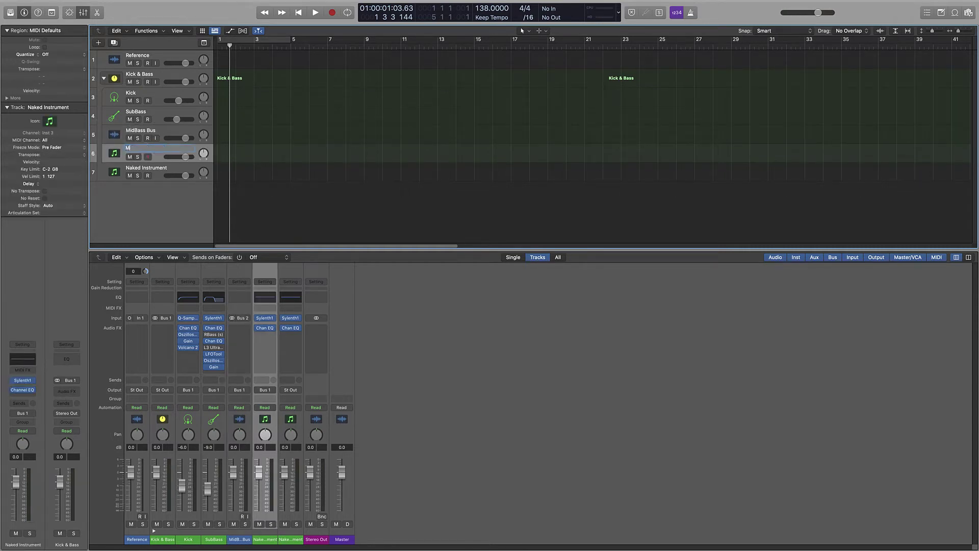
type("idBass 1")
key("Return")
left_click(161, 142)
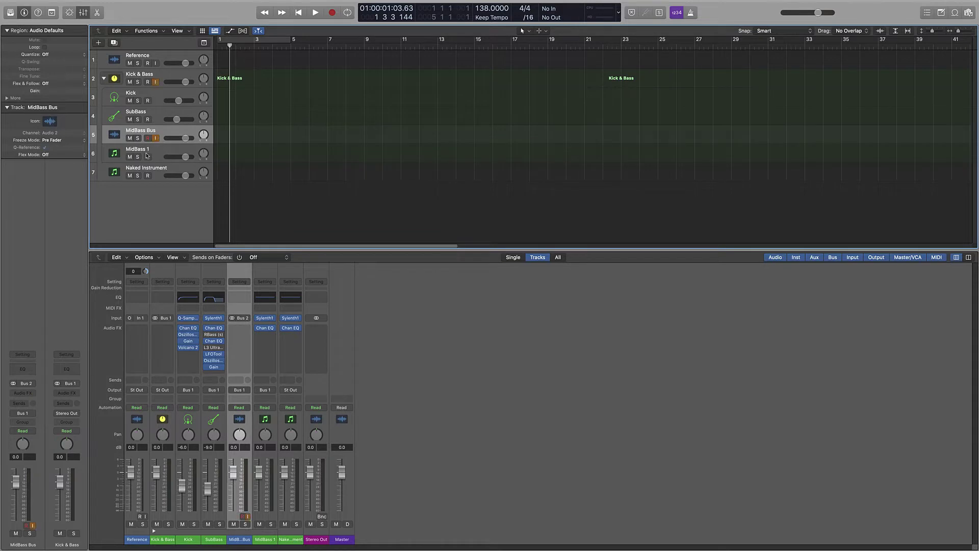
On MidBass 1's Channel EQ, enable a 24 dB/Oct low cut at about 130 Hz and a high cut at about 18 kHz.
left_click(147, 156)
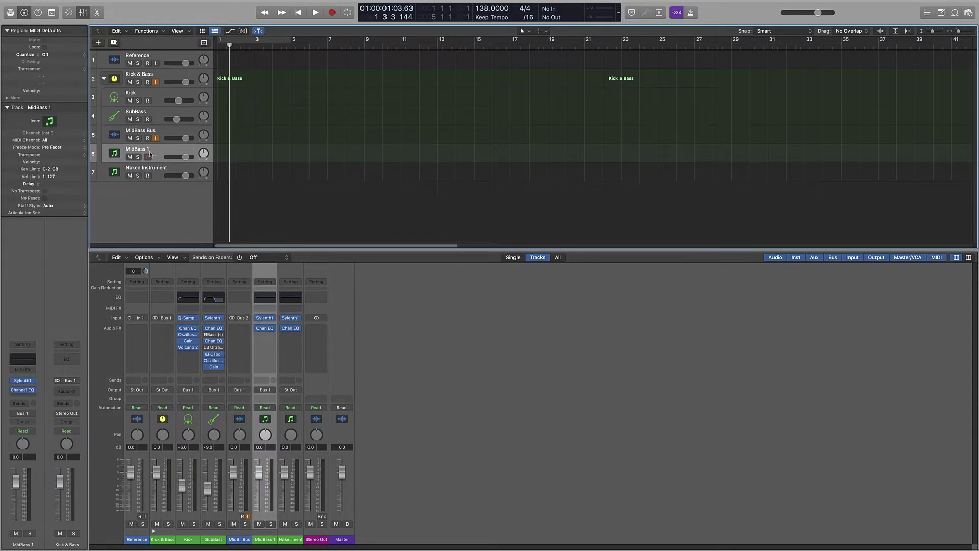
left_click(268, 327)
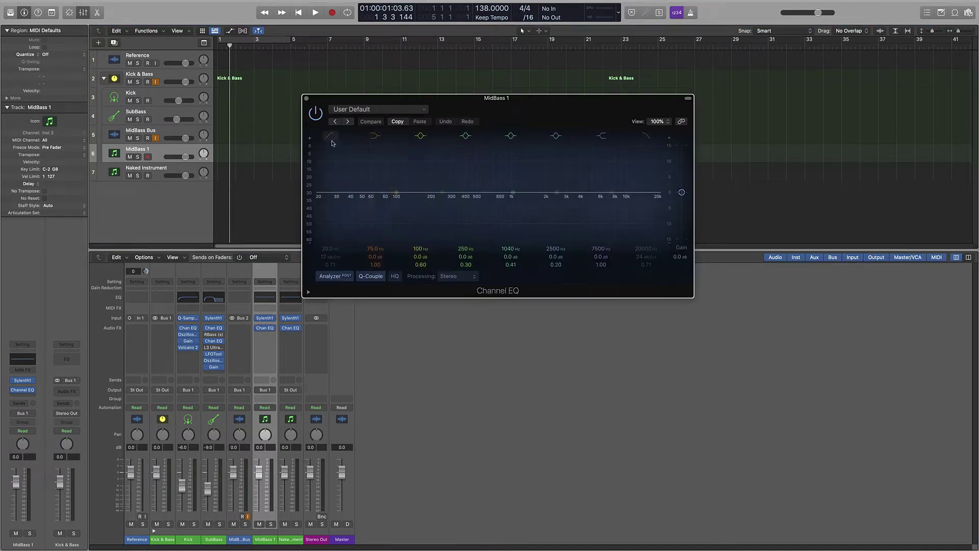
left_click_drag(331, 217, 411, 202)
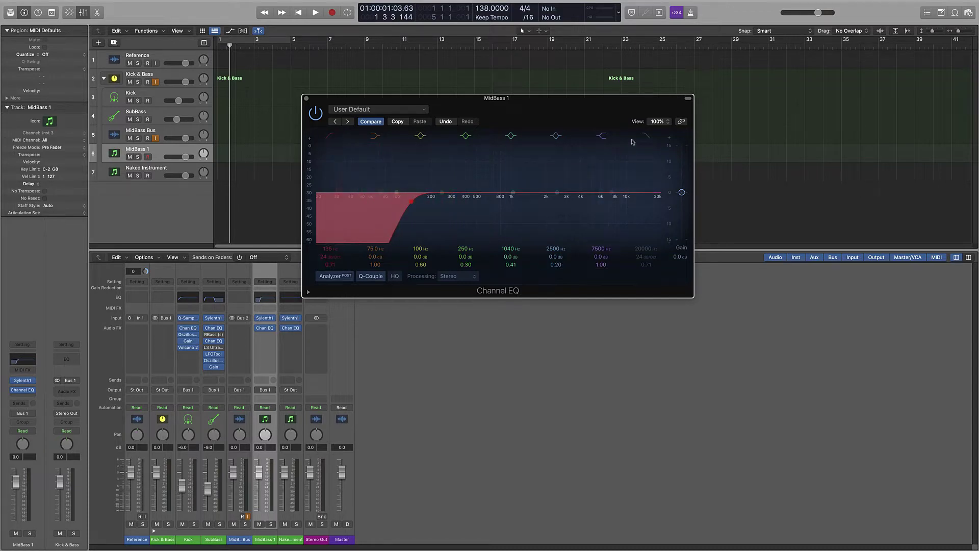
left_click(644, 162)
left_click_drag(660, 202, 651, 207)
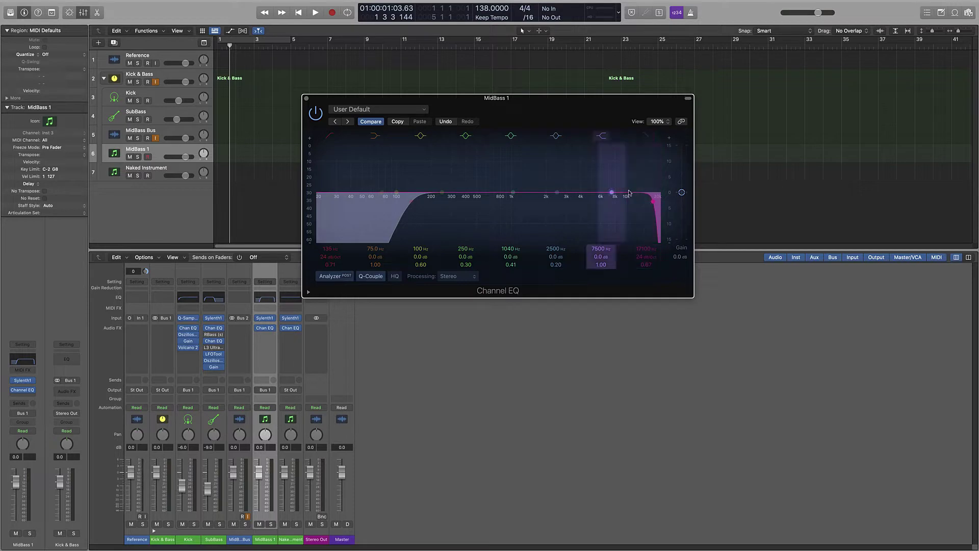
left_click_drag(651, 207, 654, 207)
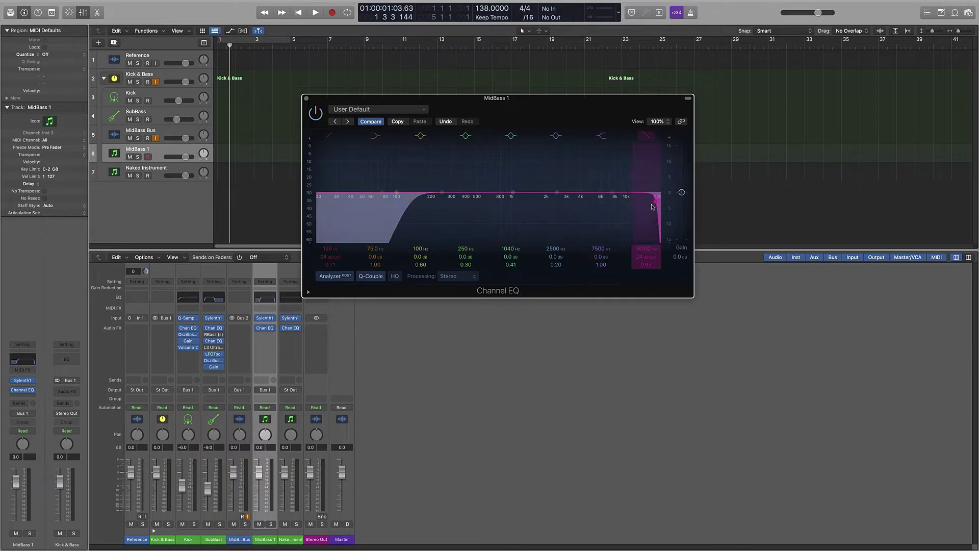
left_click(306, 99)
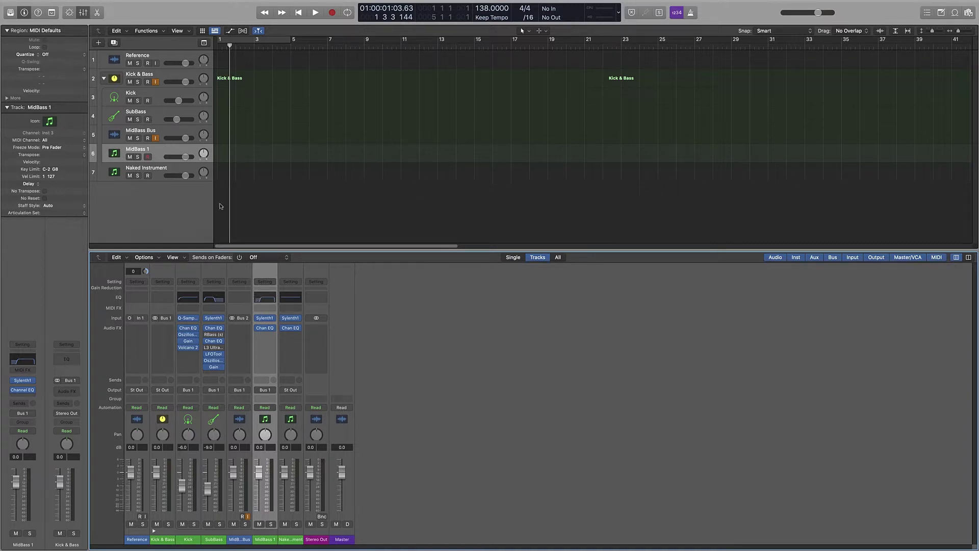
Add a stereo LFOTool after the Channel EQ on MidBass 1, adjust its rising LFO curve and leave the plug-in bypassed.
left_click(265, 335)
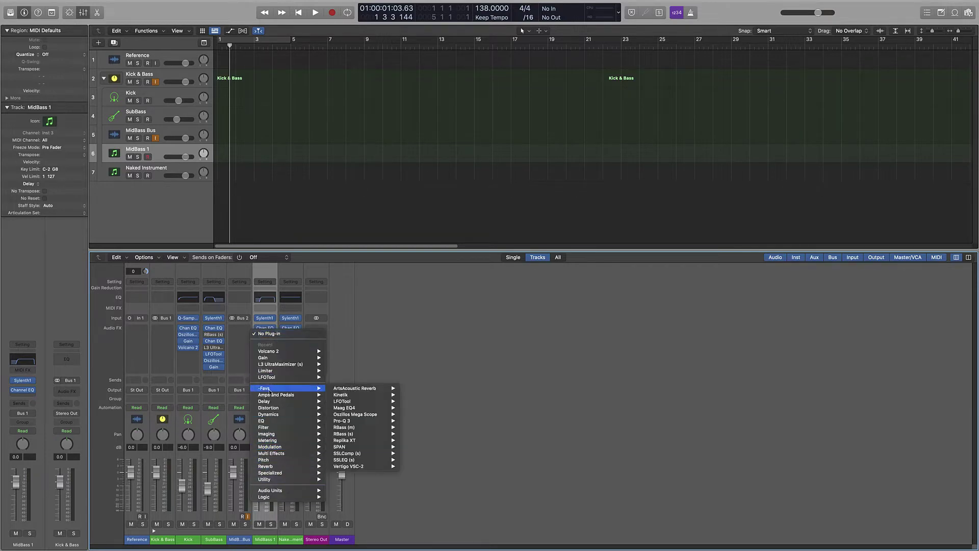
mouse_move(280, 377)
left_click(343, 377)
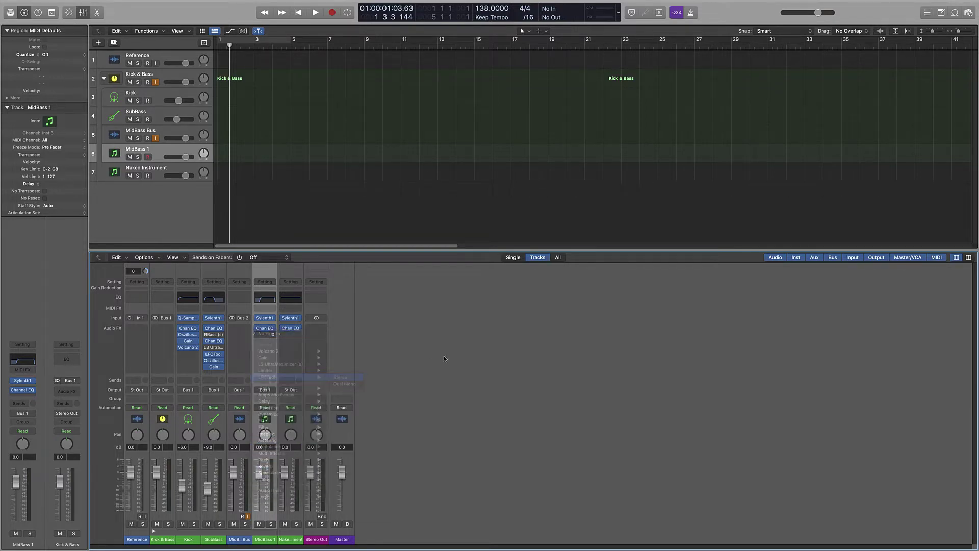
left_click_drag(432, 153, 423, 140)
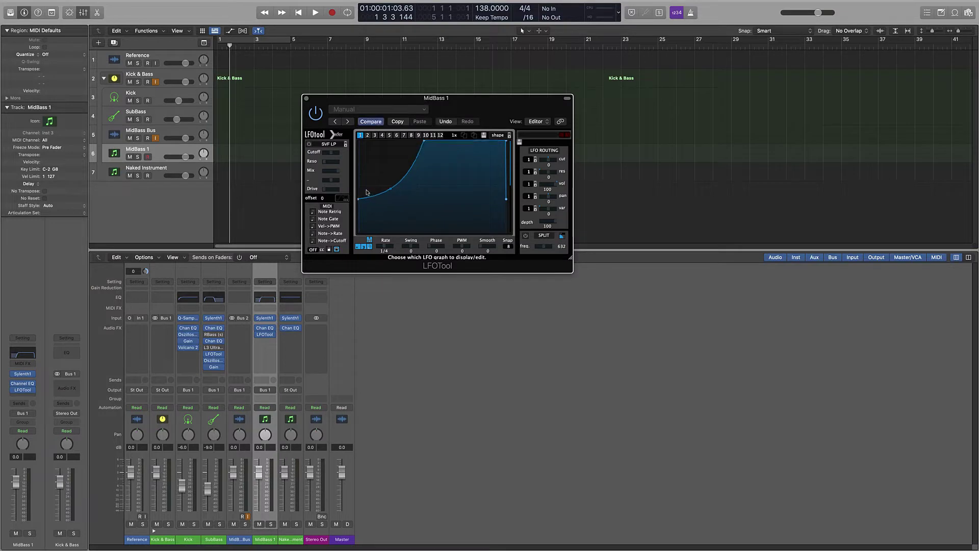
left_click_drag(358, 200, 395, 181)
left_click(306, 99)
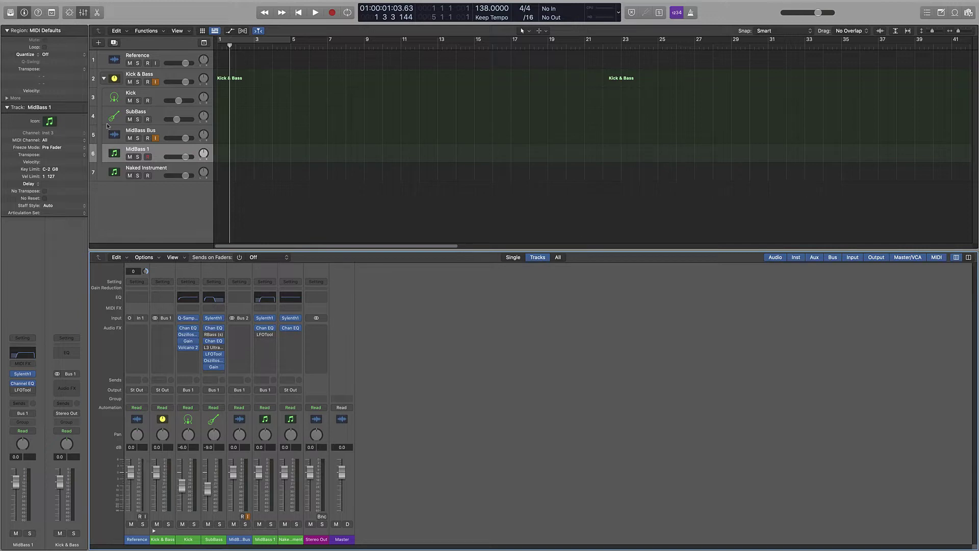
Route the MidBass 1 output to Bus 2, feeding MidBass Bus.
left_click(142, 148)
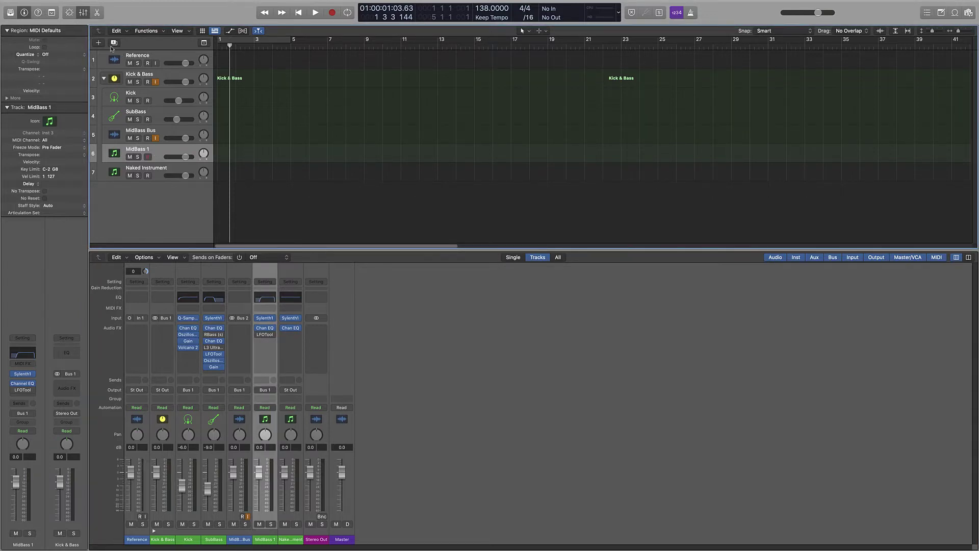
left_click(264, 390)
mouse_move(284, 418)
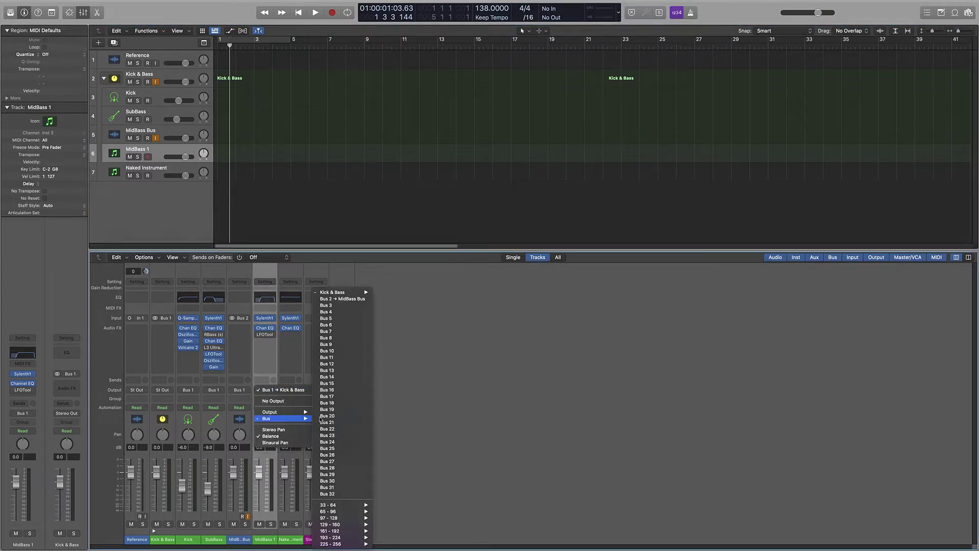
left_click(356, 300)
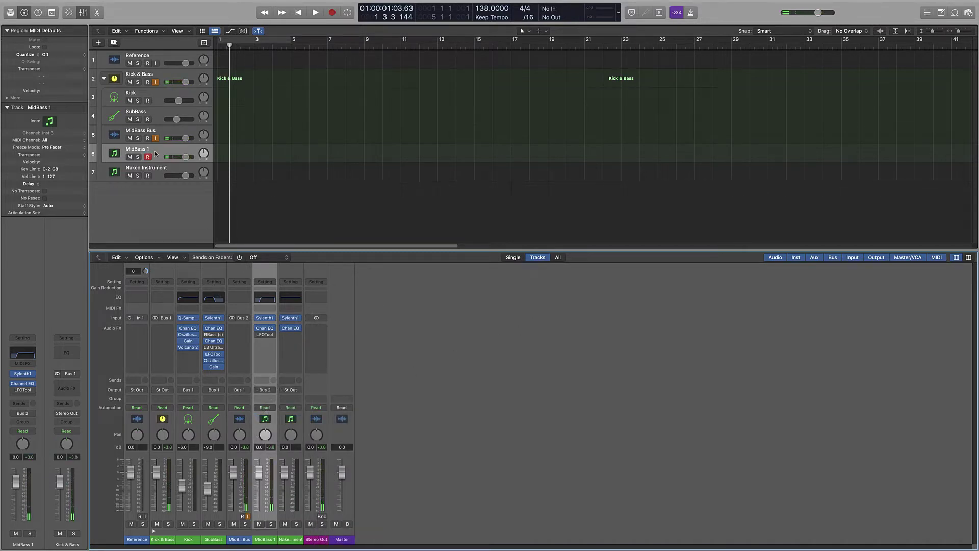
Initialise the preset bank of Sylenth1 on MidBass 1, clearing its loaded presets, and close the plug-in window.
left_click(265, 318)
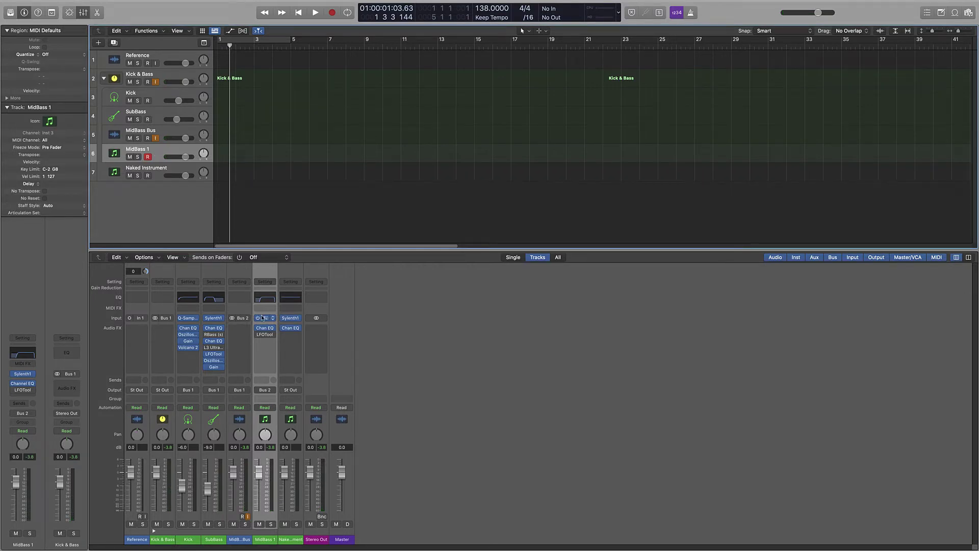
left_click(421, 201)
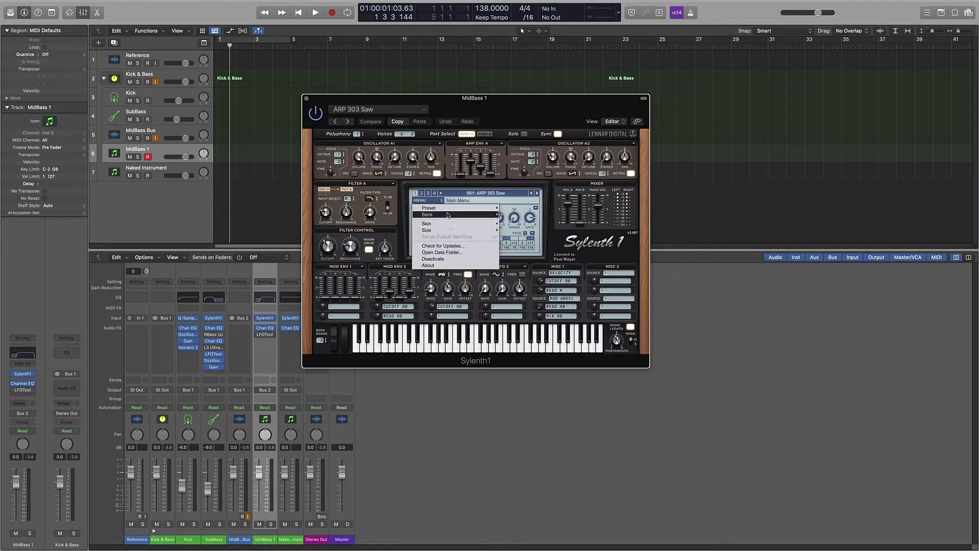
mouse_move(447, 215)
left_click(545, 249)
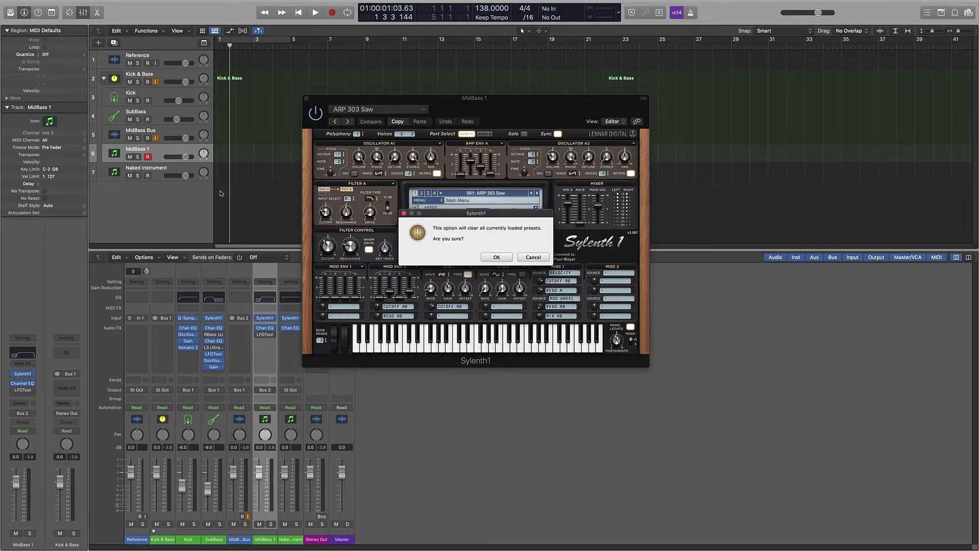
left_click(496, 257)
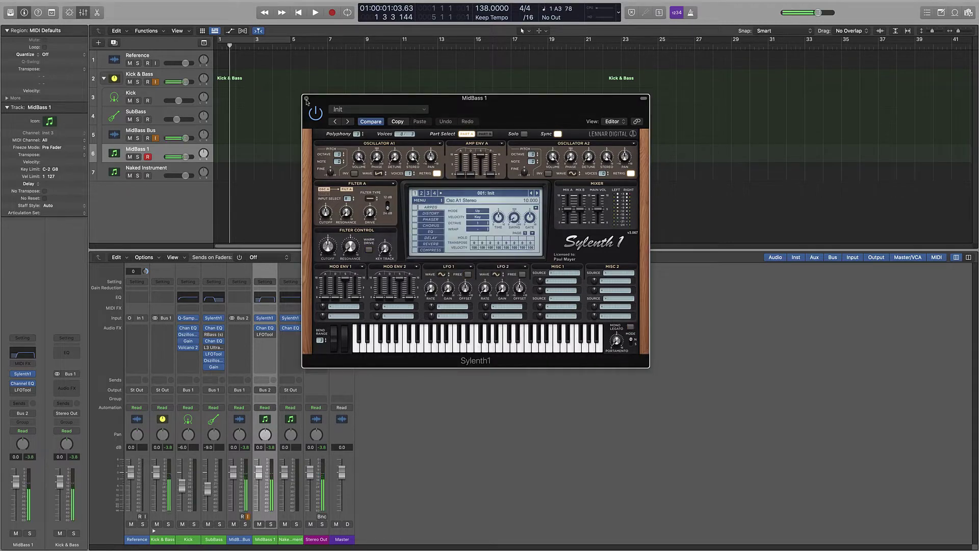
left_click(306, 98)
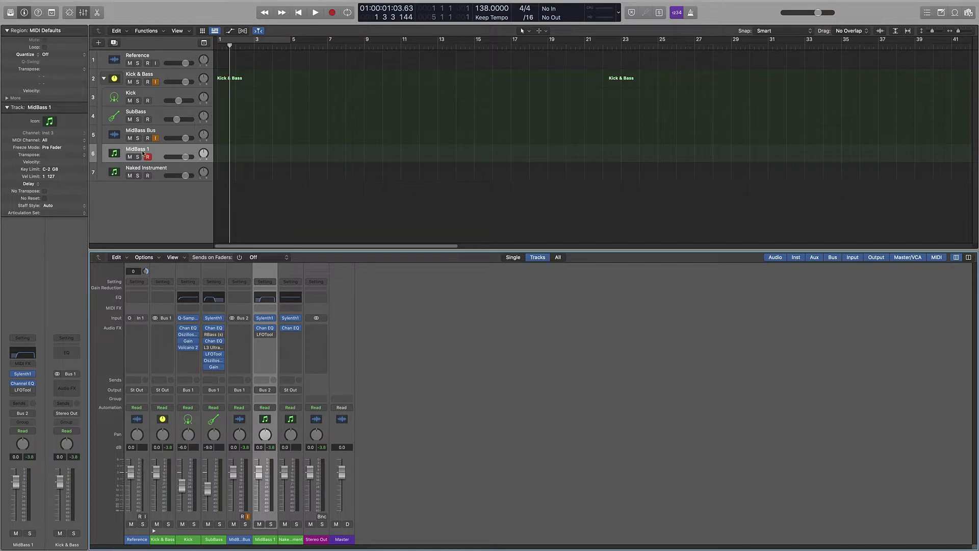
Change the MidBass 1 track icon to a synthesizer on a stand from the Keyboards category.
left_click(119, 154)
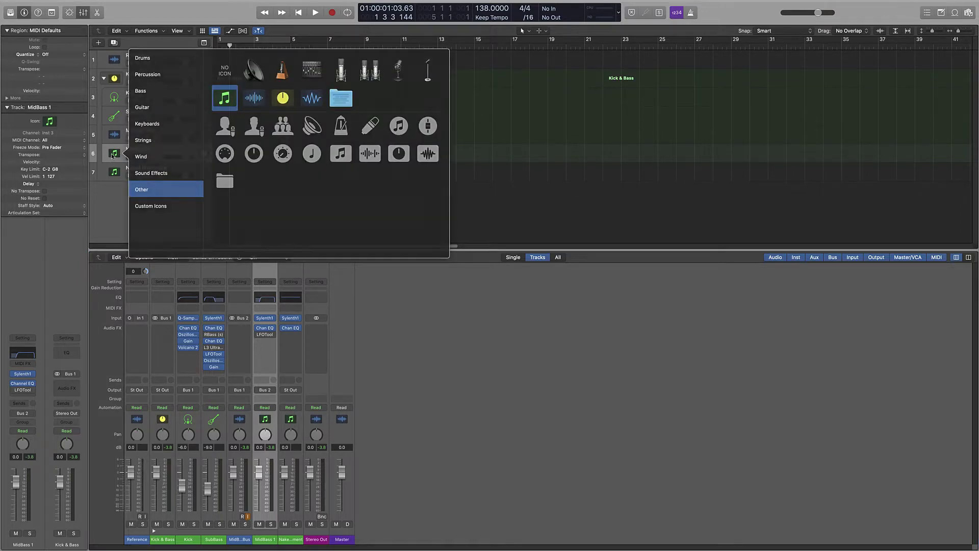
left_click(168, 138)
left_click(168, 127)
left_click(160, 111)
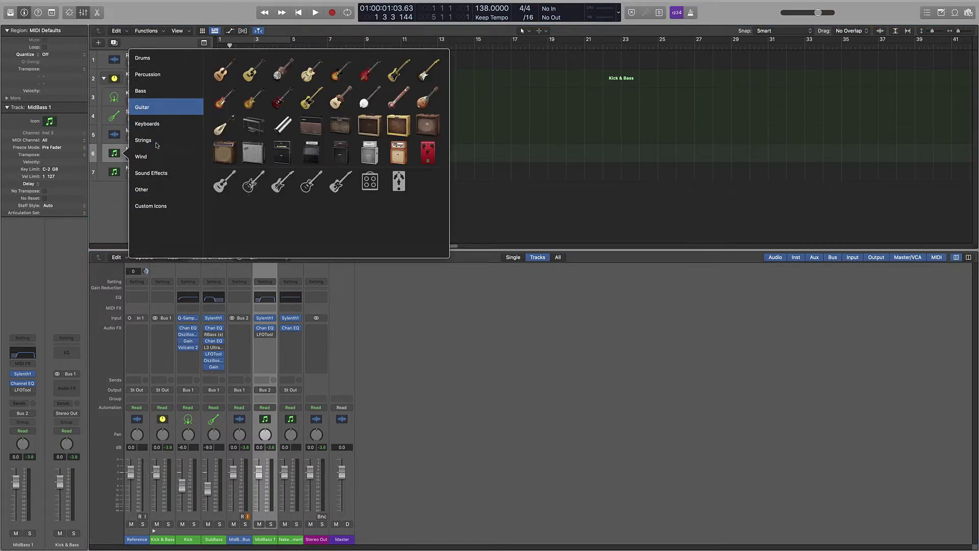
left_click(159, 140)
left_click(158, 124)
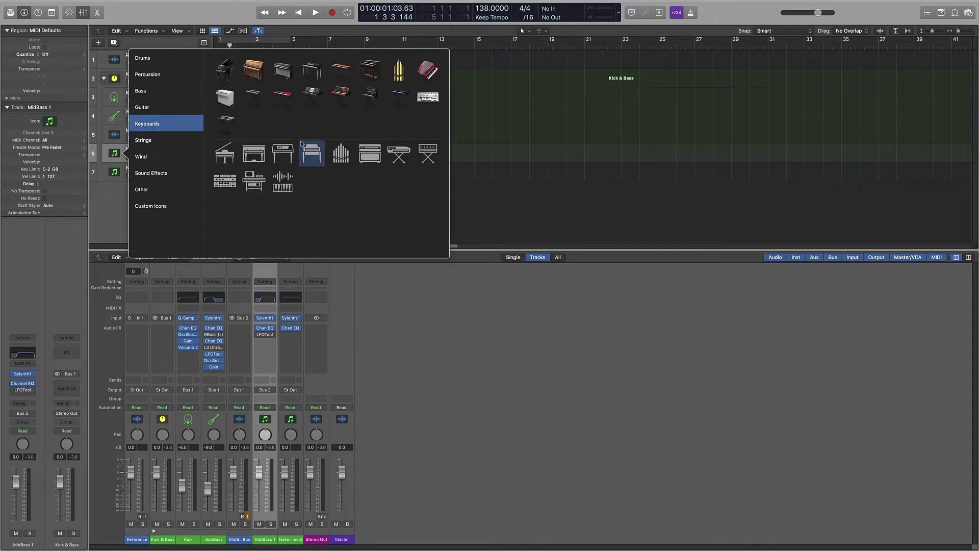
left_click(345, 109)
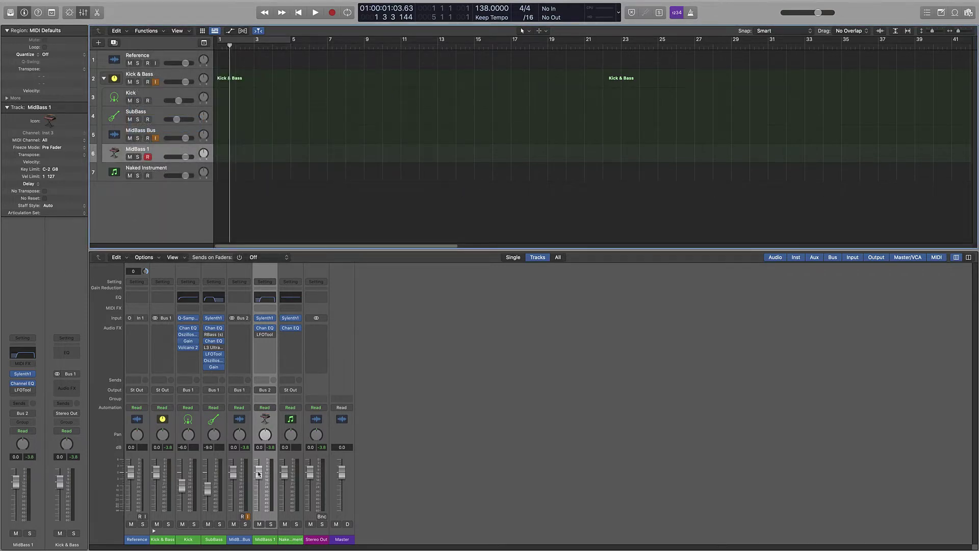
Set the volume faders to -3 dB on MidBass Bus and -6 dB on MidBass 1.
left_click_drag(258, 473, 259, 487)
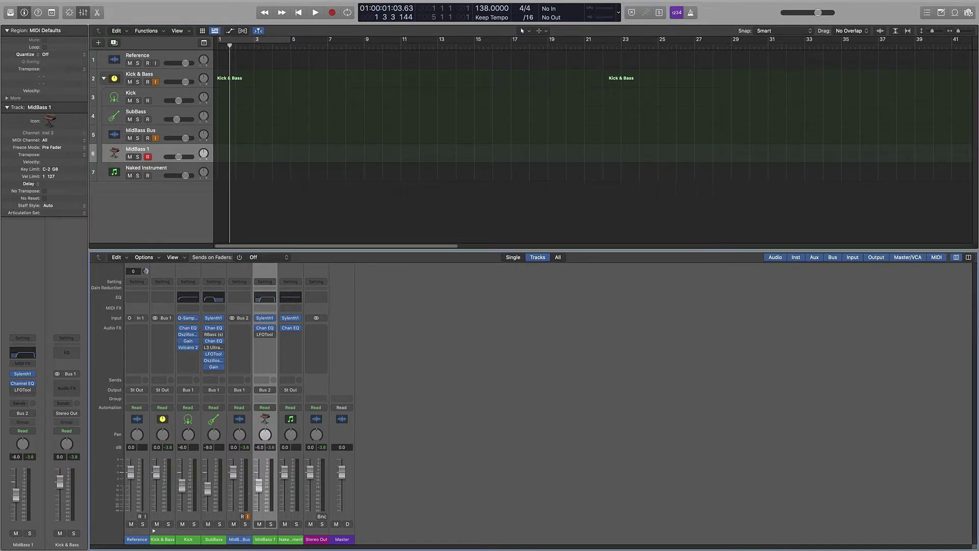
left_click(239, 468)
double_click(233, 447)
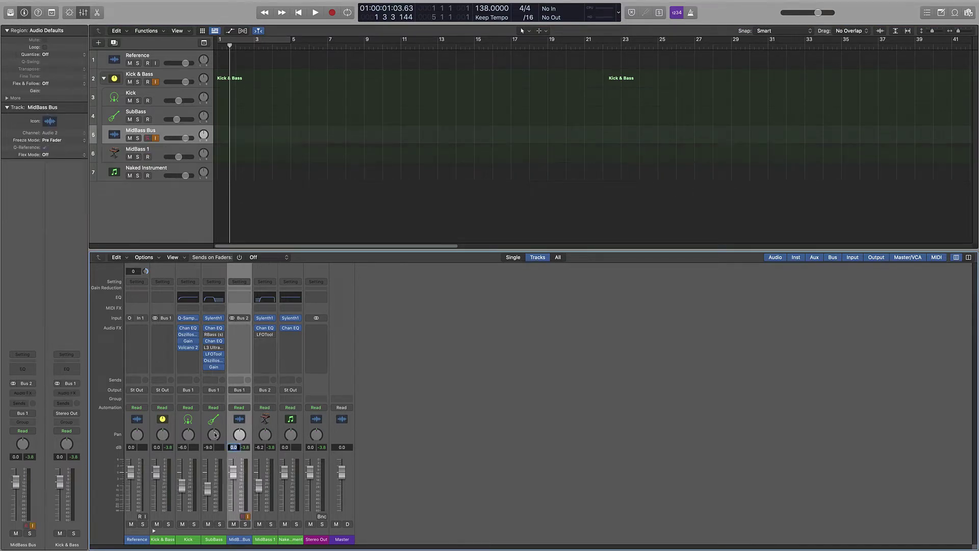
type("-3")
key("Return")
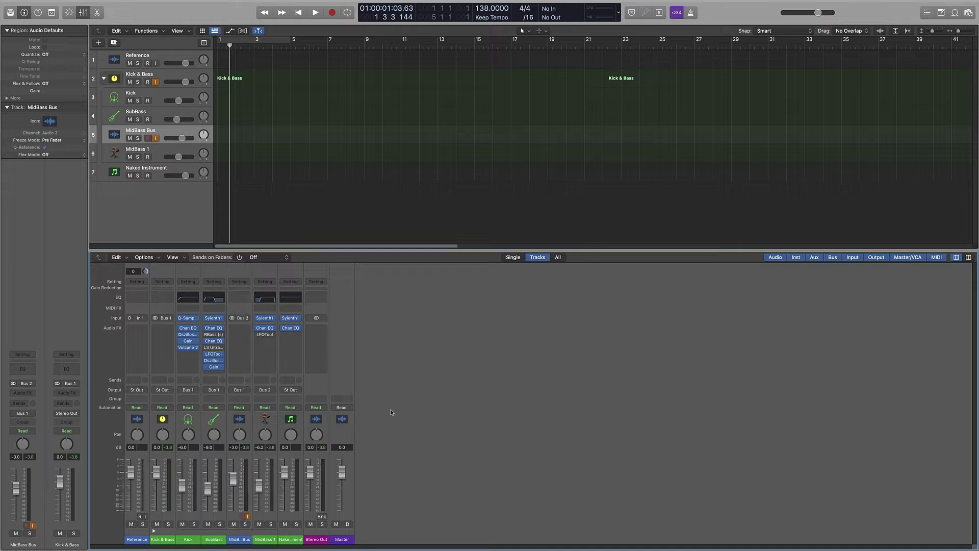
double_click(259, 447)
type("-6")
key("Return")
Duplicate the MidBass 1 track with its settings inside the Kick & Bass stack and reselect the original.
left_click(154, 152)
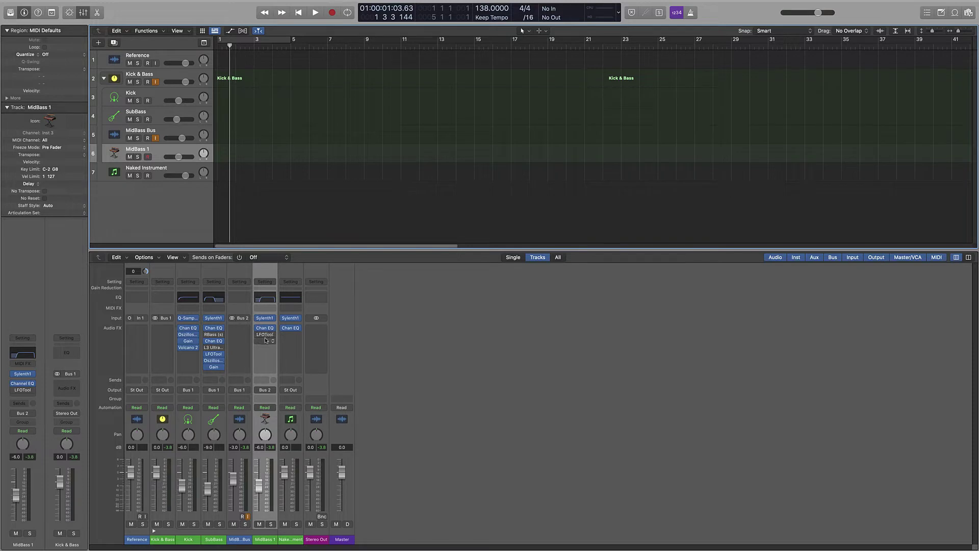
left_click(114, 42)
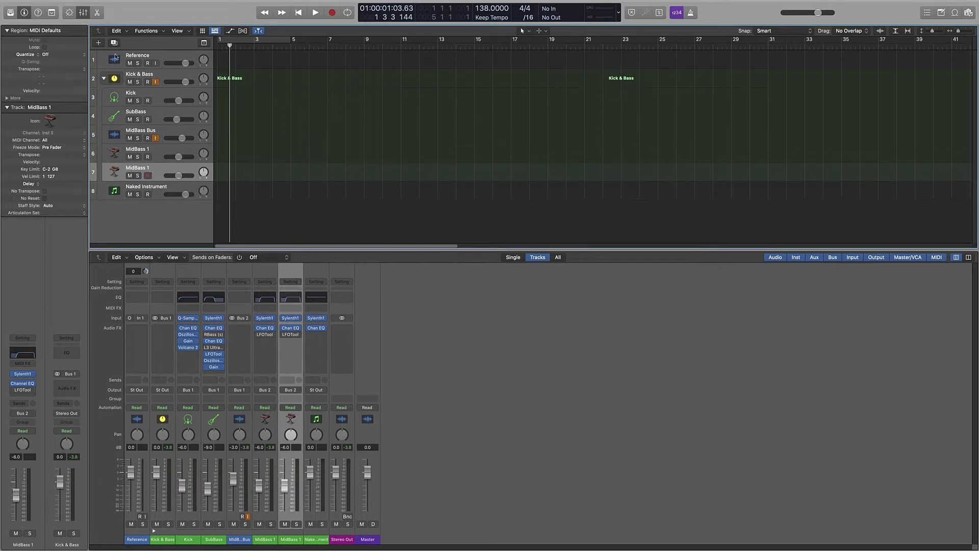
left_click(144, 156)
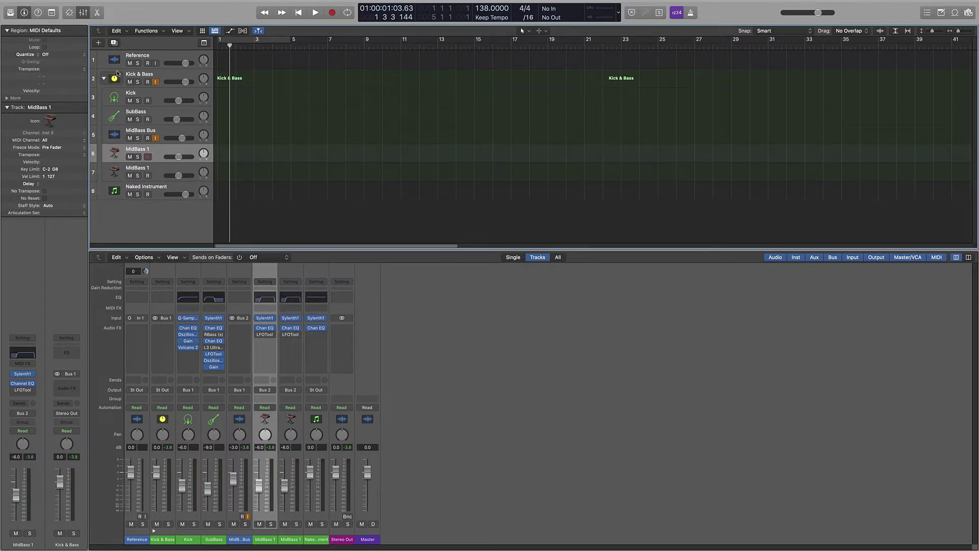
Duplicate the MidBass 1 track once more and rename the two copies MidBass 2 and MidBass 3.
left_click(142, 170)
left_click(114, 44)
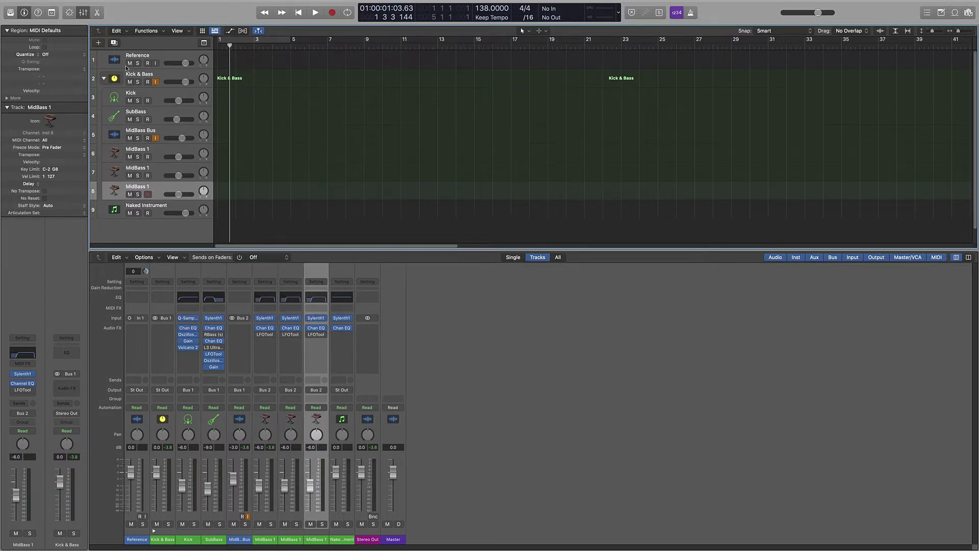
double_click(138, 168)
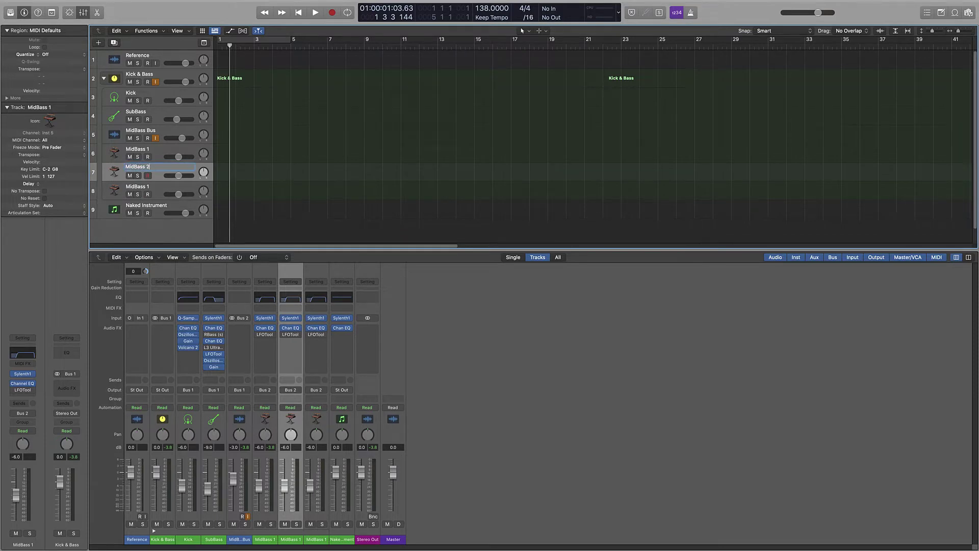
key("Return")
double_click(153, 189)
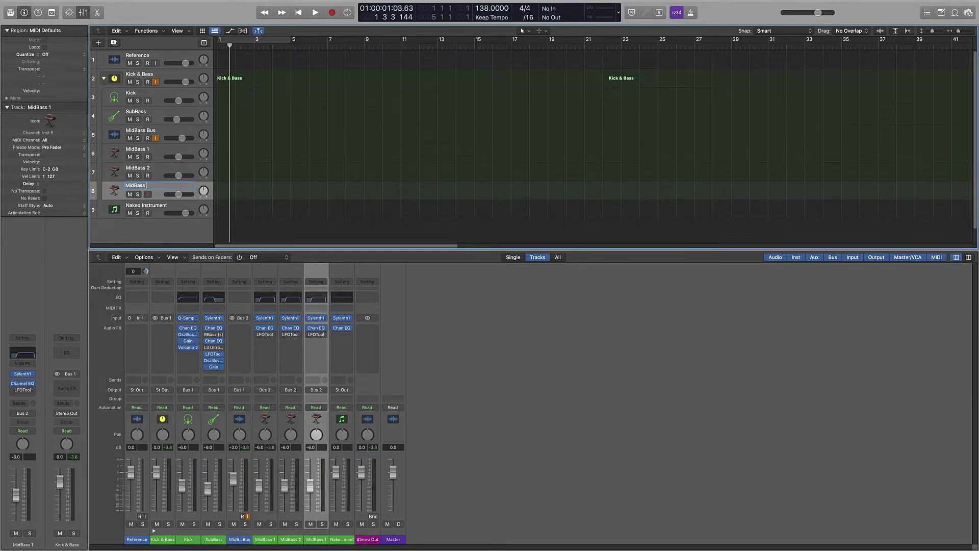
type("MidBass 3")
key("Return")
Add a Channel EQ to MidBass Bus with a low cut at 90.5 Hz and 24 dB/oct, and close its window.
left_click(239, 297)
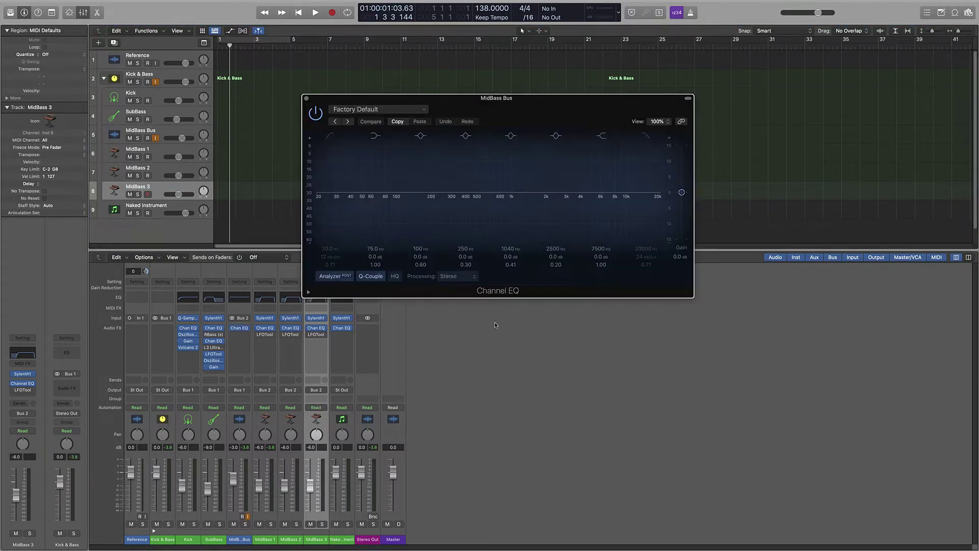
left_click(330, 137)
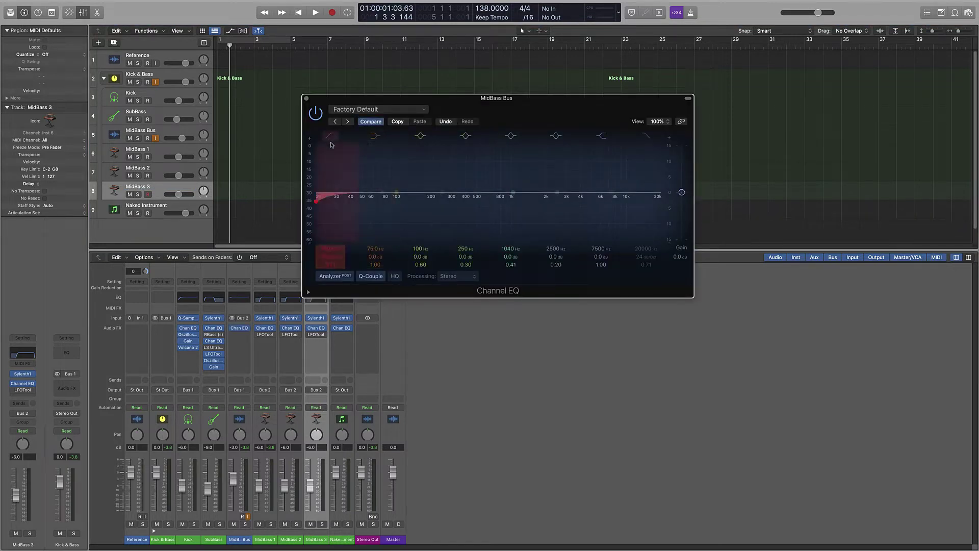
left_click_drag(330, 196, 406, 206)
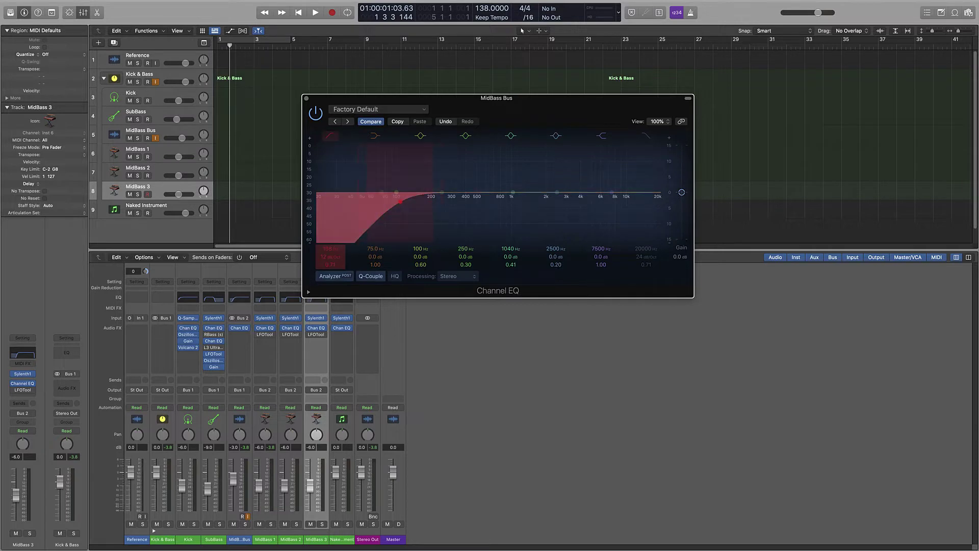
left_click_drag(330, 259, 325, 256)
left_click_drag(405, 197, 405, 197)
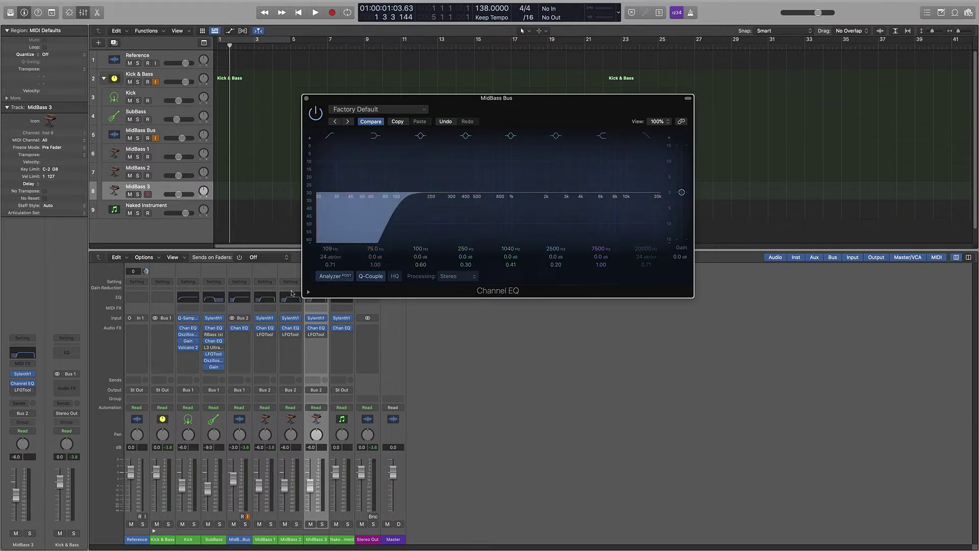
mouse_move(404, 213)
left_mouse_down()
mouse_move(417, 210)
mouse_move(390, 212)
left_mouse_up()
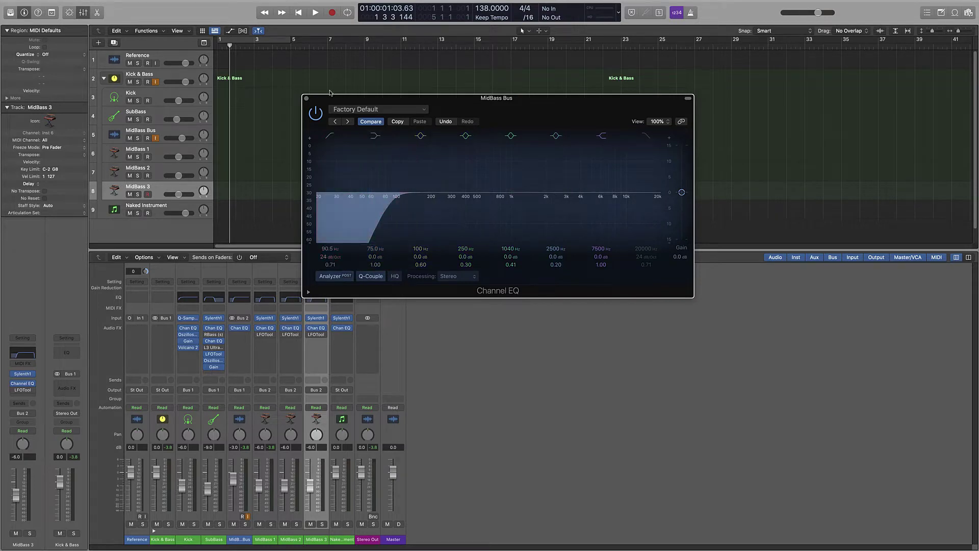
left_click(306, 98)
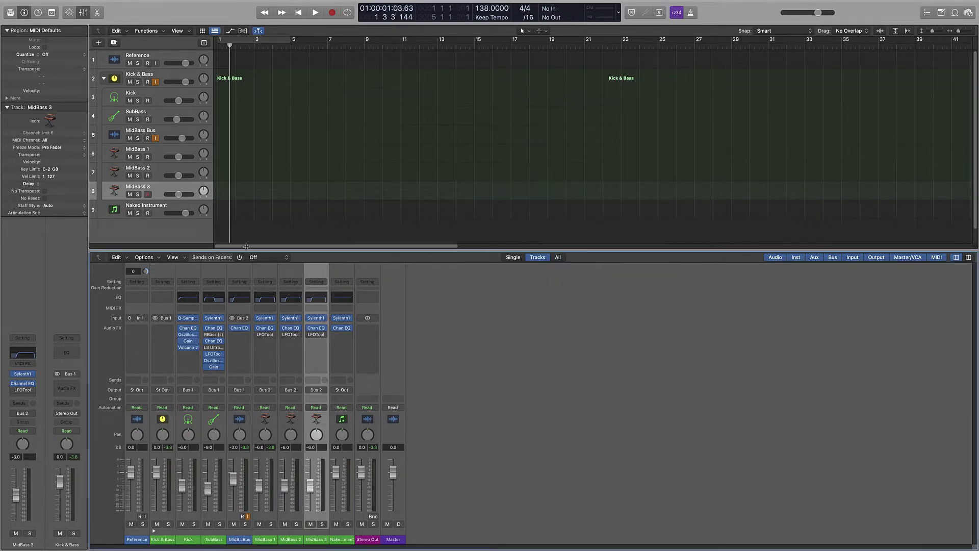
Insert the stereo Kinetik plug-in after the Channel EQ on MidBass Bus, adjust its Drive and close its window.
left_click(247, 342)
mouse_move(266, 391)
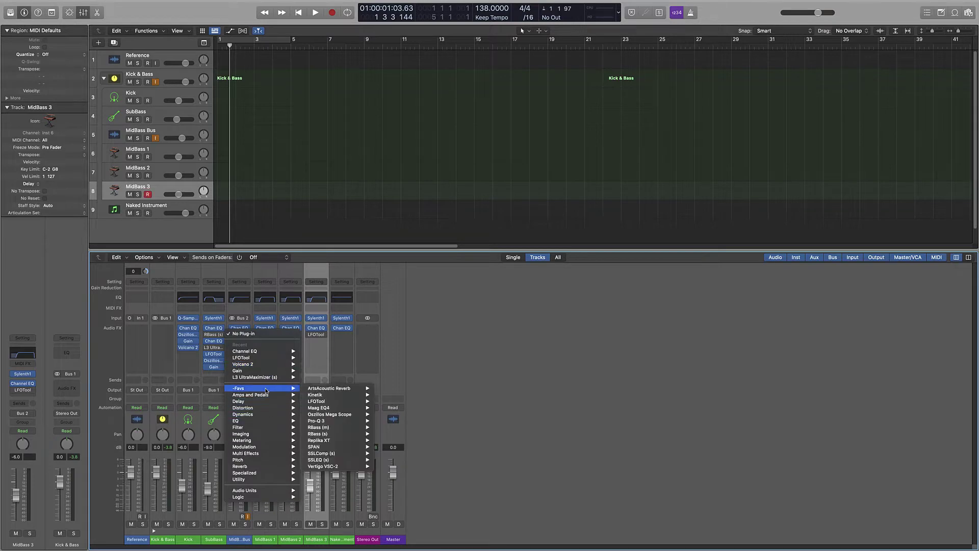
mouse_move(330, 402)
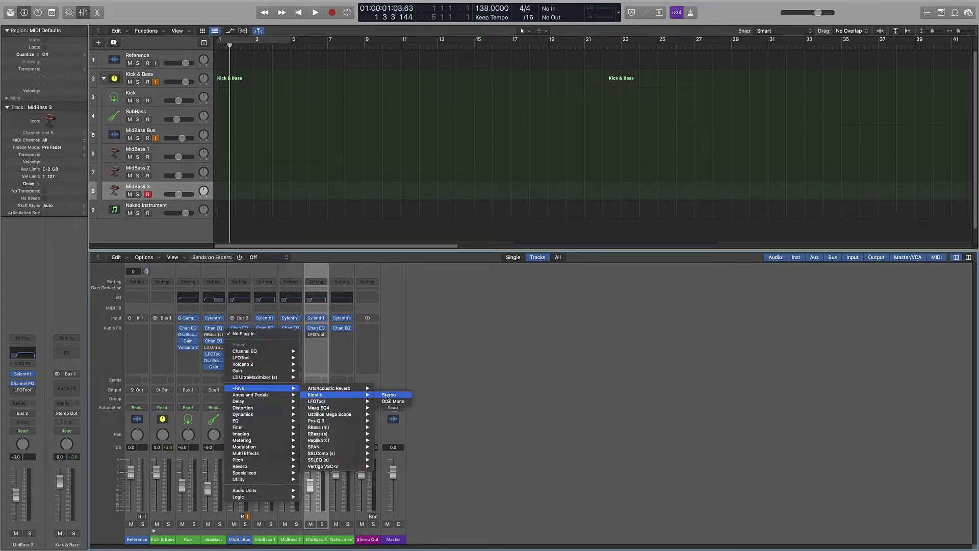
left_click(387, 397)
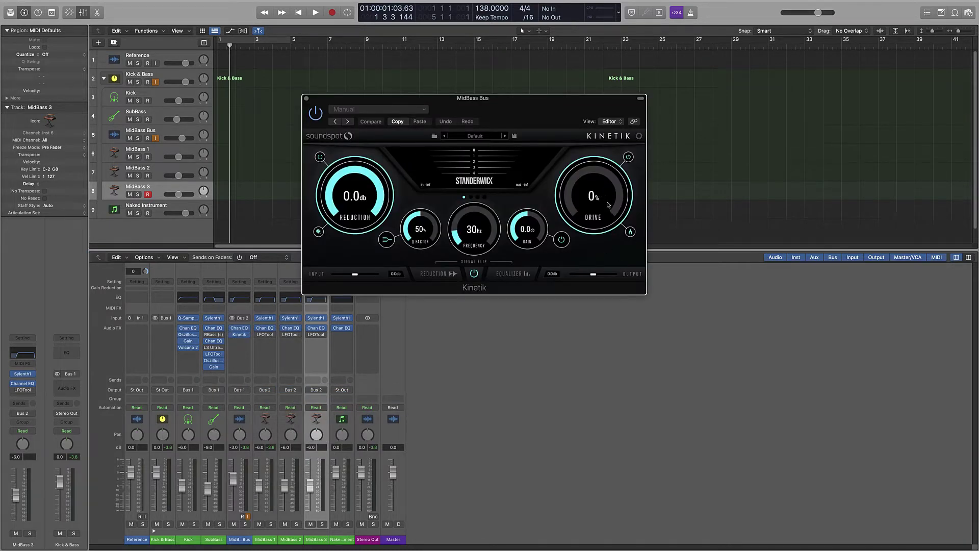
left_click_drag(612, 198, 603, 162)
left_click(306, 98)
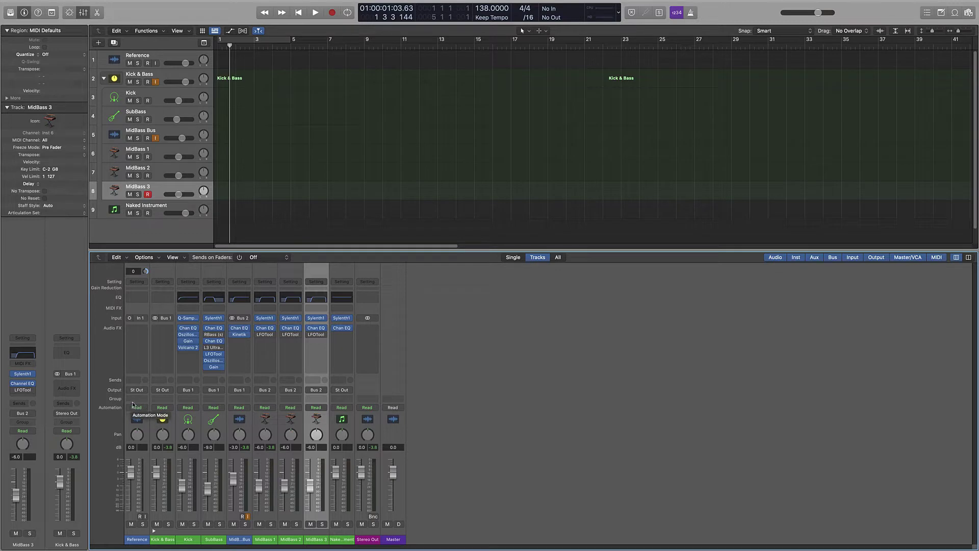
Review the Kick & Bass stack folded and unfolded, including its MidBass tracks.
left_click(444, 345)
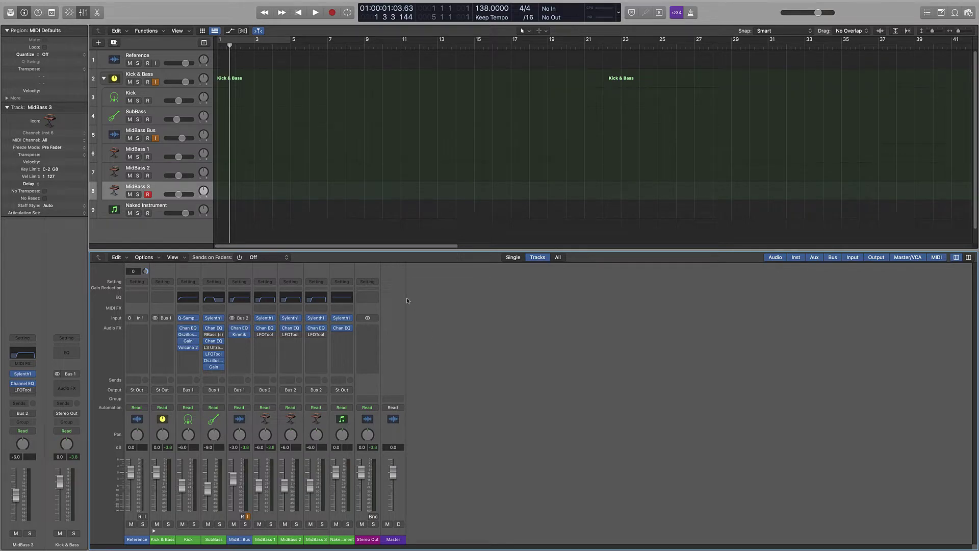
left_click(138, 73)
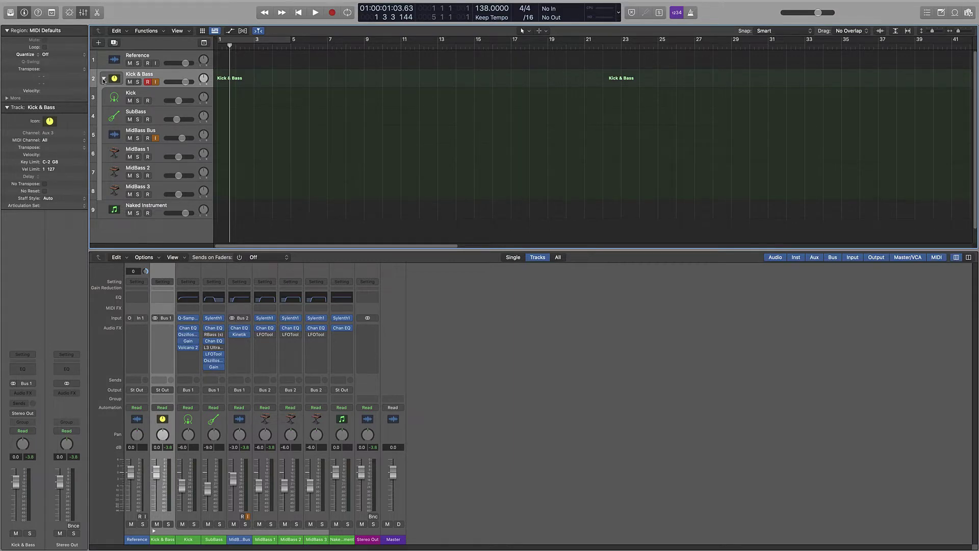
left_click(104, 79)
left_click(104, 79)
left_click(103, 78)
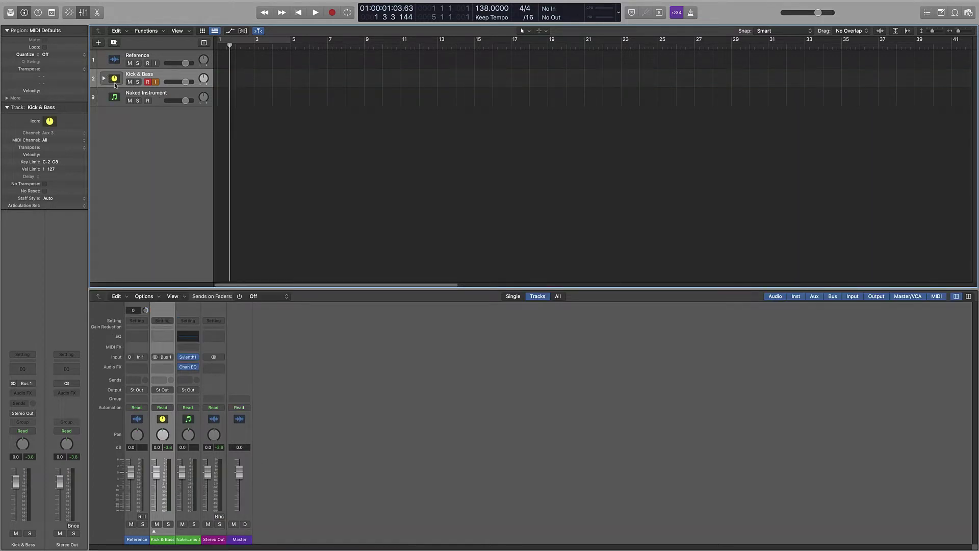
left_click(103, 79)
left_click(136, 148)
key("Down")
key("Down")
key("Down")
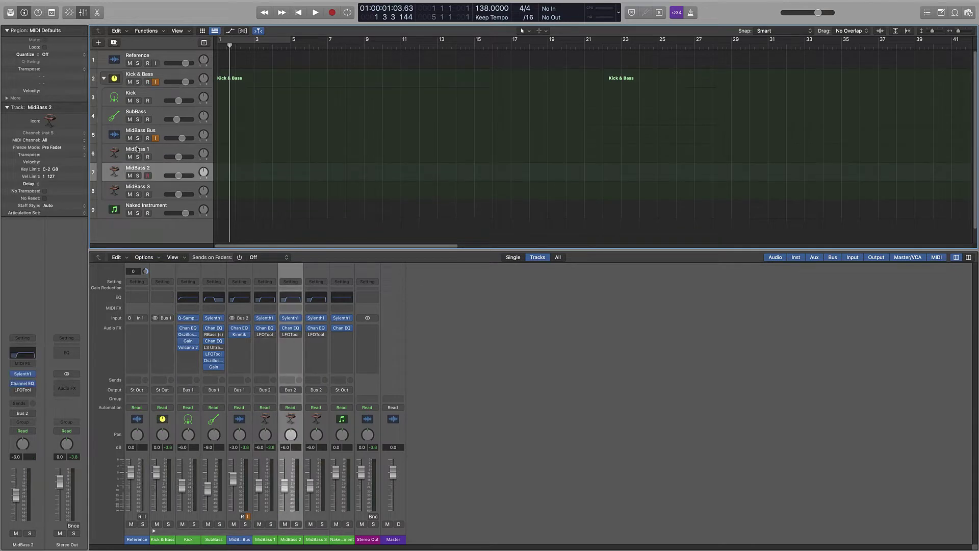
Insert Oszillos Mega Scope after Kinetik on the MidBass Bus channel.
left_click(151, 134)
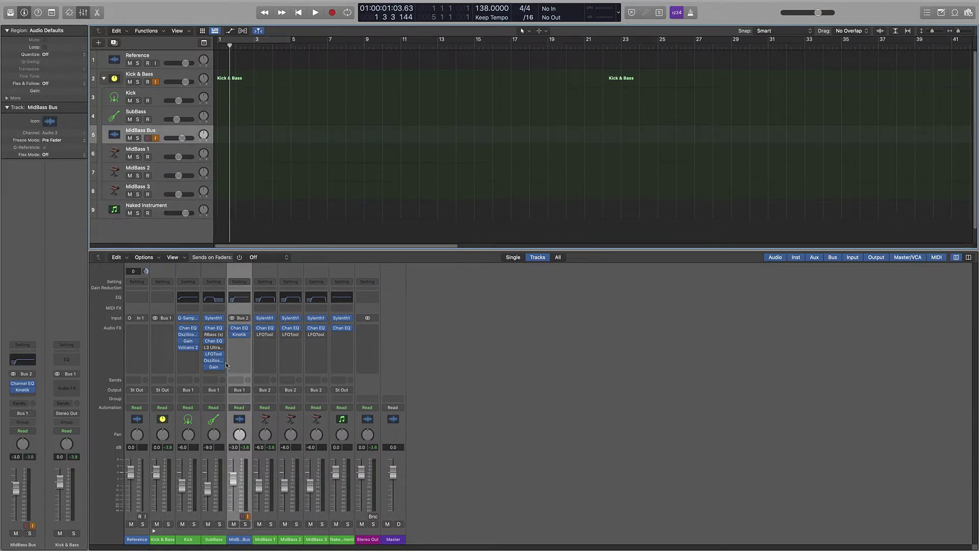
left_click(239, 340)
mouse_move(280, 395)
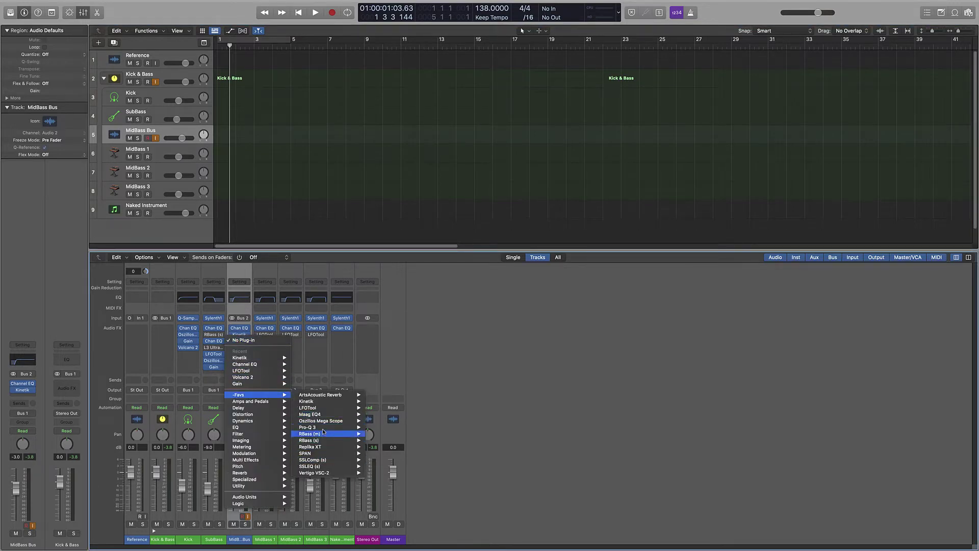
left_click(380, 421)
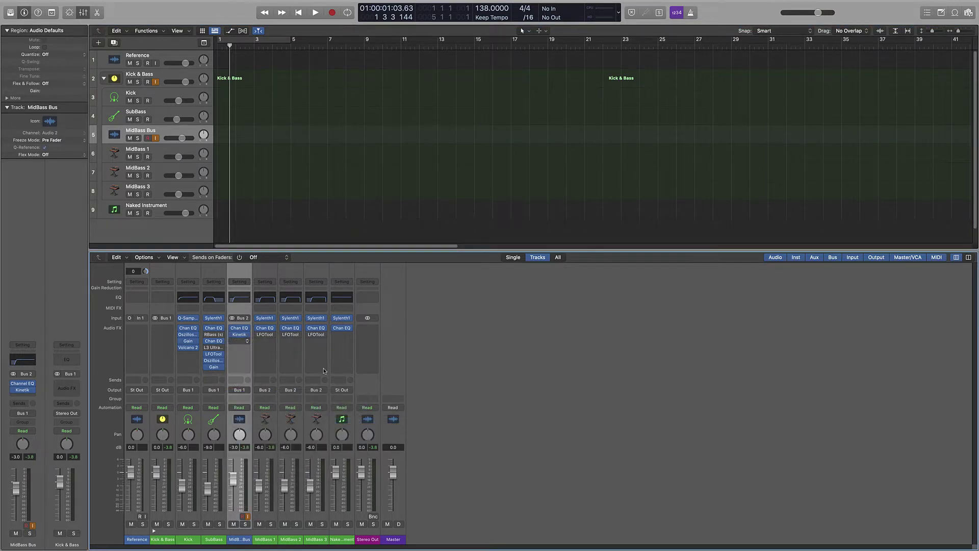
Change the MidBass Bus trace colour in Oszillos Mega Scope to light blue.
left_click(389, 258)
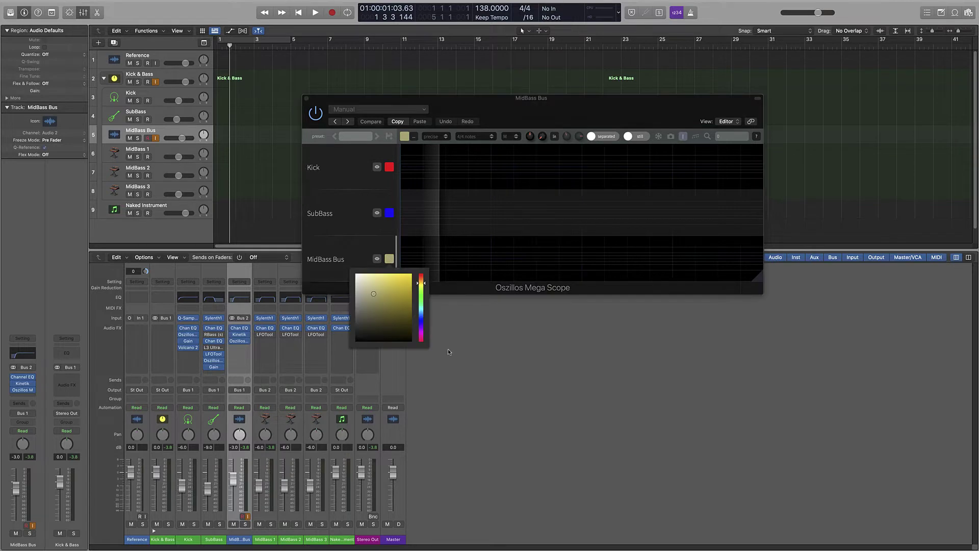
left_click_drag(365, 314, 344, 259)
left_click(422, 312)
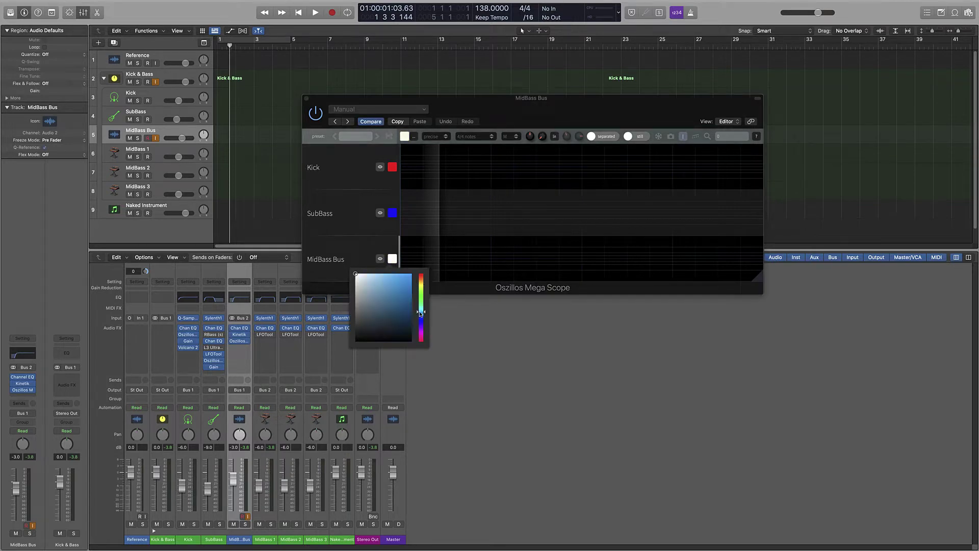
left_click_drag(396, 295, 448, 246)
left_click(565, 424)
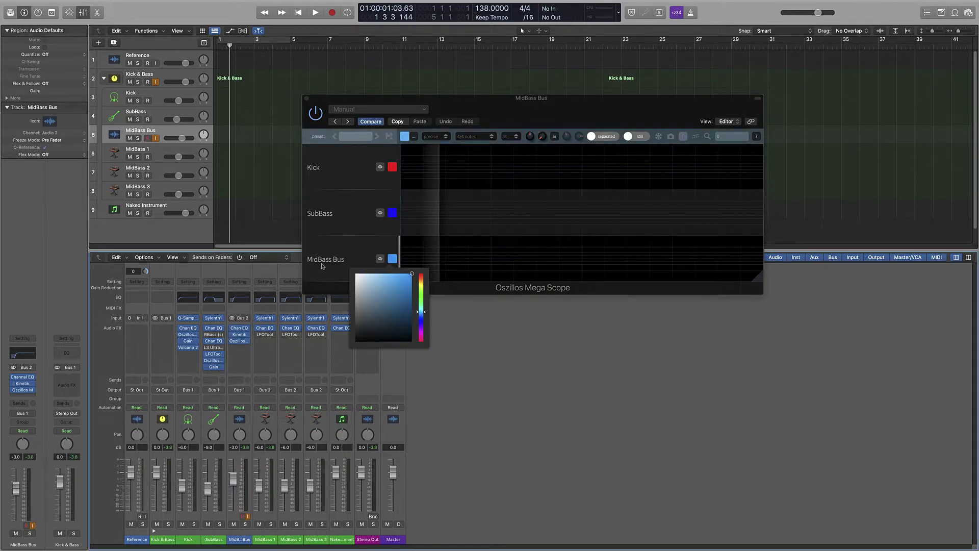
Assign a light blue channel strip colour to MidBass Bus and close the colour palette.
right_click(238, 541)
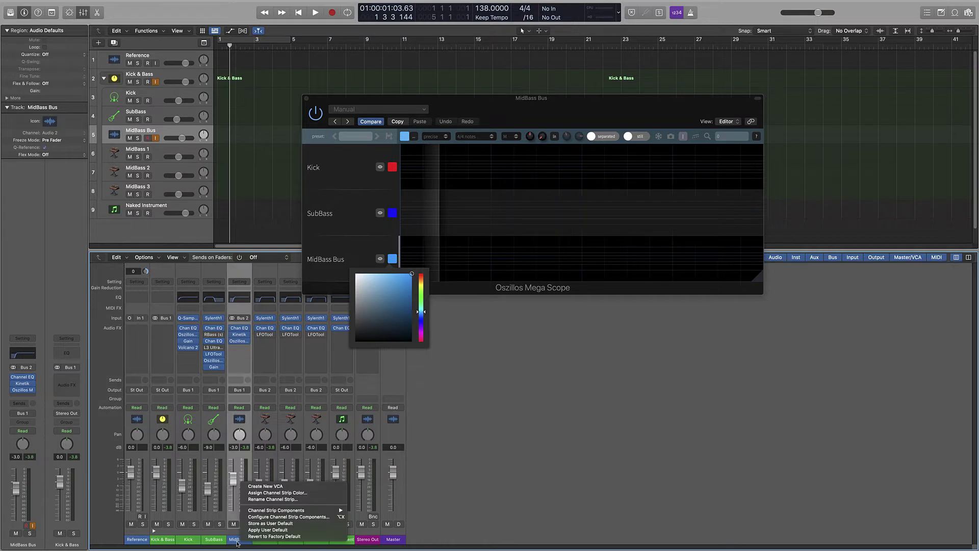
left_click(308, 492)
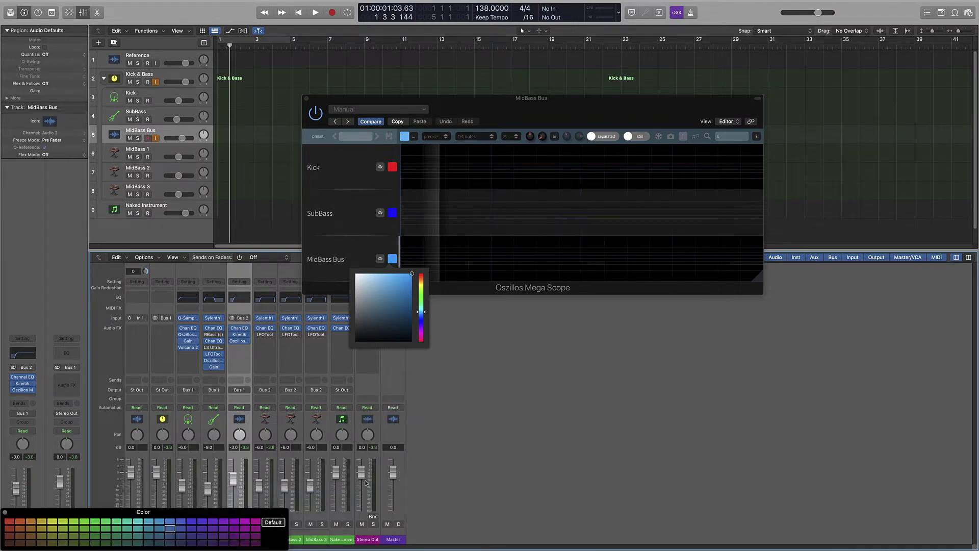
left_click(159, 522)
left_click(562, 463)
left_click(562, 463)
left_click(561, 463)
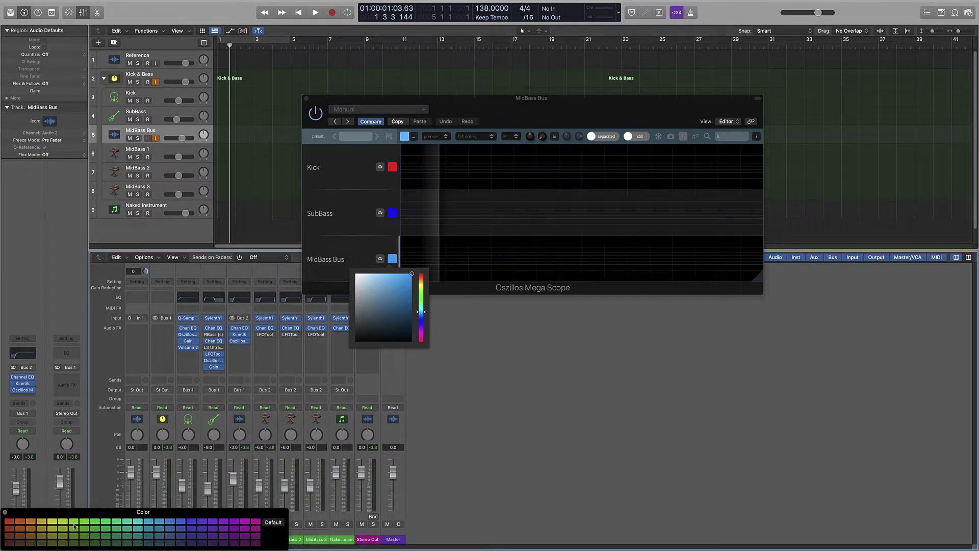
left_click(4, 512)
Assign a bright blue channel strip colour to SubBass.
left_click(213, 539)
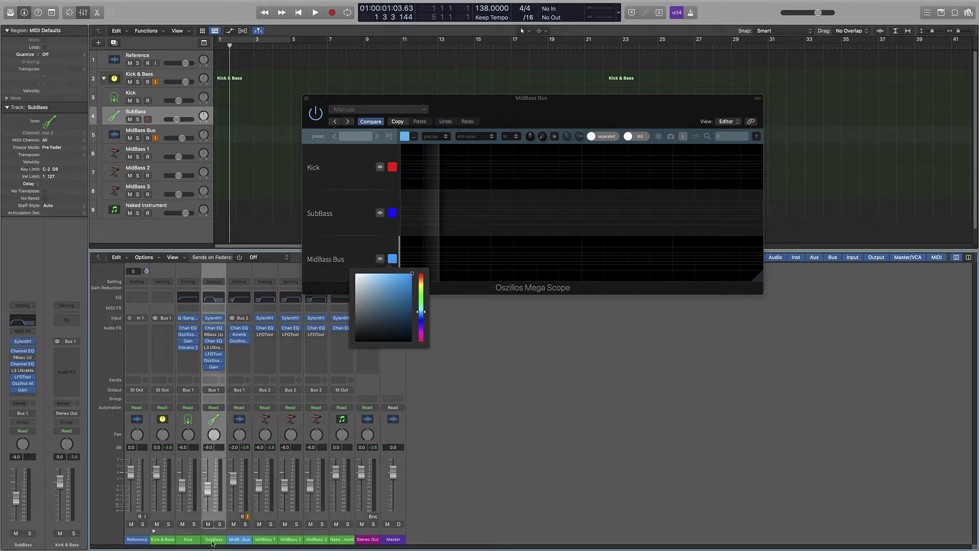
right_click(212, 539)
left_click(244, 489)
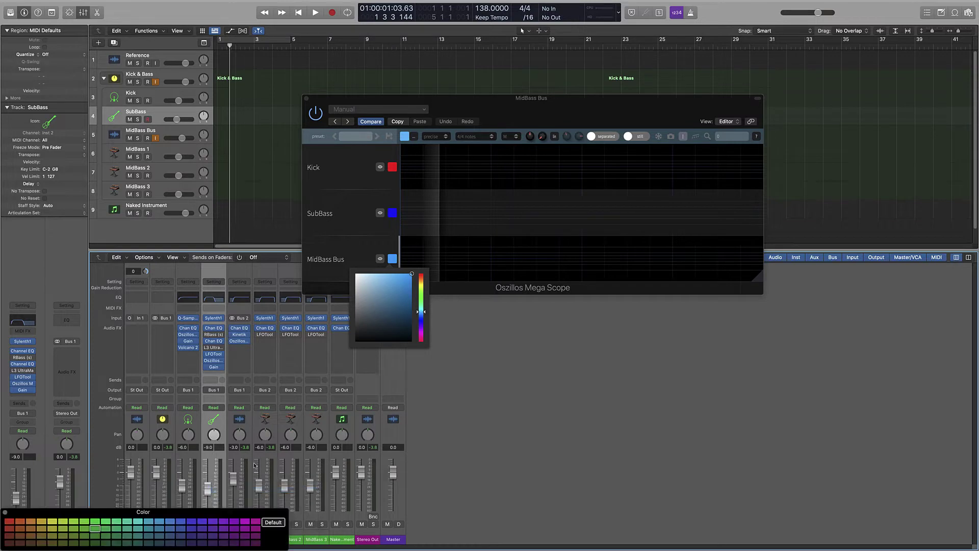
left_click_drag(180, 511, 456, 400)
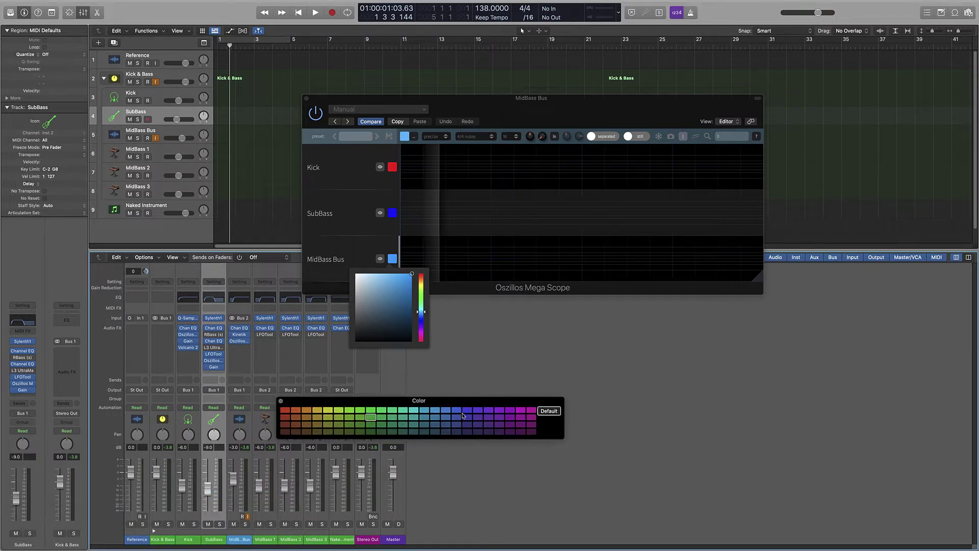
left_click(456, 411)
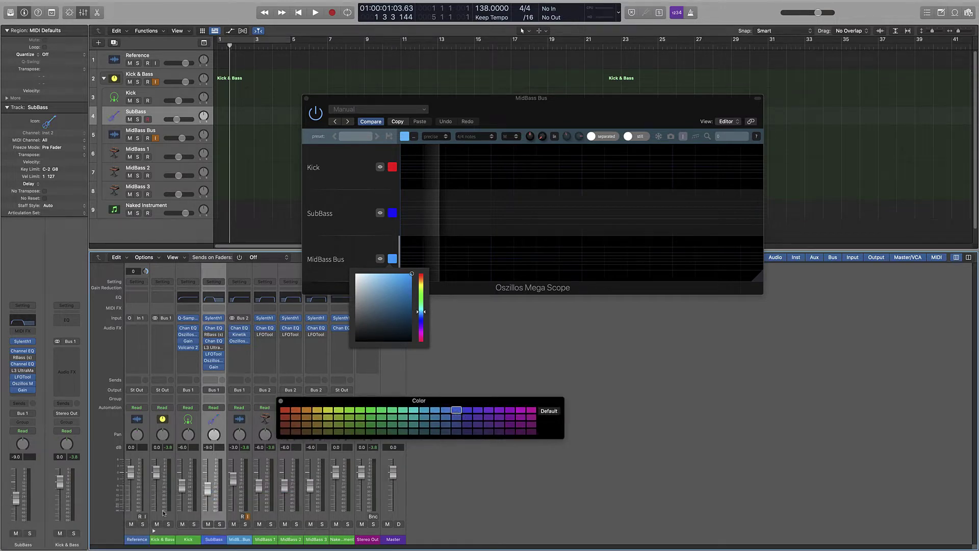
Colour the Kick channel strip bright red and the Kick & Bass stack a slightly darker red.
left_click(188, 539)
left_click(284, 410)
left_click(154, 539)
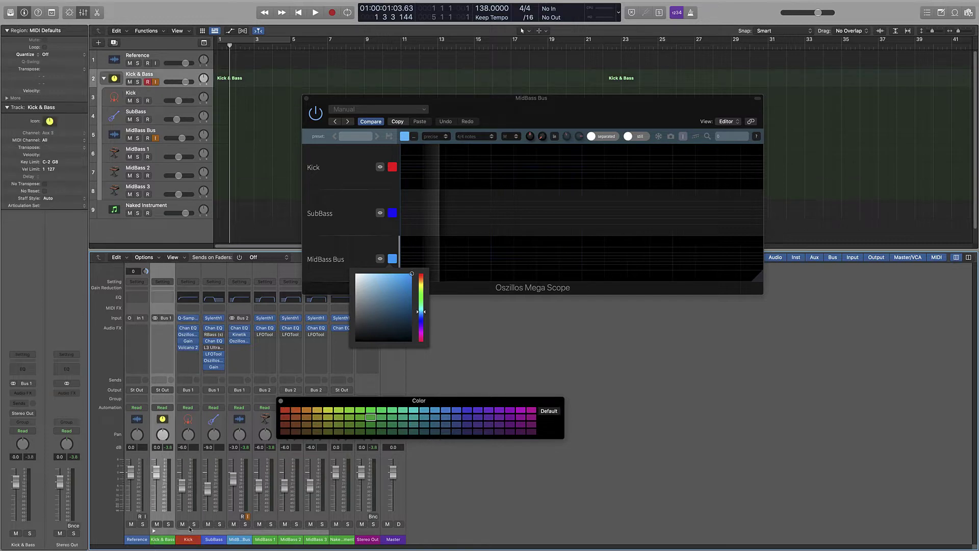
left_click(286, 432)
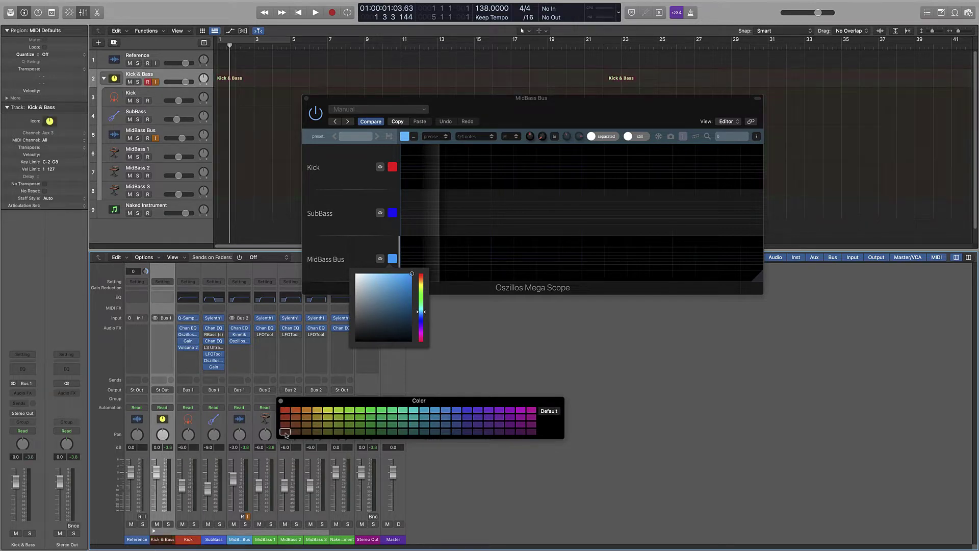
left_click(286, 418)
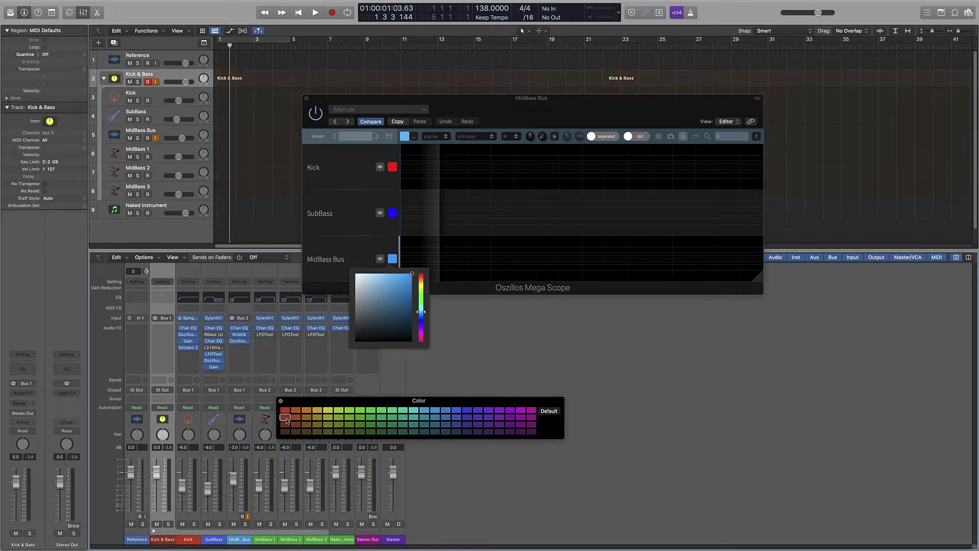
left_click(429, 518)
Colour the MidBass Bus channel strip dark blue and the MidBass 1–3 and Naked Instrument strips light blue, closing the colour palette.
left_click(244, 538)
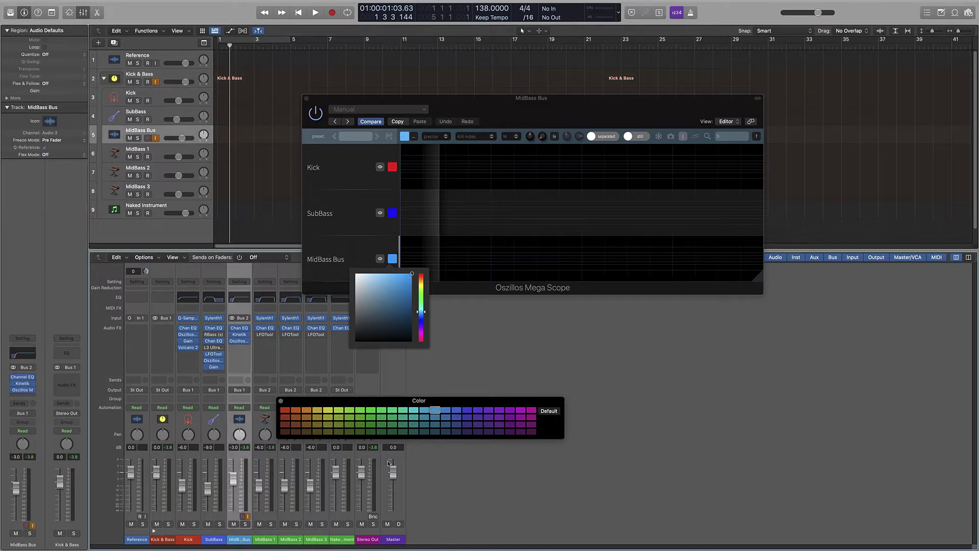
left_click(435, 432)
left_click(272, 539)
left_click(336, 539, "shift")
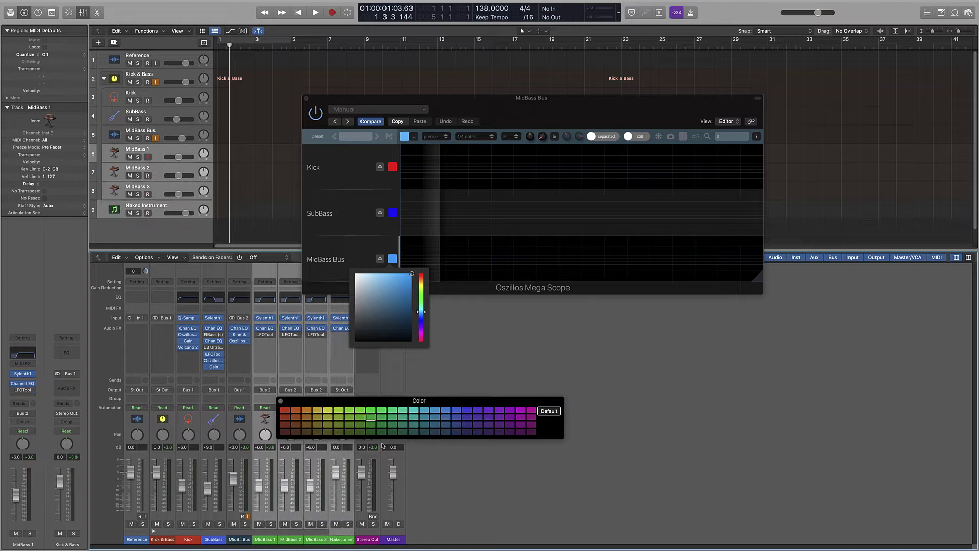
left_click(414, 409)
left_click(424, 410)
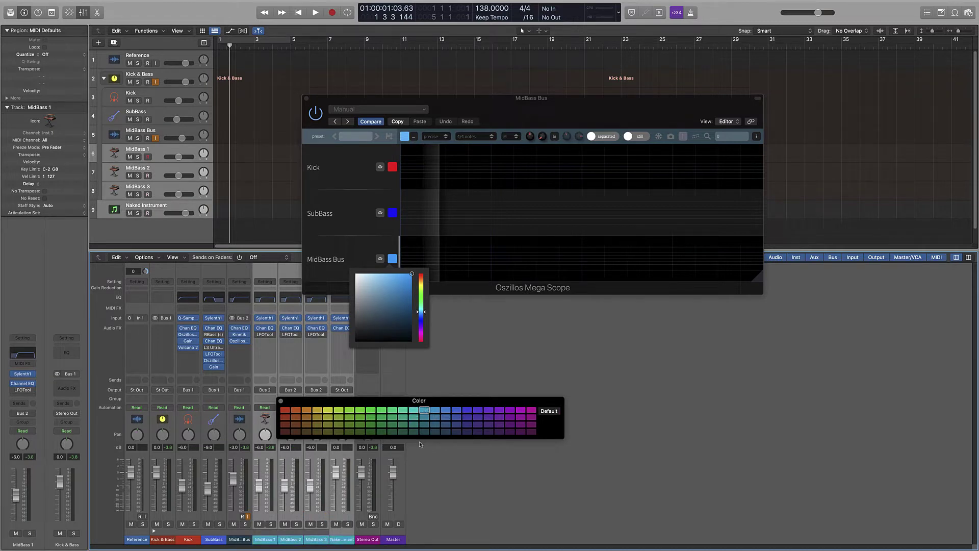
left_click(476, 502)
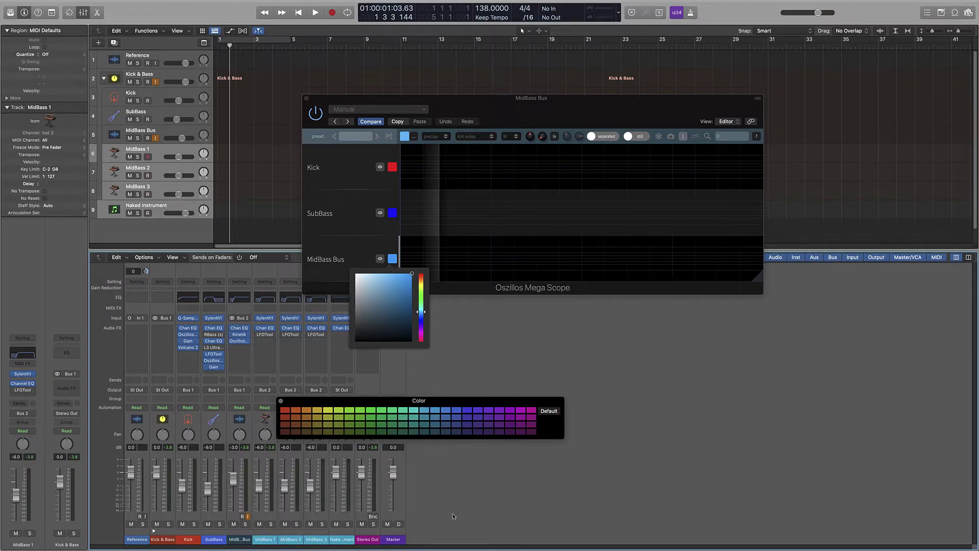
left_click(282, 401)
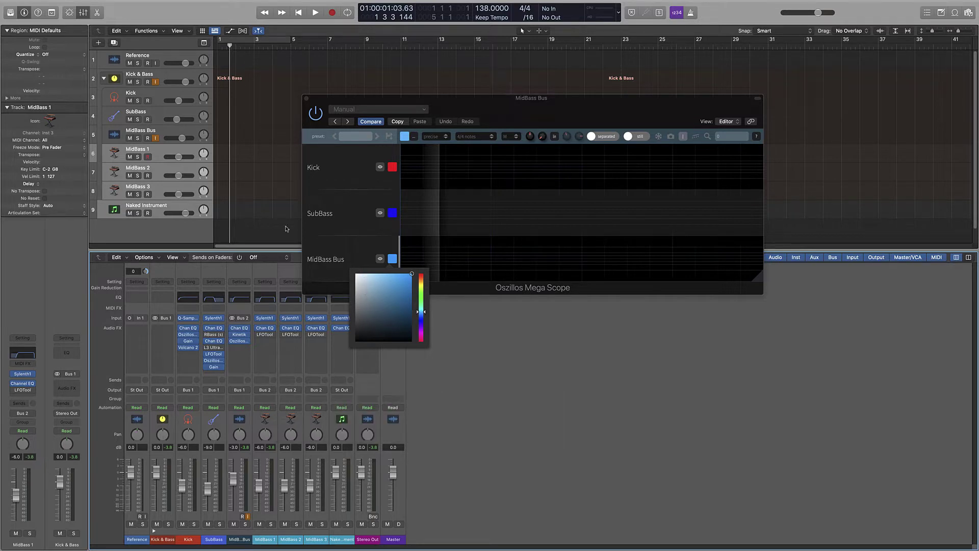
Copy the Gain and Volcano 2 plug-ins onto the MidBass Bus channel strip, nudge Volcano 2's filter point and close the plug-in windows.
key("Up")
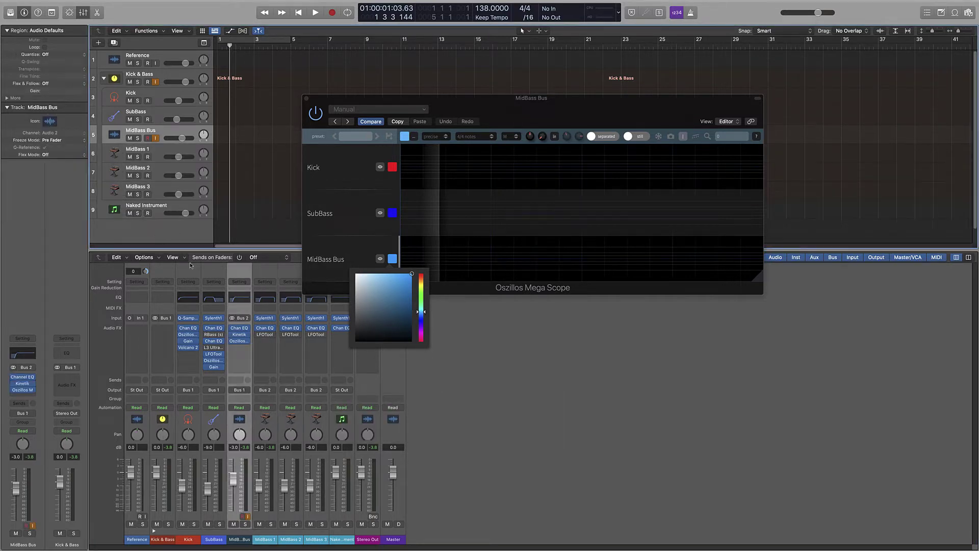
left_click(157, 209)
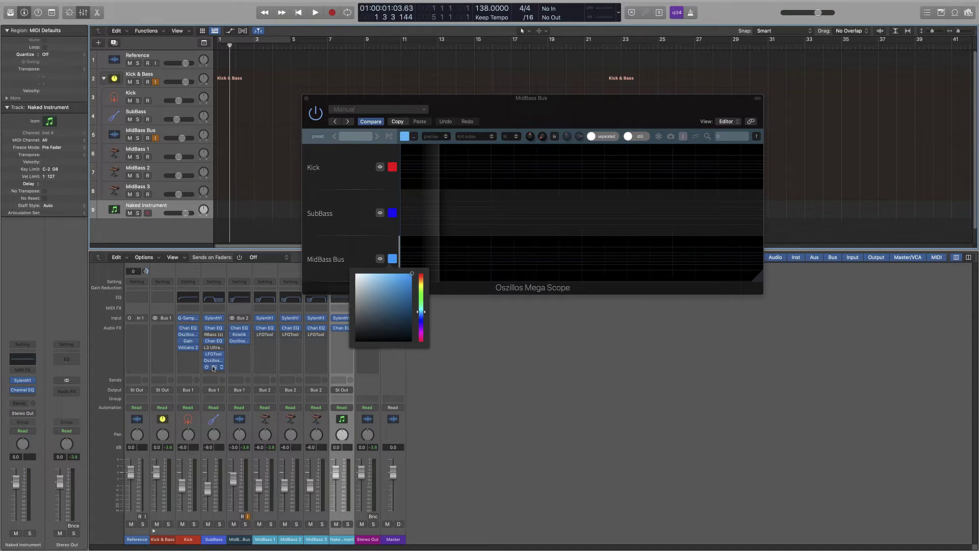
left_click_drag(214, 367, 236, 354)
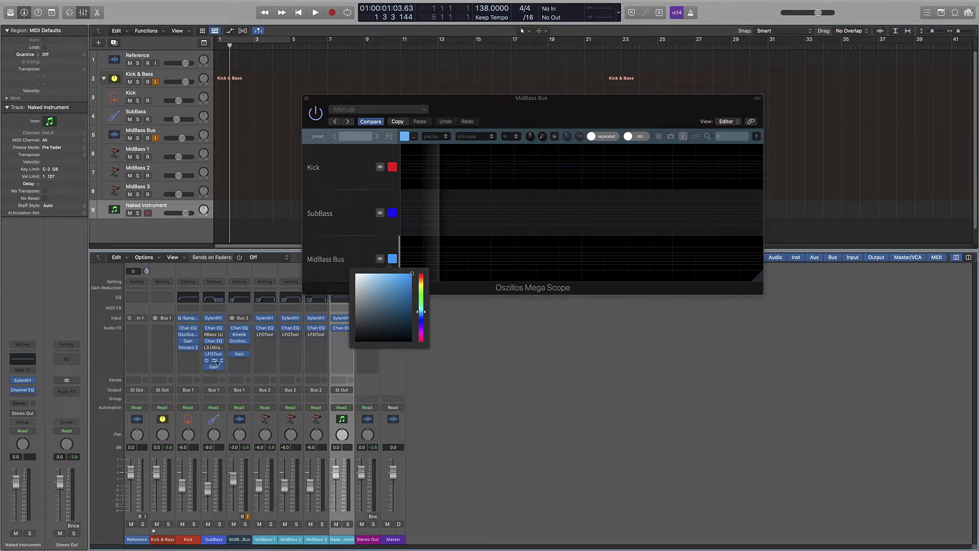
left_click(244, 347)
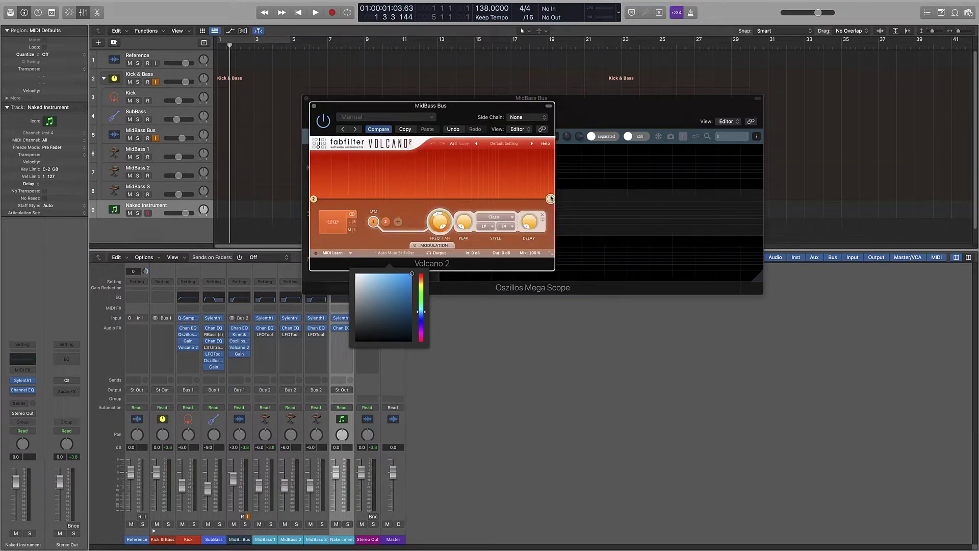
mouse_move(550, 199)
left_mouse_down()
mouse_move(492, 156)
mouse_move(431, 209)
mouse_move(547, 198)
left_mouse_up()
left_click(314, 106)
left_click(305, 98)
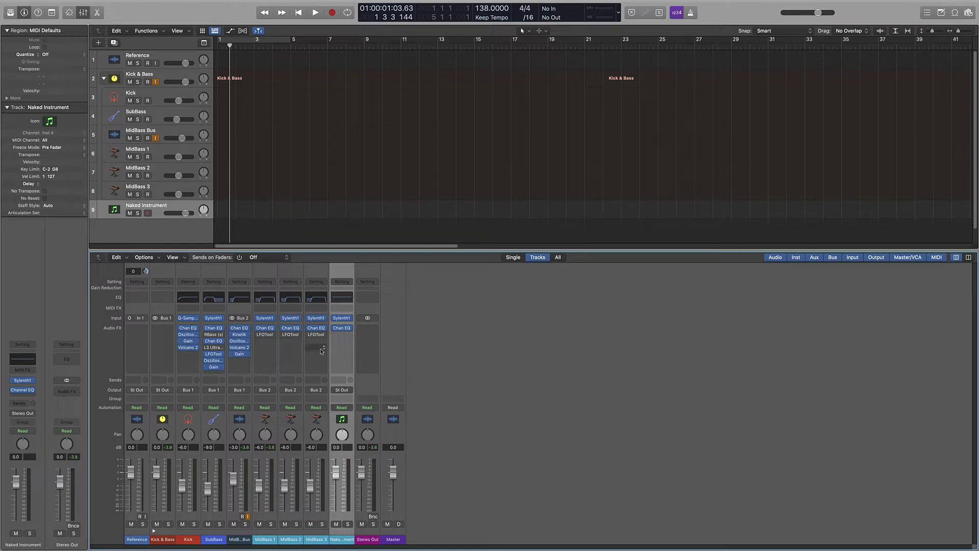
Collapse the Kick & Bass stack and select the Naked Instrument track.
right_click(150, 185)
left_click(135, 183)
left_click(104, 78)
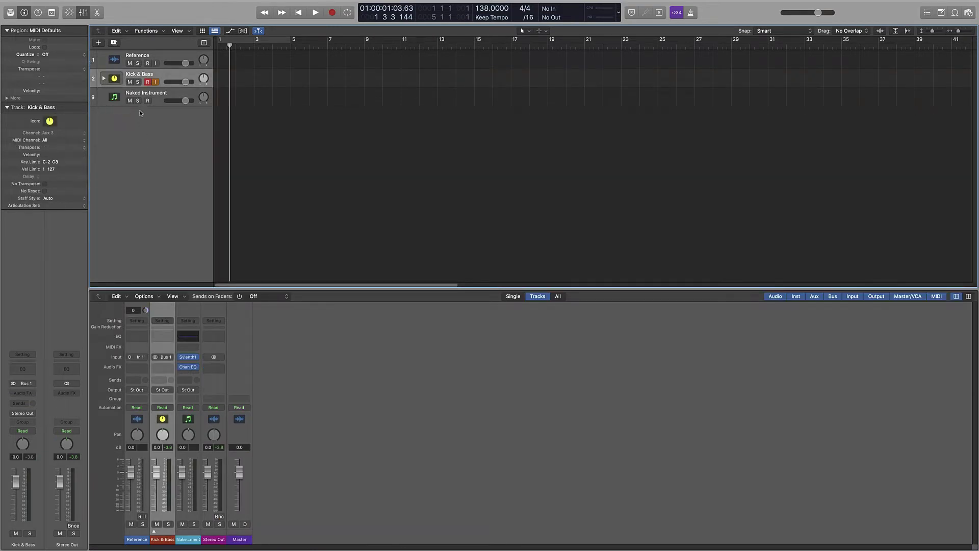
left_click(155, 94)
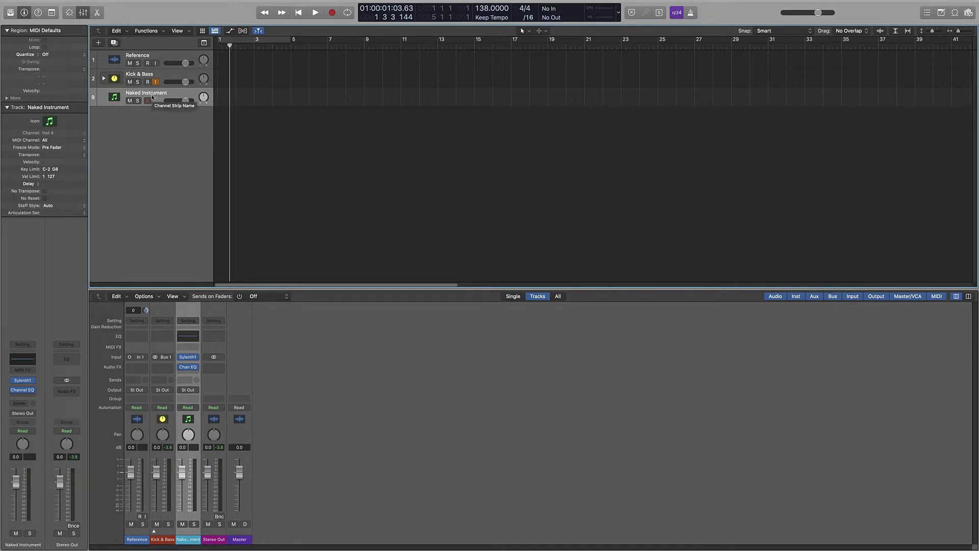
Change the Kick & Bass stack's icon to a kick drum from the Drums category and collapse the stack.
double_click(114, 82)
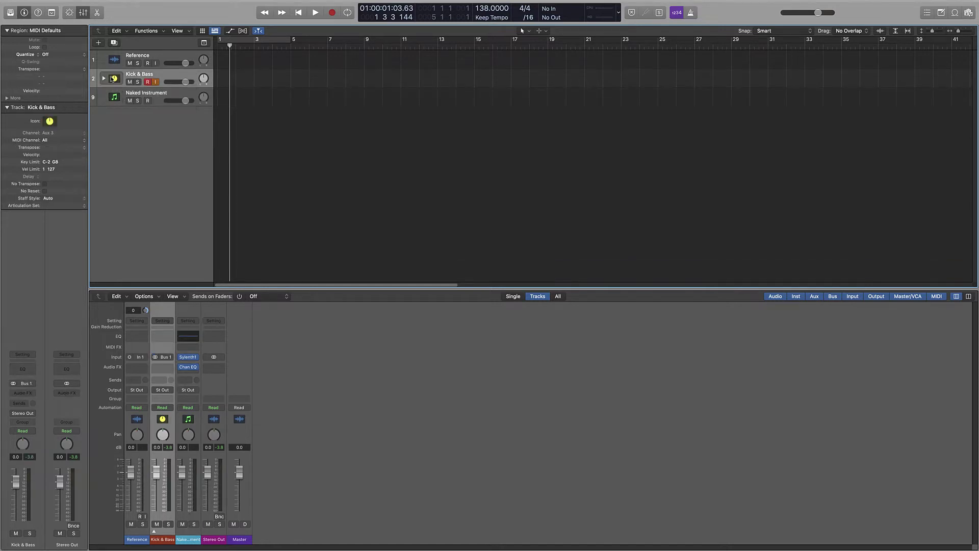
left_click(115, 79)
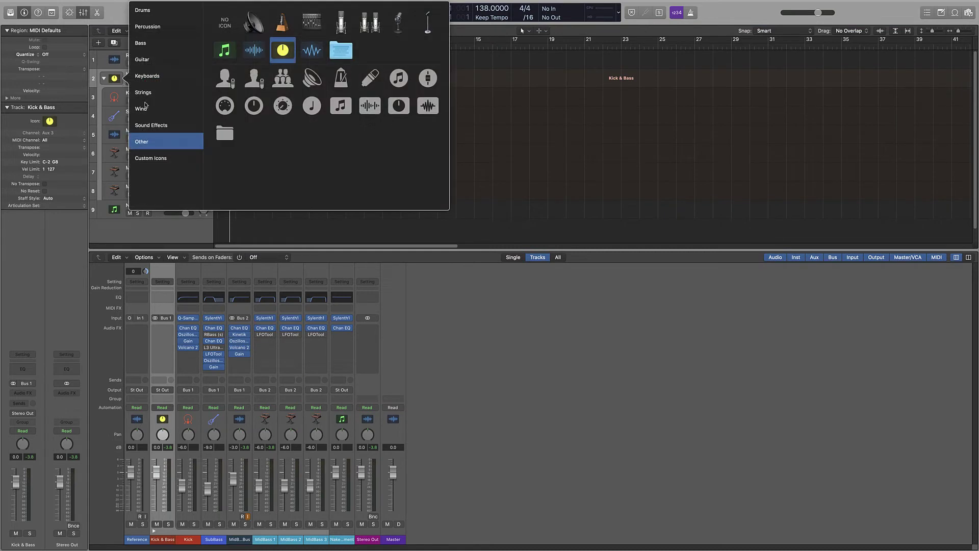
left_click(149, 28)
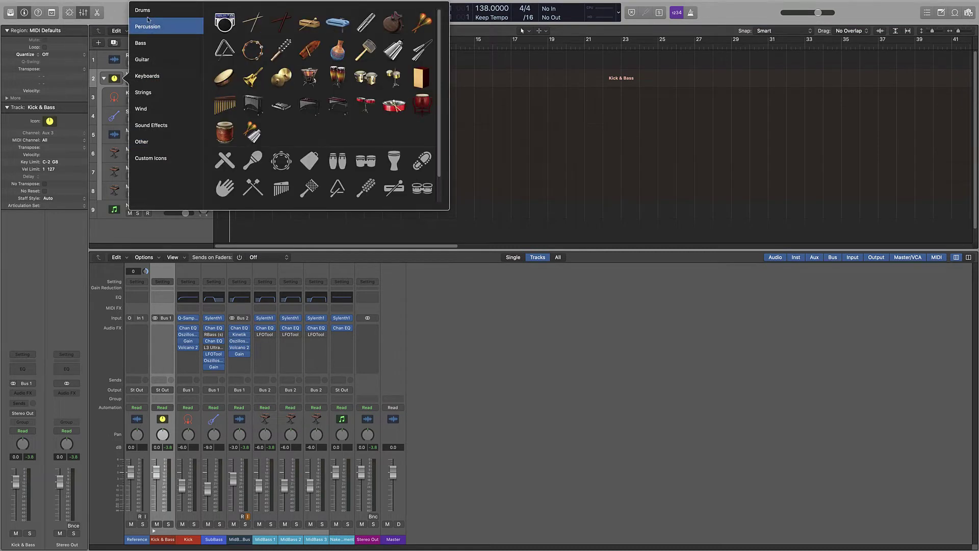
left_click(149, 12)
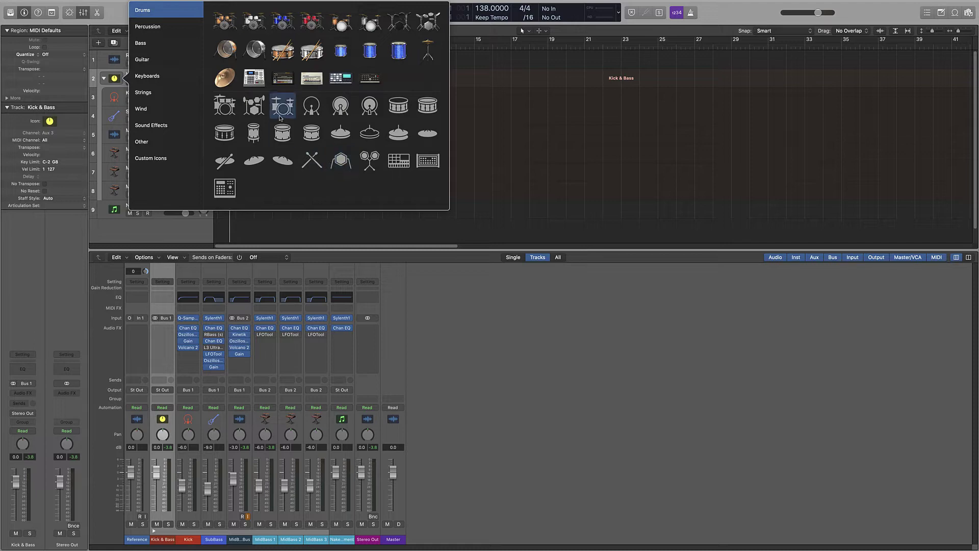
left_click(370, 106)
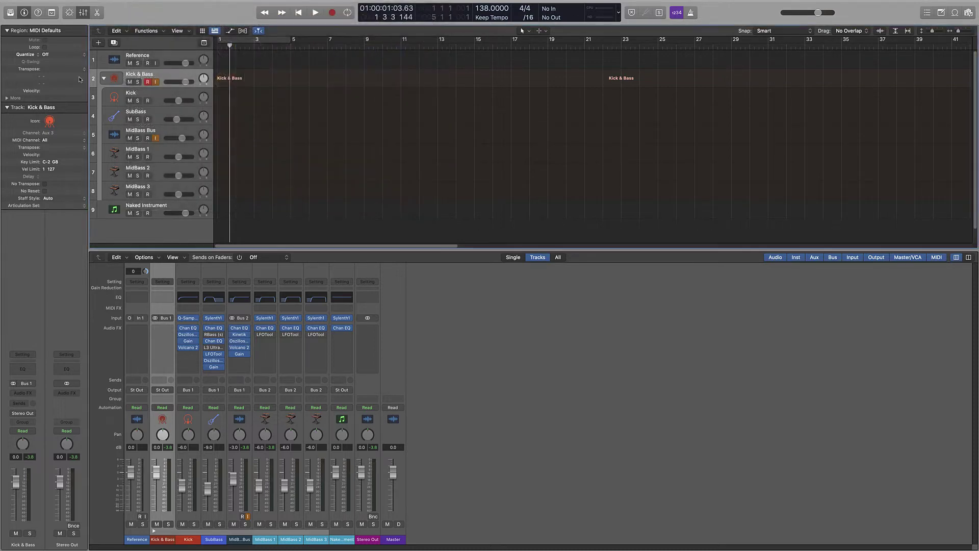
left_click(103, 79)
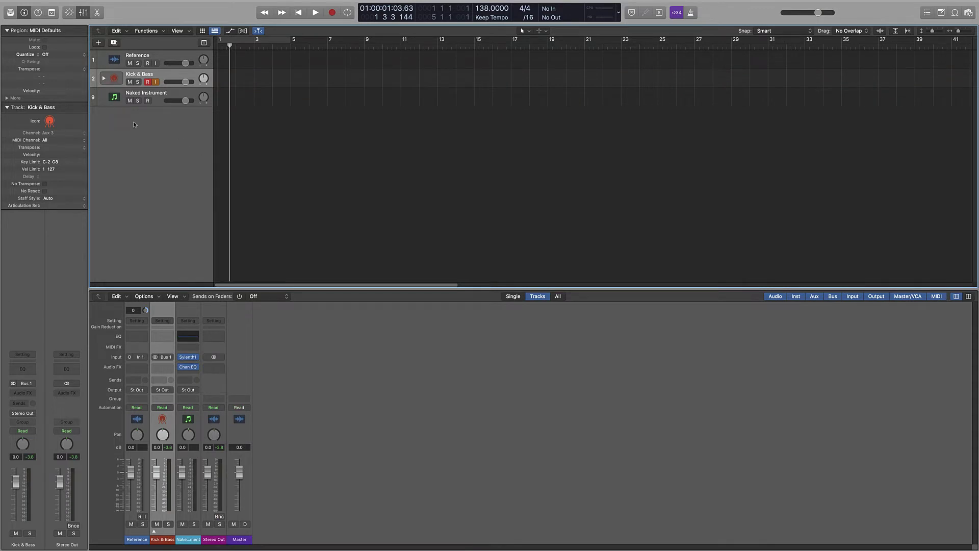
Duplicate the Naked Instrument track and rename the upper of the two tracks Closed Hat.
left_click(157, 91)
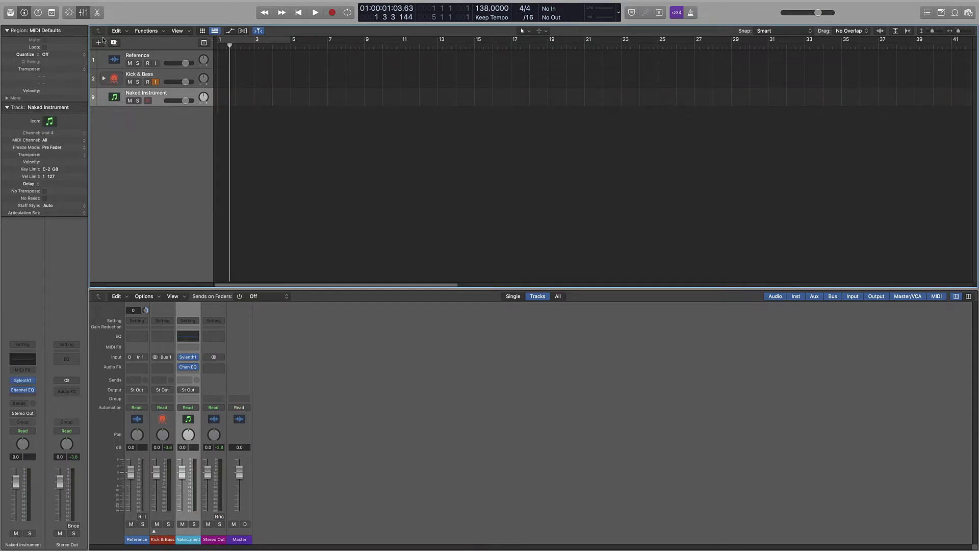
left_click(114, 42)
double_click(143, 93)
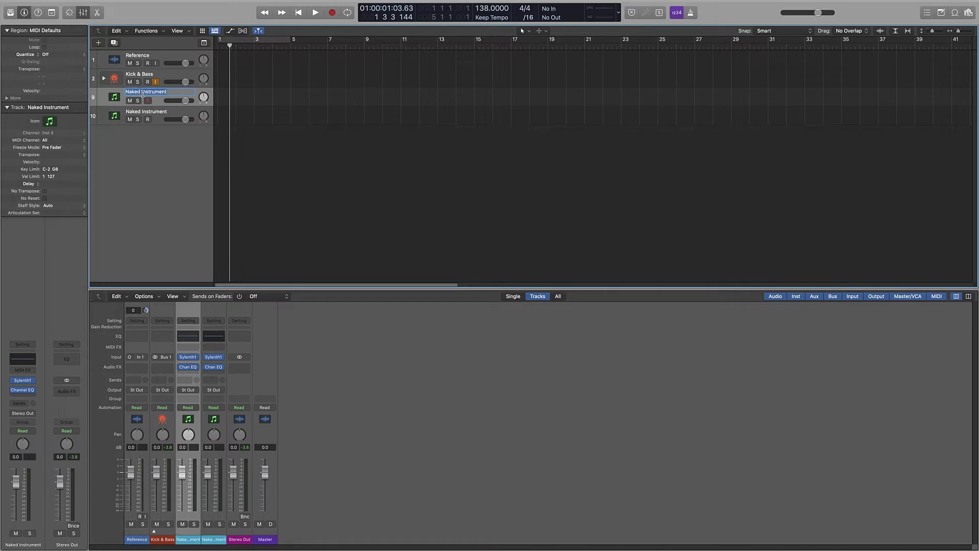
type("Closed Hat")
key("Return")
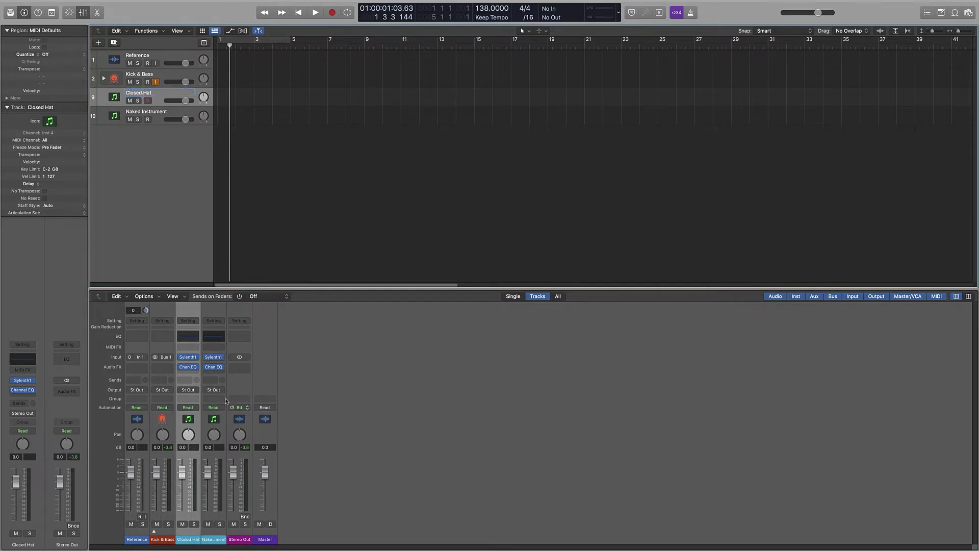
Assign a hi-hat icon from the Drums category to the Closed Hat track.
right_click(113, 97)
left_click(161, 16)
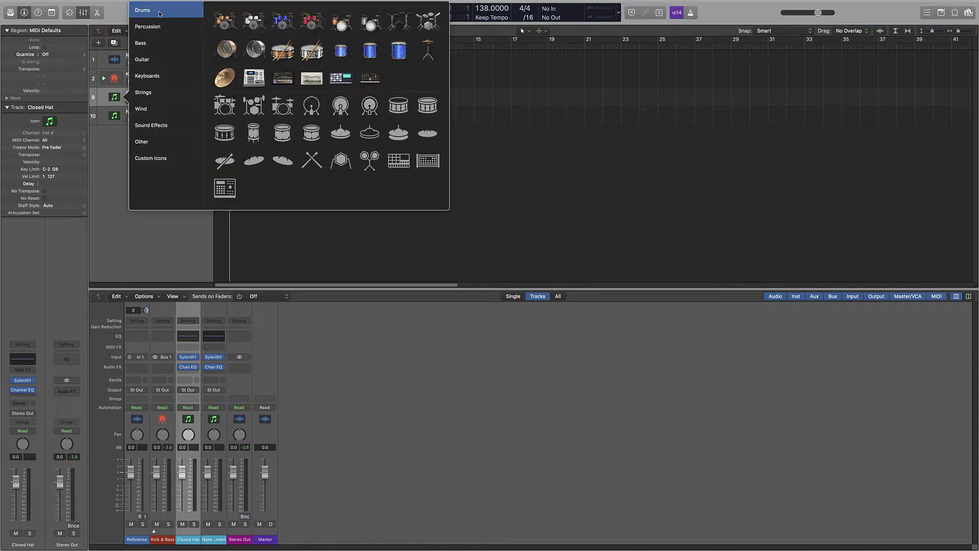
left_click(341, 133)
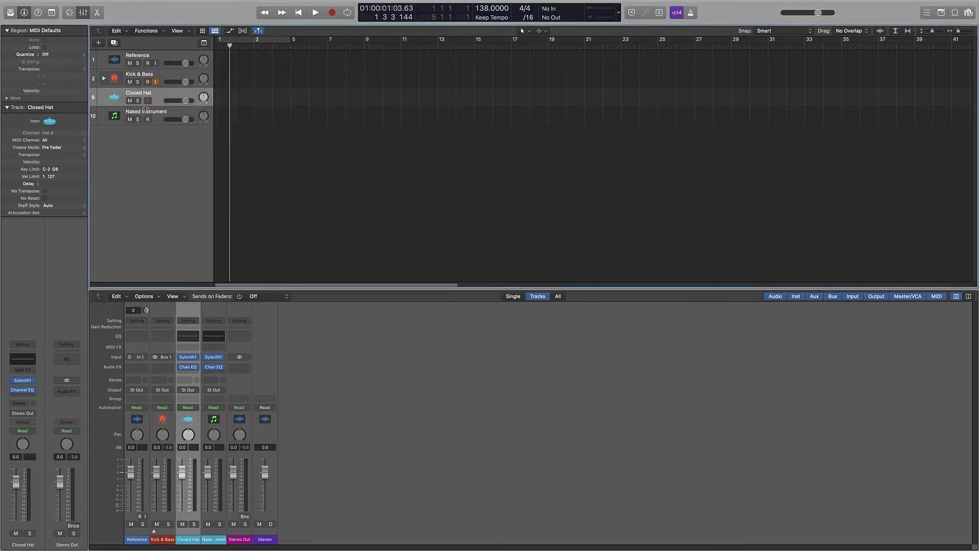
Rename the Closed Hat track Closed Hat 1, then duplicate it and name the copy Closed Hat 2.
double_click(144, 94)
type("1")
key("Return")
key("super+d")
double_click(147, 113)
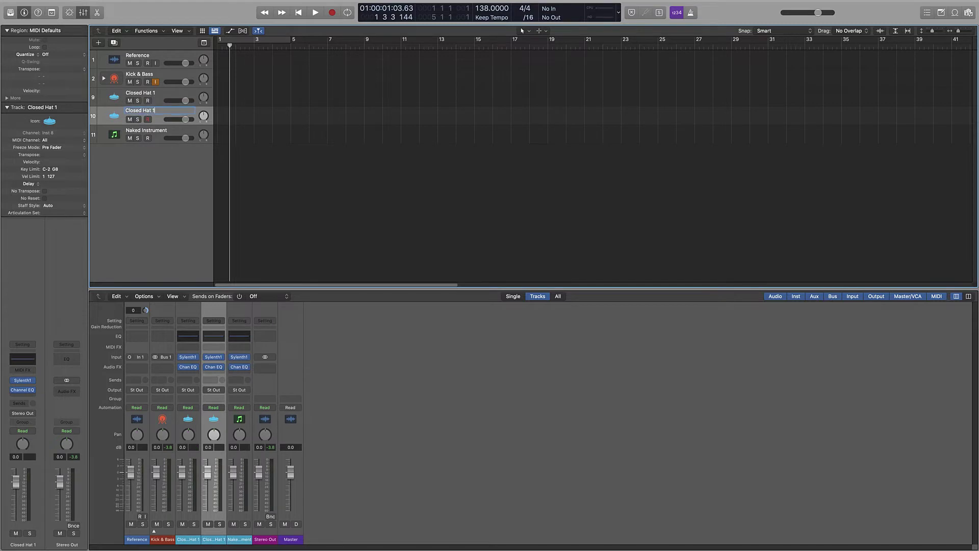
key("Return")
Insert LFOTool on Closed Hat 2 with its first LFO curve flattened at full level, and copy the plug-in to Naked Instrument.
left_click(209, 376)
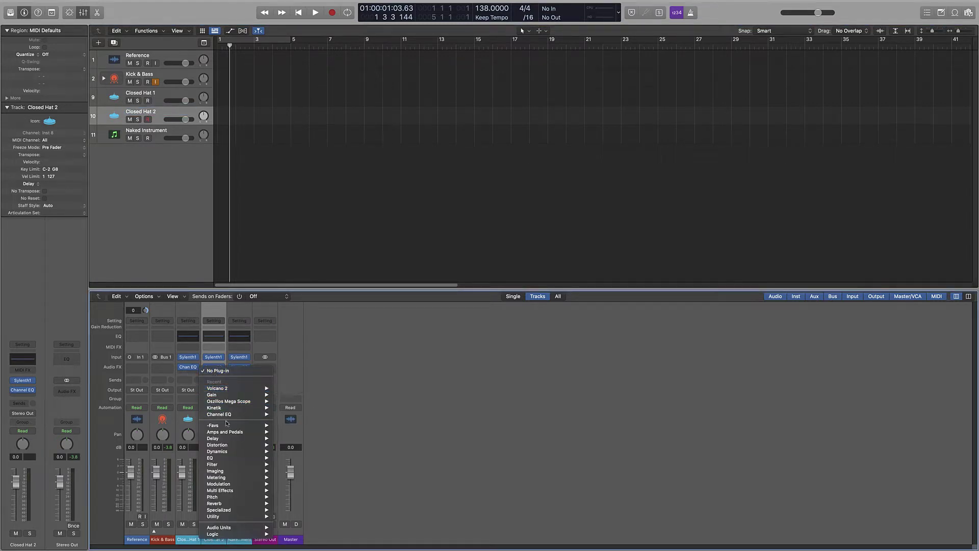
mouse_move(237, 461)
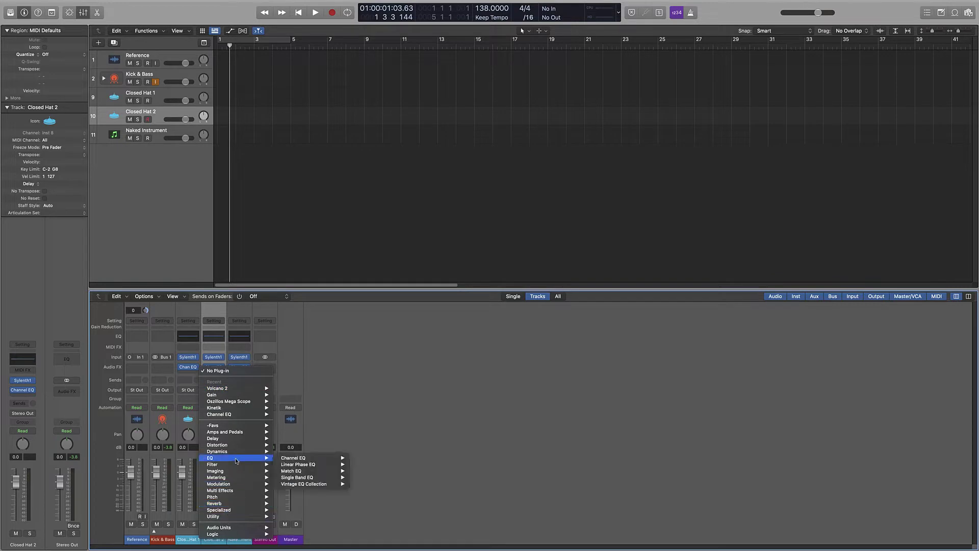
mouse_move(237, 426)
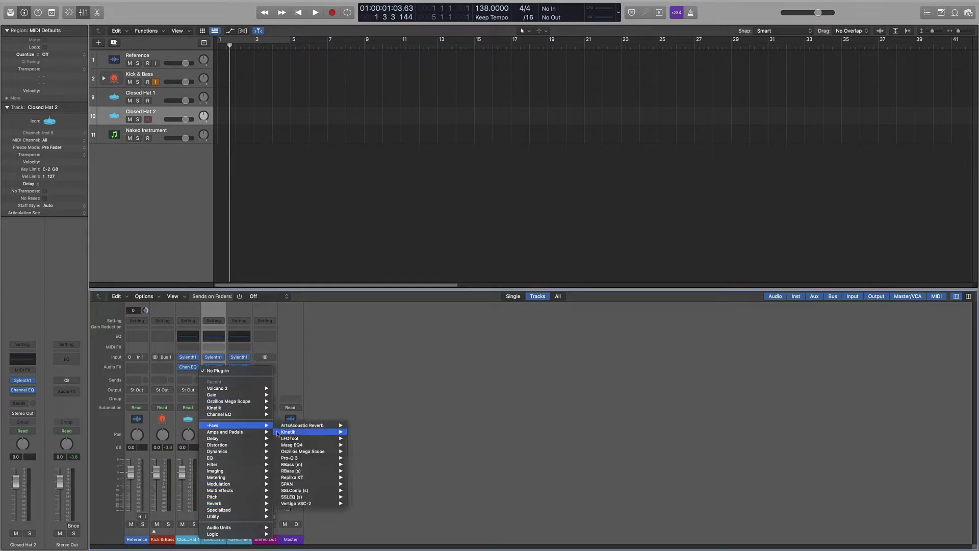
left_click(359, 438)
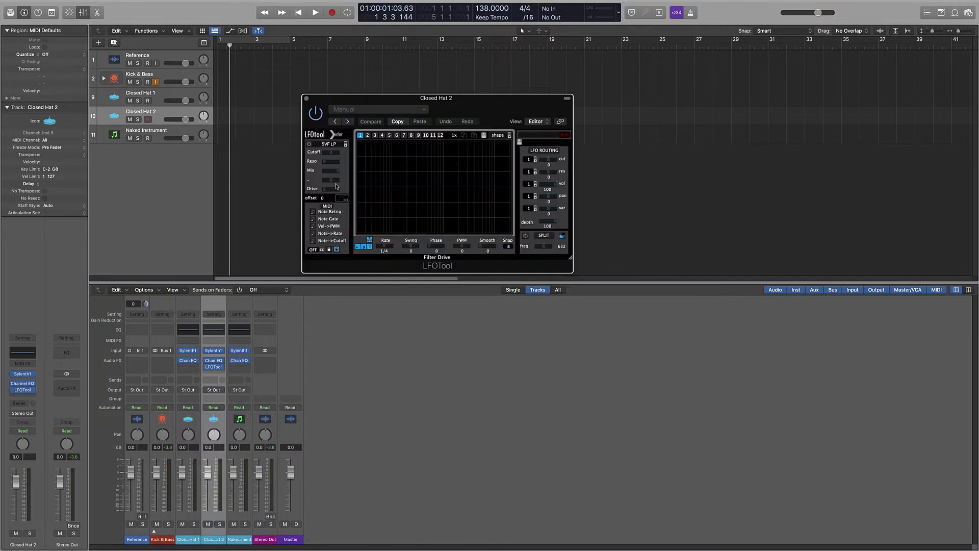
left_click_drag(433, 156, 431, 138)
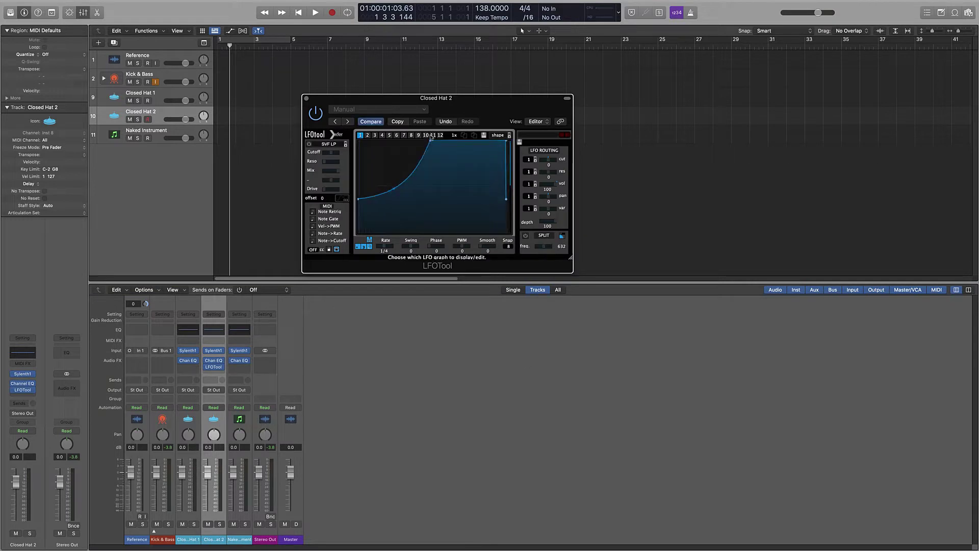
left_click_drag(360, 199, 358, 132)
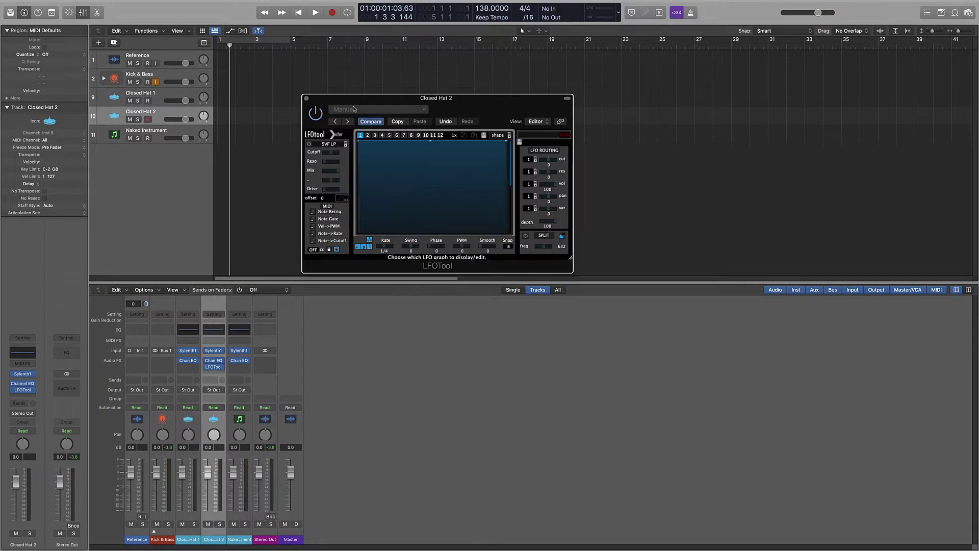
left_click(305, 98)
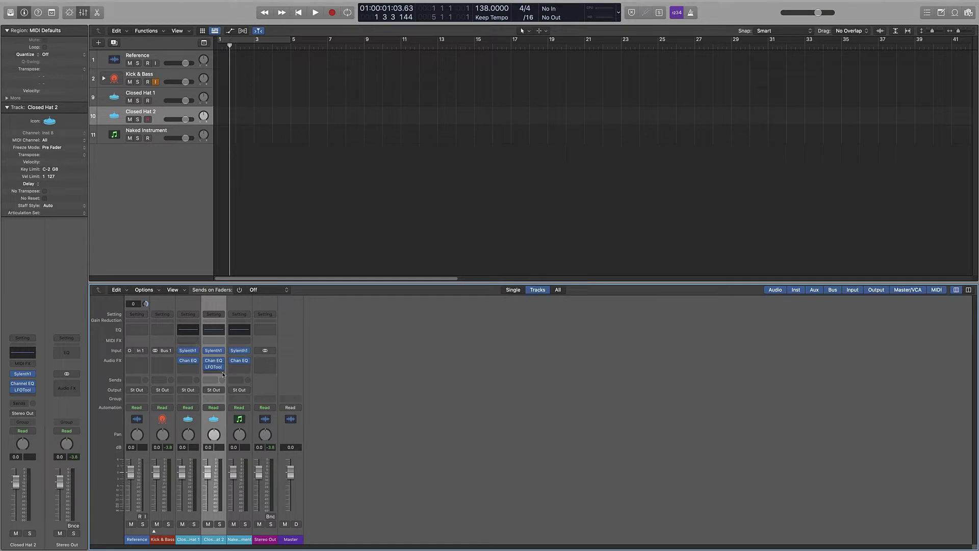
left_click_drag(217, 371, 239, 367)
Recall the default setting of Closed Hat 2's Channel EQ and enable its low-cut filter with the cutoff raised to between 1 and 2 kHz.
left_click(213, 360)
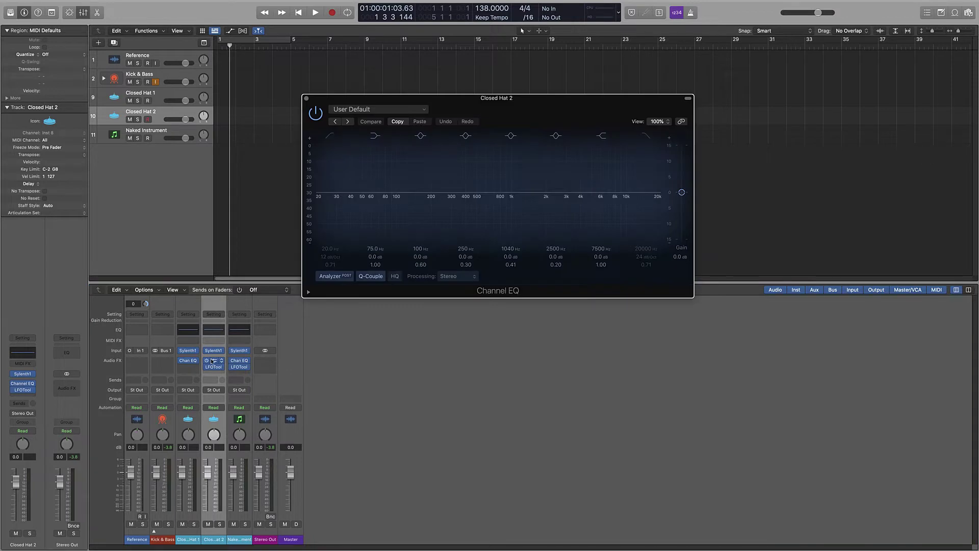
left_click(329, 136)
left_click(336, 122)
left_click(355, 110)
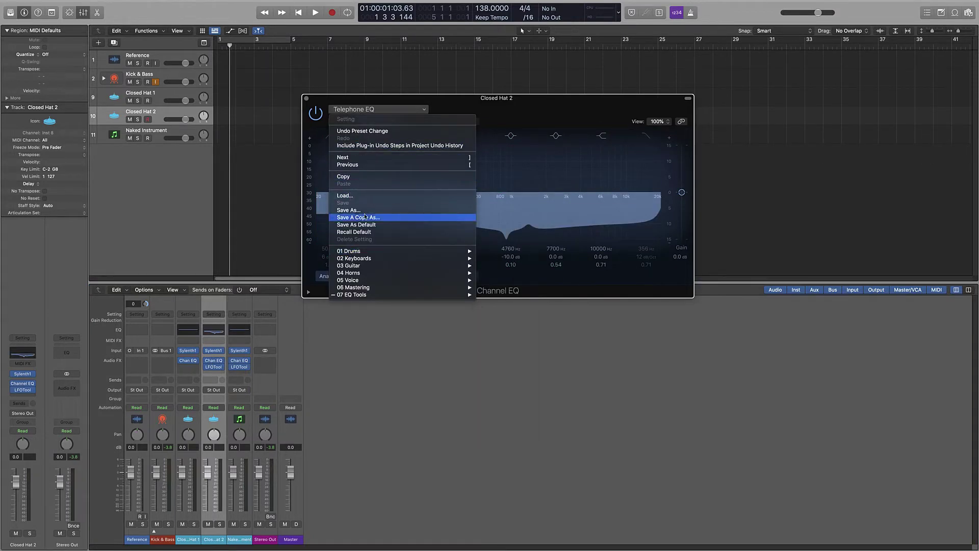
left_click(365, 234)
left_click(330, 137)
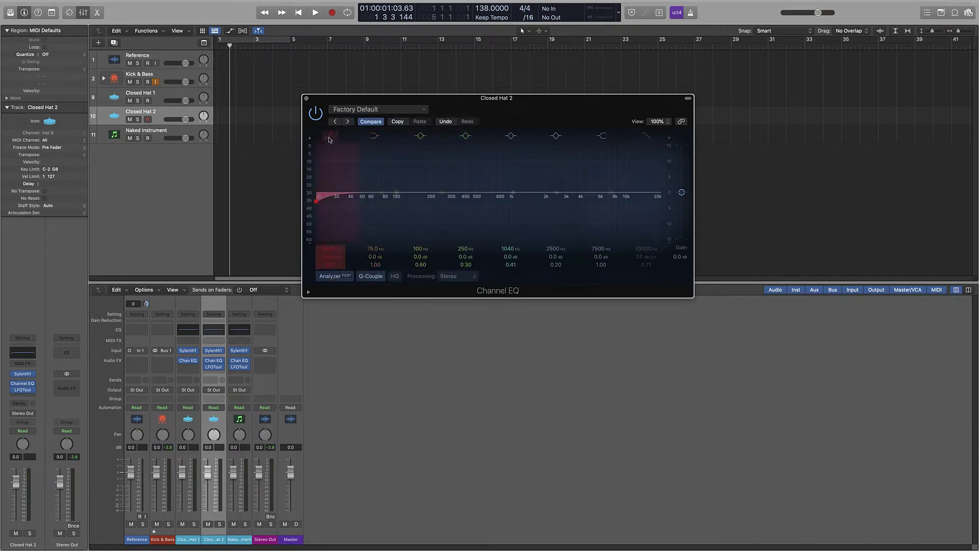
left_click_drag(325, 183, 542, 193)
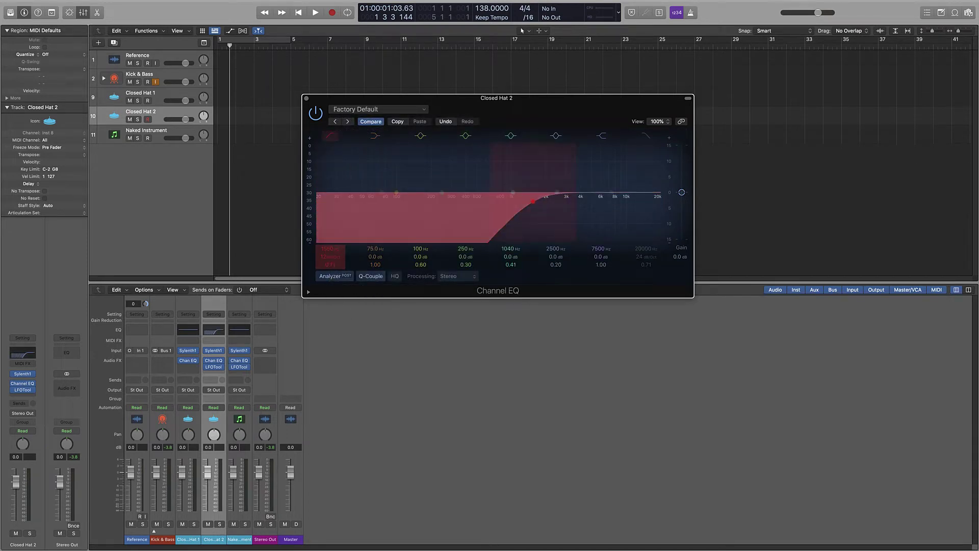
Set the low-cut slope of Closed Hat 2's Channel EQ to 24 dB/Oct and copy its Channel EQ and LFOTool to Closed Hat 1.
left_click_drag(330, 256, 331, 246)
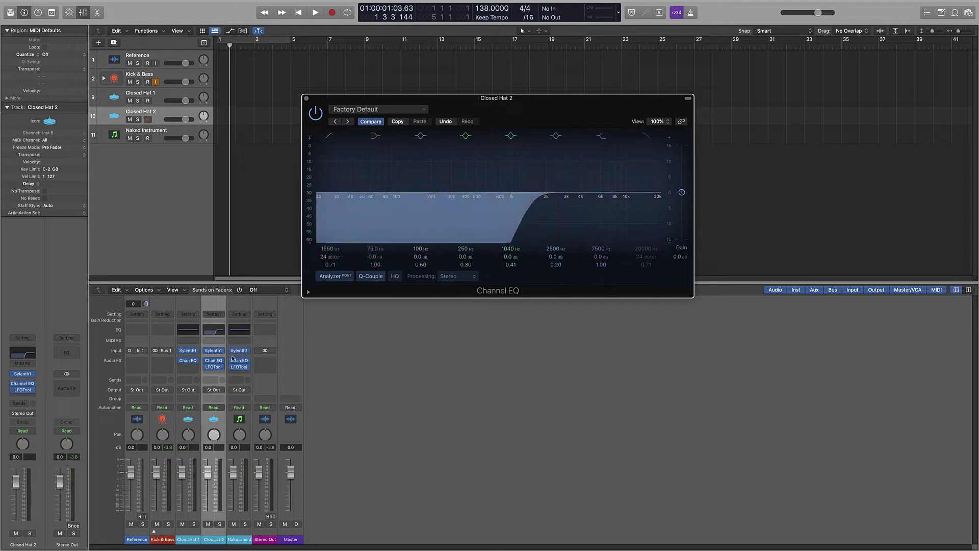
left_click_drag(217, 367, 247, 368)
left_click_drag(215, 369, 188, 362)
left_click(187, 367)
left_click(188, 367)
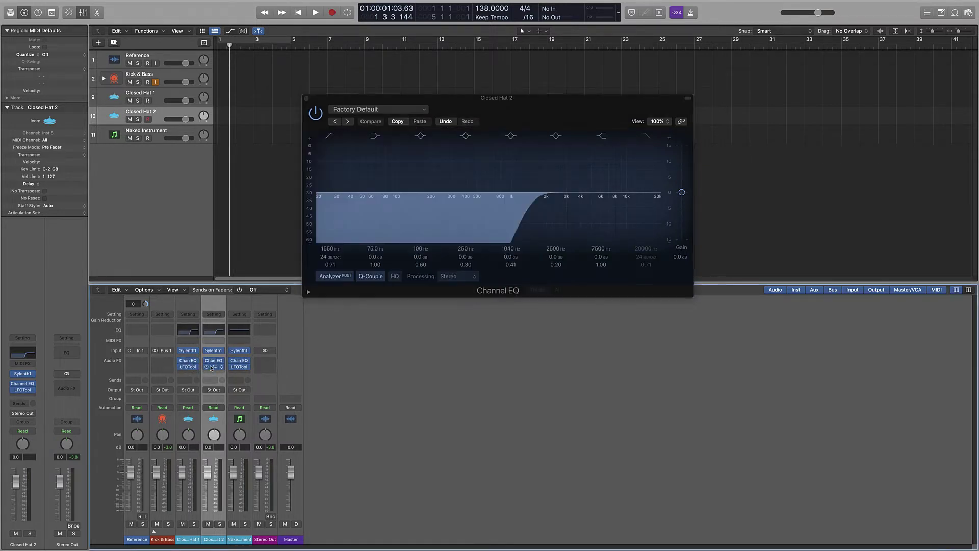
left_click(305, 100)
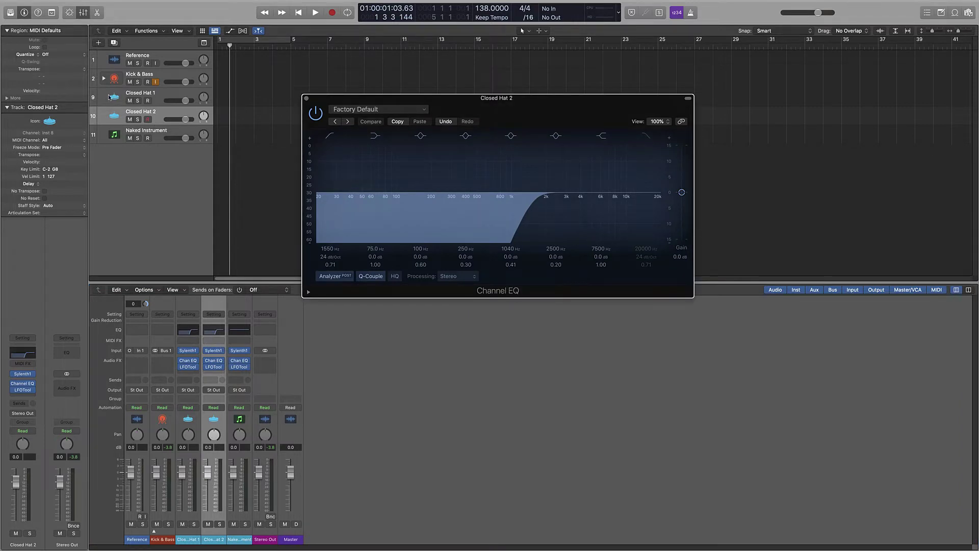
Colour the Closed Hat 1 and Closed Hat 2 channel strips bright red.
left_click(110, 98)
right_click(193, 534)
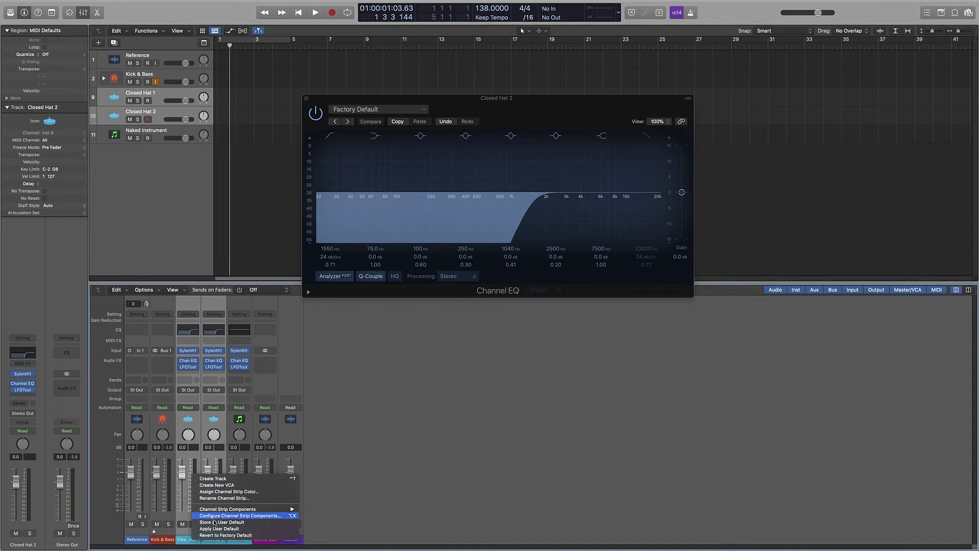
left_click(223, 492)
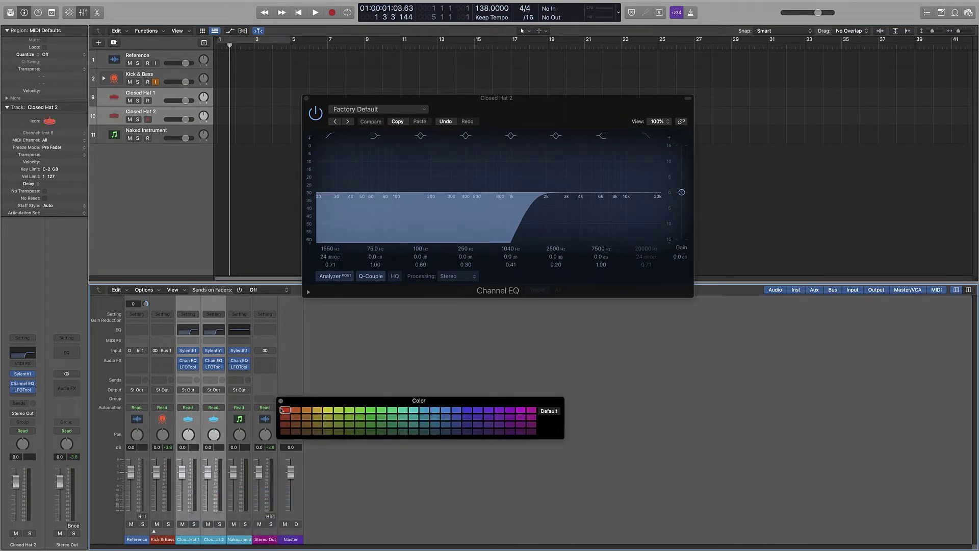
left_click(285, 409)
left_click(281, 400)
Replace Sylenth1 on both Closed Hat tracks with a stereo Quick Sampler (Single Sample) and close the open plug-in windows.
left_click(193, 341)
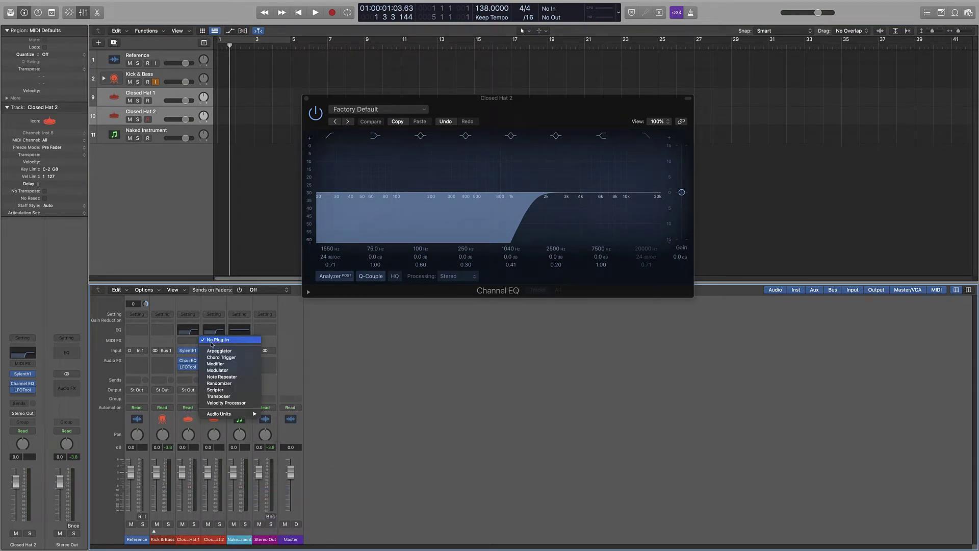
left_click(190, 307)
left_click_drag(189, 306, 211, 307)
left_click(214, 351)
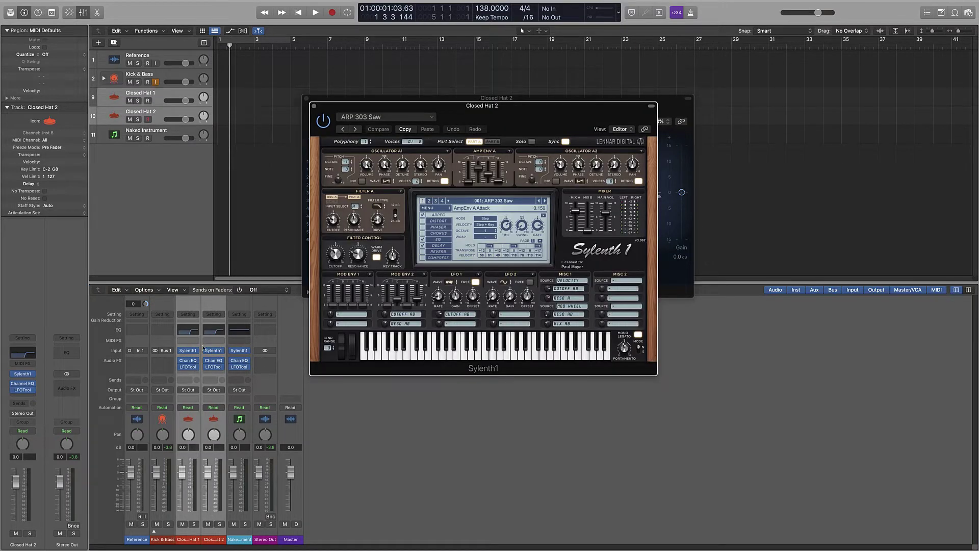
left_click(215, 351)
mouse_move(253, 395)
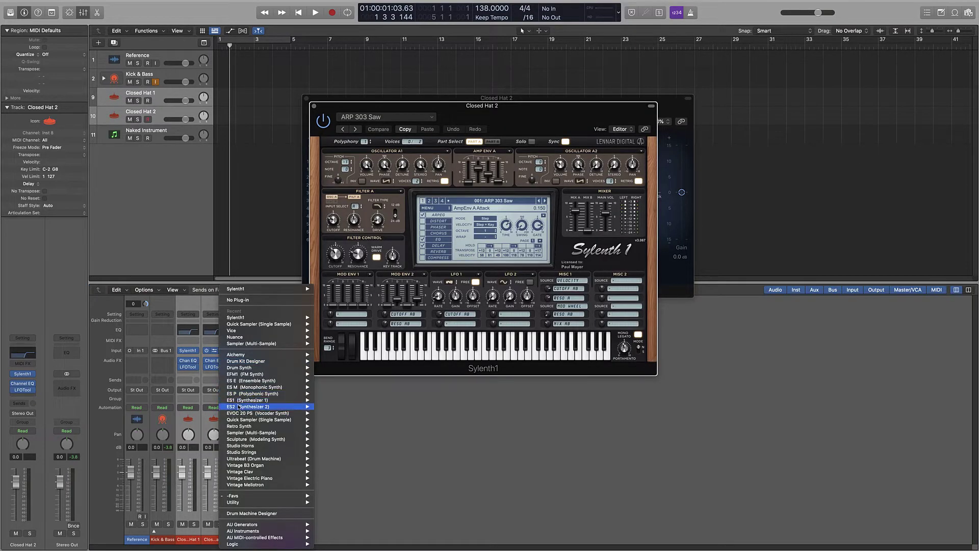
mouse_move(286, 419)
left_click(337, 426)
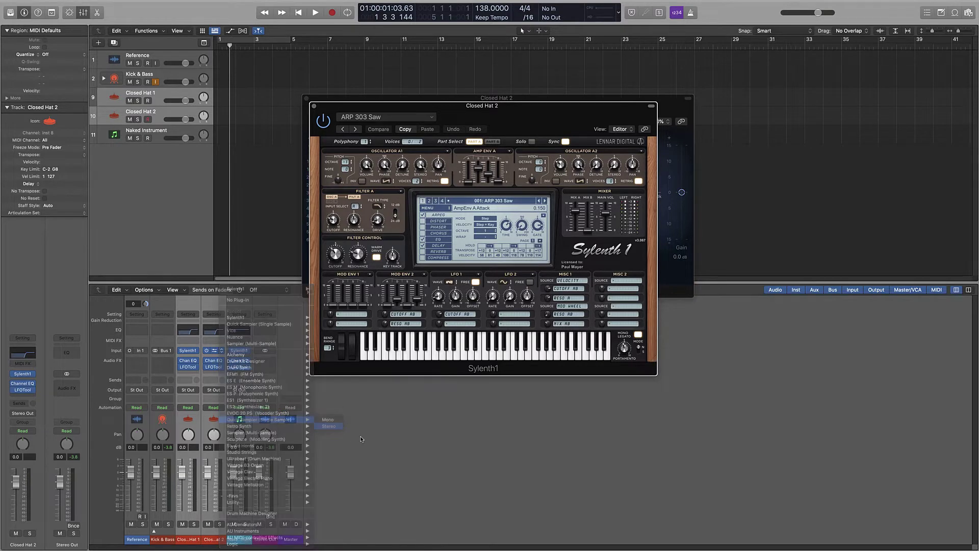
left_click(314, 107)
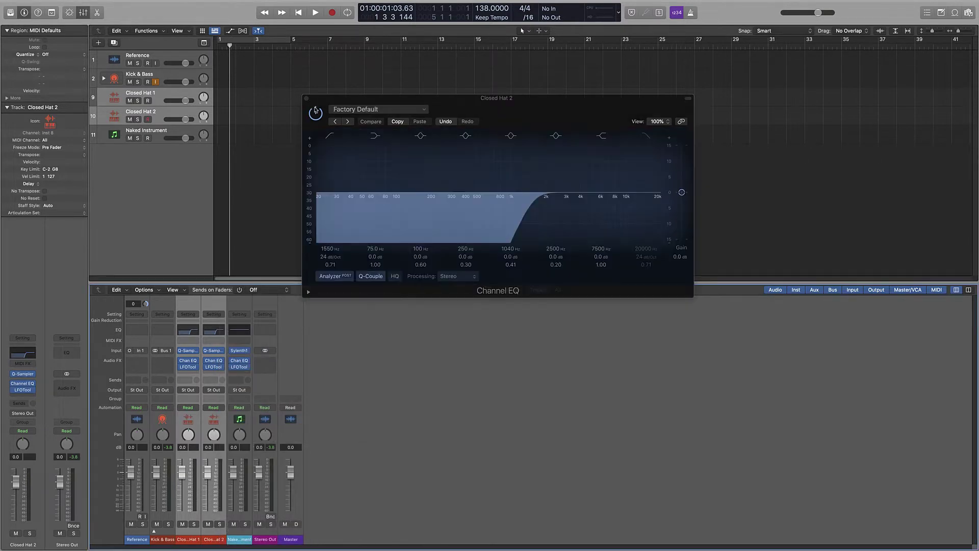
left_click(306, 99)
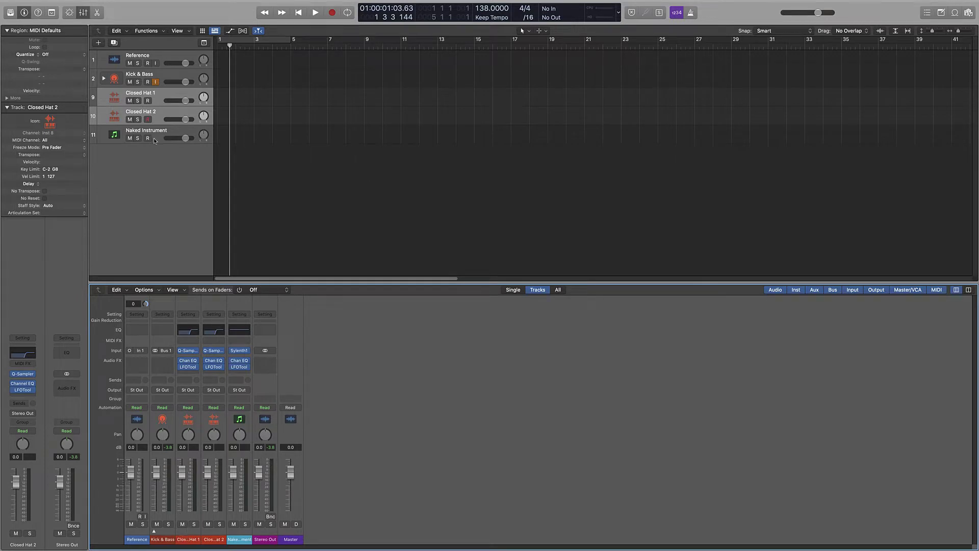
Rename the Closed Hat 1 and Closed Hat 2 tracks as CH 1 and CH 2.
double_click(134, 93)
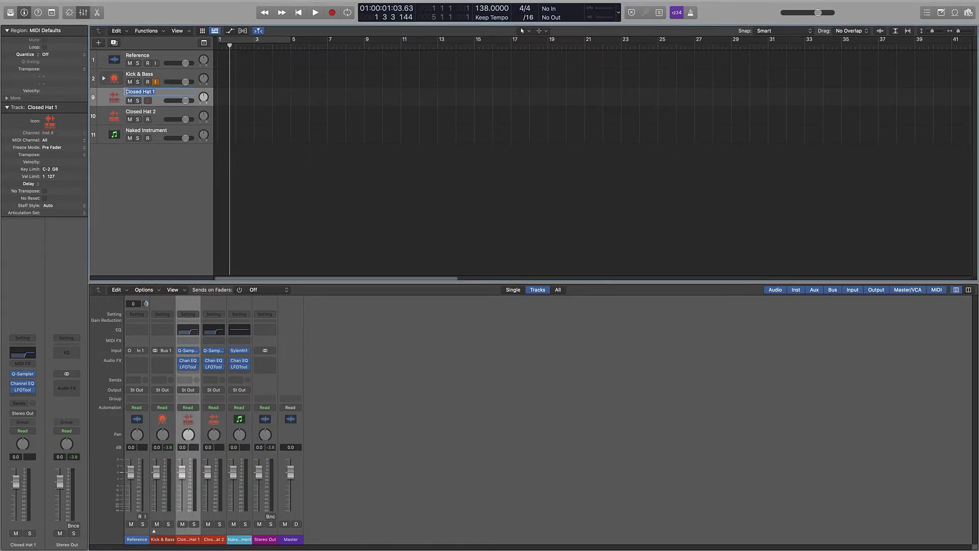
type("CH")
key("Return")
double_click(141, 111)
type("CH 2")
key("Return")
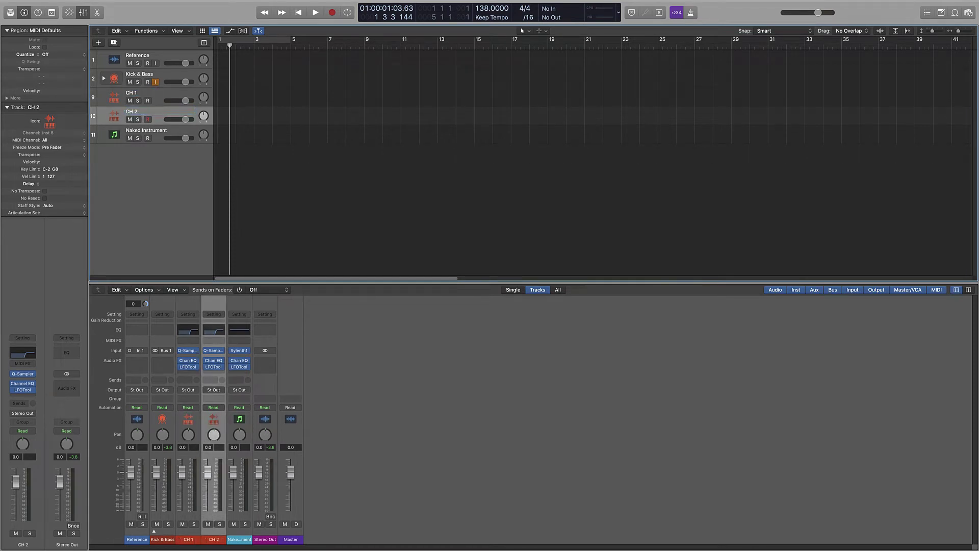
Rename the MidBass Bus track inside the Kick & Bass stack as MB Bus, then collapse the stack.
left_click(154, 531)
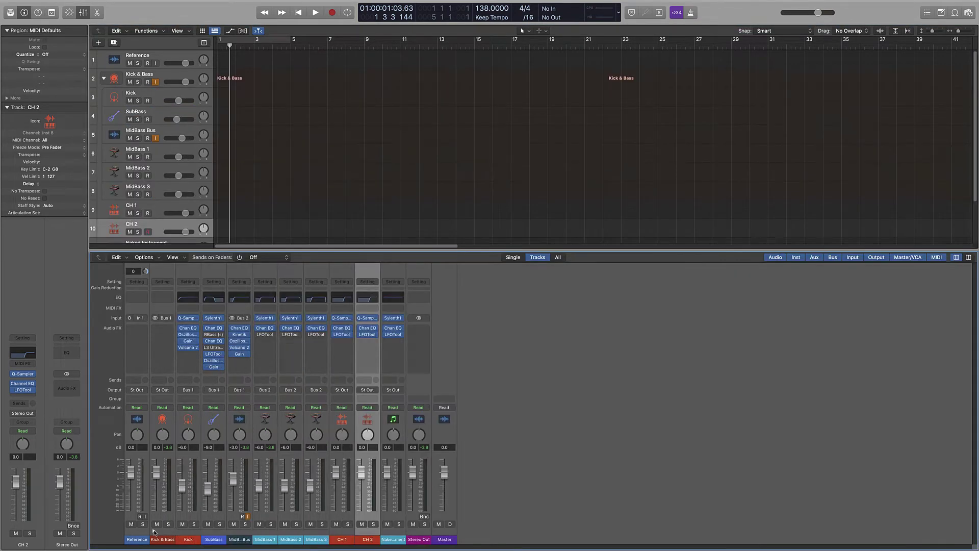
double_click(137, 129)
type("MB B")
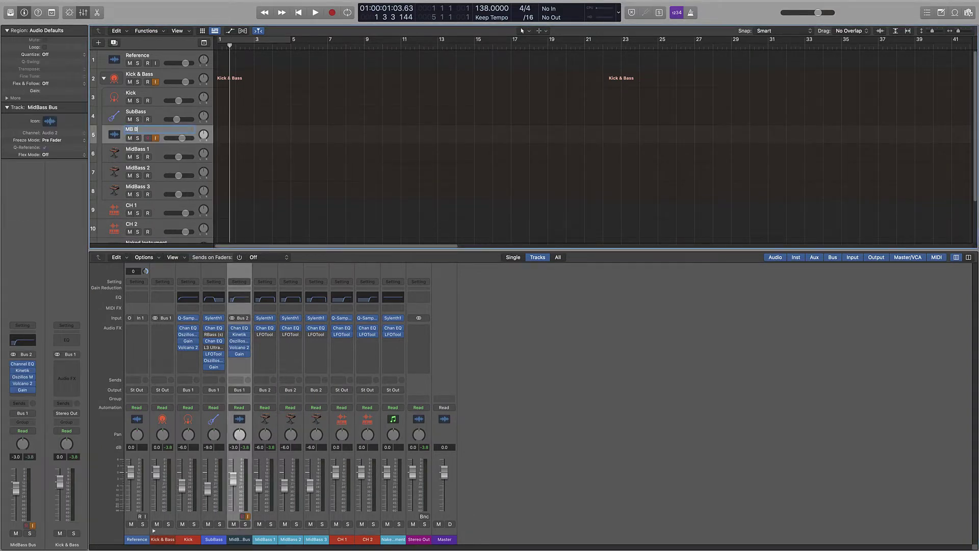
type("us")
key("Return")
left_click(104, 78)
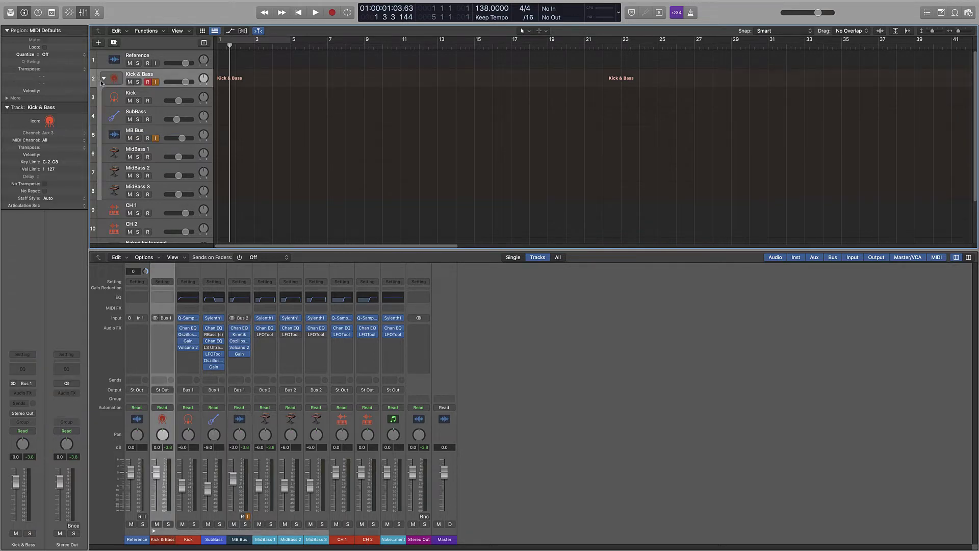
Assign the hi-hat icon from the Drums category to the CH 1 track.
left_click(114, 97)
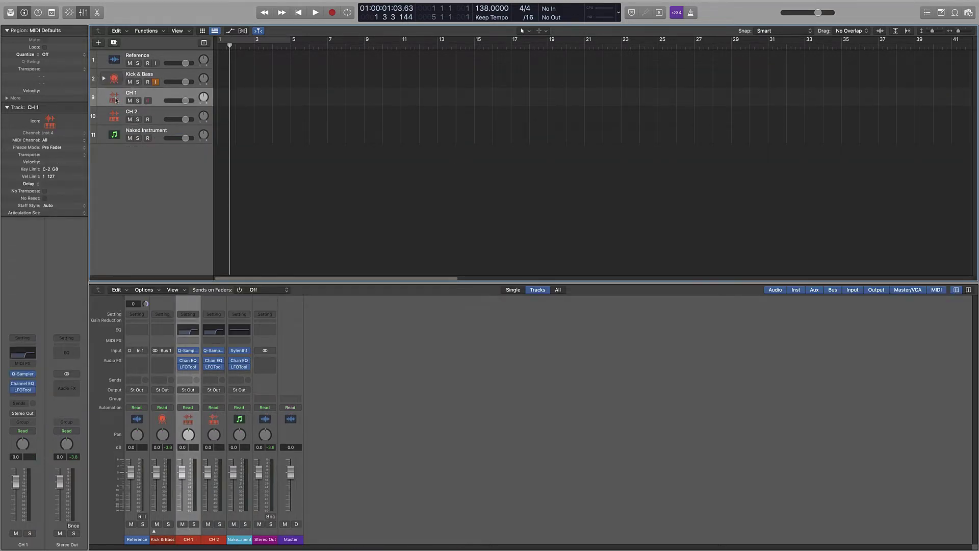
right_click(115, 98)
left_click(155, 58)
left_click(155, 31)
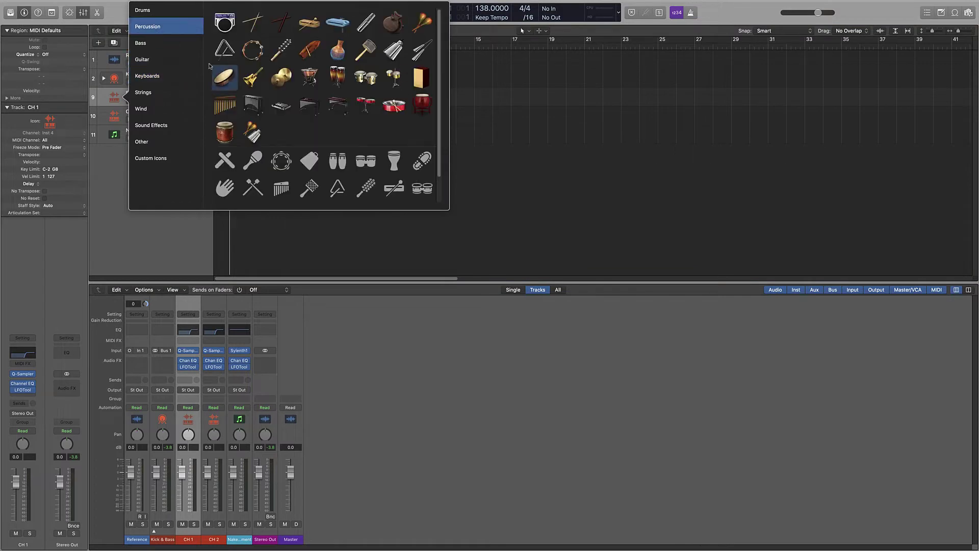
left_click(160, 15)
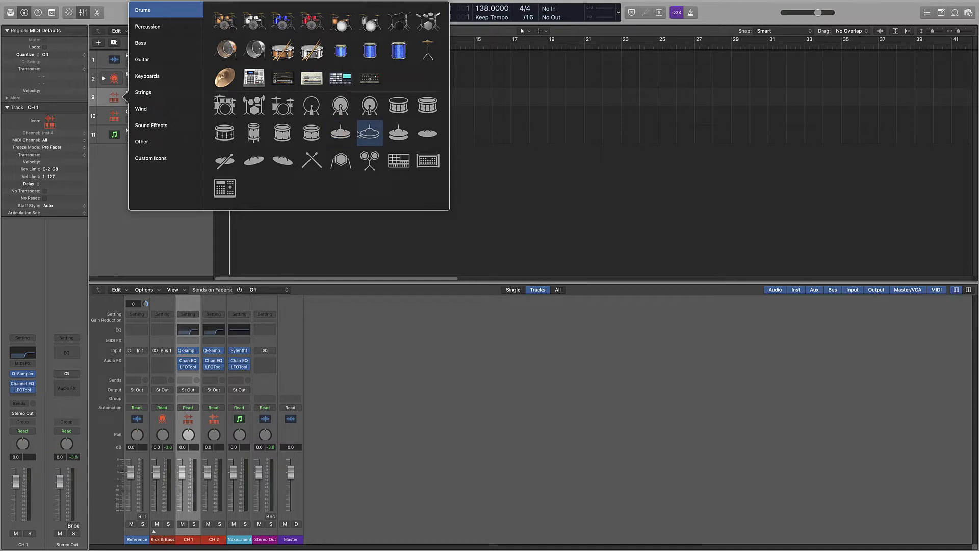
left_click(340, 134)
Give the CH 2 track the same Drums hi-hat icon as CH 1.
right_click(115, 114)
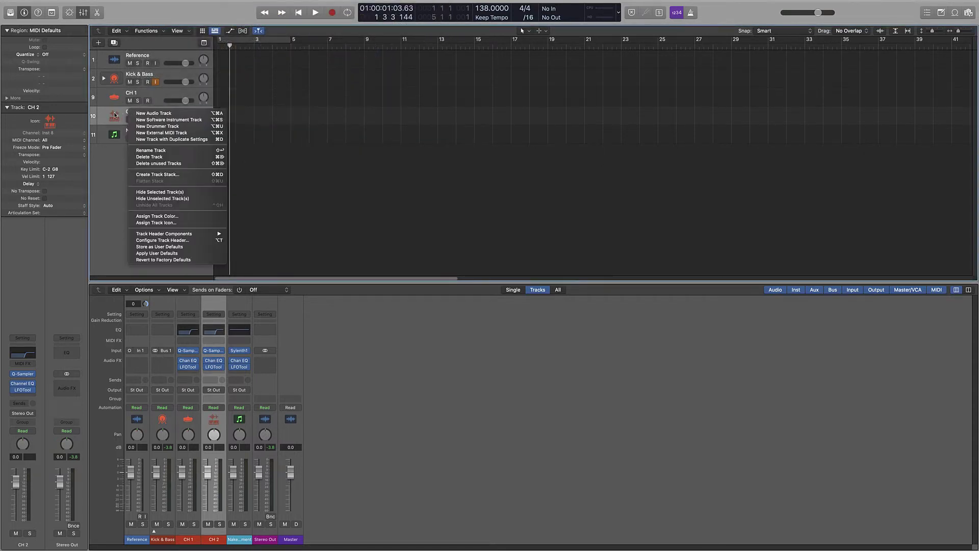
left_click(156, 223)
left_click(166, 43)
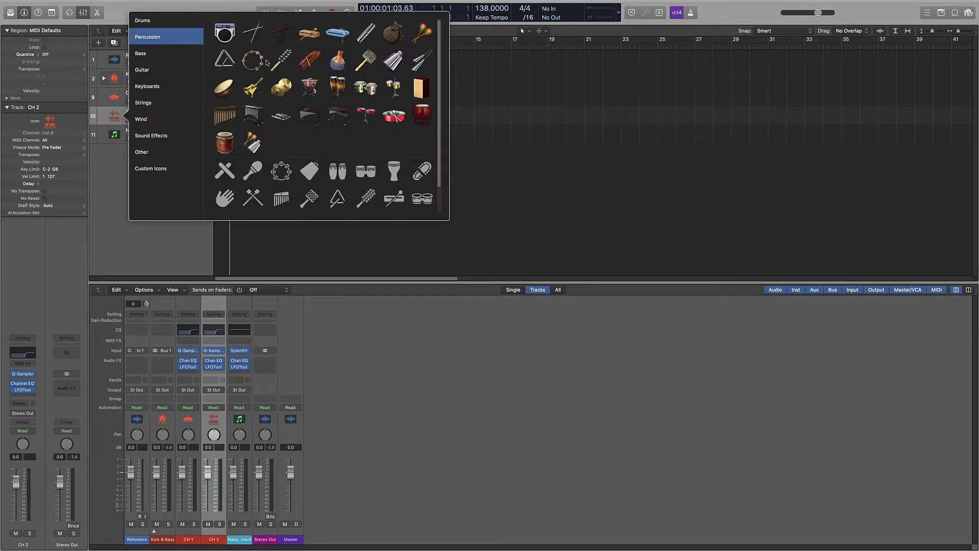
left_click(114, 113)
right_click(112, 108)
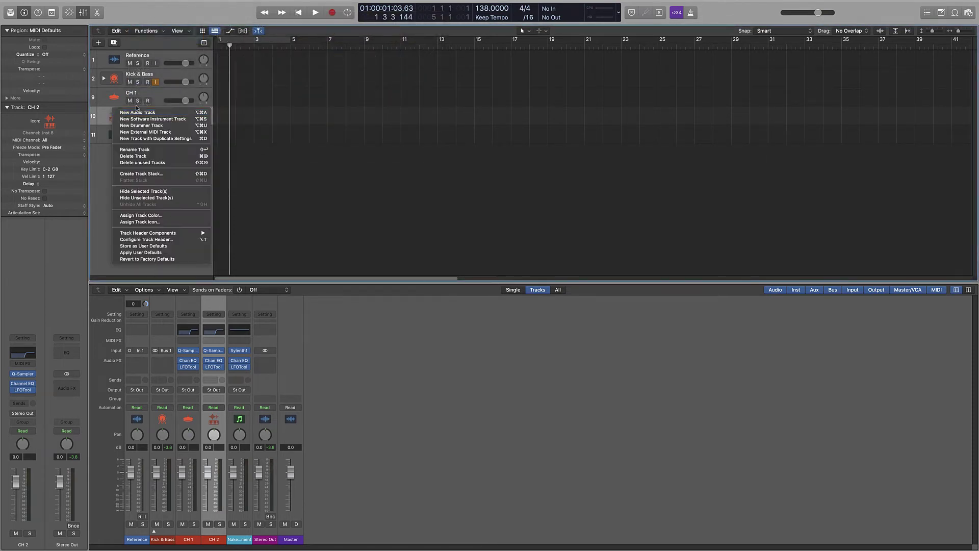
left_click(148, 222)
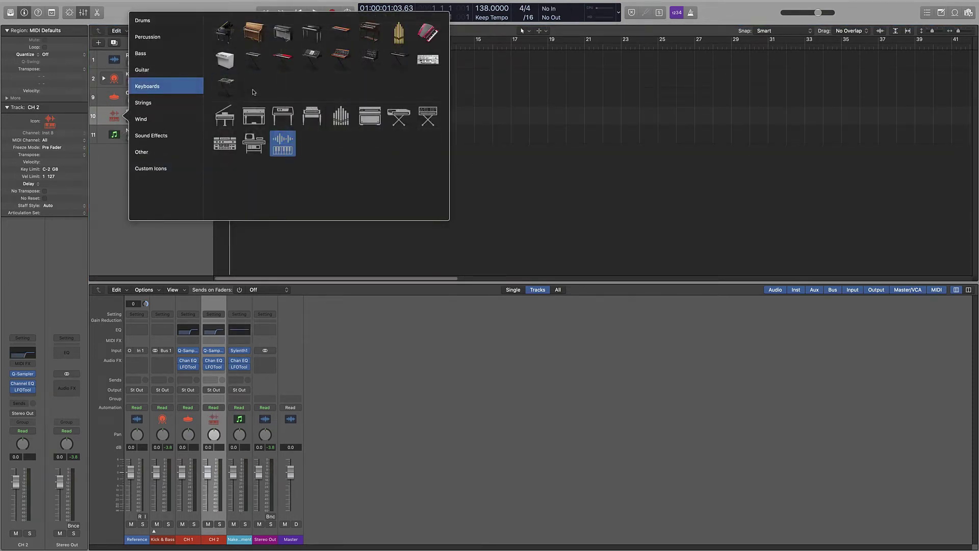
left_click(170, 29)
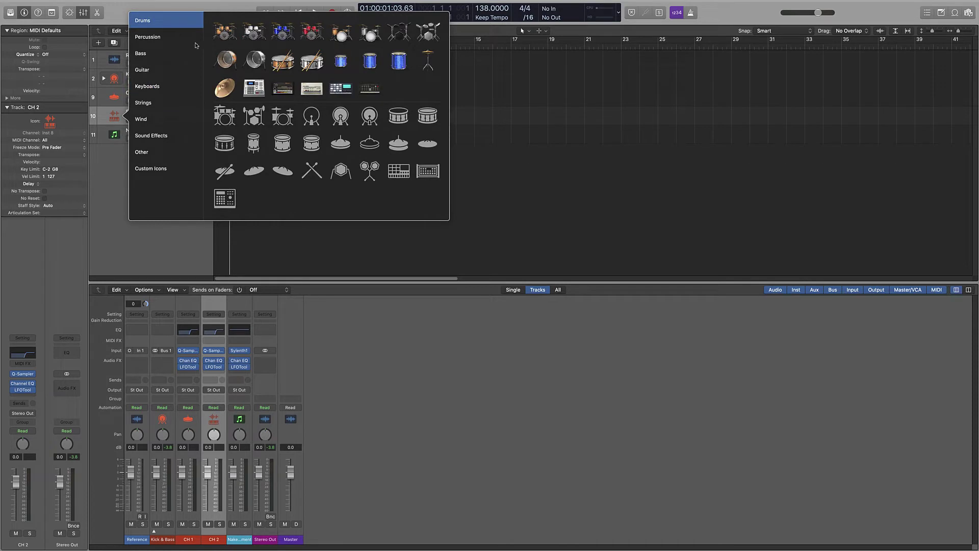
left_click(334, 142)
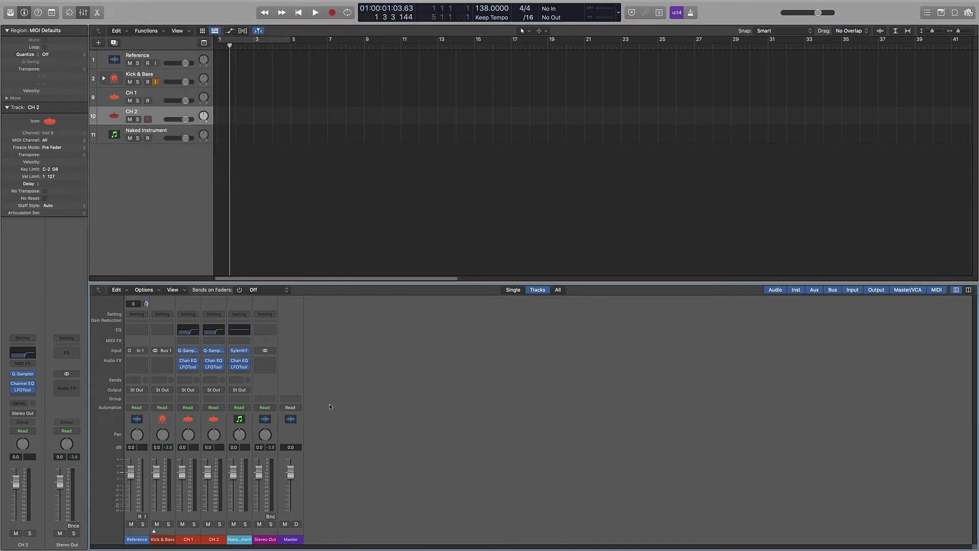
Duplicate the CH 2 track with its settings and name the copy OH 1.
key("super+d")
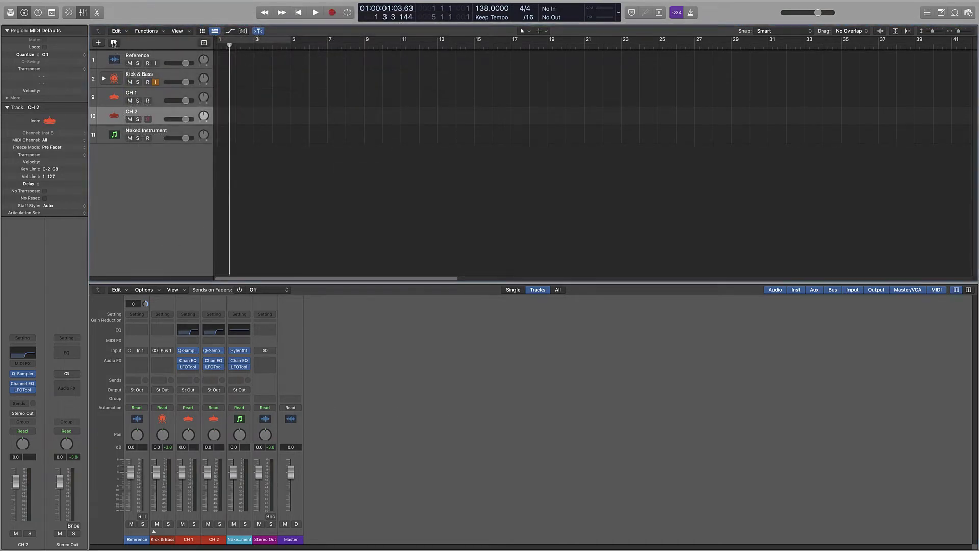
double_click(132, 131)
type("OH !")
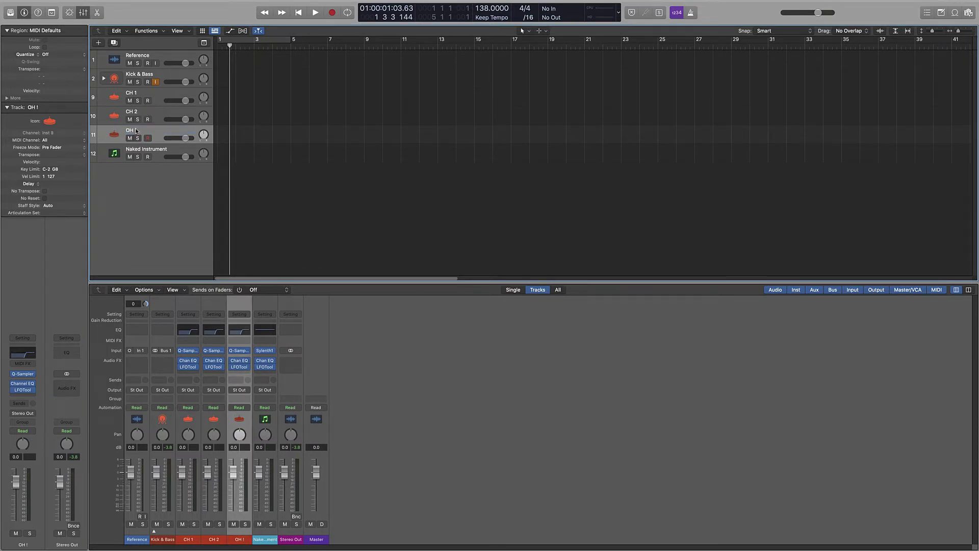
double_click(132, 130)
Insert a stereo SSLEQ (s) with the Hi Hat preset after LFOTool on OH 1 and bypass it.
left_click(239, 373)
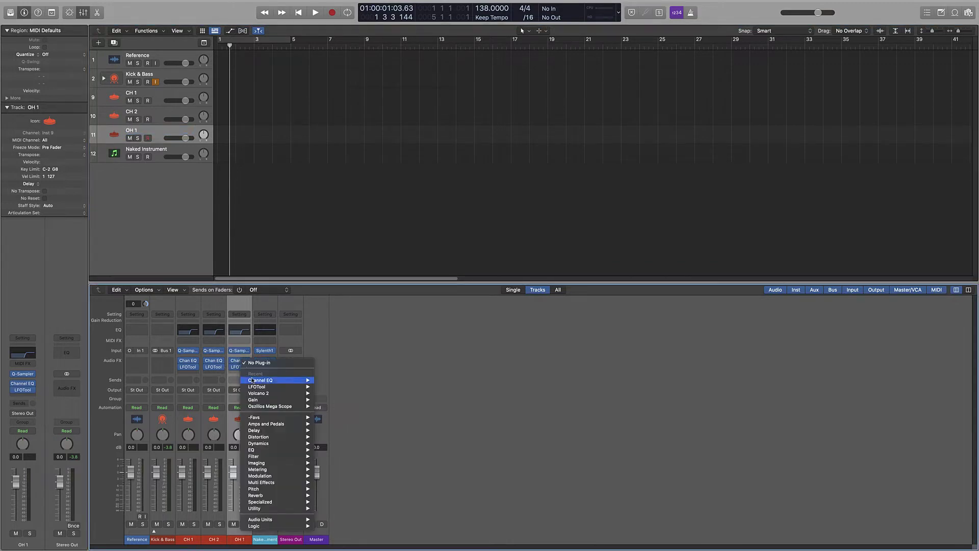
mouse_move(283, 476)
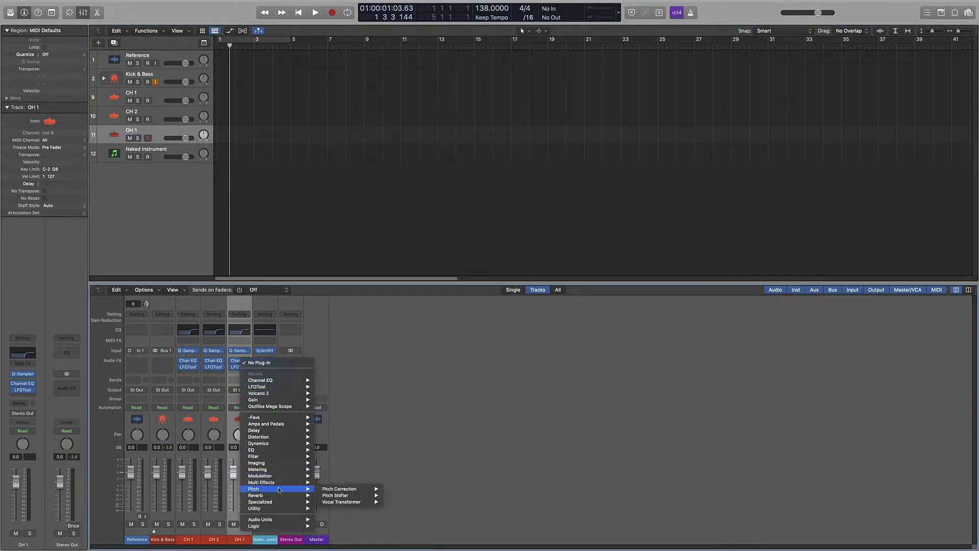
mouse_move(279, 458)
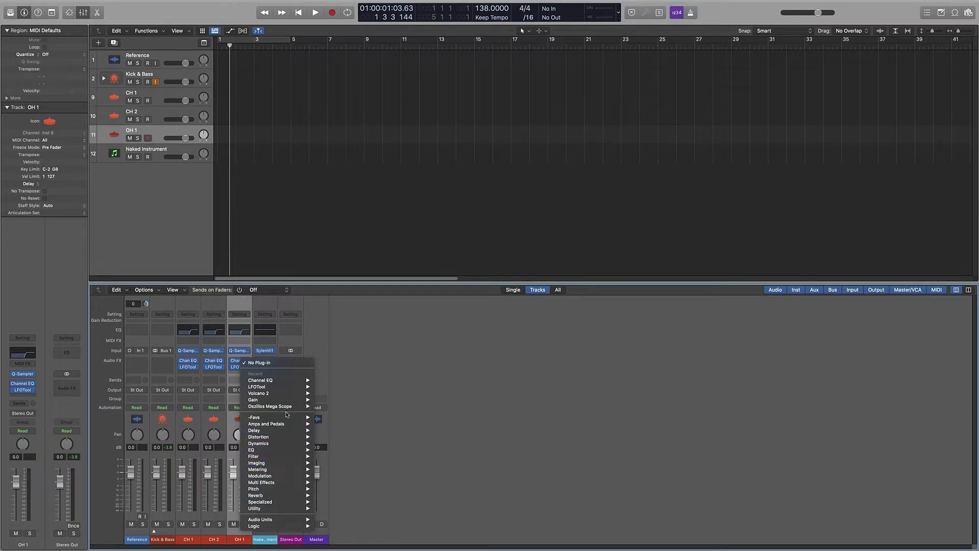
mouse_move(289, 418)
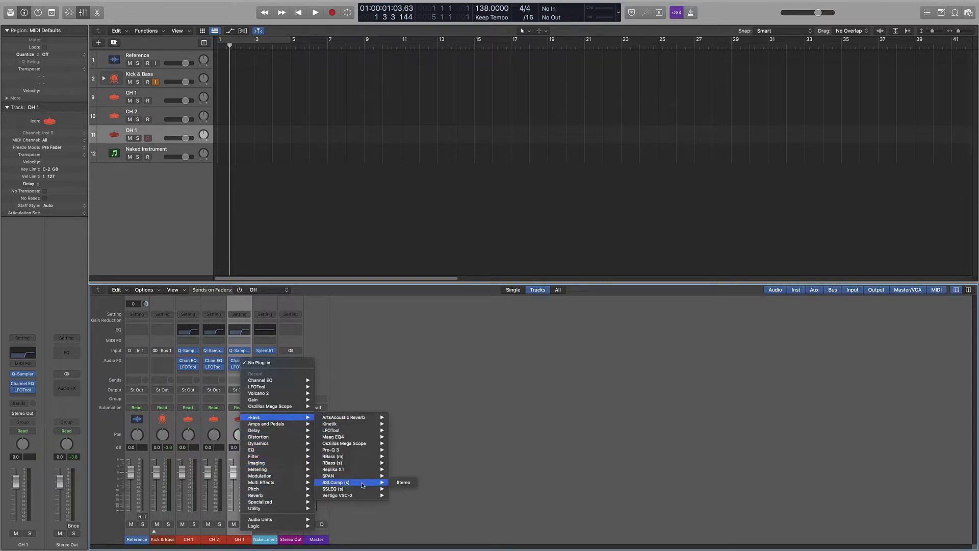
mouse_move(366, 489)
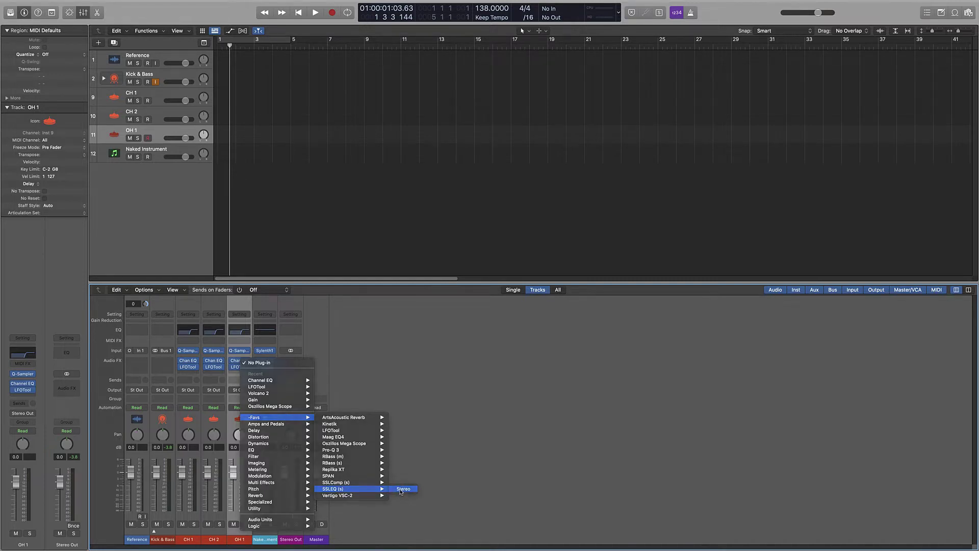
left_click(400, 489)
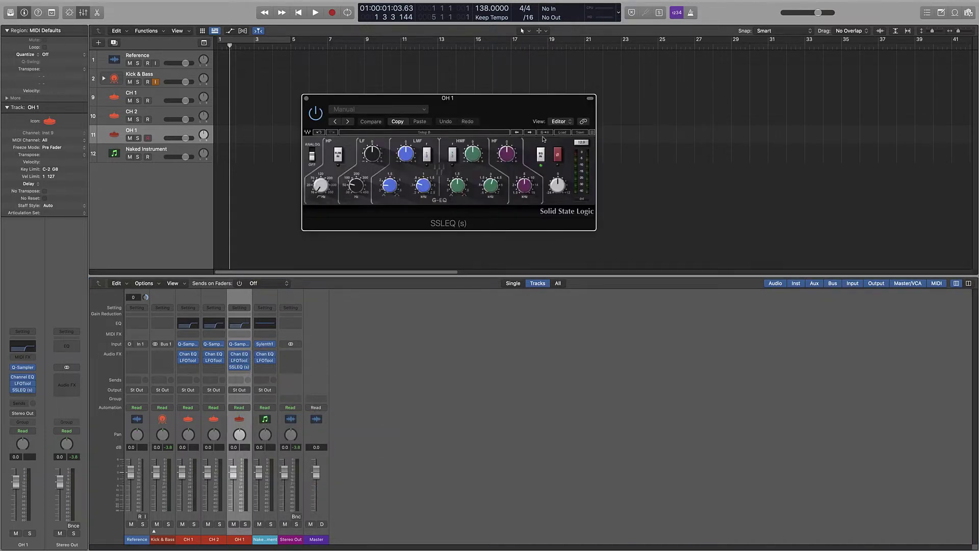
left_click(562, 132)
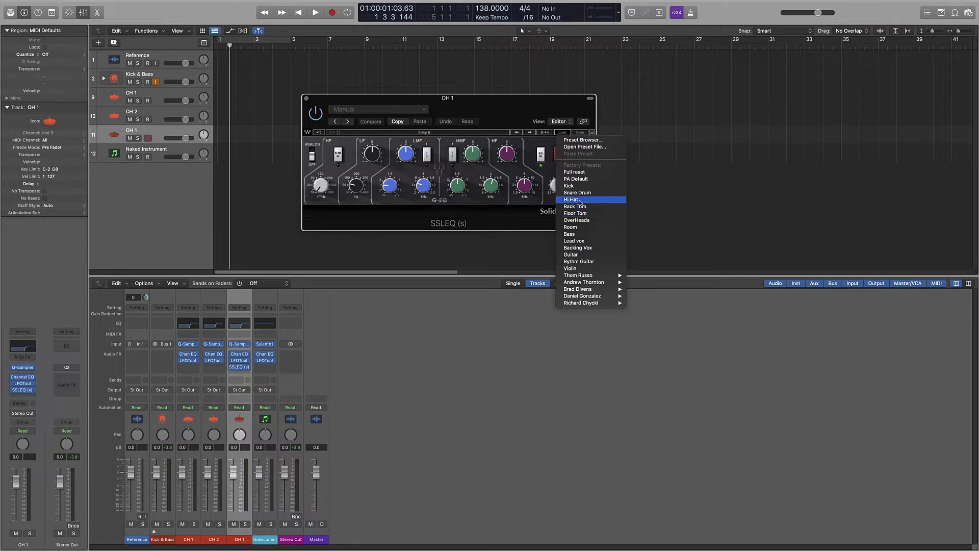
left_click(580, 204)
mouse_move(236, 369)
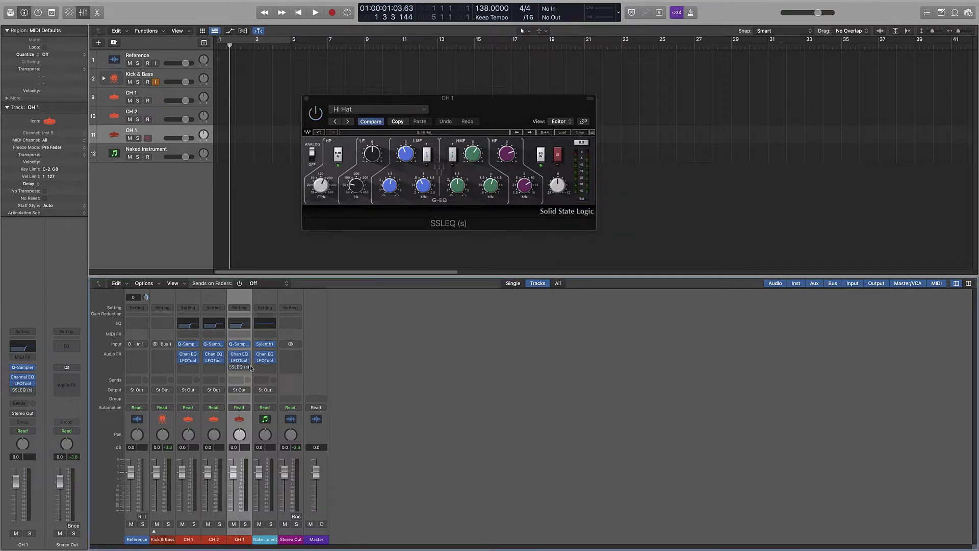
Remove LFOTool from the OH 1 channel, move the SSLEQ (s) directly after Channel EQ, and leave it bypassed.
left_click(248, 367)
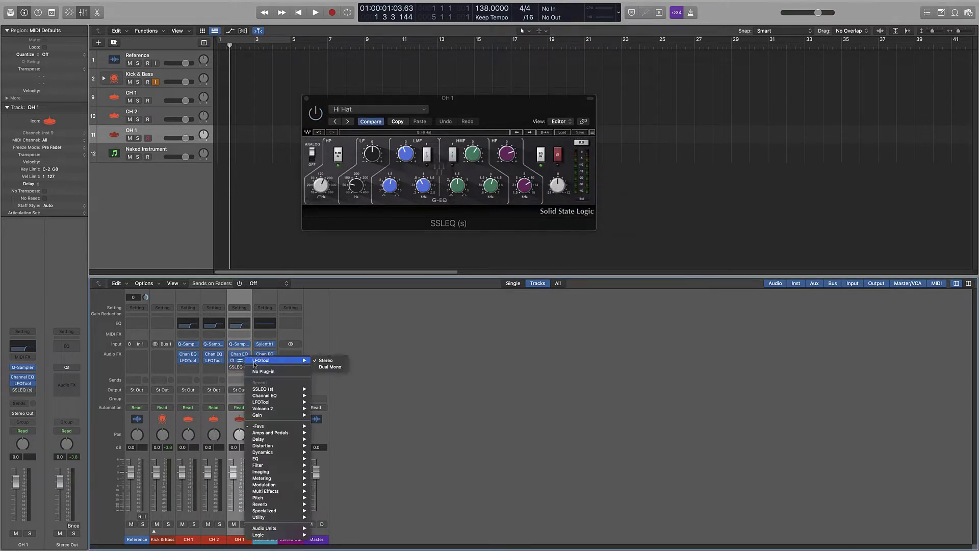
left_click(292, 375)
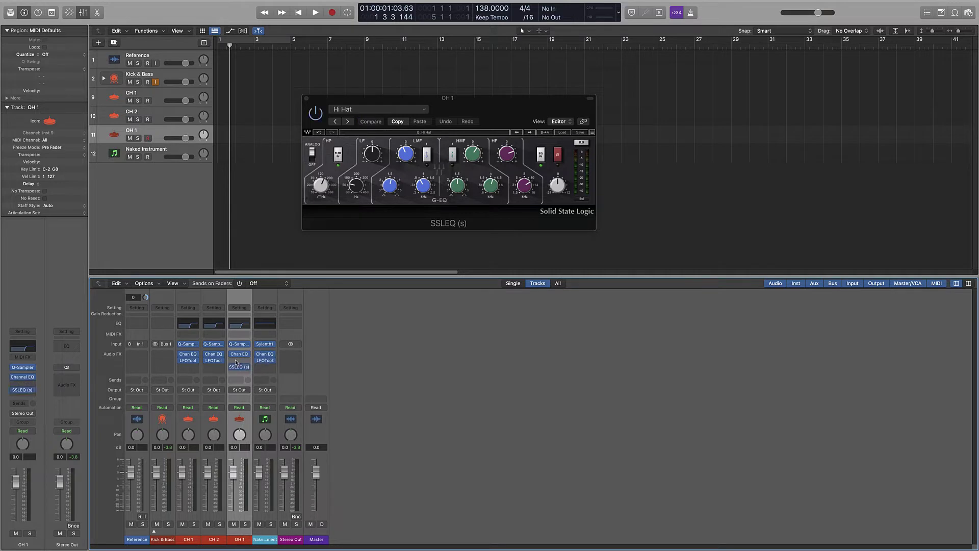
left_click_drag(237, 367, 238, 360)
left_click(240, 367)
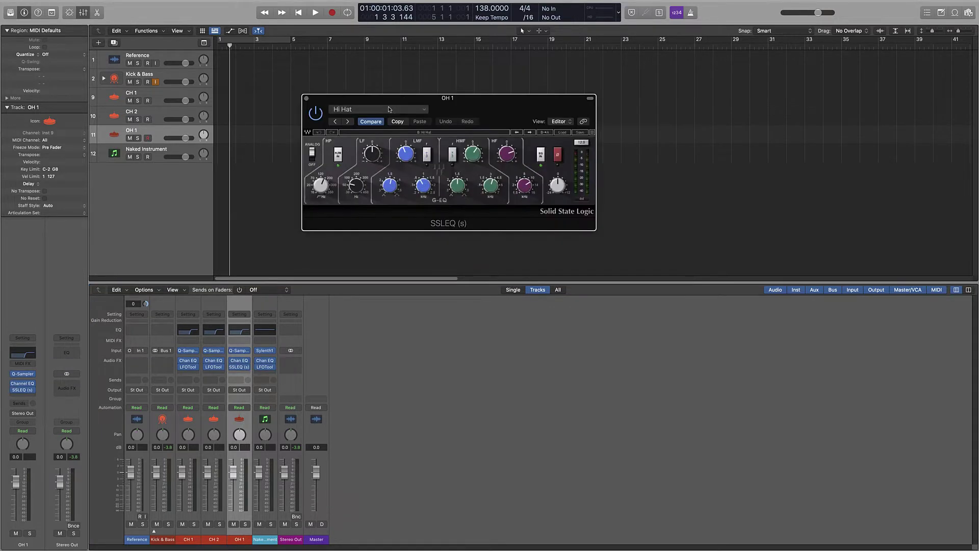
left_click(305, 98)
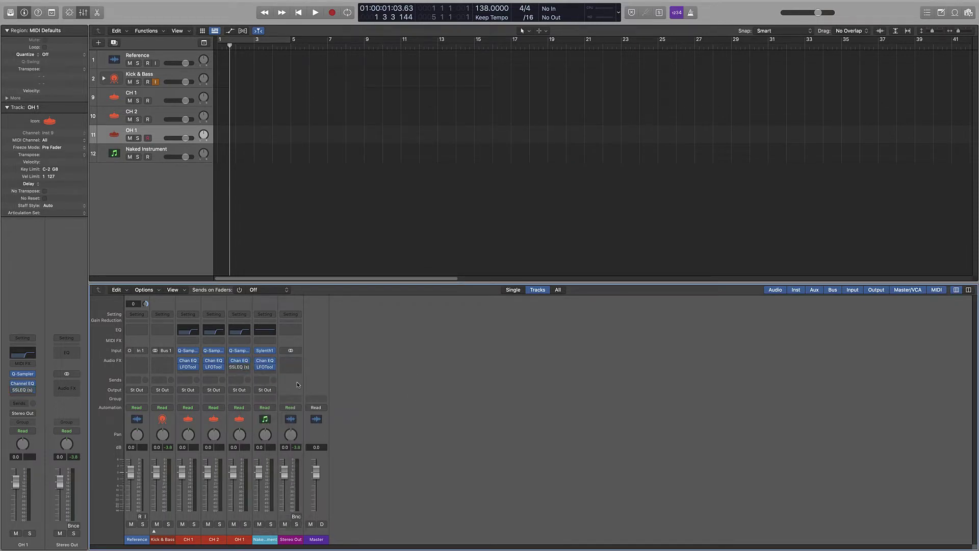
Lower the low-cut frequency in OH 1's Channel EQ to about 129 Hz.
left_click(238, 353)
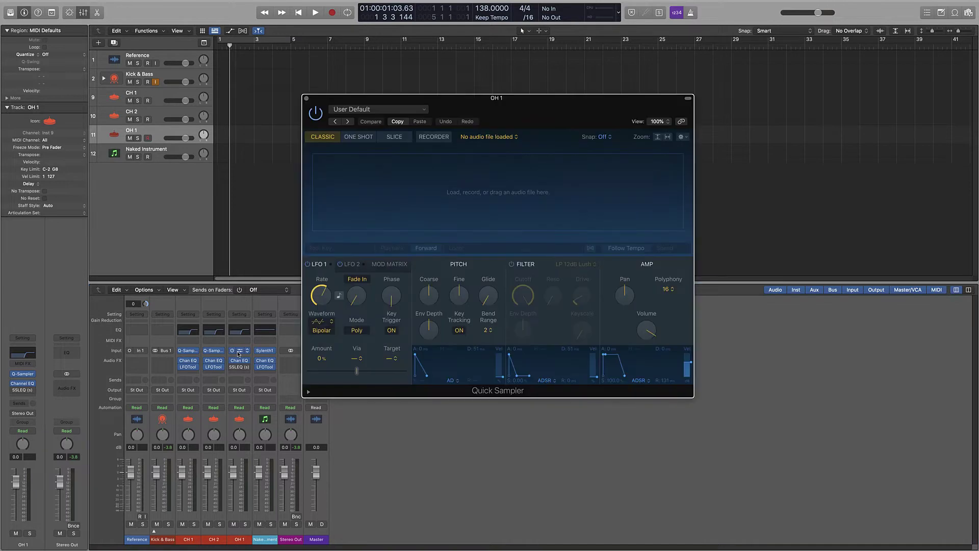
left_click(238, 353)
left_click(244, 337)
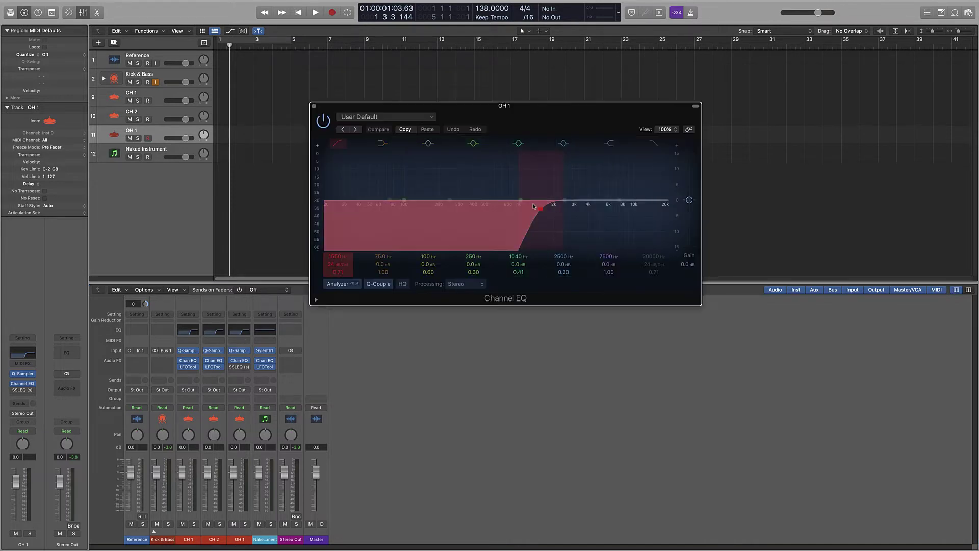
left_click(465, 195)
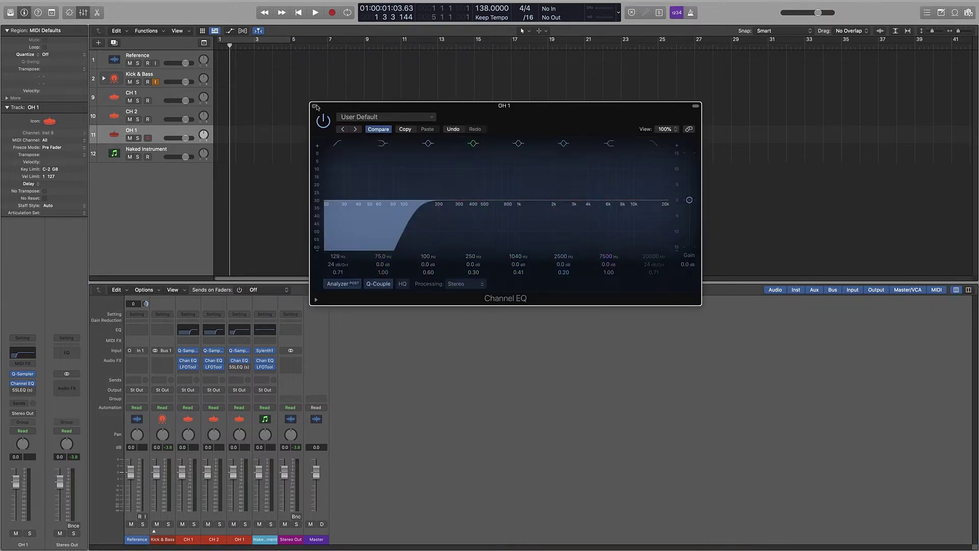
left_click(315, 106)
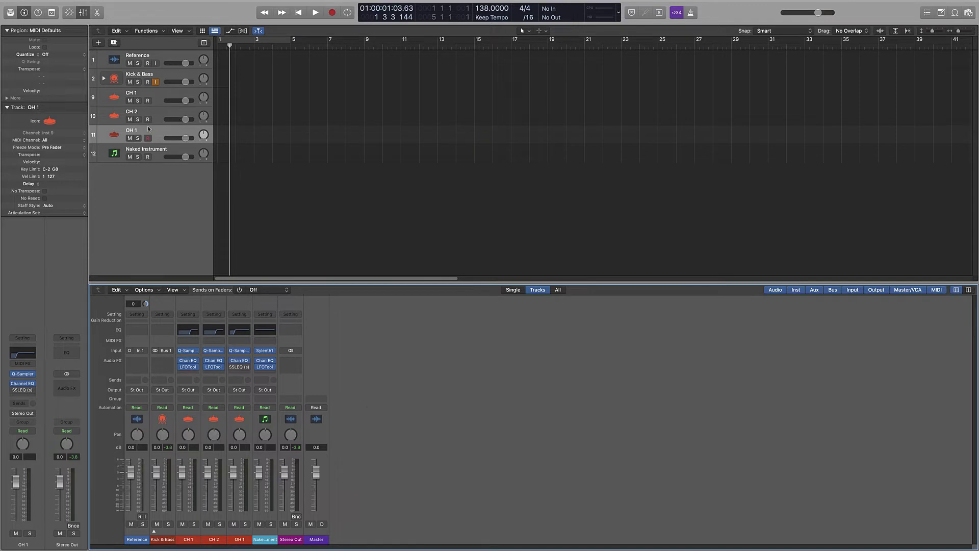
Duplicate the OH 1 track with its settings, name the copy Clap, and assign it the hand icon from Percussion.
left_click(114, 43)
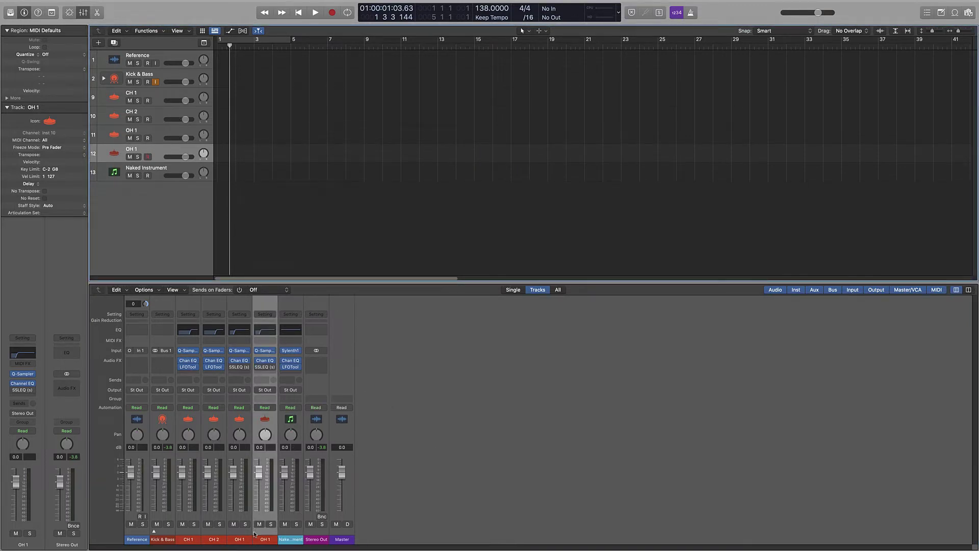
double_click(132, 149)
left_click(114, 153)
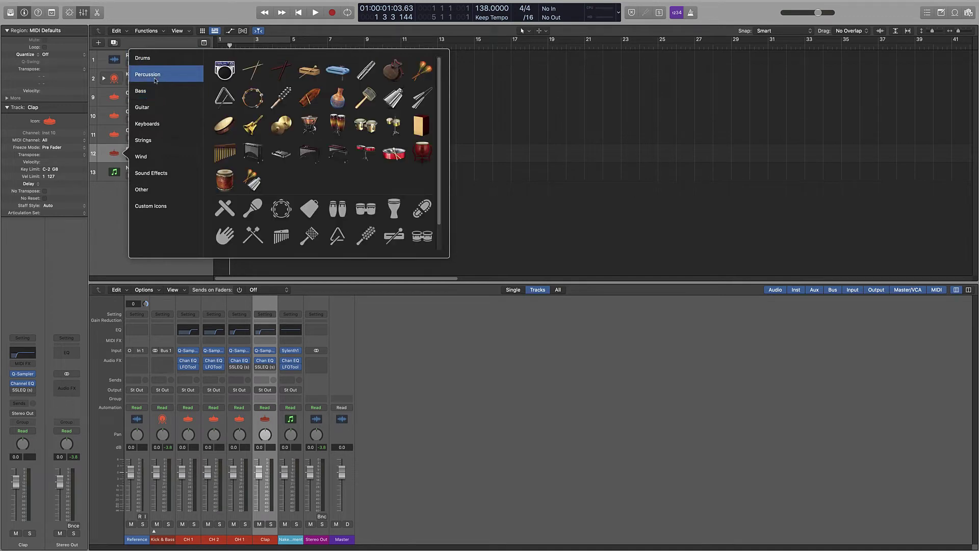
left_click(225, 234)
Replace the SSLEQ (s) on the Clap channel with a stereo LFOTool from the favourites.
left_click(272, 367)
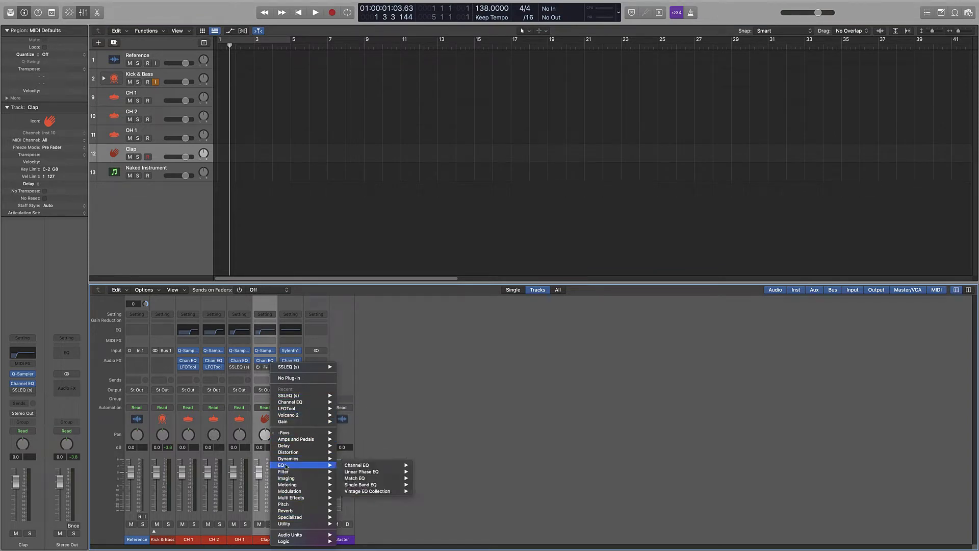
mouse_move(288, 434)
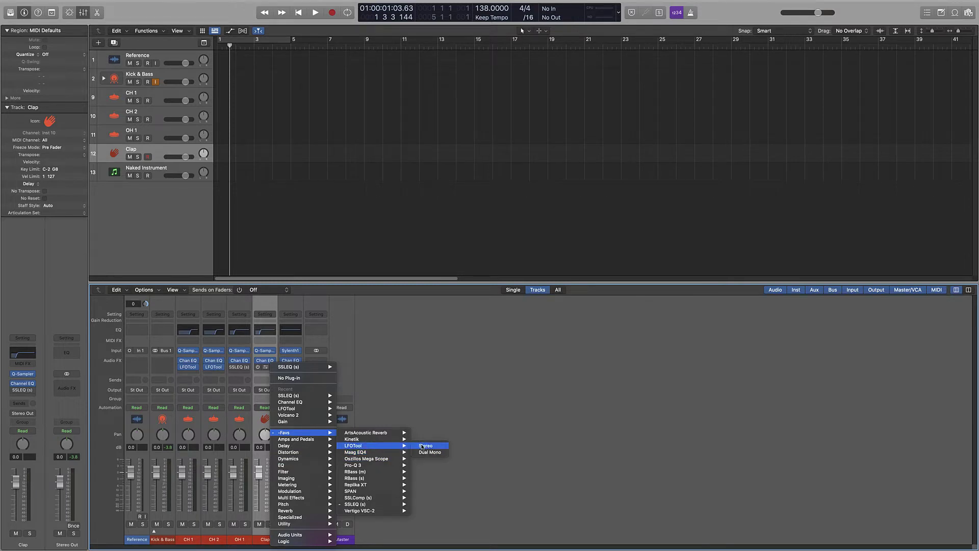
left_click(428, 447)
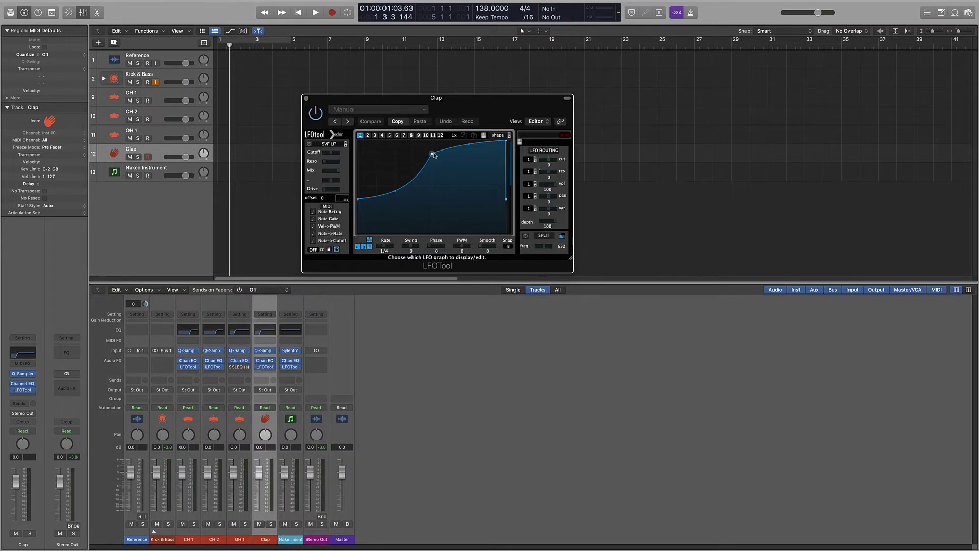
Reshape Clap's LFOTool curve to reach full level early from a slightly lower start point, and bypass the plug-in.
left_click_drag(433, 154, 377, 135)
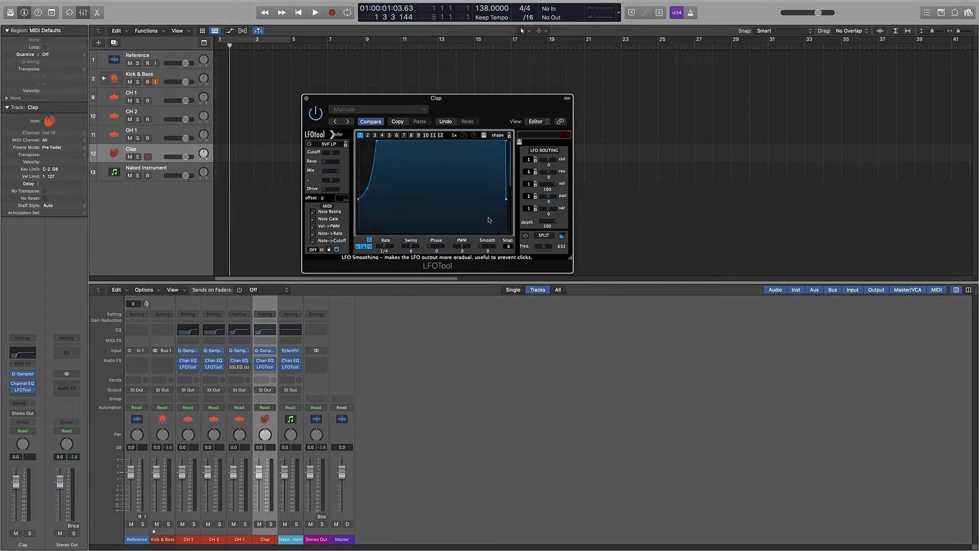
left_click_drag(360, 201, 361, 208)
left_click(526, 393)
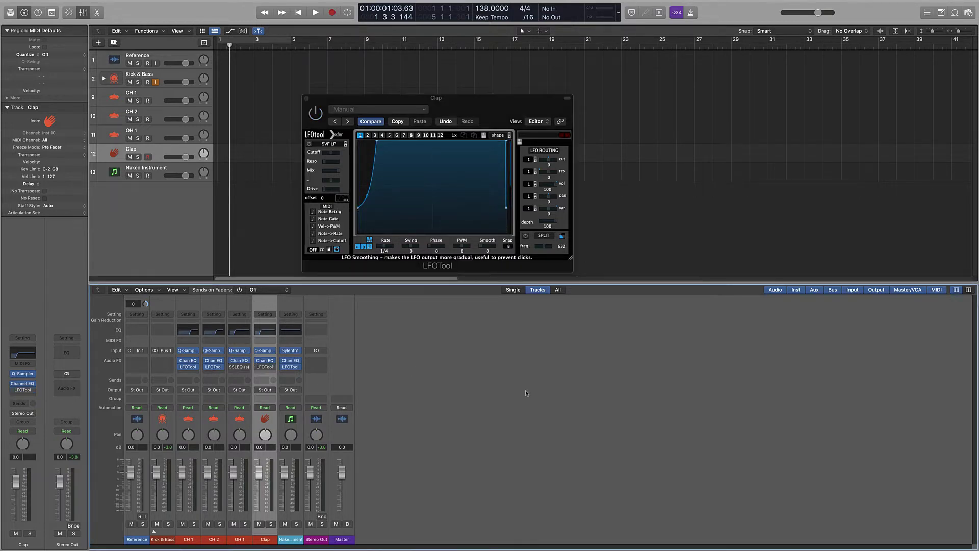
left_click(265, 330)
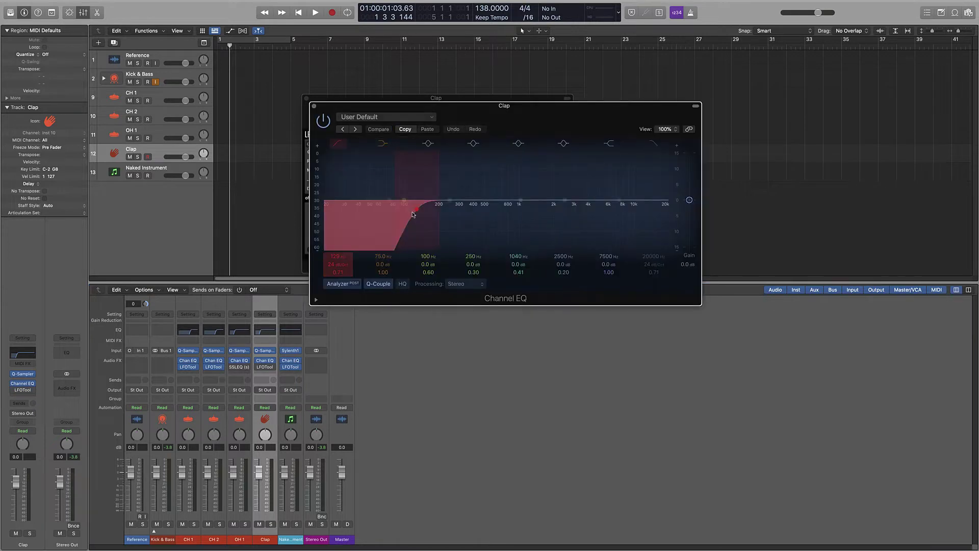
left_click(314, 105)
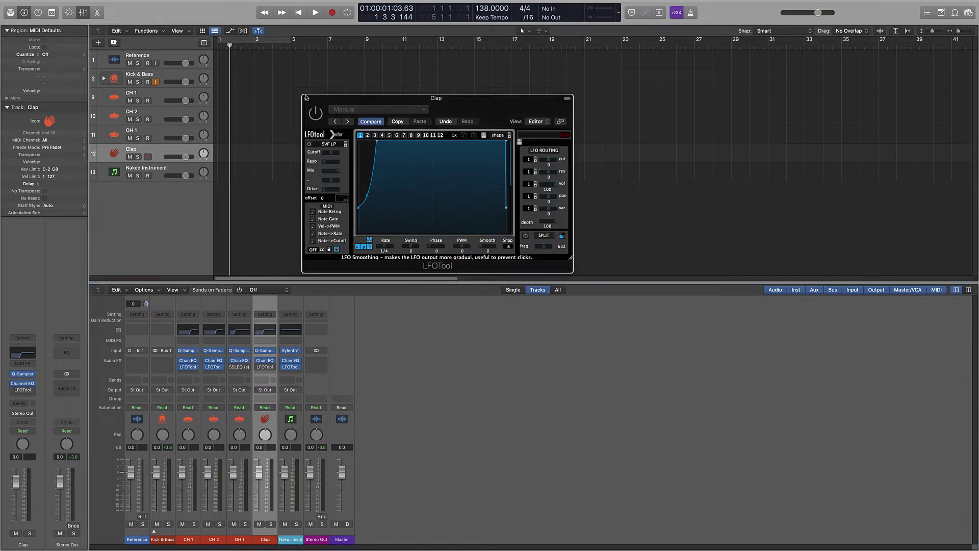
left_click(305, 98)
left_click(458, 504)
left_click(132, 200)
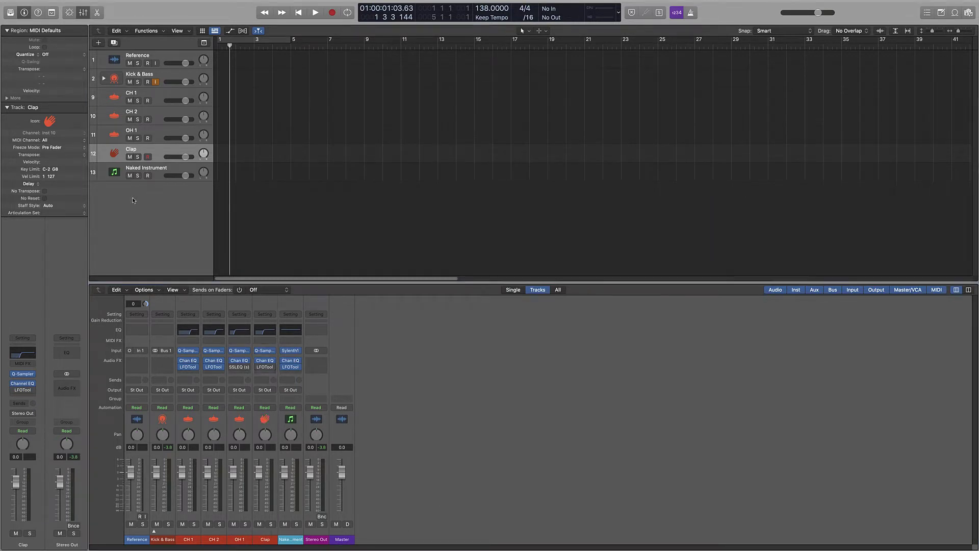
Duplicate the OH 1 track with its settings, placing the copy above Clap.
left_click(160, 95)
key("Down")
key("Down")
key("Down")
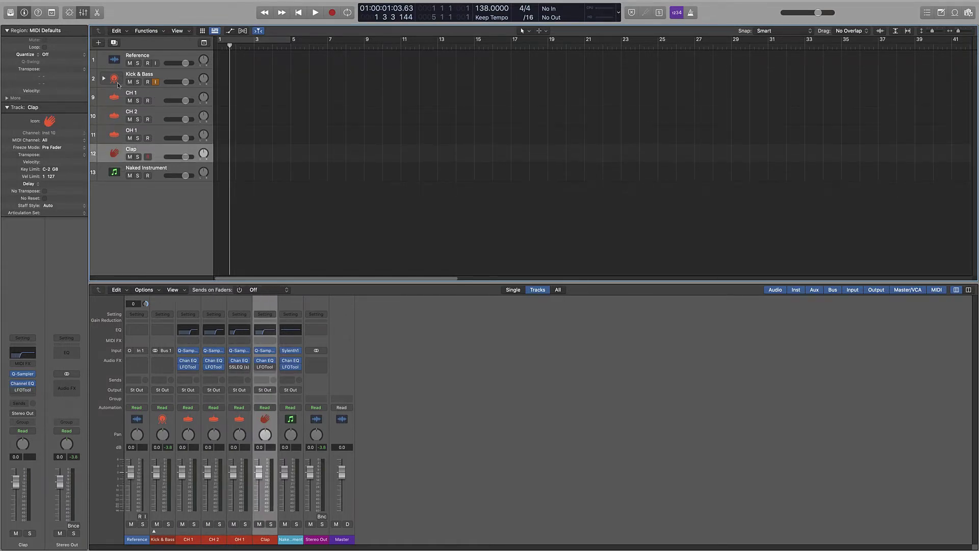
key("Up")
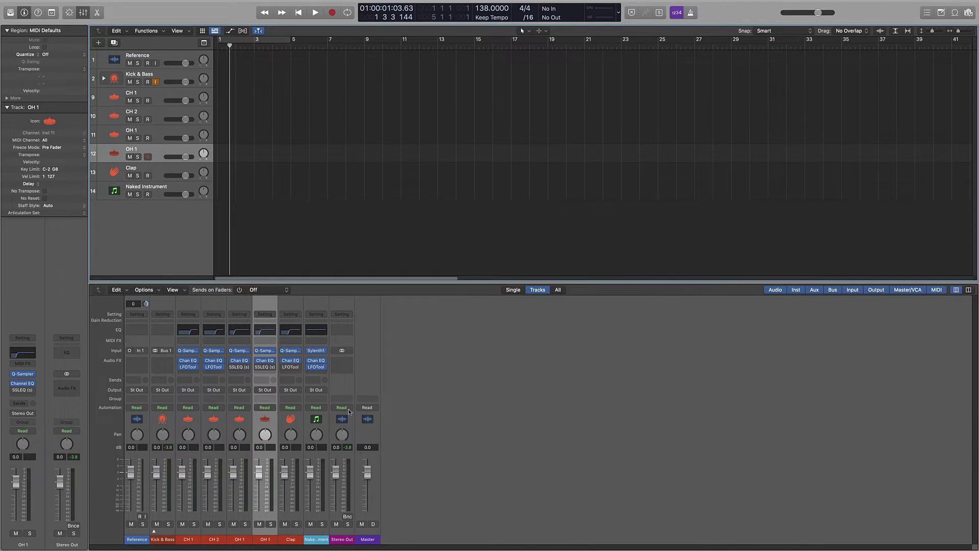
Replace the SSLEQ (s) on the OH 1 copy with a stereo LFOTool, raise its curve's middle point to the maximum, and bypass it.
left_click(271, 366)
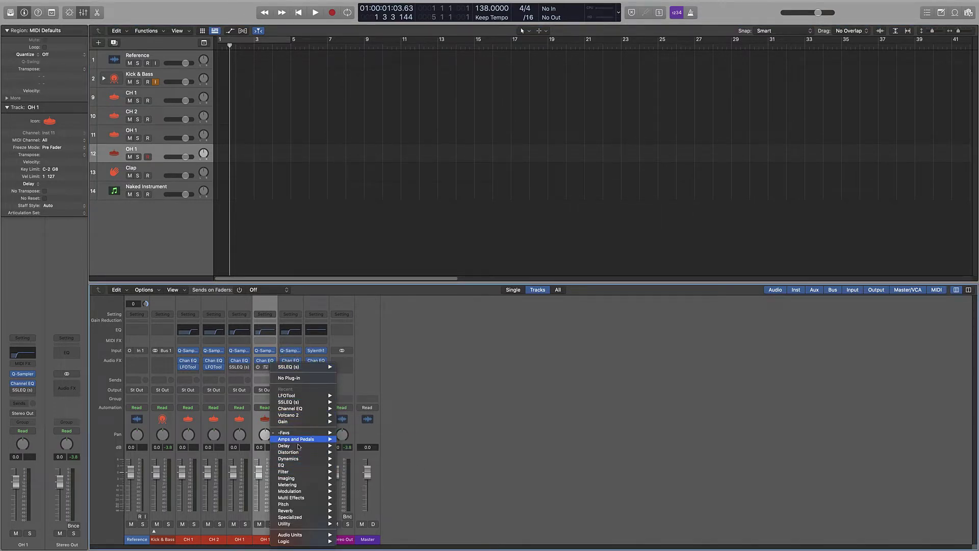
mouse_move(305, 433)
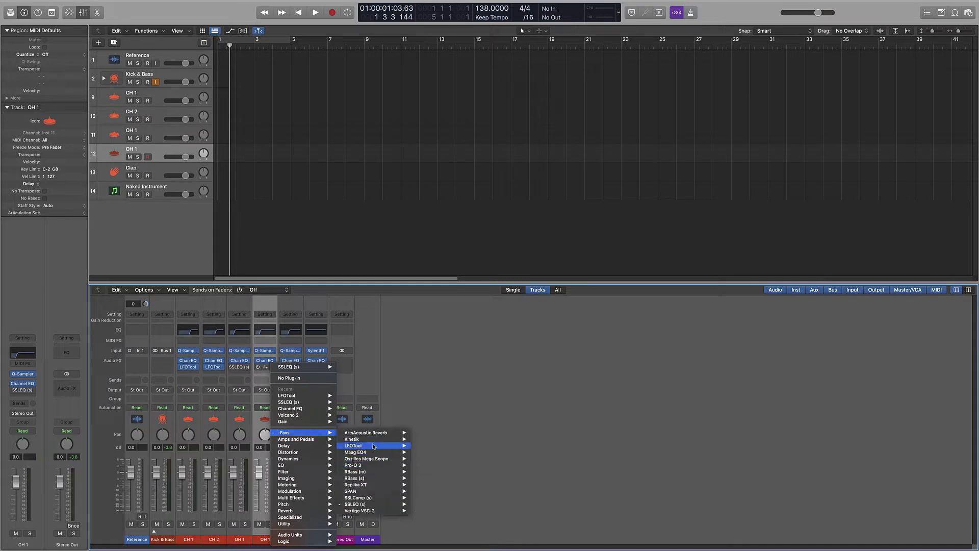
mouse_move(374, 446)
left_click(423, 446)
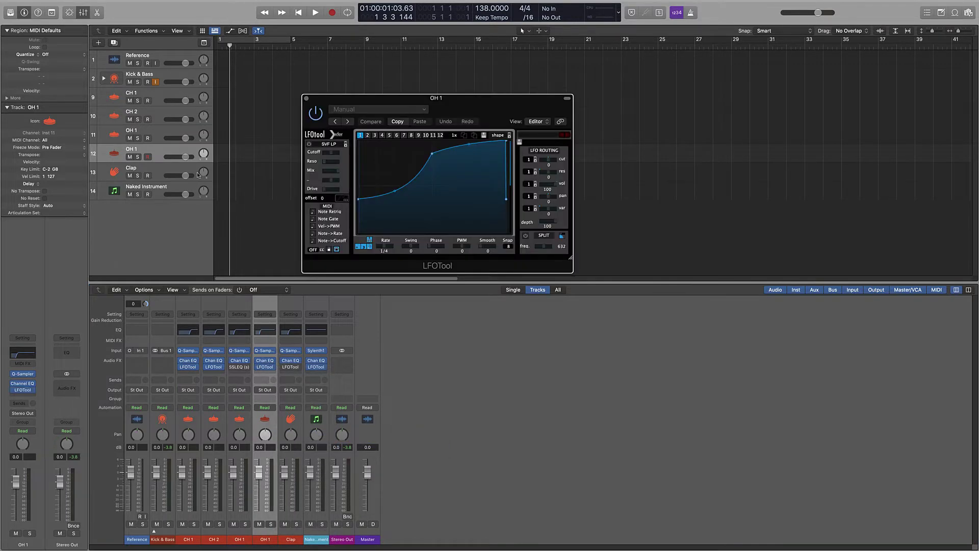
left_click_drag(432, 153, 426, 140)
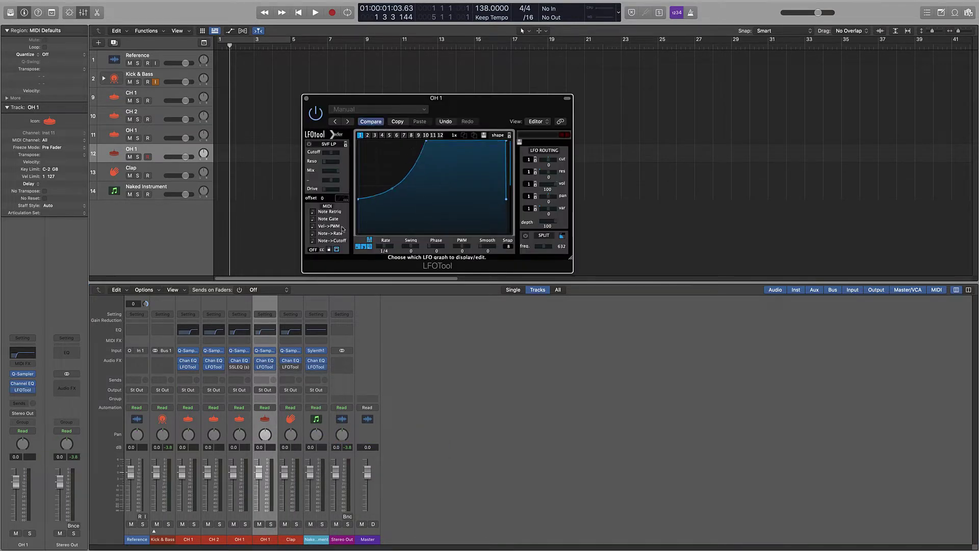
left_click(258, 368)
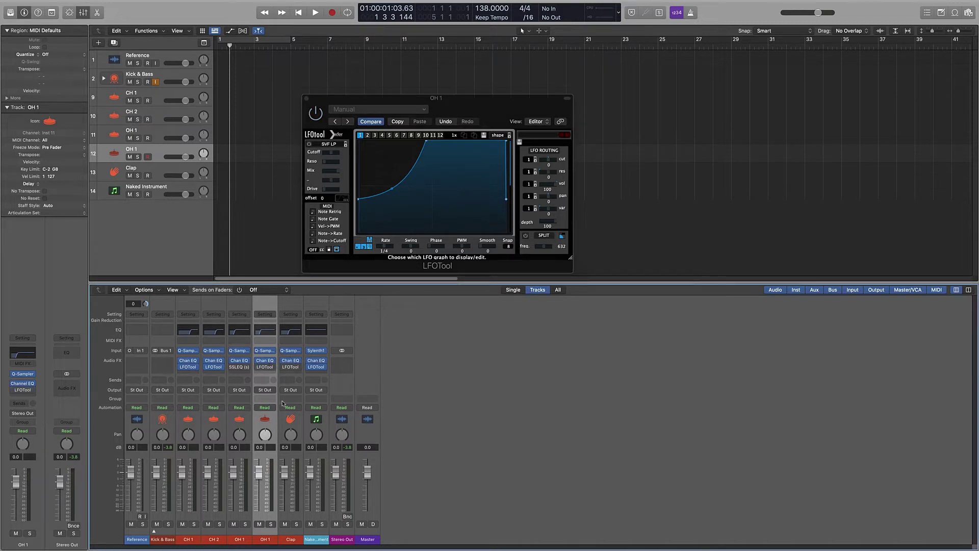
Rename the OH 1 copy as Ride 1 and assign it the tilted cymbal icon from the Drums category.
double_click(134, 147)
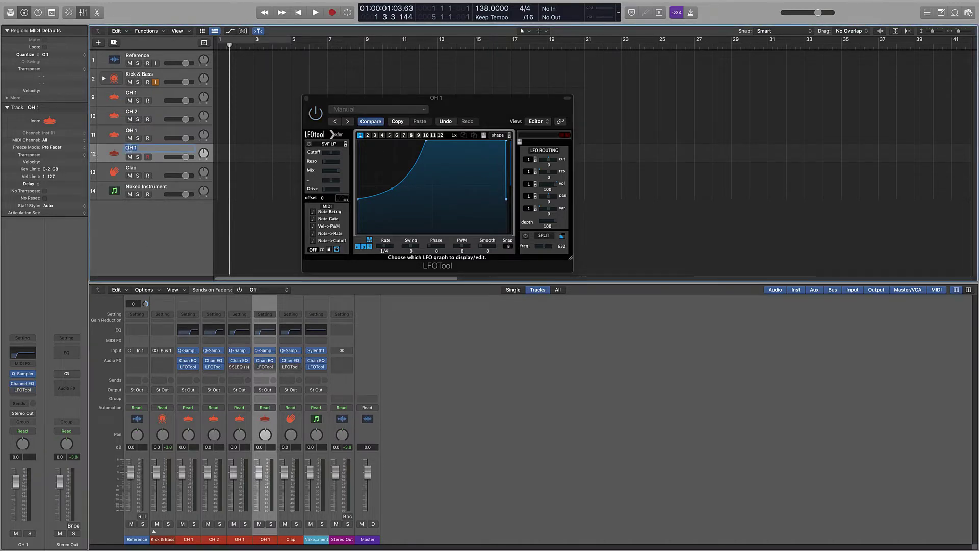
key("Return")
right_click(108, 145)
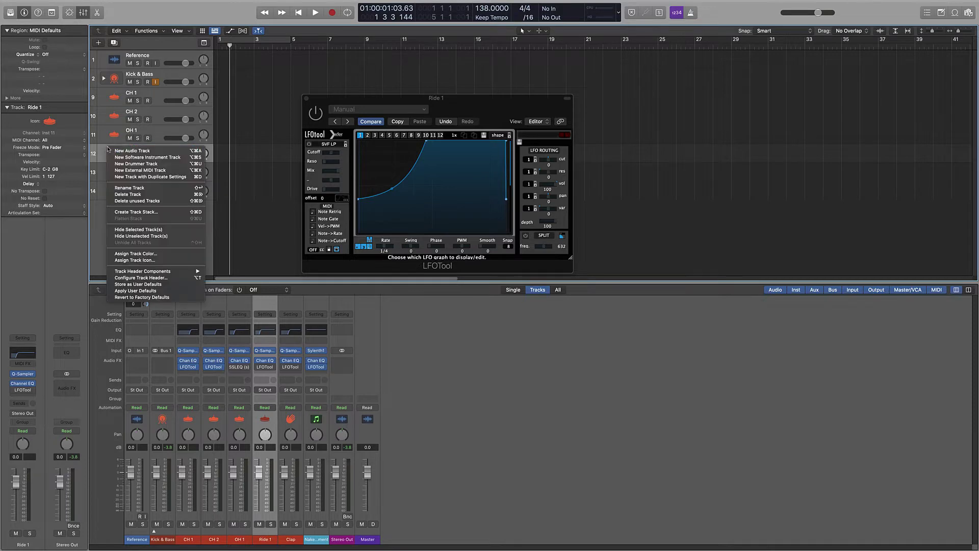
left_click(104, 153)
left_click(113, 158)
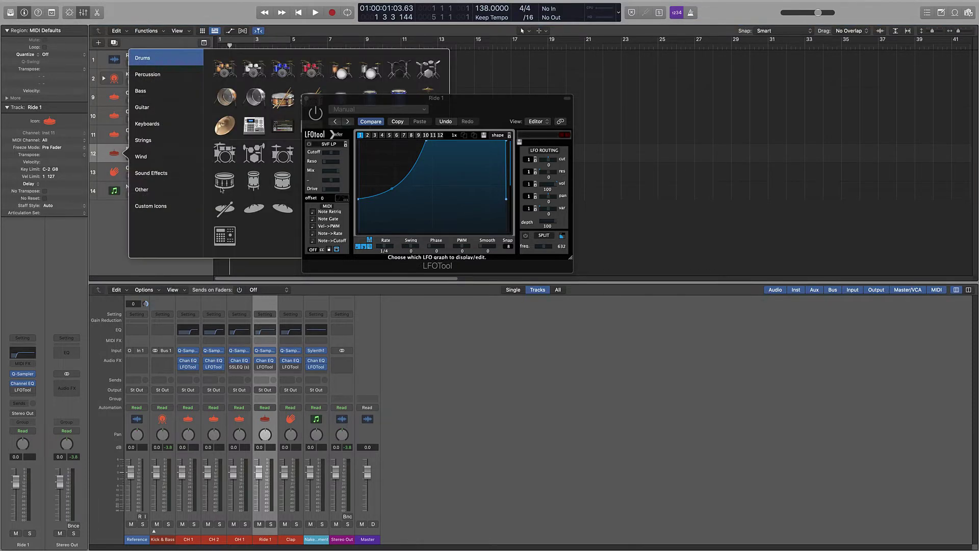
left_click(254, 209)
Close the LFOTool window and give the OH 1 track the outlined open hi-hat icon from the Drums category.
right_click(115, 135)
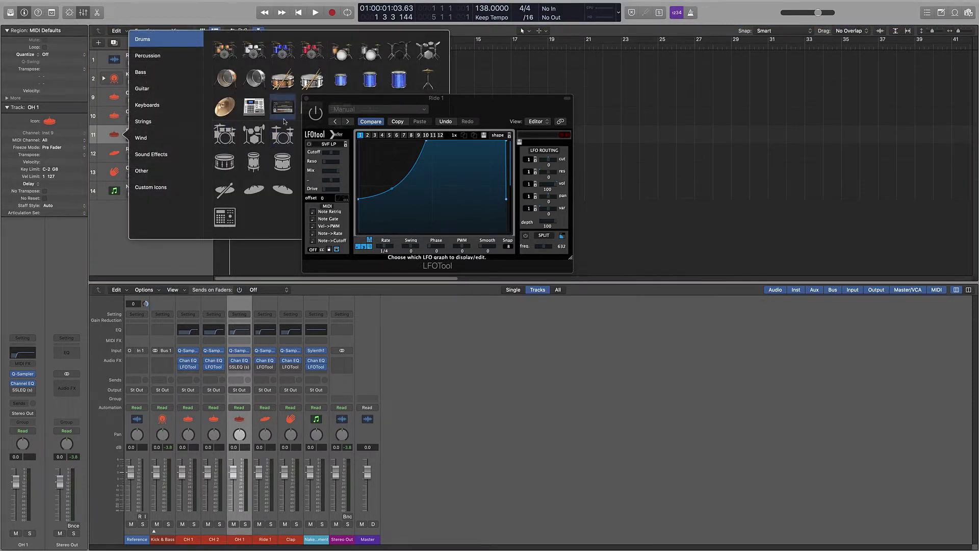
left_click(306, 98)
right_click(114, 134)
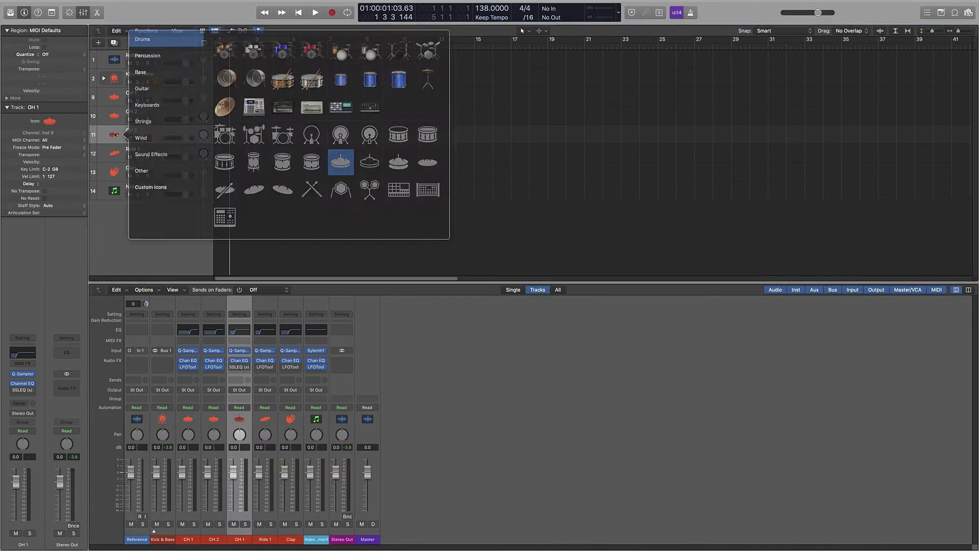
left_click(359, 167)
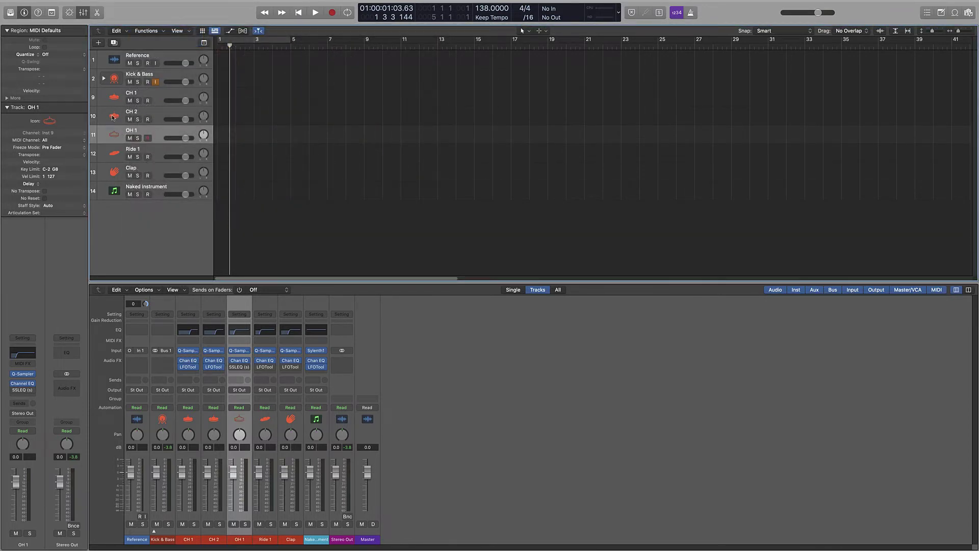
Change the Ride 1 track's icon to the flat single cymbal from the Drums category.
right_click(114, 153)
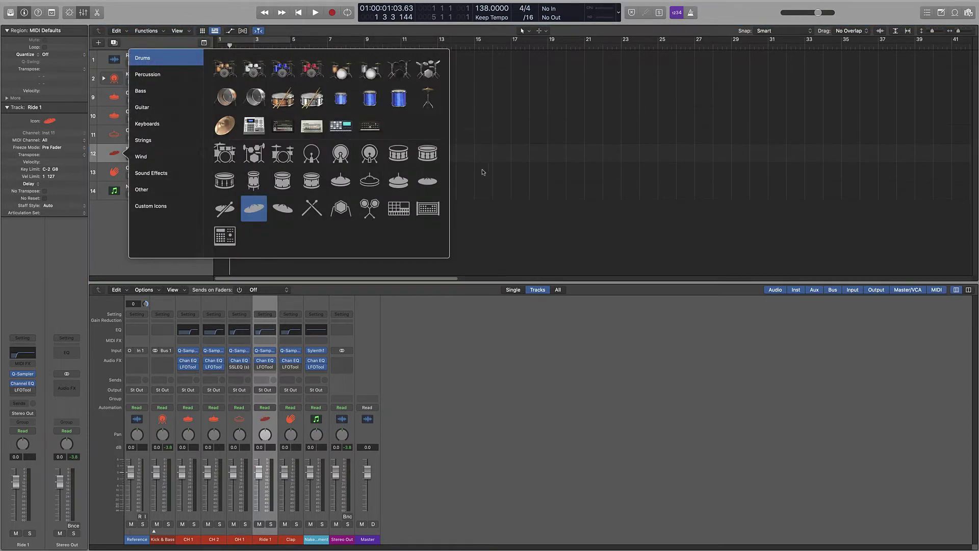
left_click(438, 179)
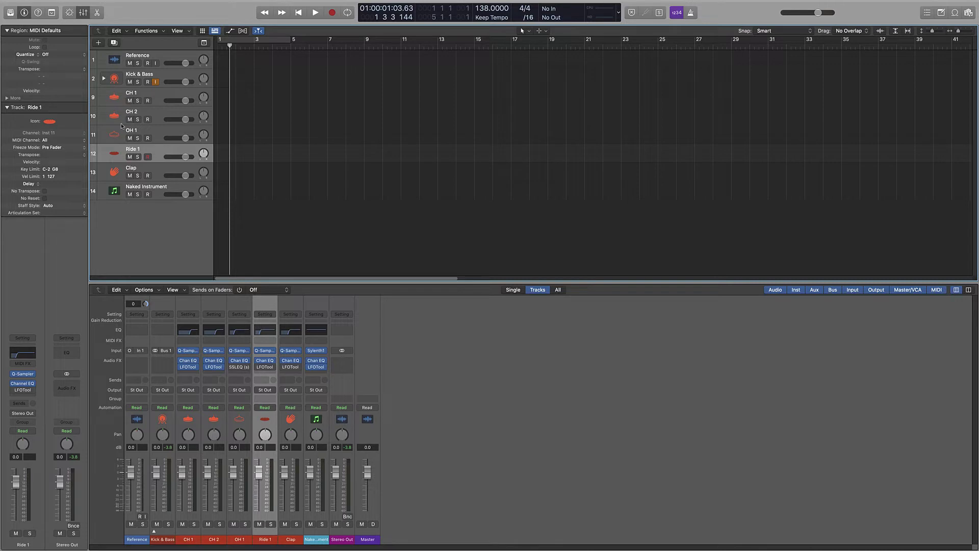
left_click(522, 441)
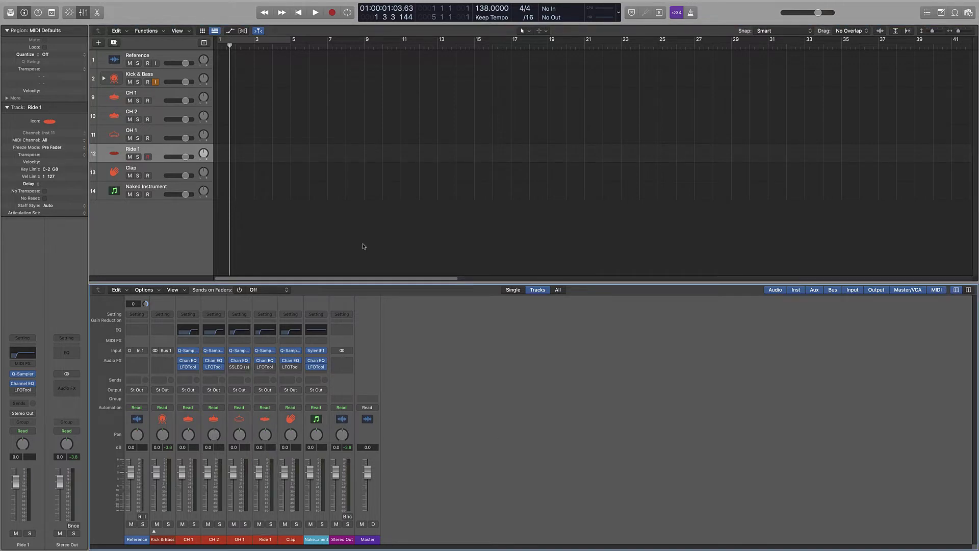
Group the tracks from CH 1 through Clap into a Summing Stack.
left_click(161, 161)
key("Down")
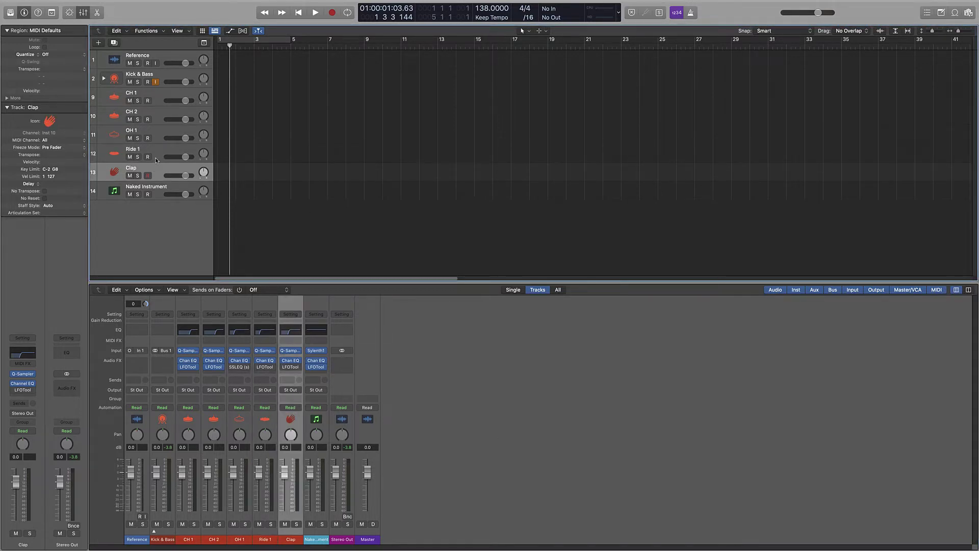
left_click(149, 94, "shift")
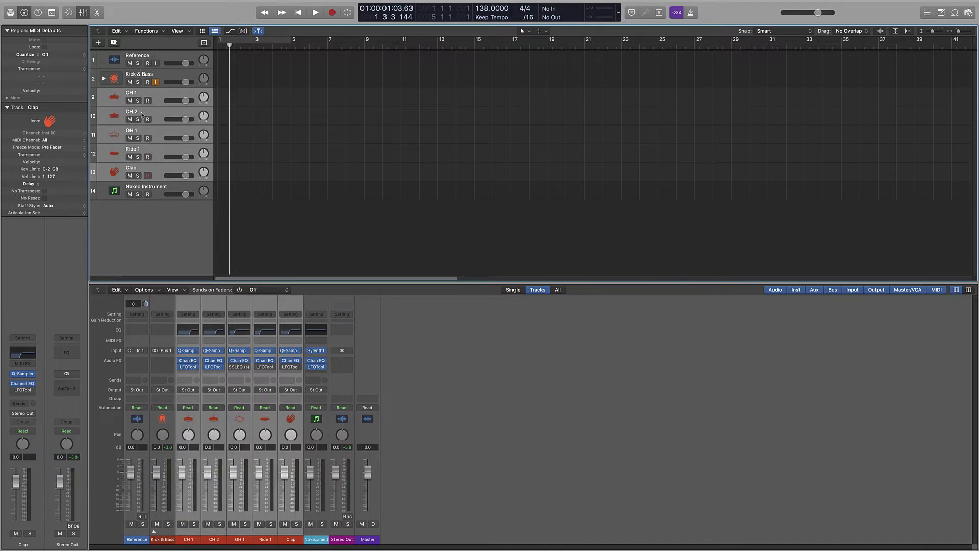
right_click(143, 96)
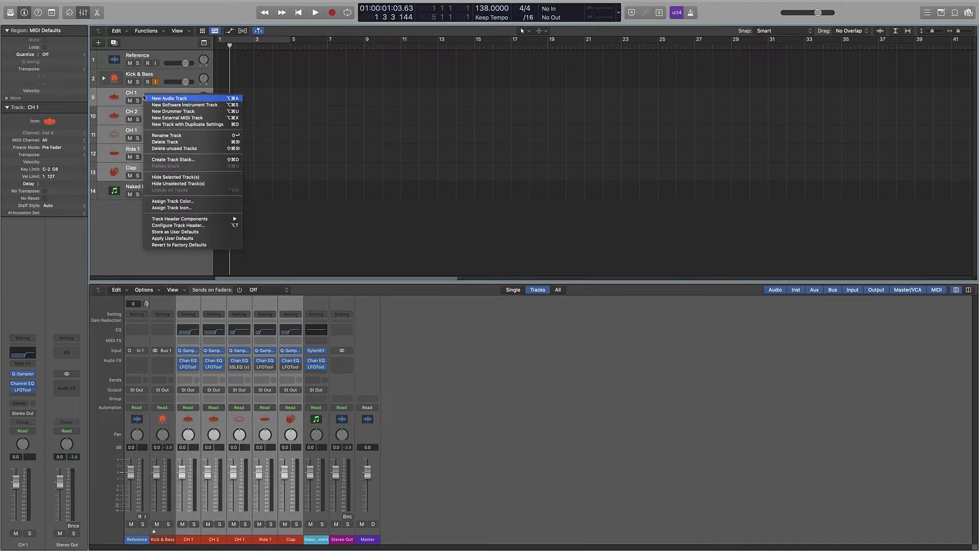
left_click(208, 163)
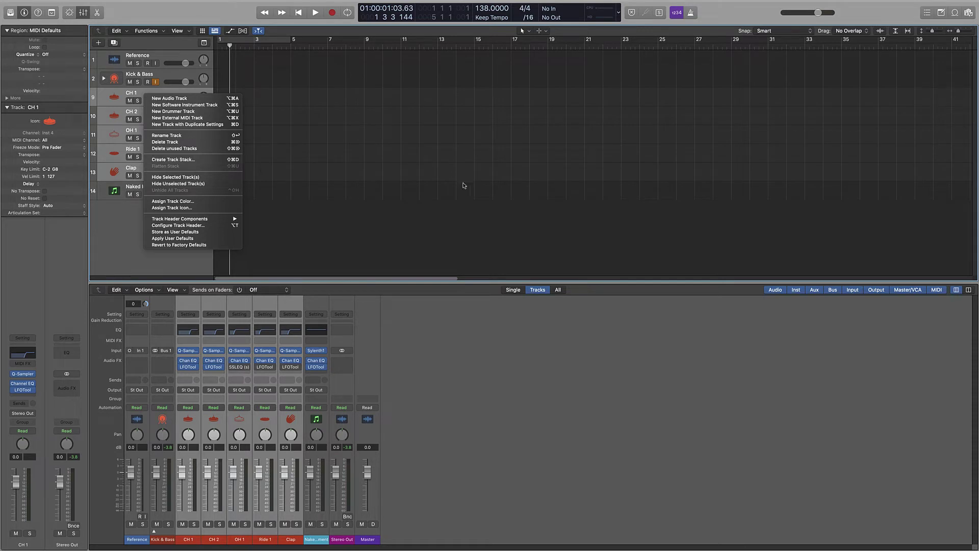
left_click(215, 159)
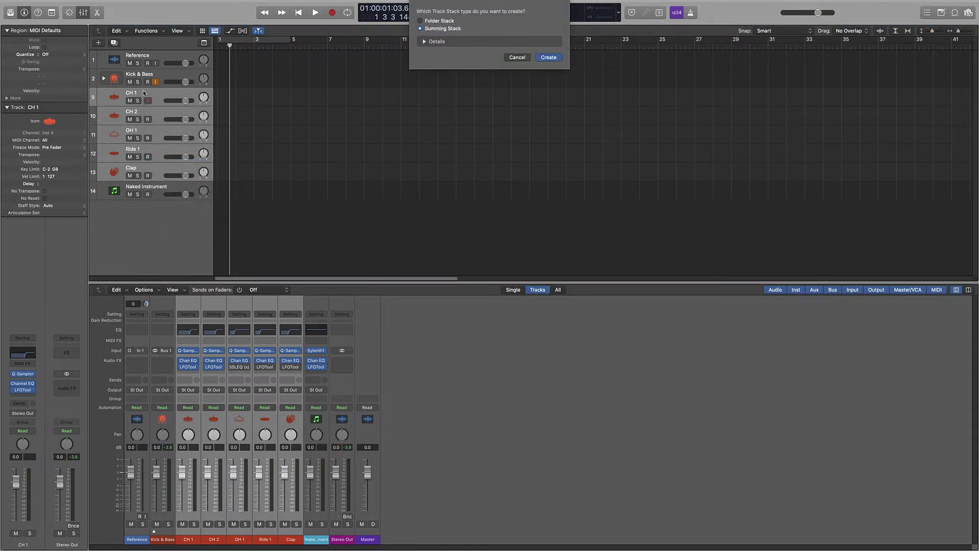
key("Return")
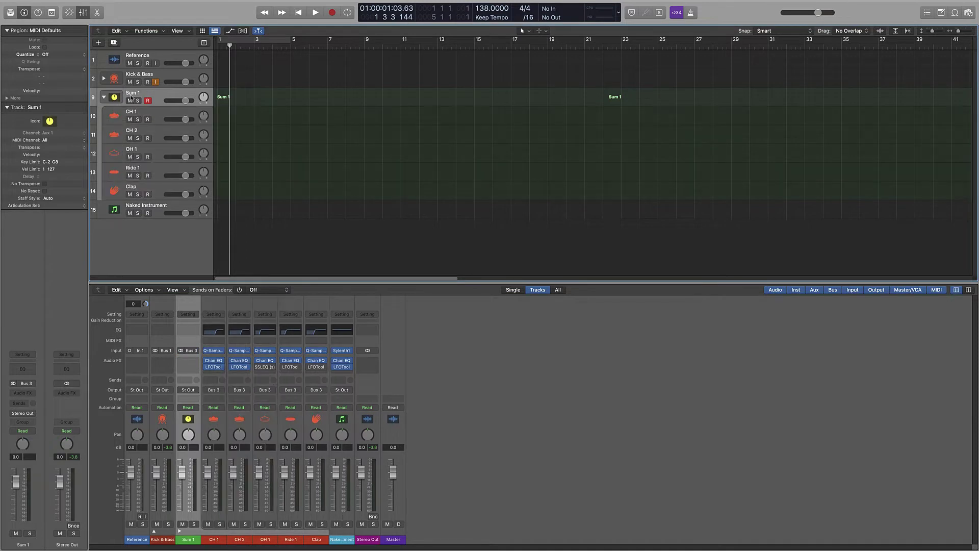
Rename the new summing stack as Percussion & Loops Bus.
double_click(133, 94)
type("Percussion & Loops Bus")
key("Return")
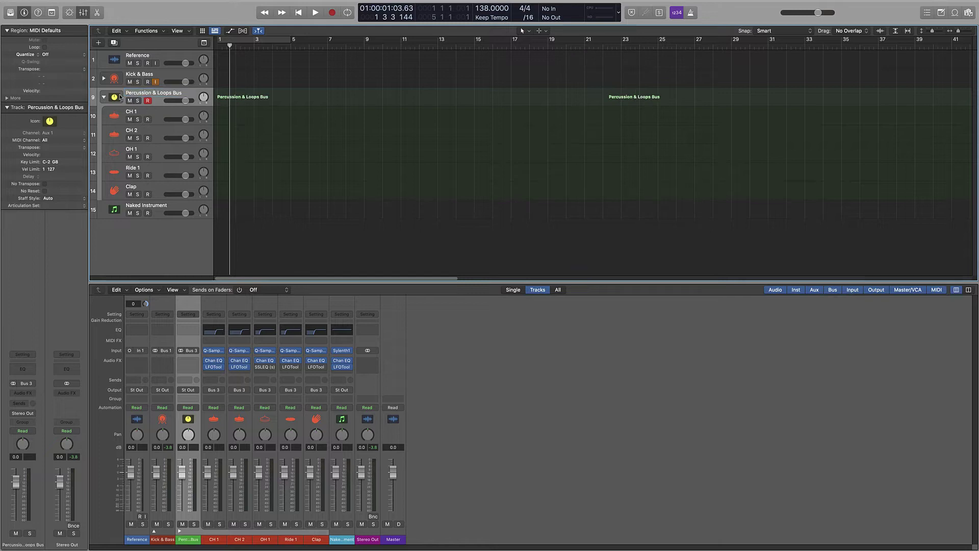
Give the summing stack the waveform-over-keys icon from the Keyboards category, and check the stack by collapsing and re-expanding it.
left_click(120, 96)
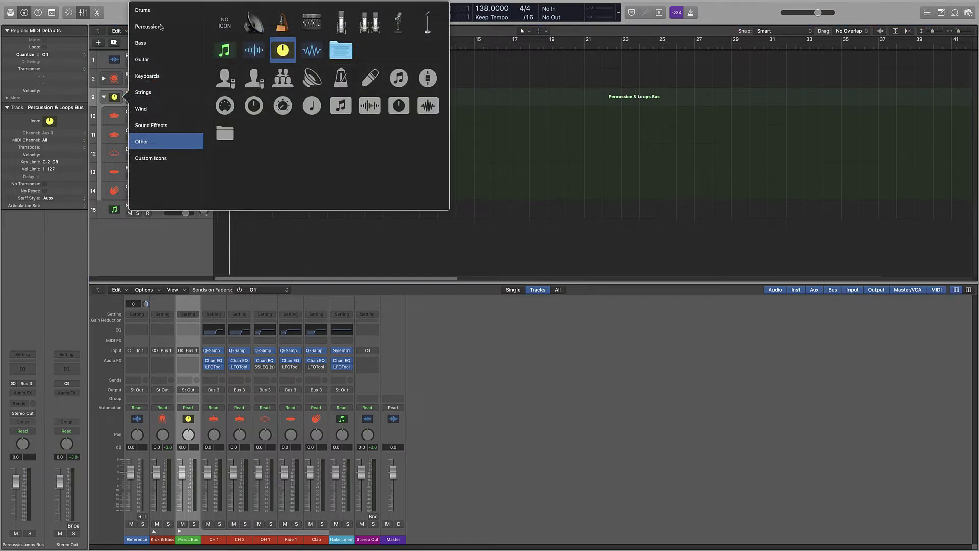
left_click(159, 27)
left_click(144, 44)
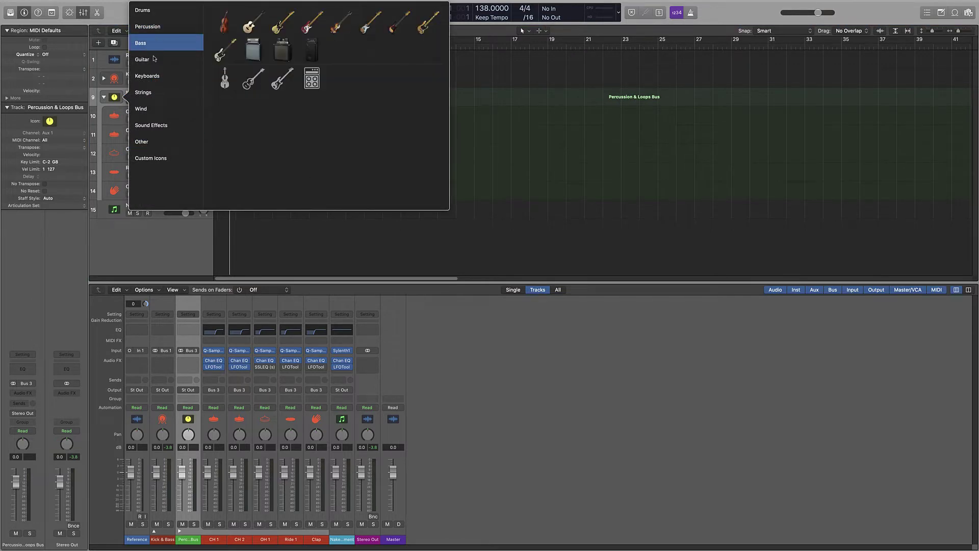
left_click(153, 59)
left_click(155, 75)
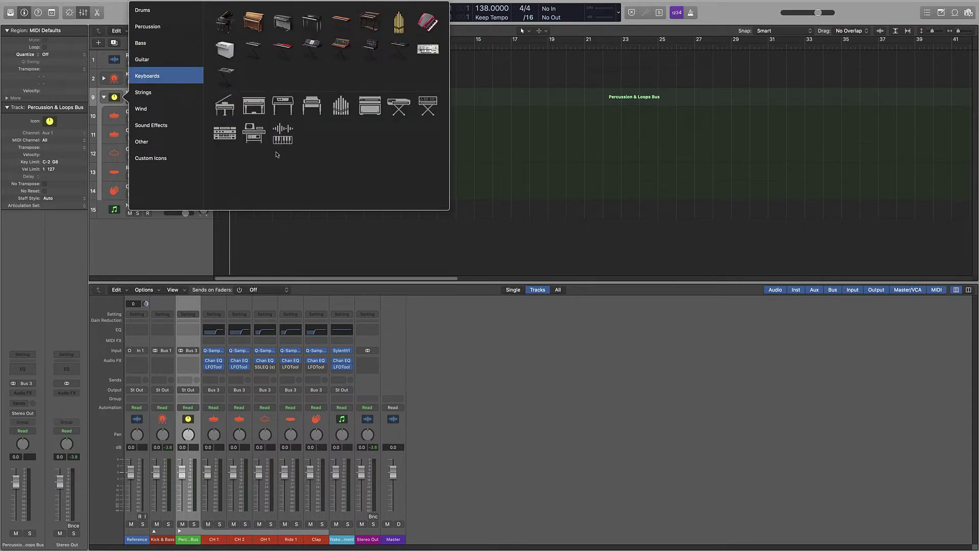
left_click(283, 134)
left_click(104, 97)
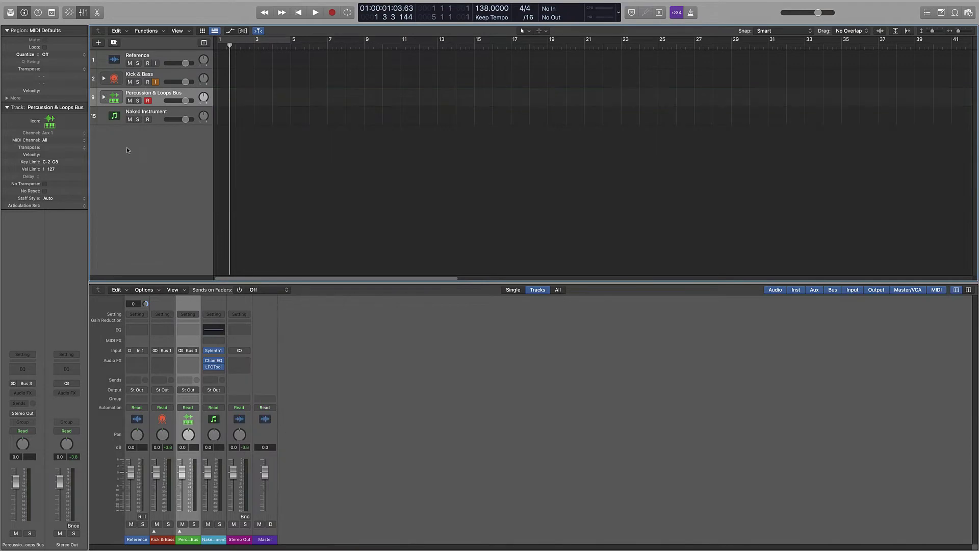
left_click(103, 97)
Colour the summing stack's channel strip orange, using the second-row orange swatch.
right_click(180, 540)
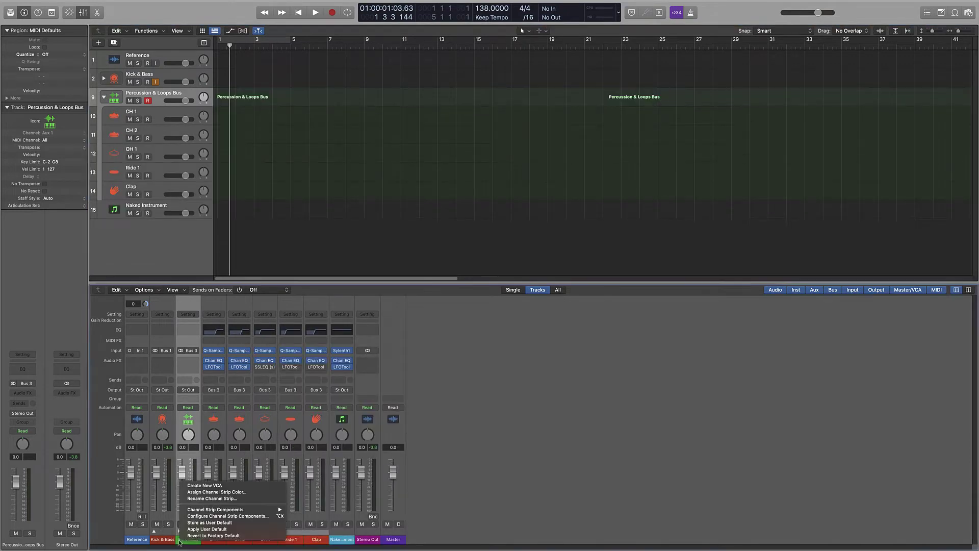
left_click(238, 492)
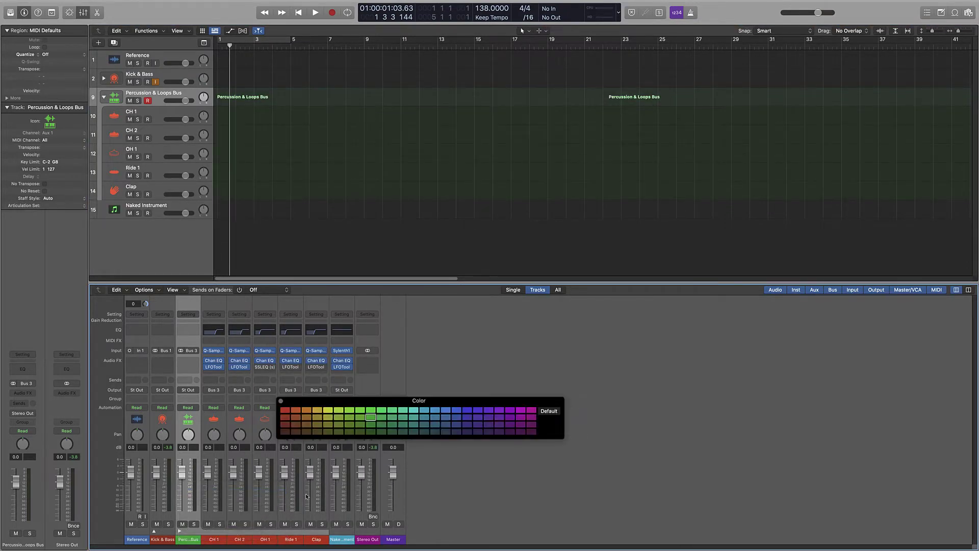
left_click(298, 418)
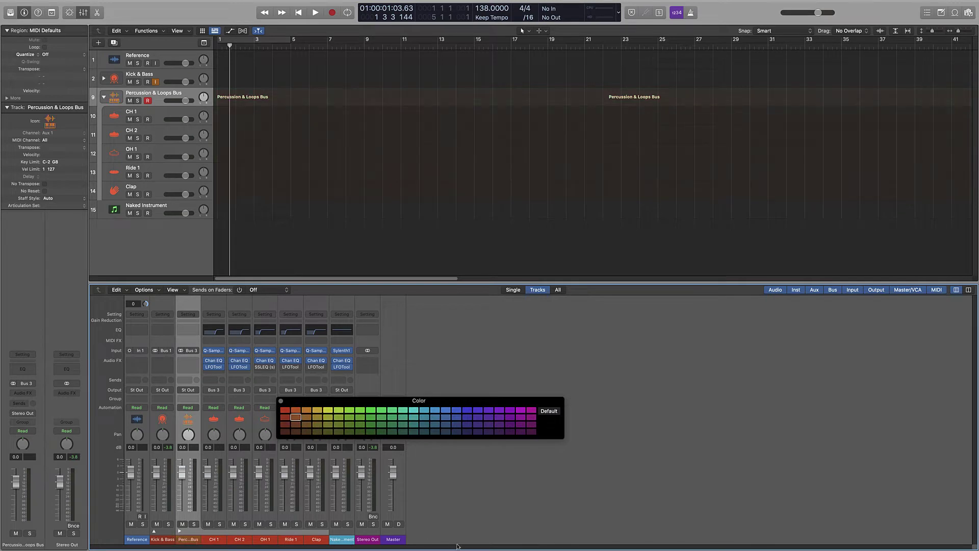
left_click(491, 480)
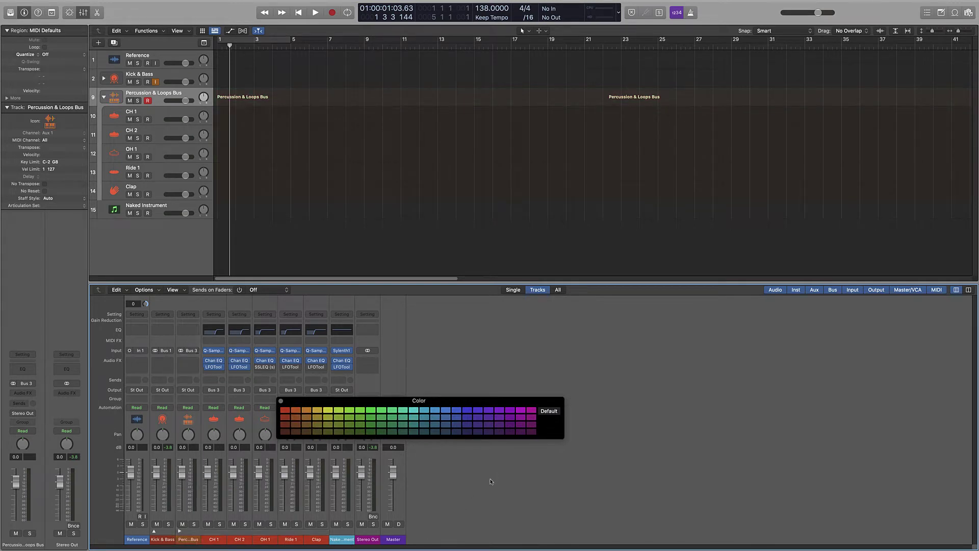
Shorten the summing stack's name to P&L Bus and close the colour palette.
double_click(149, 95)
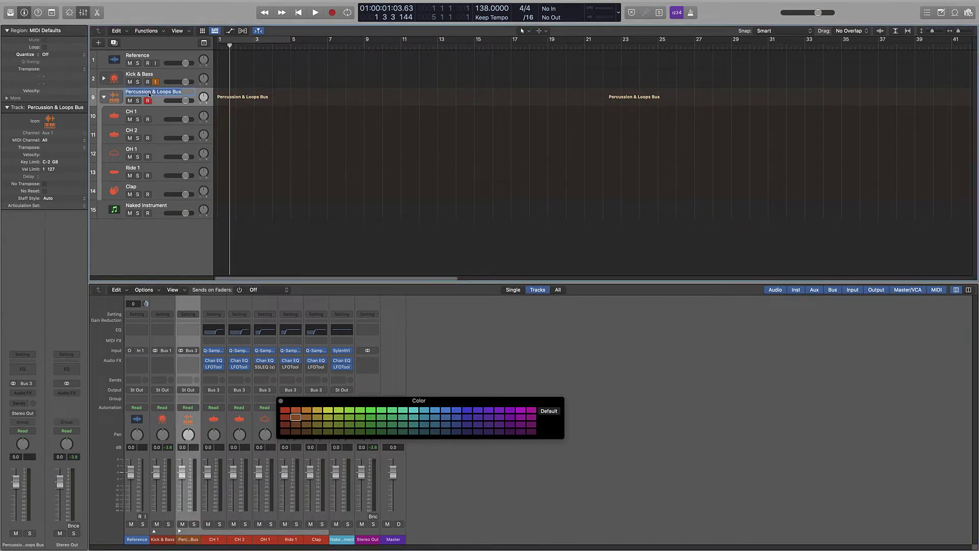
type("P&L Hue")
key("Return")
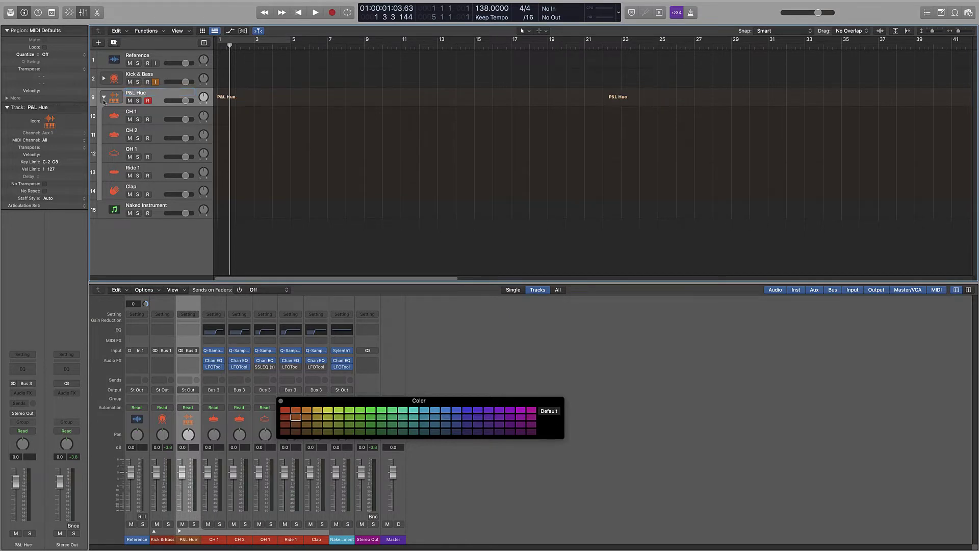
double_click(137, 91)
type("Bus")
key("Return")
left_click(280, 401)
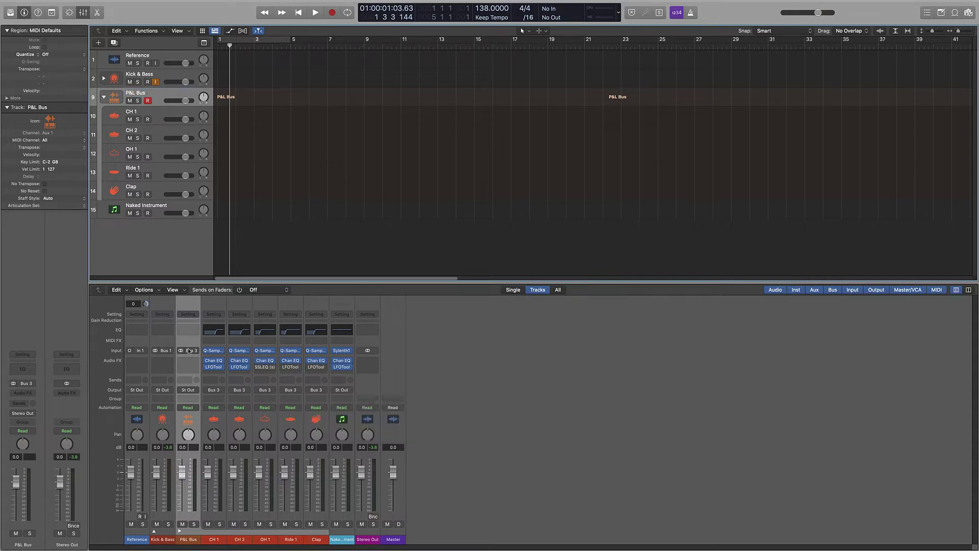
Insert the Maag EQ4 from the favourites on the P&L Bus, adjust its Air Band and Air Gain, and close its window.
left_click(195, 360)
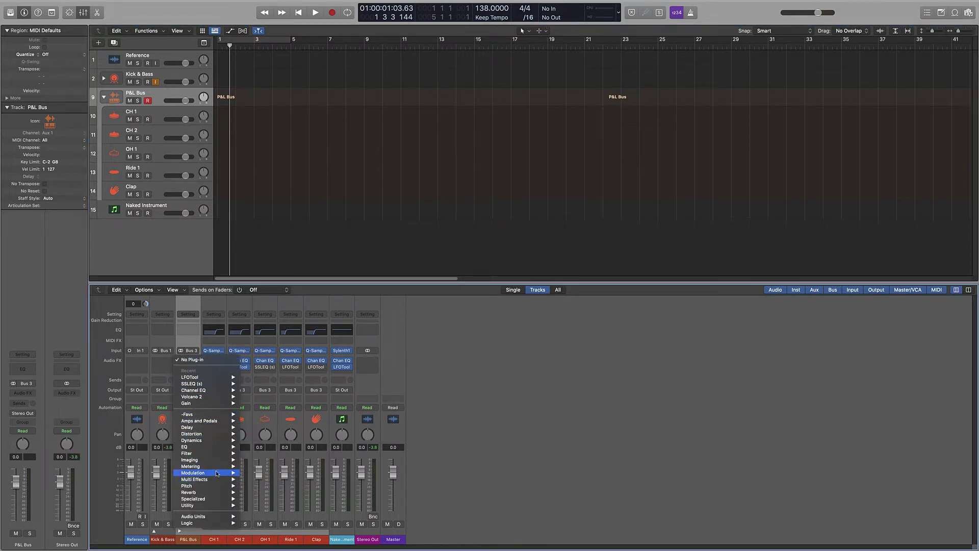
mouse_move(204, 414)
mouse_move(285, 430)
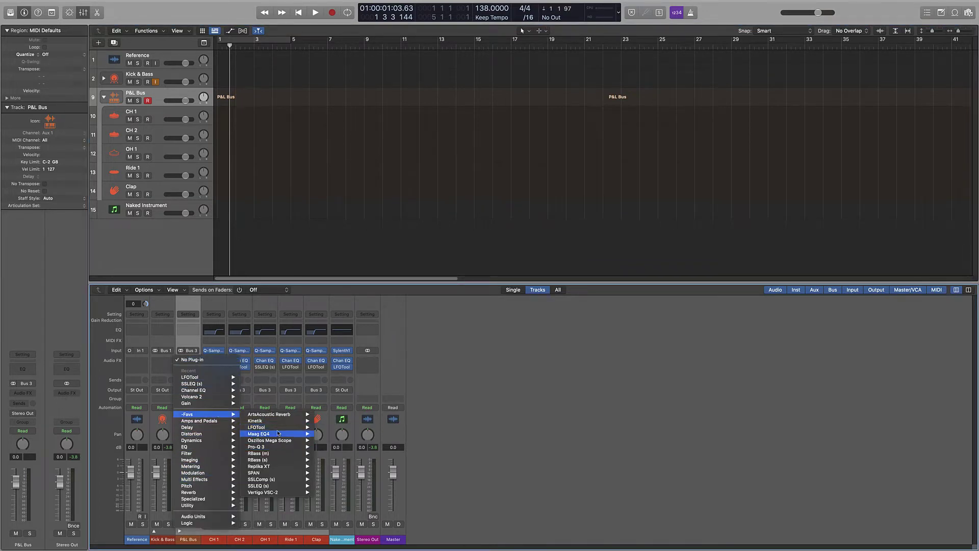
left_click(329, 433)
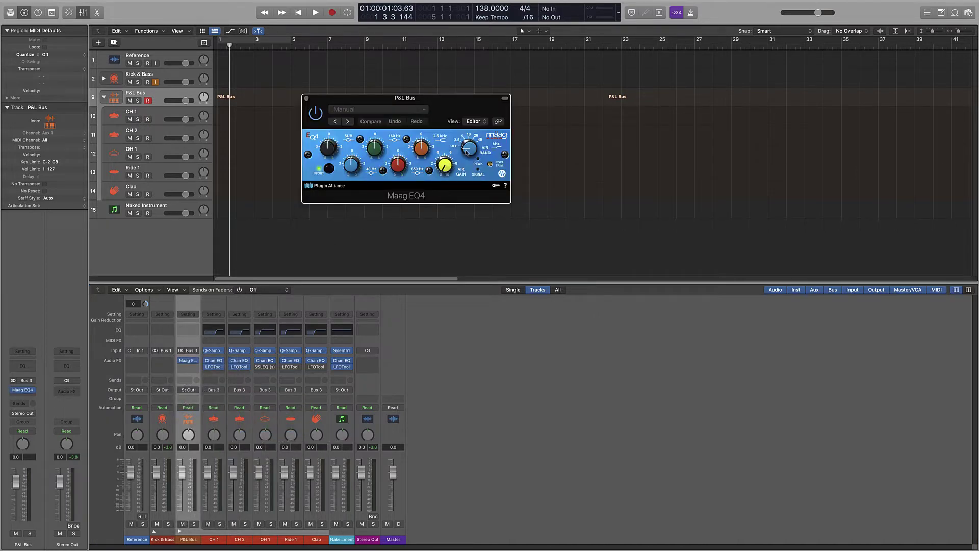
left_click_drag(467, 152, 474, 97)
mouse_move(445, 166)
left_mouse_down()
mouse_move(441, 139)
mouse_move(444, 185)
left_mouse_up()
left_click(306, 98)
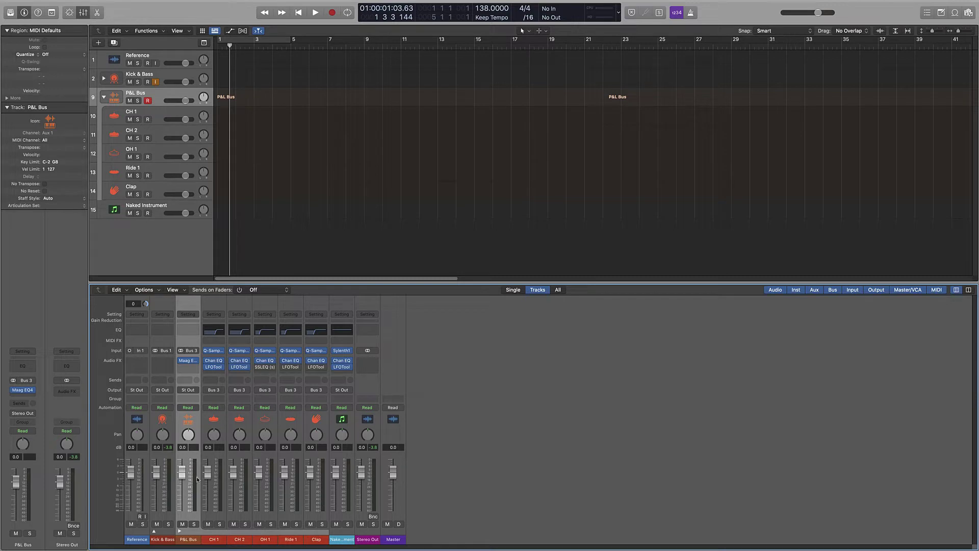
Set the P&L Bus volume to -3 dB.
double_click(182, 446)
type("-3")
key("Return")
Set the volume of all five tracks from CH 1 through Clap to -10 dB together.
left_click(210, 453)
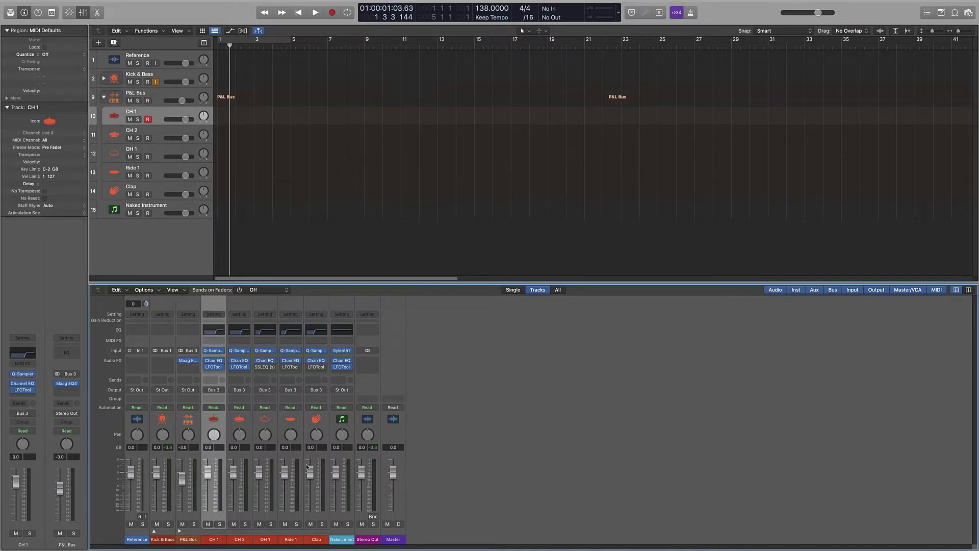
left_click(318, 461, "shift")
double_click(310, 447)
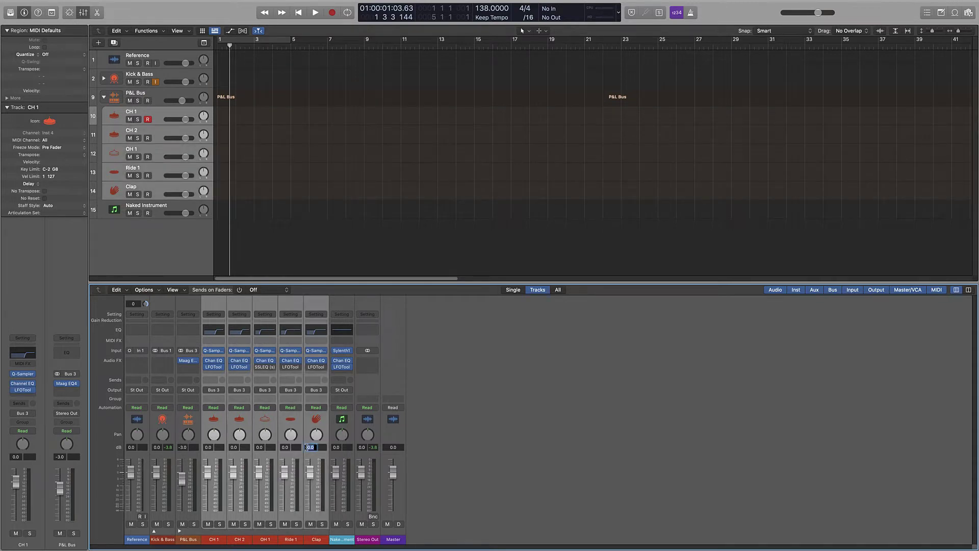
type("-10")
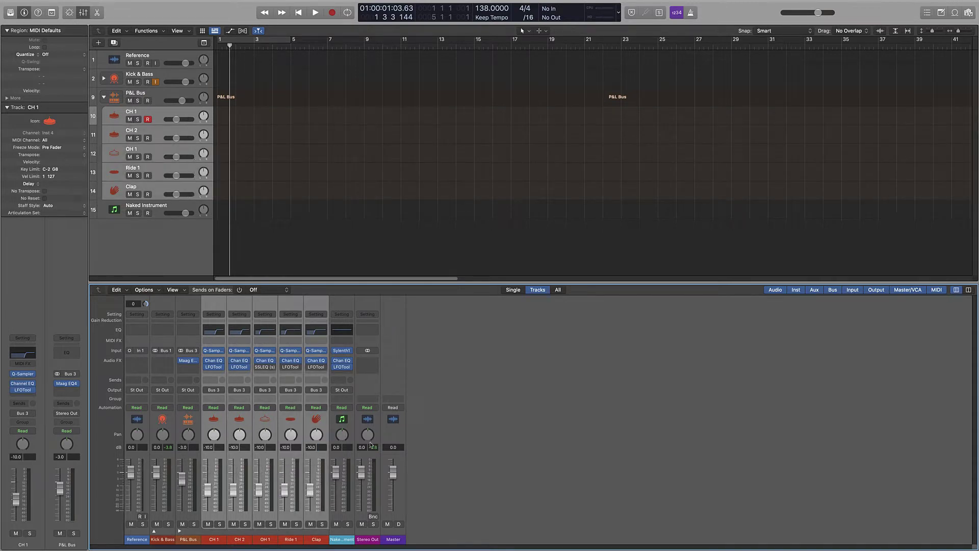
key("Return")
left_click(132, 238)
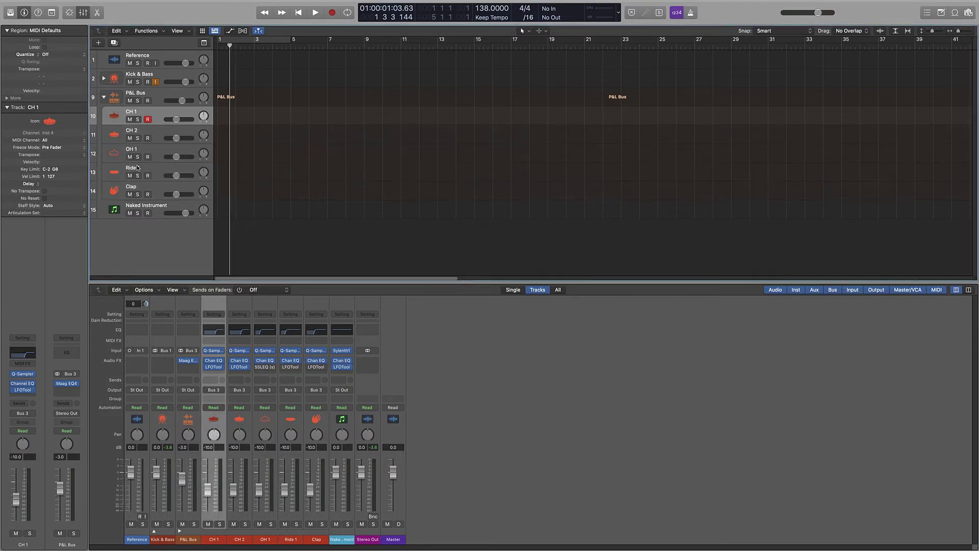
Duplicate the Clap track and move the top point of the copy's LFOTool curve to about the middle of the cycle.
left_click(161, 194)
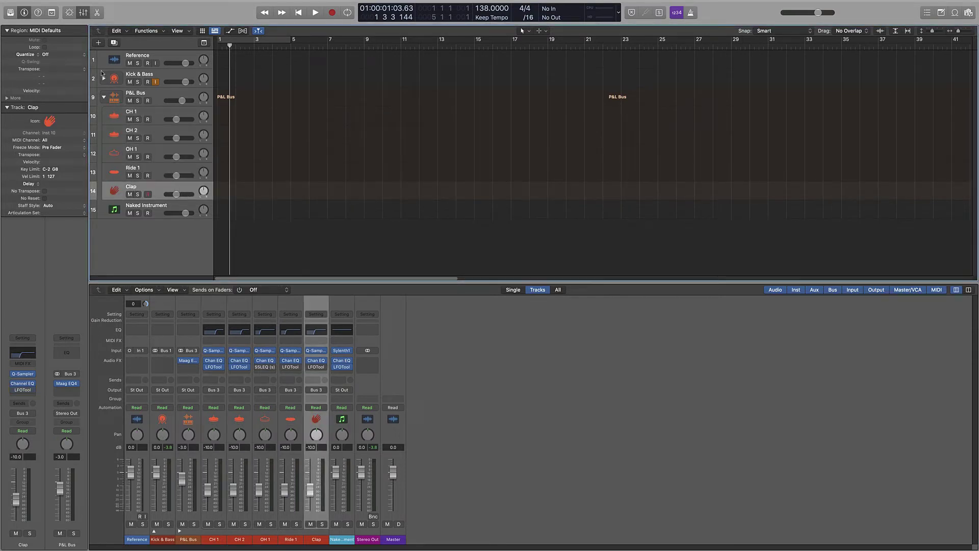
left_click(114, 43)
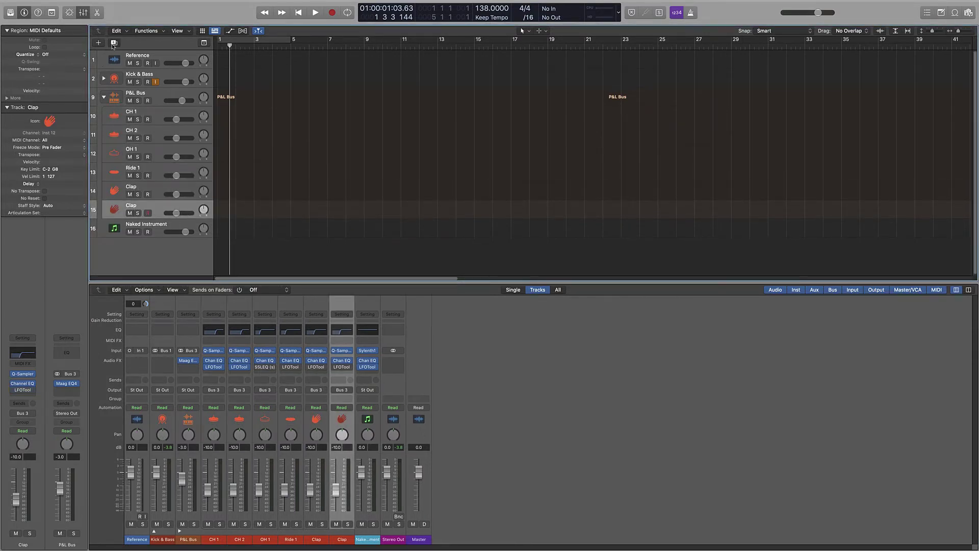
left_click(342, 372)
left_click(341, 372)
left_click(342, 373)
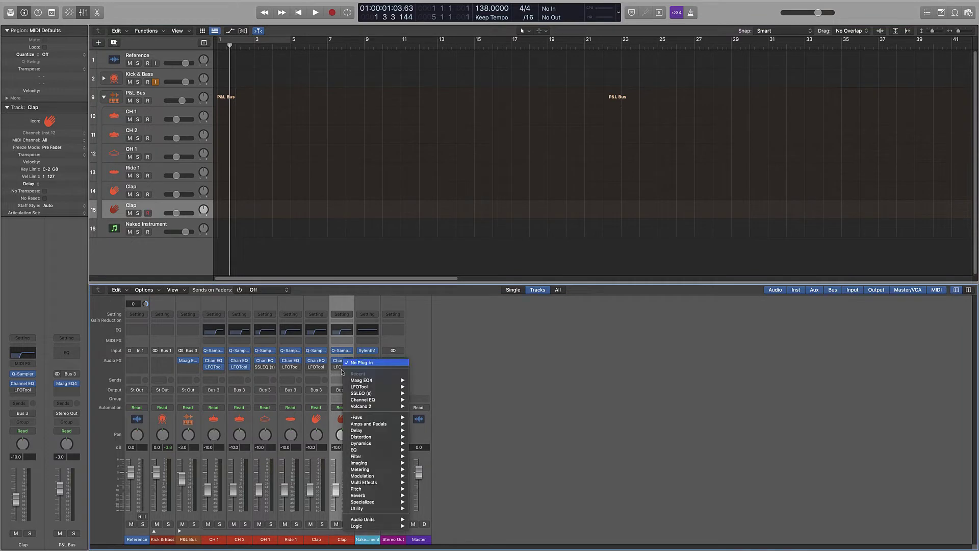
left_click(343, 371)
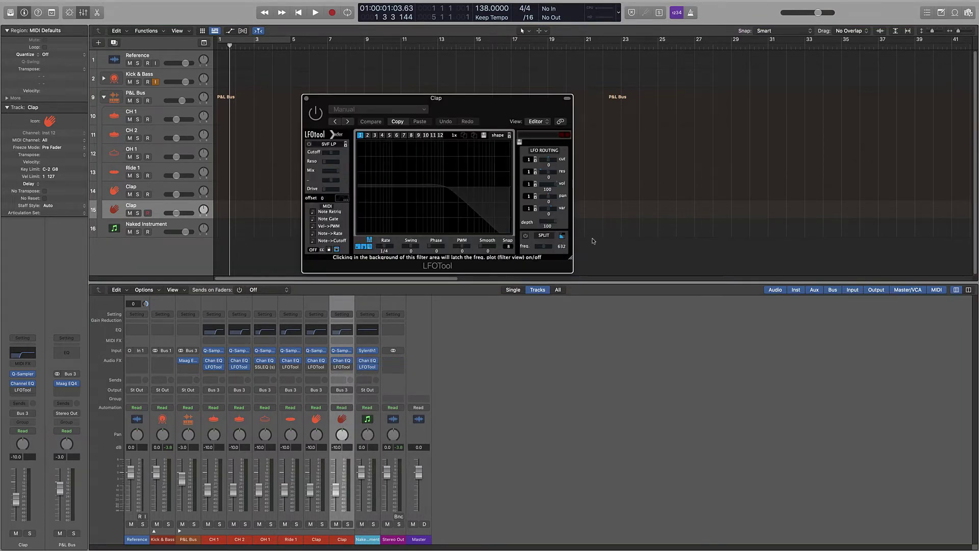
left_click_drag(377, 141, 428, 139)
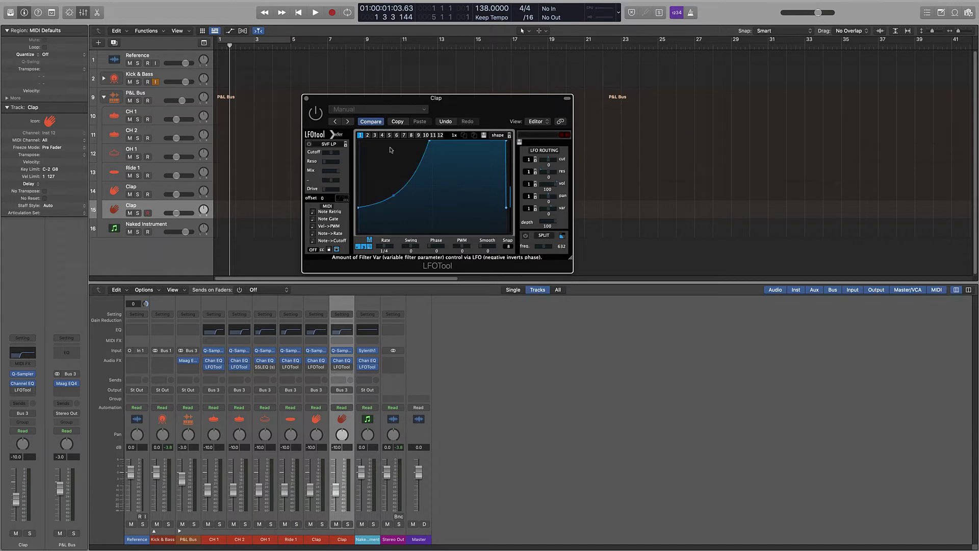
Rename the duplicated Clap track as Loop 1.
double_click(133, 206)
type("Loop 1")
key("Return")
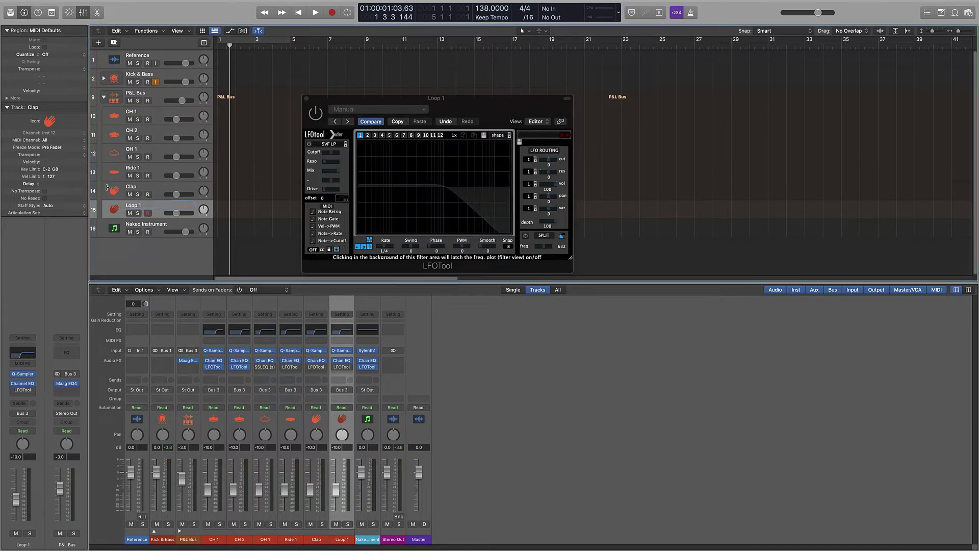
Colour the Loop 1 channel strip golden yellow, using the top-row swatch, and return the playhead to the project start.
right_click(341, 541)
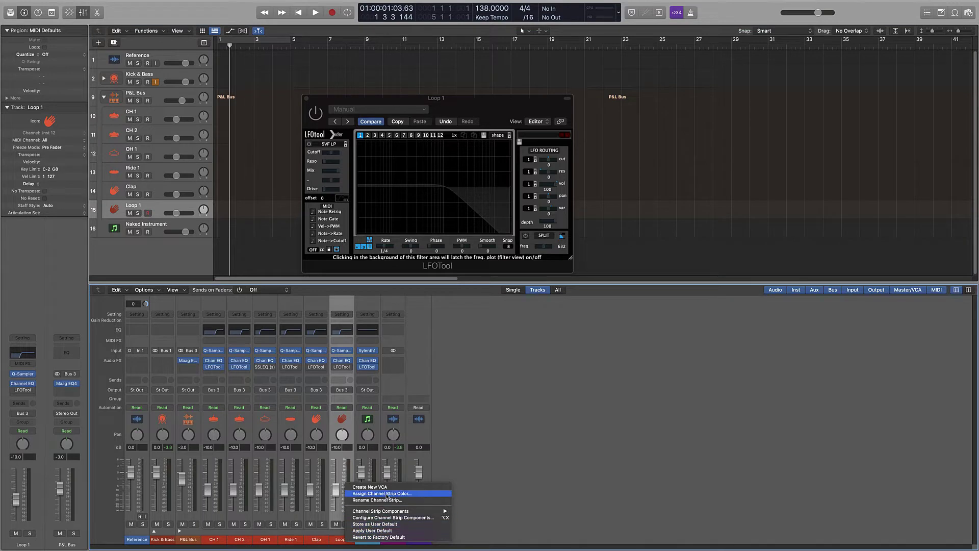
left_click(387, 493)
left_click(316, 418)
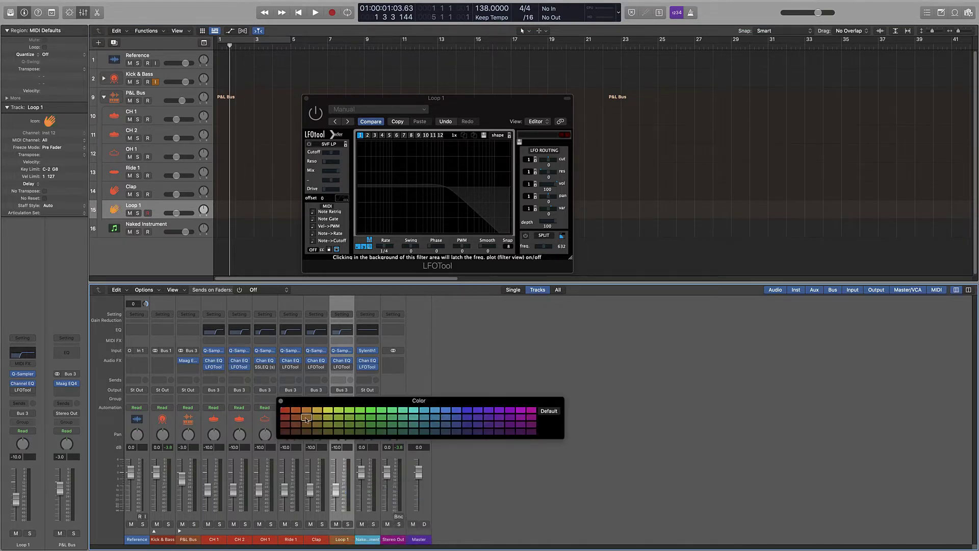
left_click(315, 411)
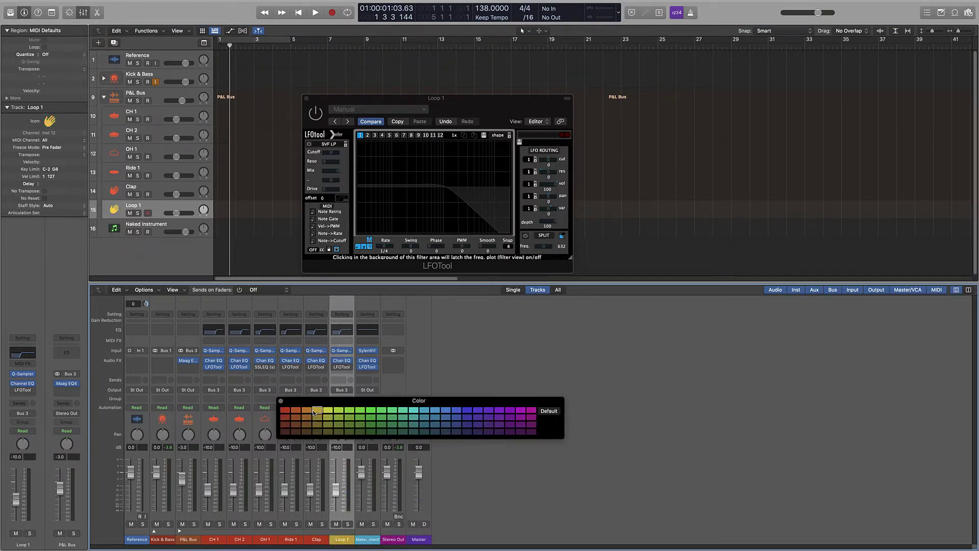
key("Return")
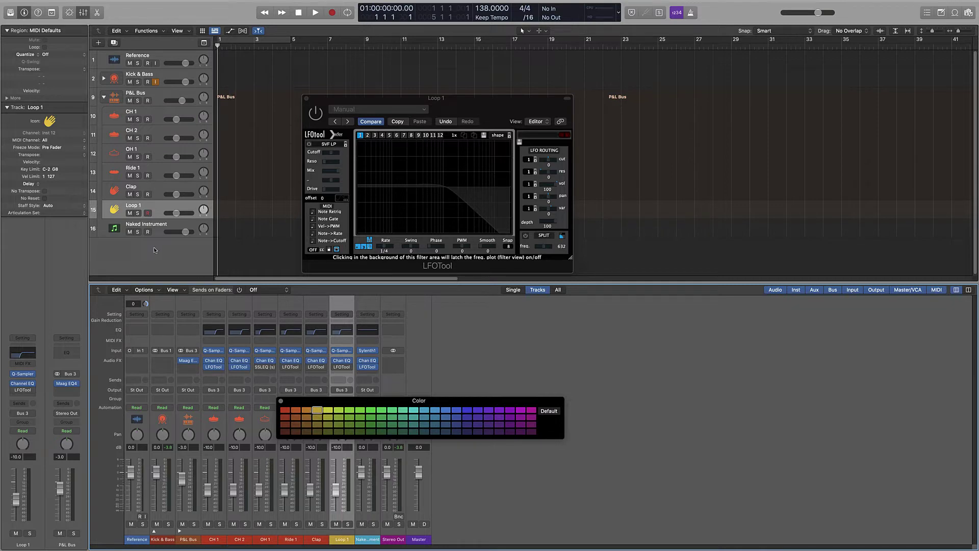
Open the icon selection for the Loop 1 track.
right_click(104, 206)
left_click(103, 208)
right_click(113, 210)
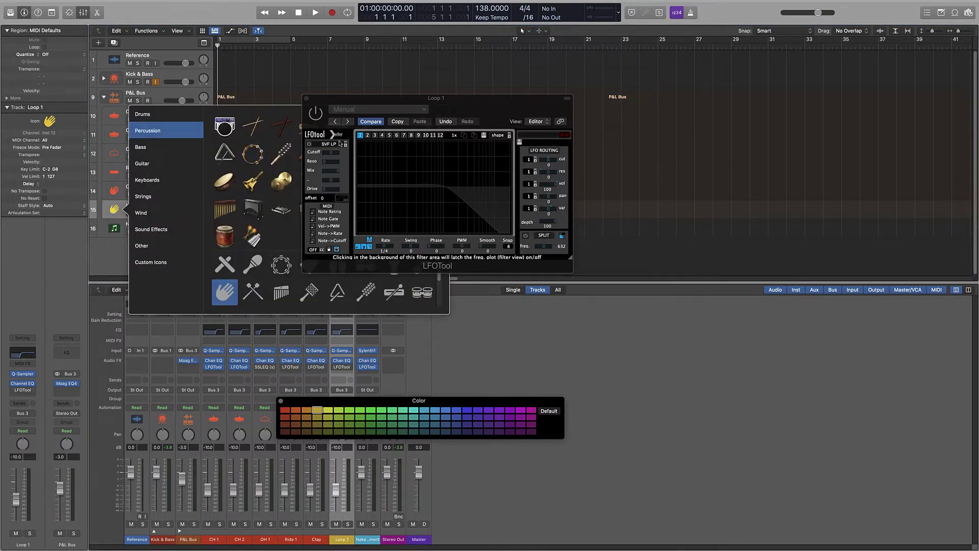
Close the LFOTool window and set the Loop 1 track's icon to the white drum machine picture from the Drums category.
left_click(306, 98)
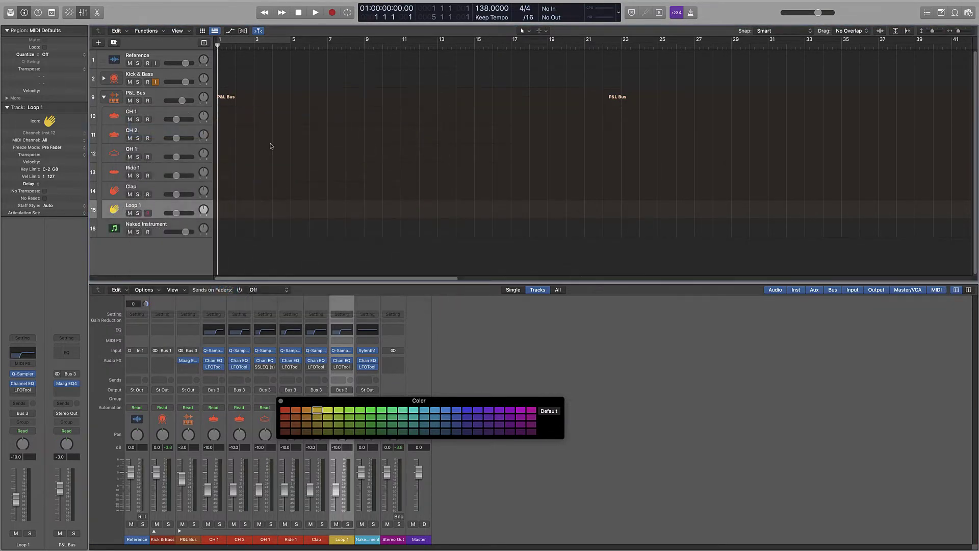
right_click(102, 206)
left_click(102, 208)
right_click(114, 209)
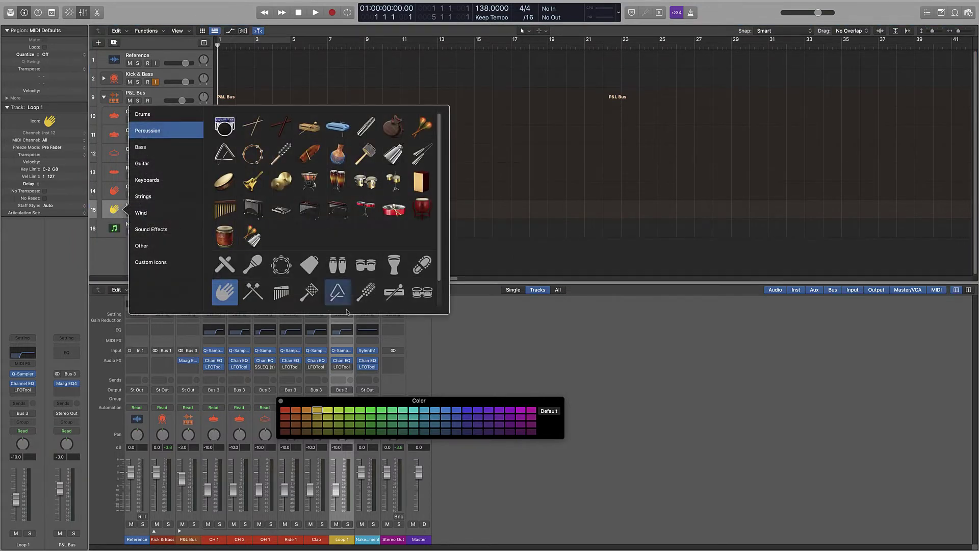
scroll(349, 299, "down", 1)
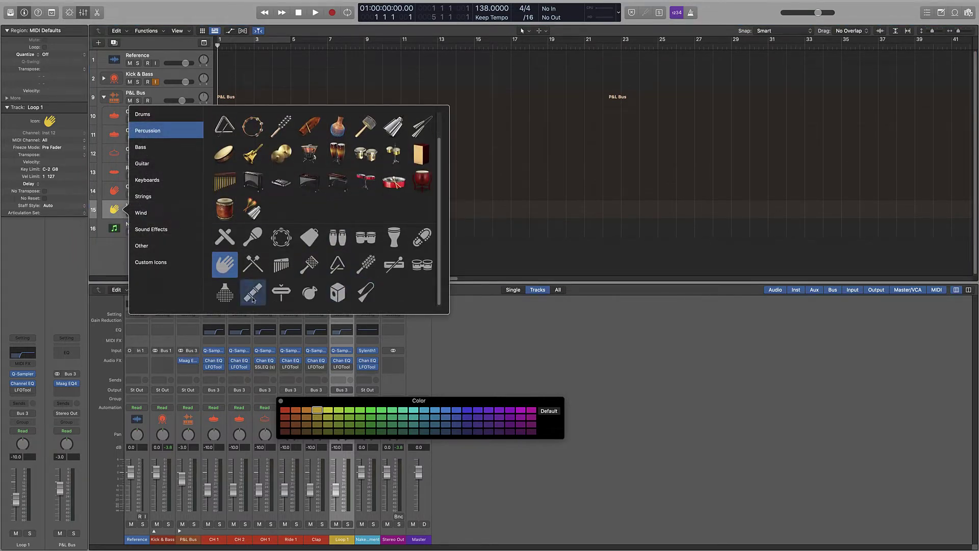
scroll(249, 258, "up", 1)
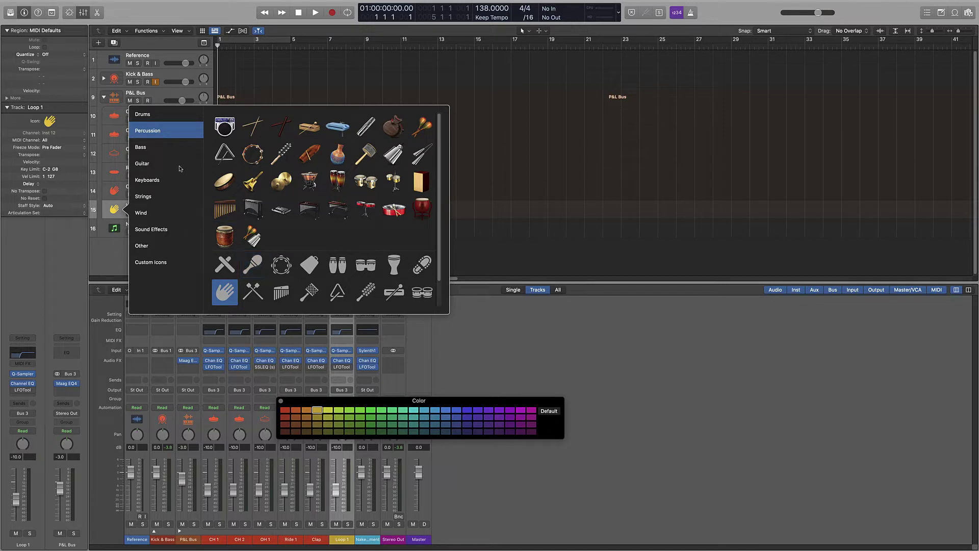
left_click(165, 111)
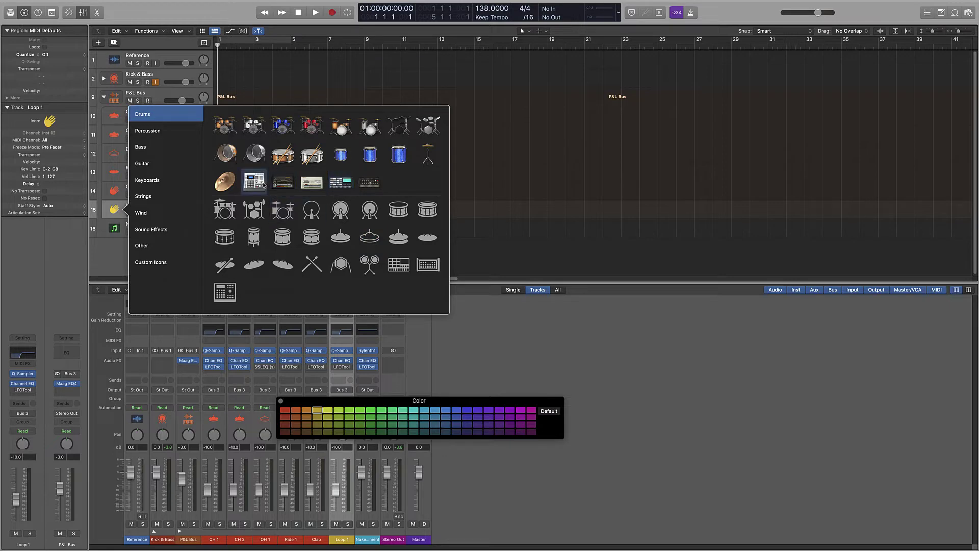
left_click(261, 189)
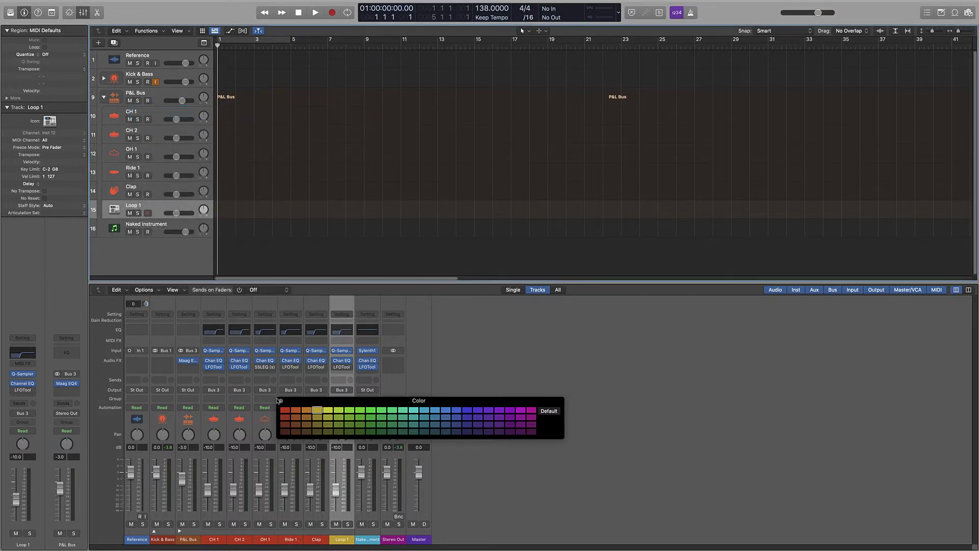
Close the color palette and replace the Quick Sampler on the Loop 1 channel with the Vice instrument.
left_click(280, 401)
left_click(533, 409)
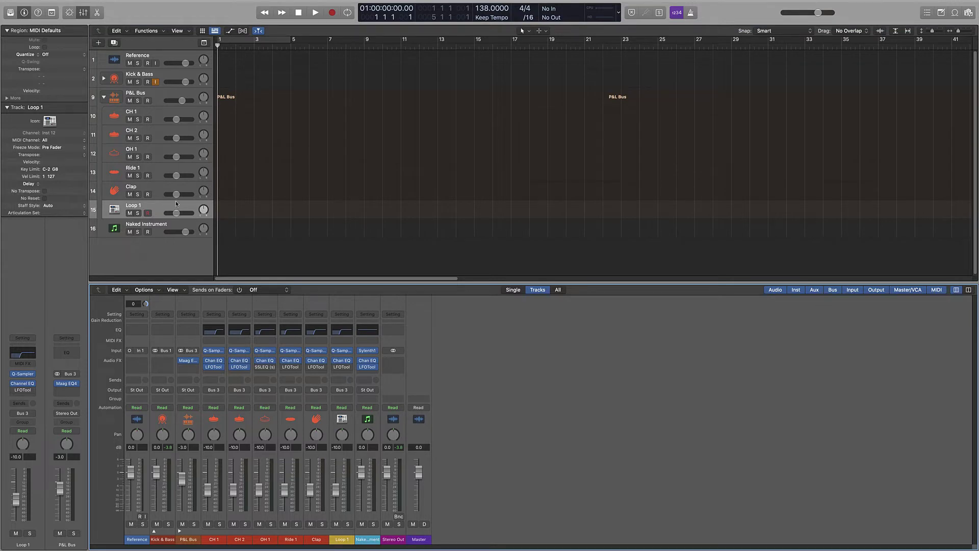
left_click(349, 351)
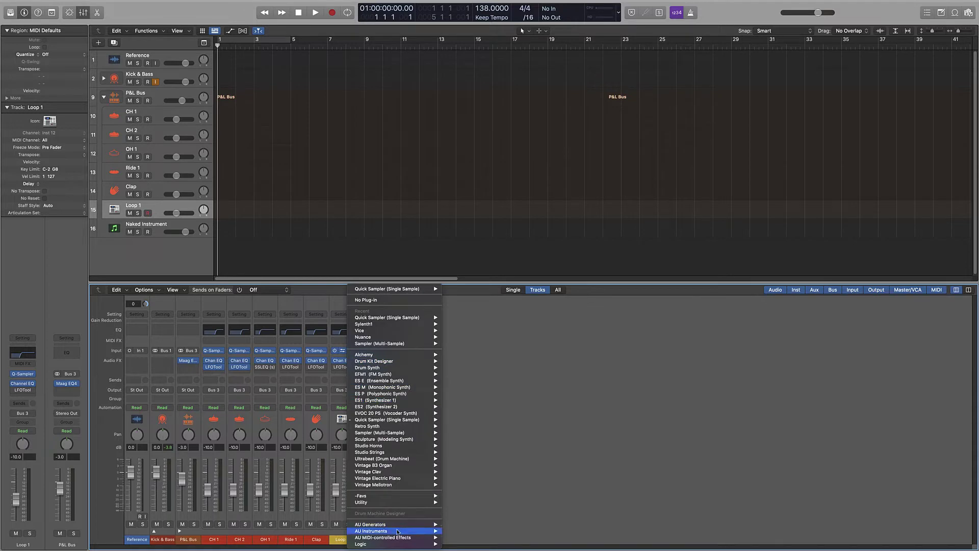
left_click(294, 322)
left_click(349, 350)
mouse_move(372, 331)
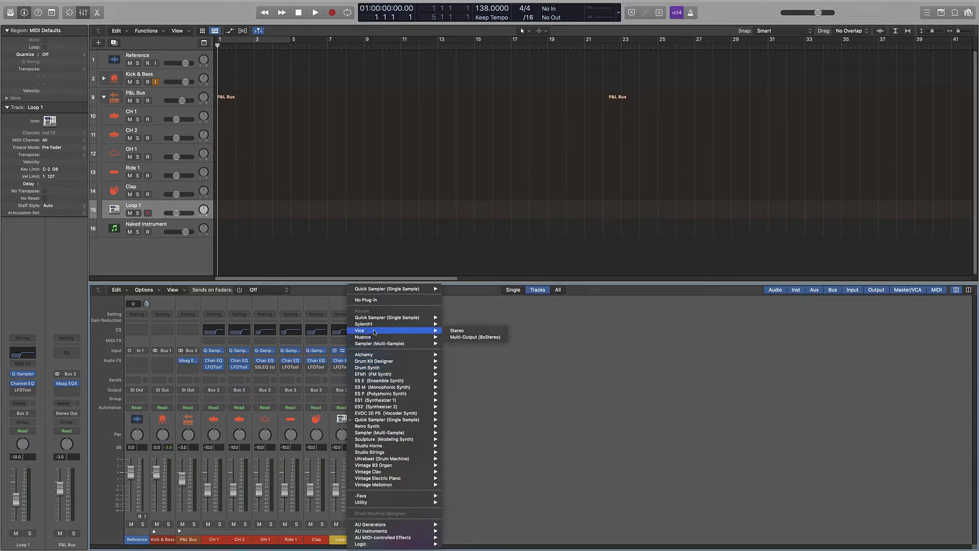
left_click(485, 333)
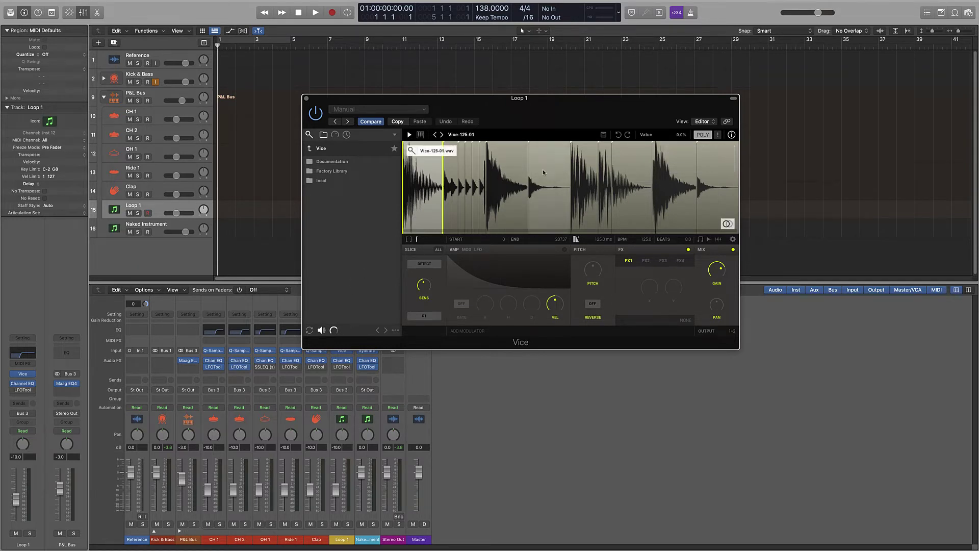
Preview Vice's Vice-125-01 loop synchronised with the host transport.
left_click_drag(590, 113, 676, 107)
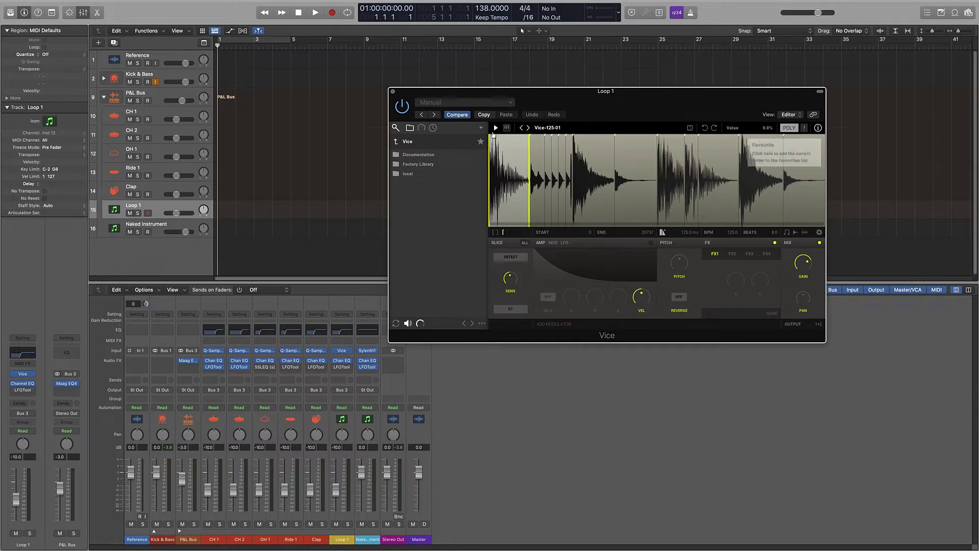
left_click(495, 128)
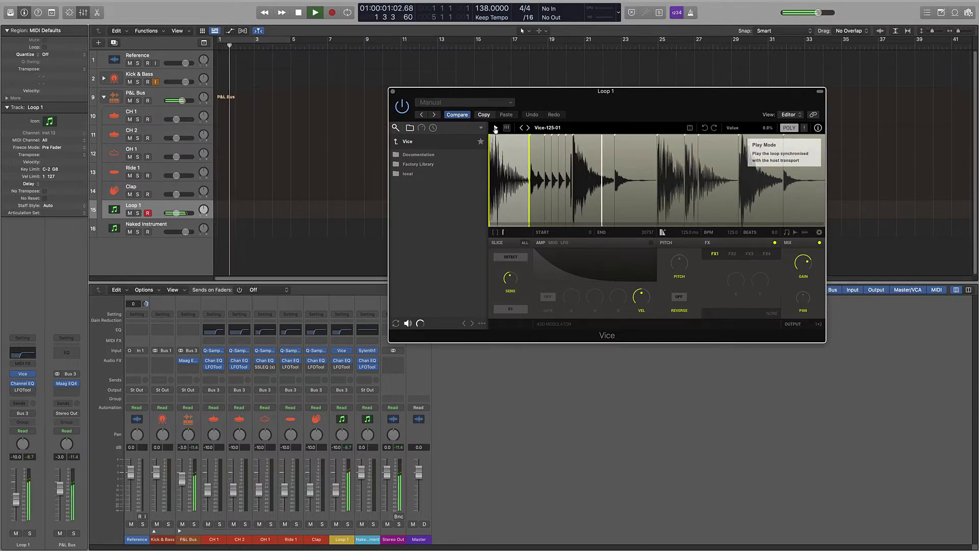
key("space")
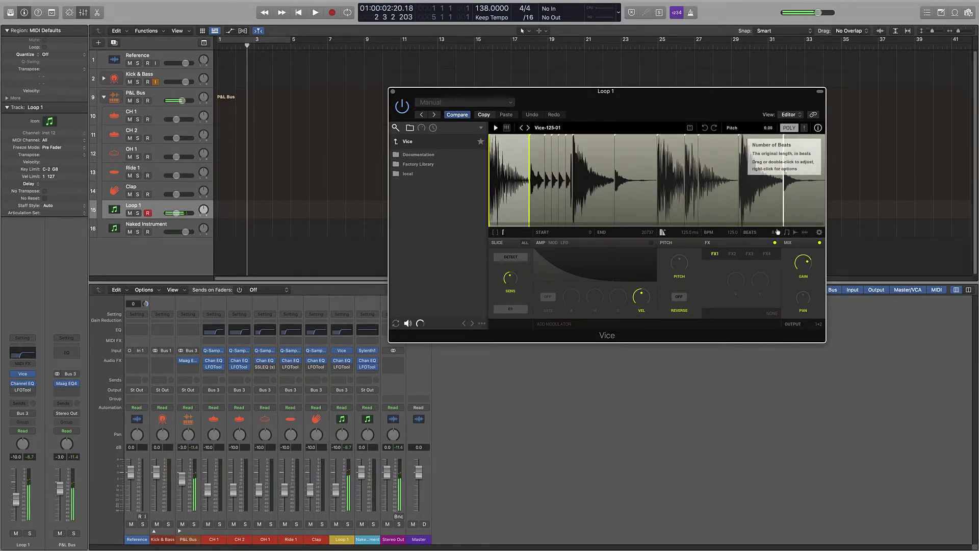
Place Vice's MIDI pattern for Vice-125-01 on the Loop 1 track at bar 1 and play it in the Piano Roll.
left_click_drag(787, 233, 219, 213)
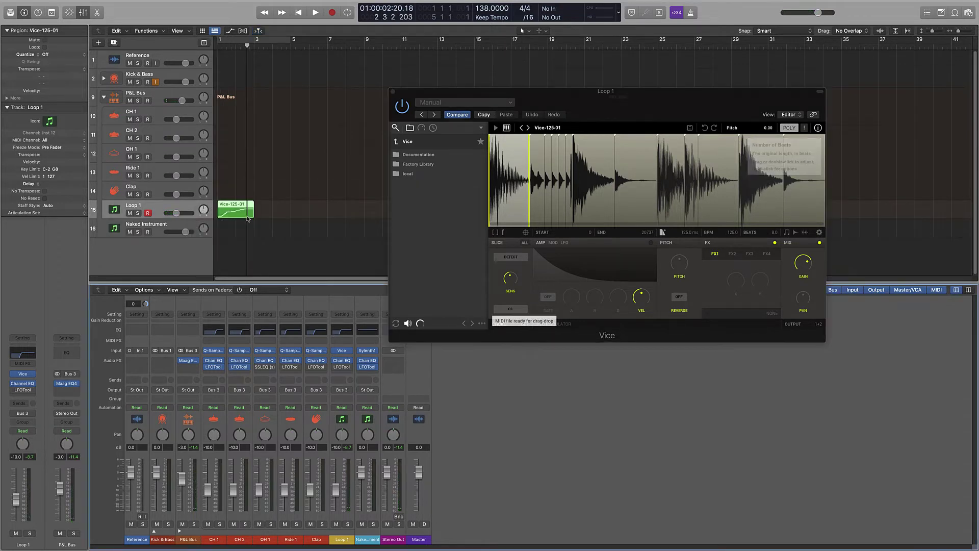
double_click(232, 208)
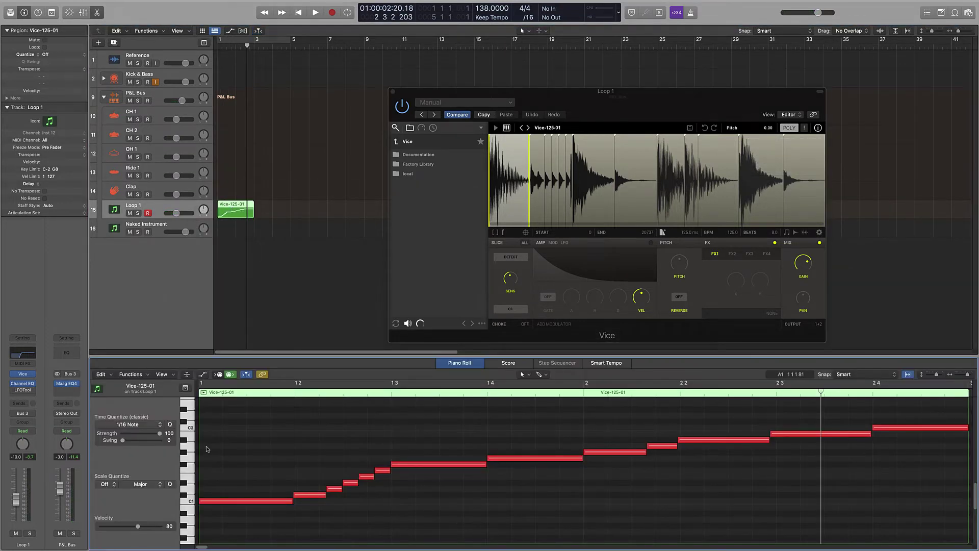
key("space")
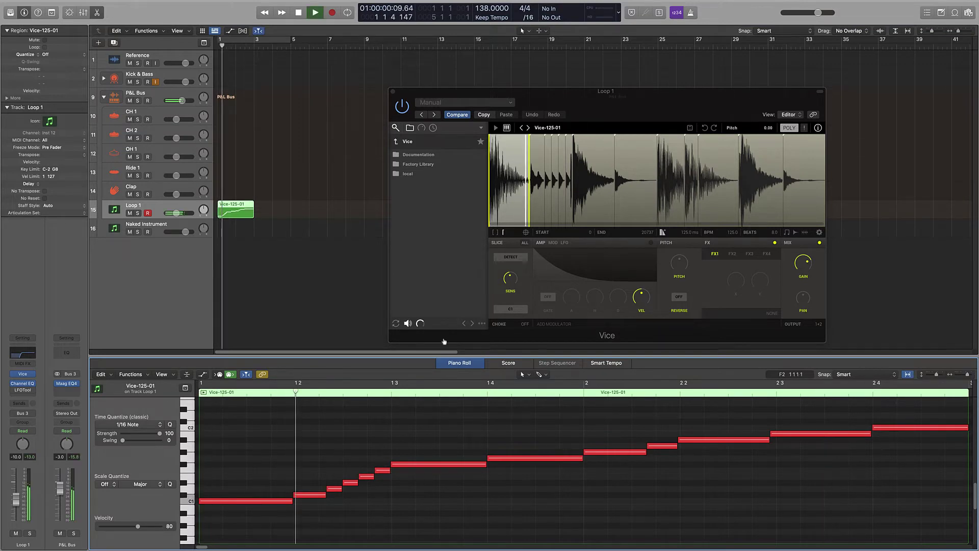
Move the five short notes starting at beat 1.2 to a higher pitch and audition the edited pattern.
left_click_drag(321, 435, 381, 505)
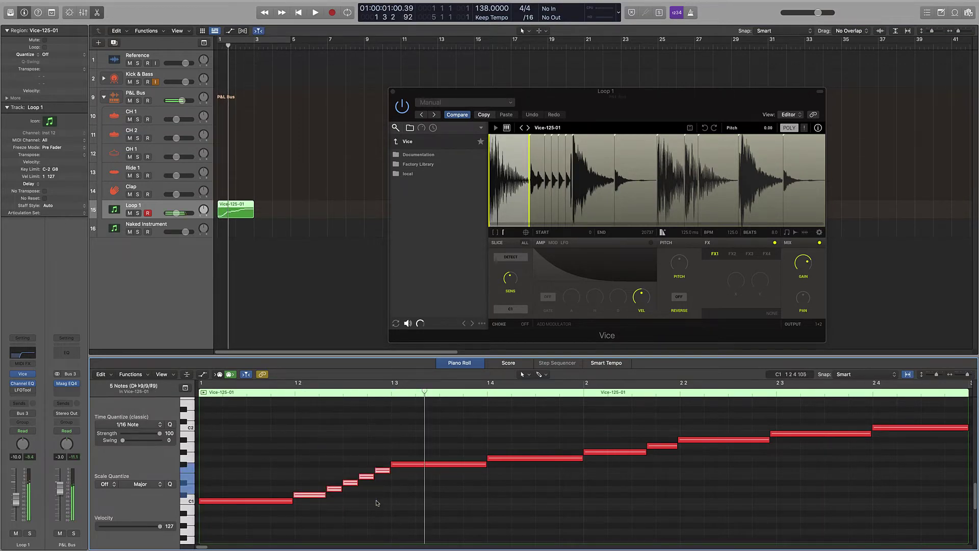
left_click_drag(314, 495, 311, 434)
left_click(280, 404)
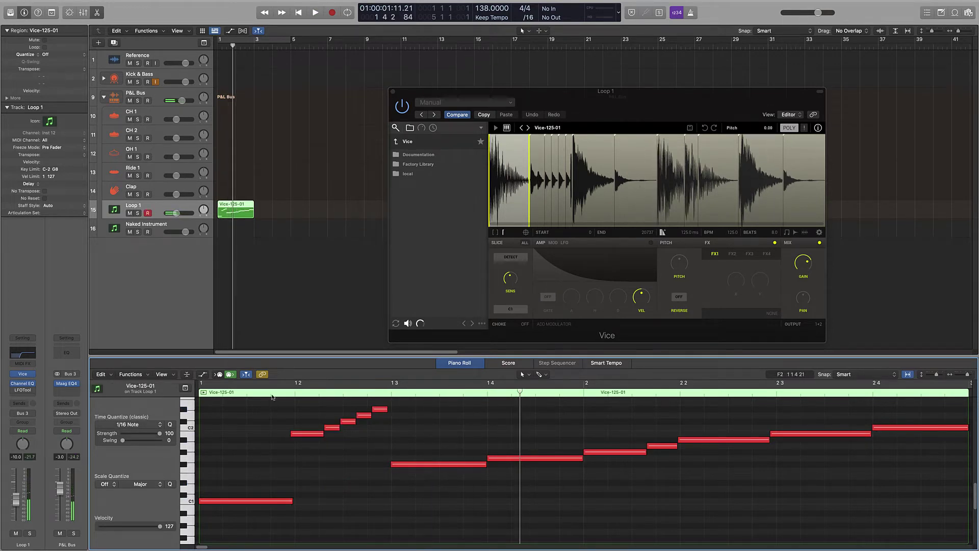
key("space")
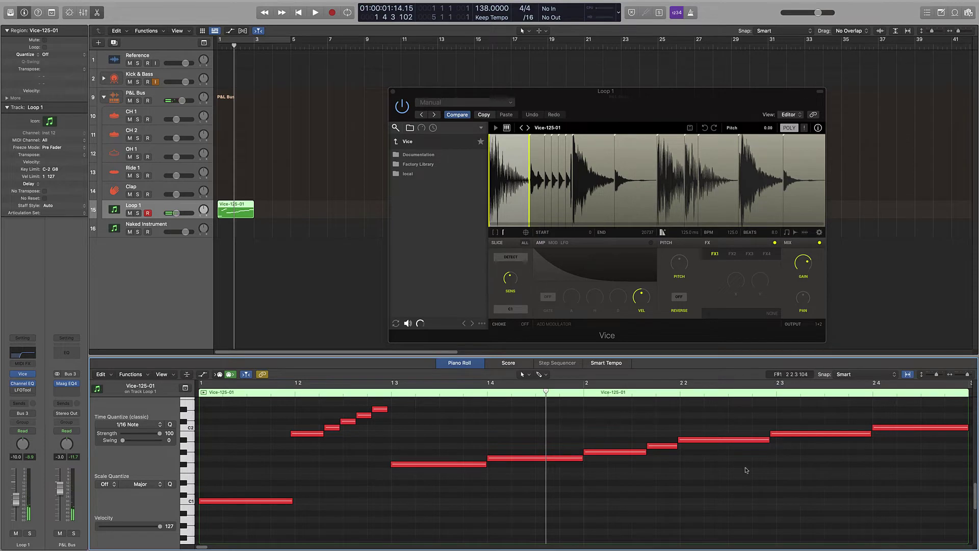
Delete the Vice-125-01 MIDI region from the Loop 1 track.
left_click_drag(918, 484, 197, 431)
left_click_drag(188, 416, 188, 417)
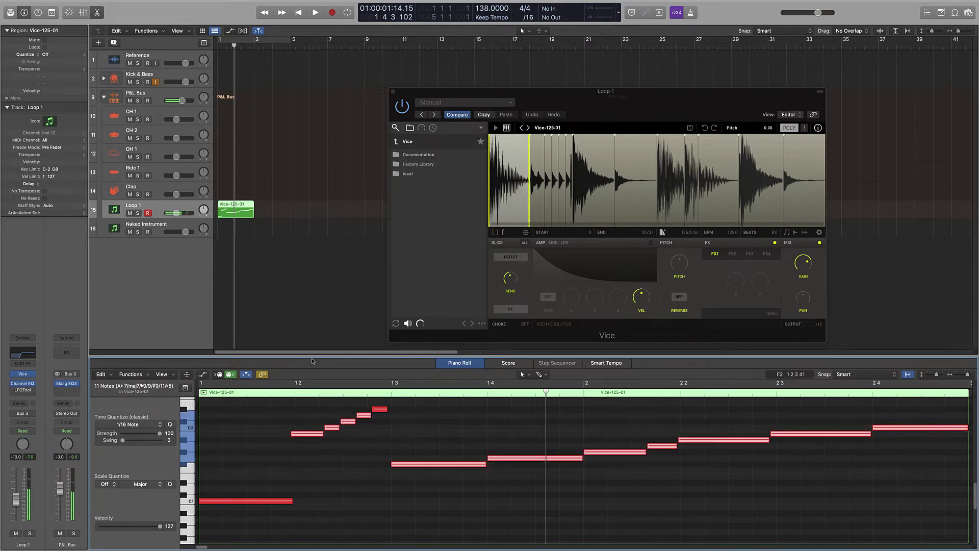
left_click_drag(258, 173, 234, 240)
key("Delete")
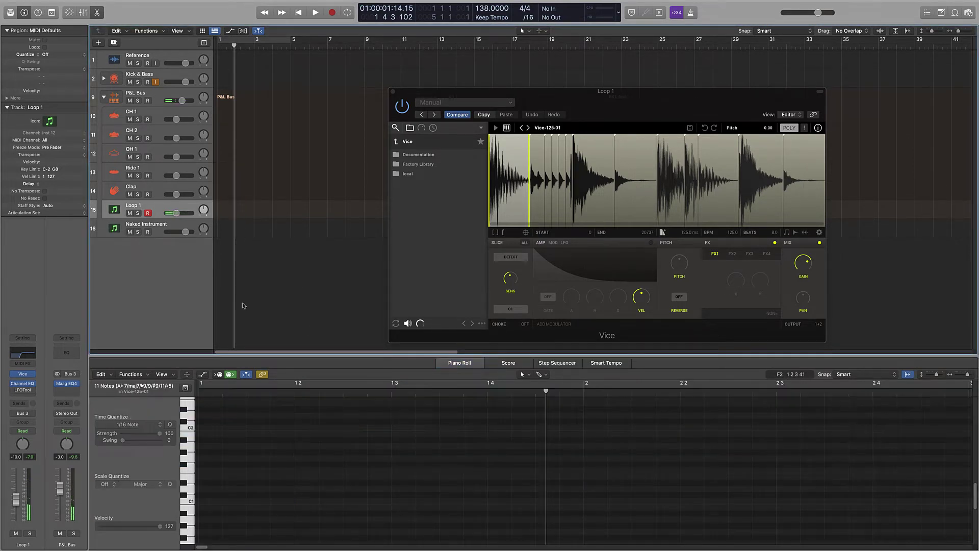
Move the Vice window aside and give the Loop 1 track the color drum machine icon with the blue display.
left_click(115, 209)
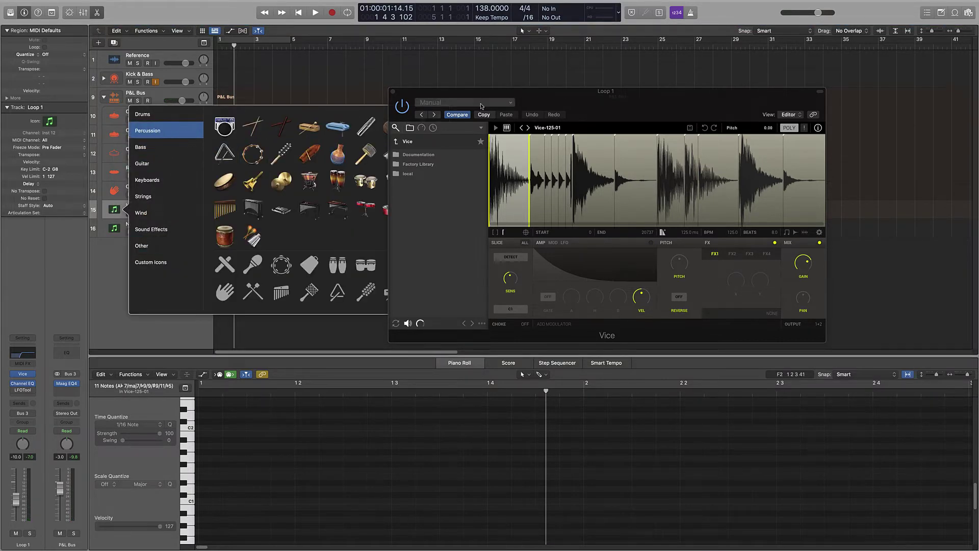
left_click_drag(481, 106, 662, 115)
left_click(115, 209)
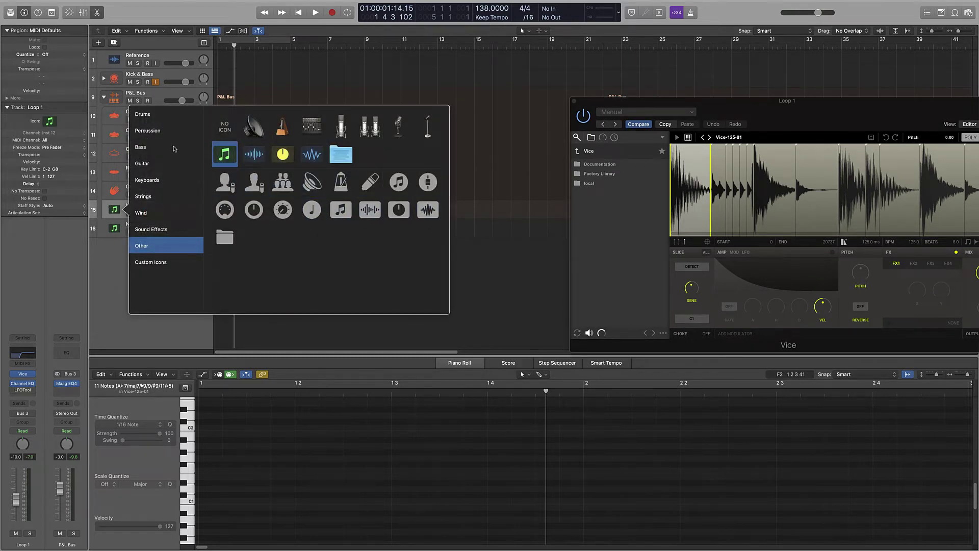
mouse_move(153, 112)
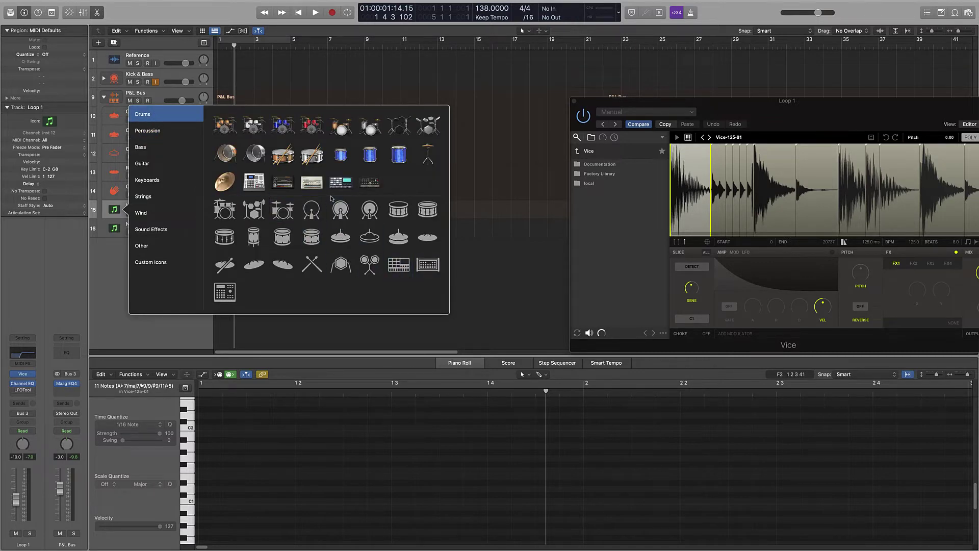
left_click(332, 187)
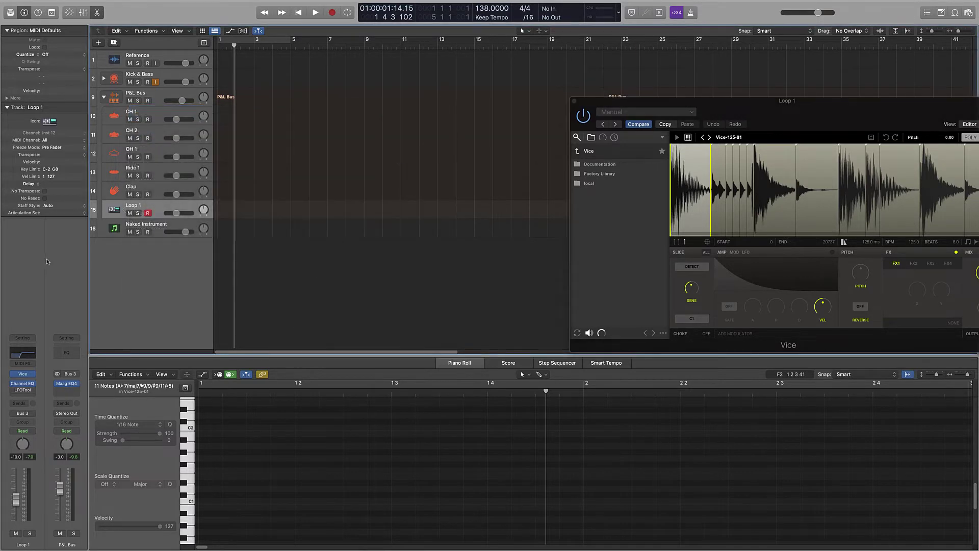
Assign the Loop 1 track the flat pad-grid drum machine icon from the Drums category.
right_click(123, 215)
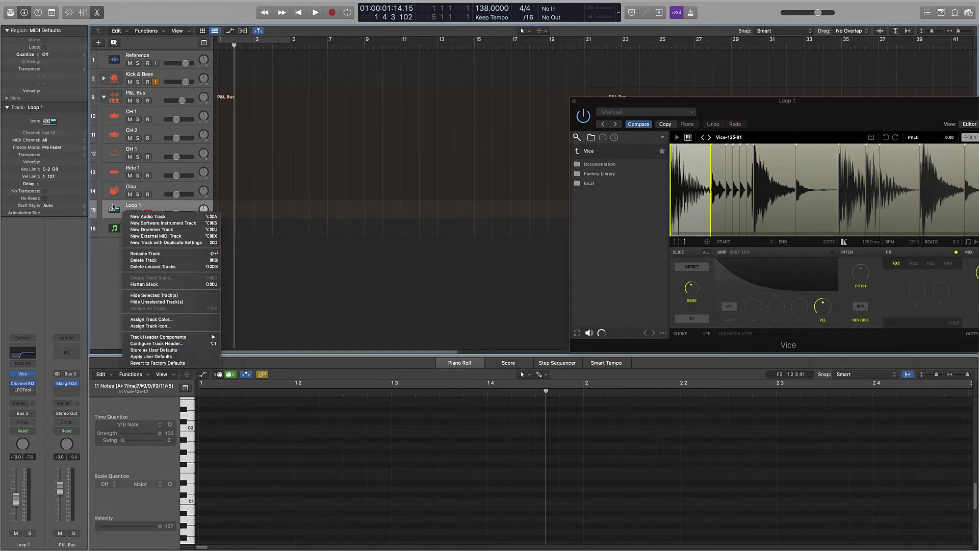
left_click(152, 325)
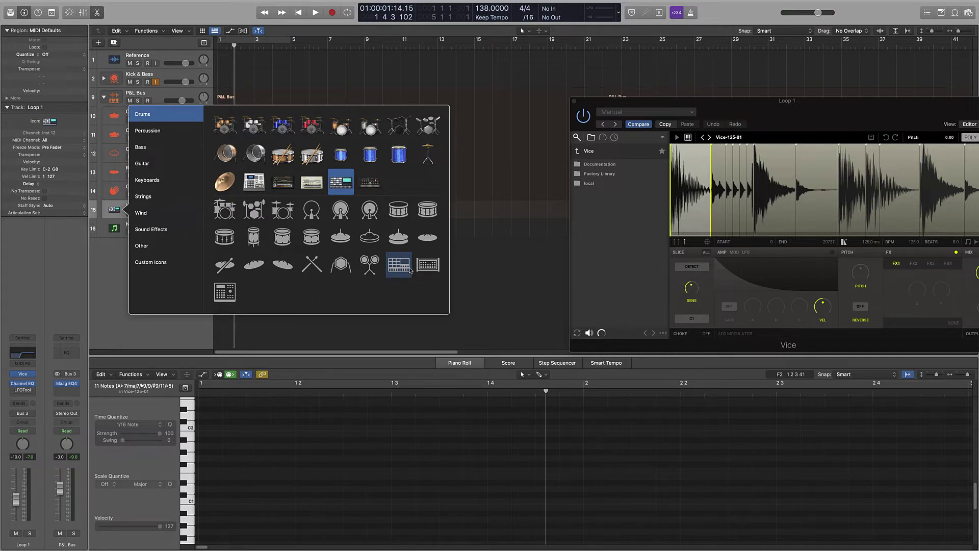
left_click(403, 269)
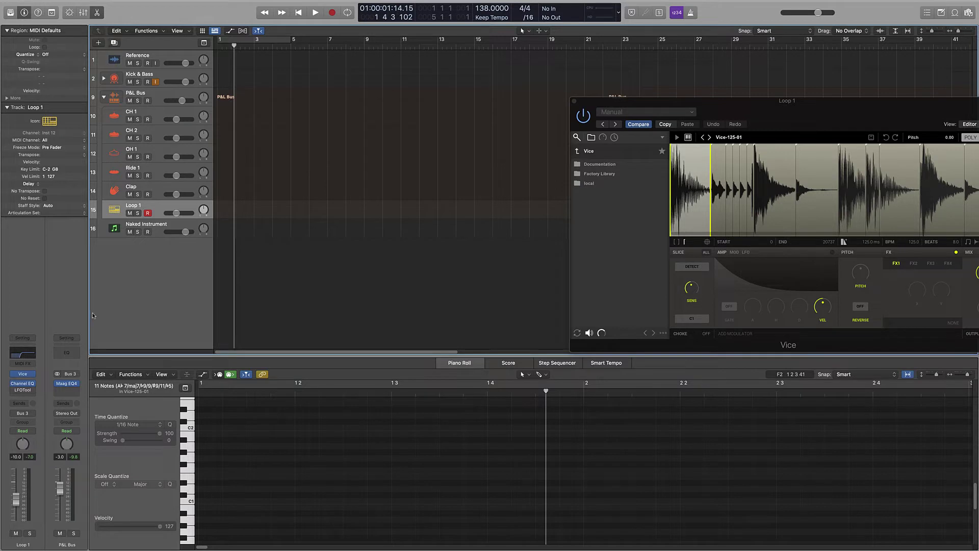
Duplicate the Loop 1 track twice, name the copies Loop 2 and Loop 3, and close the Vice window.
left_click(114, 43)
left_click(114, 42)
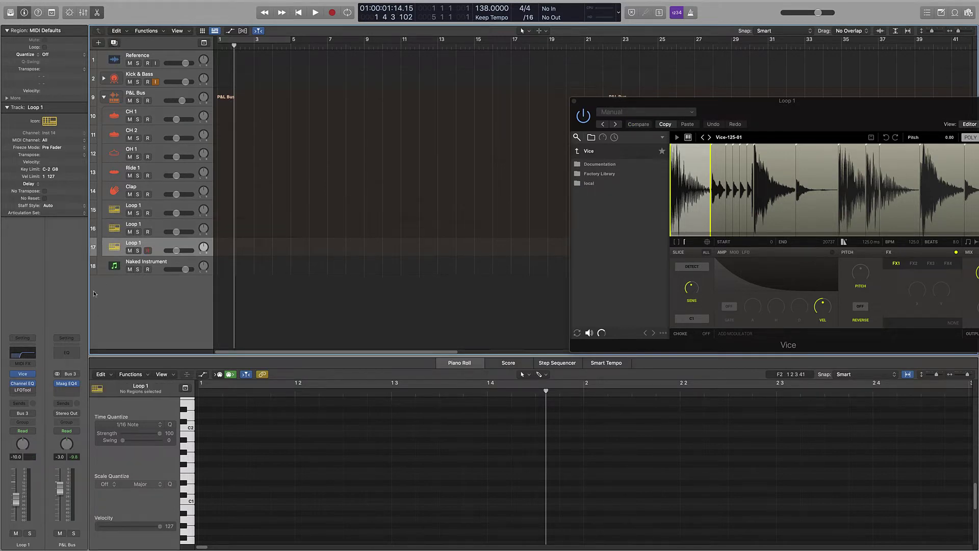
double_click(133, 224)
type("Loop")
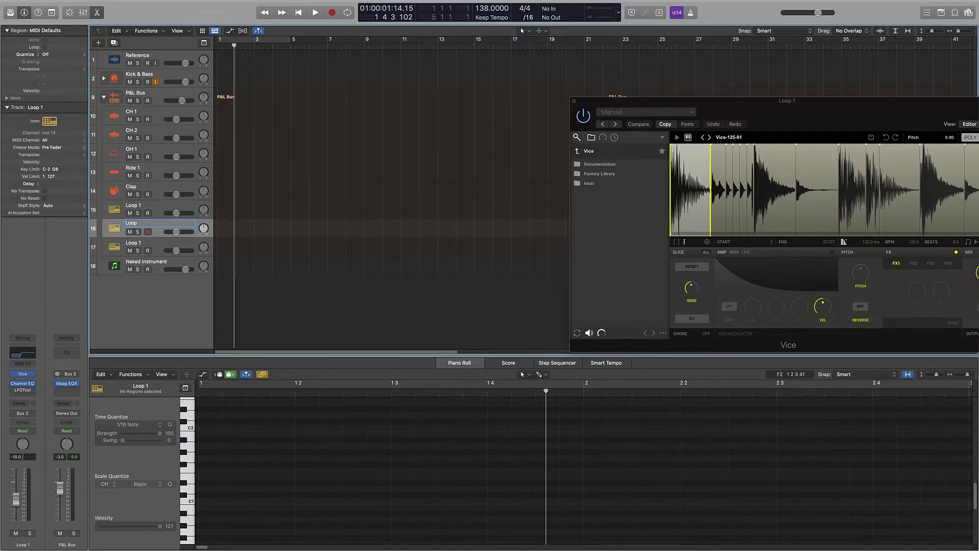
key("Return")
double_click(132, 242)
type("Loop 4")
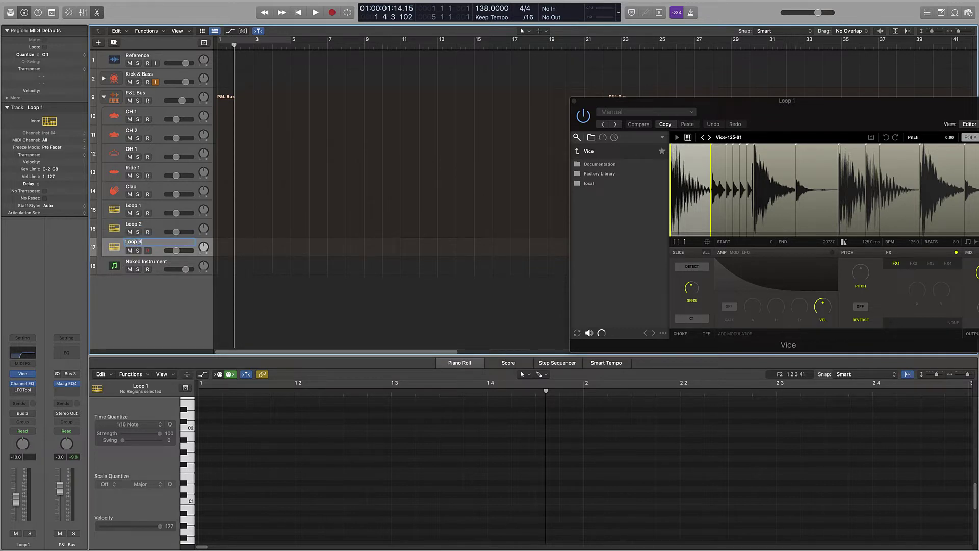
key("Return")
left_click(574, 101)
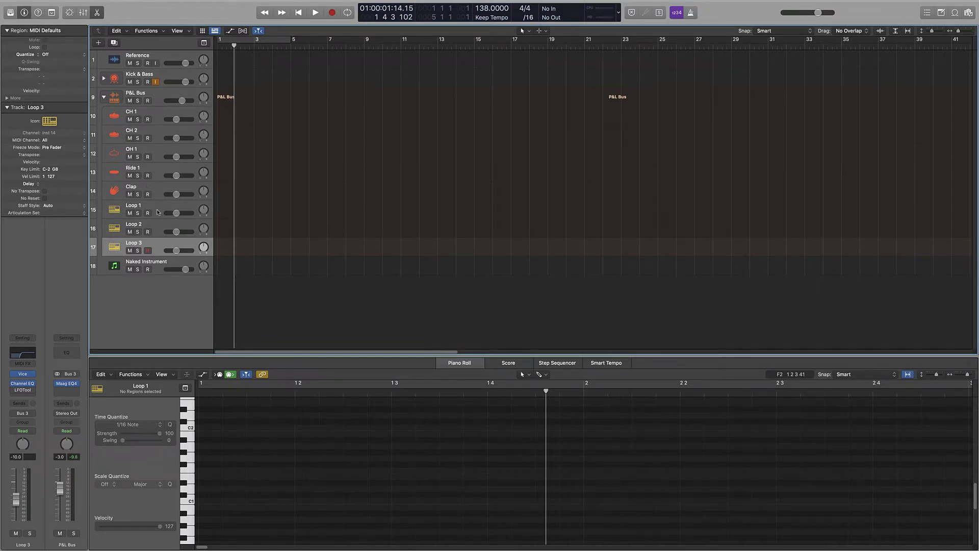
Duplicate the Clap track with its settings and name the copy Aux Perc.
left_click(155, 190)
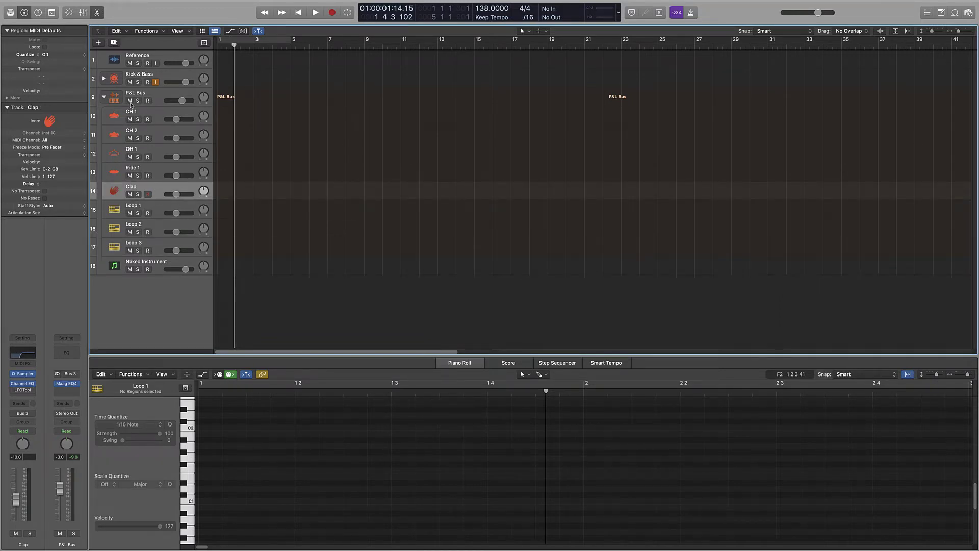
left_click(115, 43)
double_click(124, 206)
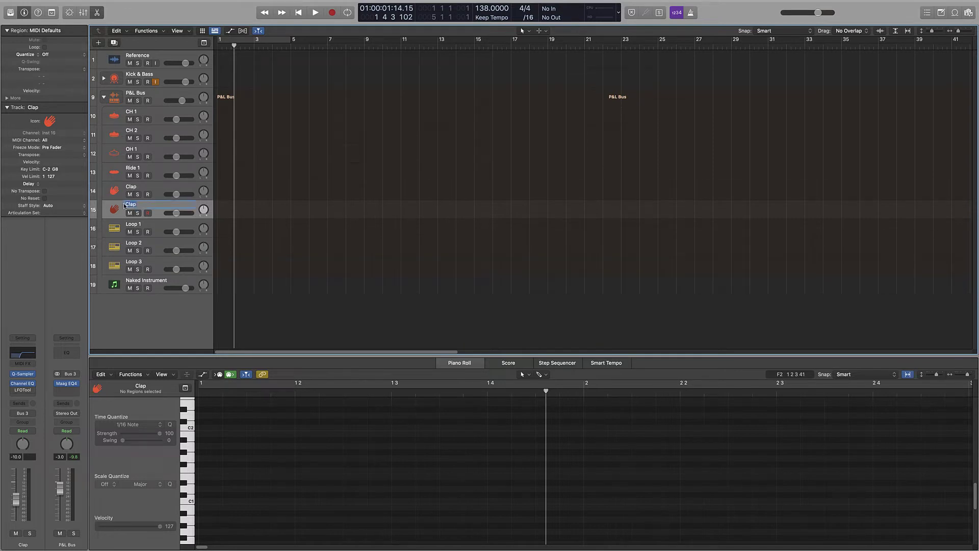
type("Aux Perc")
key("Return")
Assign the Aux Perc track the last flat drum machine icon from the Drums category.
right_click(112, 204)
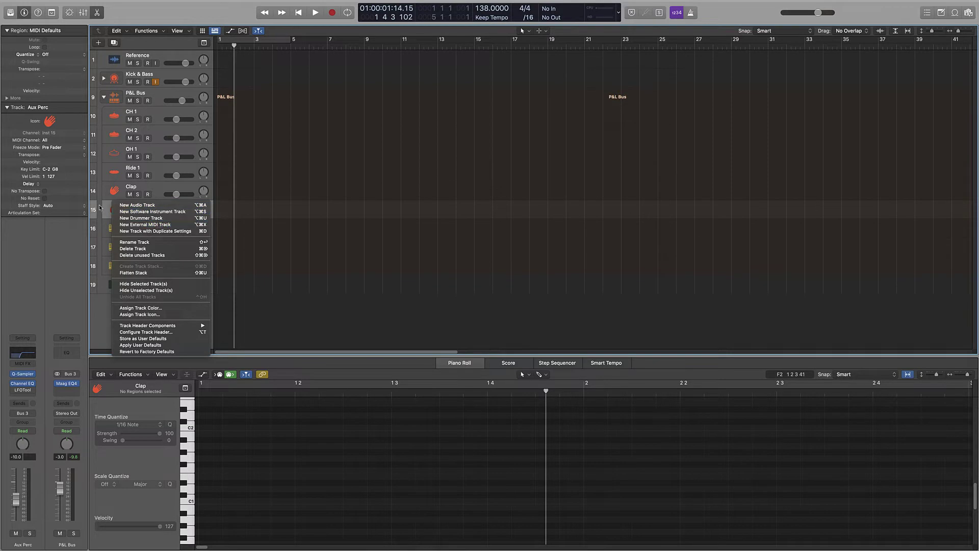
left_click(99, 206)
right_click(112, 211)
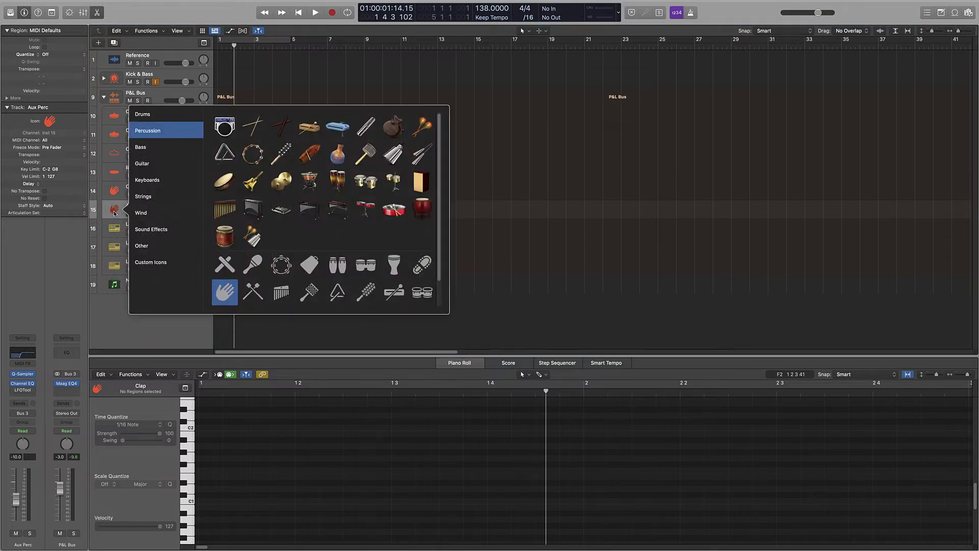
left_click(156, 118)
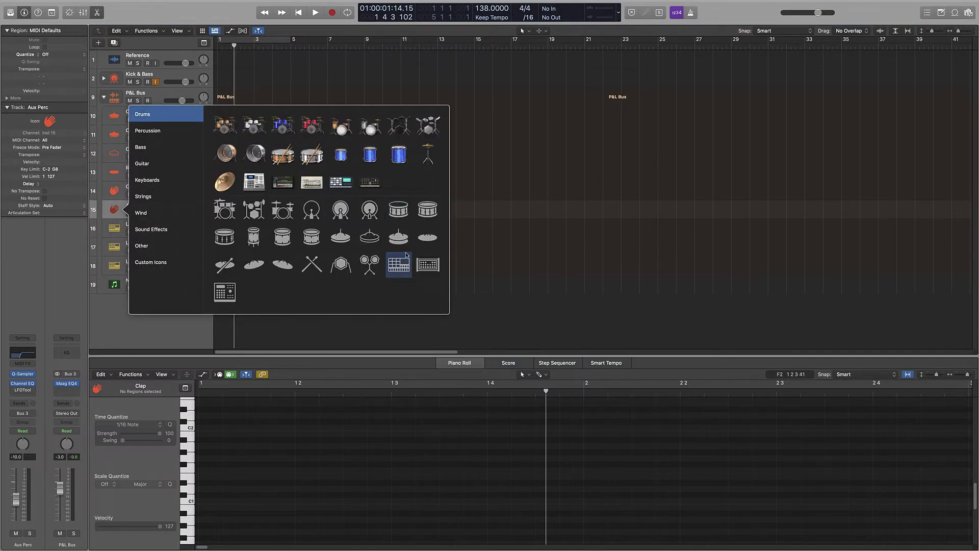
left_click(225, 292)
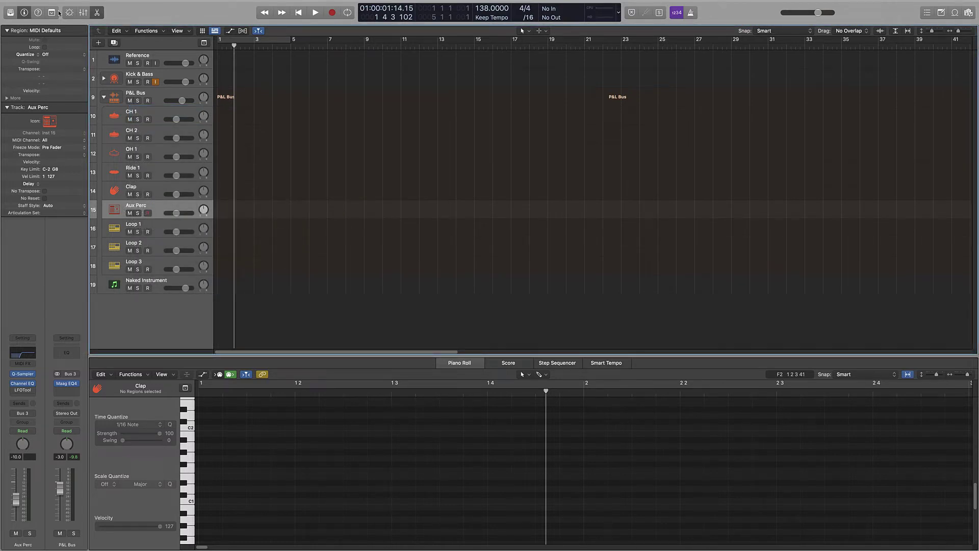
Lower the low-cut frequency of the Aux Perc Channel EQ to about 73 Hz and close the EQ window.
left_click(81, 12)
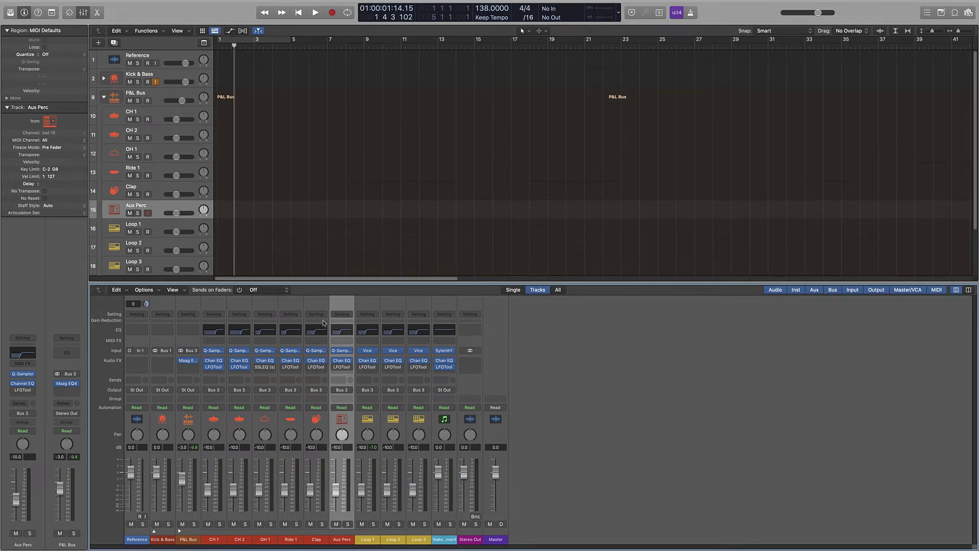
left_click(341, 329)
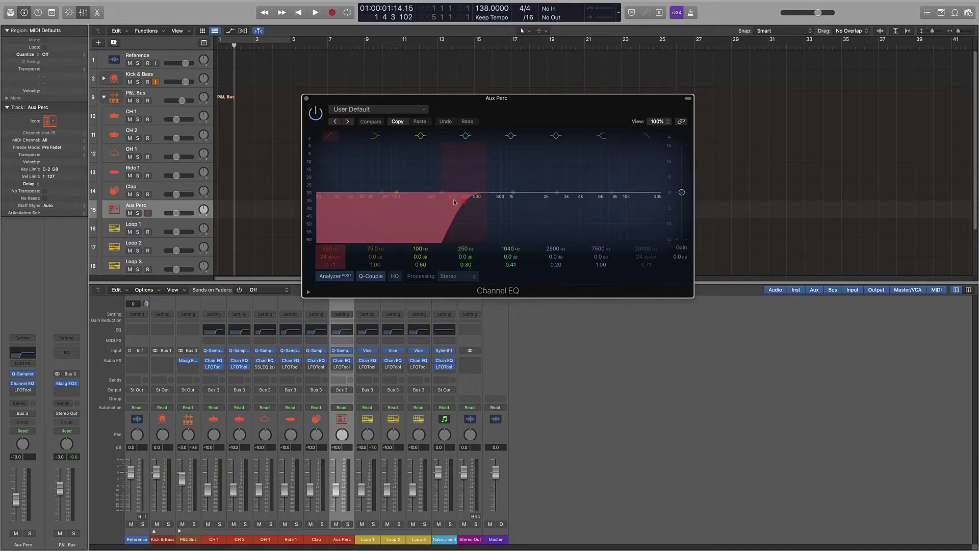
left_click_drag(454, 202, 380, 198)
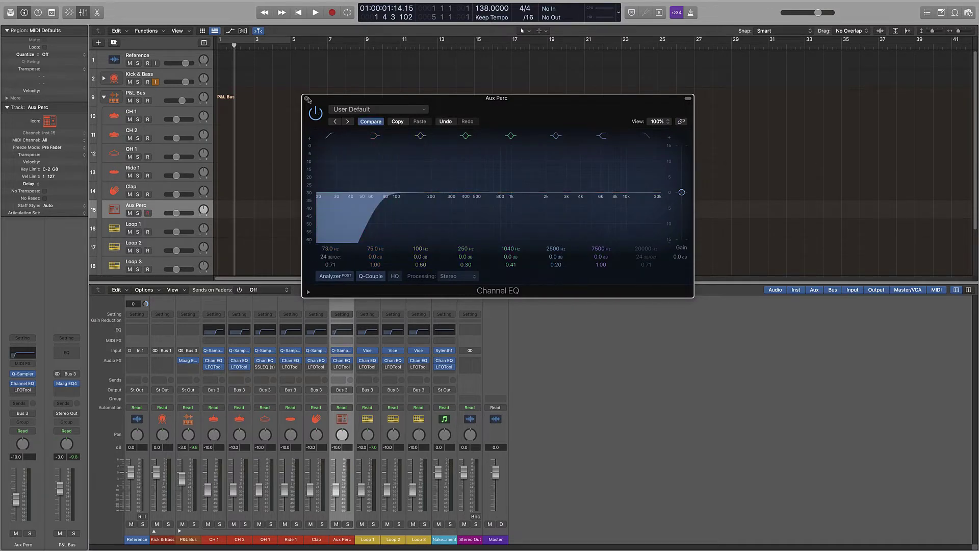
left_click(308, 99)
Replace the Aux Perc instrument with the stereo version of Nuance from New Sonic Arts and close its window.
left_click(30, 374)
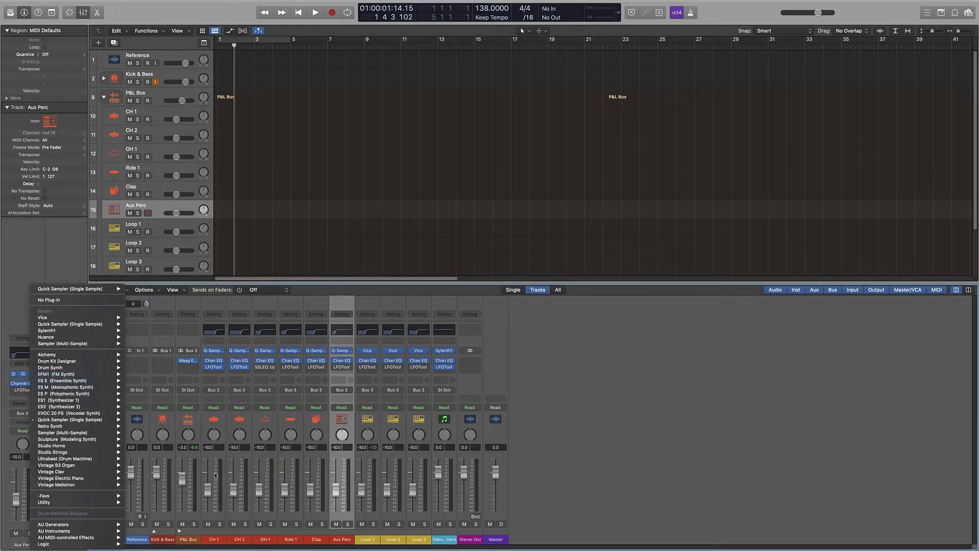
mouse_move(75, 440)
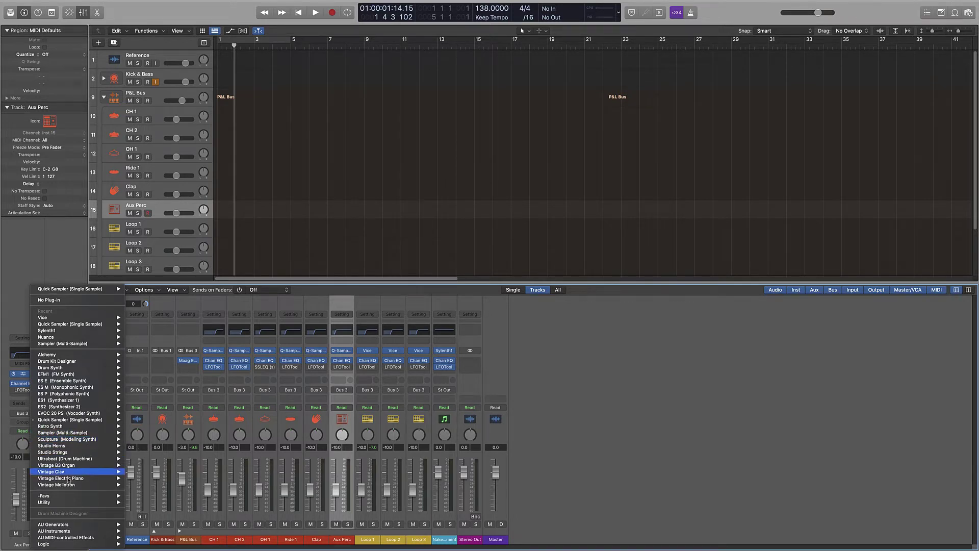
mouse_move(61, 531)
mouse_move(187, 300)
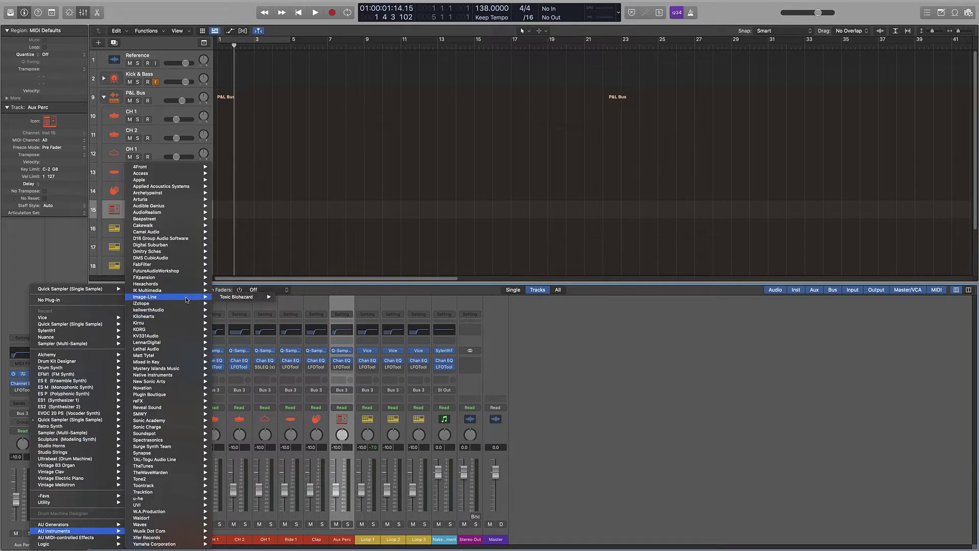
mouse_move(184, 266)
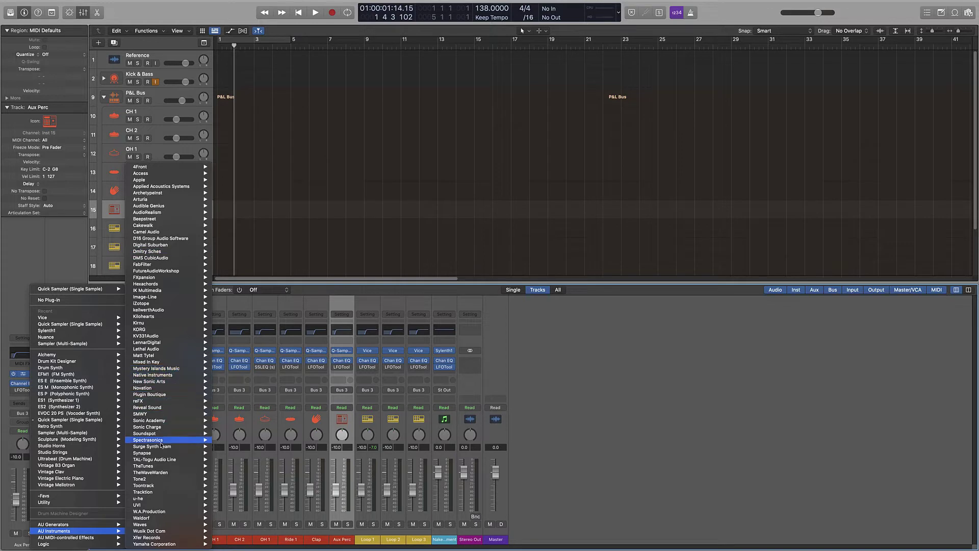
mouse_move(165, 433)
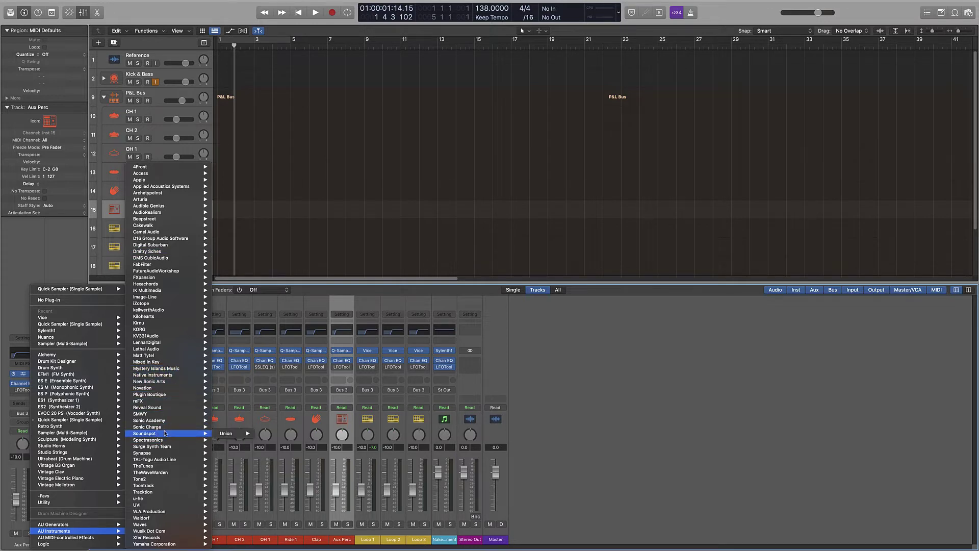
mouse_move(163, 382)
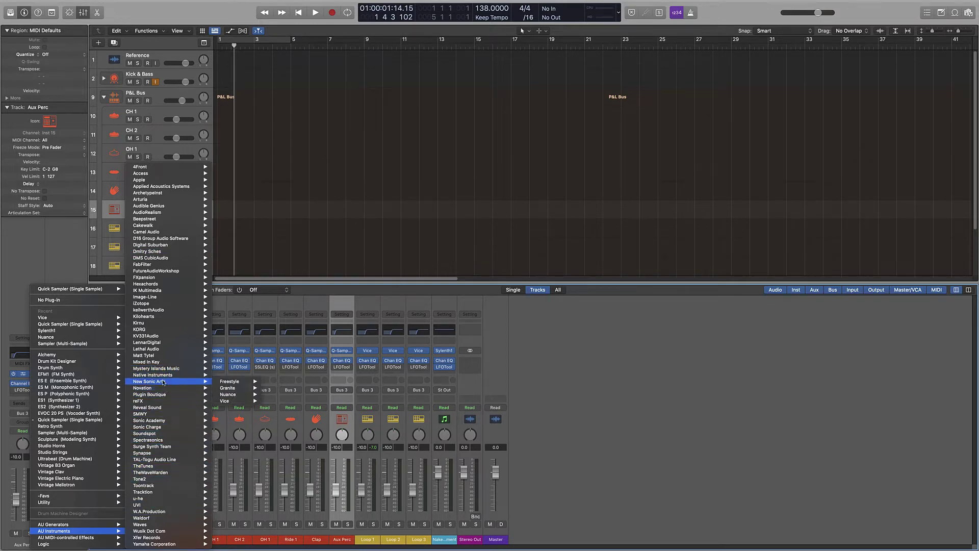
mouse_move(228, 396)
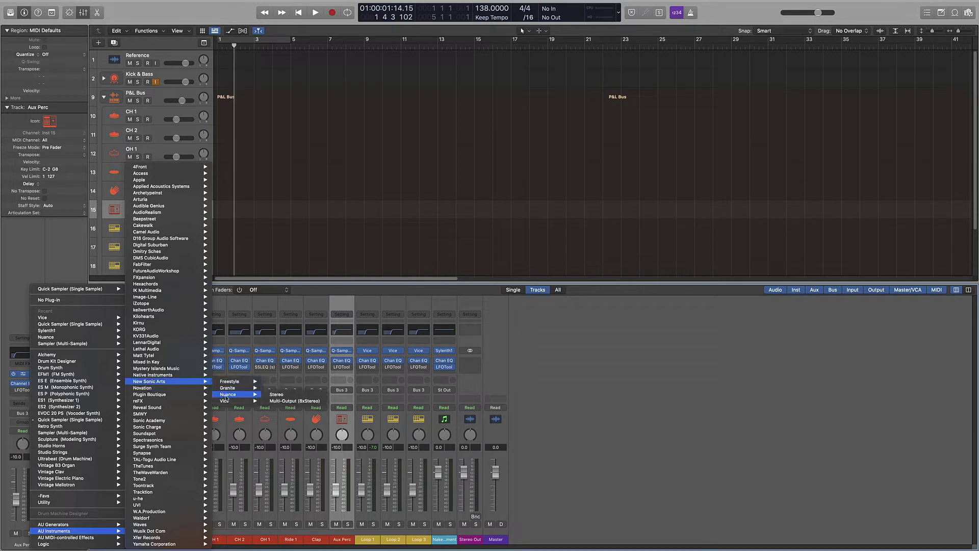
left_click(274, 395)
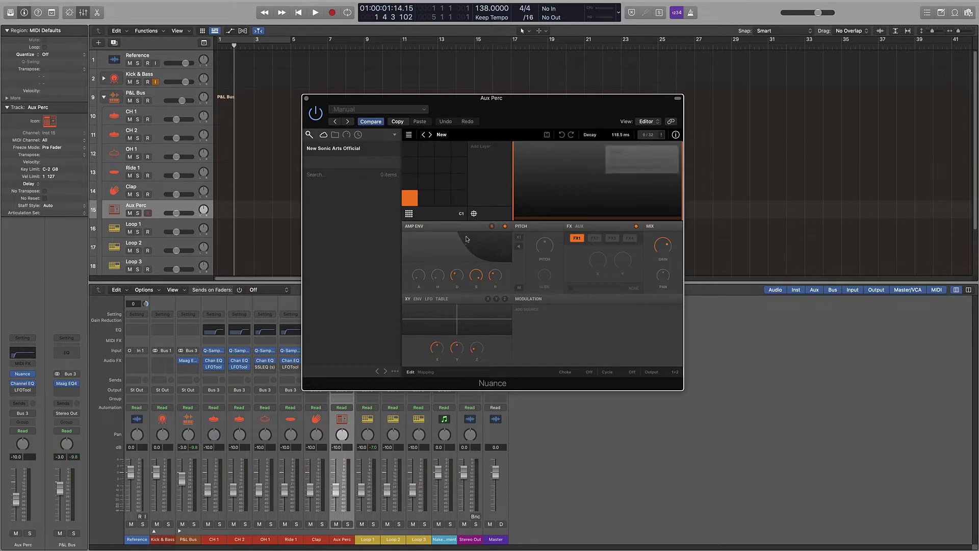
left_click(306, 98)
Look over the tracks inside the P&L Bus stack, collapsing and reopening the stack.
scroll(283, 201, "down", 2)
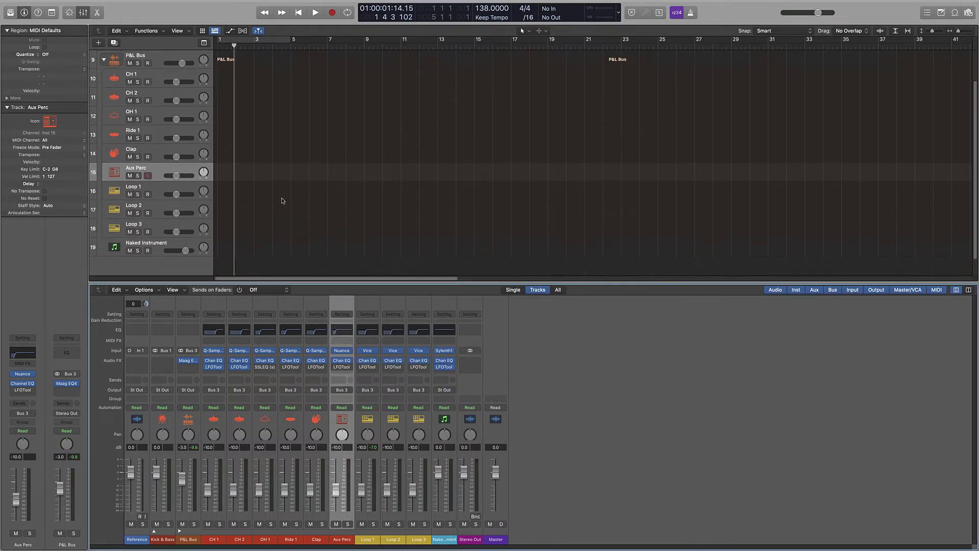
scroll(281, 189, "down", 1)
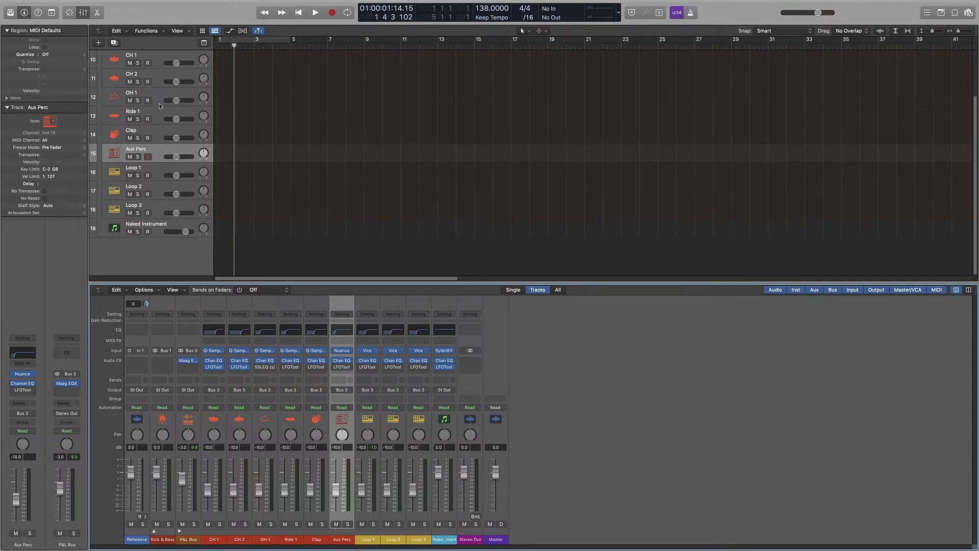
scroll(158, 104, "up", 3)
left_click(103, 97)
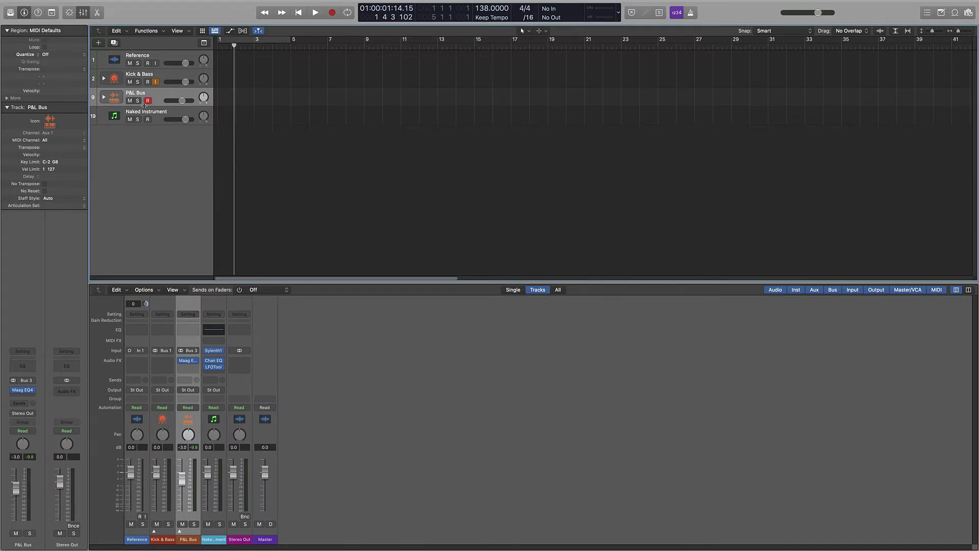
left_click(103, 97)
scroll(222, 148, "down", 3)
scroll(222, 147, "up", 3)
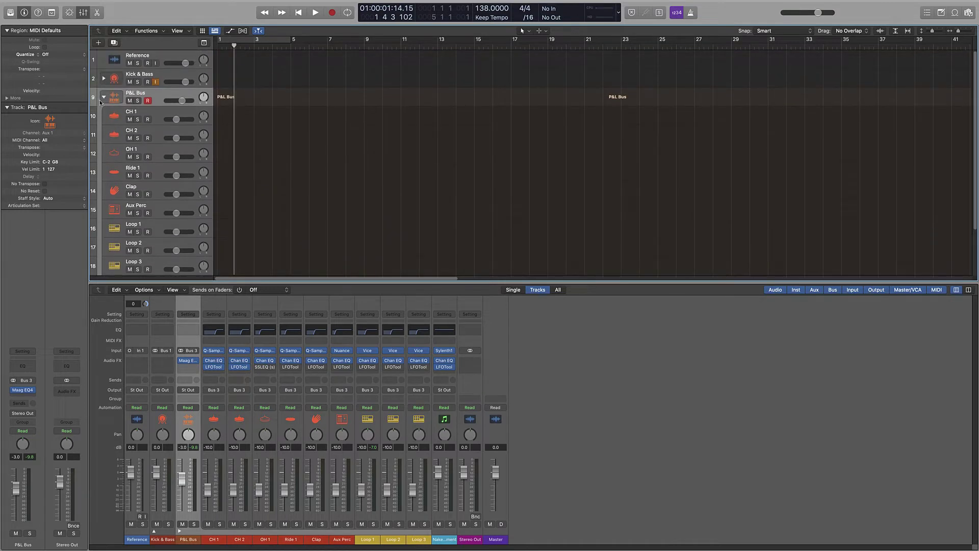
scroll(125, 204, "down", 3)
Collapse the P&L Bus stack.
left_click(127, 214)
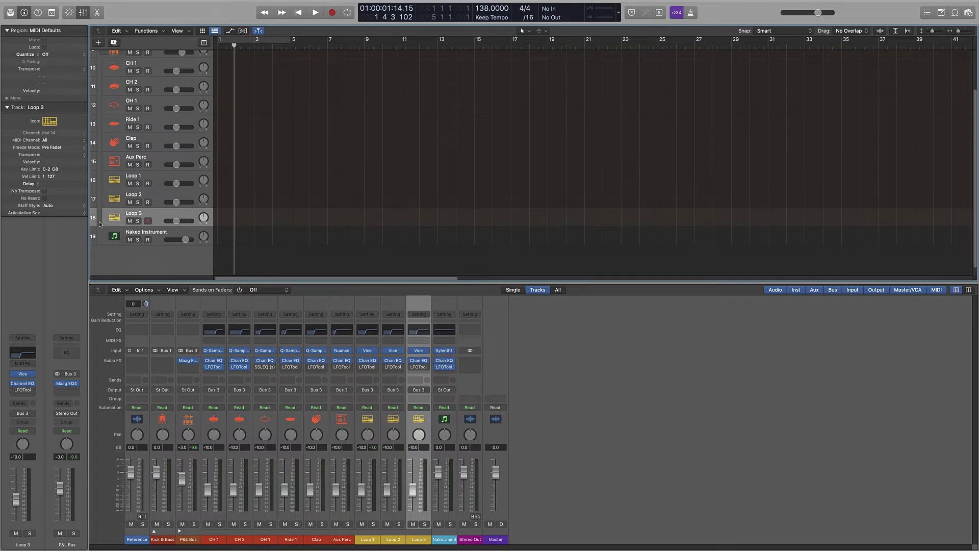
right_click(113, 214)
left_click(113, 213)
scroll(238, 163, "up", 3)
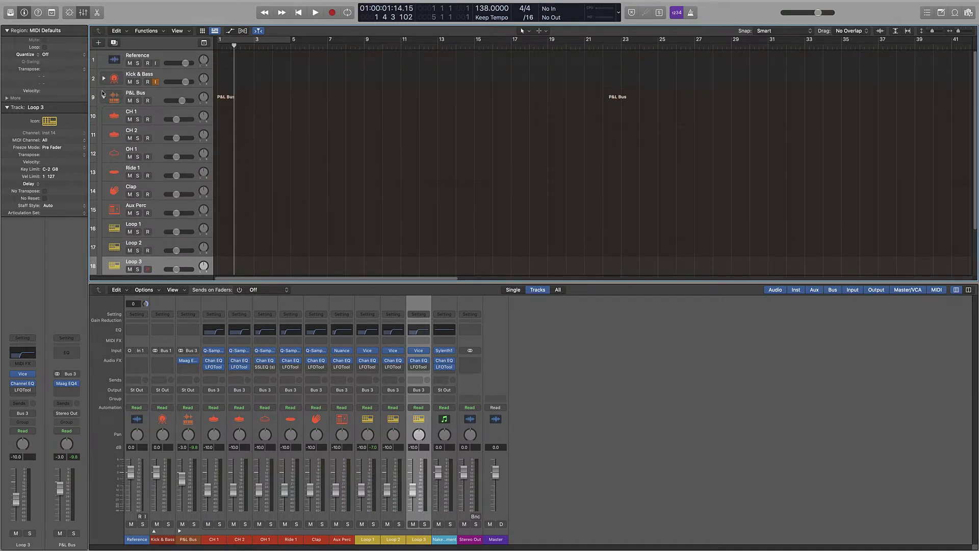
left_click(103, 95)
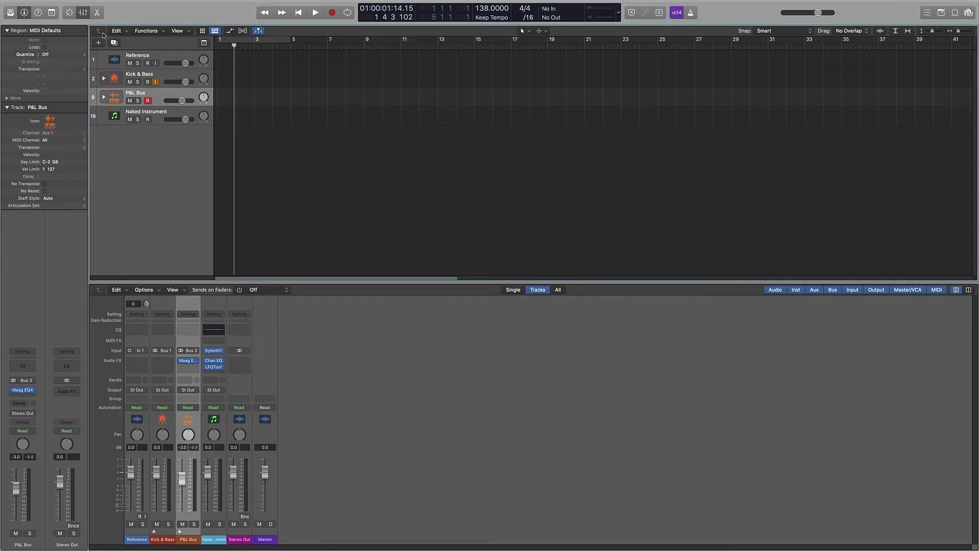
Duplicate the Naked Instrument track with its settings and rename the original track Lead 1.
left_click(145, 113)
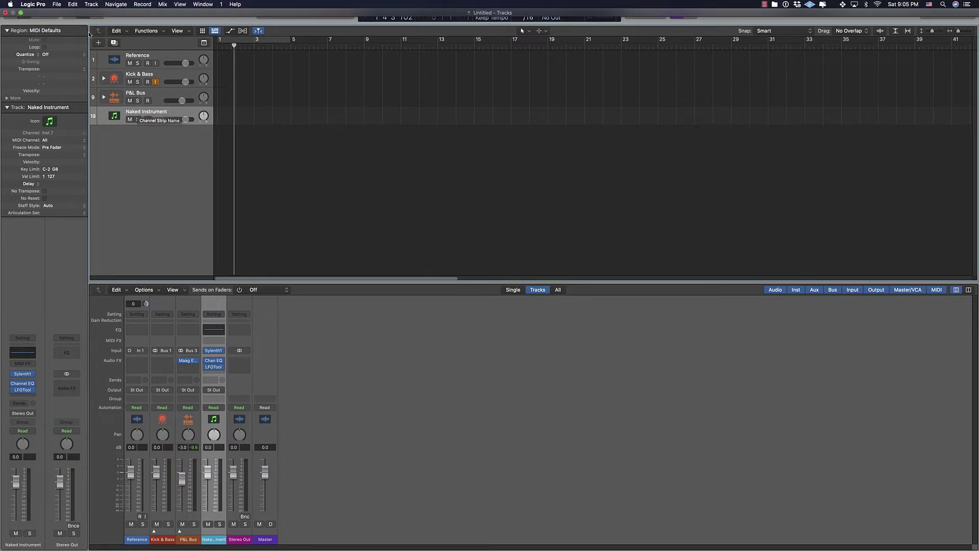
key("super+d")
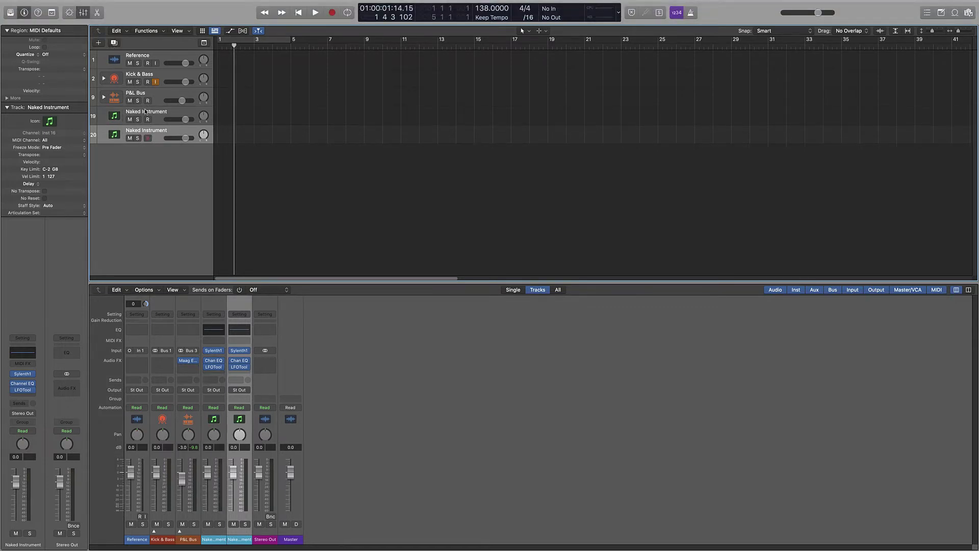
double_click(146, 112)
type("Lea")
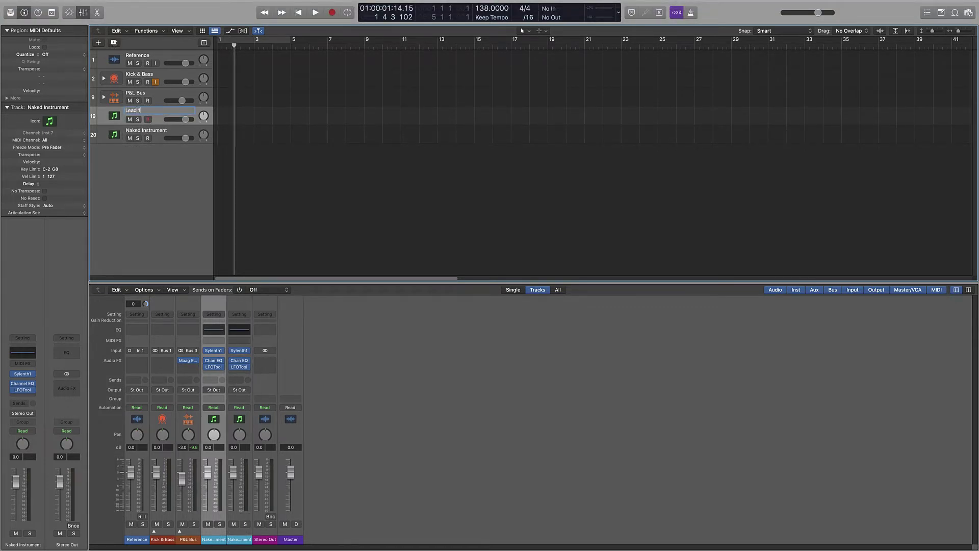
type("d 1")
key("Return")
Color the Lead 1 channel strip bright magenta.
right_click(237, 543)
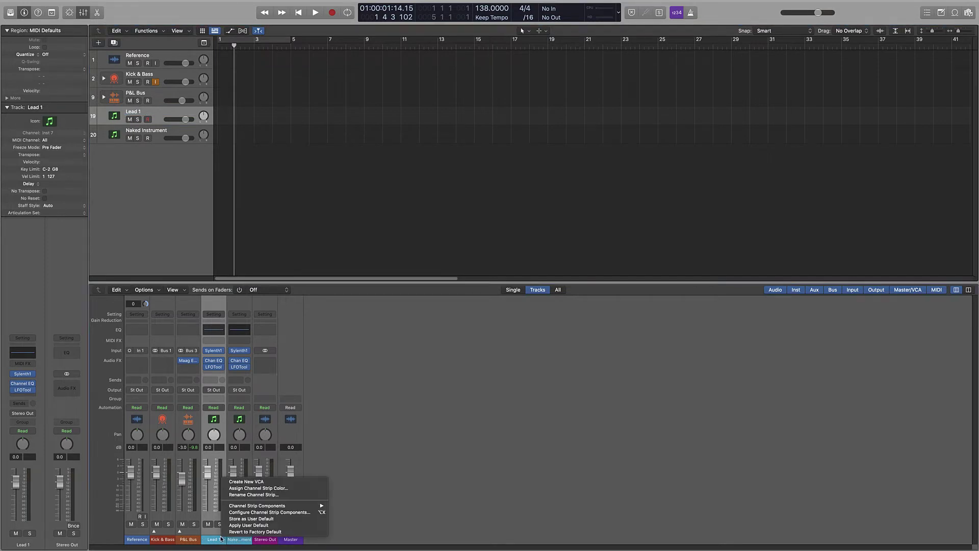
left_click(240, 488)
left_click(520, 410)
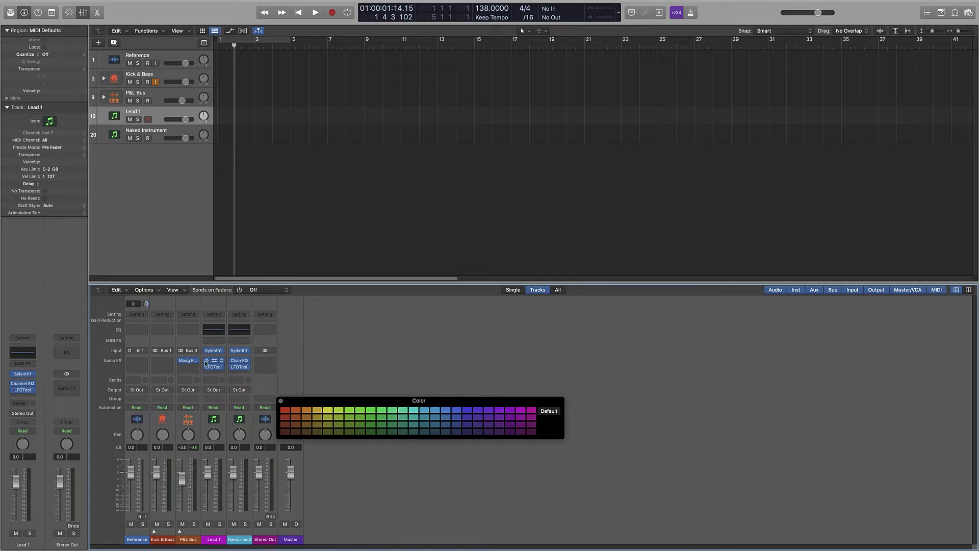
Replace LFOTool on the Lead 1 channel strip with the Gain utility plug-in and close its window.
left_click(222, 361)
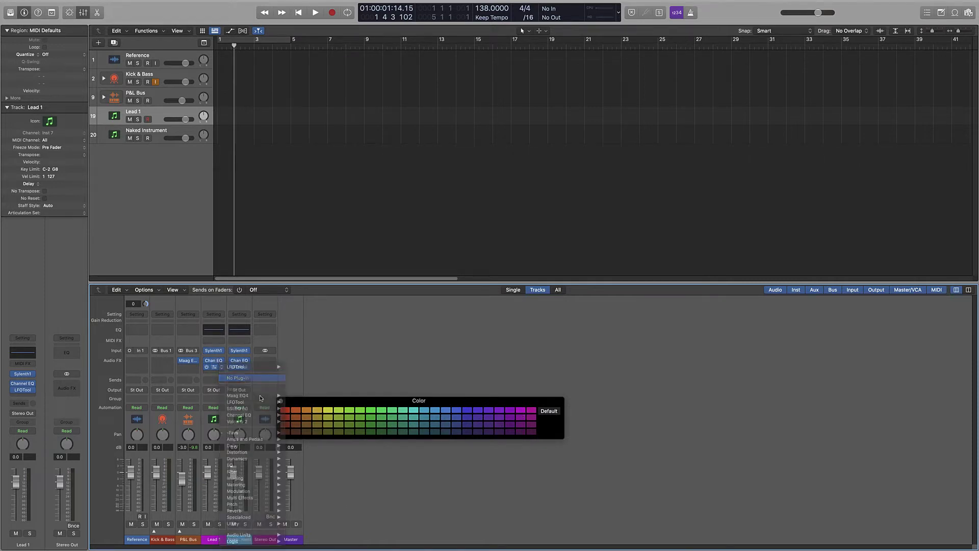
left_click(238, 377)
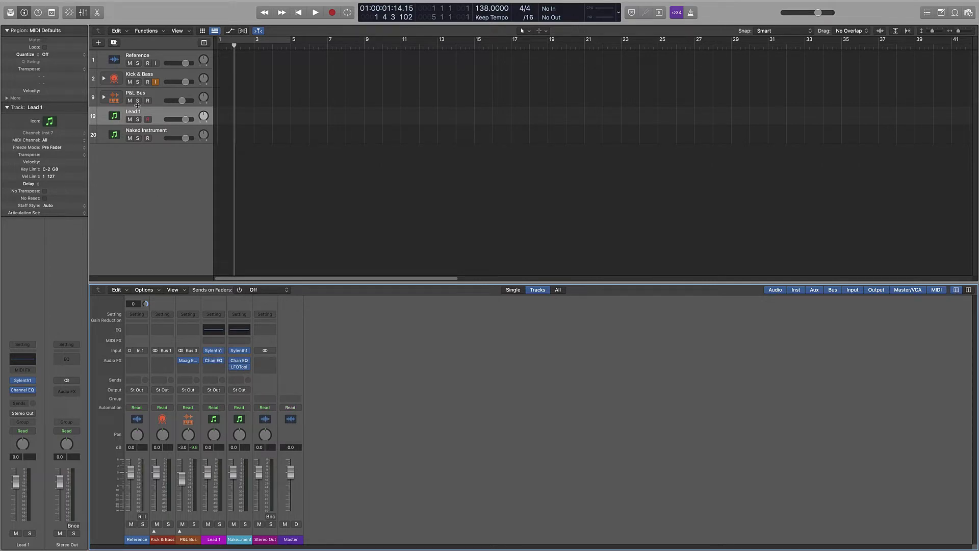
left_click(210, 366)
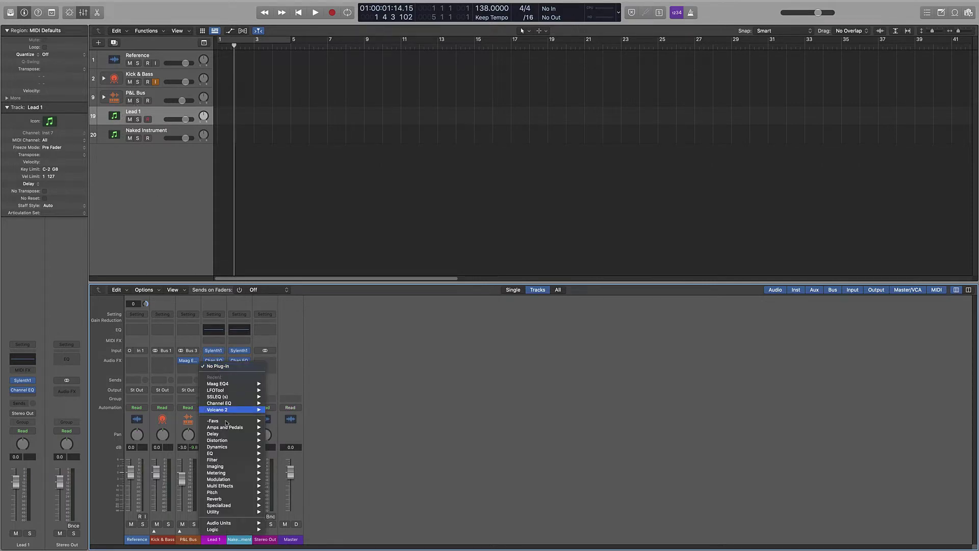
mouse_move(230, 512)
mouse_move(306, 519)
left_click(341, 518)
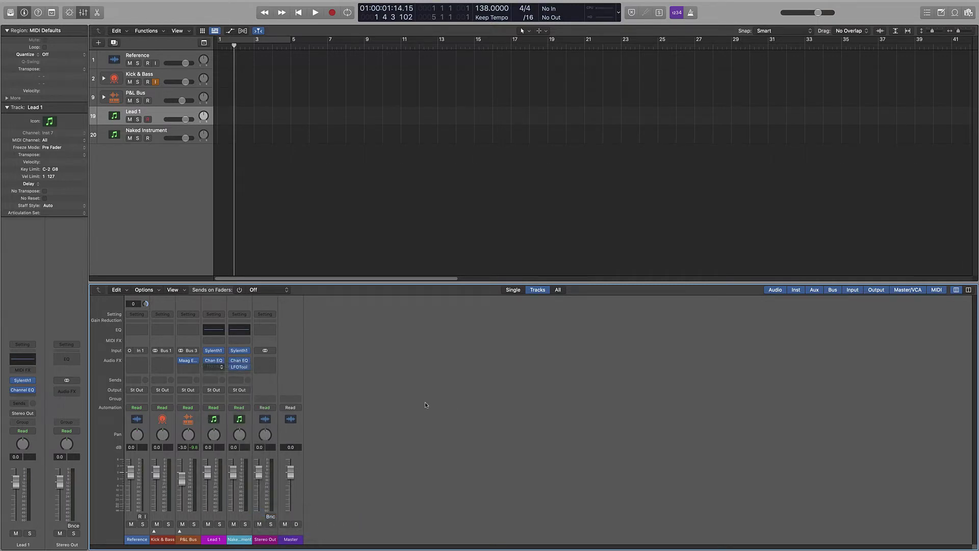
left_click(306, 98)
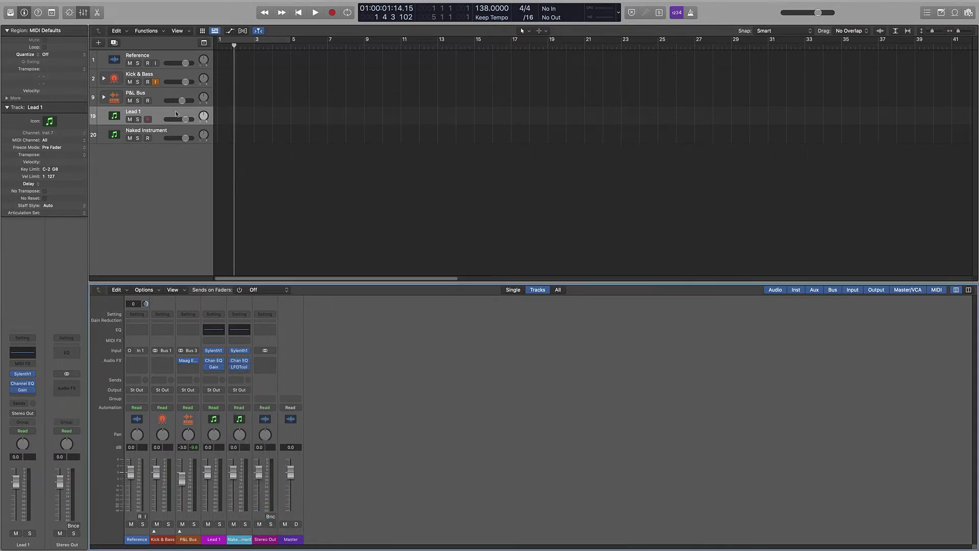
Assign the Lead 1 track the flat synthesizer-on-stand icon from the Keyboards category.
left_click(117, 118)
right_click(116, 119)
left_click(148, 81)
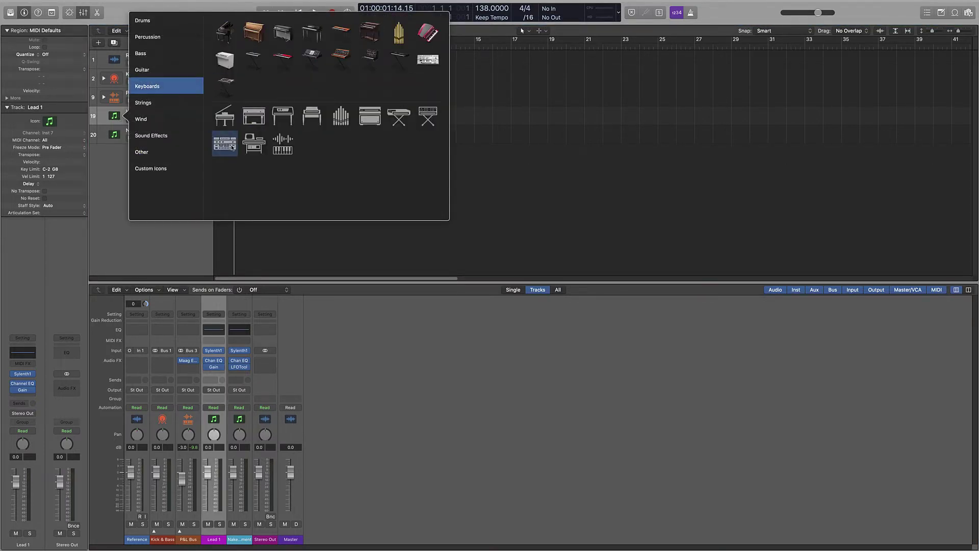
left_click(400, 120)
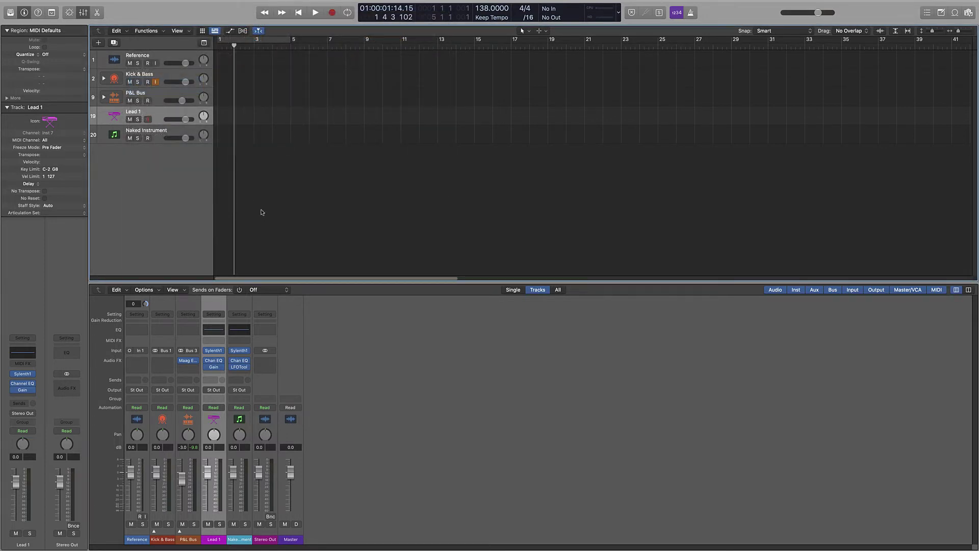
Check the Channel EQ on the Lead 1 channel strip and close its window.
left_click(214, 330)
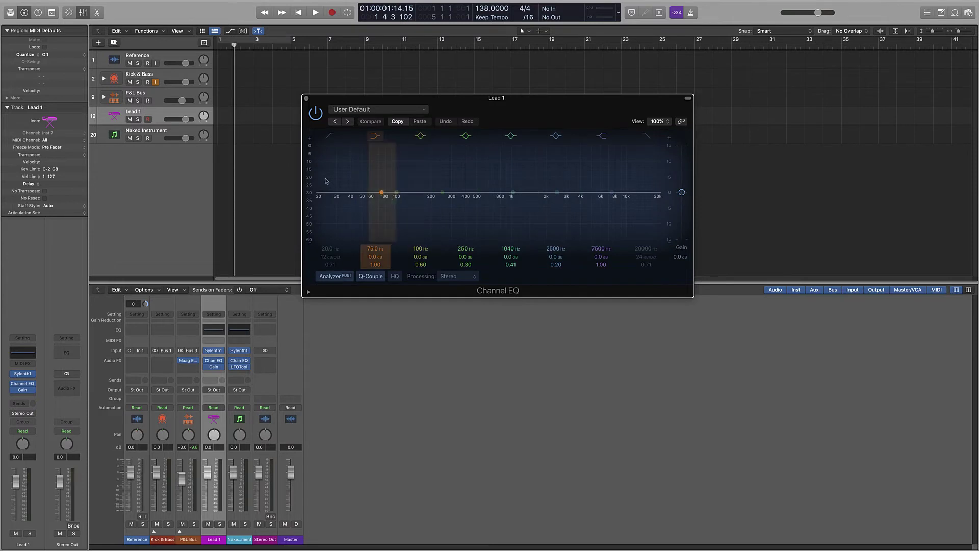
left_click(306, 99)
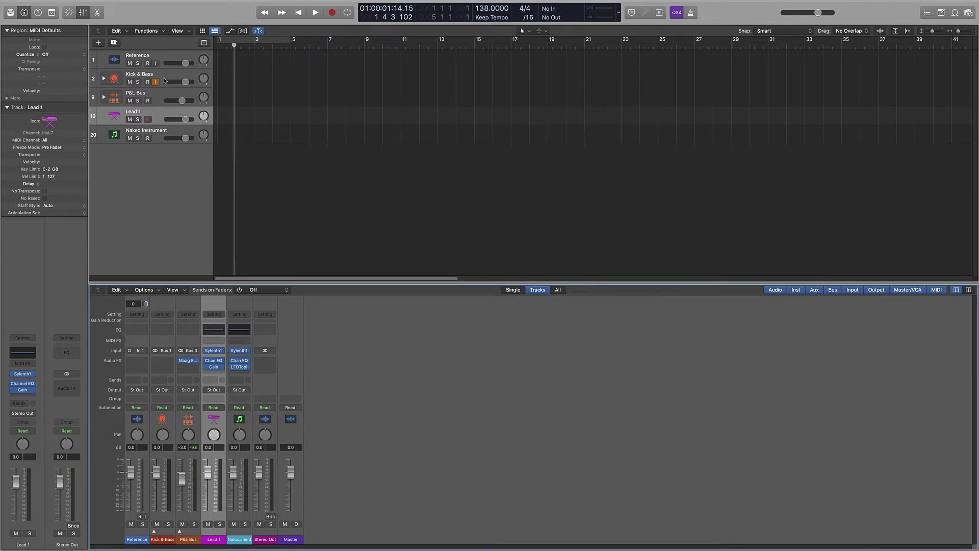
left_click(158, 157)
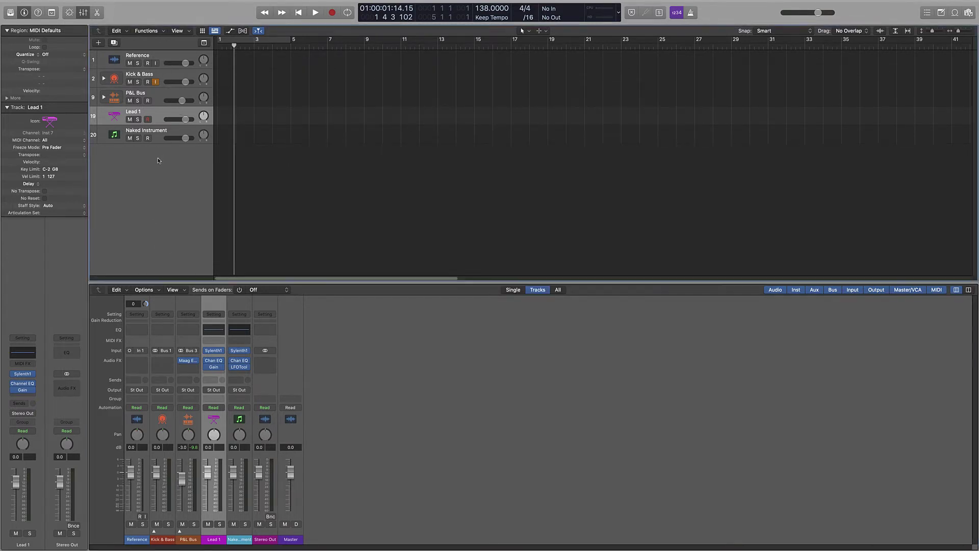
Duplicate the Lead 1 track twice with its settings and rename the copies Lead 2 and Lead 3.
left_click(115, 43)
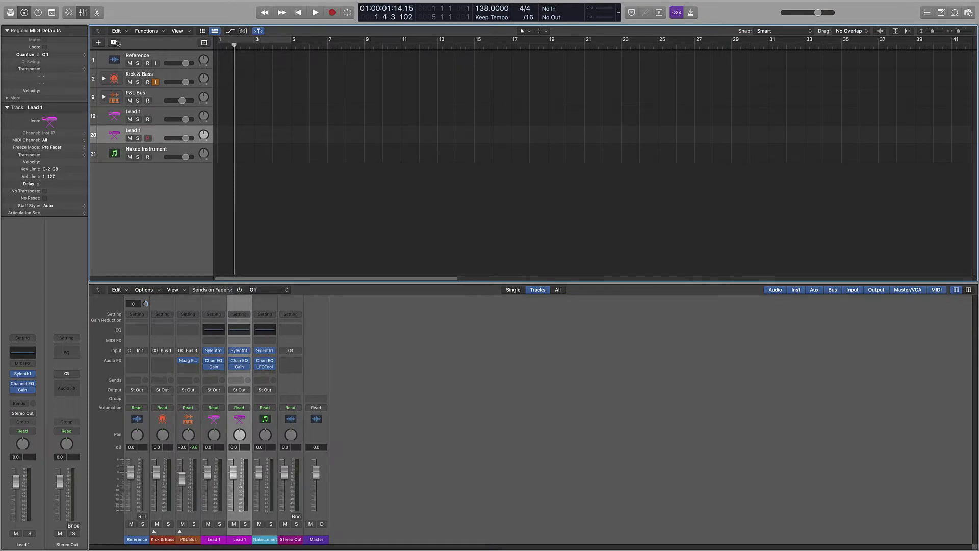
key("super+d")
double_click(137, 129)
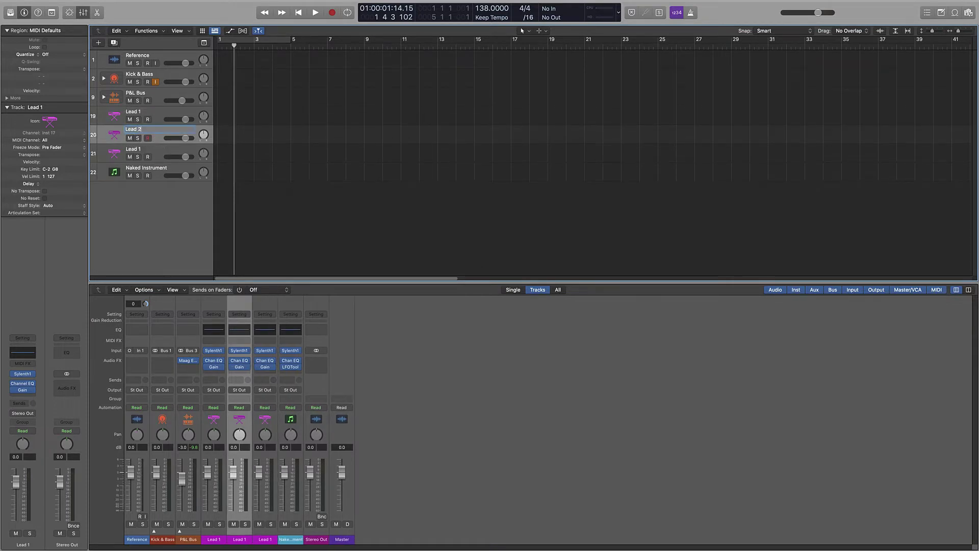
type("Lead 2")
key("Return")
double_click(152, 148)
type("Lead 4")
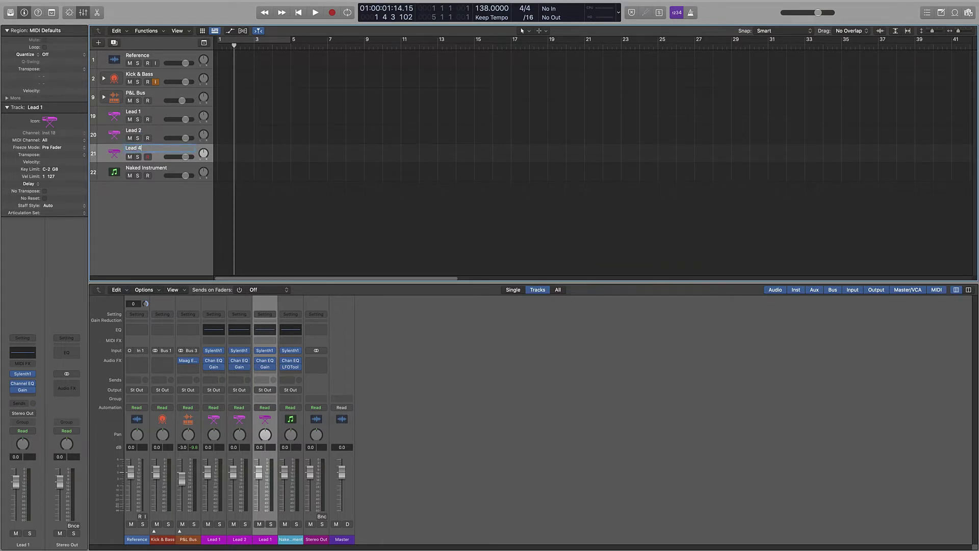
key("Return")
Replace the Sylenth1 instrument on the Lead 2 track with the stereo version of Spire-1.5.
key("Up")
left_click(31, 374)
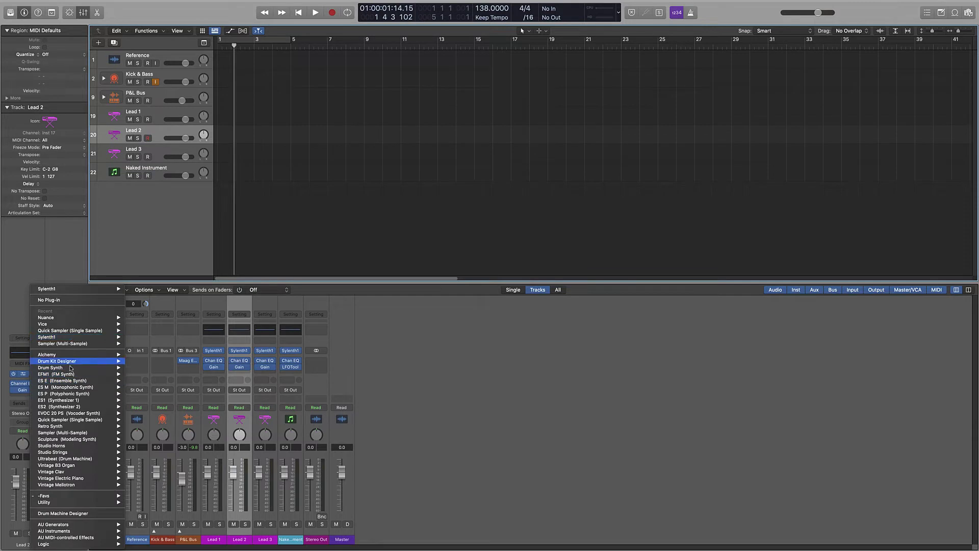
mouse_move(77, 495)
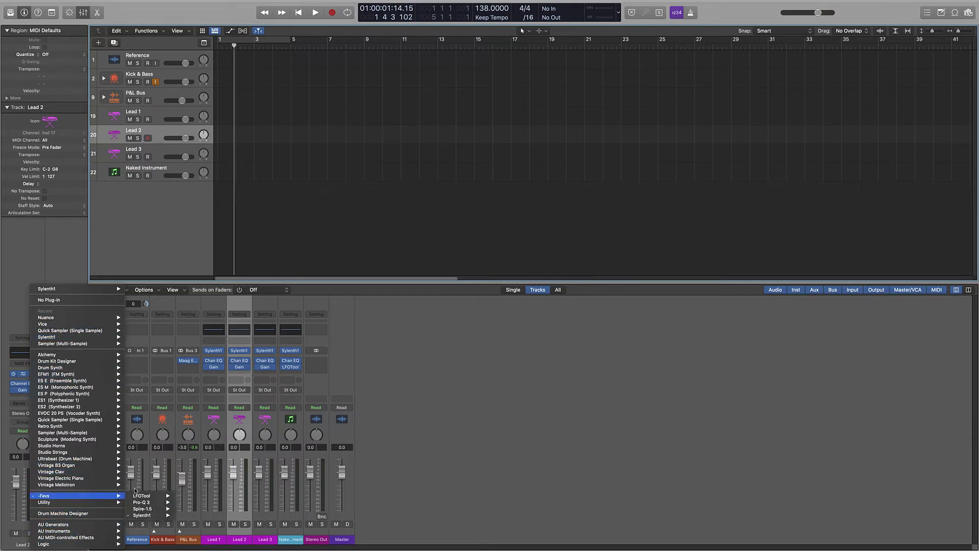
mouse_move(146, 508)
left_click(188, 515)
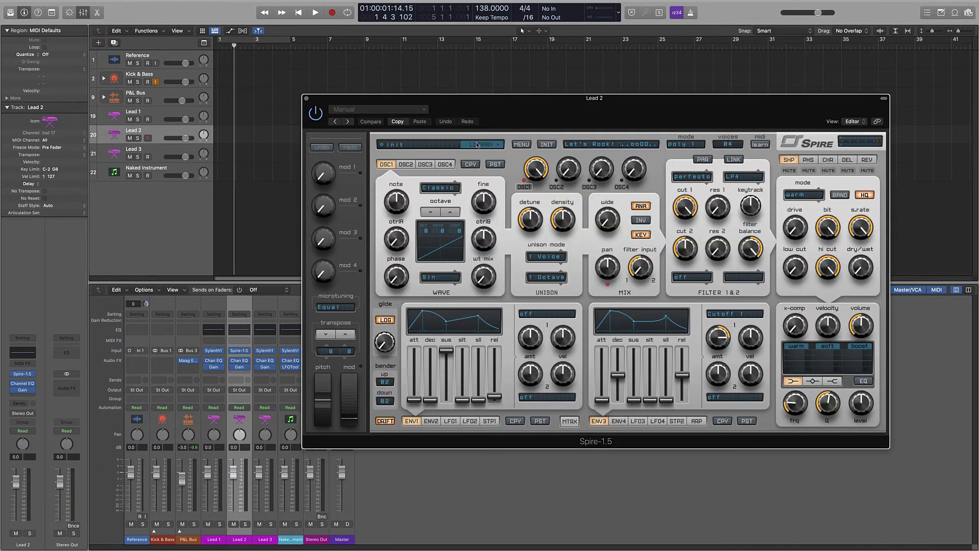
Replace the Sylenth1 instrument on the Lead 3 track with stereo Spire-1.5 and close the open plug-in window.
left_click(147, 153)
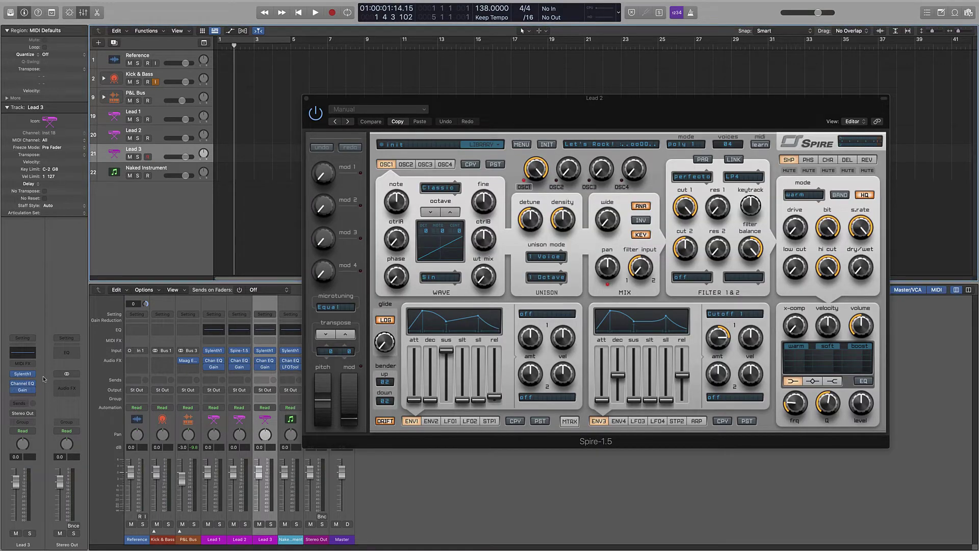
left_click(22, 374)
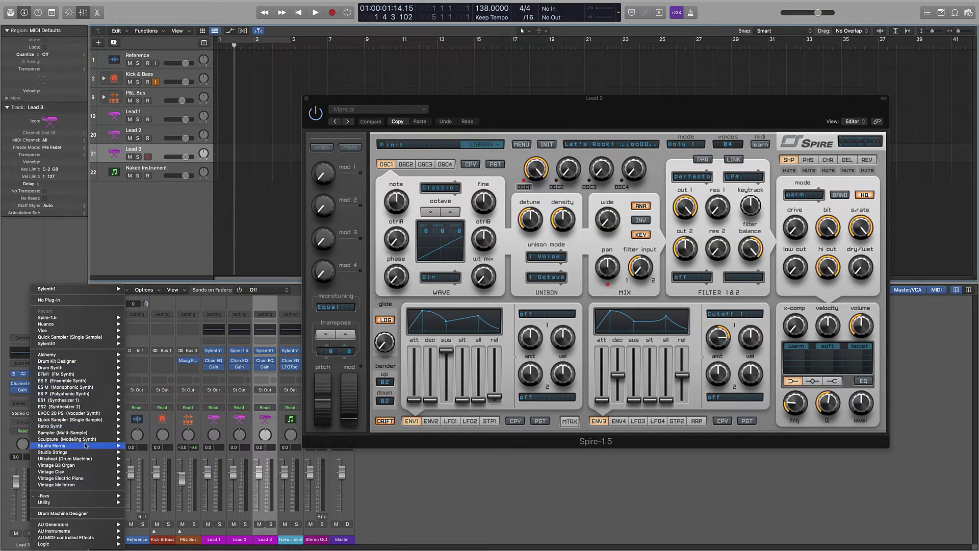
mouse_move(84, 500)
mouse_move(151, 509)
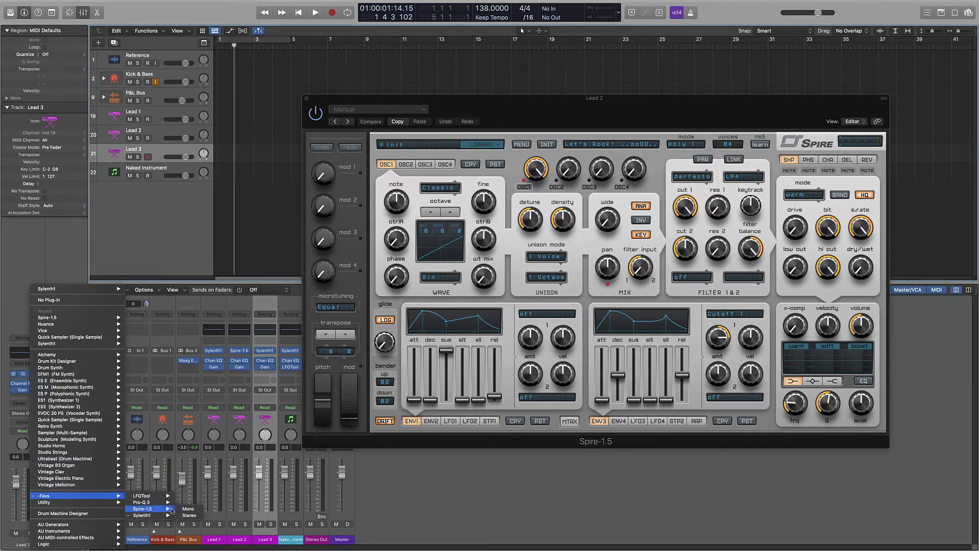
left_click(188, 516)
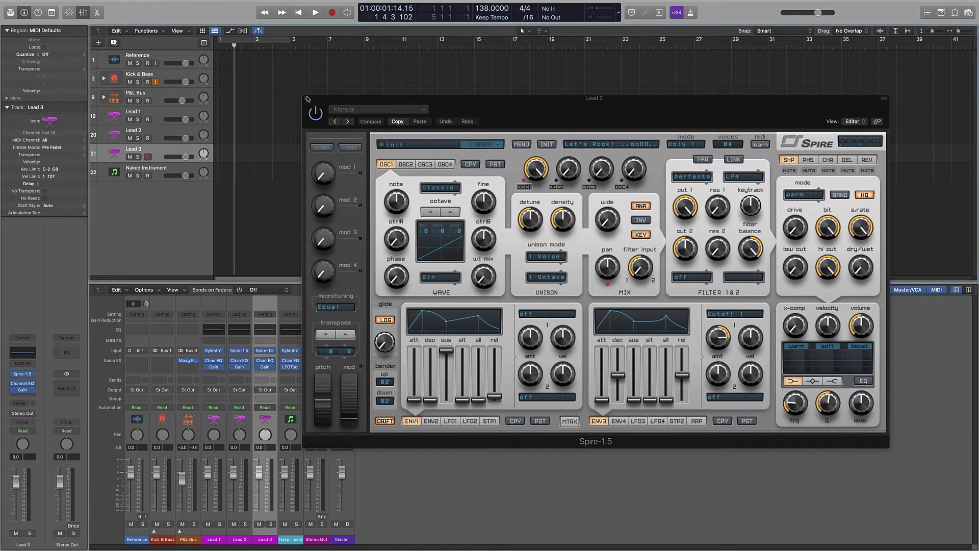
left_click(306, 98)
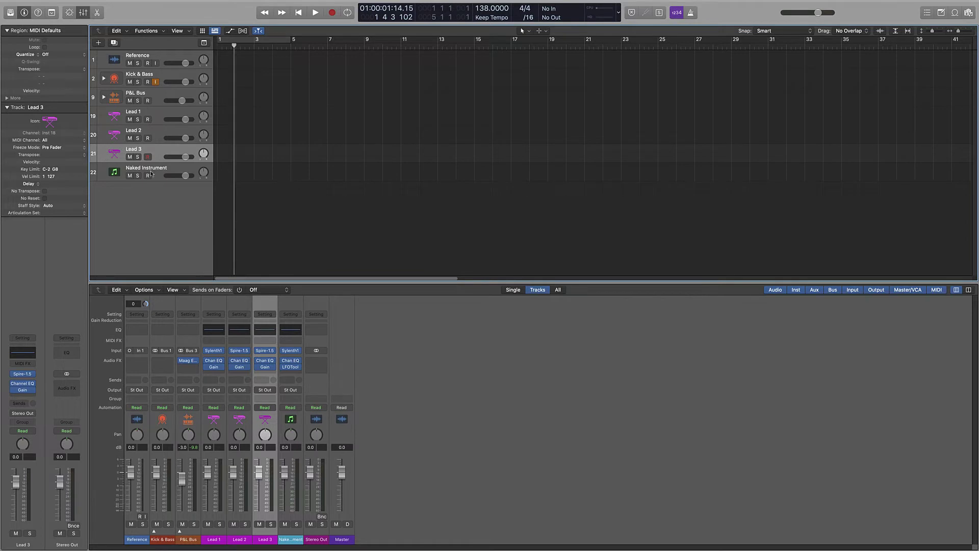
Duplicate the Lead 3 track with its settings and rename the copy Pluck 1.
left_click(154, 116, "shift")
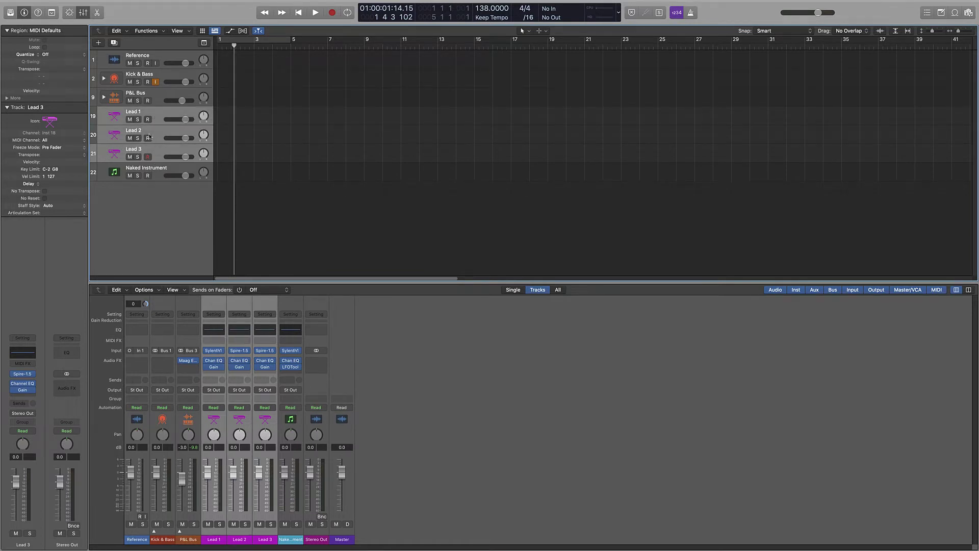
left_click(145, 150)
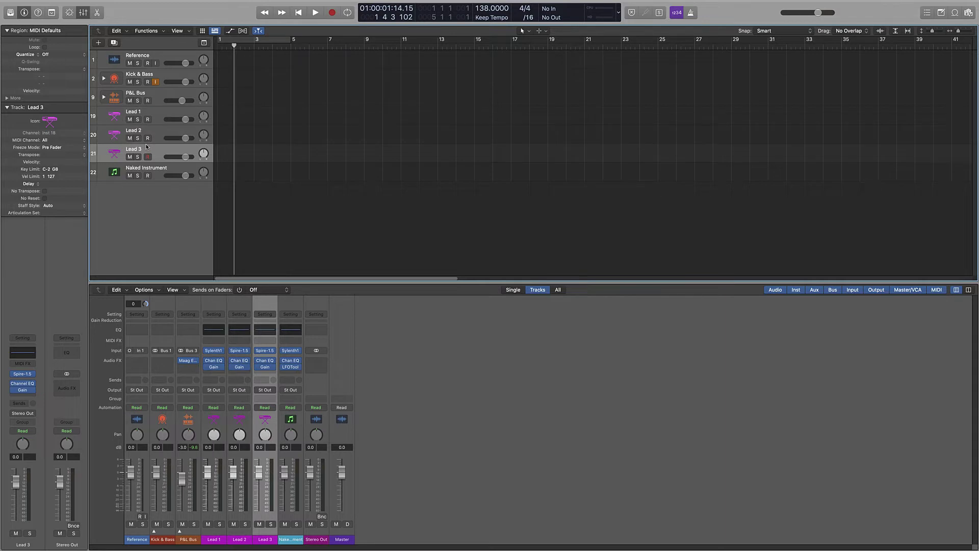
left_click(115, 42)
double_click(134, 166)
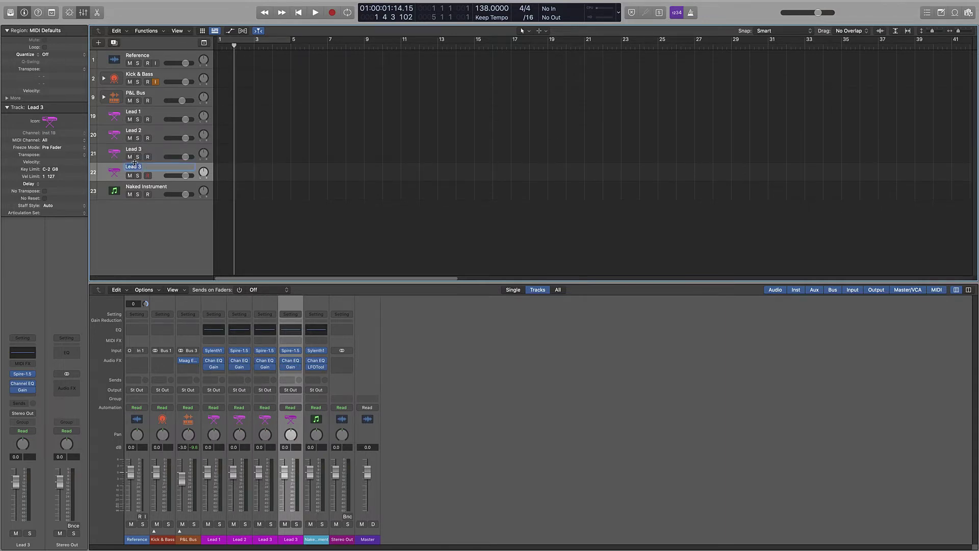
type("Plcuk 1")
key("Return")
double_click(135, 167)
type("Plcck 1")
key("Return")
Color the Pluck 1 channel strip bright purple and close the color palette.
right_click(291, 542)
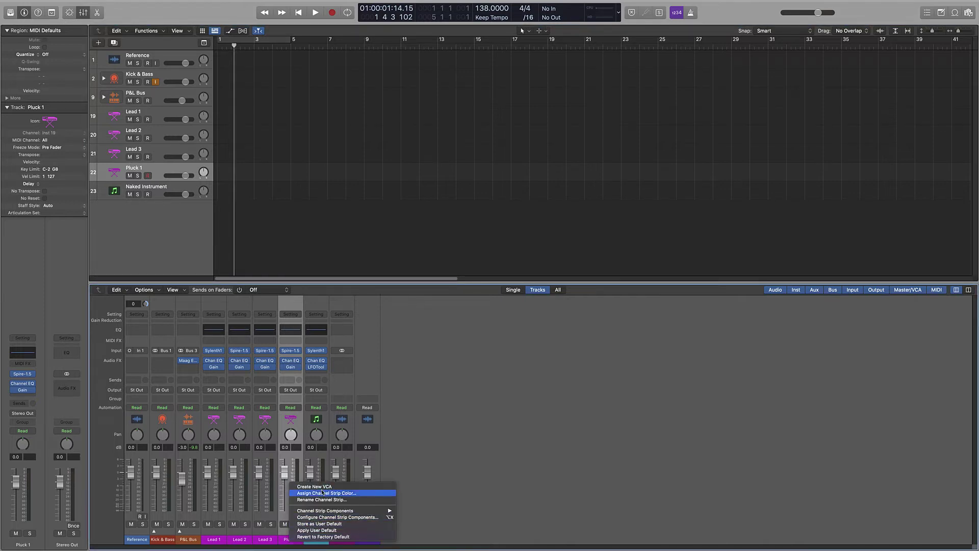
left_click(320, 493)
left_click(509, 411)
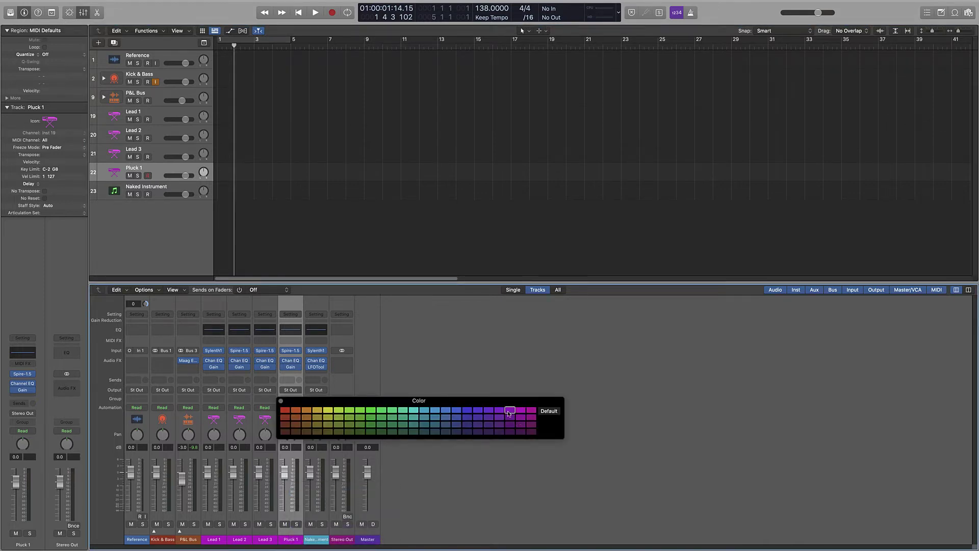
left_click(282, 401)
right_click(121, 168)
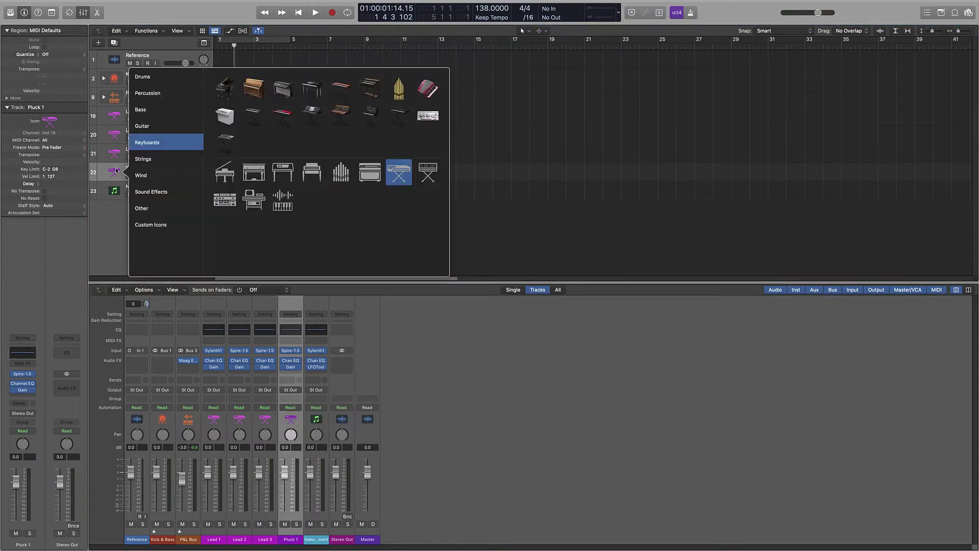
left_click(122, 171)
right_click(153, 169)
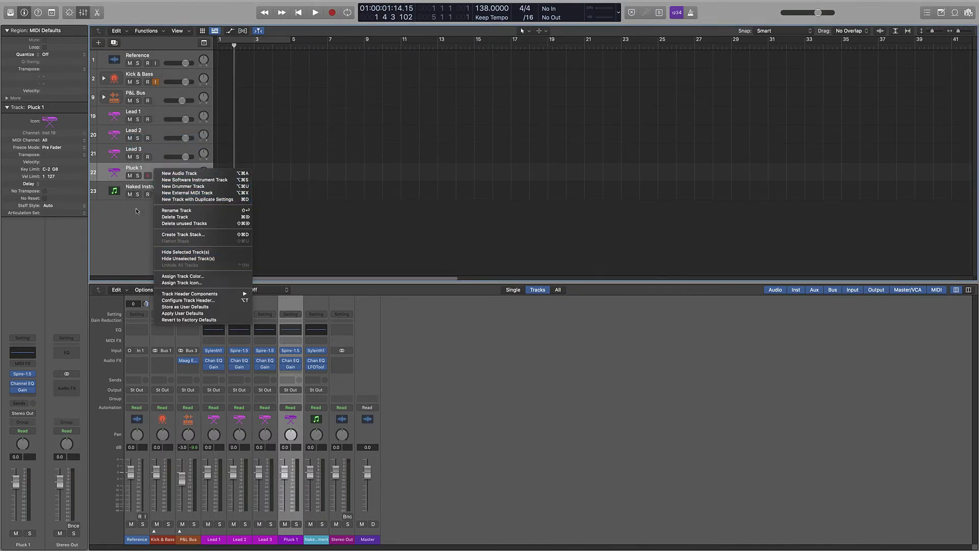
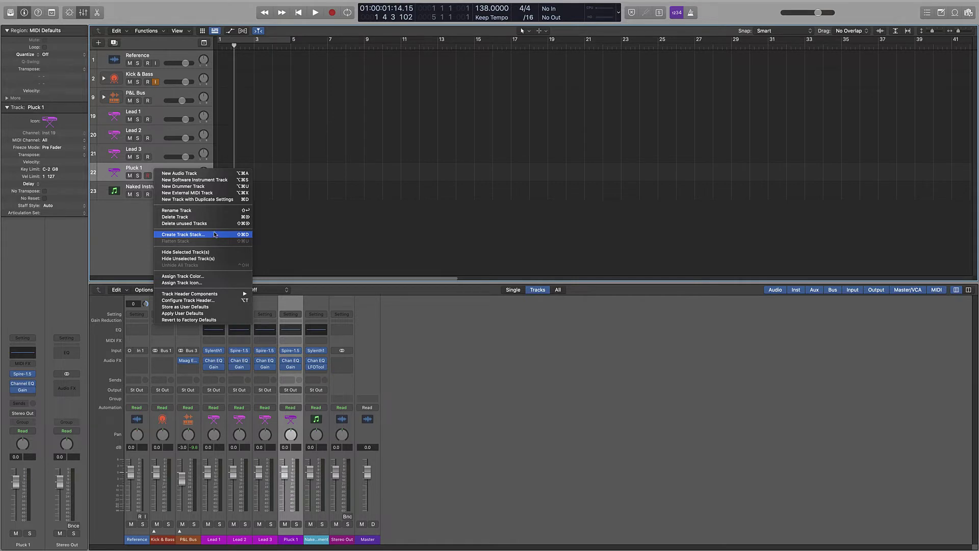
left_click(145, 217)
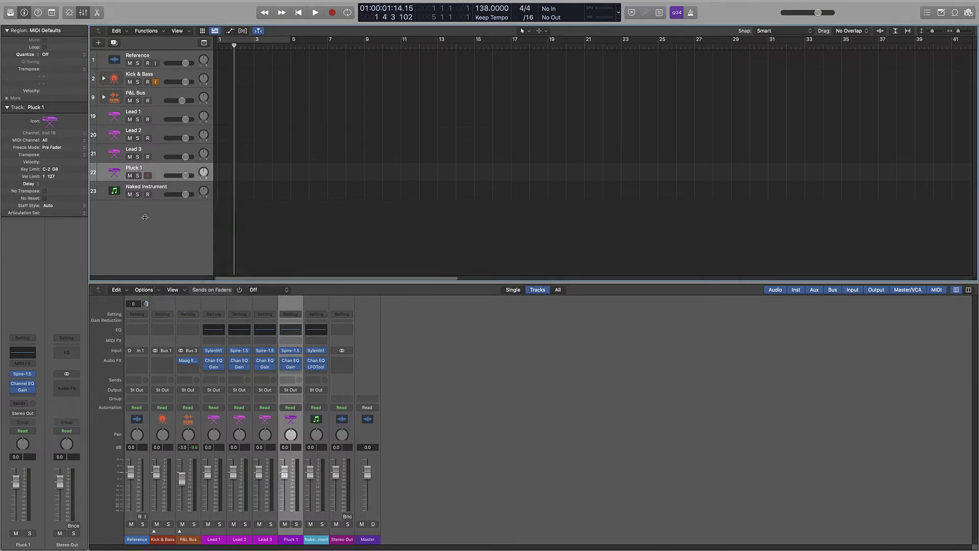
Create two more pluck tracks by duplicating Pluck 1 with its settings and naming the copies Pluck 2 and Pluck 3.
left_click(118, 44)
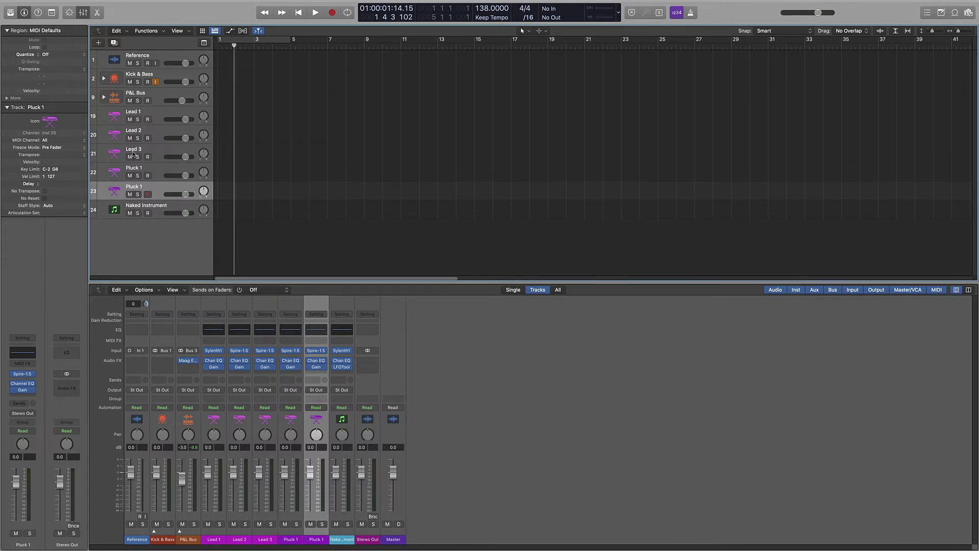
double_click(134, 187)
type("Pluck 2")
key("Return")
left_click(116, 45)
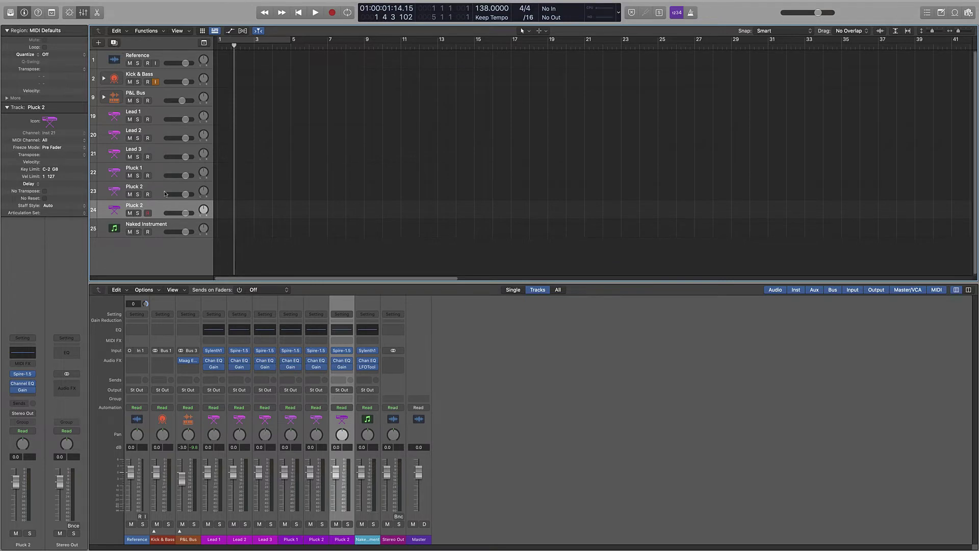
double_click(142, 205)
type("Pluck 3")
key("Return")
Replace the Spire-1.5 instrument on the Pluck 1 channel strip with stereo Sylenth1 and close its window.
left_click(295, 350)
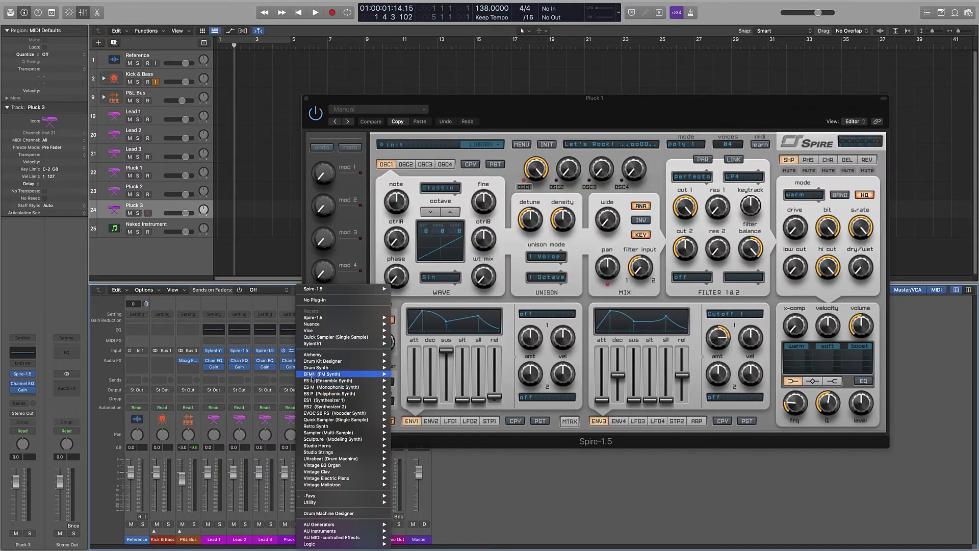
mouse_move(329, 344)
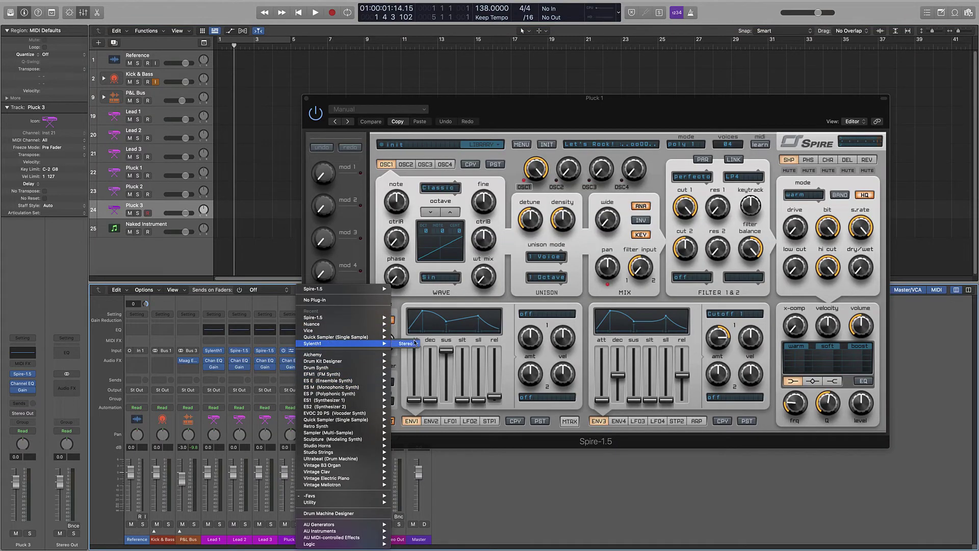
left_click(408, 344)
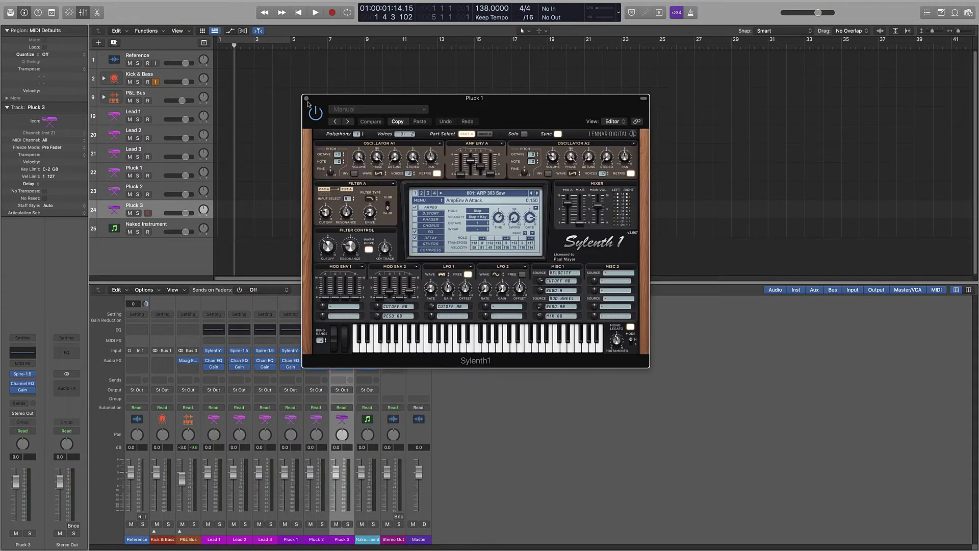
left_click(308, 104)
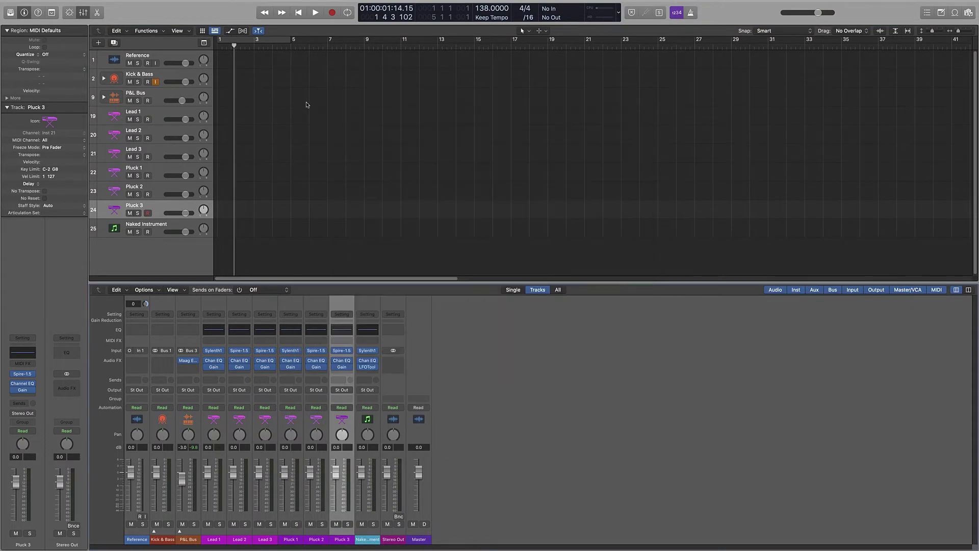
Clear the preset bank of Pluck 1's Sylenth1, confirm the clearing and close the plug-in window.
left_click(290, 352)
left_click(458, 200)
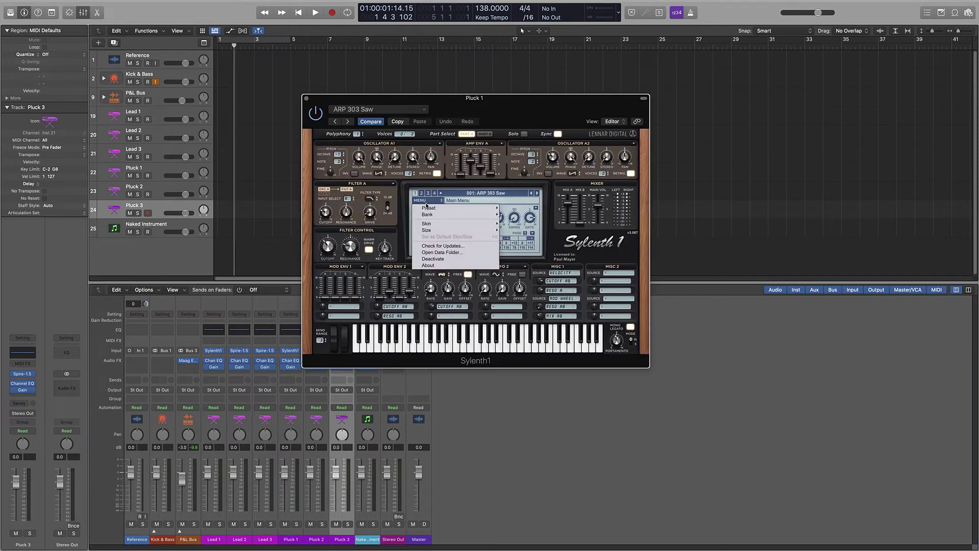
mouse_move(465, 208)
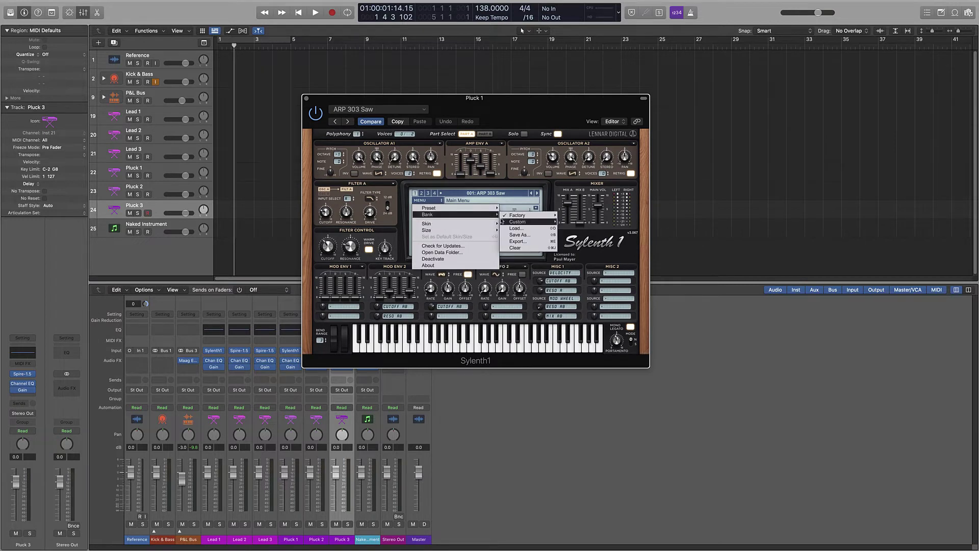
left_click(515, 248)
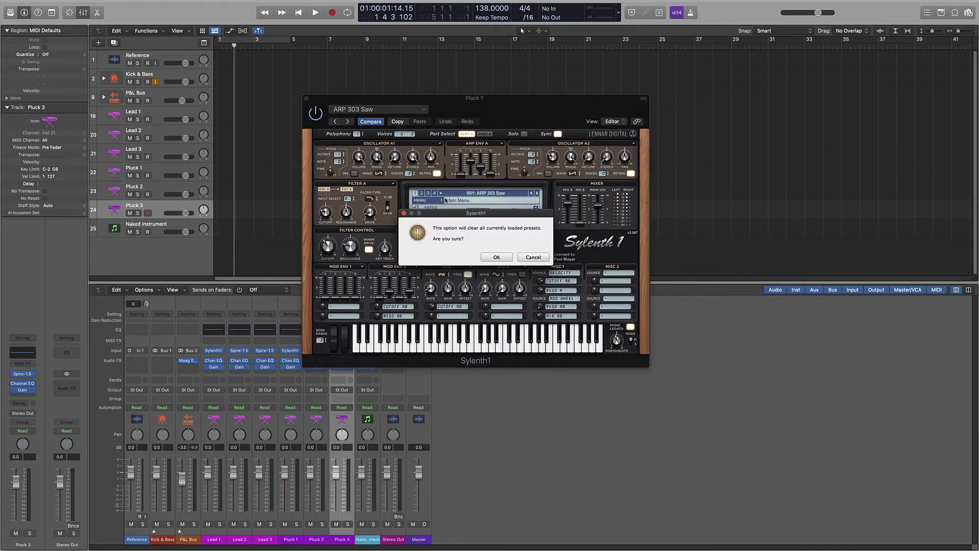
left_click(490, 255)
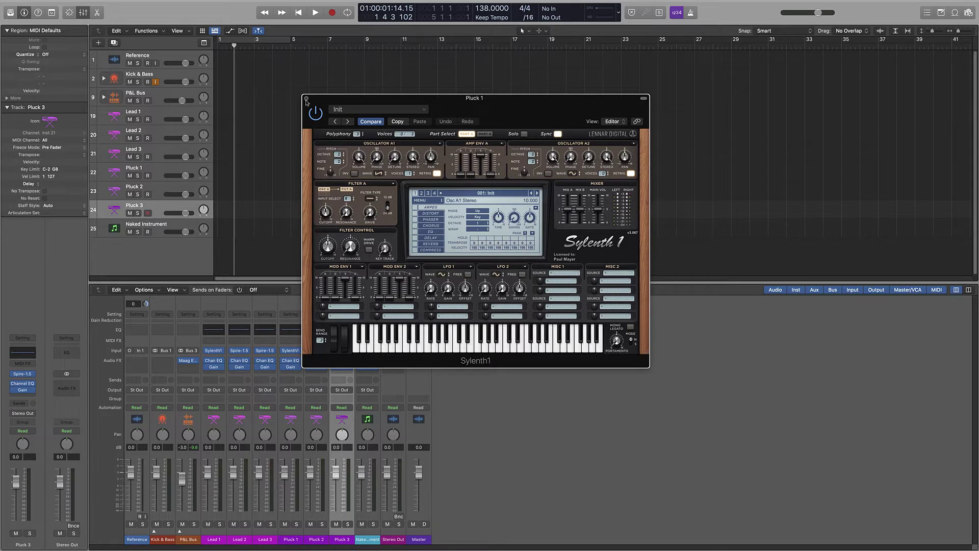
left_click(306, 98)
Return the playhead to the project start and group tracks Lead 1 through Pluck 3 into a summing track stack.
key("Return")
left_click(152, 111)
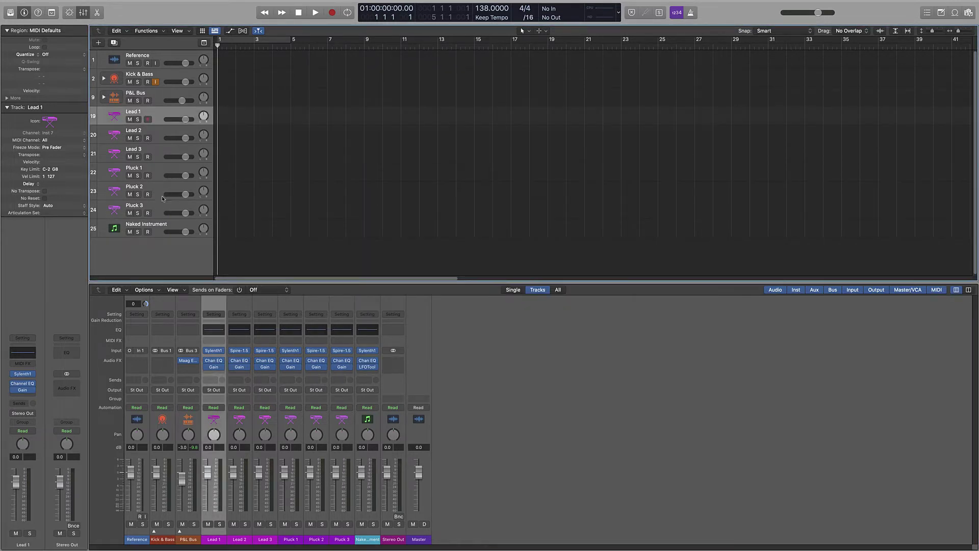
left_click(159, 207)
left_click(157, 117)
left_click(166, 209, "shift")
right_click(160, 206)
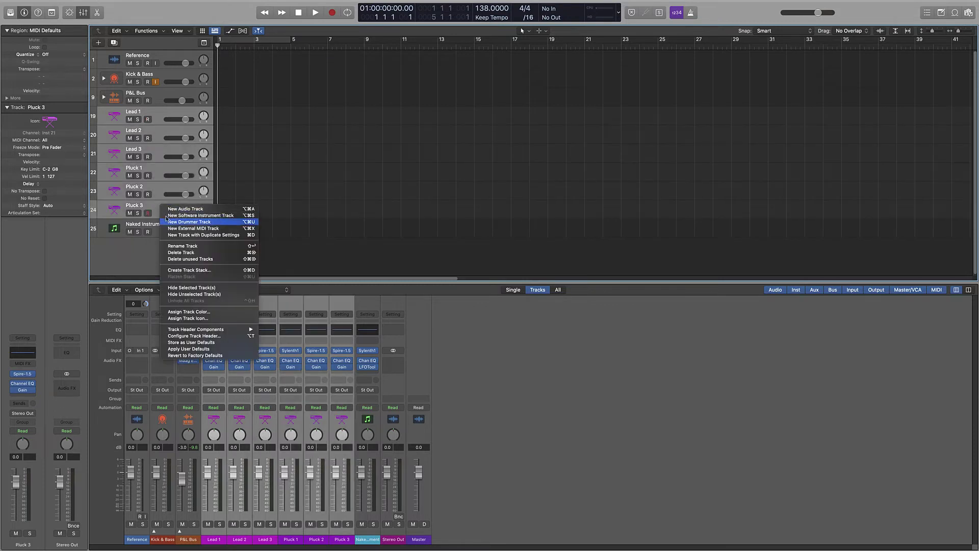
left_click(189, 270)
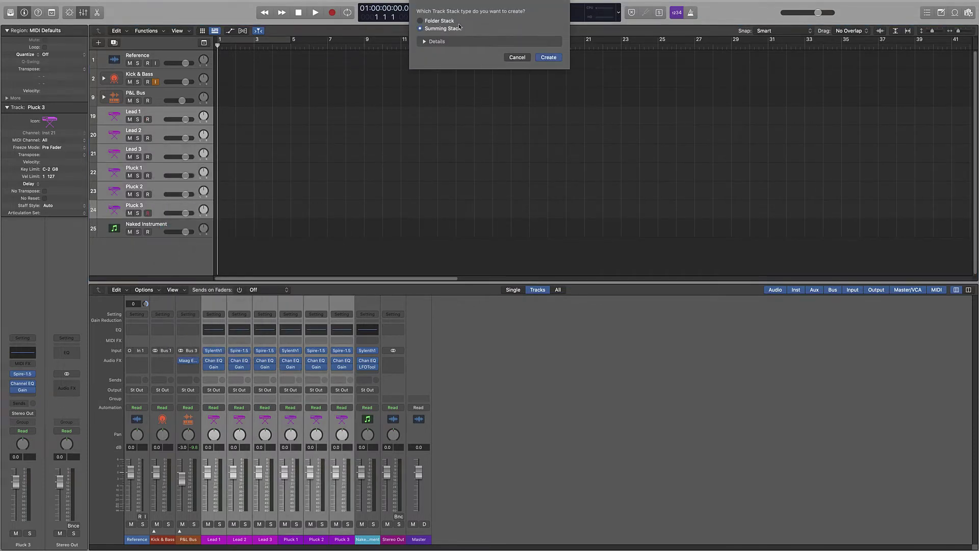
key("Return")
Name the new summing stack L&P Bus and give it the square waveform icon from the Other category.
double_click(131, 111)
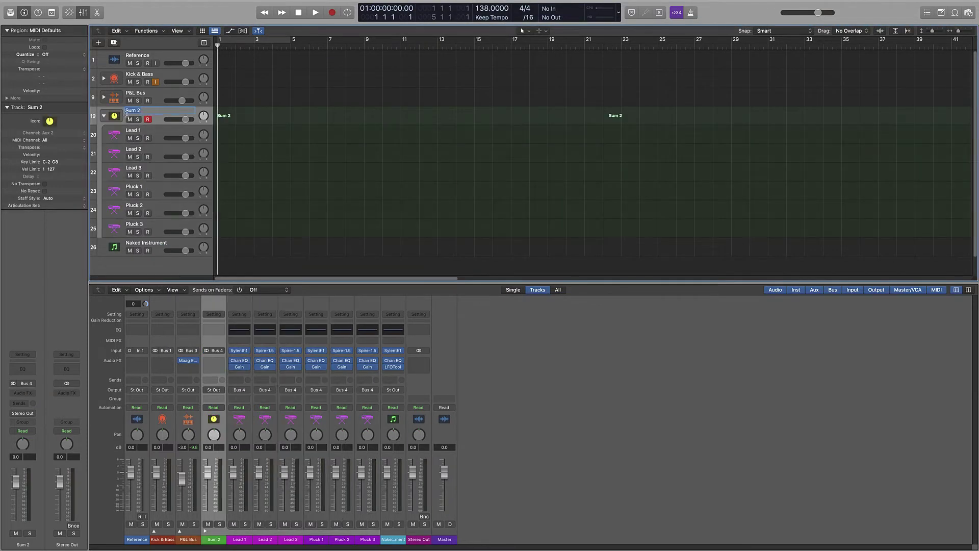
type("L&P Bus")
key("Return")
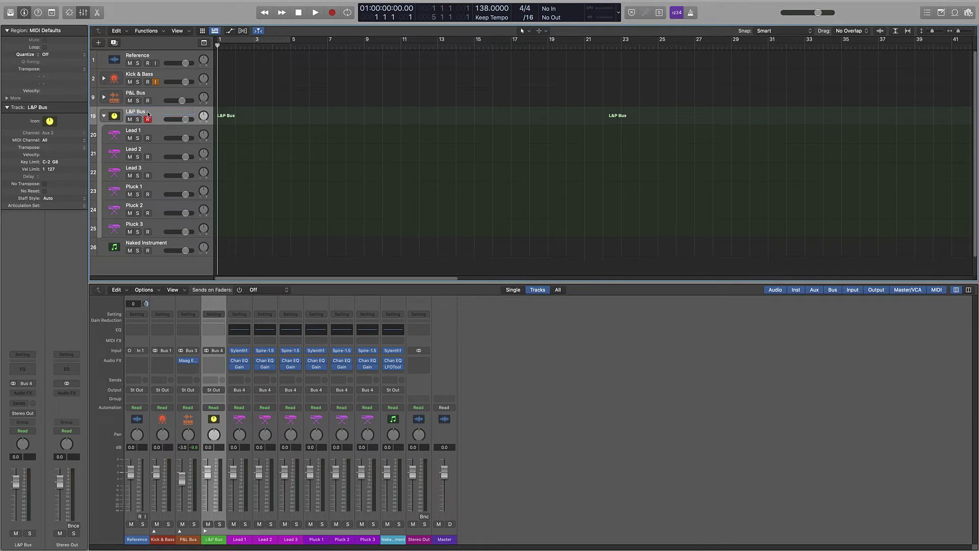
left_click(117, 116)
mouse_move(154, 45)
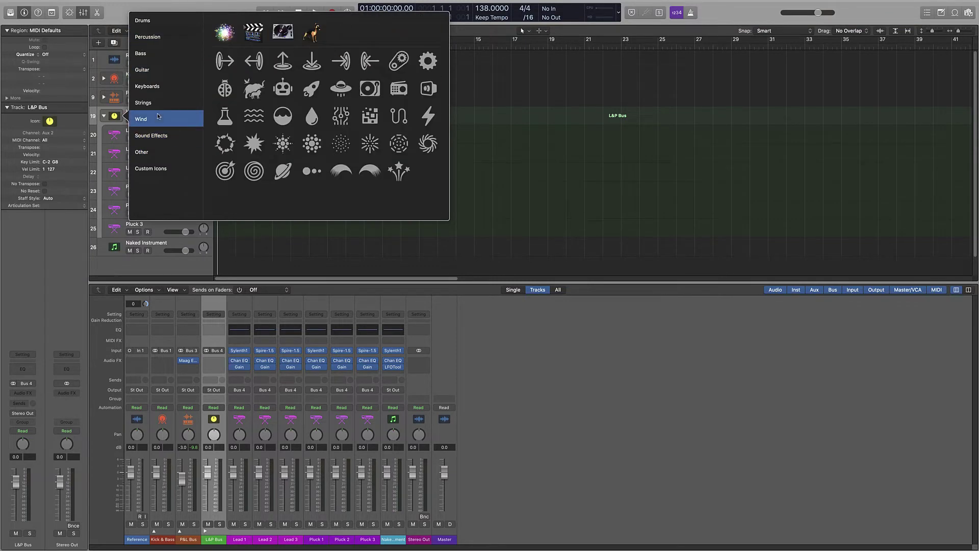
mouse_move(157, 151)
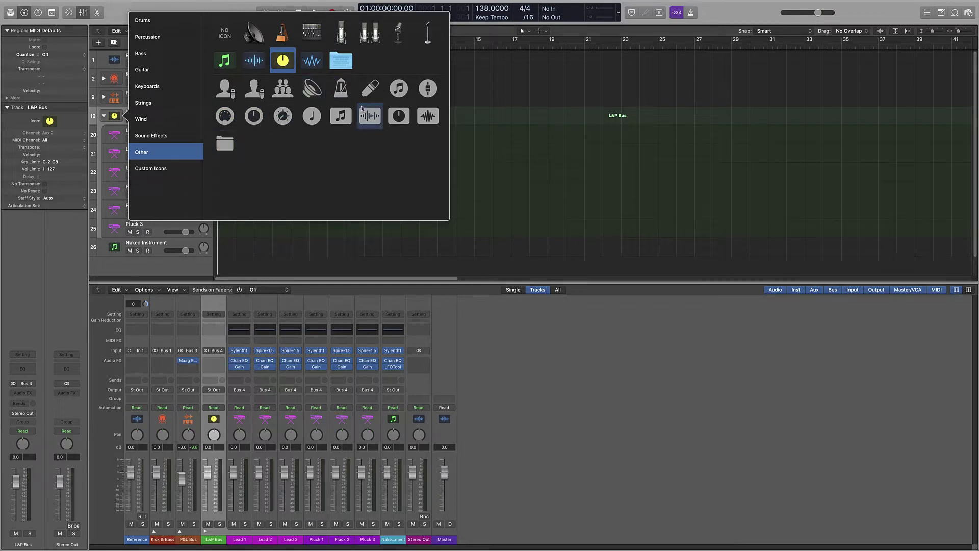
left_click(427, 115)
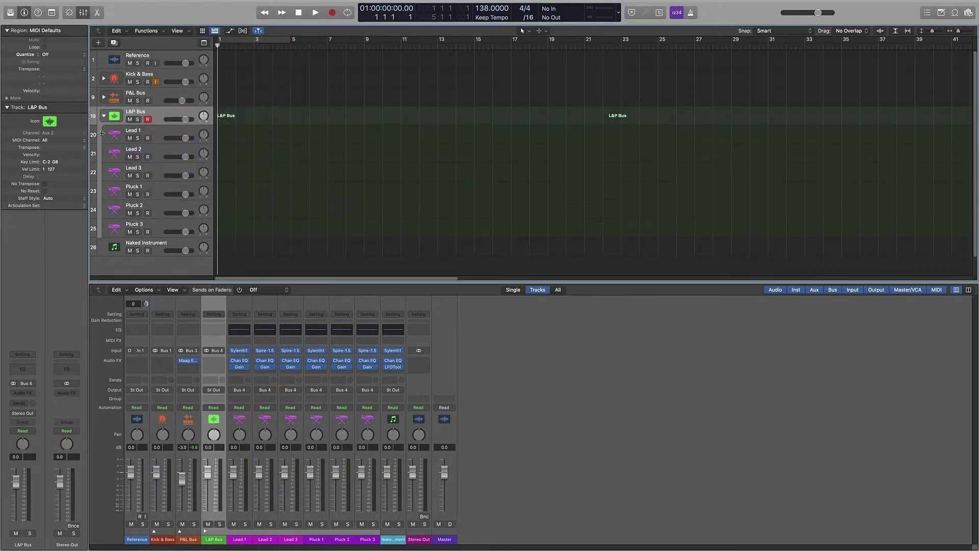
Color the L&P Bus channel strip dark purple and collapse its track stack, leaving the color palette closed.
right_click(220, 542)
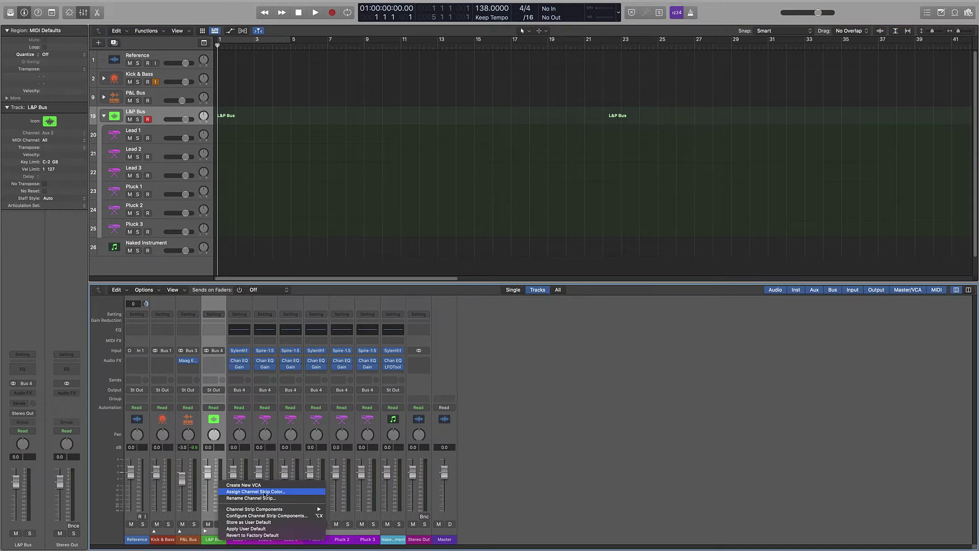
left_click(265, 492)
left_click(520, 417)
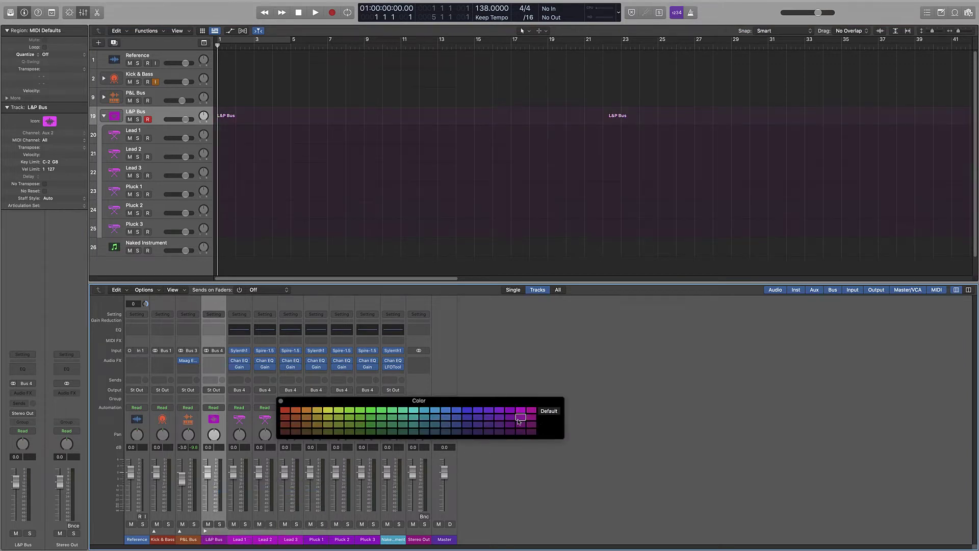
left_click(636, 432)
left_click(104, 116)
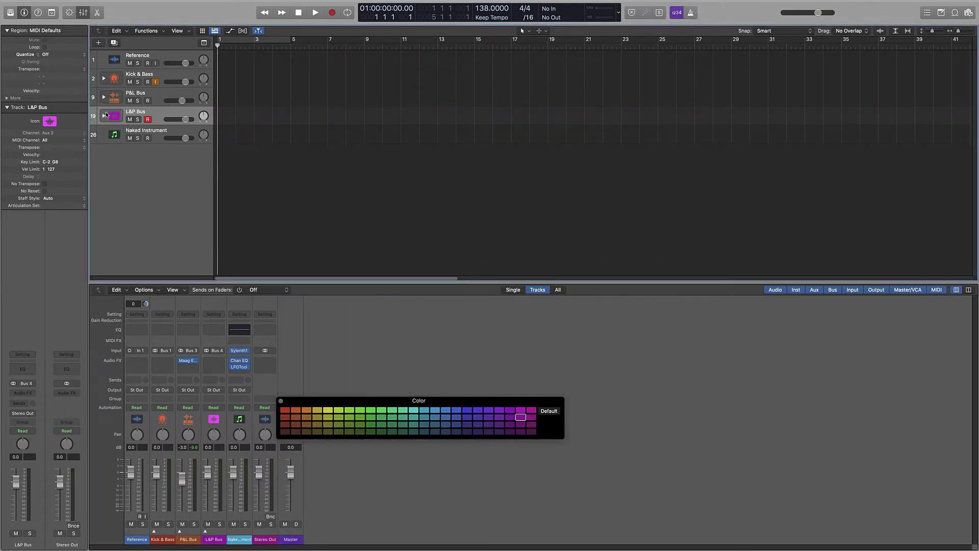
left_click(524, 424)
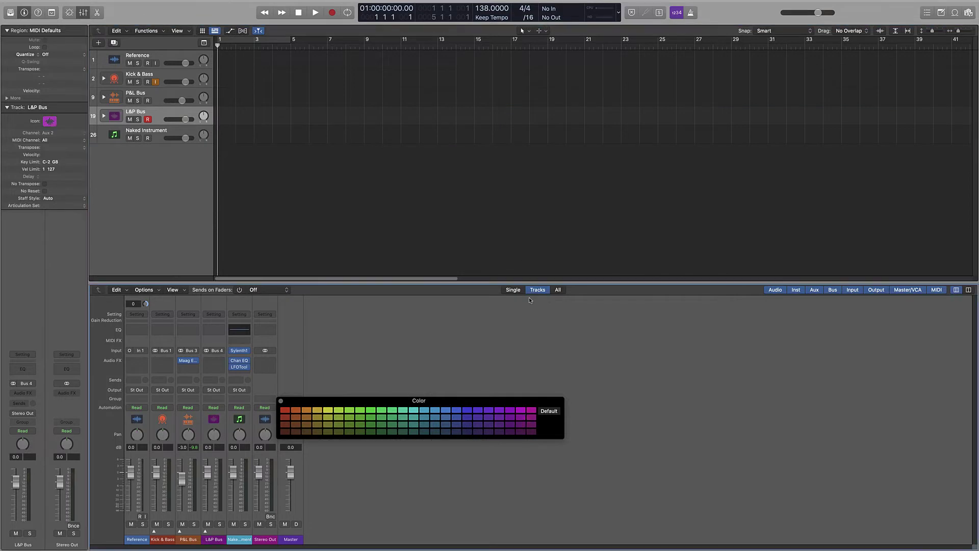
left_click(116, 124)
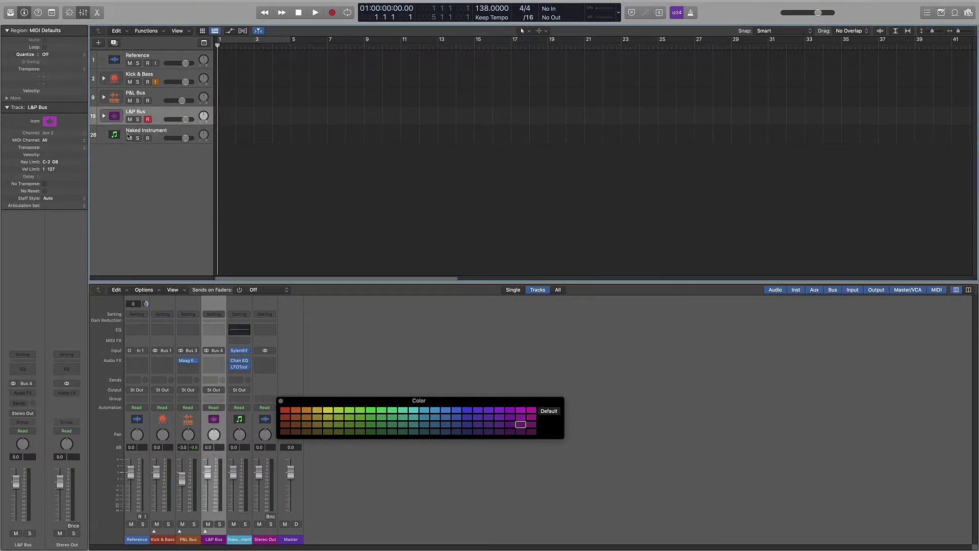
left_click(281, 401)
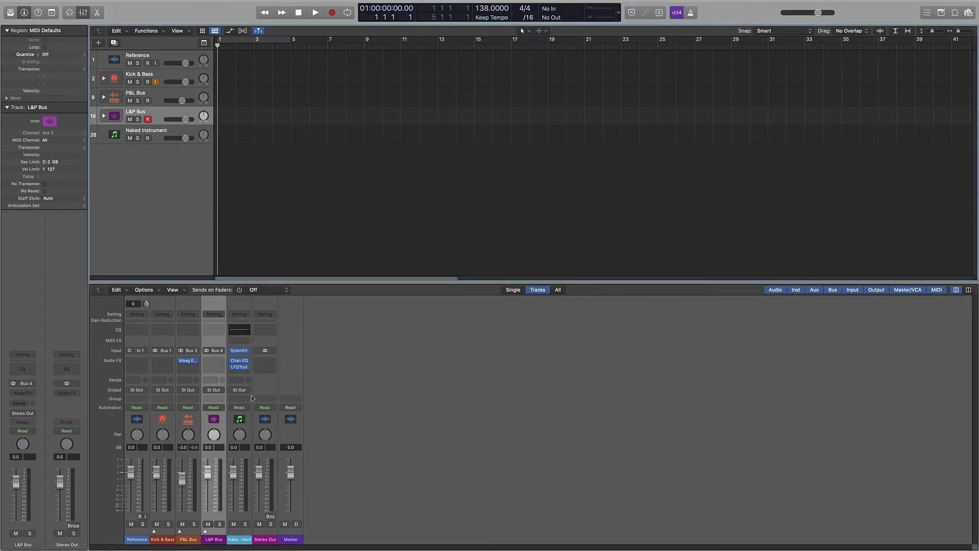
Insert a stereo ArtsAcoustic Reverb on the L&P Bus and set its dry level to about -0.46 dB and wet to about -4.3 dB.
left_click(213, 361)
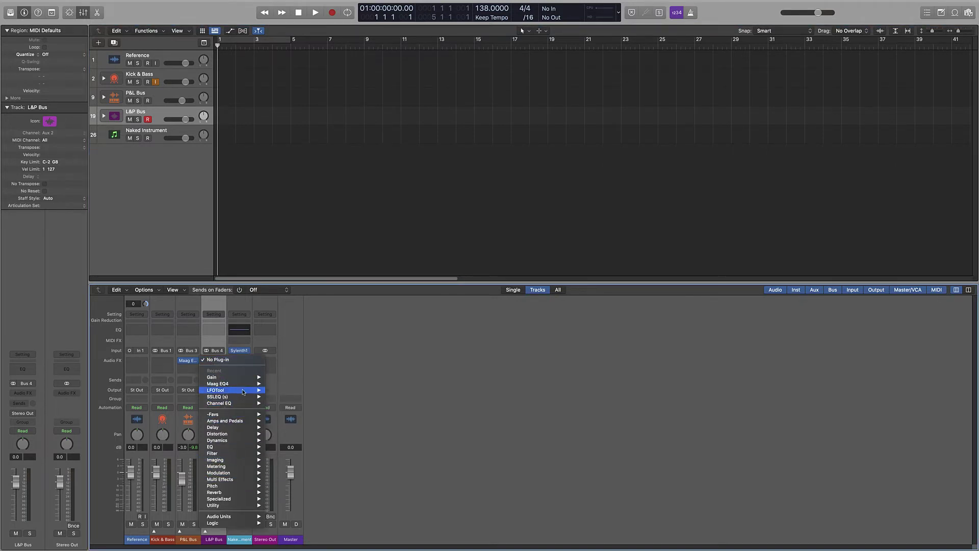
mouse_move(236, 415)
mouse_move(304, 414)
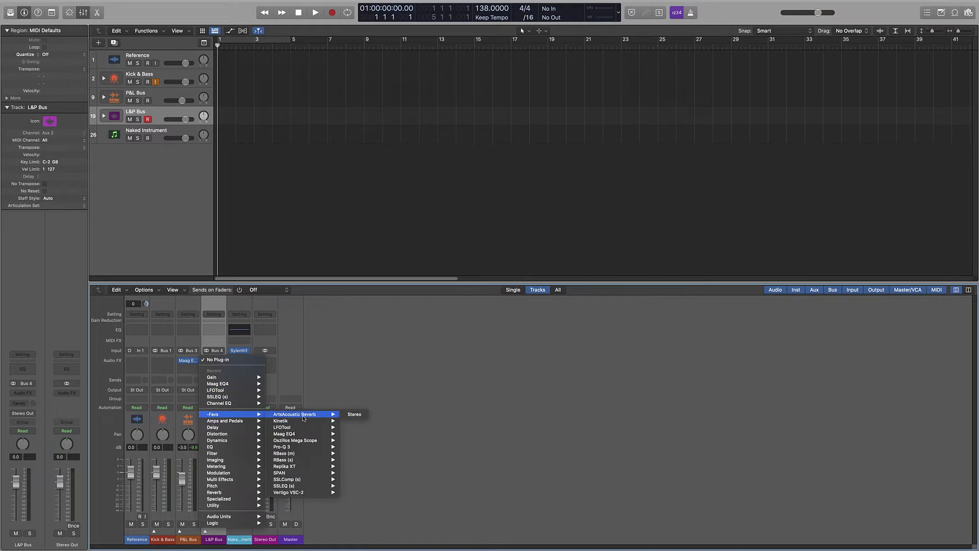
left_click(351, 414)
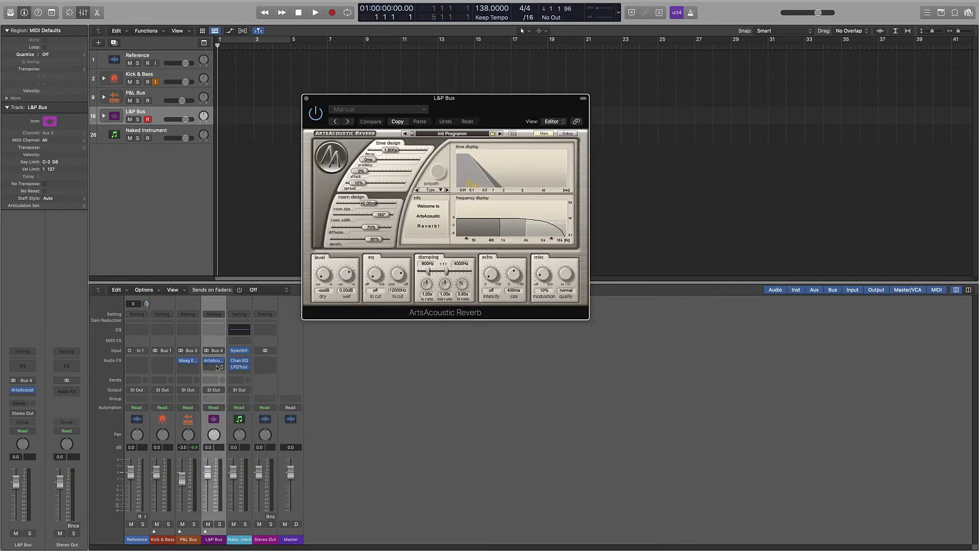
left_click_drag(321, 283, 348, 301)
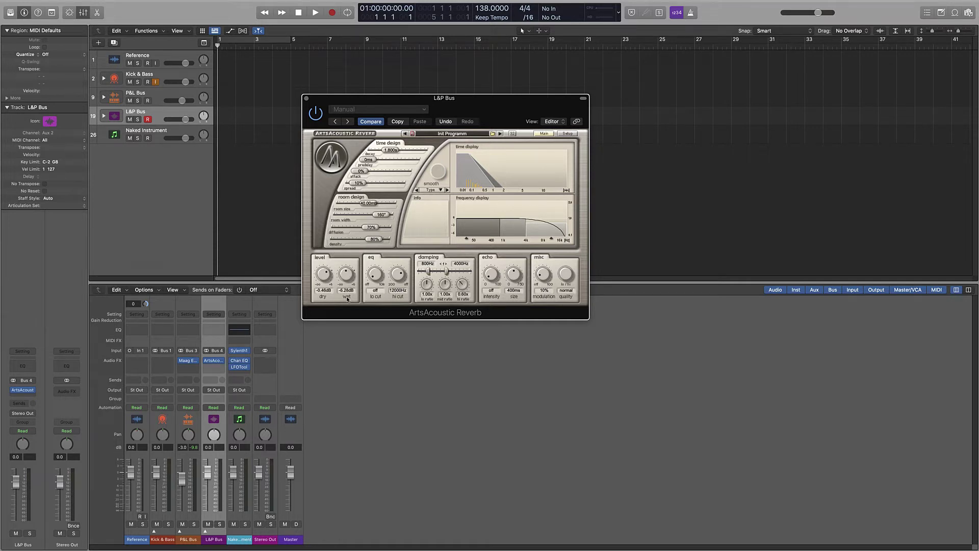
Set the reverb's decay to 4.743 s, EQ cuts to 185 and 8075 Hz, room size to about 55, predelay 1 ms, attack 15% and spread 13%.
left_click_drag(391, 153, 396, 154)
mouse_move(378, 280)
left_mouse_down()
mouse_move(378, 269)
mouse_move(391, 287)
left_mouse_up()
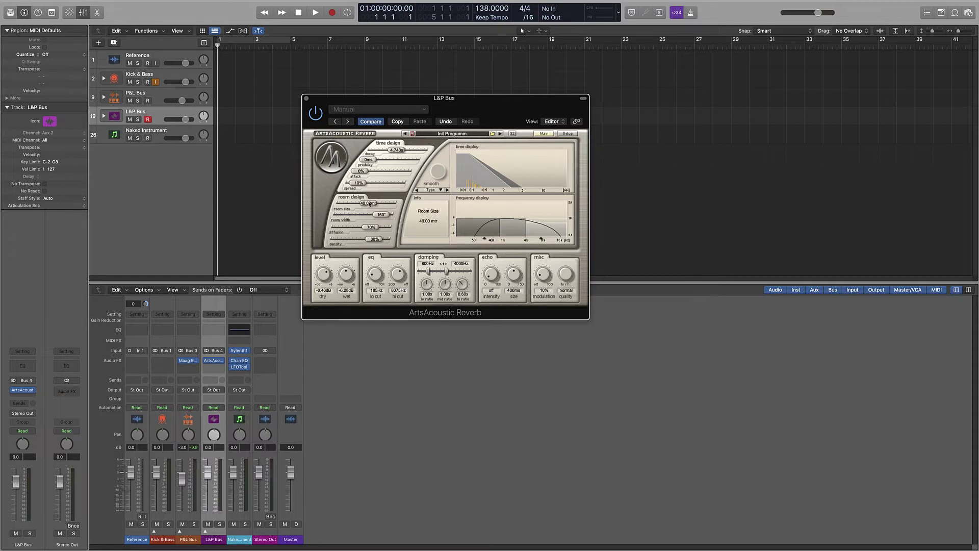
left_click_drag(370, 203, 383, 204)
left_click_drag(368, 160, 362, 187)
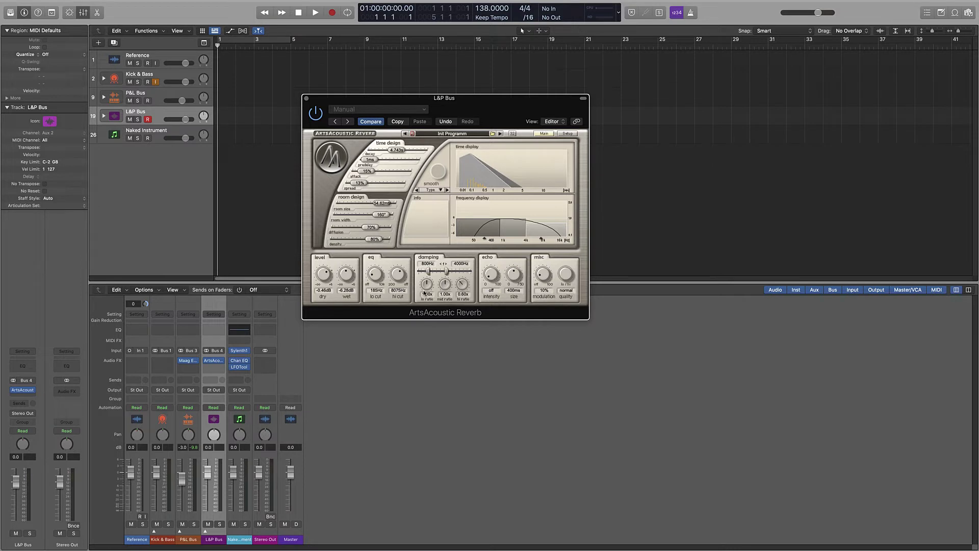
Set the reverb's low damping ratio to 0.85x, low cut to about 295 Hz and dry level to -0.21 dB, then close its window.
left_click_drag(426, 287, 383, 274)
mouse_move(319, 276)
left_click_drag(318, 276, 316, 257)
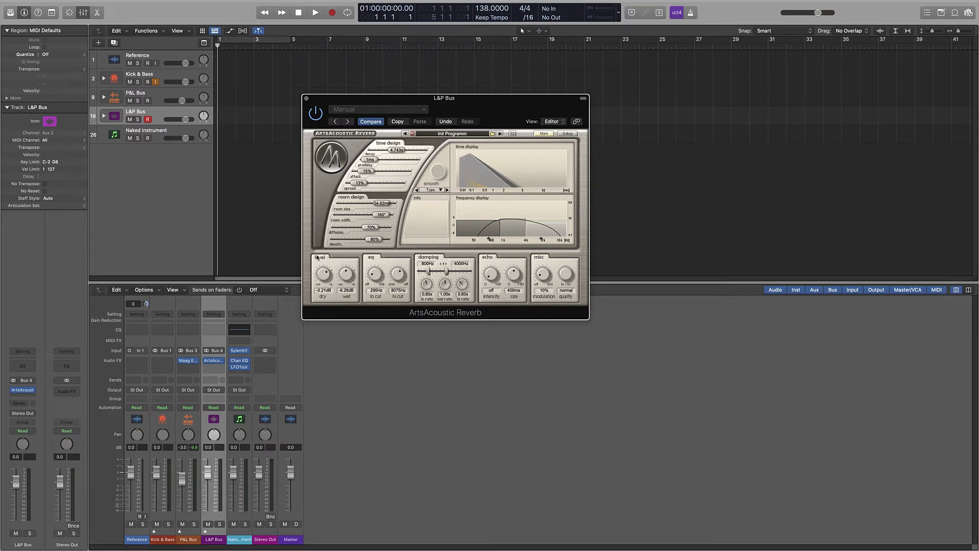
left_click(206, 361)
left_click(207, 361)
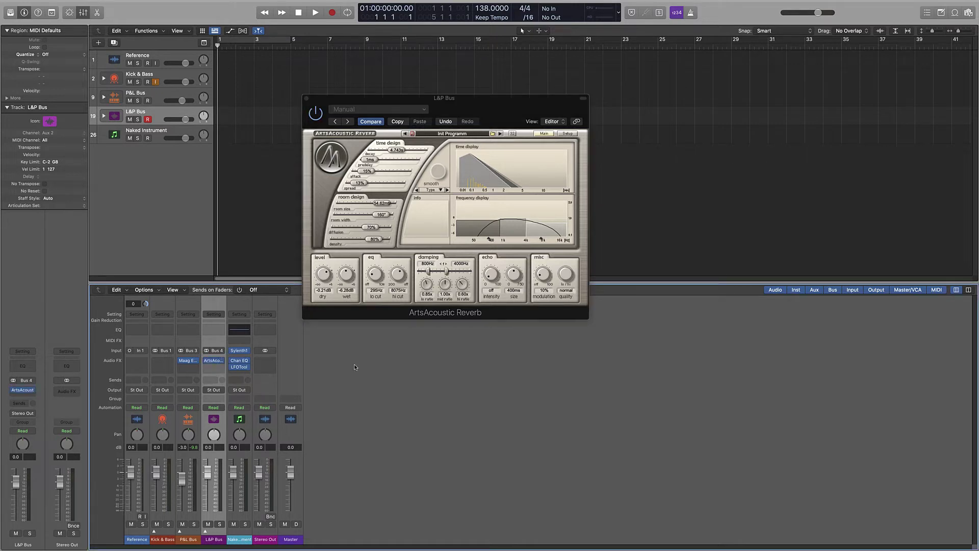
left_click(355, 365)
left_click(306, 99)
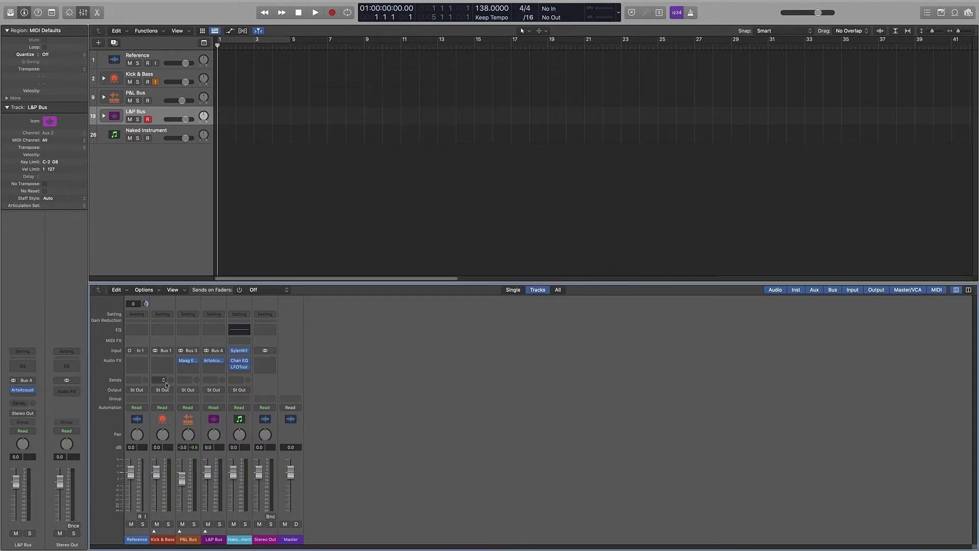
Add a Channel EQ to the L&P Bus and enable its low cut at about 240 Hz with a 24 dB/Oct slope.
left_click(217, 367)
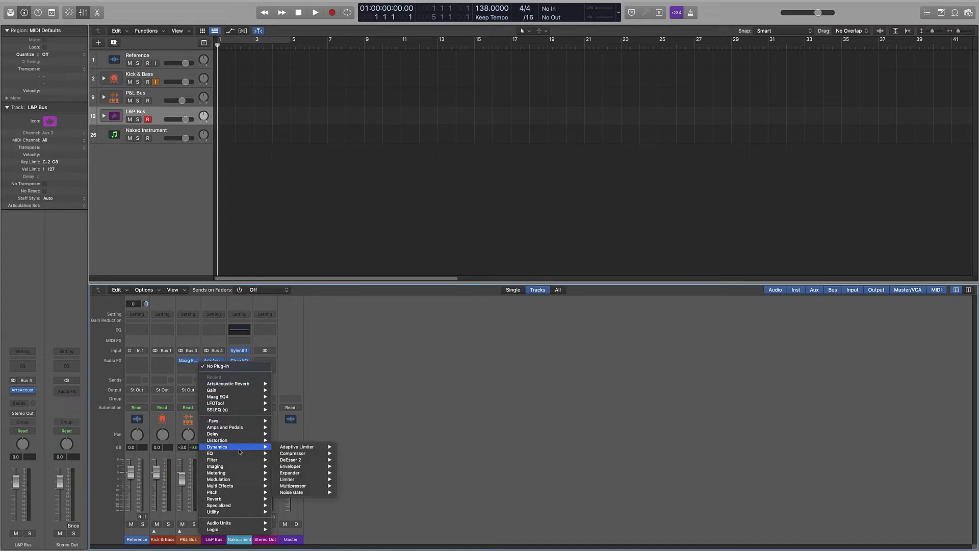
mouse_move(236, 454)
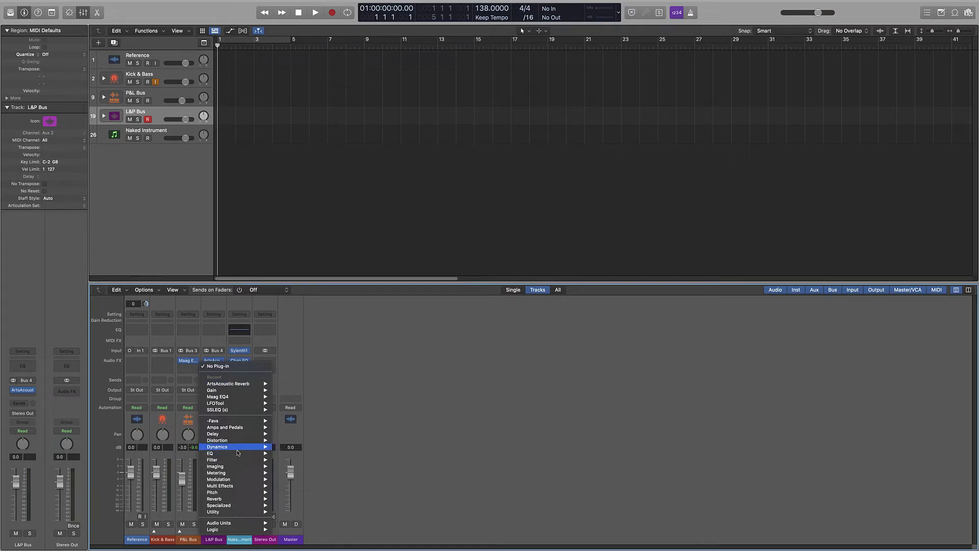
left_click(343, 370)
left_click(214, 330)
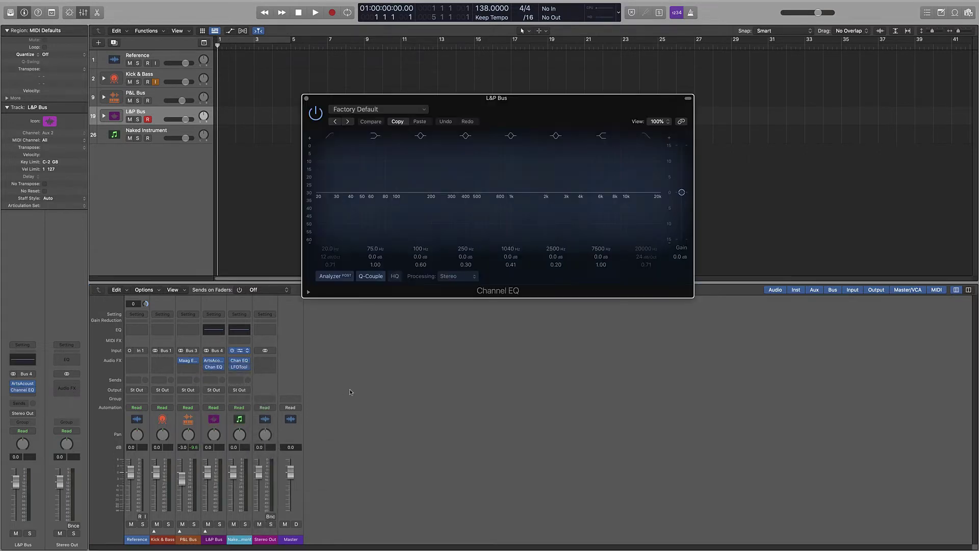
left_click(332, 135)
left_click_drag(331, 213, 453, 216)
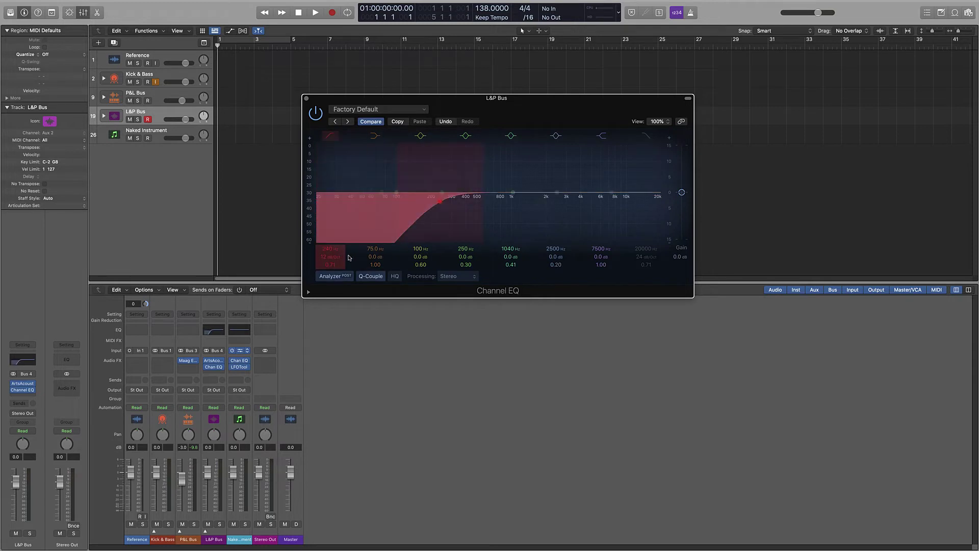
left_click_drag(331, 257, 331, 249)
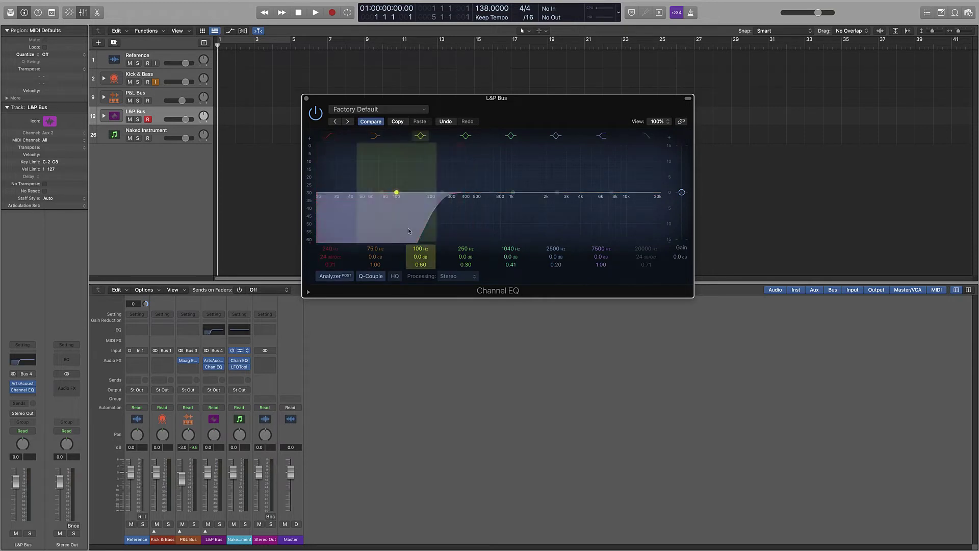
Move the Channel EQ's low cut to about 182 Hz, add a high cut at 17600 Hz and close the EQ window.
left_click_drag(429, 209, 174, 209)
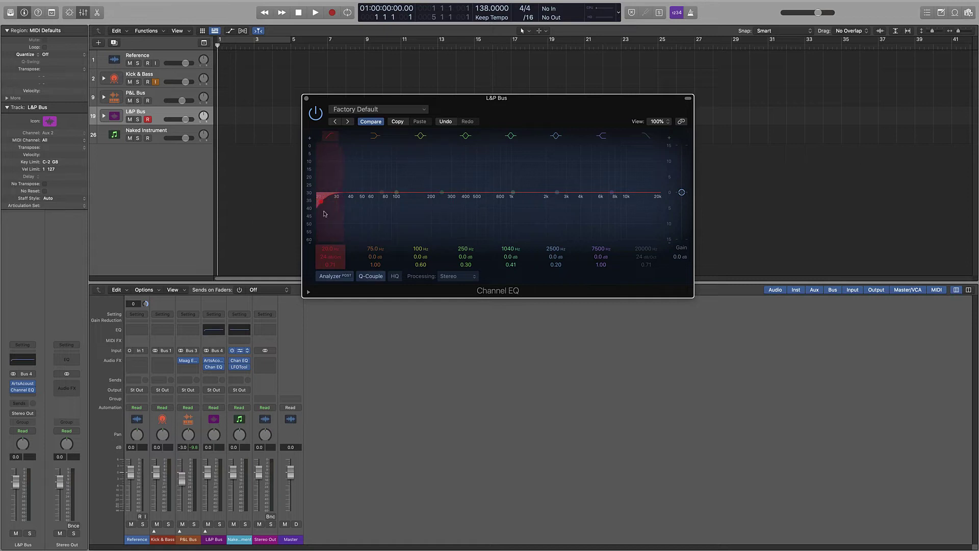
left_click_drag(316, 201, 437, 206)
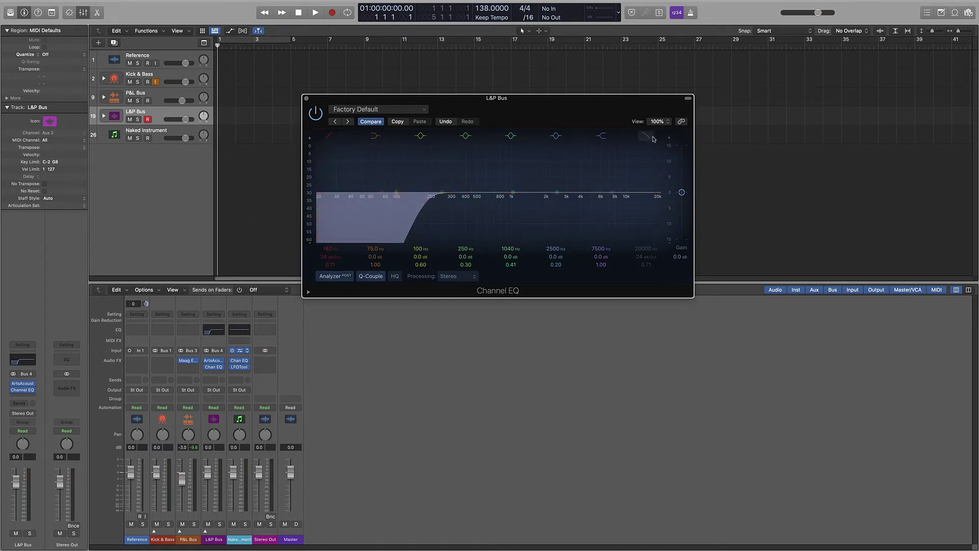
left_click_drag(659, 192, 655, 203)
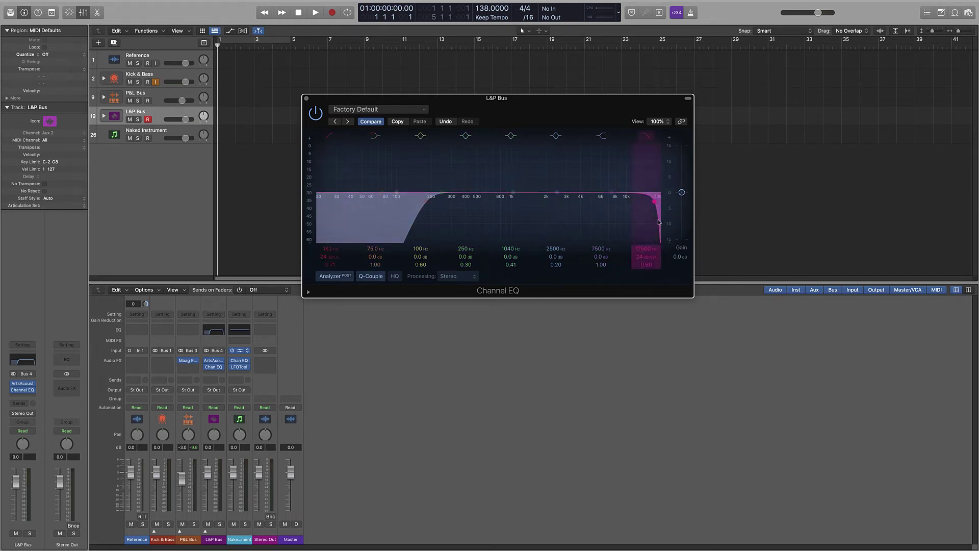
left_click(306, 98)
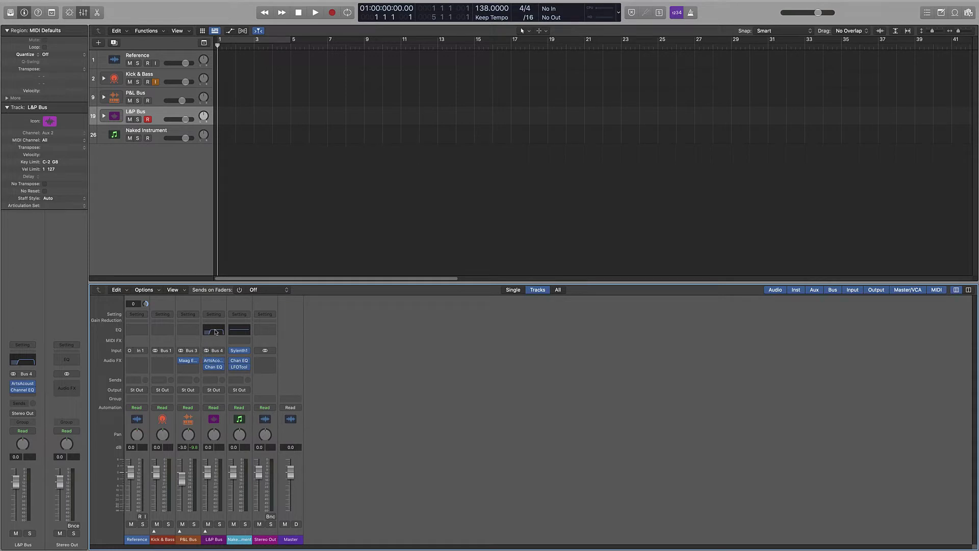
Reopen the Channel EQ on the L&P Bus channel strip to review its low and high cuts.
left_click(215, 332)
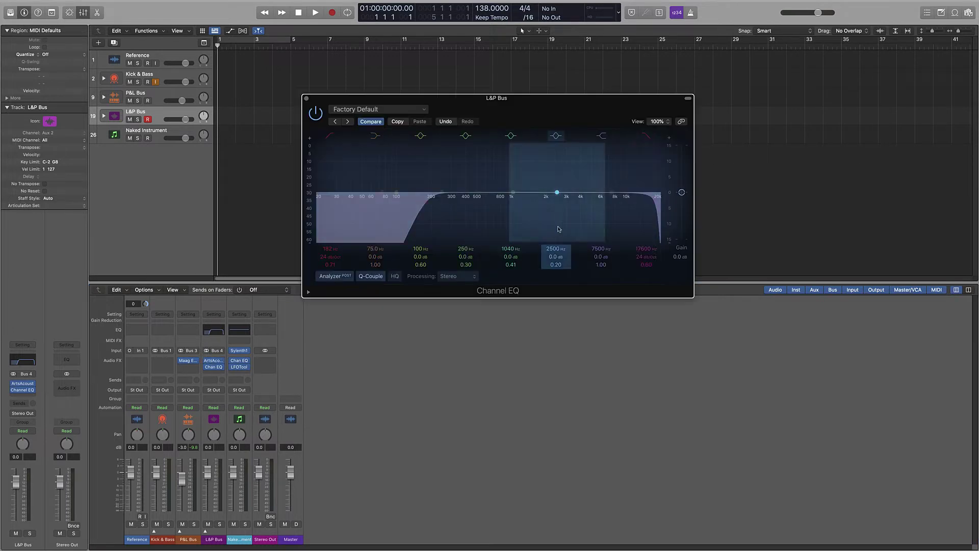
left_click(308, 98)
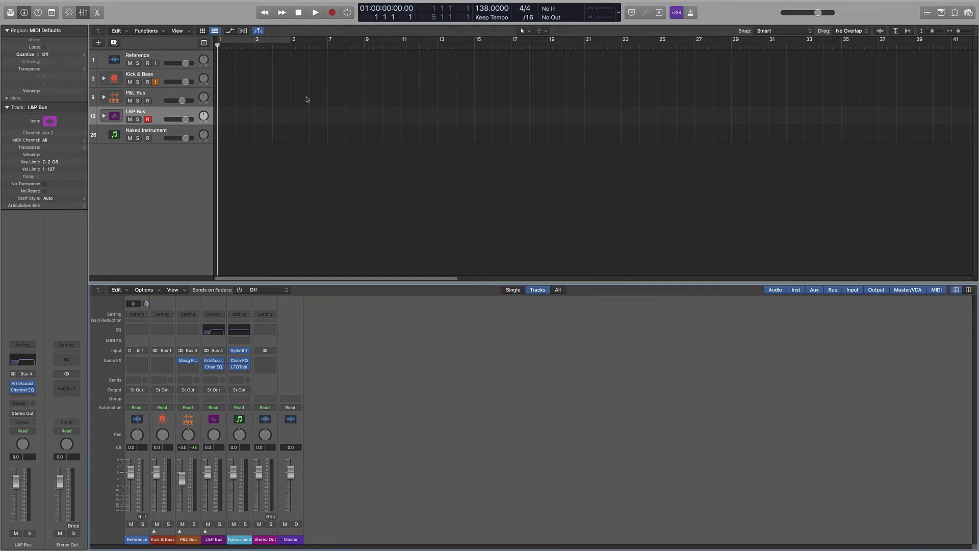
left_click(214, 336)
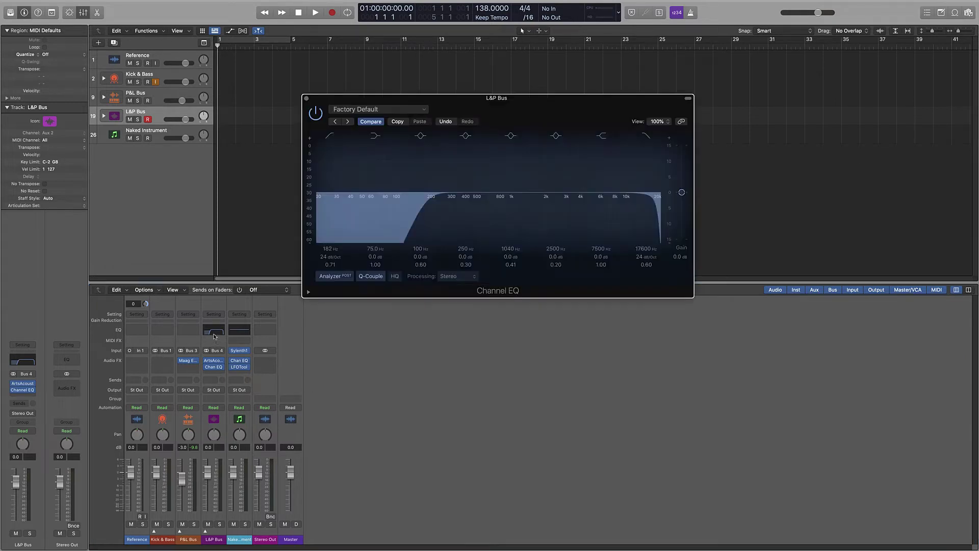
Add the SSLComp (s) compressor in stereo to the next free audio effect slot of the L&P Bus.
left_click(217, 374)
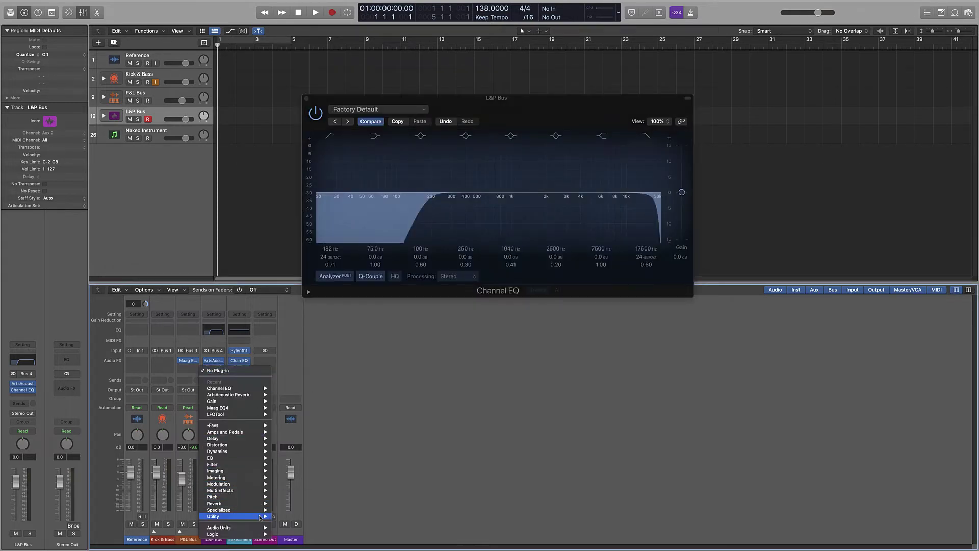
mouse_move(239, 451)
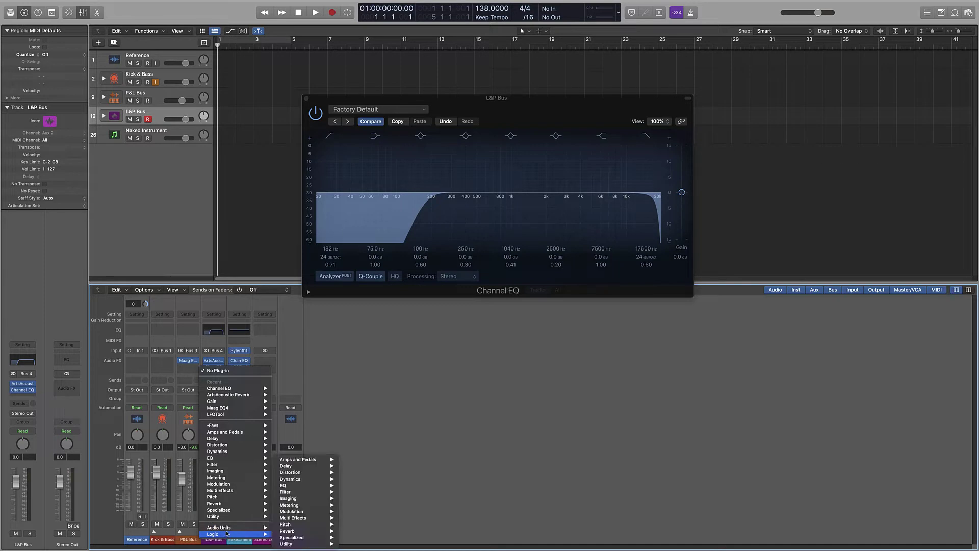
mouse_move(267, 527)
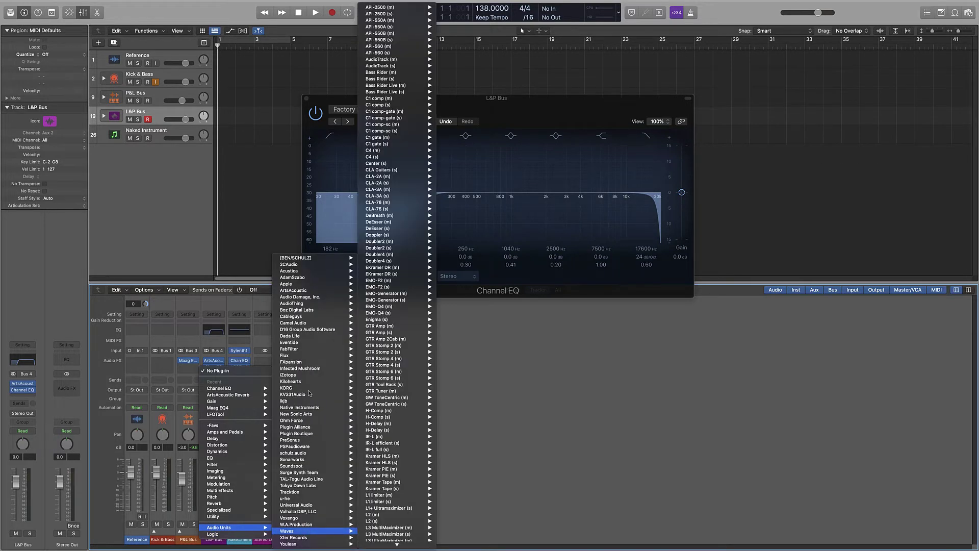
mouse_move(297, 290)
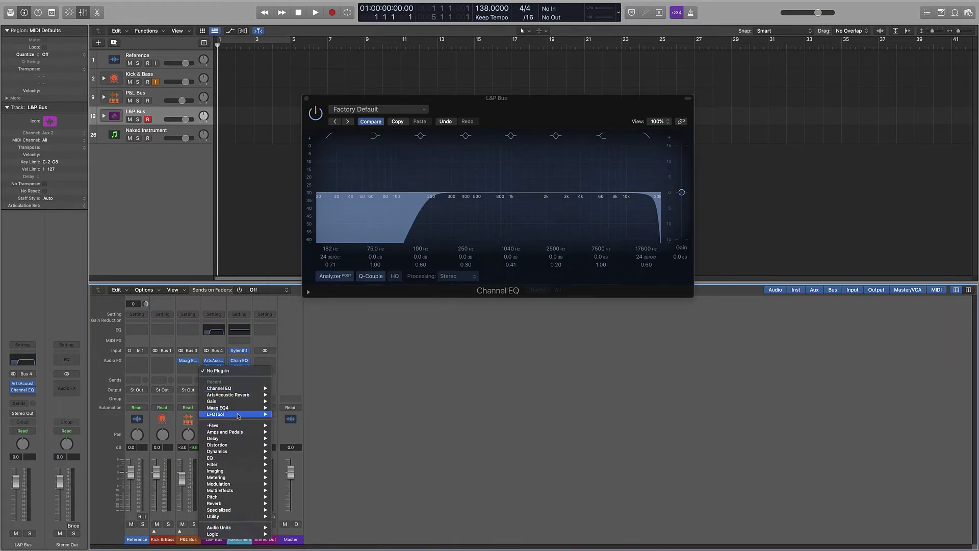
mouse_move(239, 432)
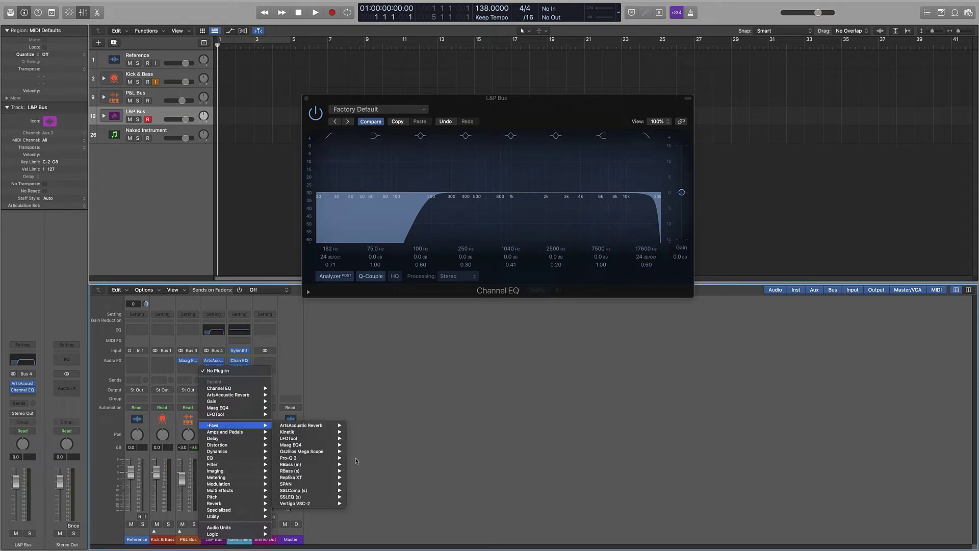
mouse_move(323, 491)
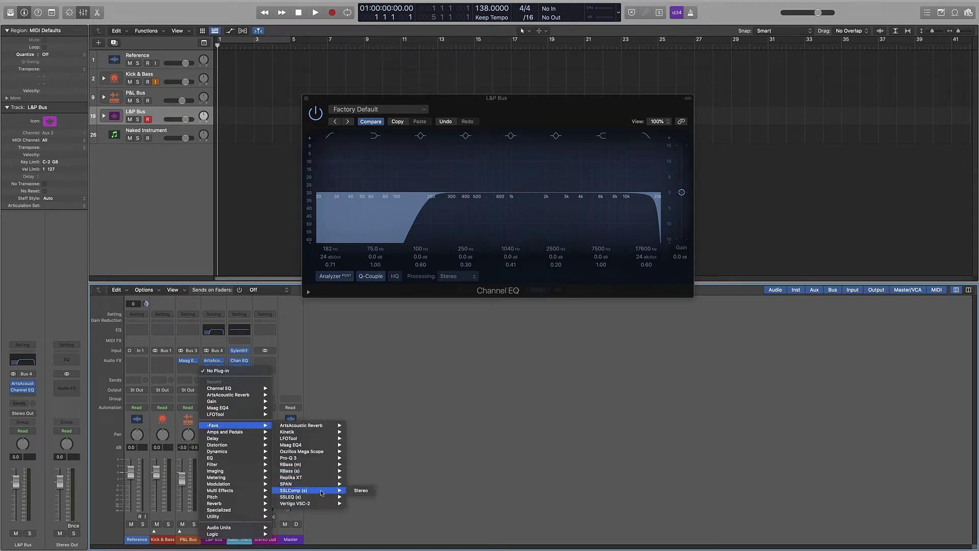
left_click(361, 490)
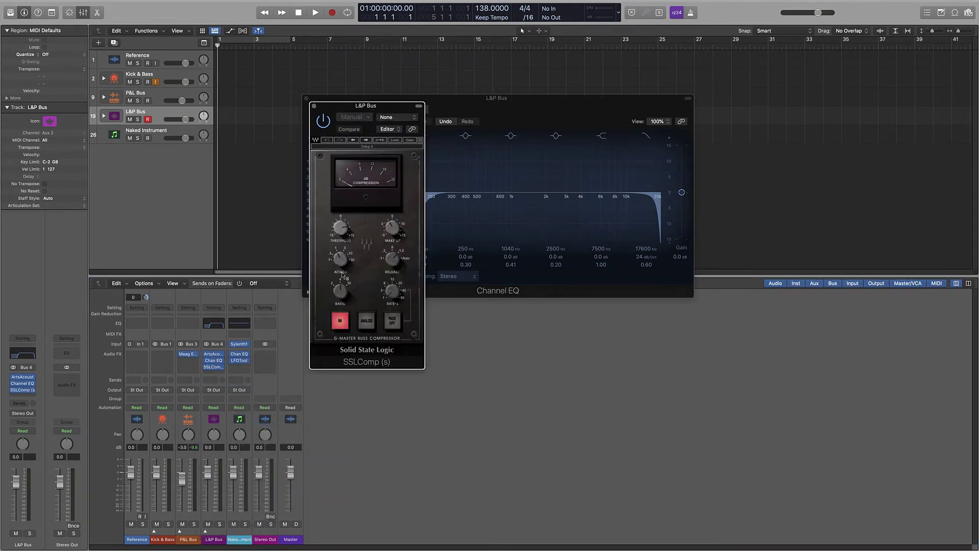
Bypass SSLComp, reorder the L&P Bus effects so Channel EQ comes before ArtsAcoustic Reverb, and close the plug-in windows.
left_click(213, 360)
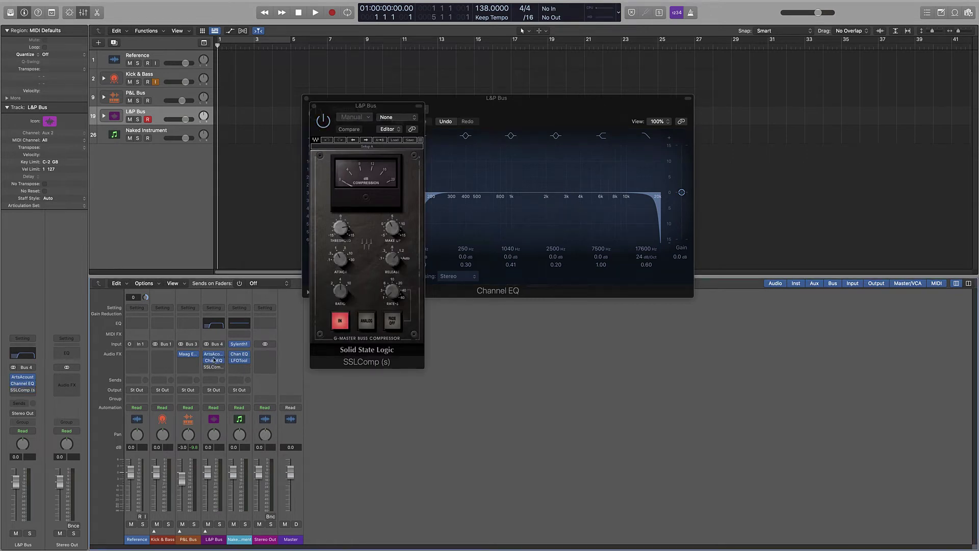
left_click(214, 360)
left_click(205, 364)
left_click_drag(212, 362, 216, 353)
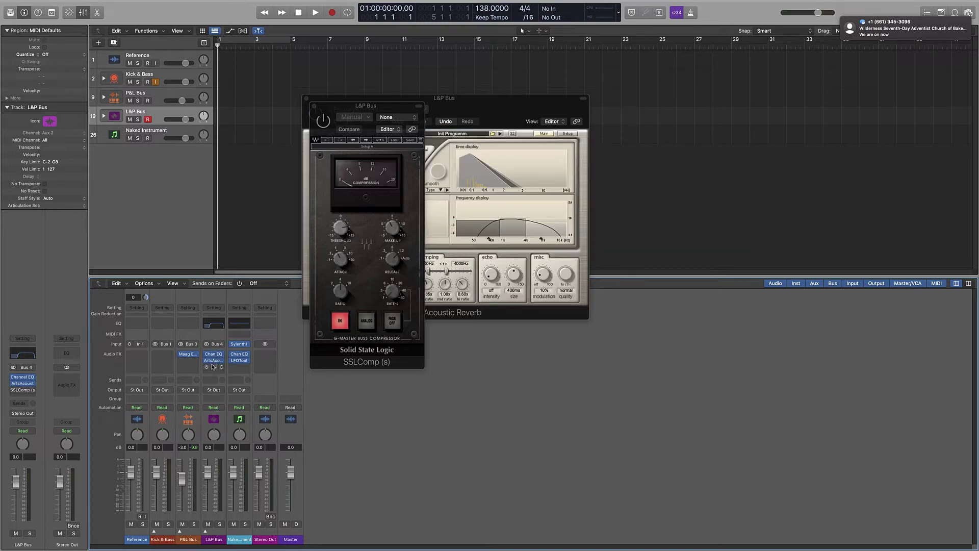
left_click(314, 105)
left_click(306, 98)
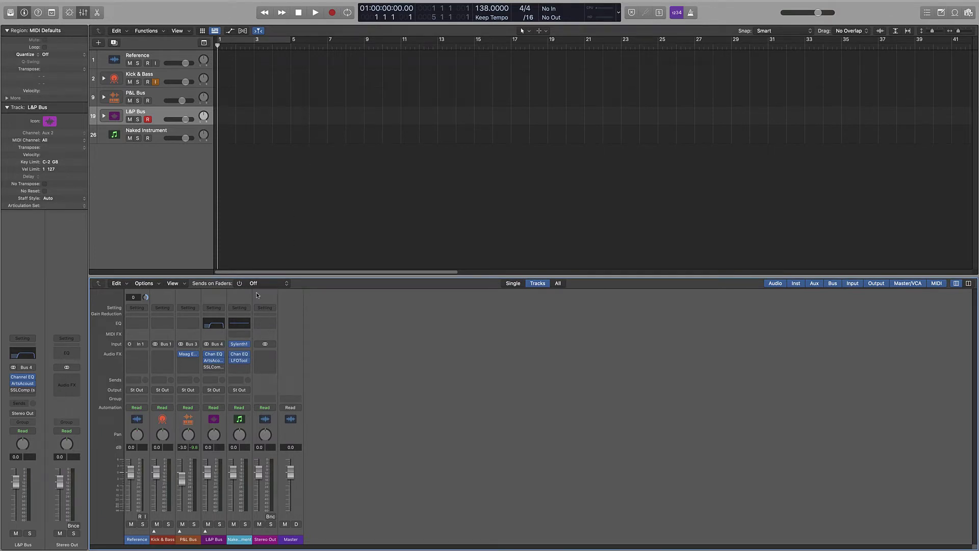
Add LFOTool in stereo to the L&P Bus and raise its curve's middle point to the maximum level.
left_click(218, 373)
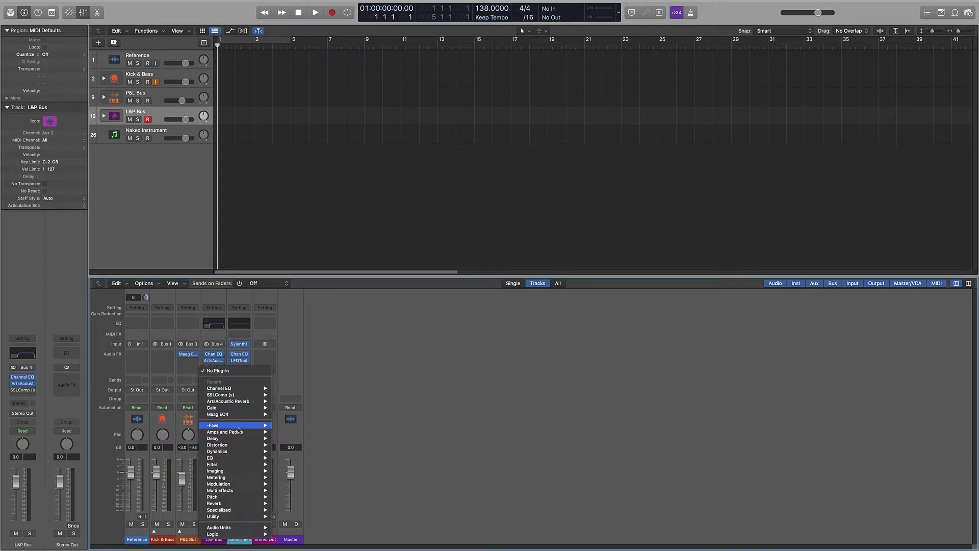
mouse_move(245, 426)
mouse_move(299, 445)
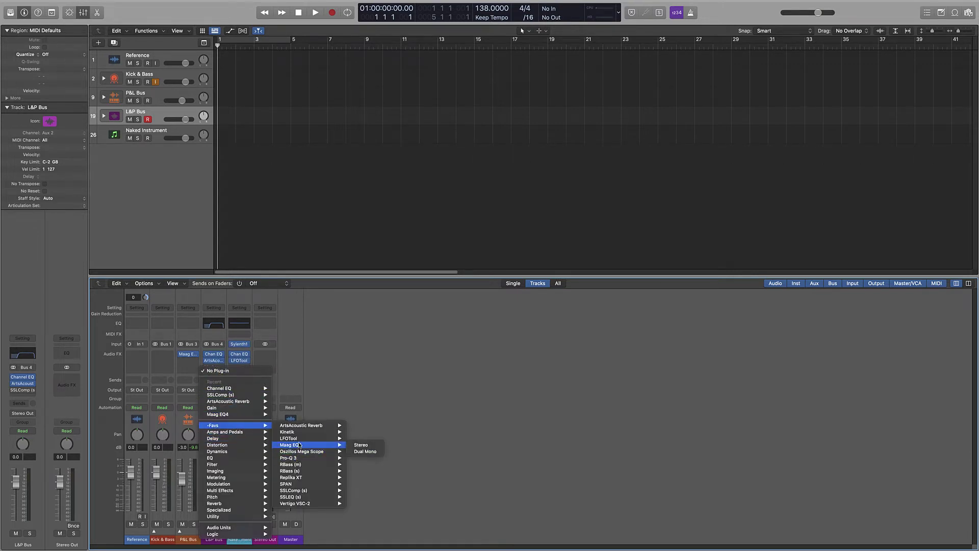
left_click(361, 438)
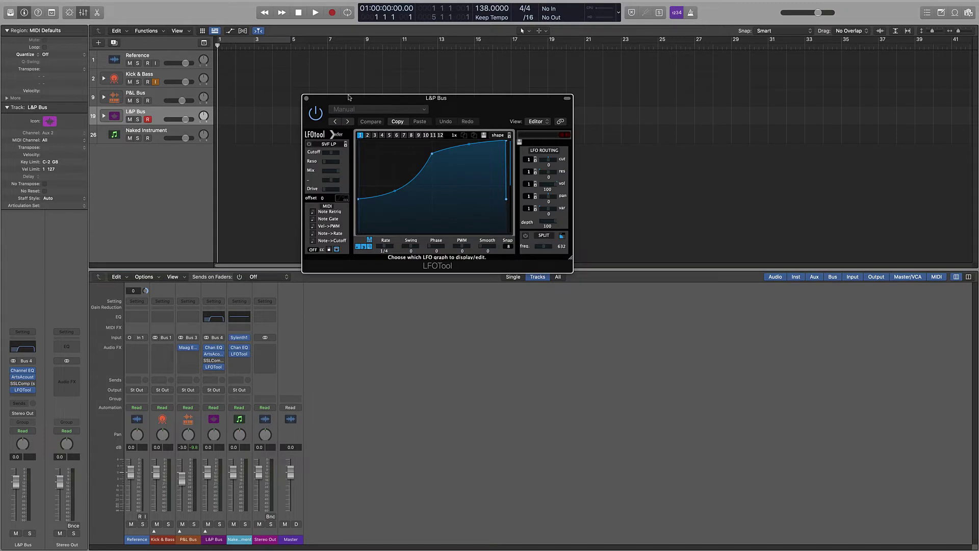
left_click_drag(432, 153, 433, 141)
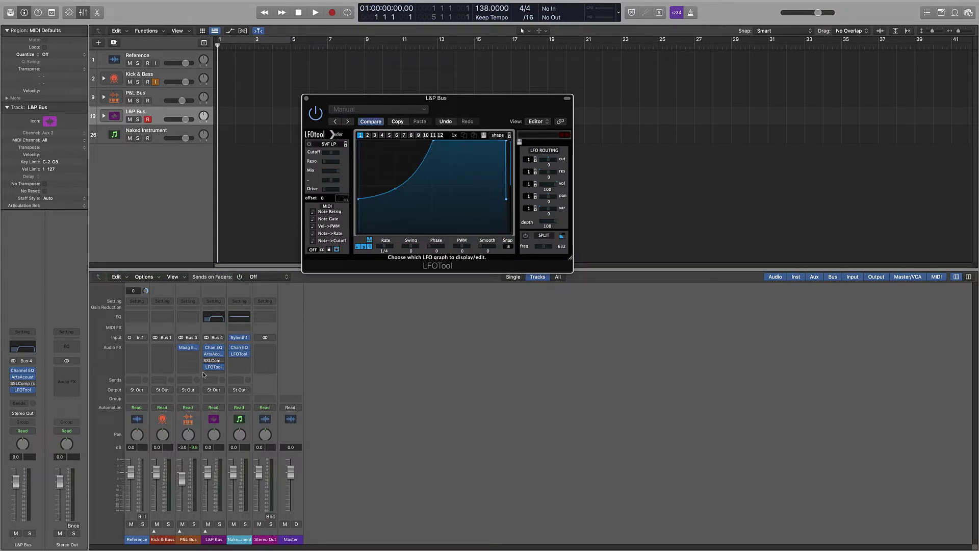
Bypass LFOTool on the L&P Bus, set its LFO depth to 0 and close its window.
left_click(341, 377)
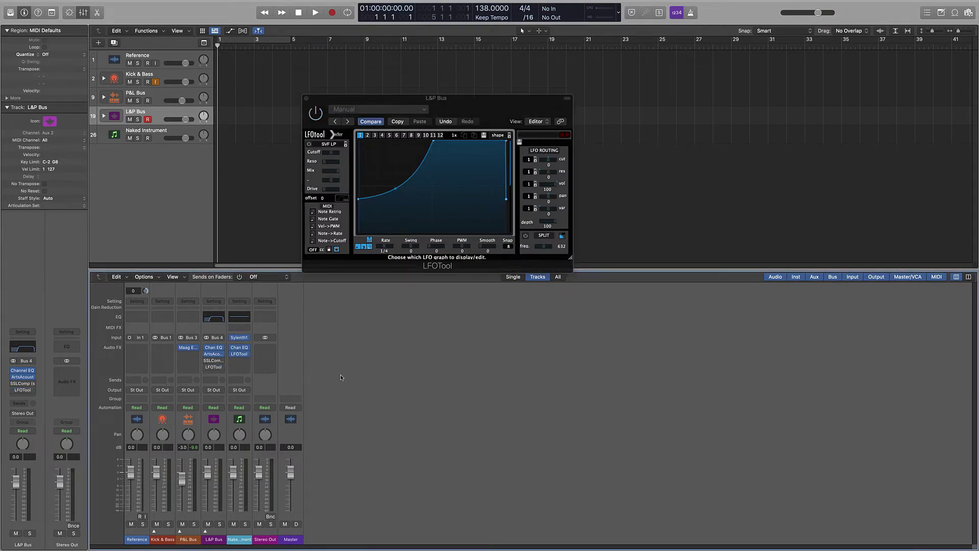
left_click(538, 223)
left_click_drag(560, 222, 178, 266)
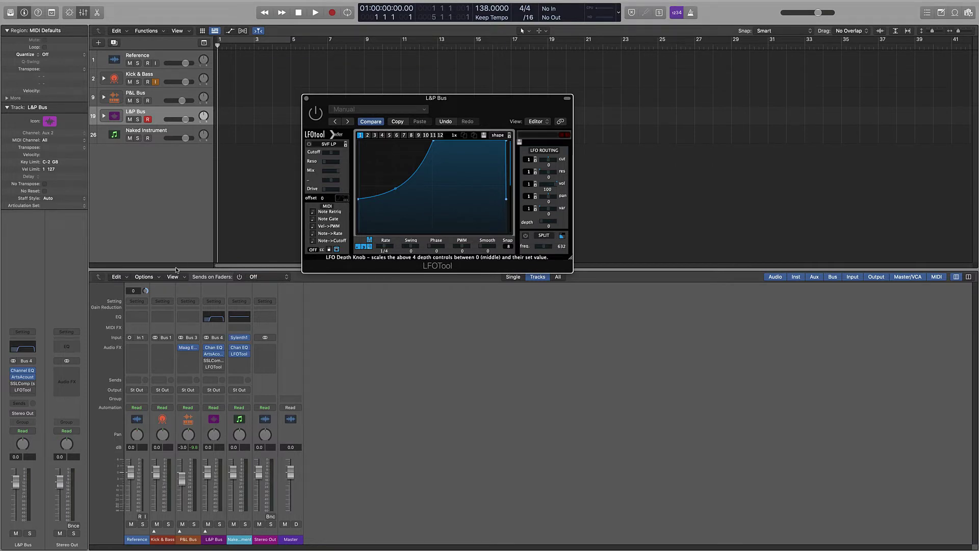
left_click(307, 98)
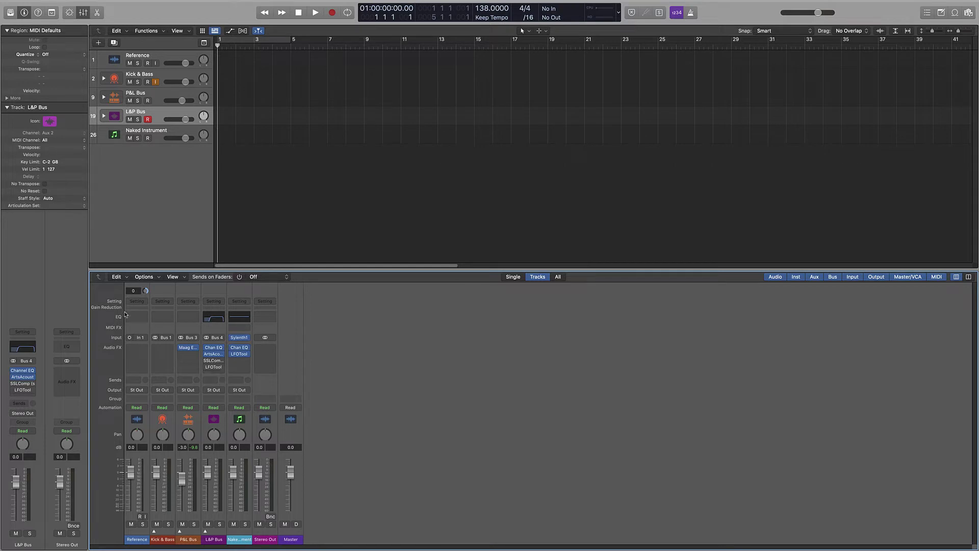
Copy the SubBass Gain and MB Bus Volcano 2 plug-ins onto the L&P Bus after LFOTool, then collapse the Kick & Bass stack.
left_click(162, 534)
left_click(154, 530)
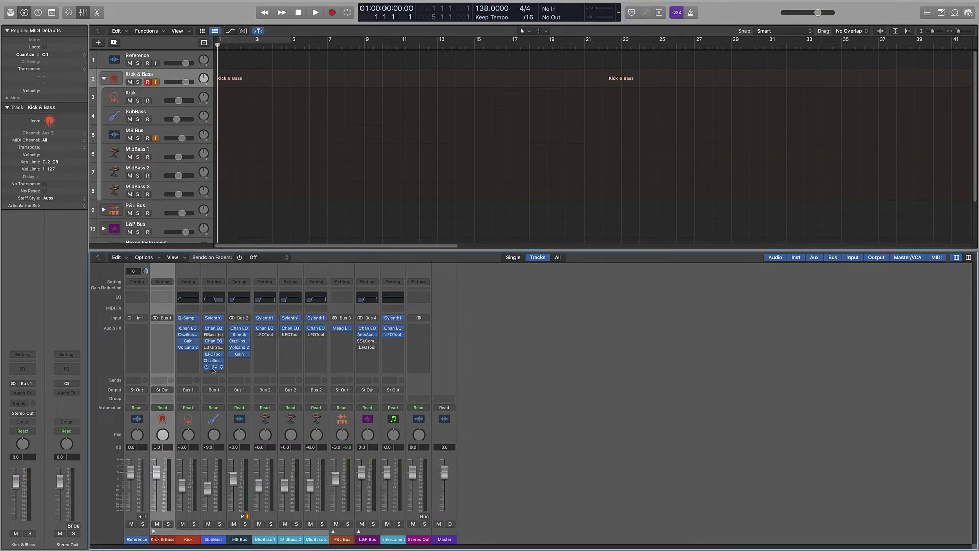
left_click_drag(214, 368, 370, 369)
left_click_drag(236, 351, 368, 361)
left_click(497, 361)
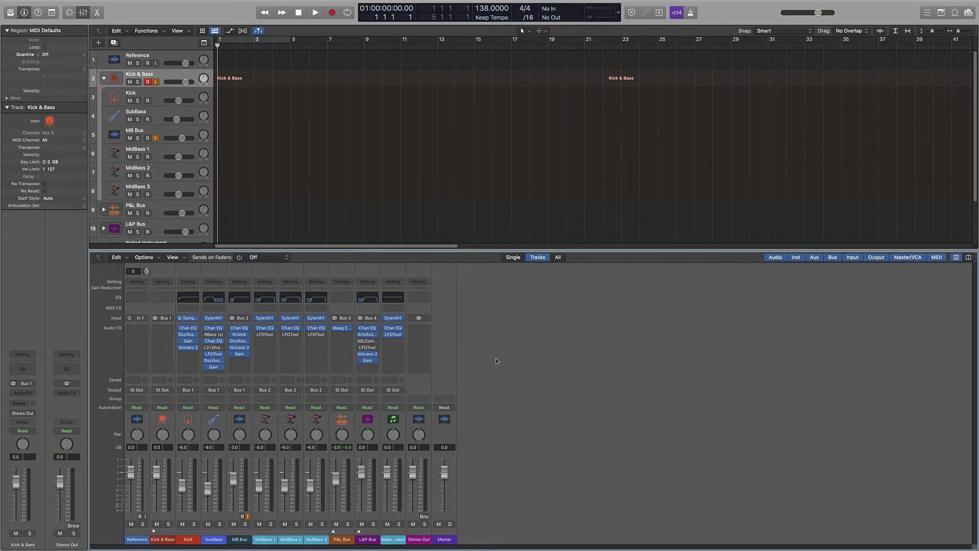
left_click(154, 531)
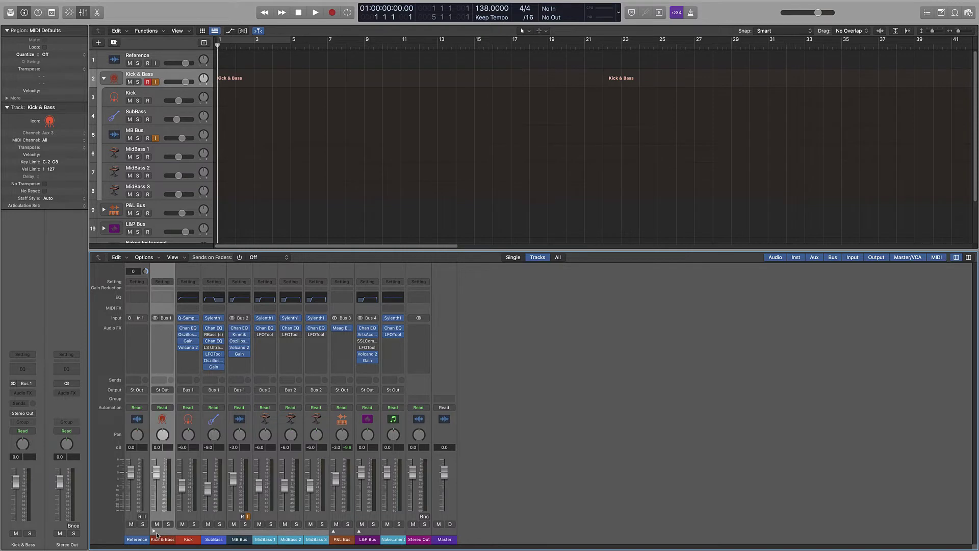
Expand the L&P Bus stack to review its lead and pluck tracks, then collapse it.
left_click(129, 113)
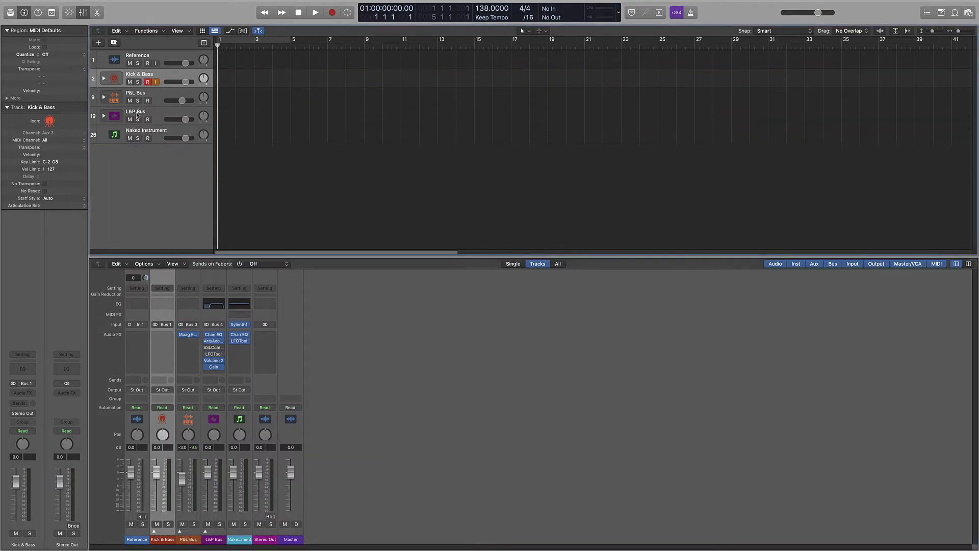
left_click(104, 115)
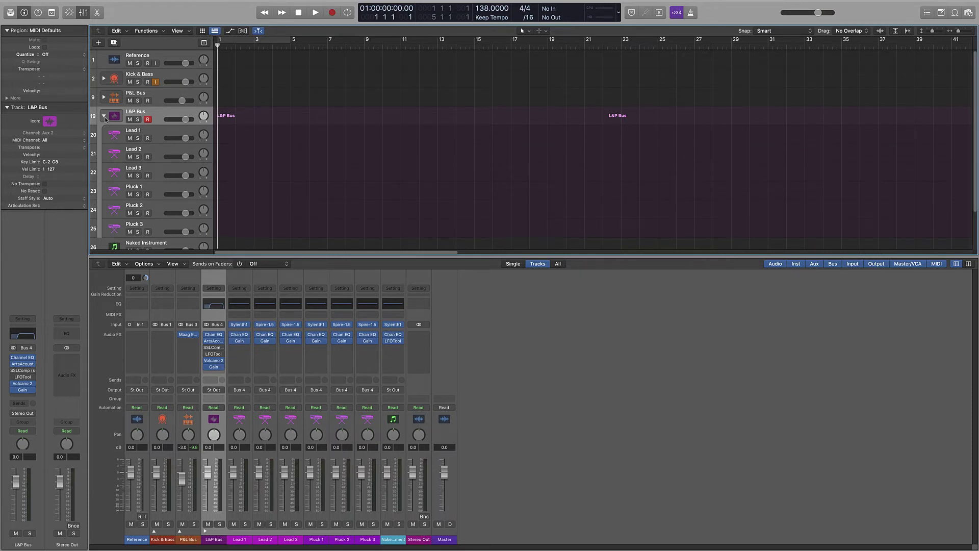
left_click(104, 116)
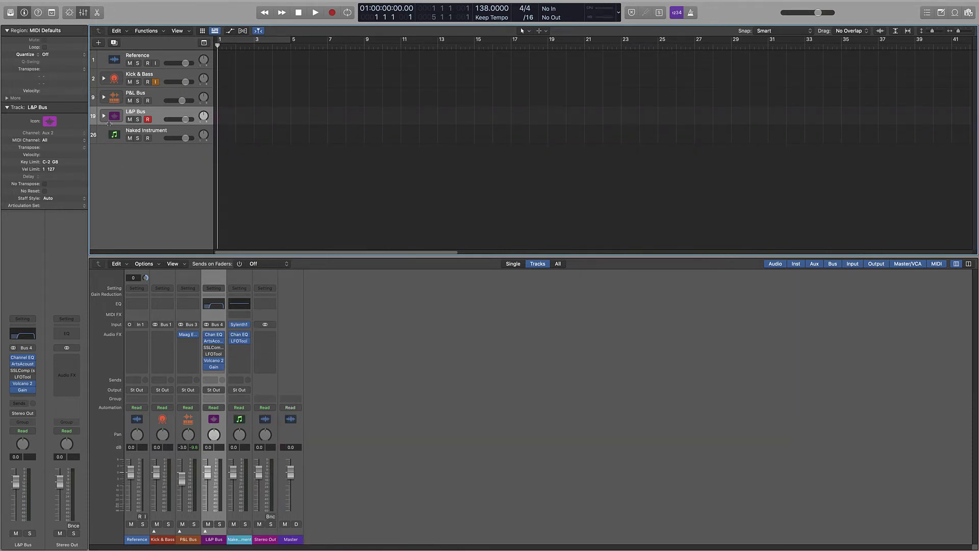
left_click(105, 116)
left_click(105, 117)
Duplicate the Naked Instrument track with its settings and rename the upper copy "Pad 1".
left_click(156, 134)
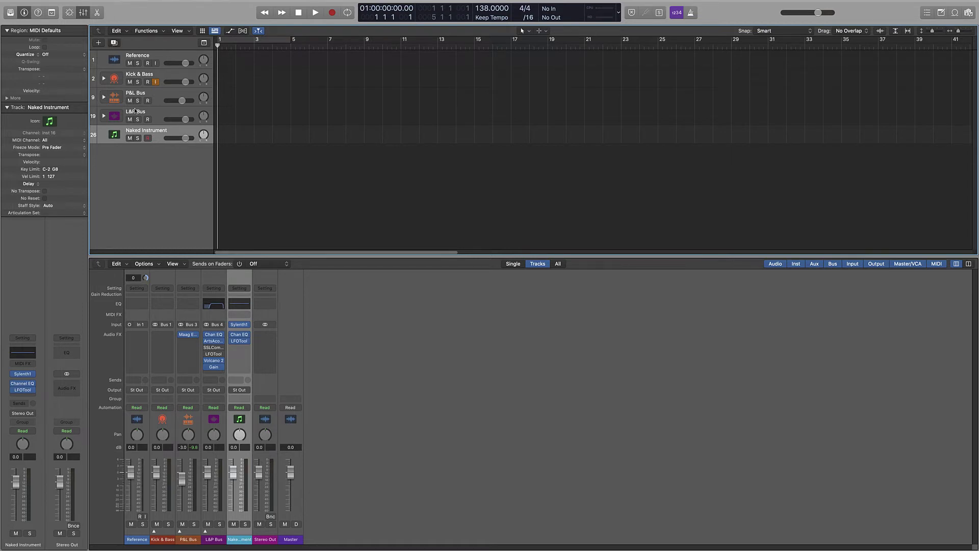
left_click(114, 42)
double_click(143, 130)
type("P")
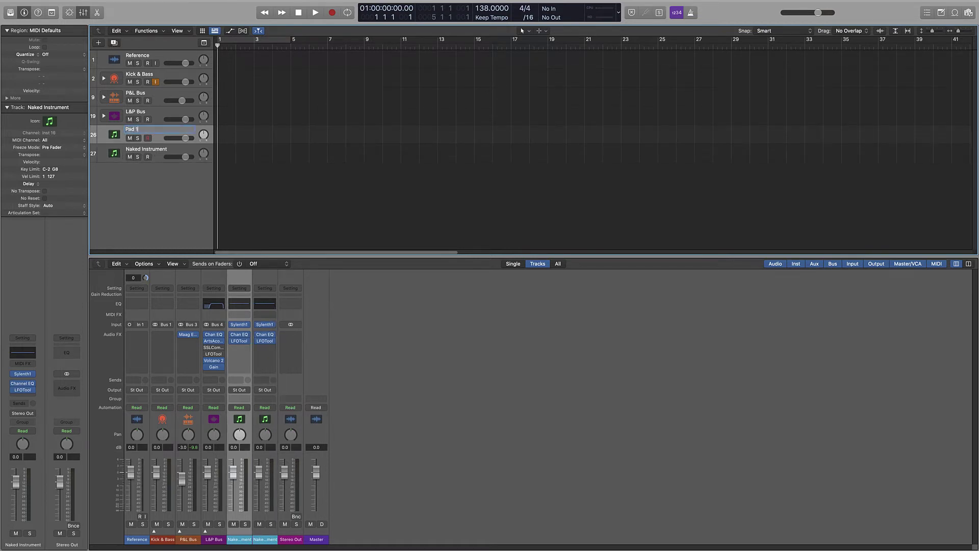
type("ad 1")
key("Return")
Give the Pad 1 track the keyboard workstation icon from the Keyboards category.
left_click(111, 135)
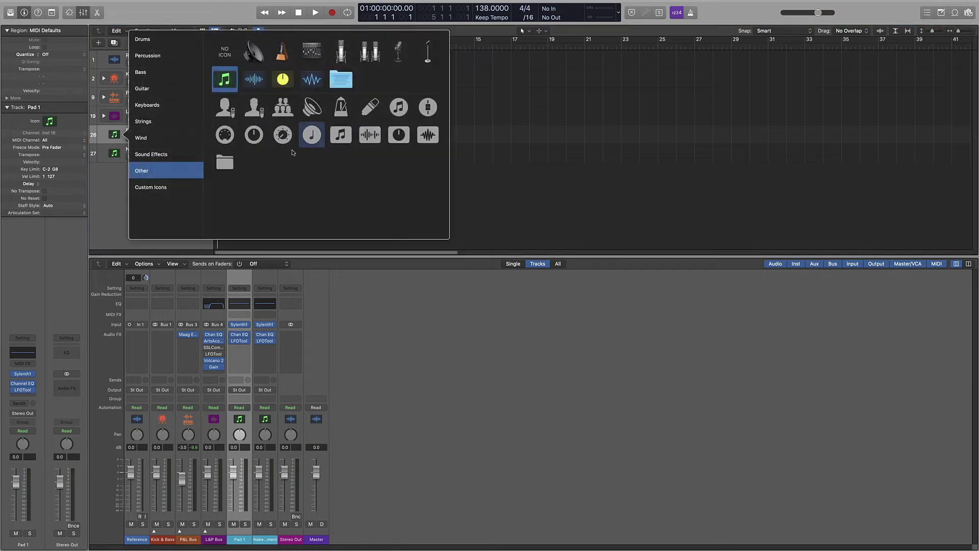
left_click(169, 72)
left_click(170, 104)
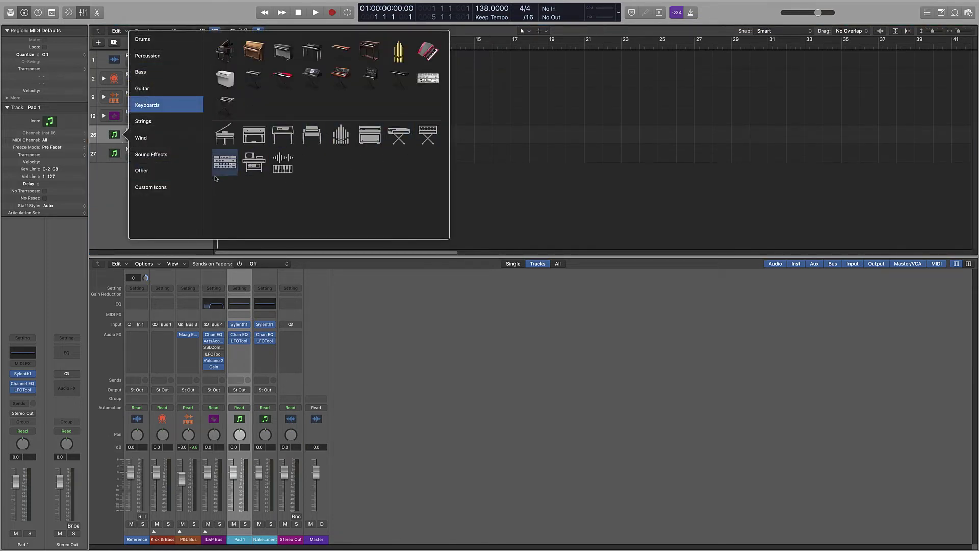
left_click(254, 162)
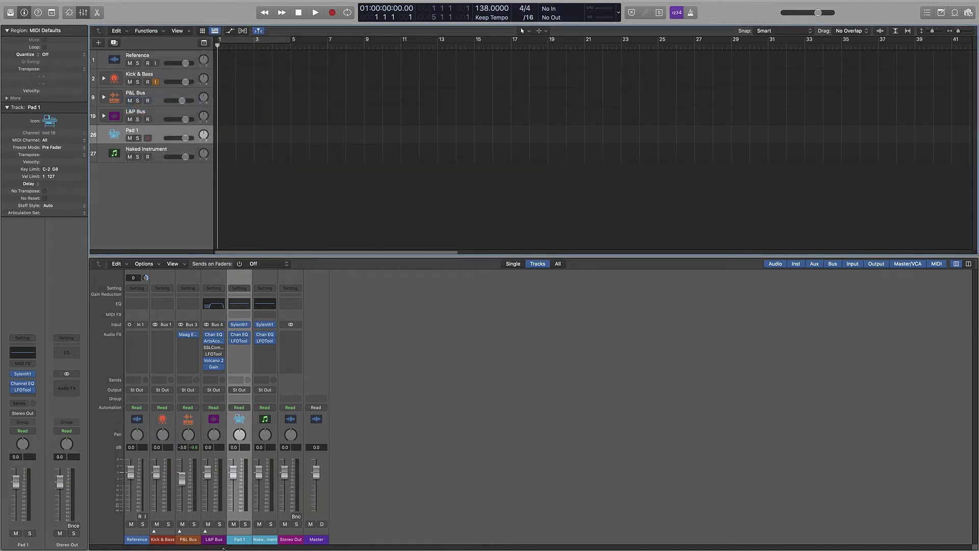
Color the Pad 1 track bright violet and close the color palette.
right_click(237, 539)
left_click(260, 493)
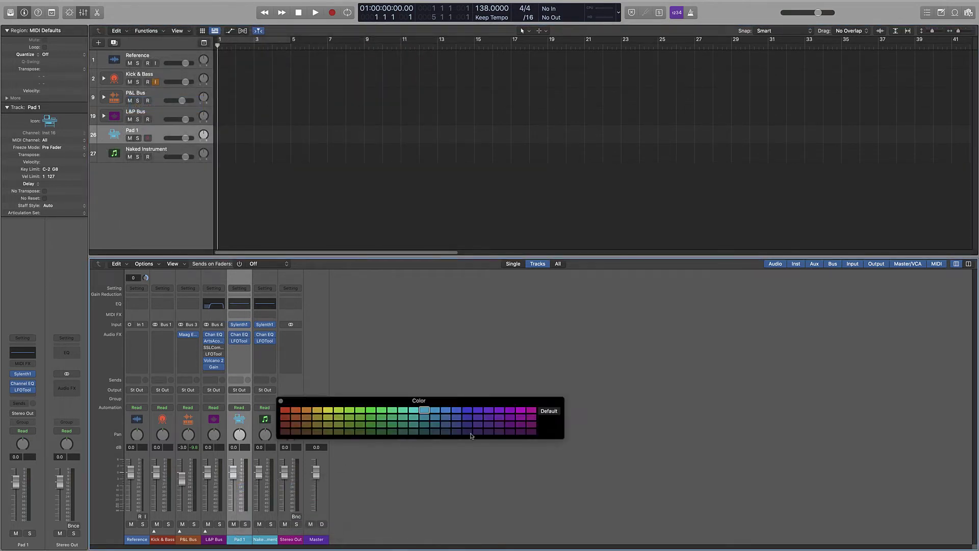
left_click(488, 411)
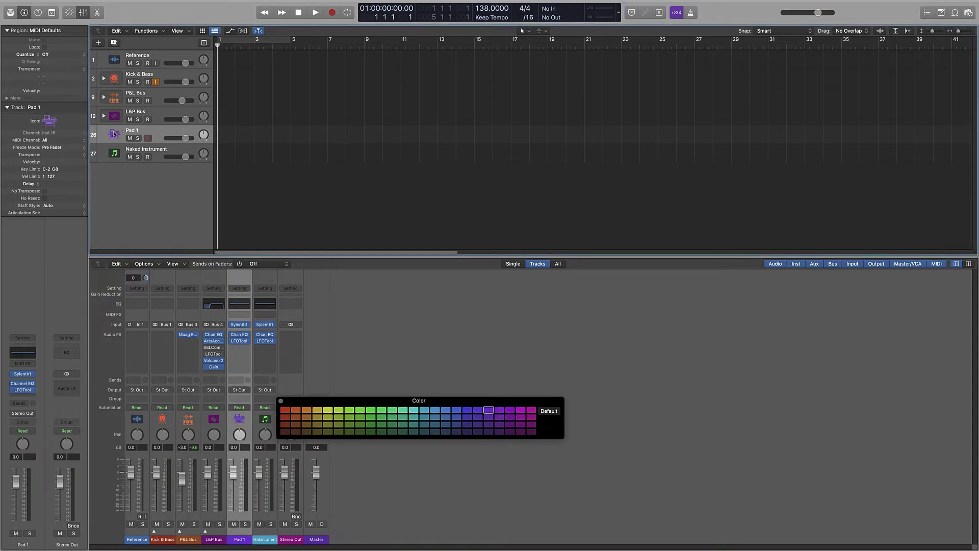
left_click(470, 340)
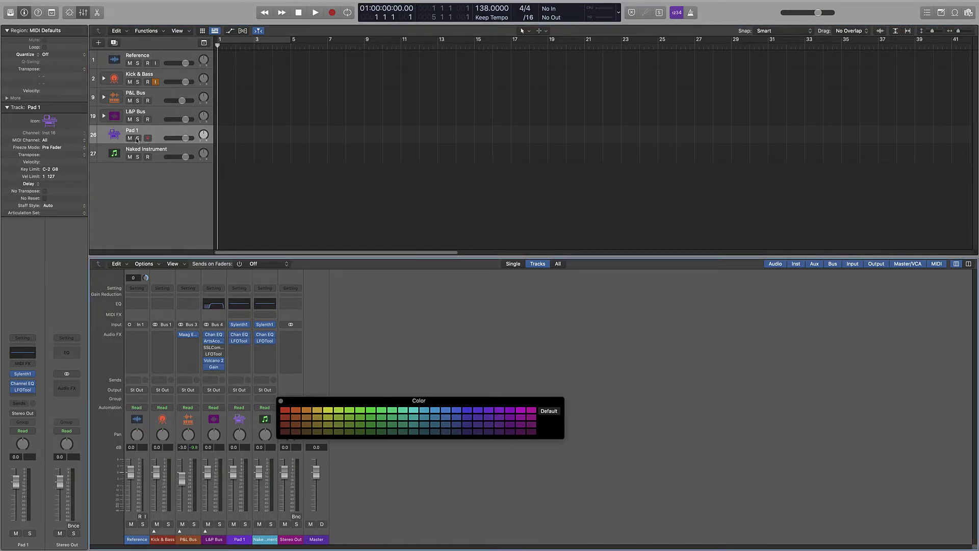
left_click(113, 136)
left_click(112, 139)
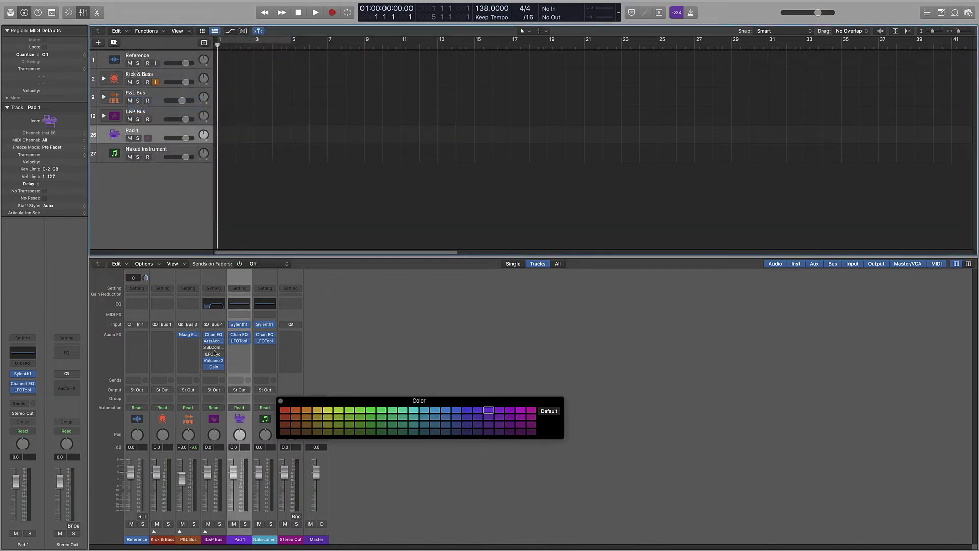
left_click(318, 381)
left_click(280, 402)
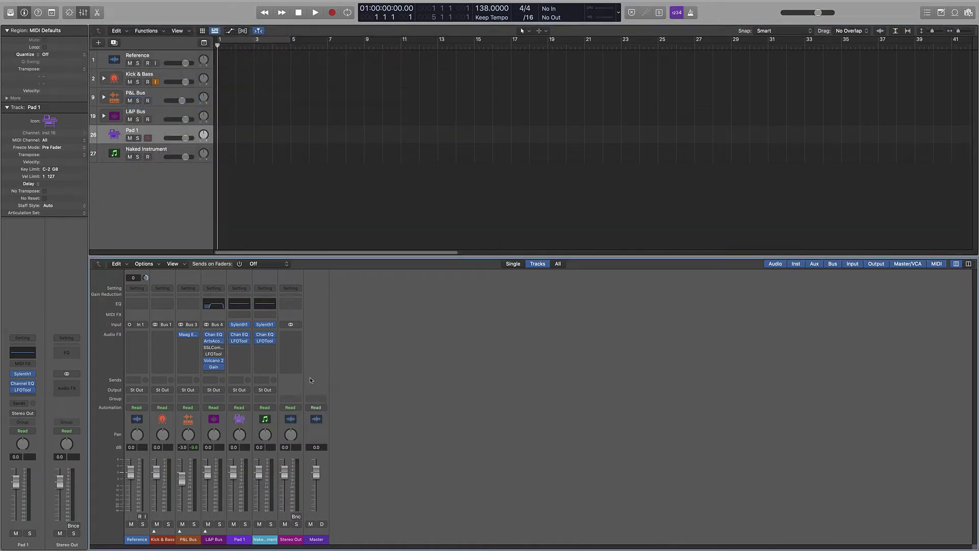
Remove LFOTool from the Pad 1 channel and place the track in a summing stack named "Pads Bus".
left_click(241, 341)
left_click(254, 353)
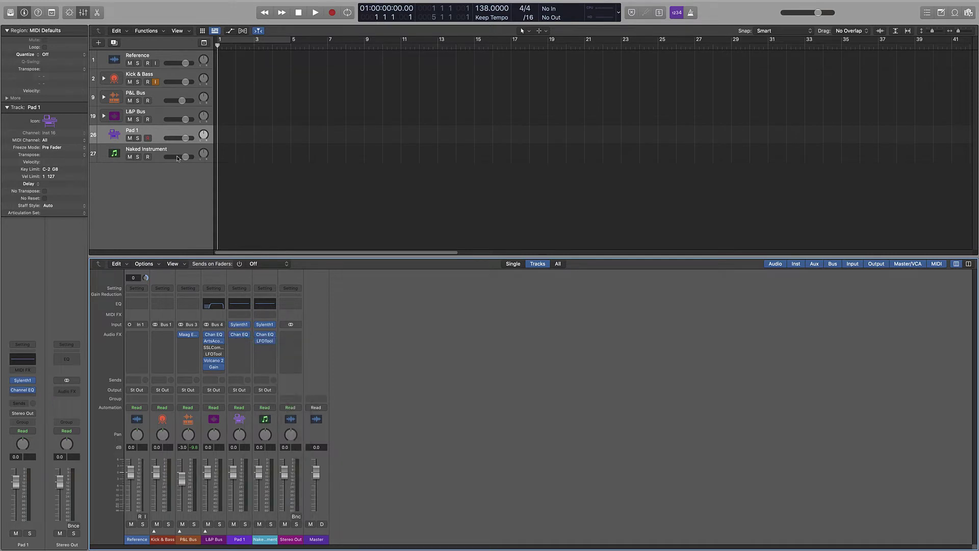
right_click(158, 135)
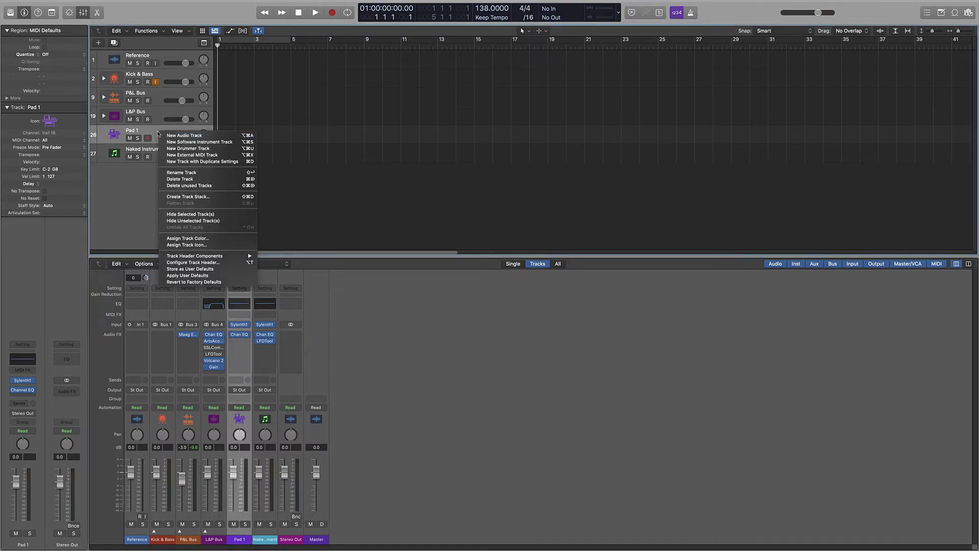
left_click(188, 197)
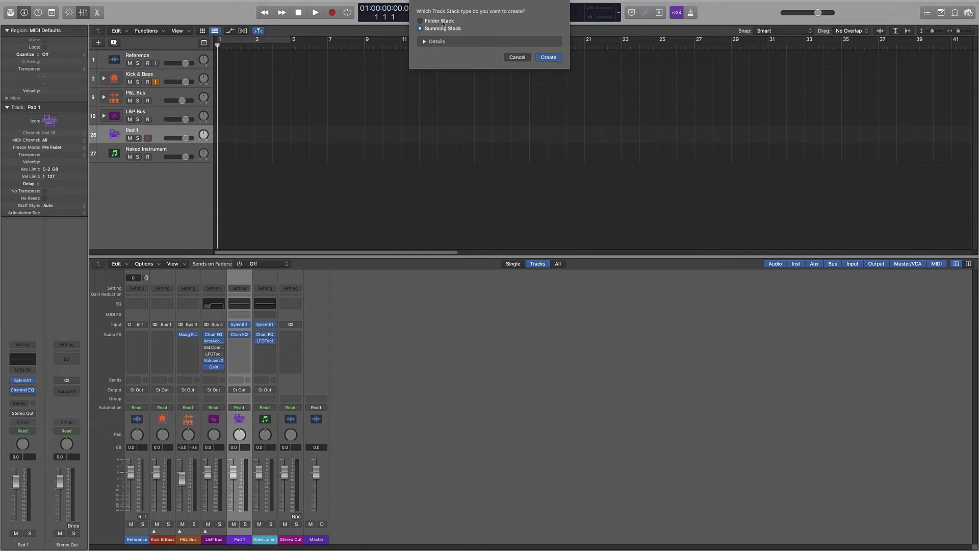
key("Return")
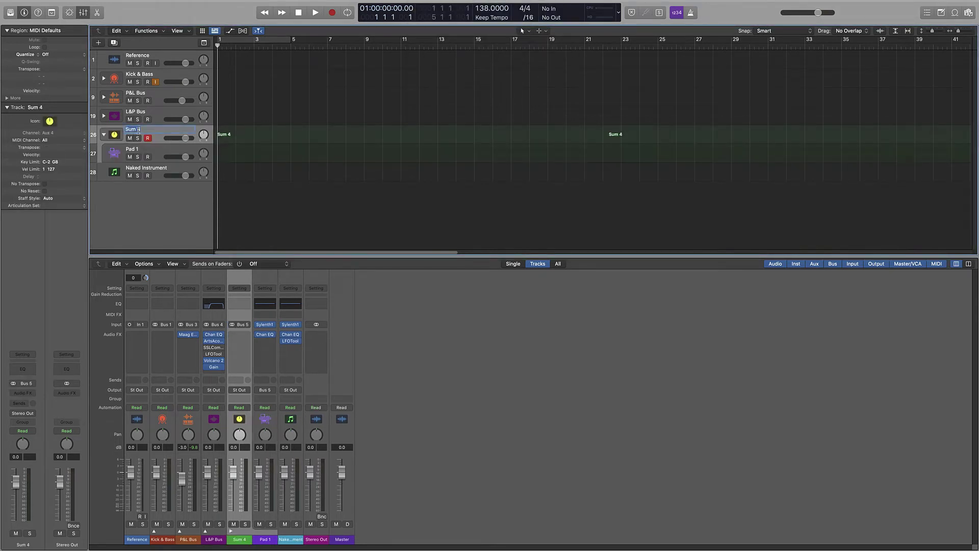
type("Pads Bus")
key("Return")
Copy the Channel EQ, ArtsAcoustic, LFOTool, Volcano 2 and Gain plug-ins from the L&P Bus to the Pads Bus, leaving out the SSL compressor.
mouse_move(217, 337)
left_click_drag(215, 337, 240, 354)
mouse_move(213, 361)
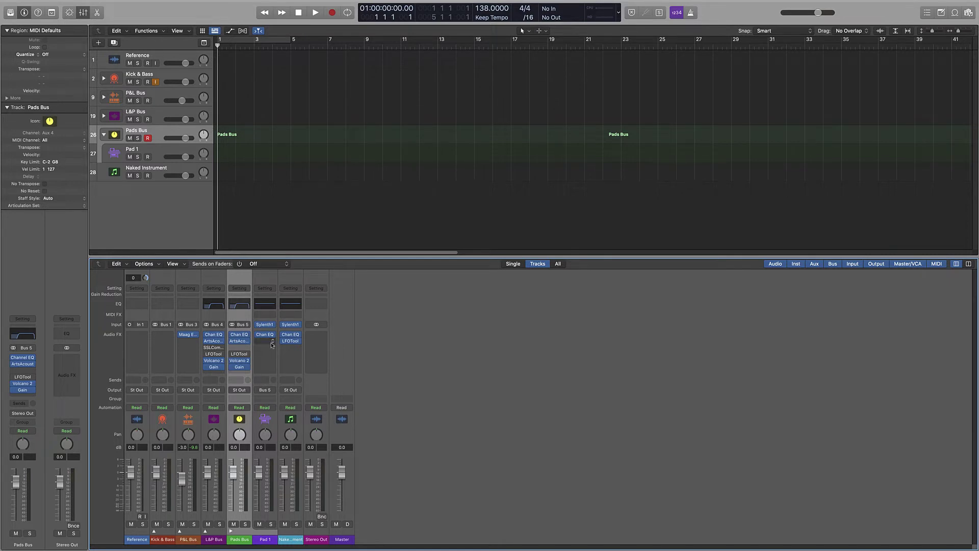
Enable the low cut in Pad 1's Channel EQ, raise it to about 200 Hz and close the plug-in.
left_click(265, 304)
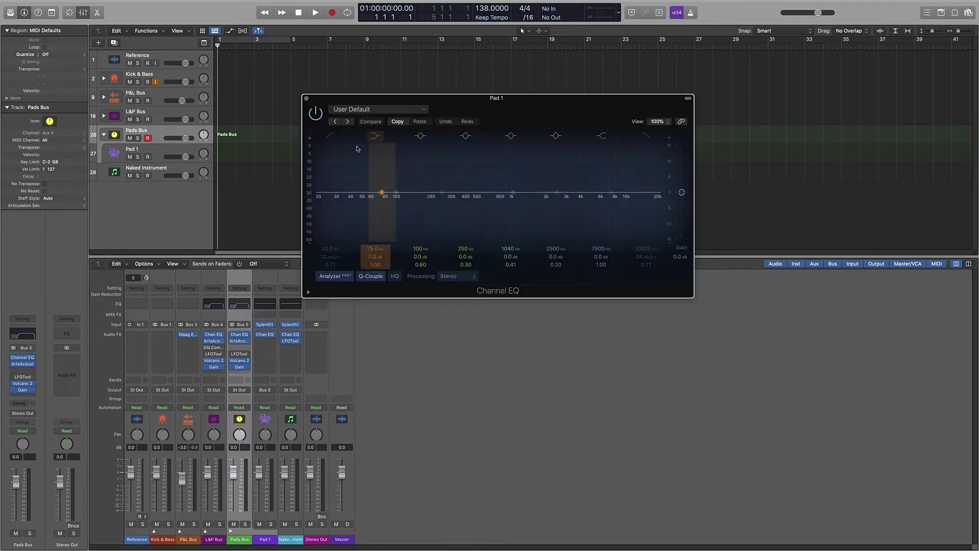
left_click(330, 135)
left_click_drag(337, 188, 431, 203)
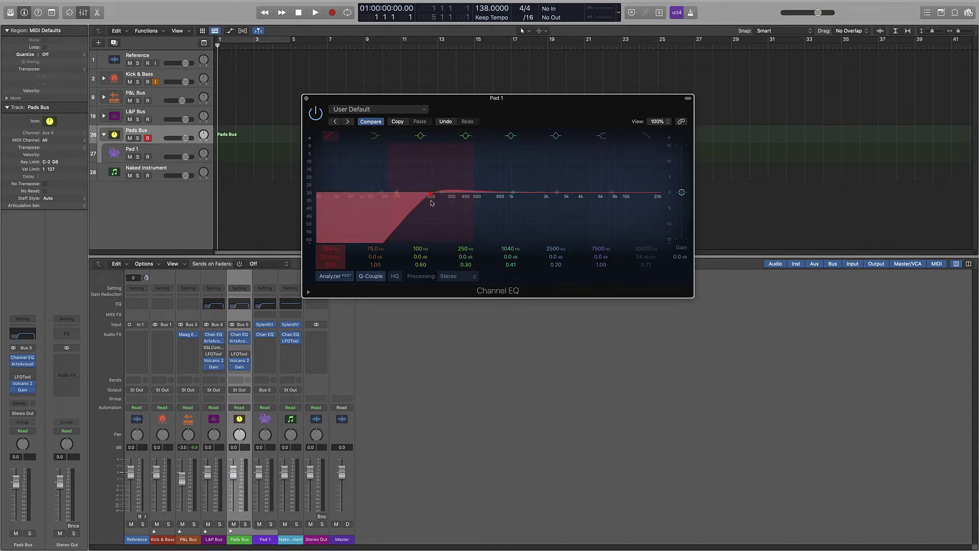
left_click(305, 98)
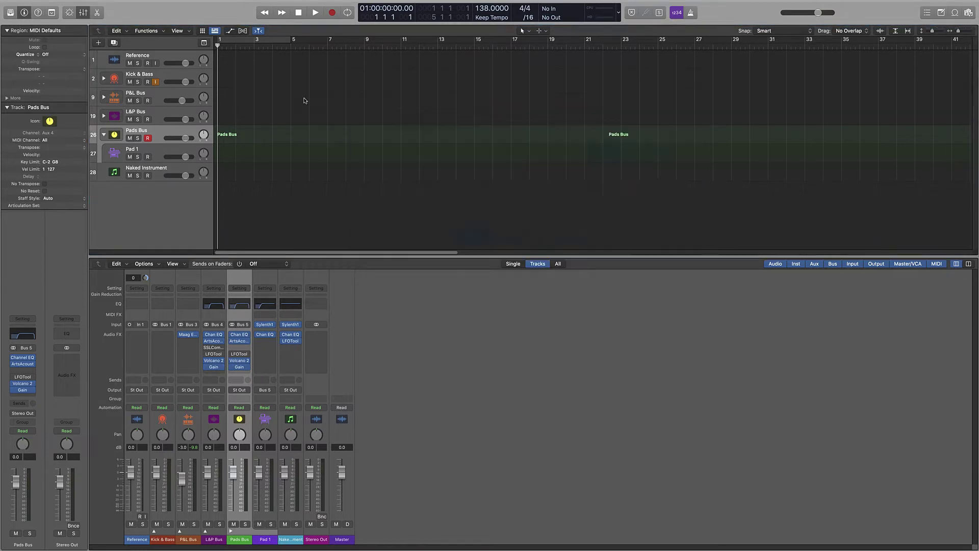
Give the Pads Bus stack the round outlined knob icon from the Other category.
right_click(114, 134)
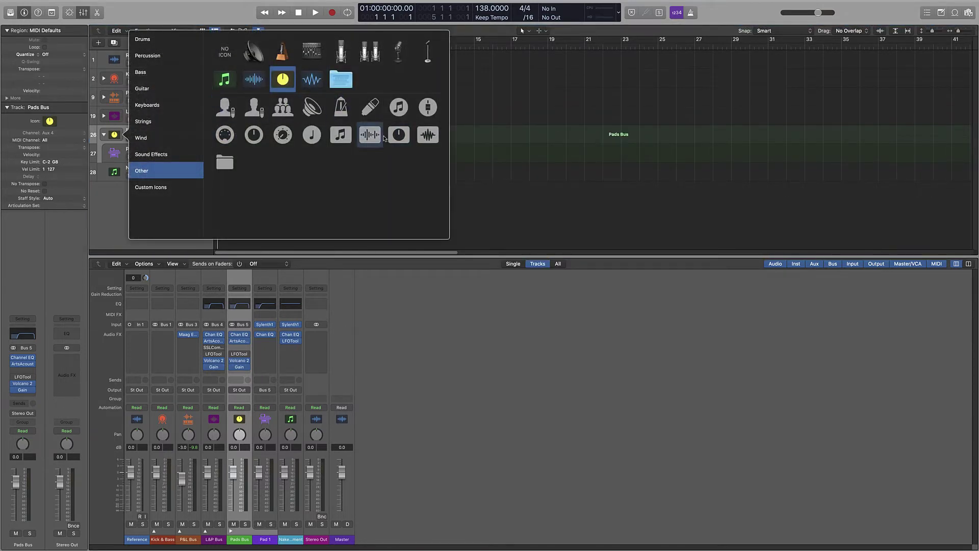
left_click(155, 106)
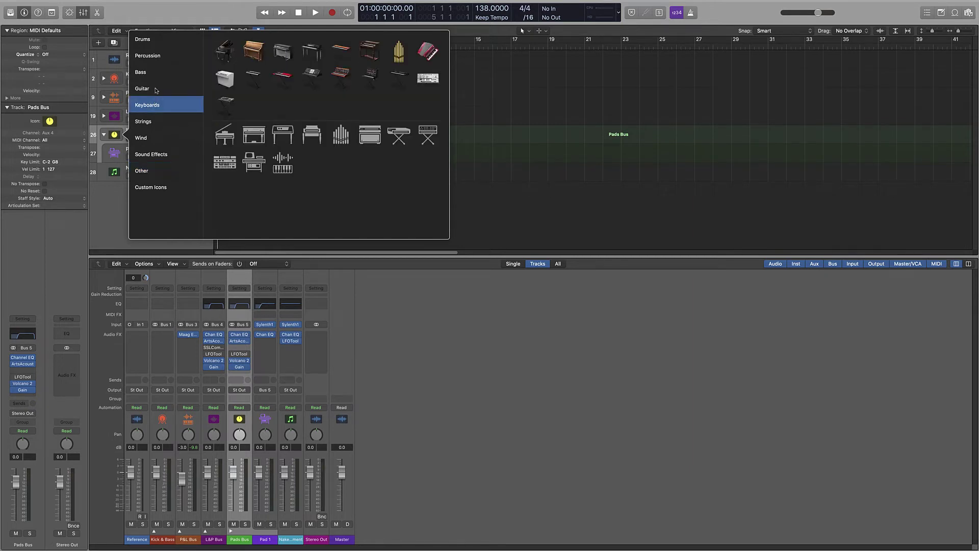
left_click(157, 91)
left_click(156, 103)
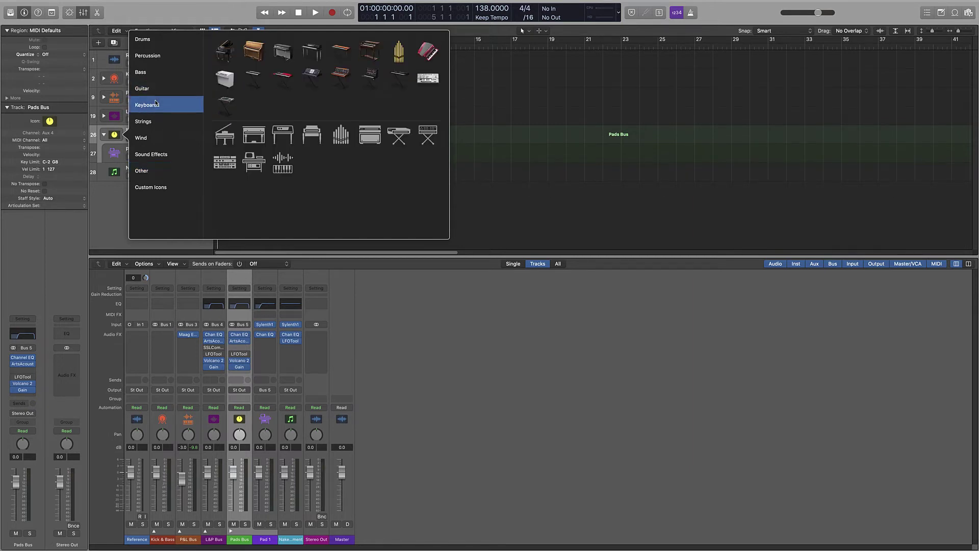
left_click(160, 153)
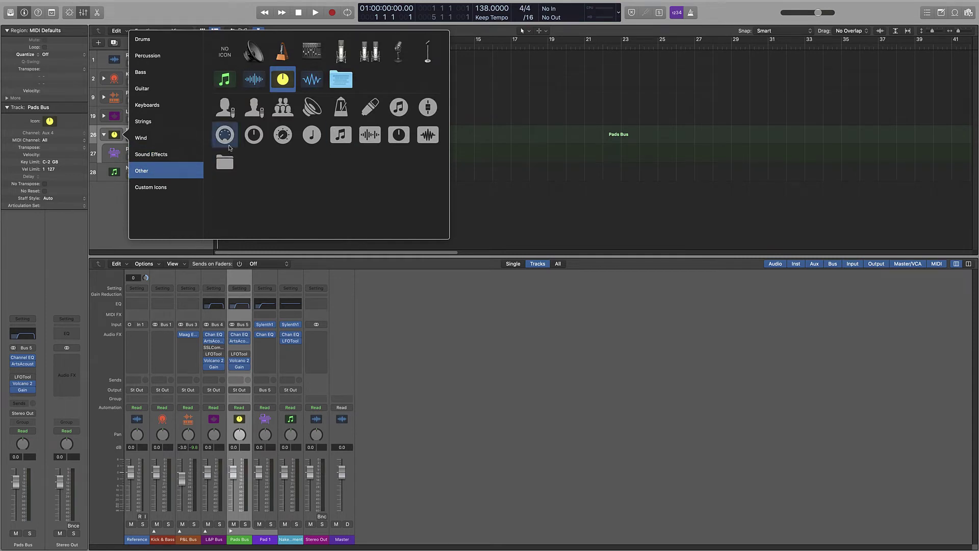
left_click(262, 140)
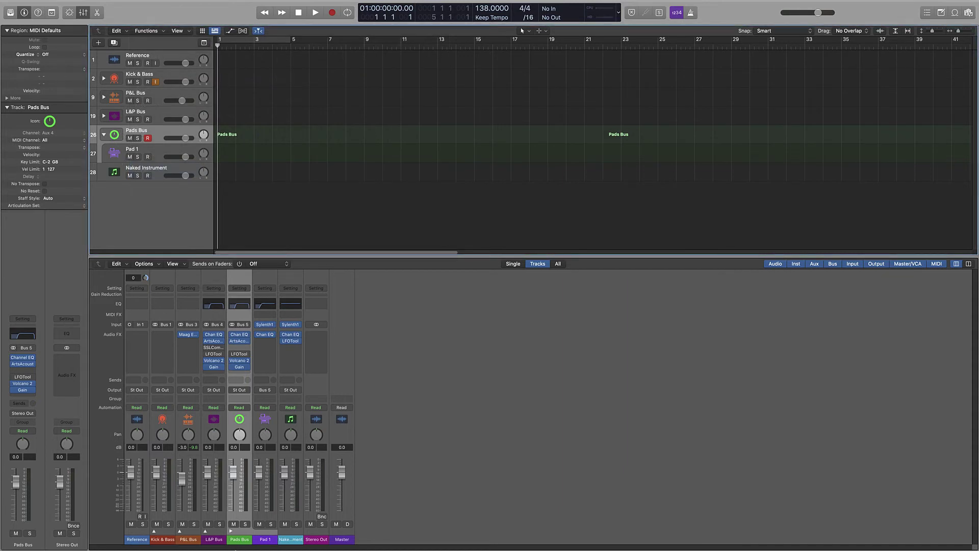
Color the Pads Bus channel strip dark violet.
right_click(234, 541)
left_click(259, 491)
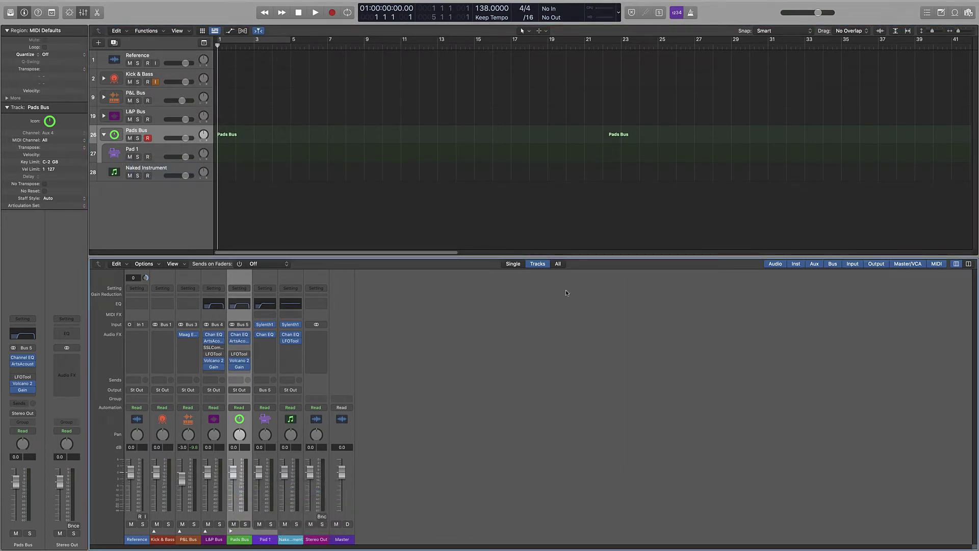
left_click(487, 424)
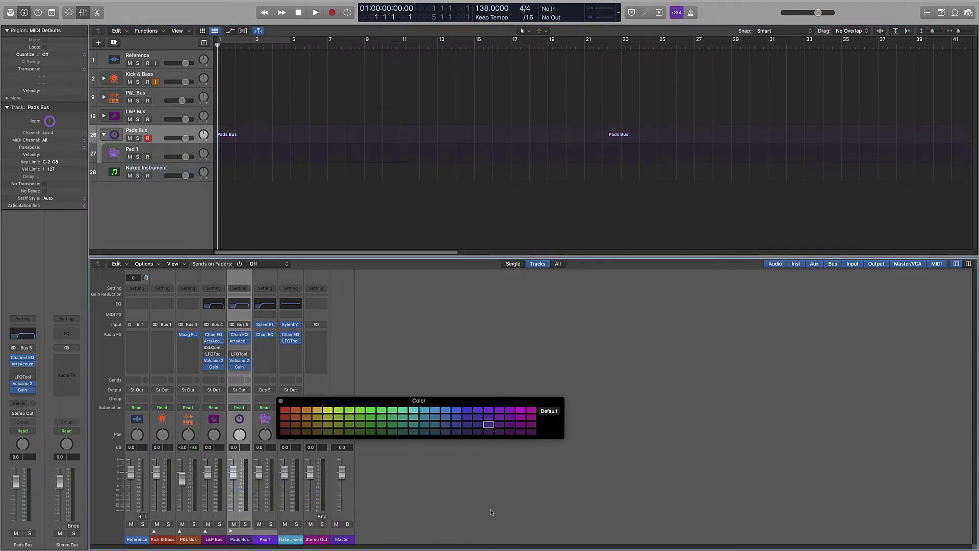
Duplicate the Pad 1 track twice, rename the copies "Pad 2" and "Pad 3", and collapse the Pads Bus stack.
left_click(118, 152)
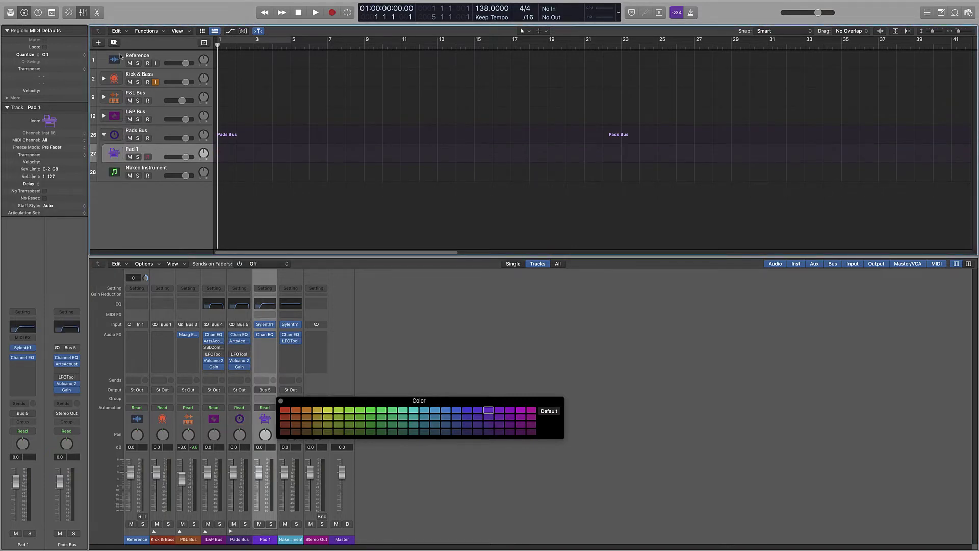
key("super+d")
key("super+d")
double_click(131, 167)
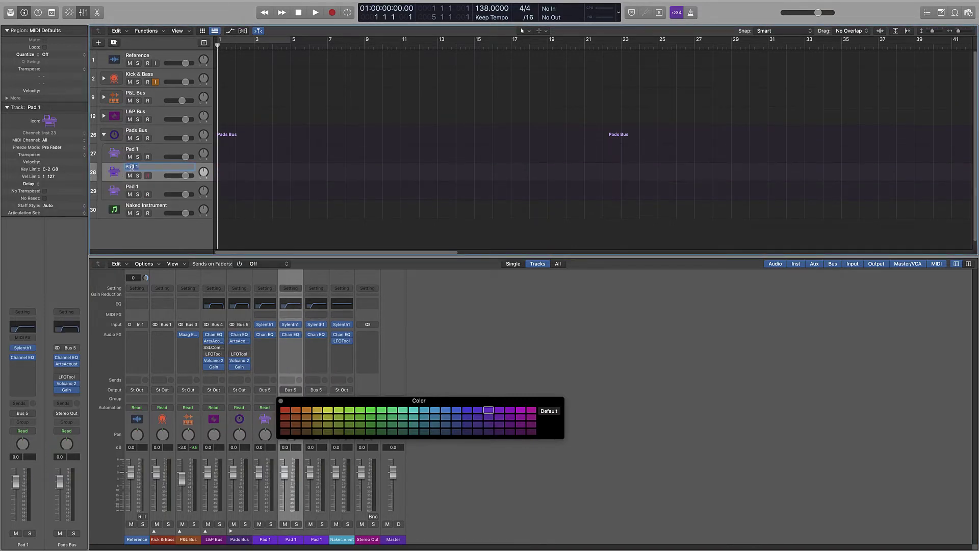
type("Pad")
key("Tab")
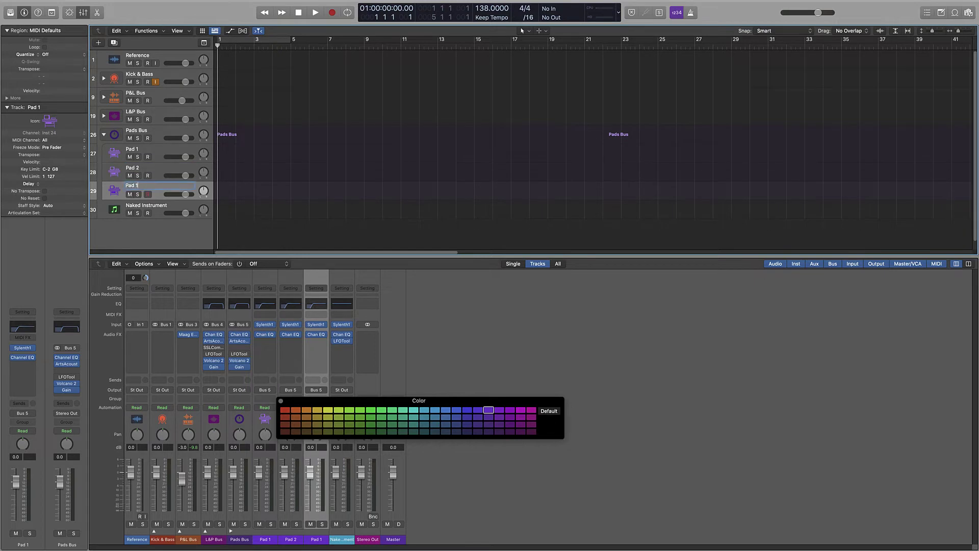
type("Pad 3")
key("Return")
left_click(103, 134)
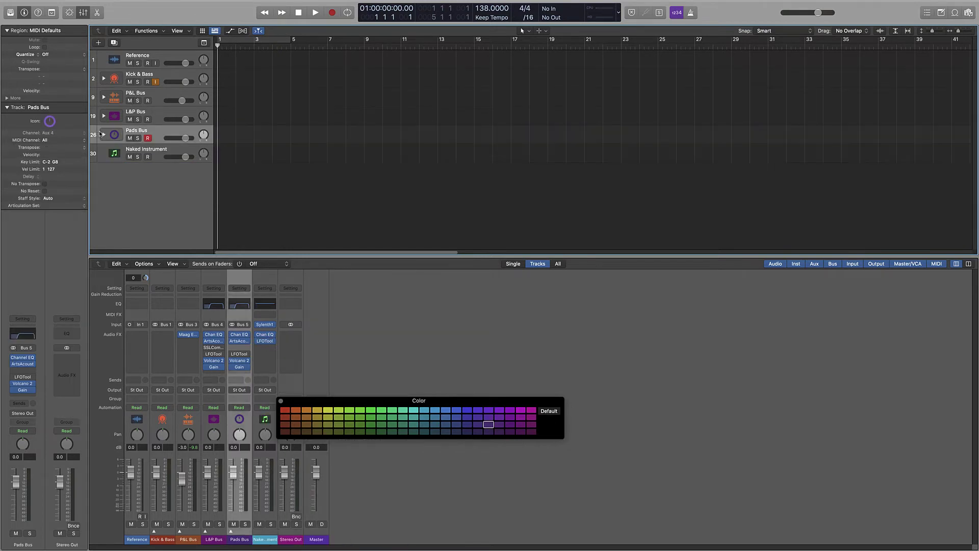
left_click(279, 401)
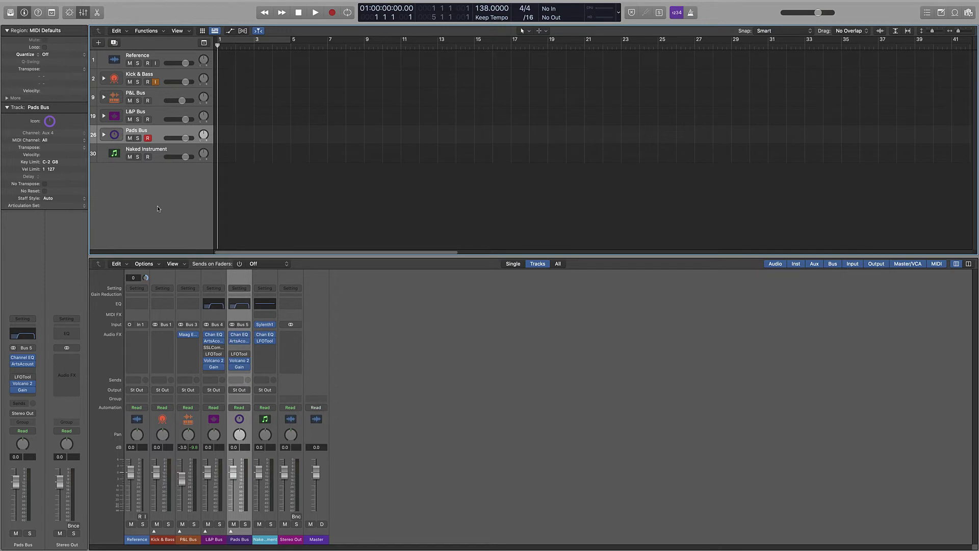
Duplicate the Naked Instrument track with its settings and rename the upper copy "Sub Pad".
left_click(152, 147)
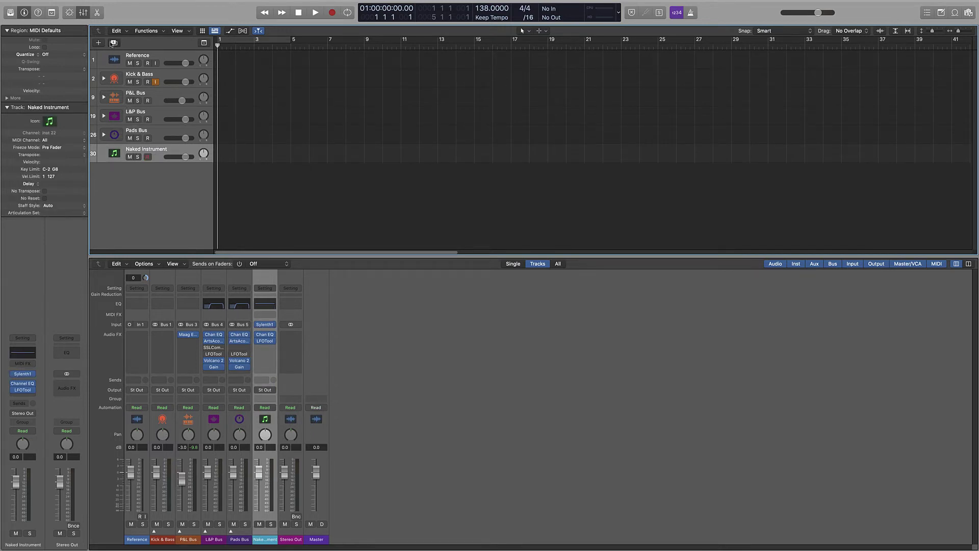
left_click(113, 44)
left_click(143, 152)
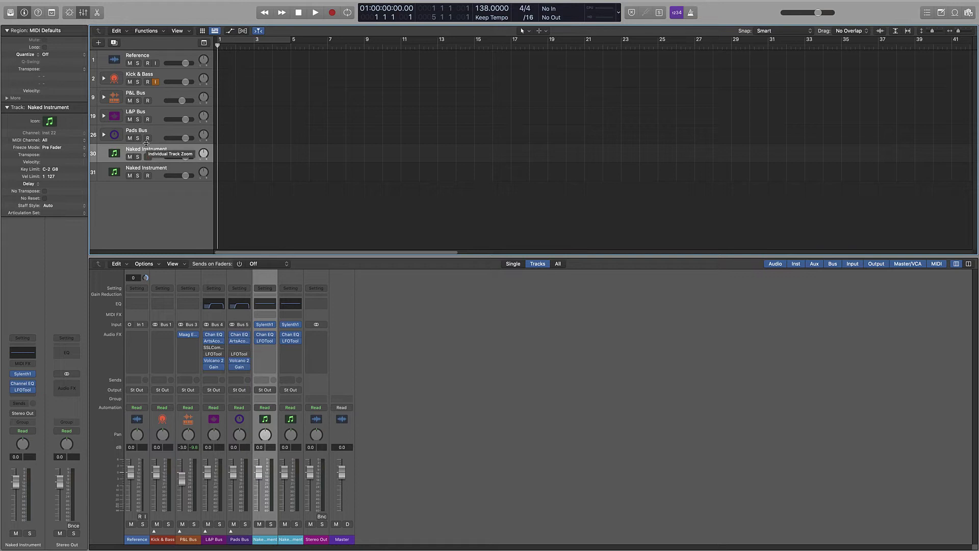
double_click(146, 148)
type("Sub Pad")
key("Return")
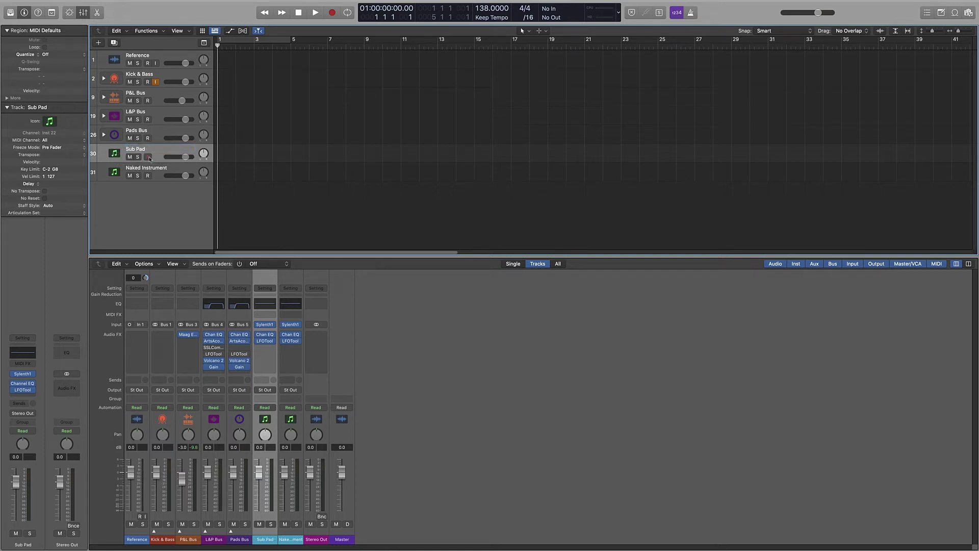
Give the Sub Pad track the upright bass outline icon from the Bass category.
left_click(115, 153)
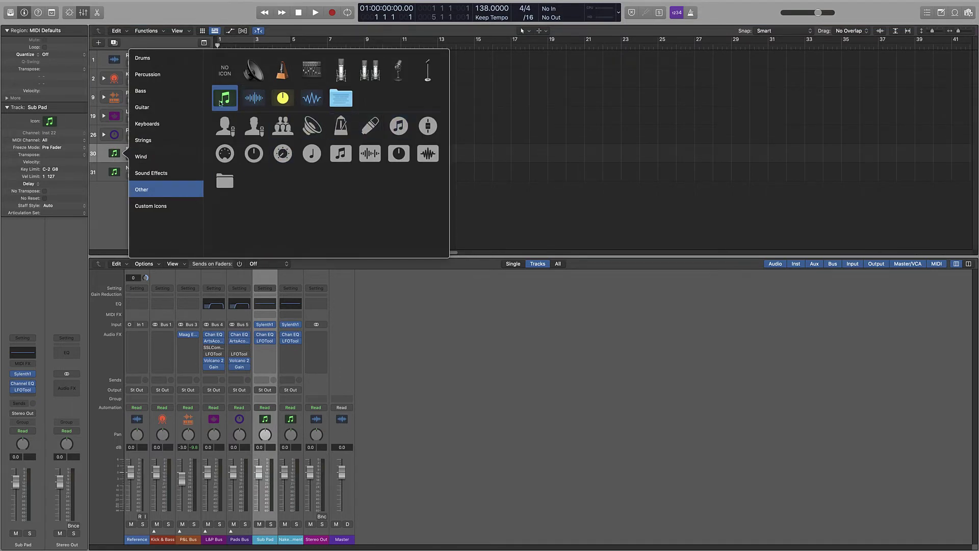
left_click(196, 95)
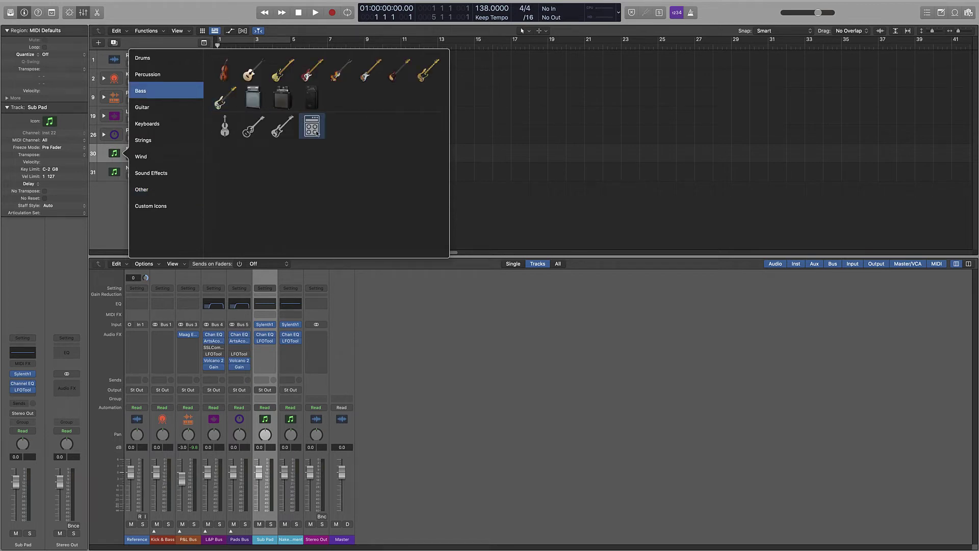
left_click(225, 126)
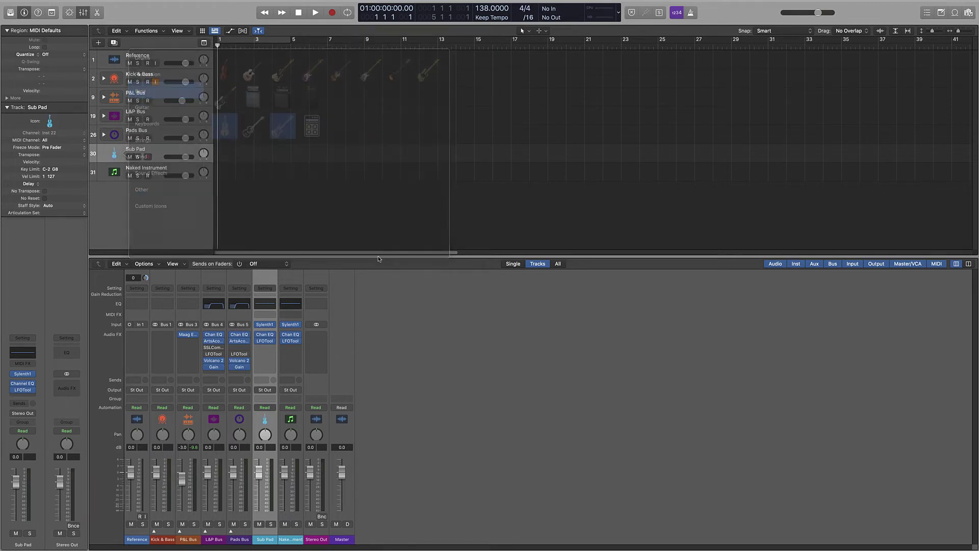
Color the Sub Pad channel strip bright blue-violet and close the color palette.
right_click(263, 543)
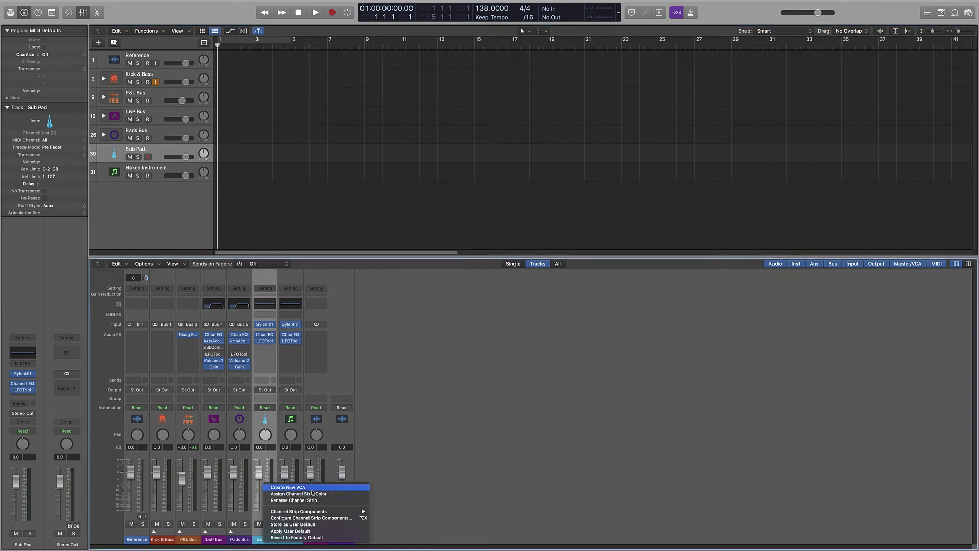
left_click(295, 494)
left_click(477, 410)
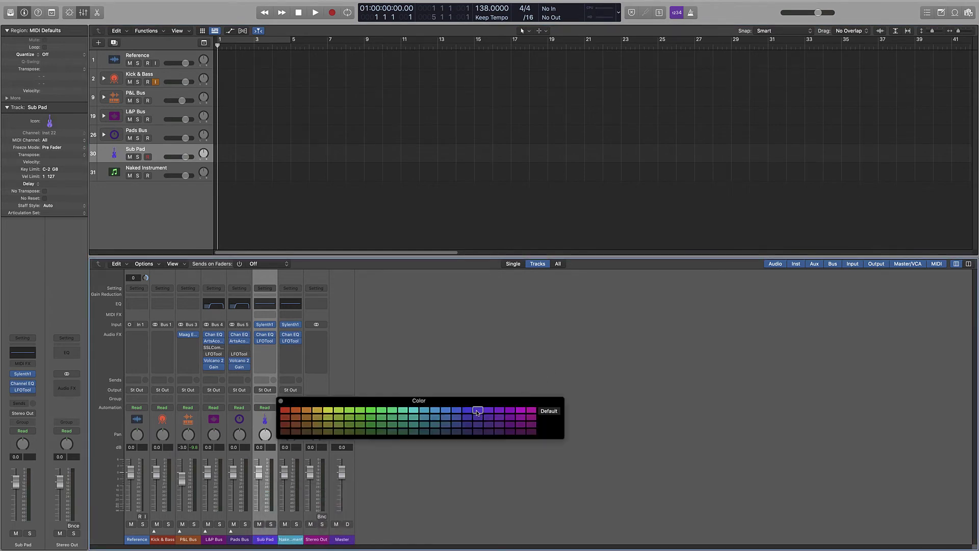
left_click(475, 508)
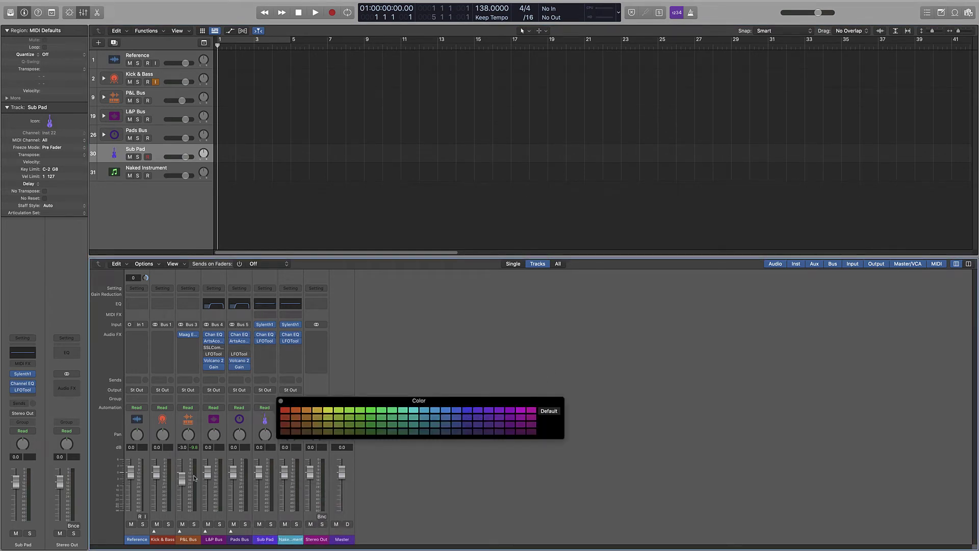
left_click(281, 401)
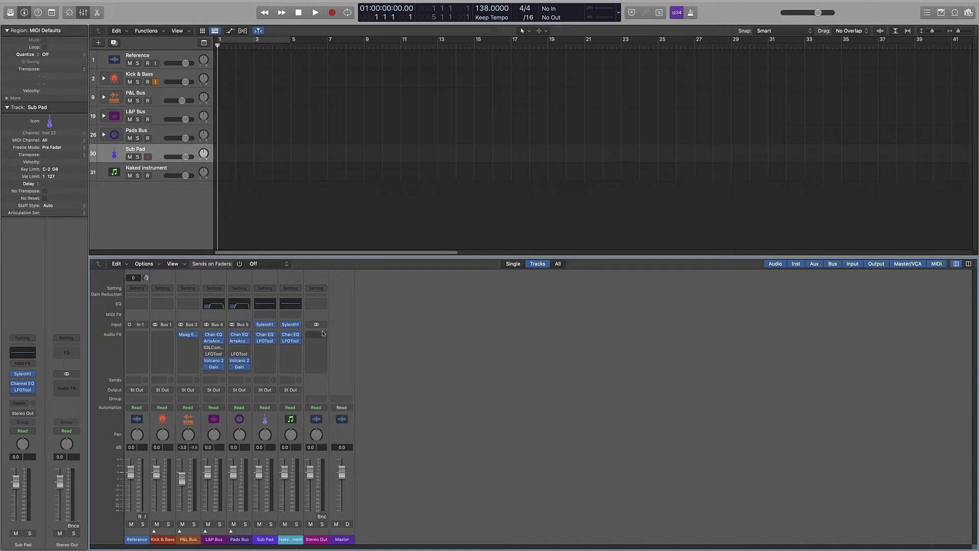
Bypass LFOTool on Sub Pad and enable its Channel EQ low cut at 24.8 Hz with a 24 dB/Oct slope.
left_click(265, 342)
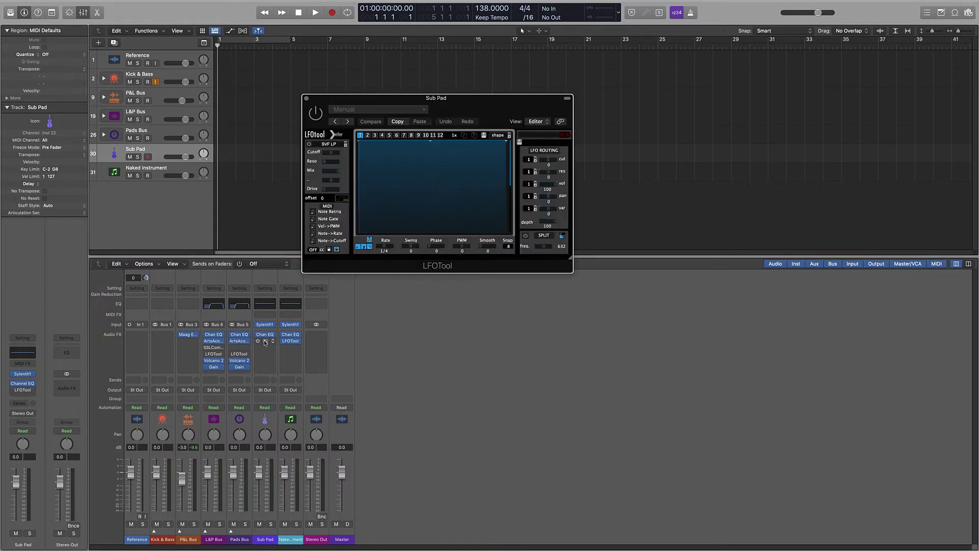
left_click(265, 342)
left_click(265, 334)
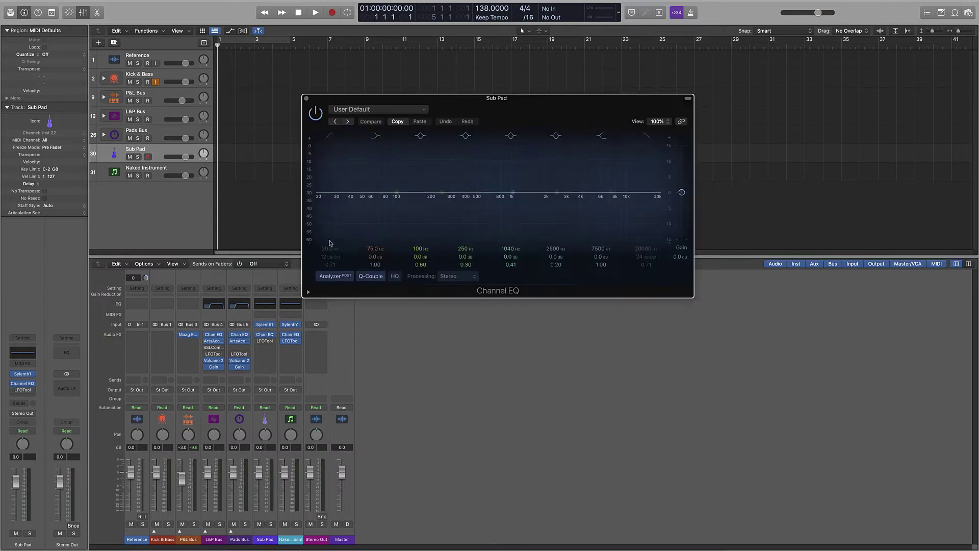
left_click(330, 137)
left_click_drag(328, 219, 336, 218)
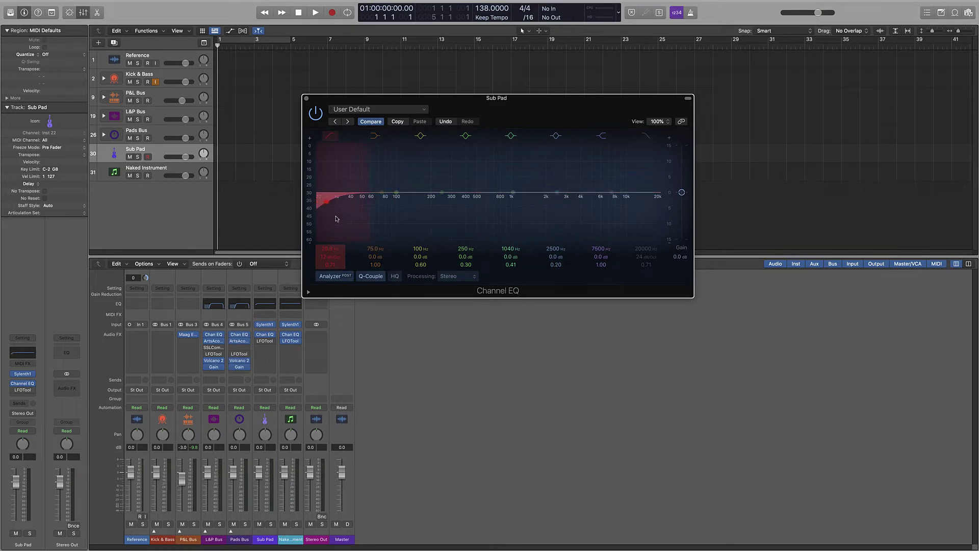
left_click_drag(330, 259, 330, 250)
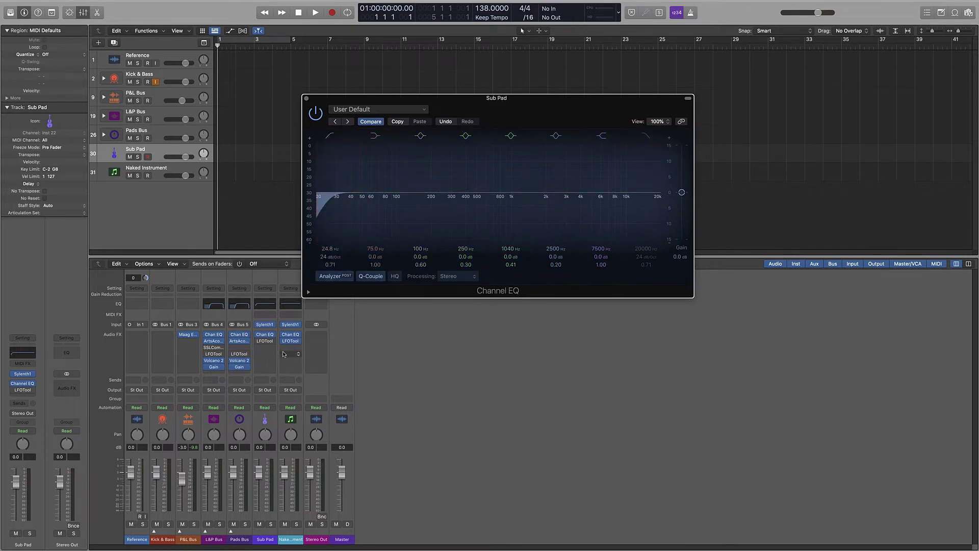
Copy the Gain plug-in from Pads Bus to Sub Pad, then enable the high cut in Sub Pad's Channel EQ and lower its frequency.
left_click_drag(241, 368, 265, 348)
left_click(646, 136)
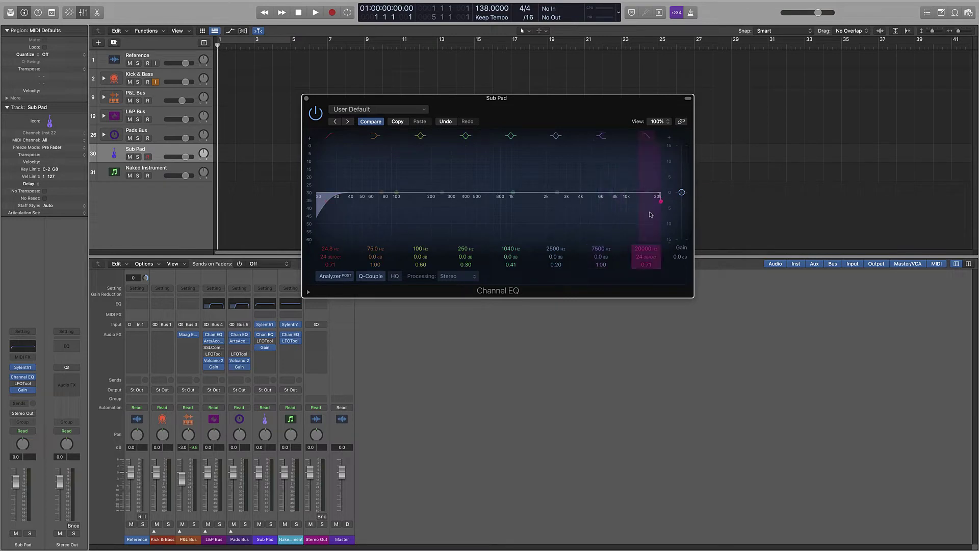
mouse_move(658, 209)
left_mouse_down()
mouse_move(612, 209)
mouse_move(643, 204)
left_mouse_up()
left_click(306, 98)
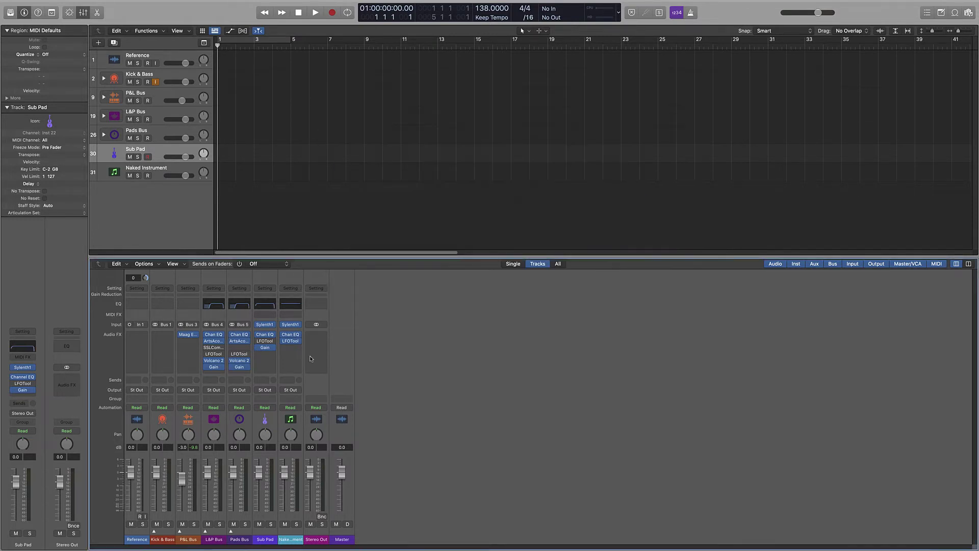
Duplicate the Sub Pad track with its settings and rename the lower copy "Piano".
left_click(119, 140)
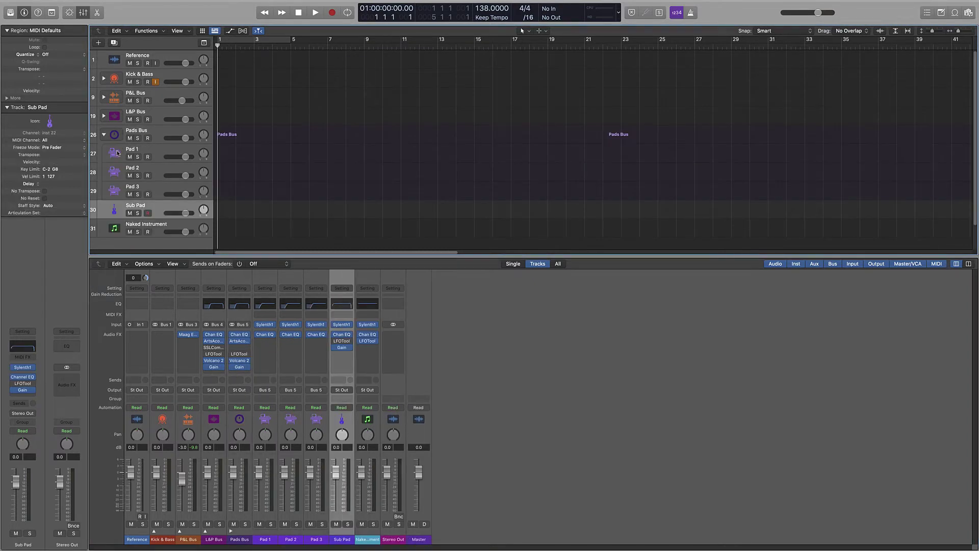
left_click(104, 134)
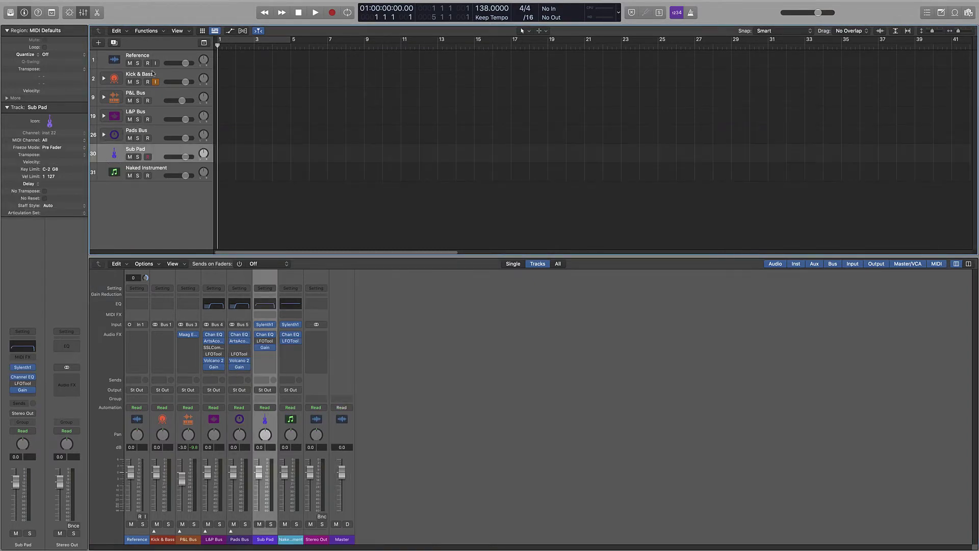
key("super+d")
double_click(142, 167)
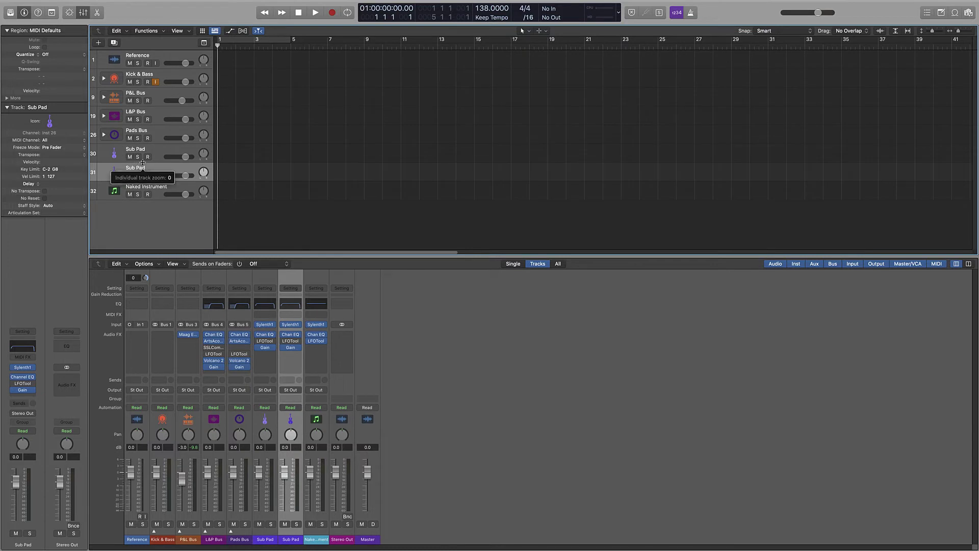
type("P")
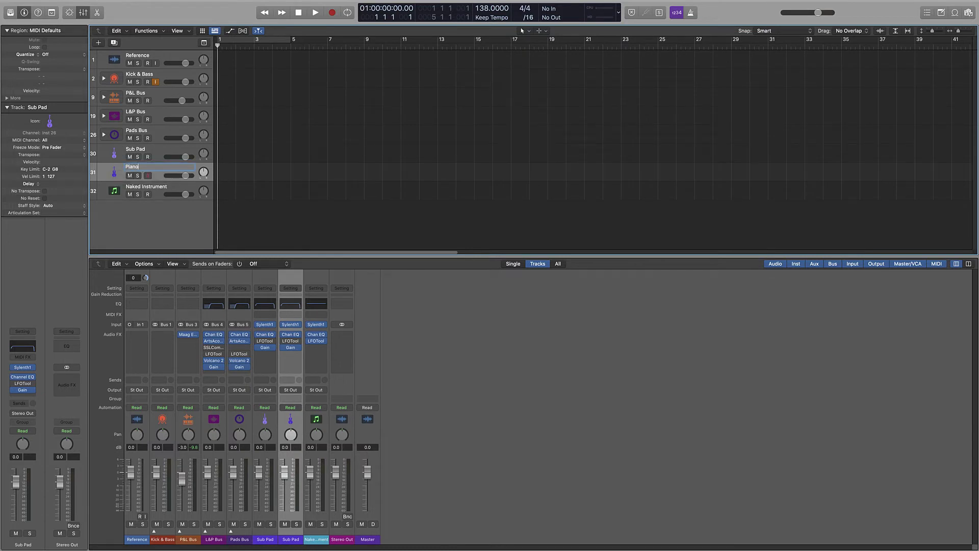
type("iano")
key("Return")
Give the Piano track the grand piano outline icon from the Keyboards category.
left_click(110, 172)
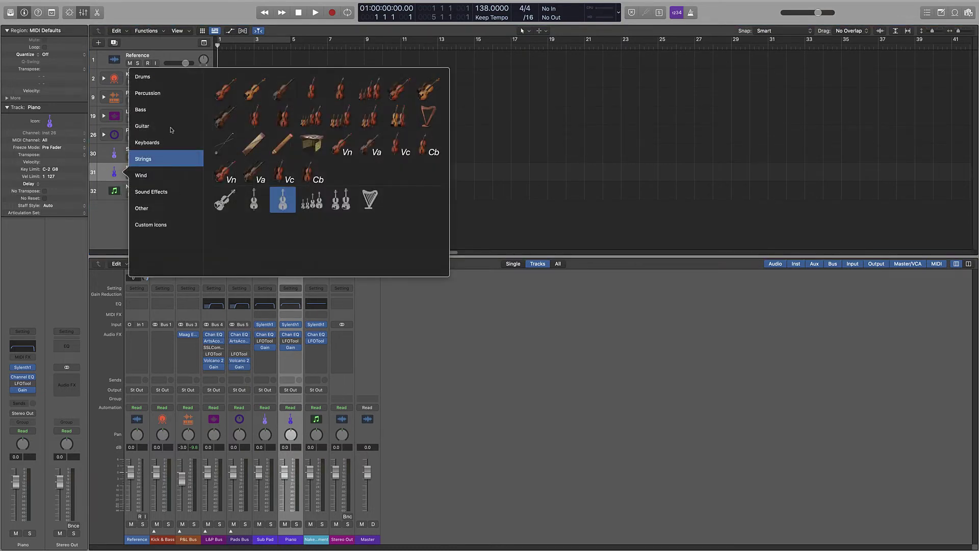
left_click(168, 143)
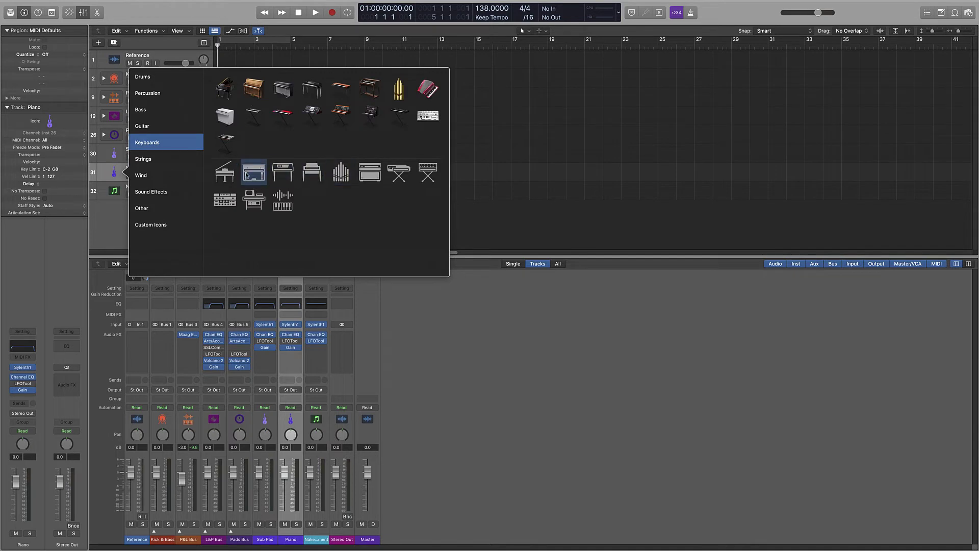
left_click(224, 172)
Color the Piano channel strip bright golden yellow and close the color palette.
right_click(281, 539)
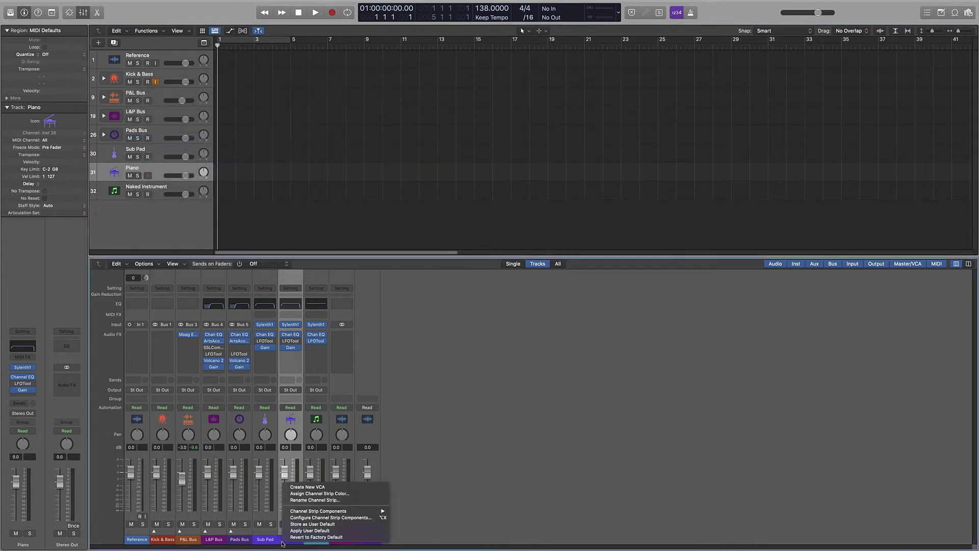
left_click(321, 494)
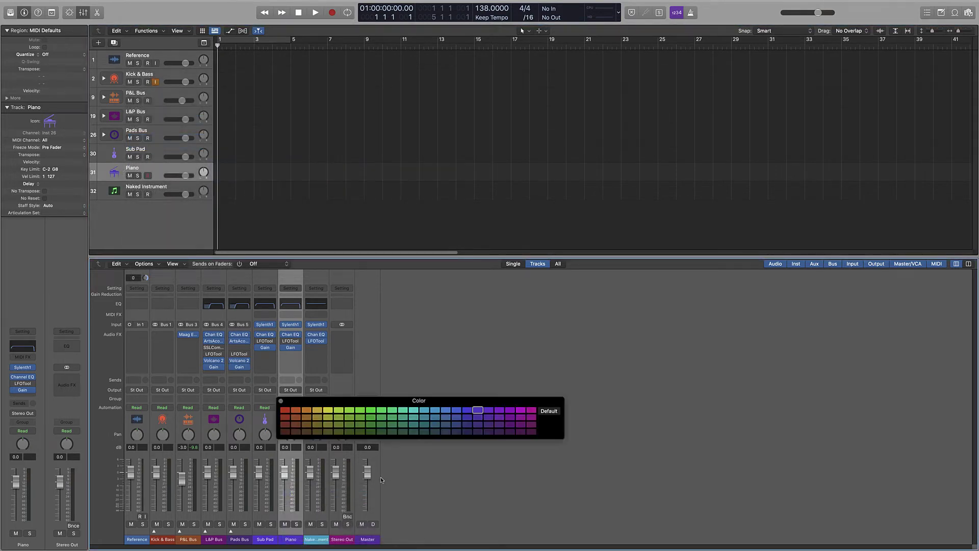
left_click(329, 416)
left_click(328, 410)
left_click(320, 410)
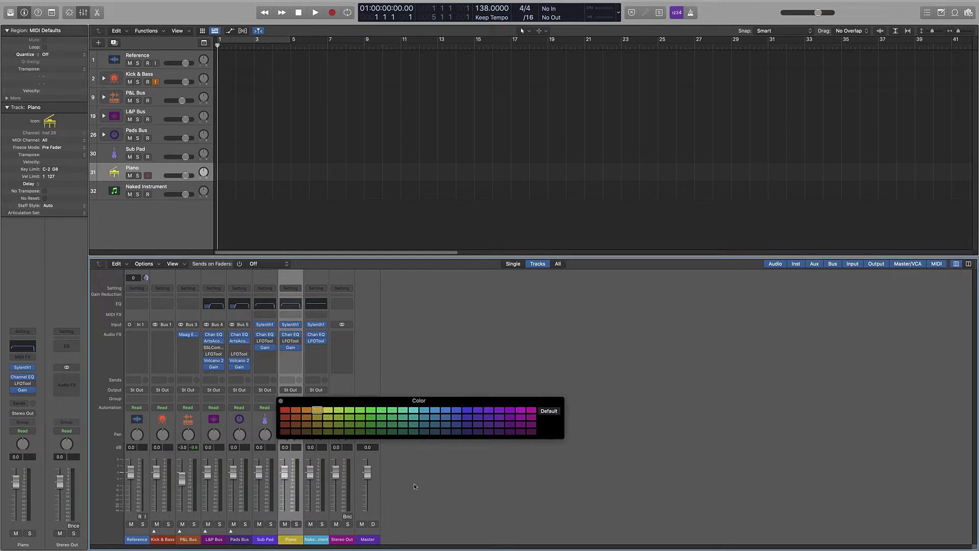
left_click(522, 520)
left_click(280, 401)
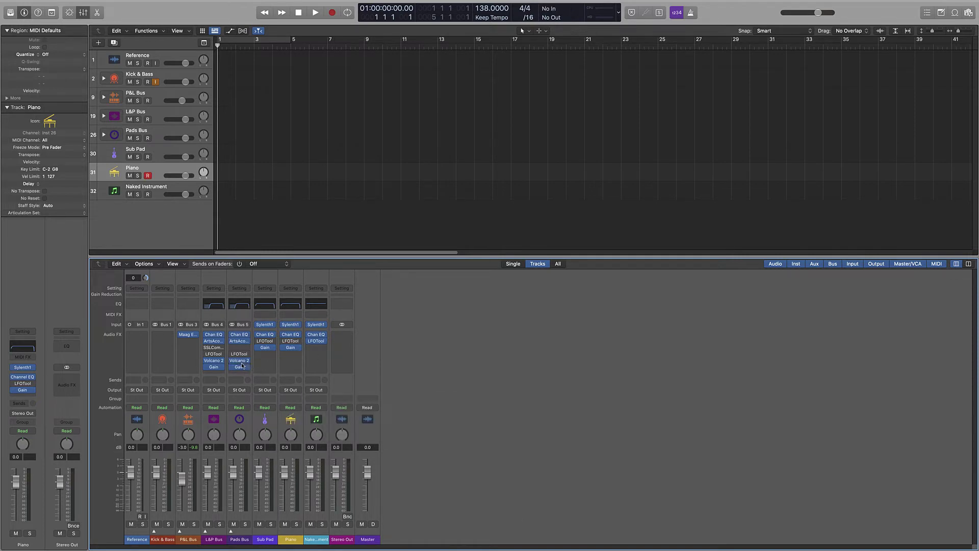
Copy Volcano 2 from Pads Bus to the end of Piano's effects and insert ArtsAcoustic Reverb between LFOTool and Gain.
left_click_drag(239, 360, 291, 354)
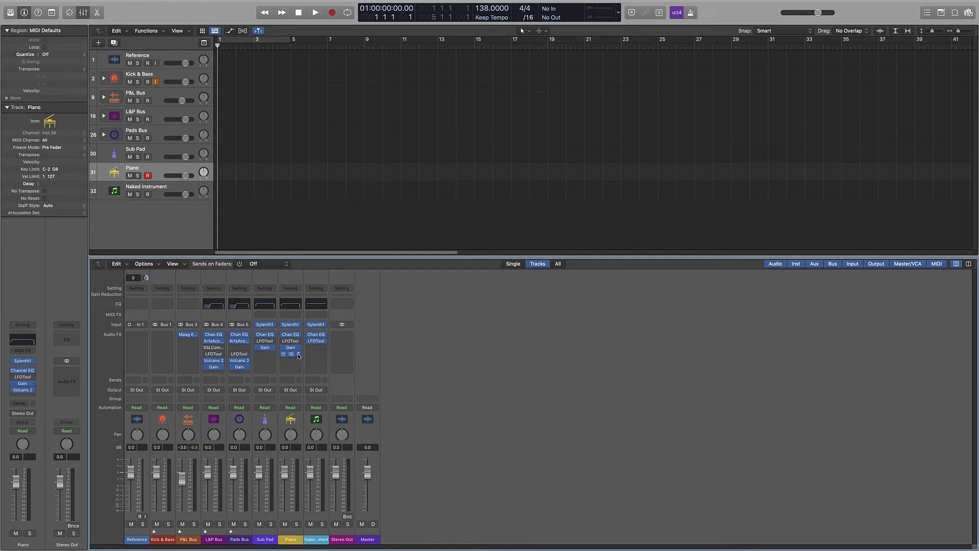
left_click(299, 341)
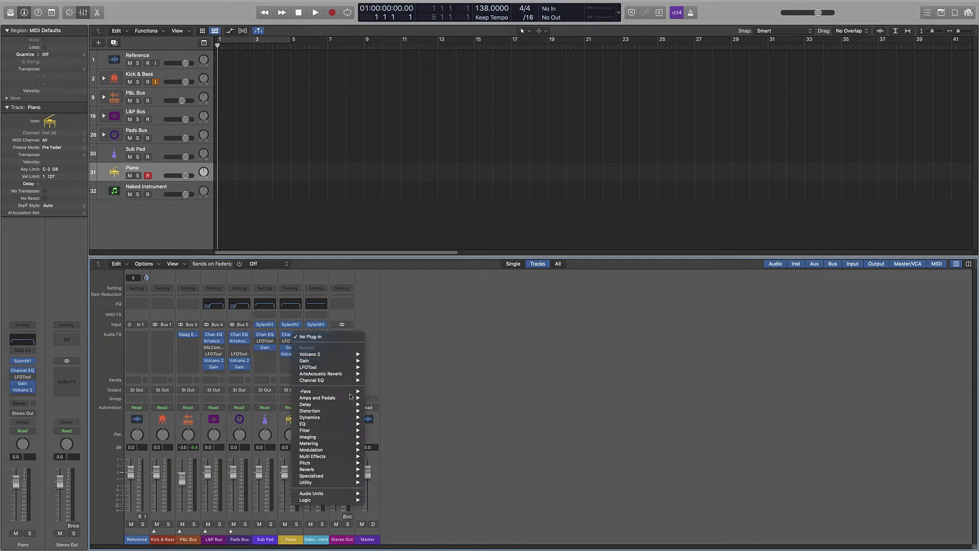
mouse_move(344, 442)
mouse_move(346, 469)
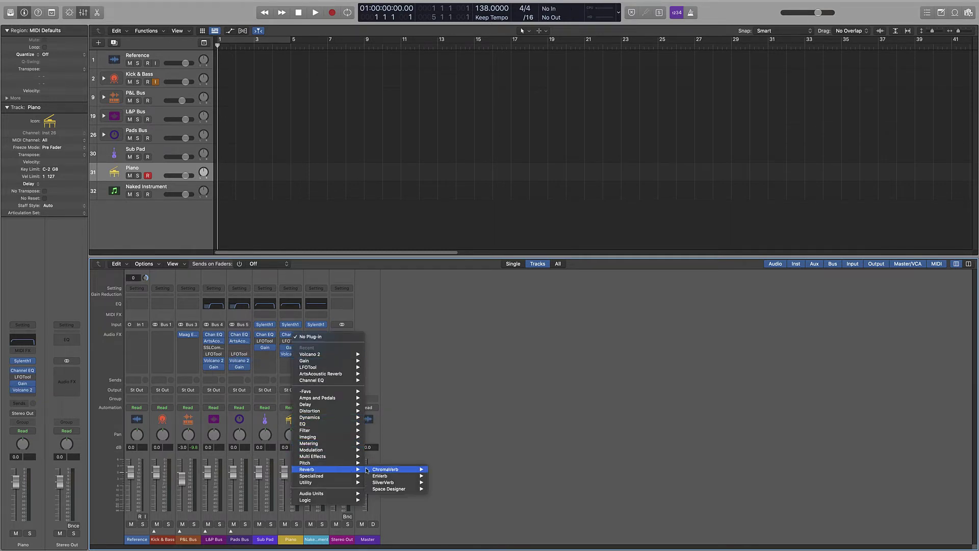
mouse_move(408, 490)
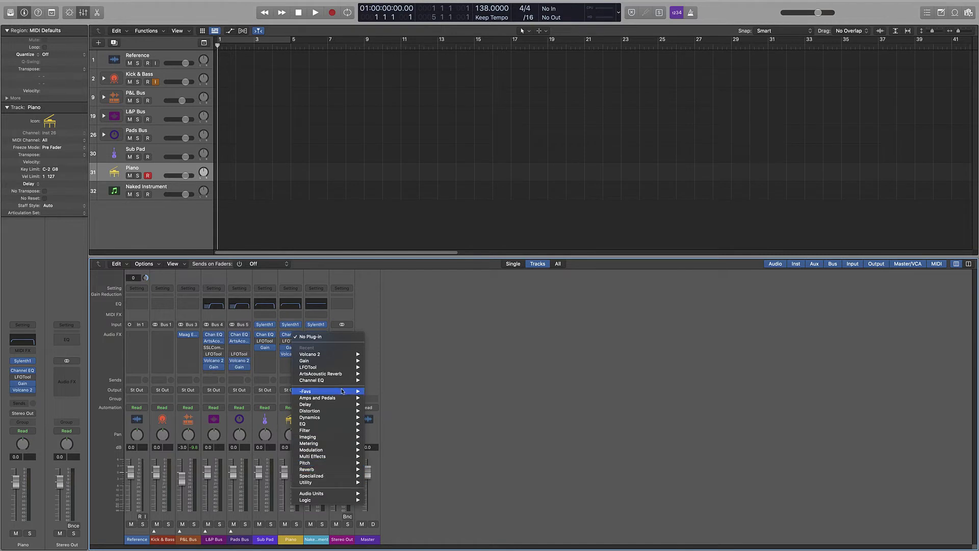
mouse_move(345, 392)
mouse_move(411, 392)
left_click(459, 393)
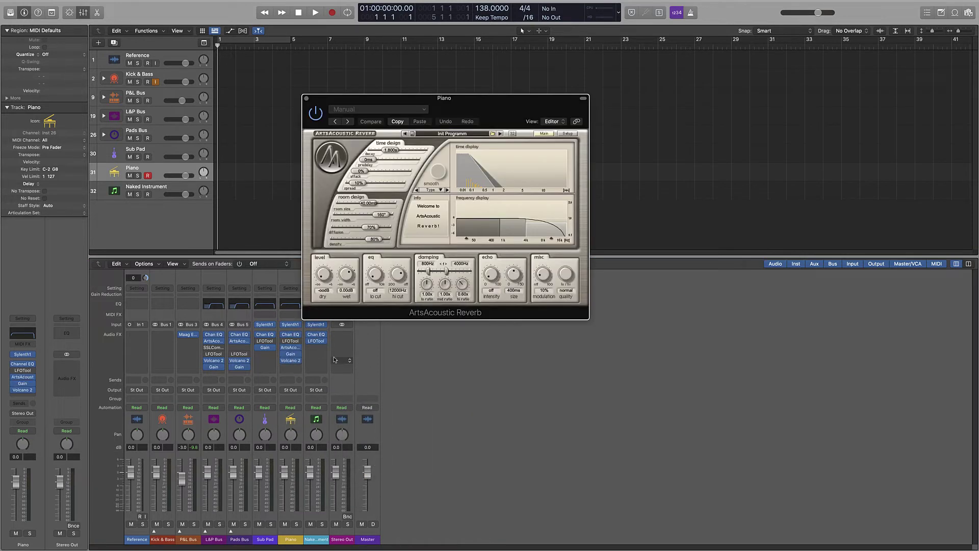
Load a Piano user preset in the Piano track's ArtsAcoustic Reverb, lengthen its decay and set the wet level to -6.88 dB.
left_click_drag(330, 282, 331, 220)
left_click(492, 134)
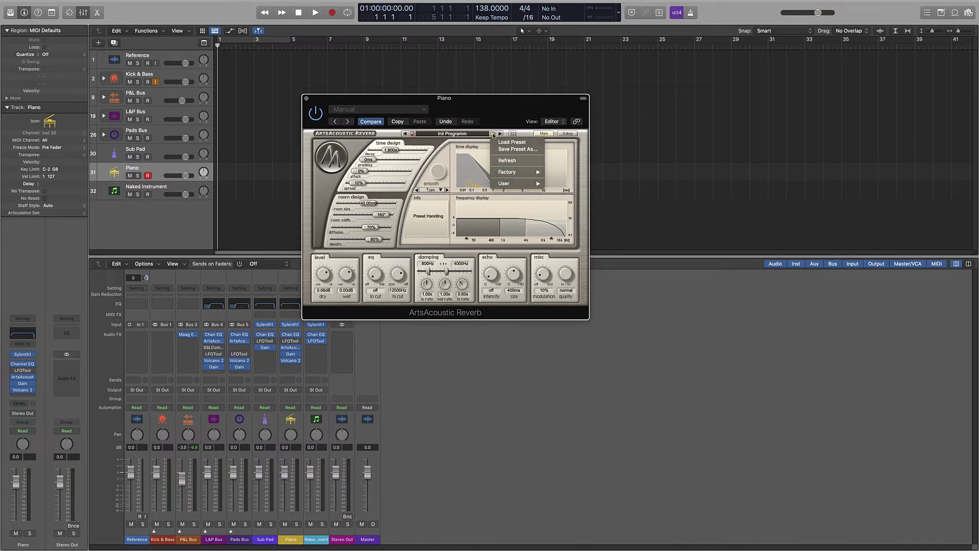
mouse_move(503, 183)
mouse_move(603, 206)
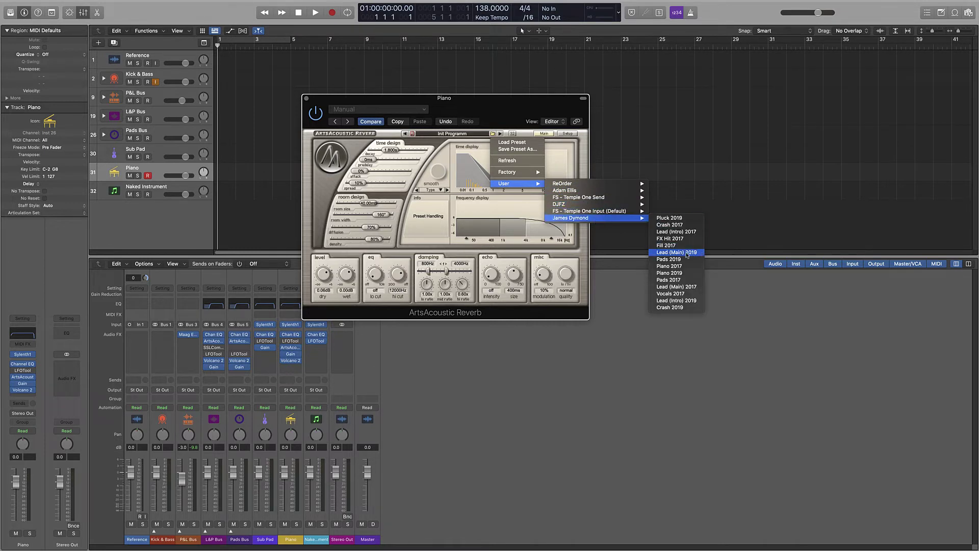
left_click(683, 270)
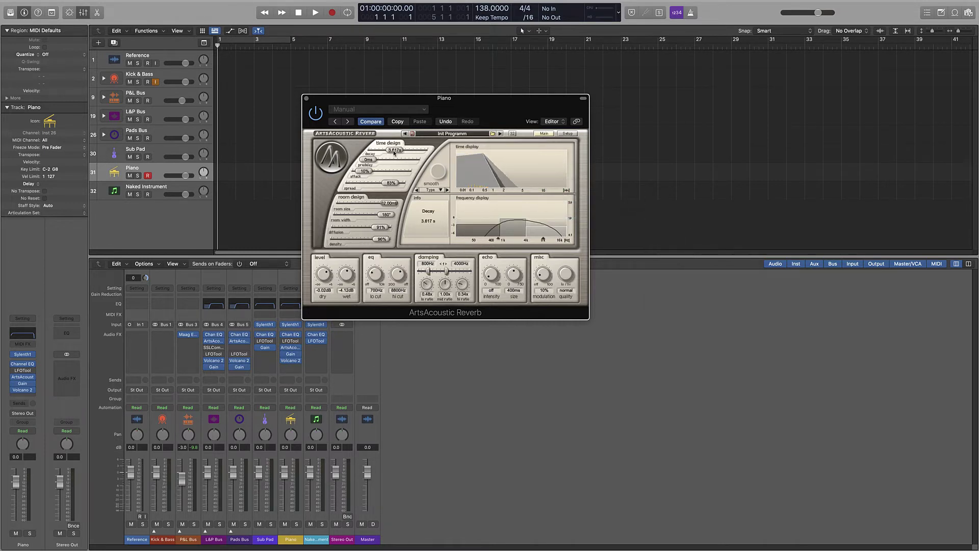
left_click_drag(396, 150, 399, 150)
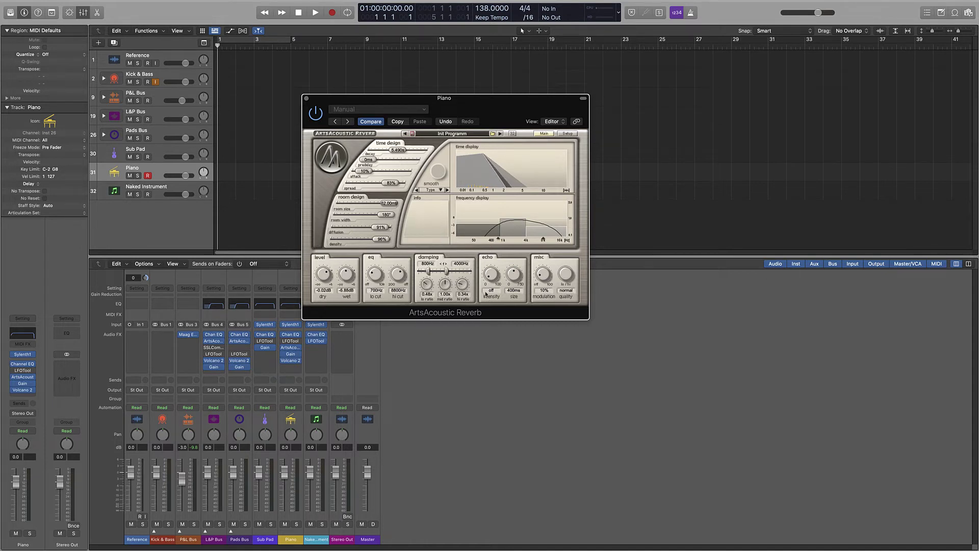
left_click(306, 98)
Replace the Piano track's Sylenth1 instrument with TruePianos from the 4Front Audio Units.
left_click(34, 354)
mouse_move(65, 380)
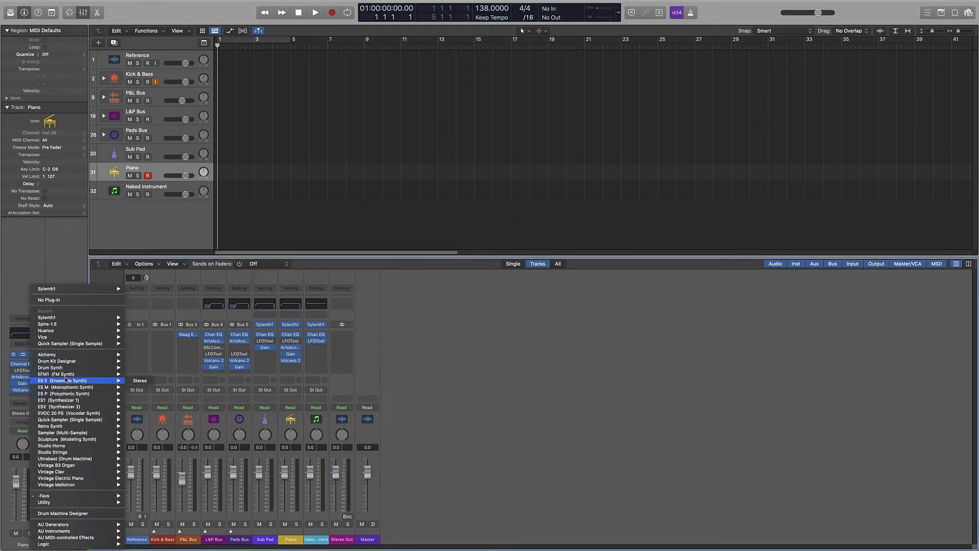
mouse_move(77, 531)
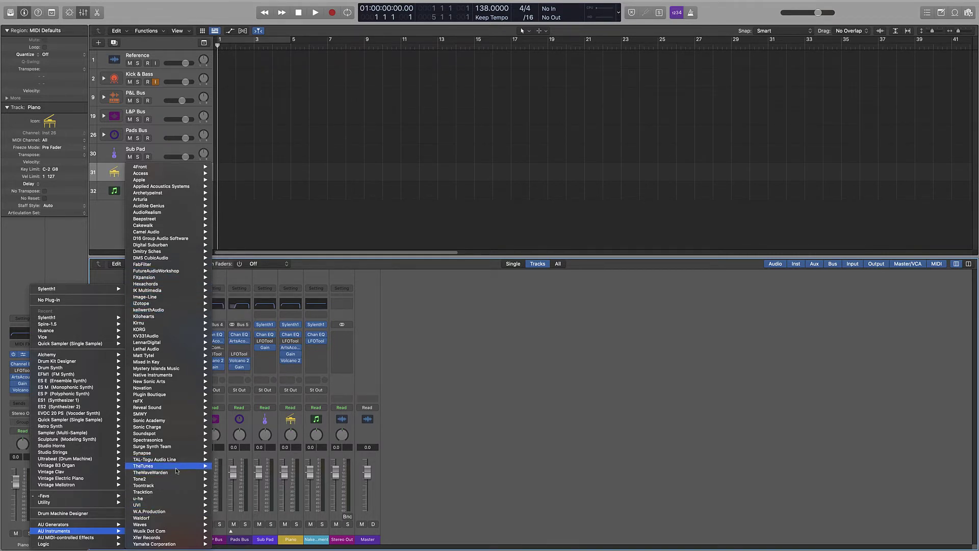
mouse_move(159, 350)
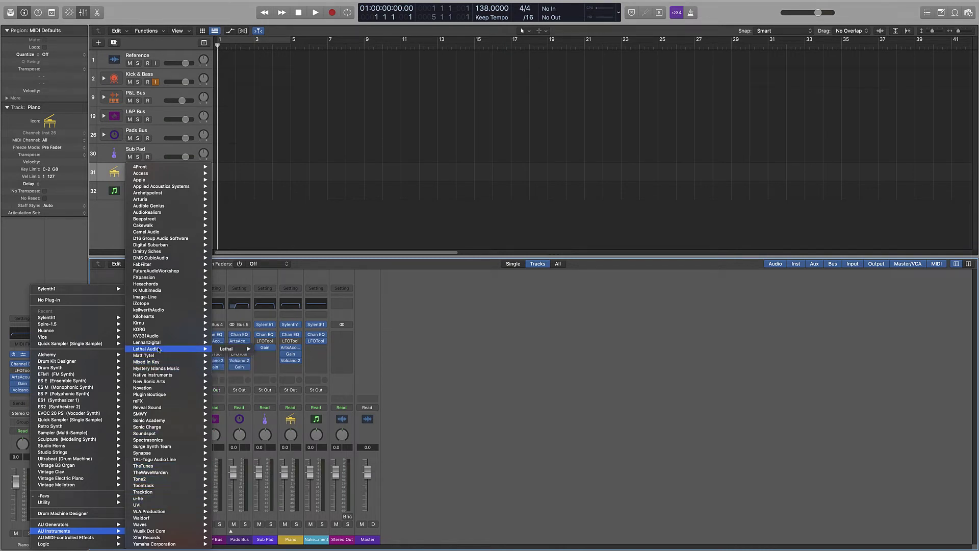
mouse_move(156, 284)
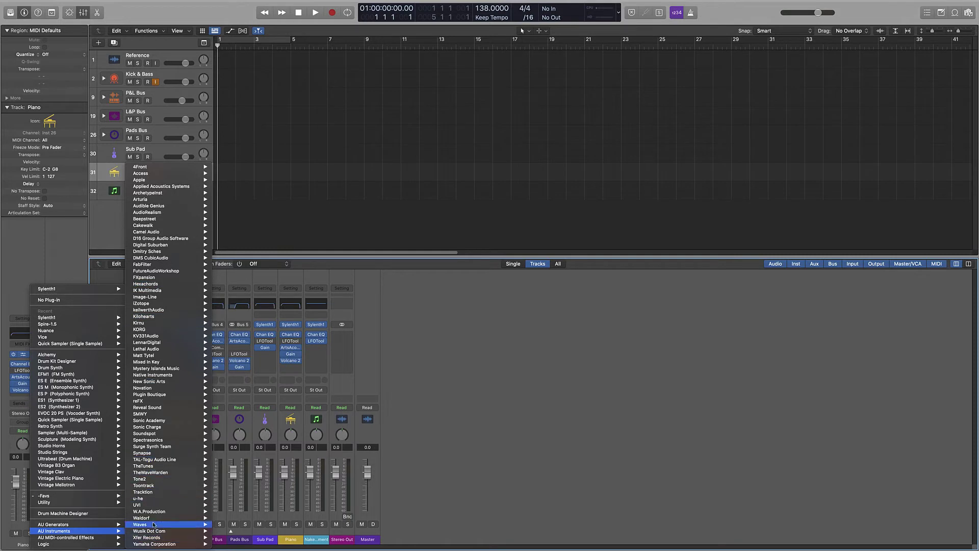
mouse_move(157, 493)
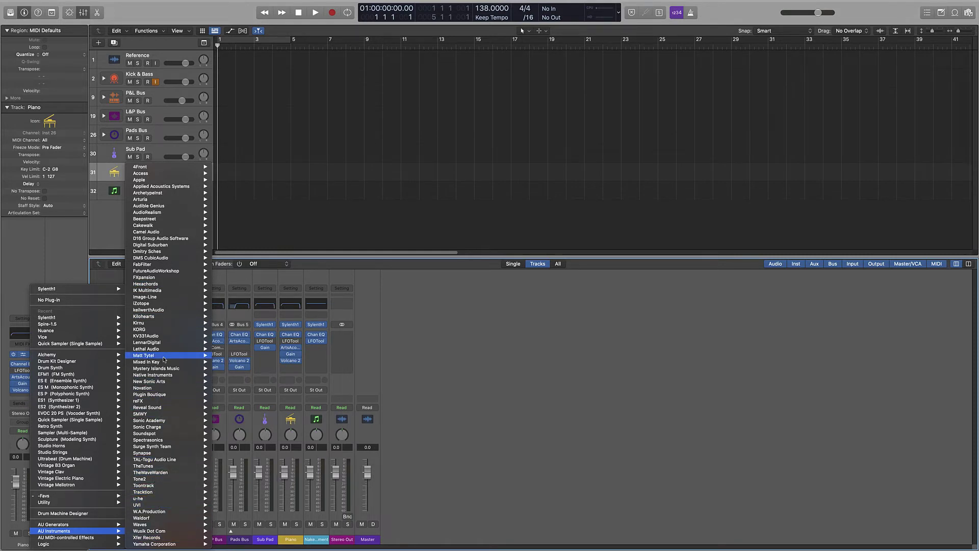
mouse_move(153, 167)
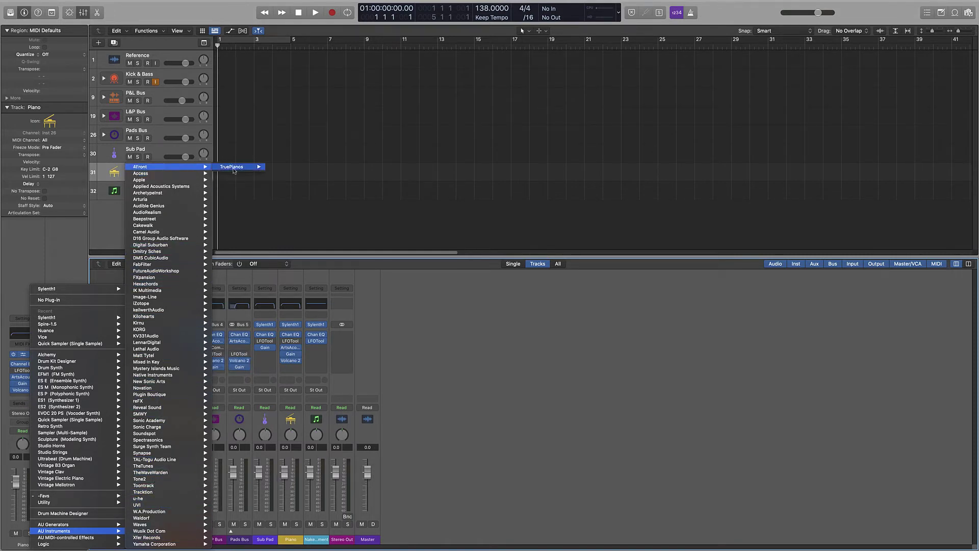
mouse_move(232, 167)
left_click(281, 167)
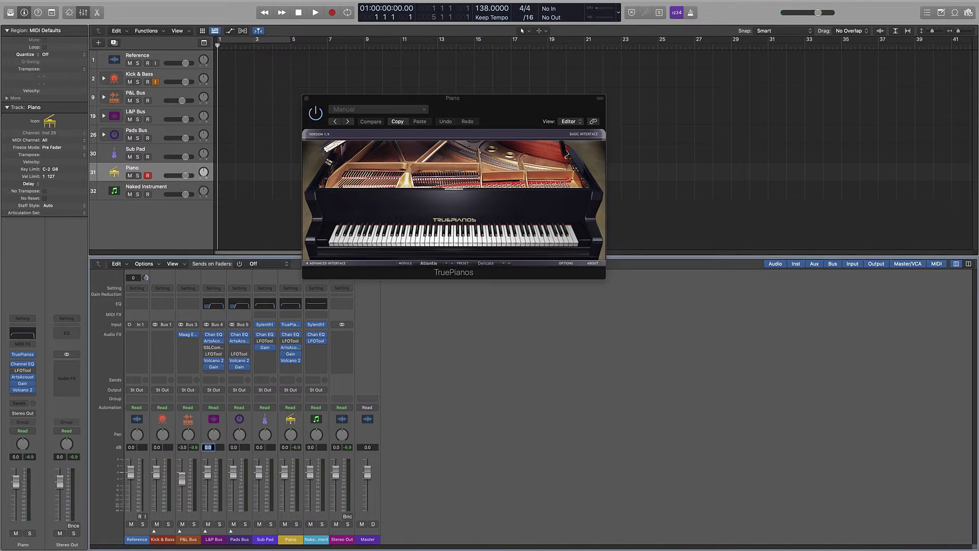
Expand the L&P Bus stack and set all its Lead and Pluck channel faders to -6.0 dB.
left_click(207, 539)
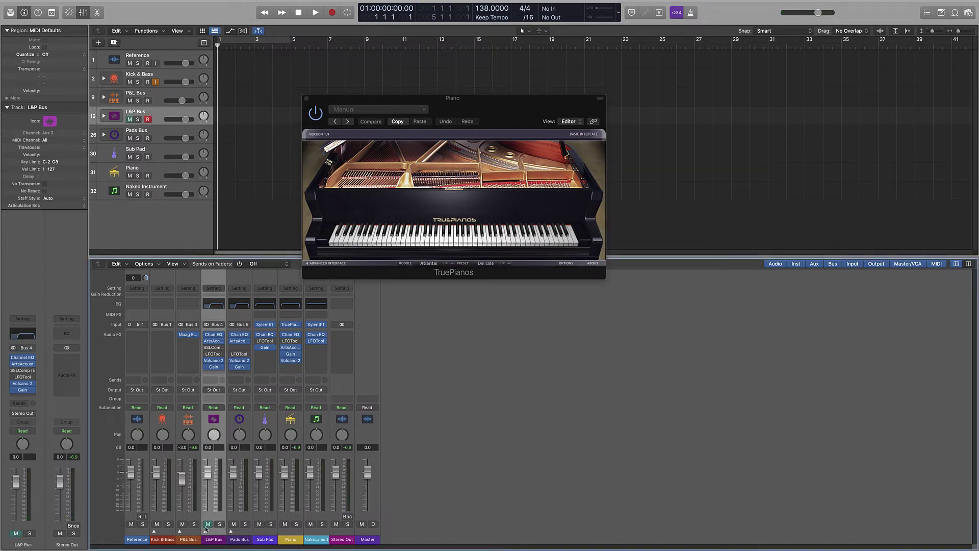
left_click(206, 530)
left_click(230, 517)
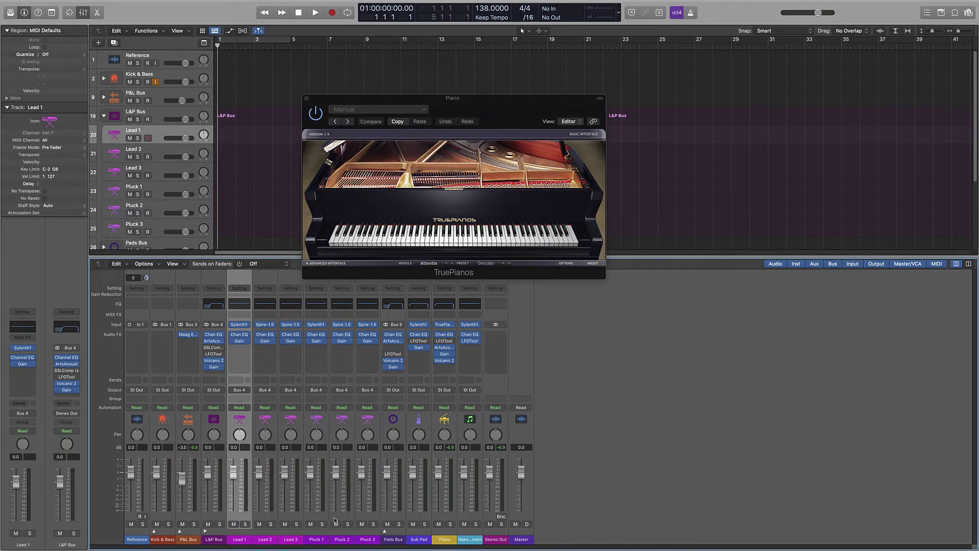
left_click(373, 519, "shift")
double_click(362, 447)
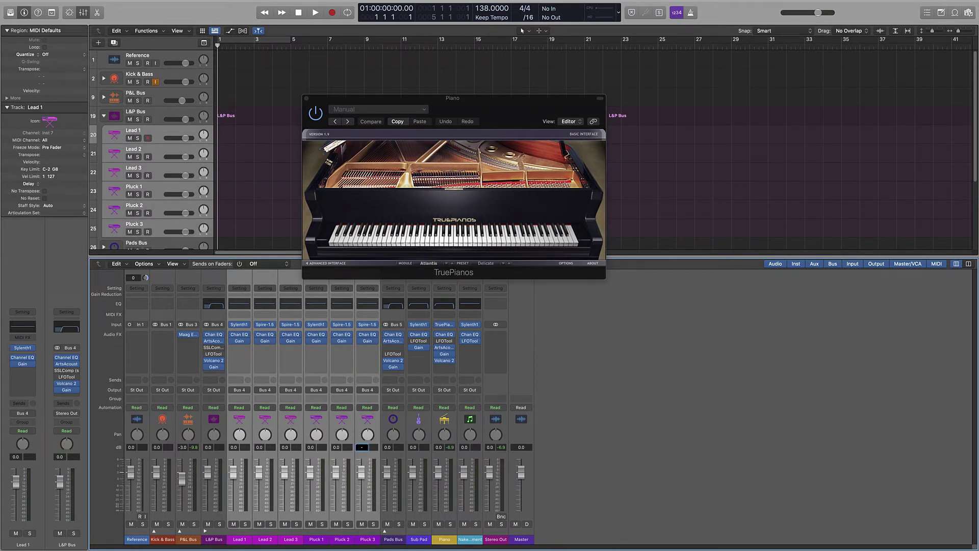
key("Return")
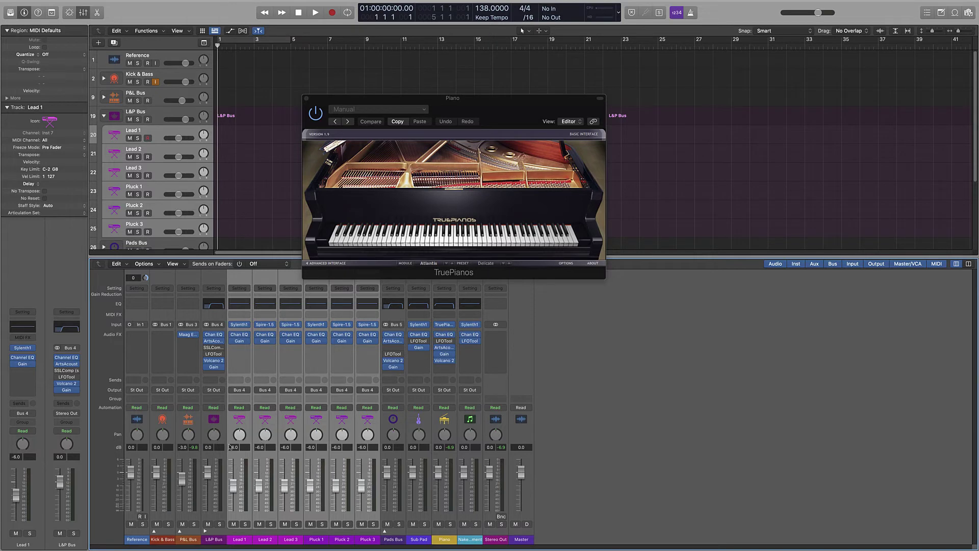
Set the L&P Bus fader to -3.0 dB and collapse its stack.
double_click(210, 447)
type("-3")
key("Return")
left_click(205, 531)
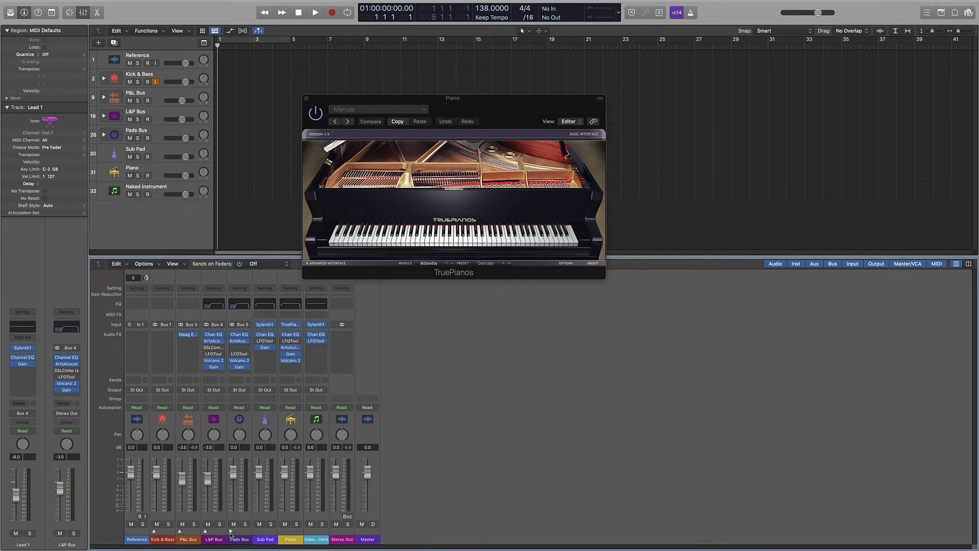
Expand the Pads Bus stack and set the Pad 1, Pad 2, Pad 3 and Sub Pad faders to -6.0 dB.
left_click(231, 531)
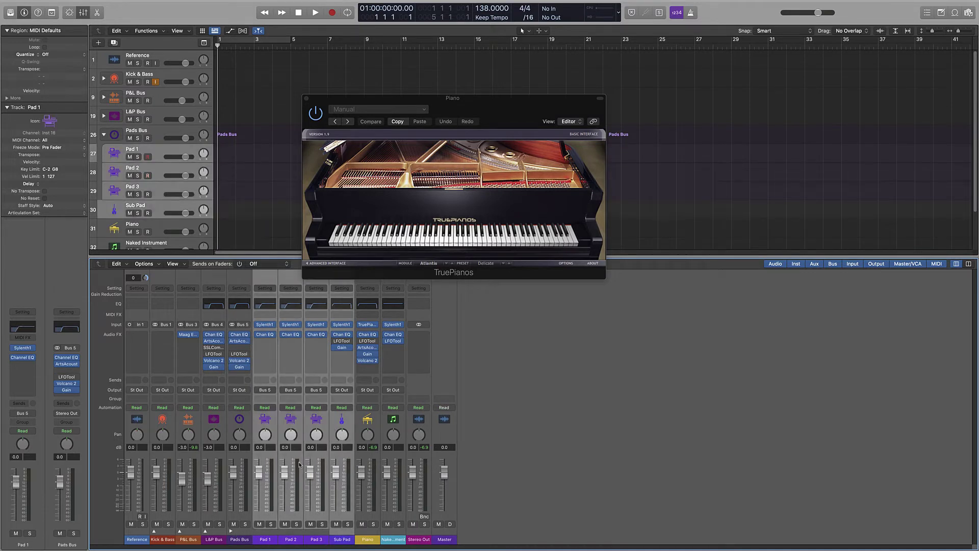
double_click(309, 447)
type("-6")
key("Return")
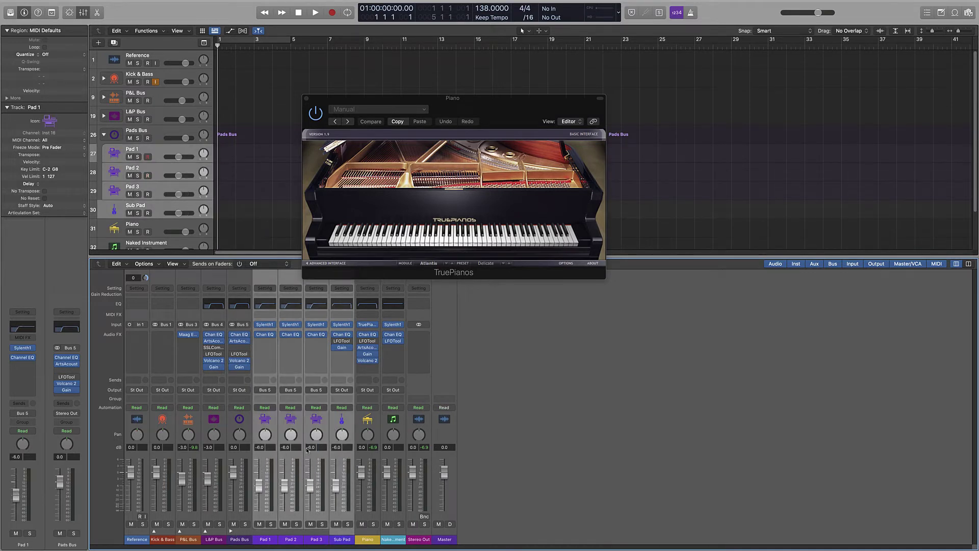
Set the Pads Bus fader to -6.0 dB and collapse its stack.
double_click(233, 447)
type("-6")
key("Return")
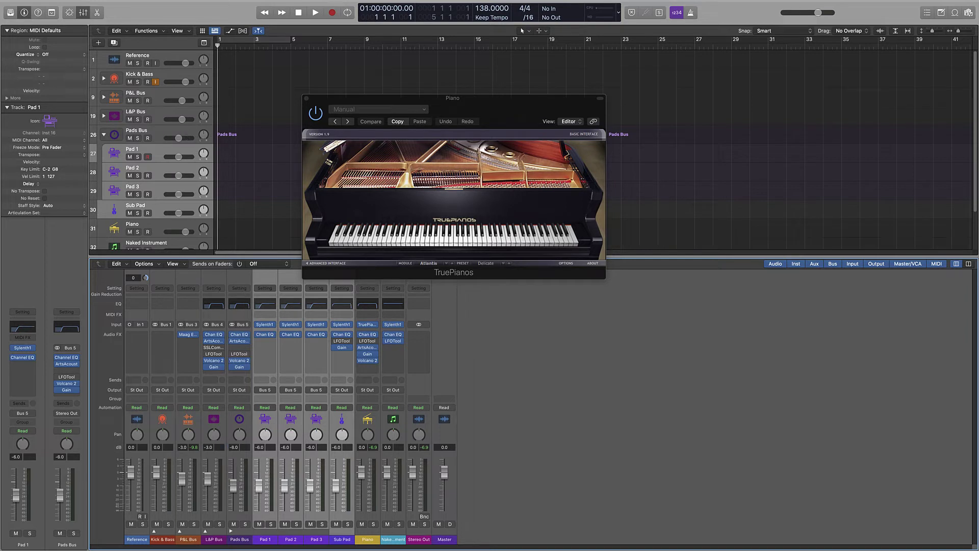
left_click(232, 531)
Set the Piano fader to -12.0 dB, and the Sub Pad fader together with Pad 1, Pad 2 and Pad 3 to -12.0 dB.
double_click(284, 447)
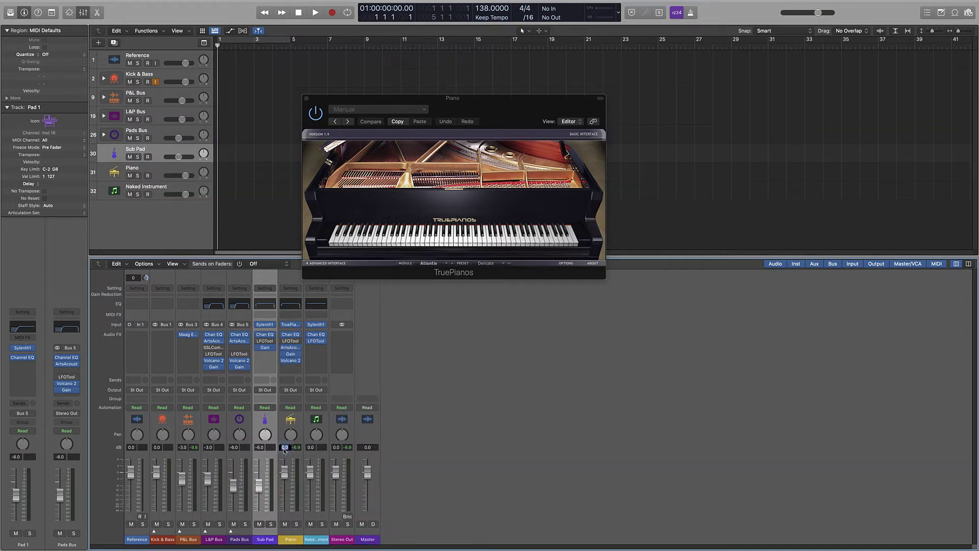
type("-12")
key("Return")
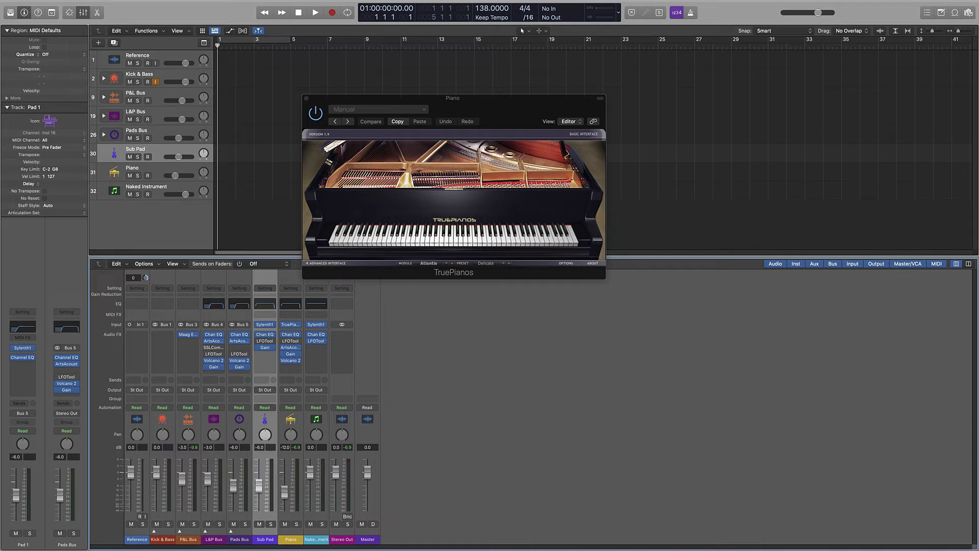
double_click(260, 448)
type("-12")
key("Return")
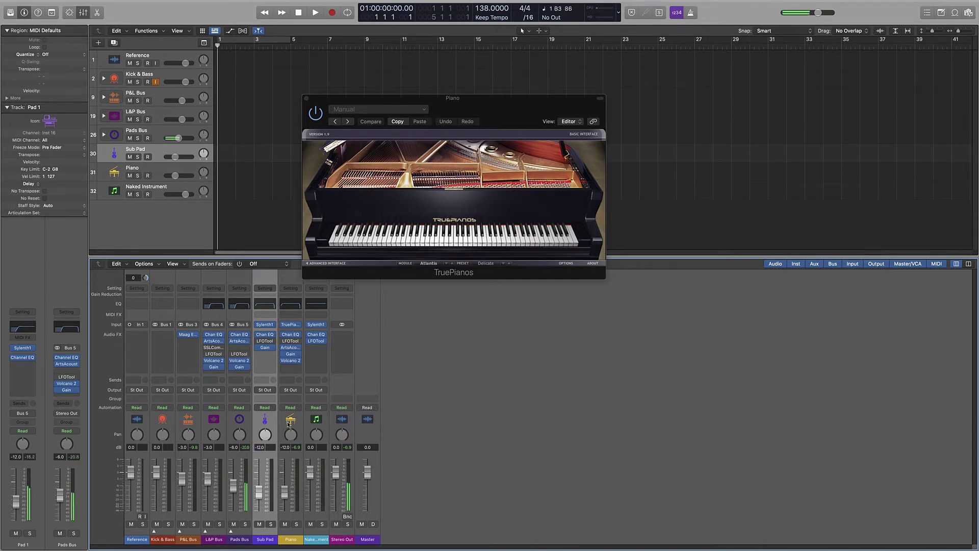
left_click(231, 530)
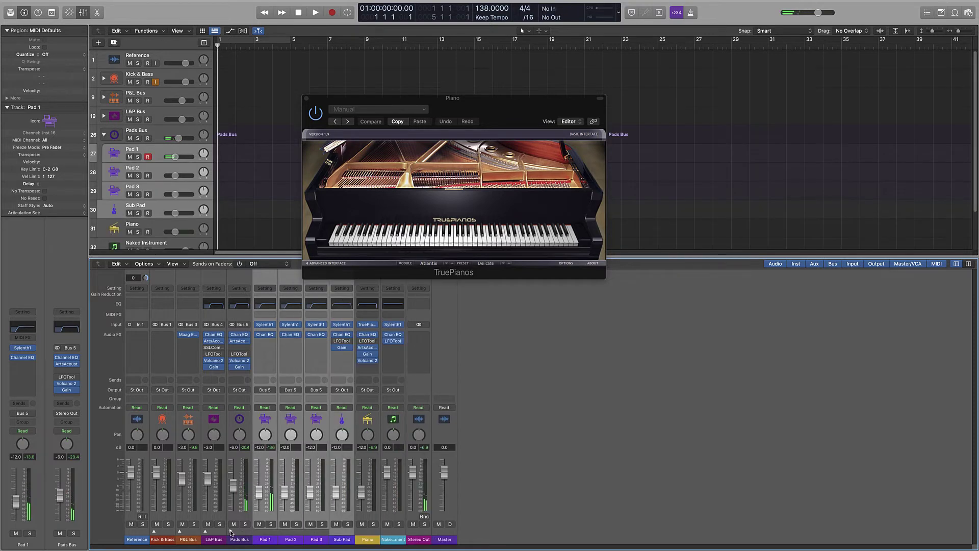
left_click(230, 531)
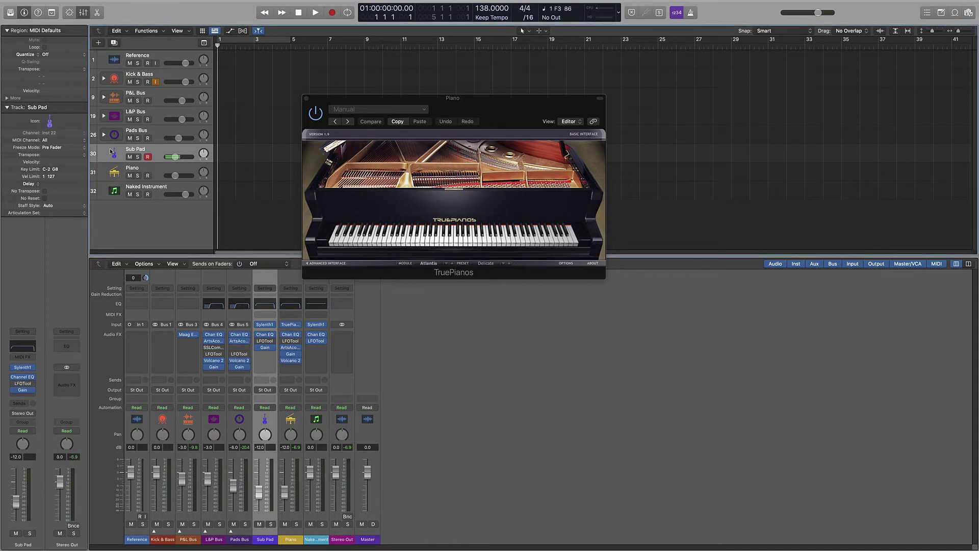
Clear the Sylenth1 bank on the Naked Instrument track and close the open Sylenth1 and TruePianos windows.
left_click(150, 170)
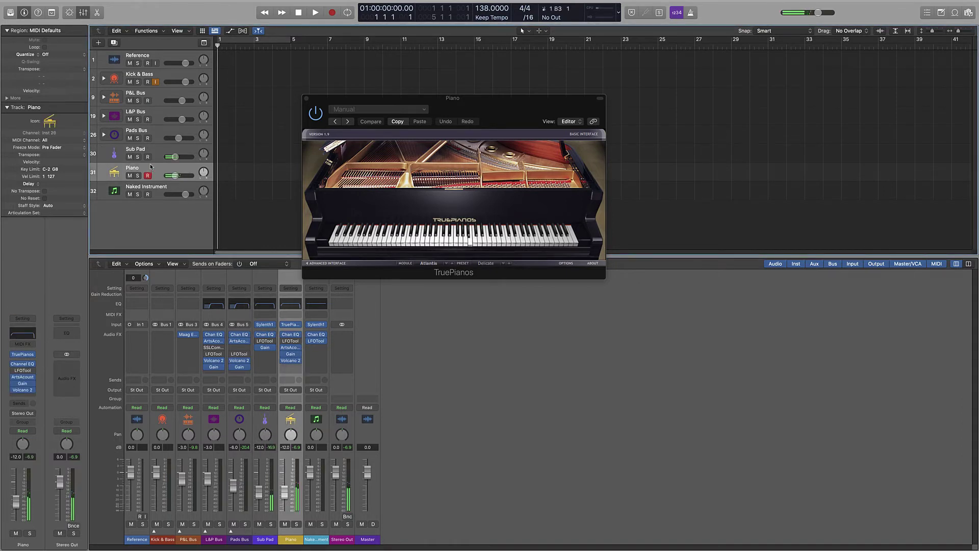
key("Down")
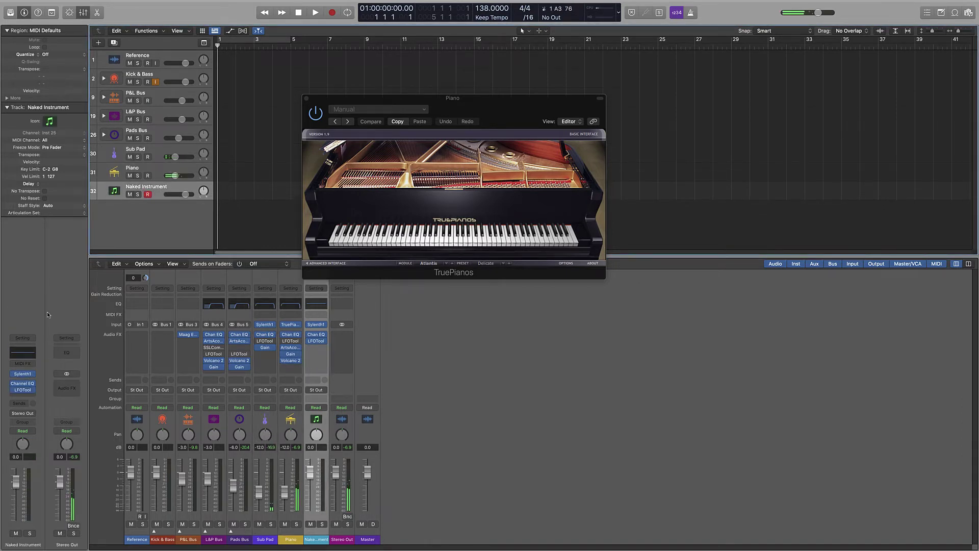
left_click(22, 374)
left_click(428, 208)
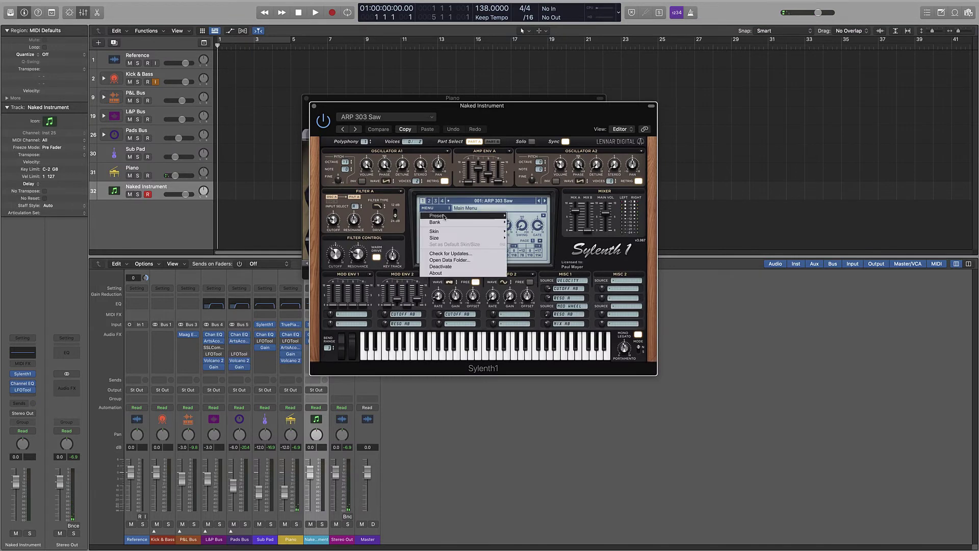
mouse_move(459, 222)
left_click(528, 258)
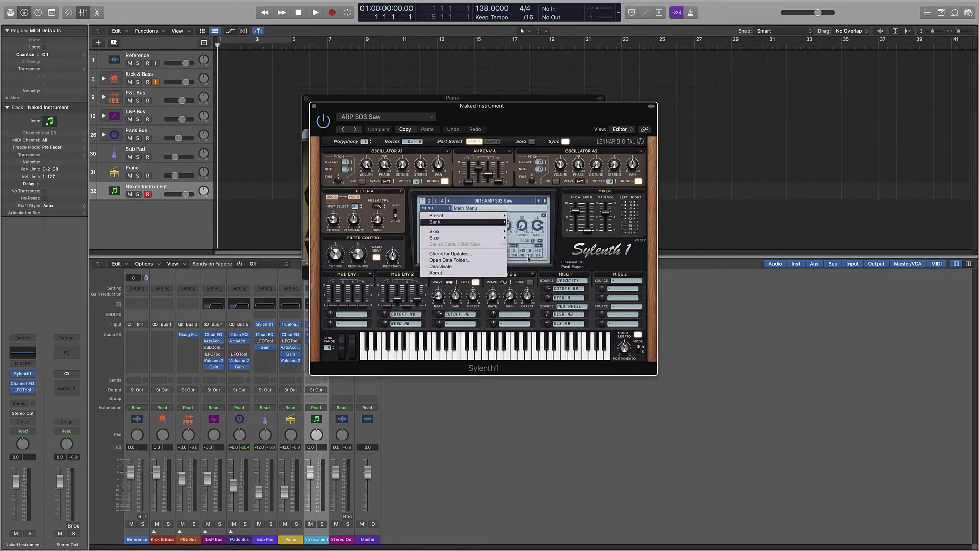
left_click(504, 264)
left_click(314, 105)
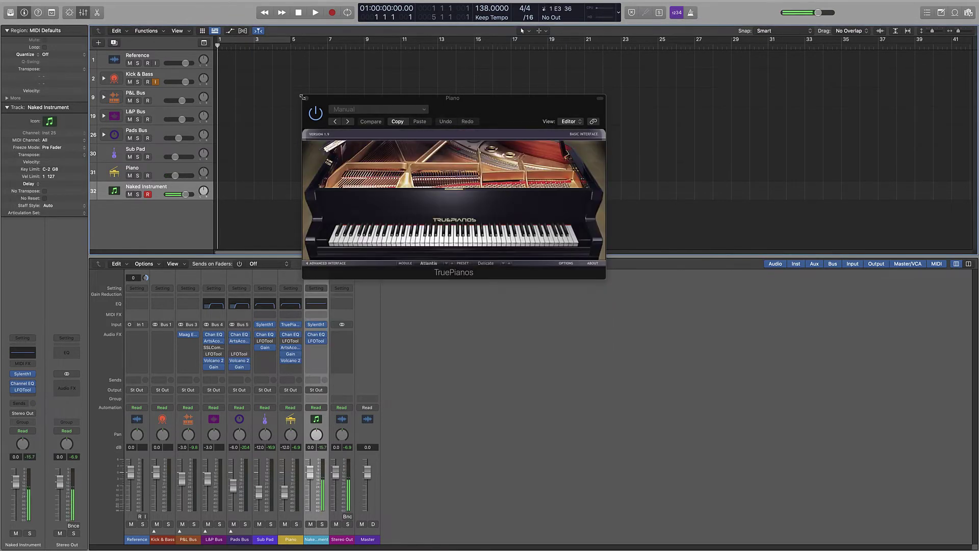
left_click(306, 98)
Clear the Sylenth1 bank on the Sub Pad track and close the plug-in window.
left_click(115, 155)
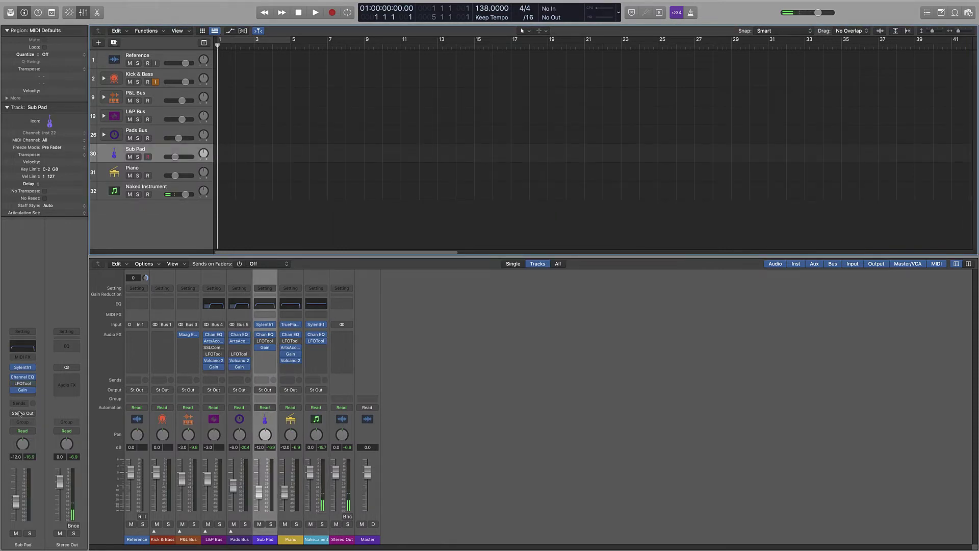
left_click(23, 367)
left_click(416, 200)
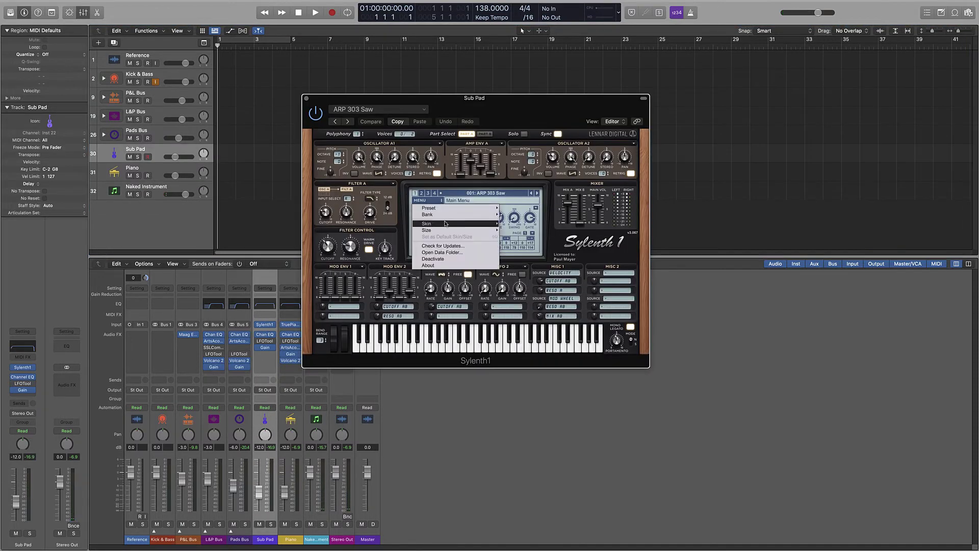
mouse_move(482, 219)
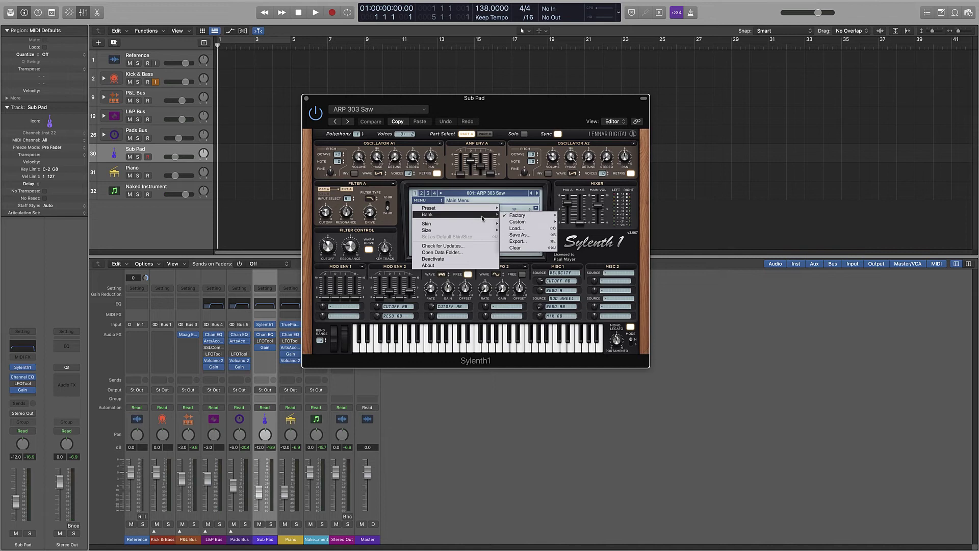
left_click(515, 248)
left_click(526, 245)
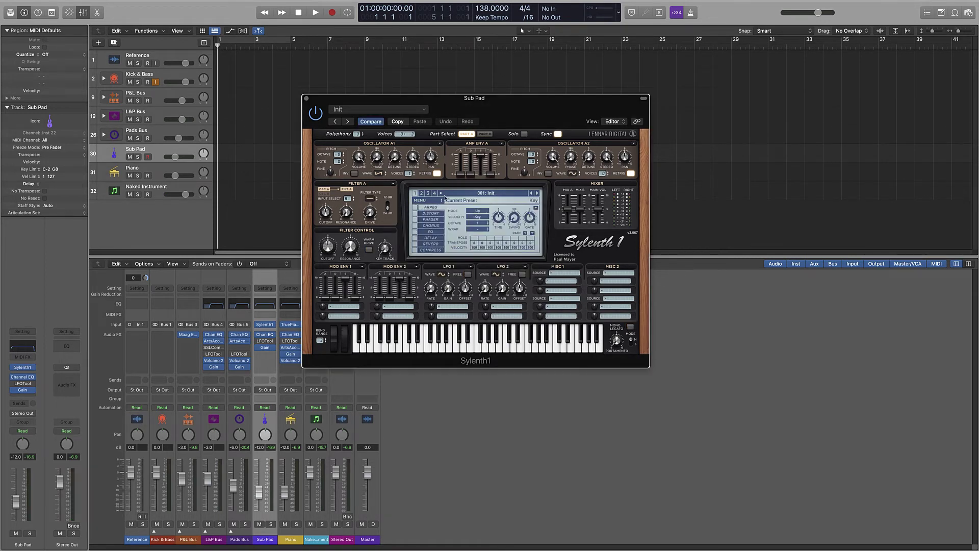
left_click(306, 98)
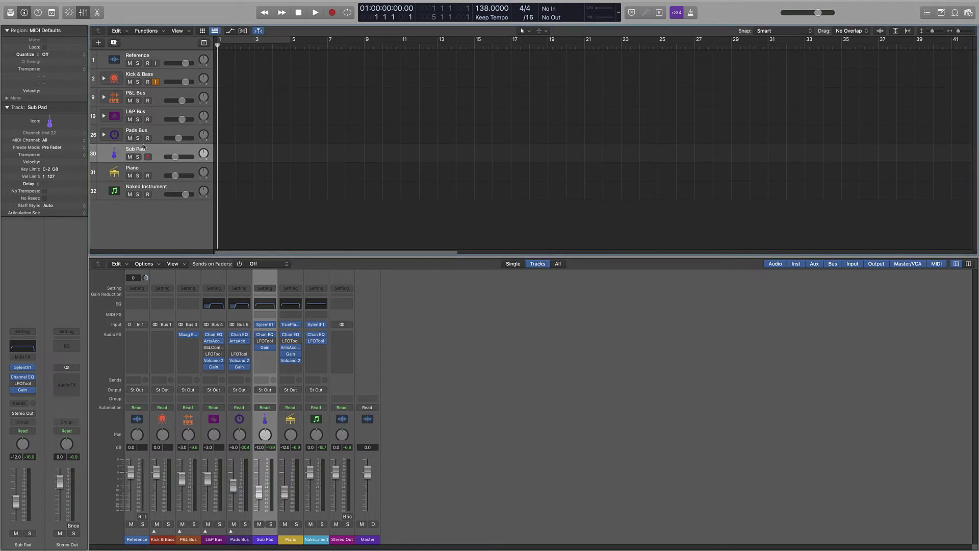
Group the Sub Pad and Piano tracks into a Folder Stack.
left_click(137, 172)
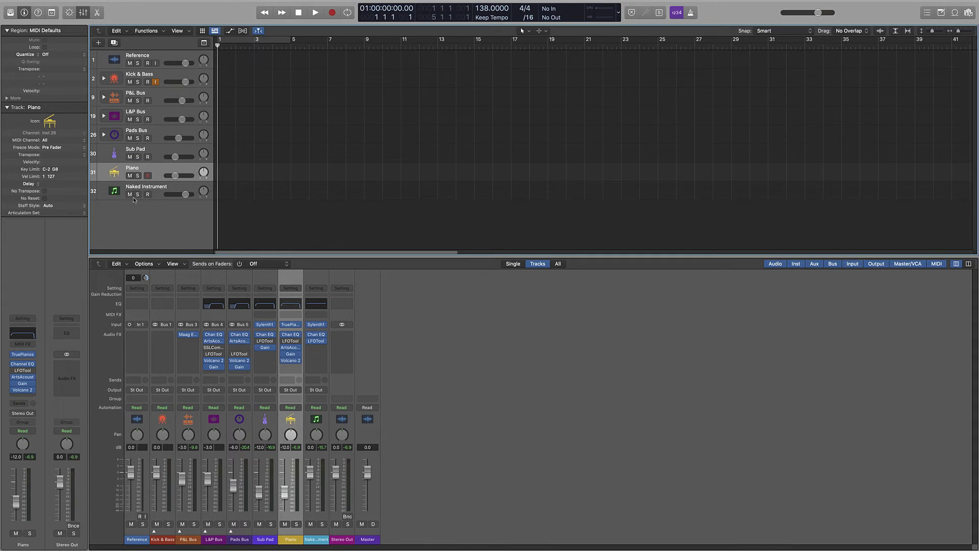
left_click(152, 154, "shift")
right_click(151, 153)
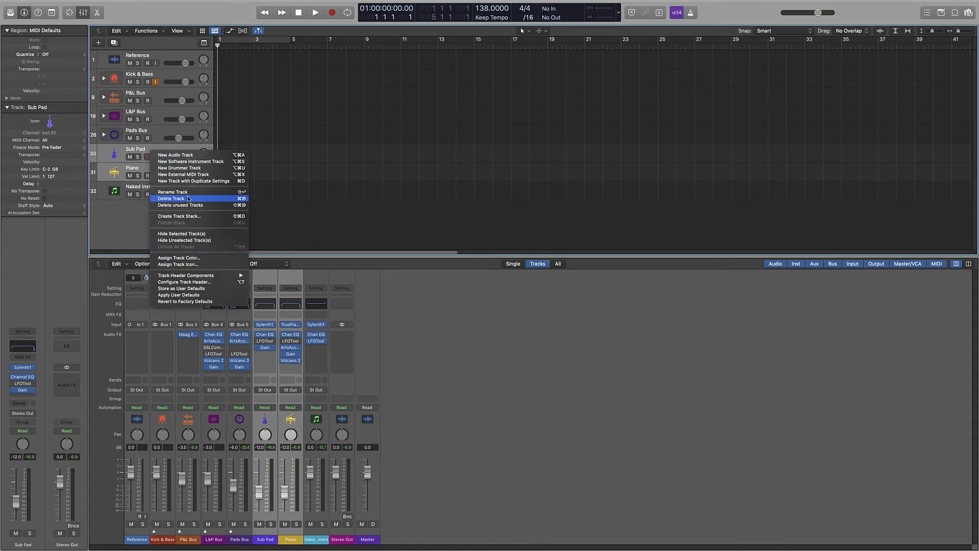
left_click(200, 219)
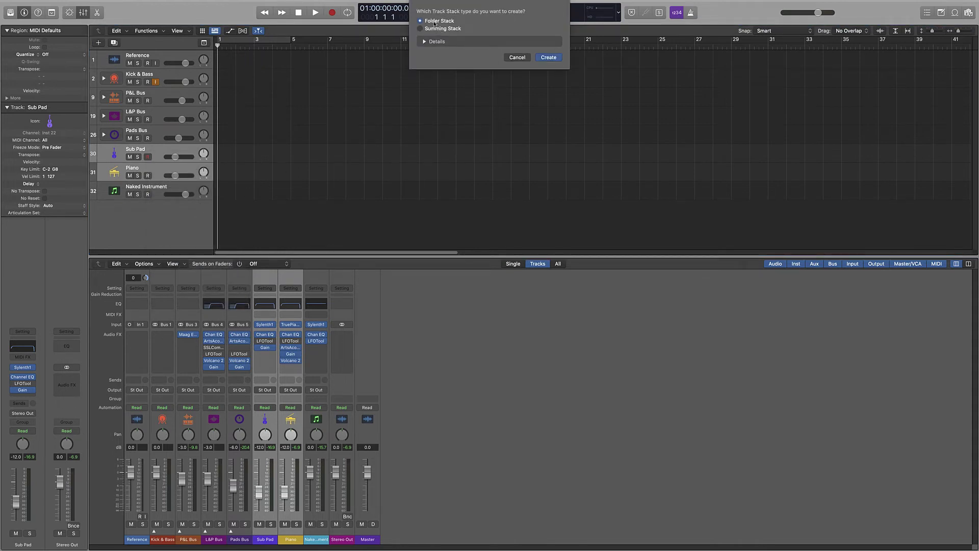
key("Return")
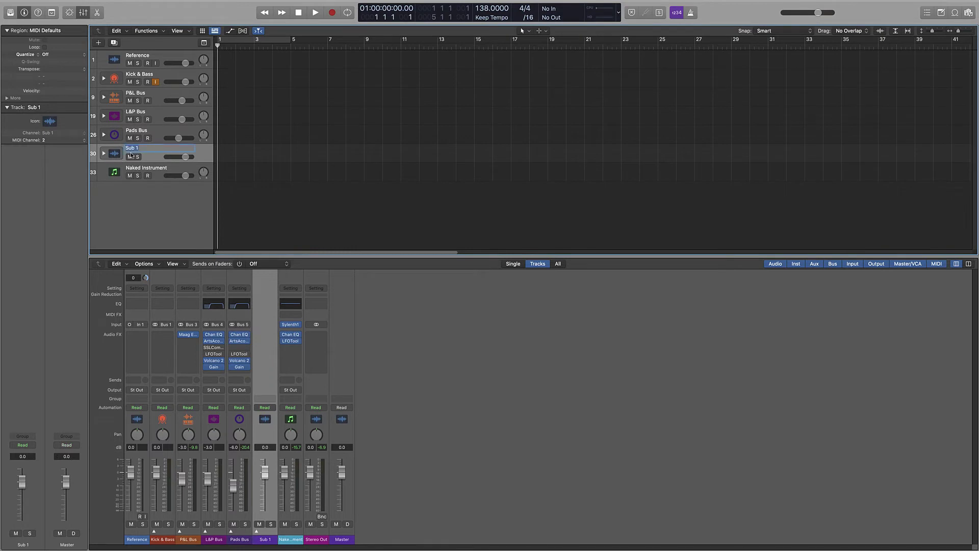
Name the new folder stack Melodic Stuff.
type("Meloducc")
key("Return")
key("s")
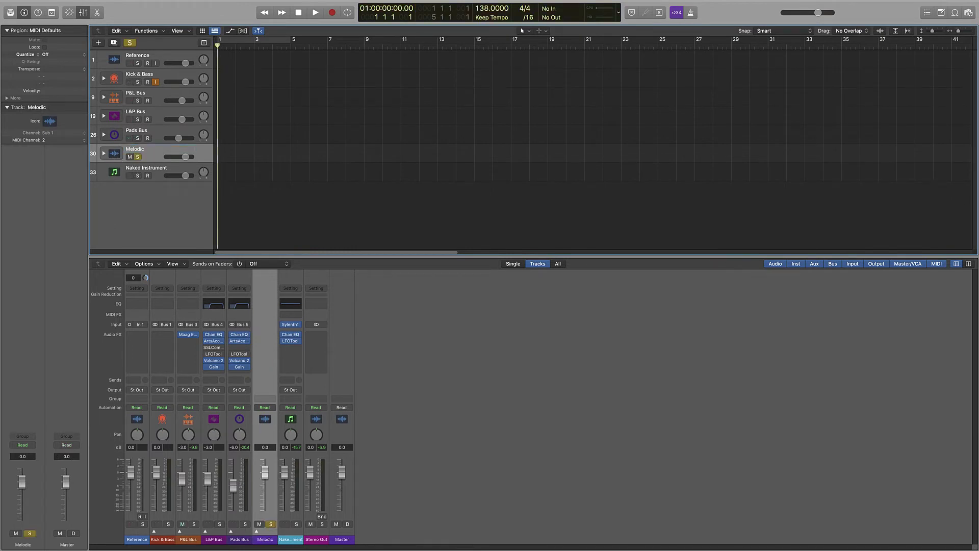
key("s")
double_click(141, 150)
key("Right")
type("Stuff")
key("Return")
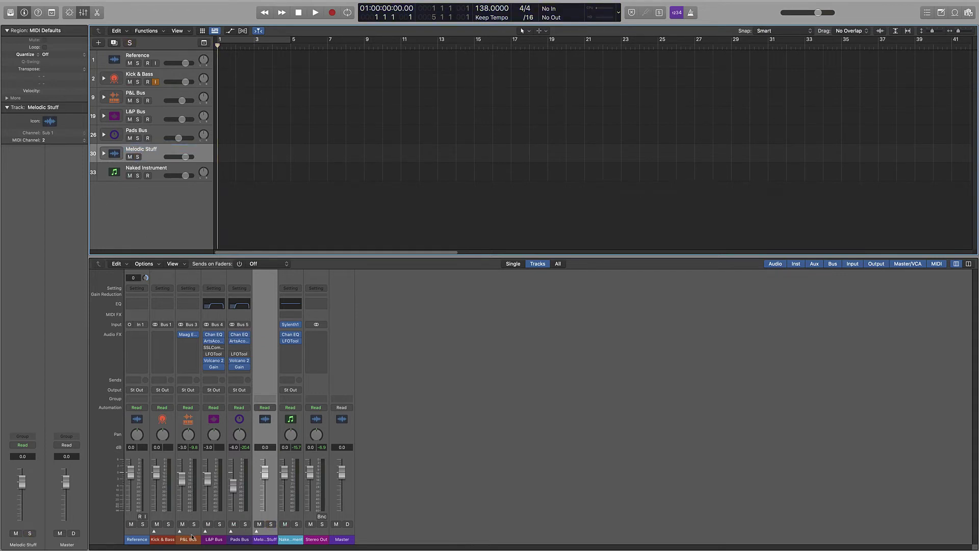
Assign a dark purple color to the Melodic Stuff channel strip, distinct from the Pads Bus color.
right_click(269, 532)
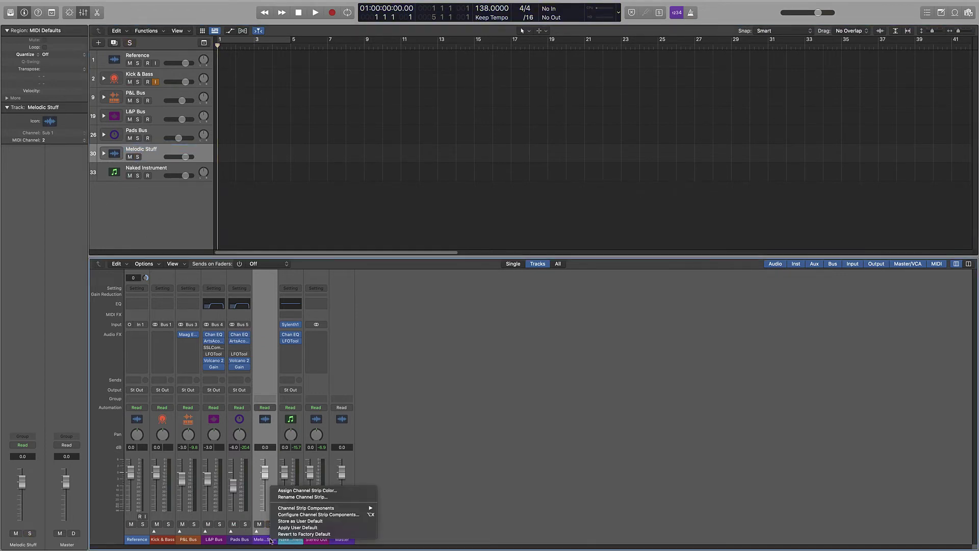
left_click(352, 490)
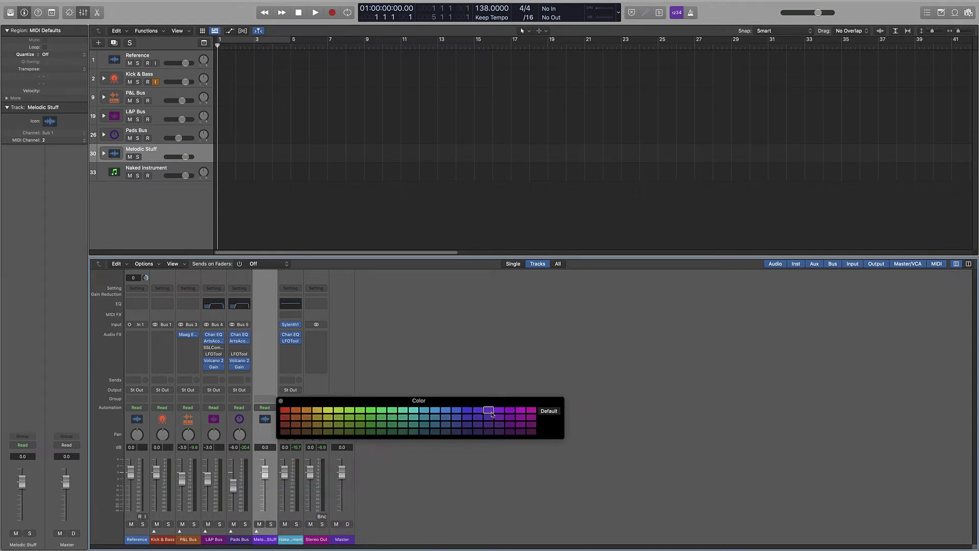
left_click(531, 424)
left_click(510, 424)
left_click(508, 524)
left_click(242, 539)
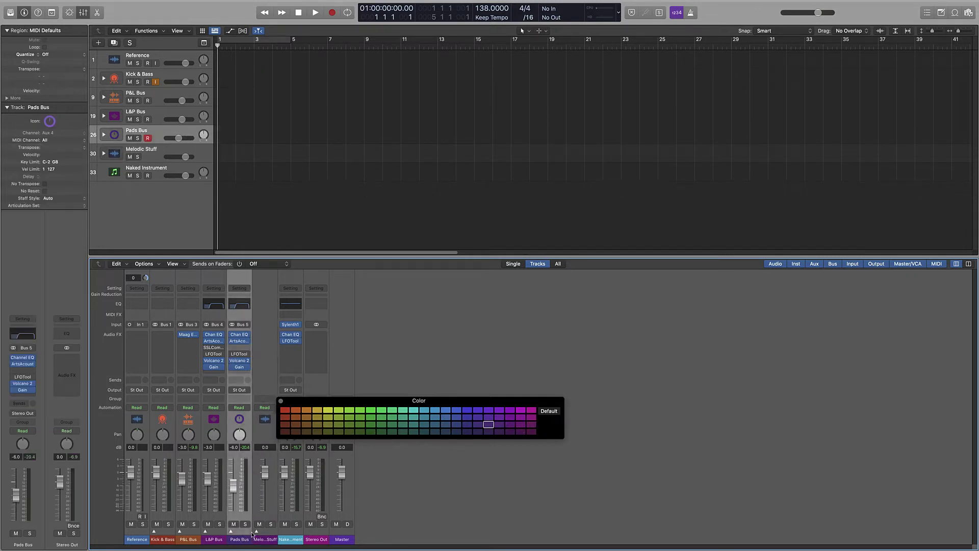
left_click(265, 539)
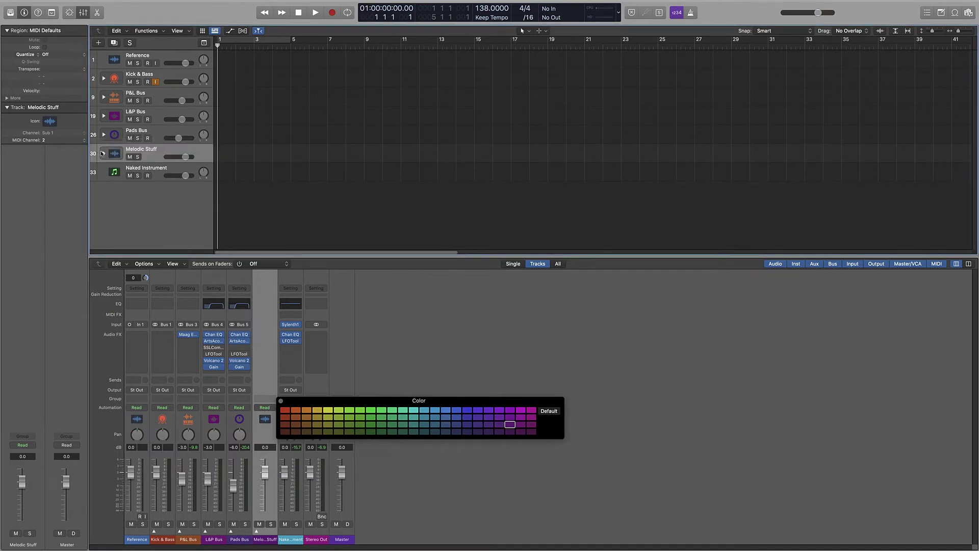
Give the Melodic Stuff stack the round single-note icon, collapse the stack and close the color palette.
left_click(103, 153)
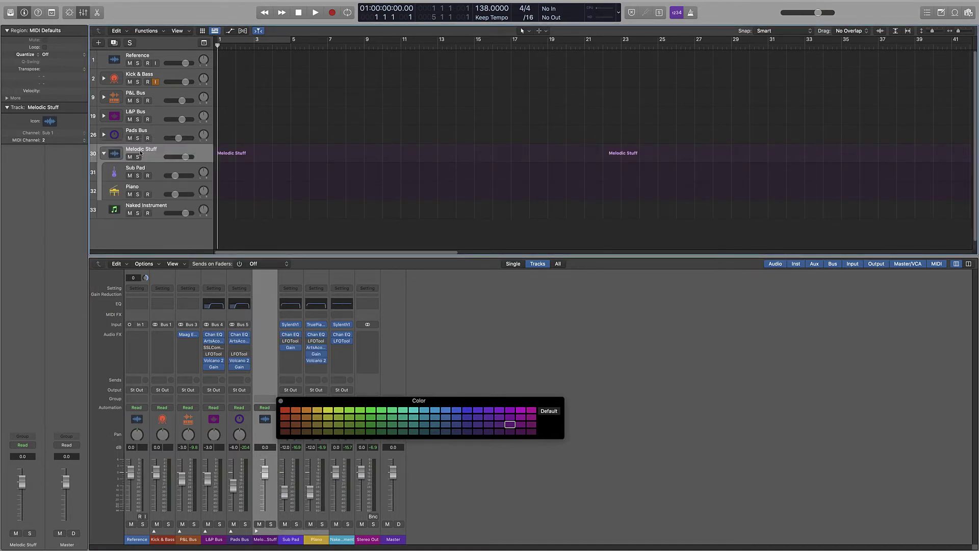
left_click(116, 153)
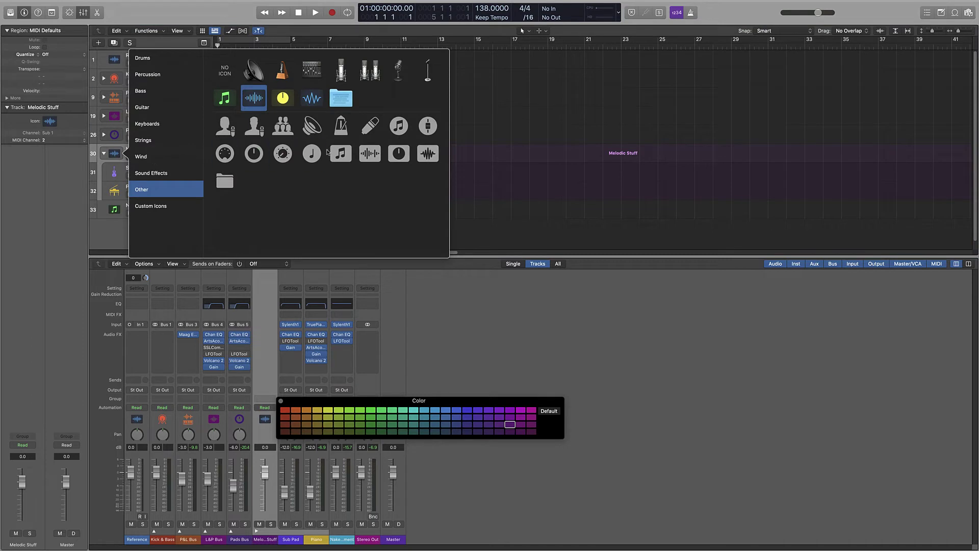
left_click(303, 158)
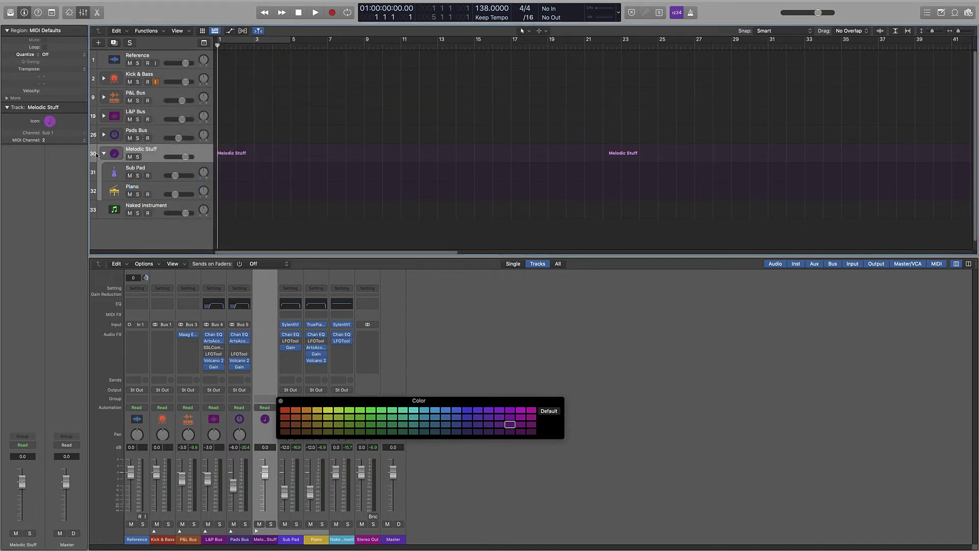
left_click(104, 153)
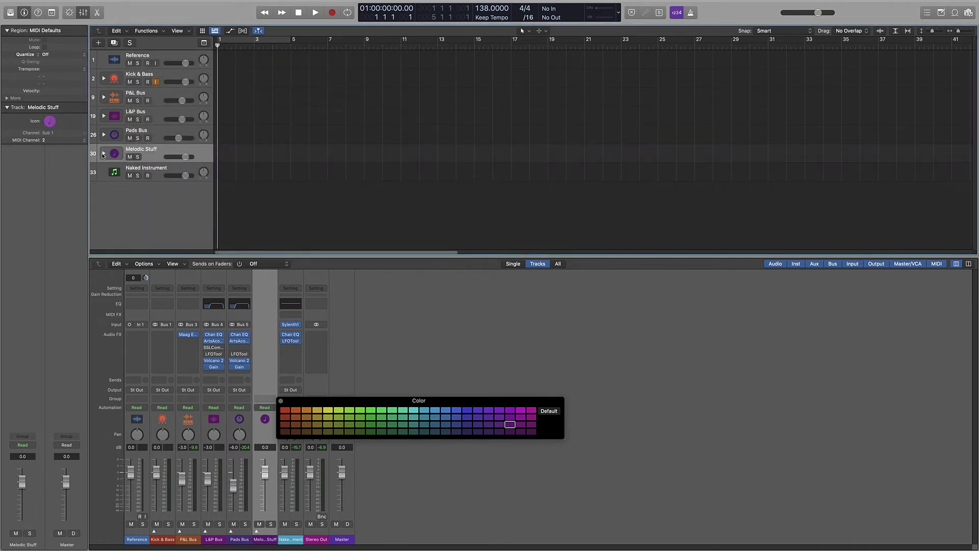
left_click(280, 401)
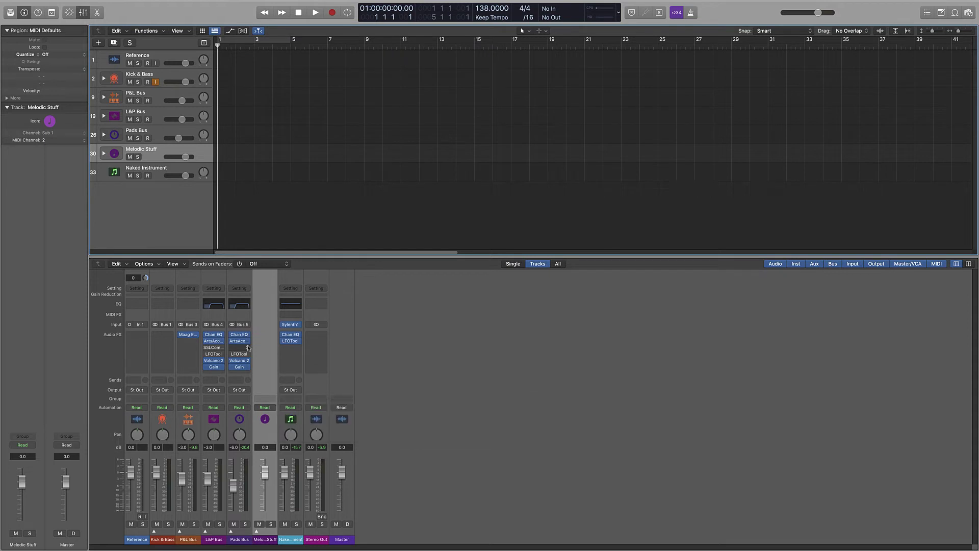
left_click(257, 531)
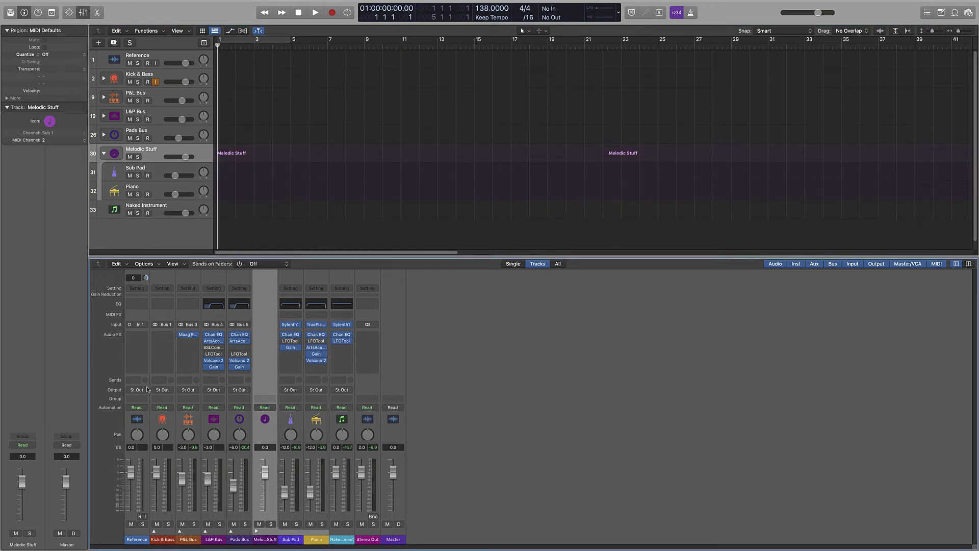
left_click(131, 213)
left_click(104, 154)
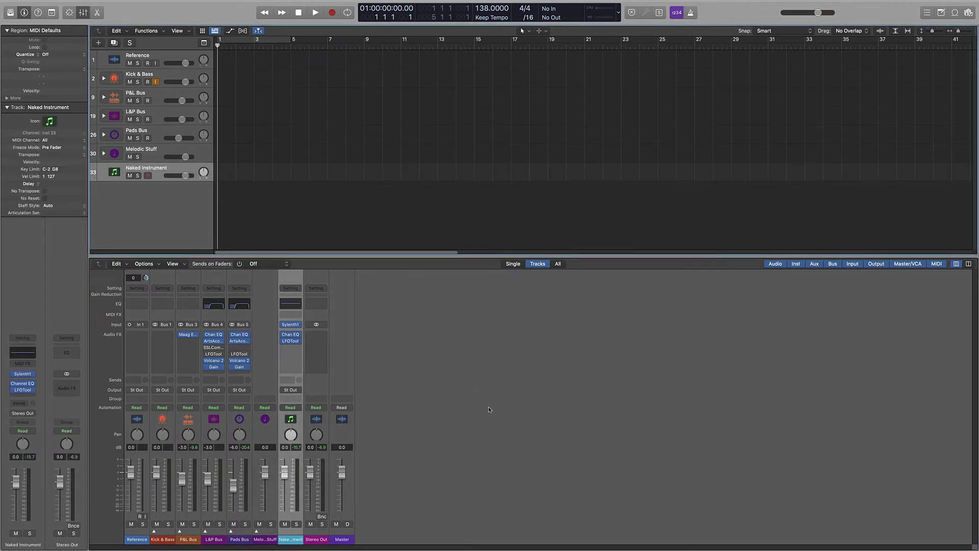
Select the L&P Bus track and shrink the Mixer's height to give the track area more room.
left_click(162, 202)
key("Up")
key("Up")
key("Up")
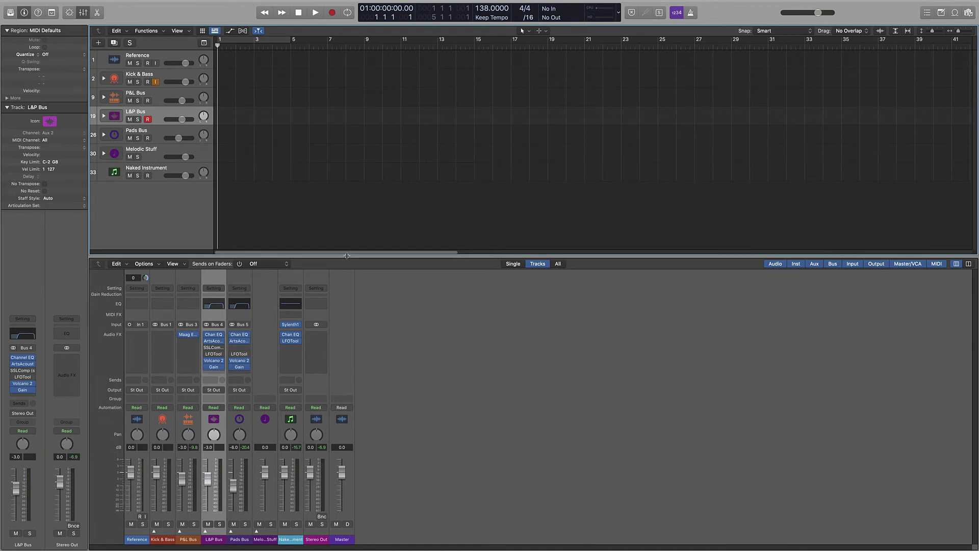
left_click_drag(347, 256, 347, 309)
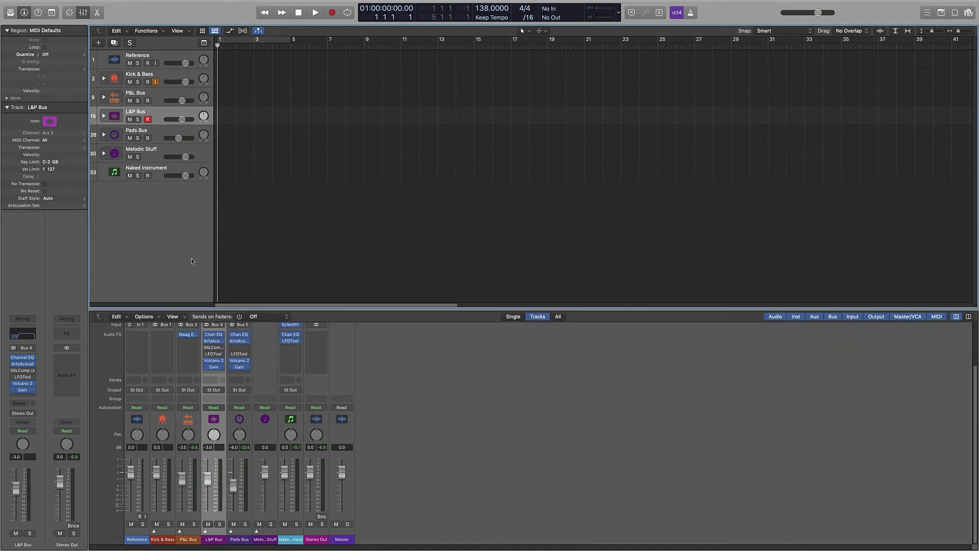
Rename the Naked Instrument track as Acid 1.
left_click(115, 173)
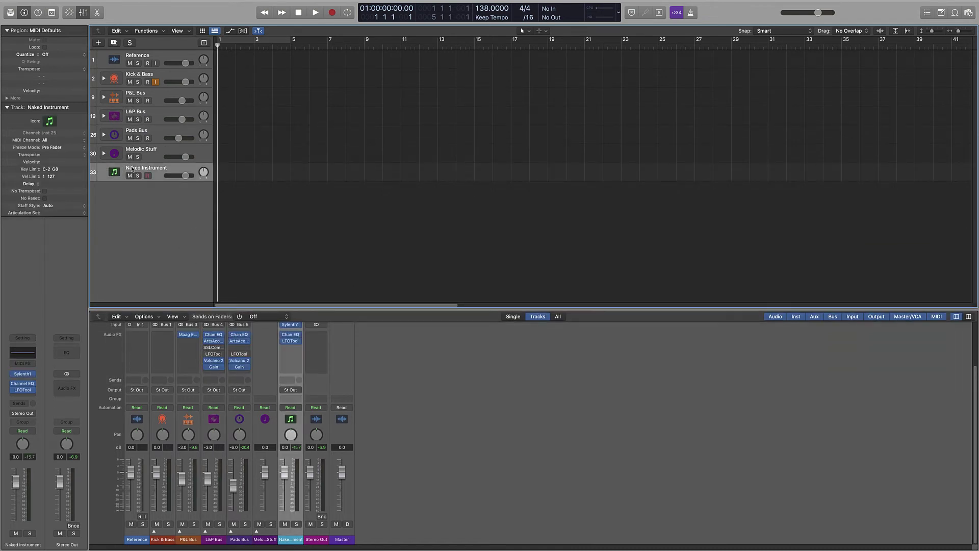
double_click(132, 168)
type("Acid 1")
key("Return")
Give the Acid 1 track the flat synthesizer module icon from the Keyboards icon category.
right_click(113, 174)
left_click(160, 109)
left_click(158, 122)
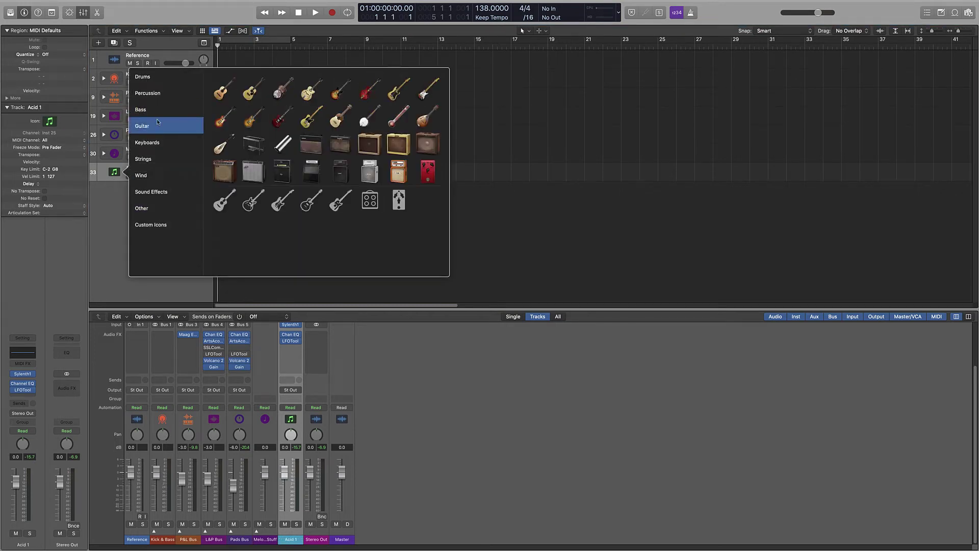
left_click(153, 143)
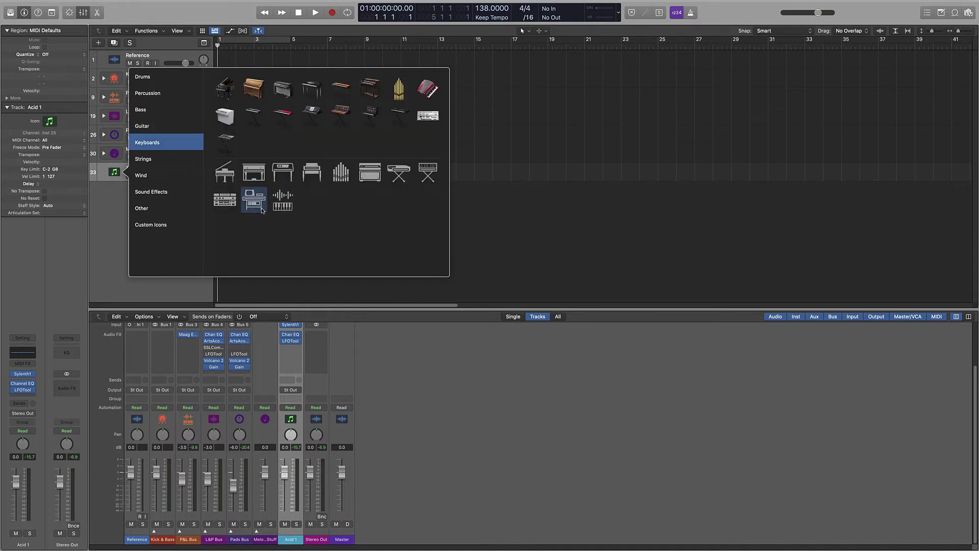
left_click(225, 210)
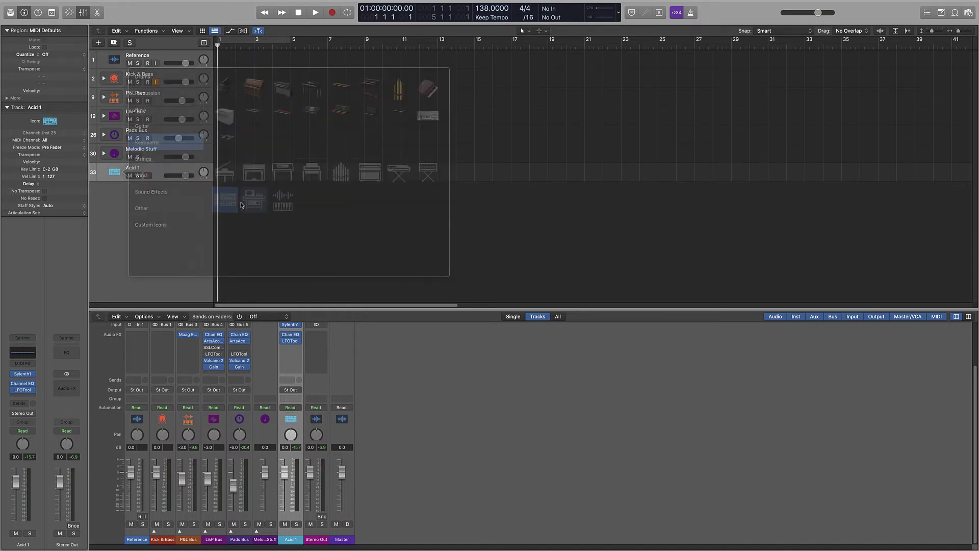
Assign a medium green color to the Acid 1 channel strip and close the color palette.
right_click(299, 504)
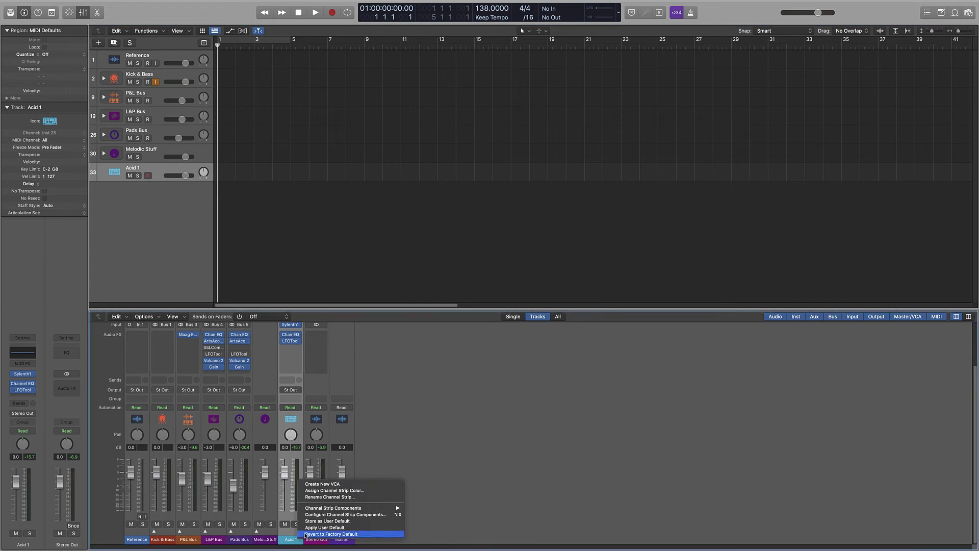
left_click(332, 491)
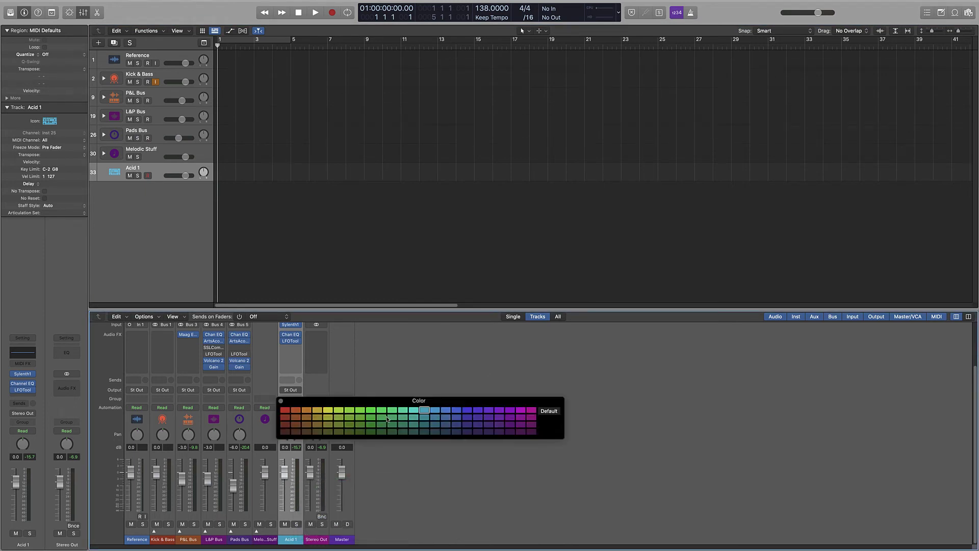
left_click(380, 412)
left_click(371, 412)
left_click(371, 416)
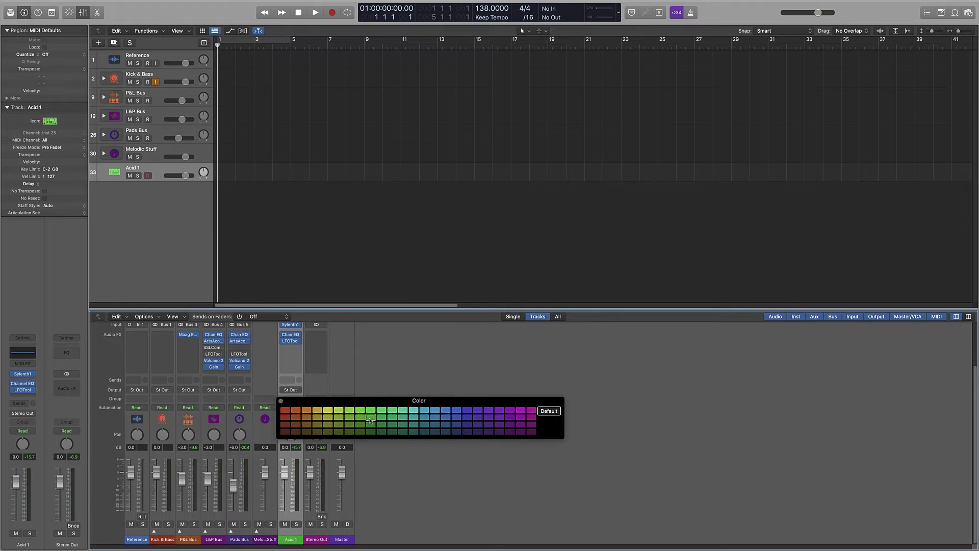
left_click(281, 401)
left_click(161, 216)
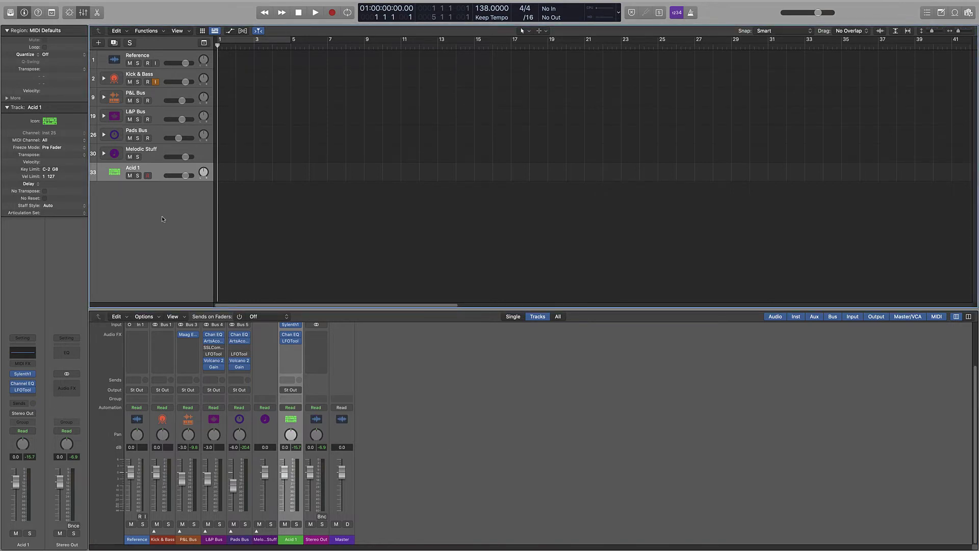
Enable a low cut at about 138 Hz in the Acid 1 track's Channel EQ and close the plug-in window.
left_click(23, 352)
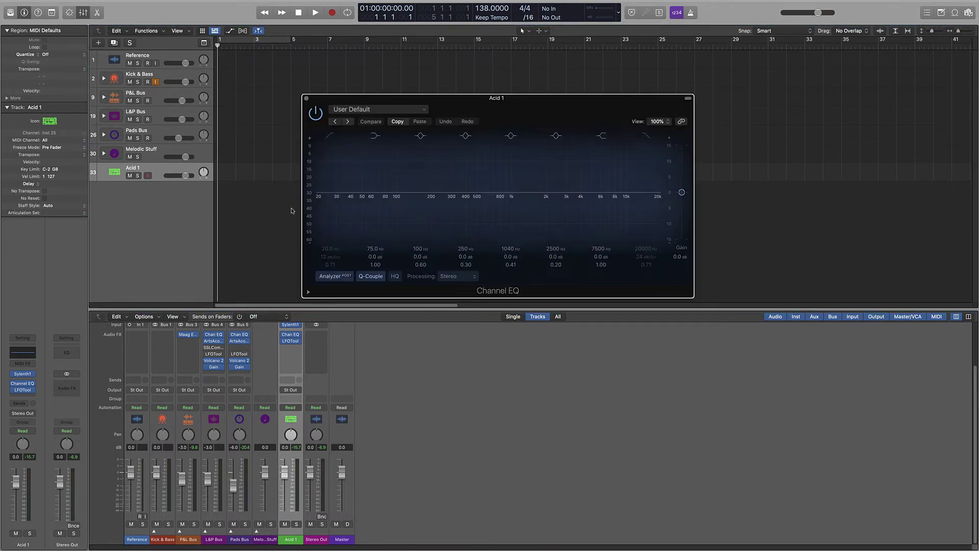
left_click_drag(327, 212, 398, 210)
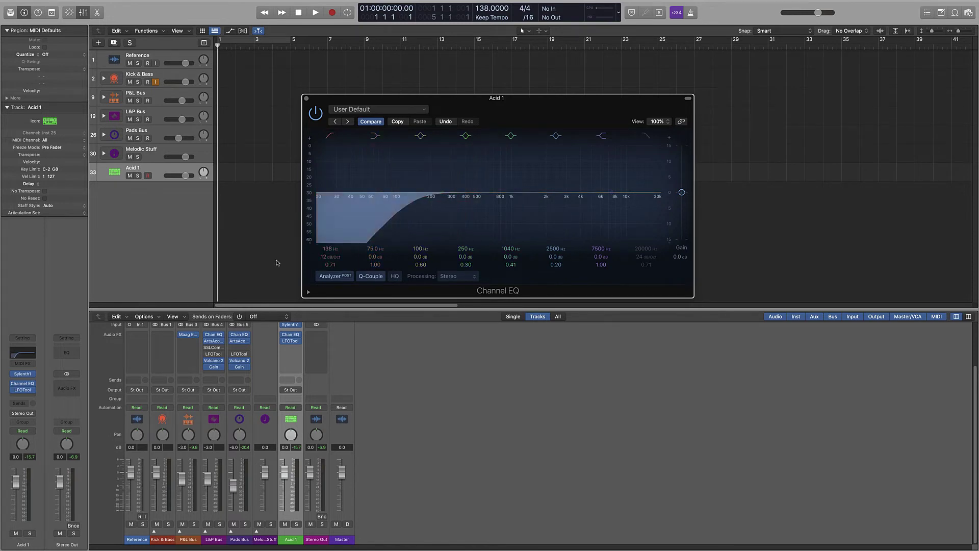
left_click(306, 98)
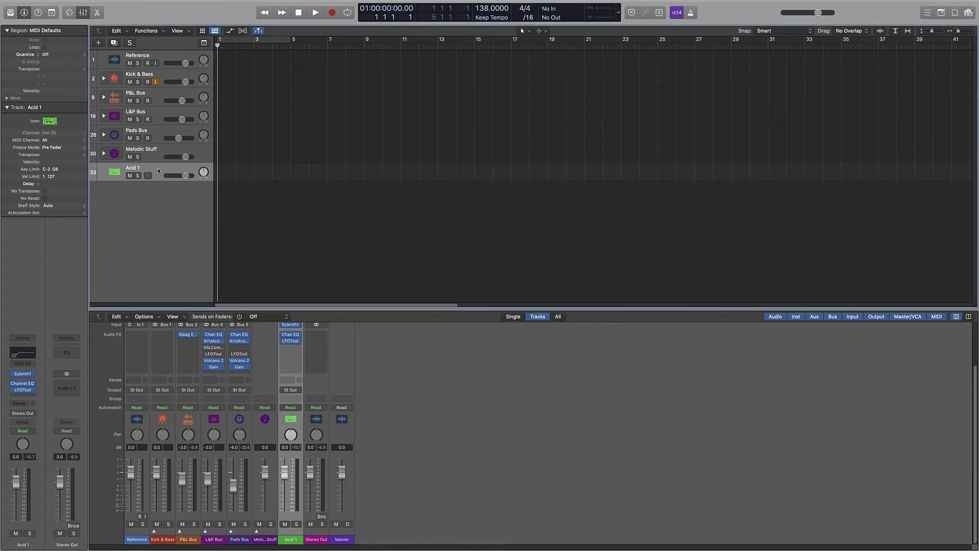
Create three duplicates of the Acid 1 track with the same settings.
left_click(114, 43)
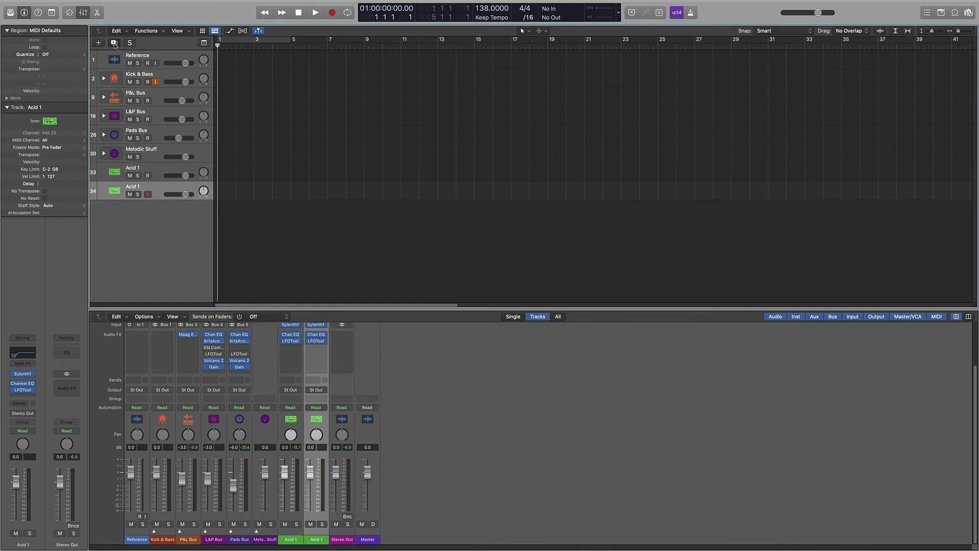
left_click(114, 42)
left_click(114, 42)
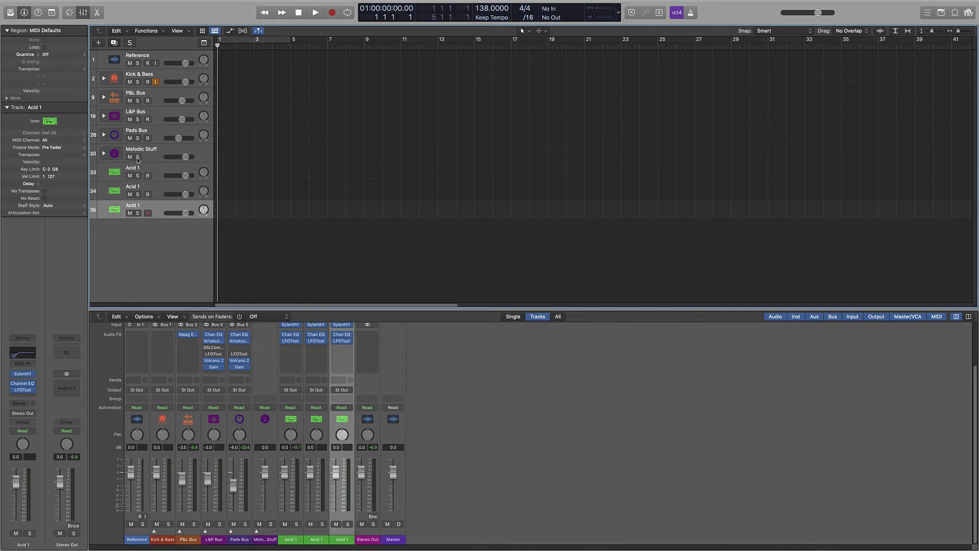
Rename the three duplicated tracks as Acid 2, Acid 3 and Acid 4.
double_click(136, 186)
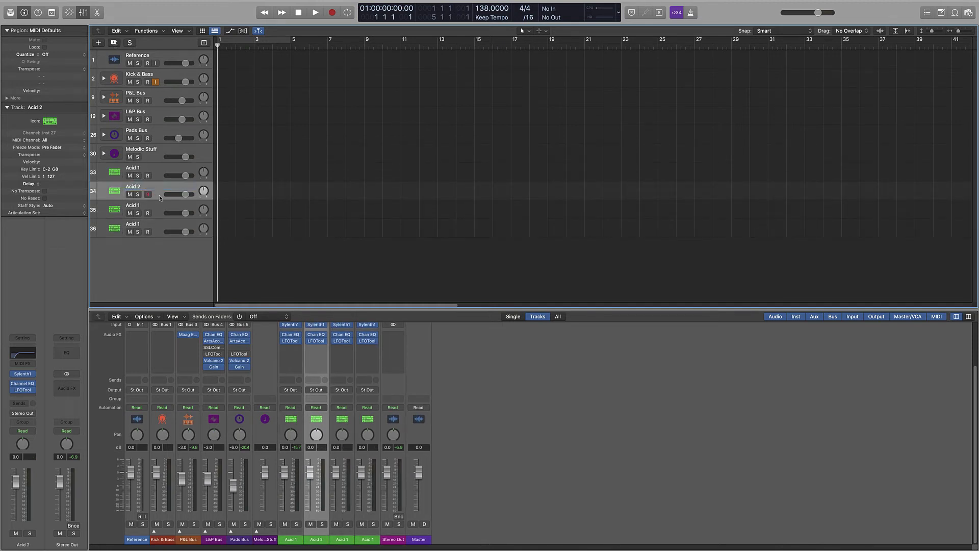
key("Tab")
type("Acid 3")
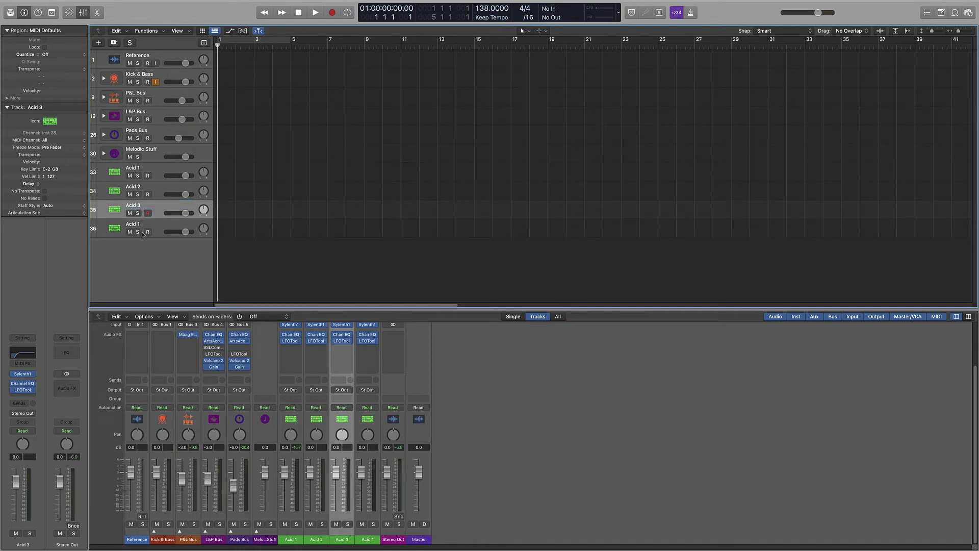
key("Tab")
key("Return")
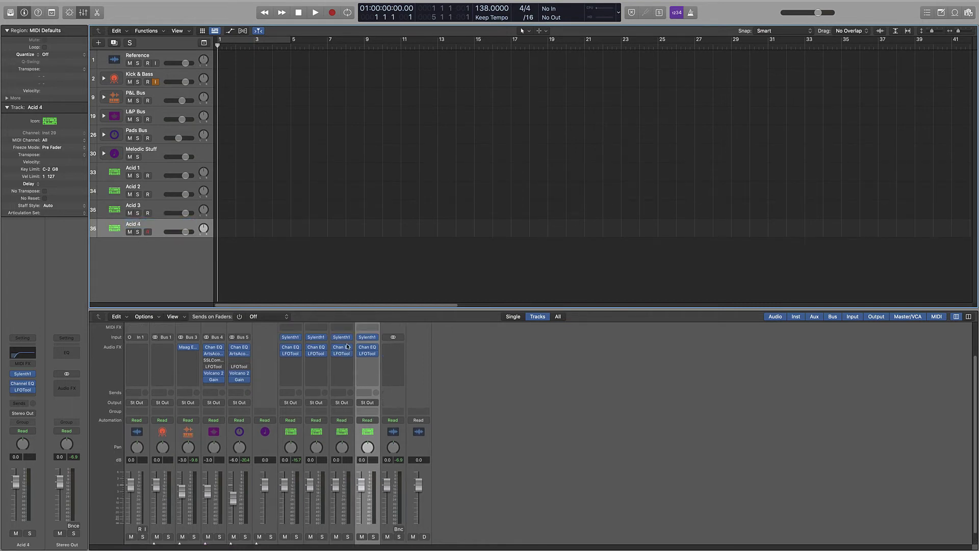
Replace the Sylenth1 instrument on Acid 3 with Spire-1.5 in stereo and close its plug-in window.
left_click(347, 338)
mouse_move(375, 331)
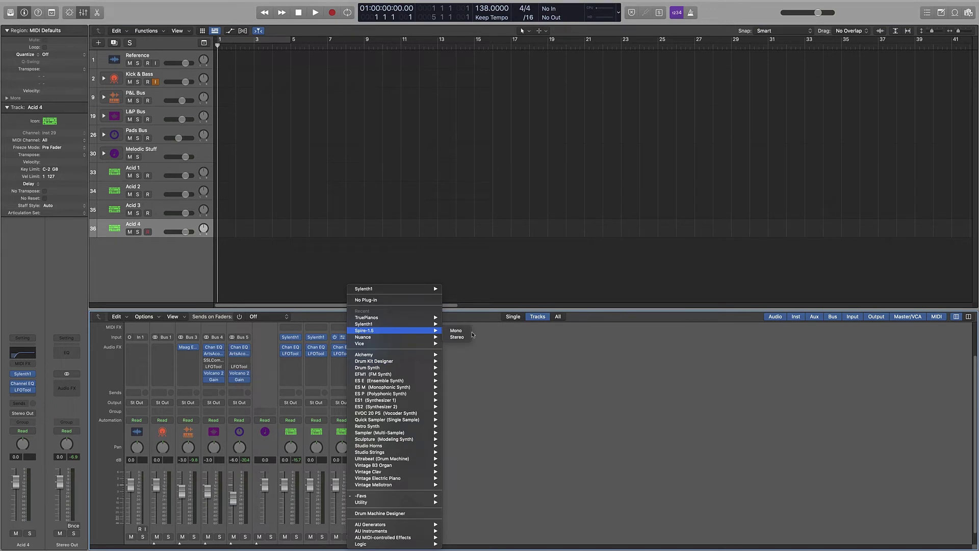
left_click(456, 337)
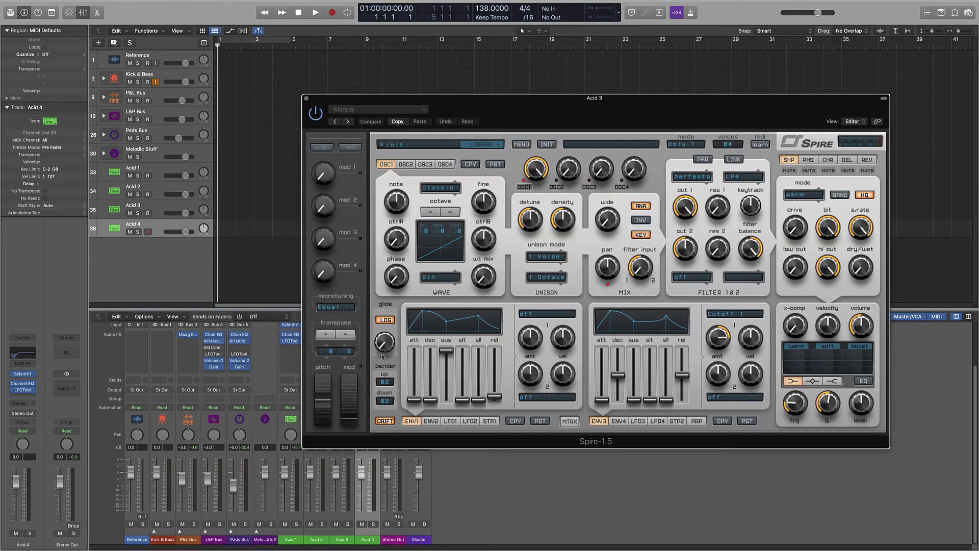
left_click(307, 99)
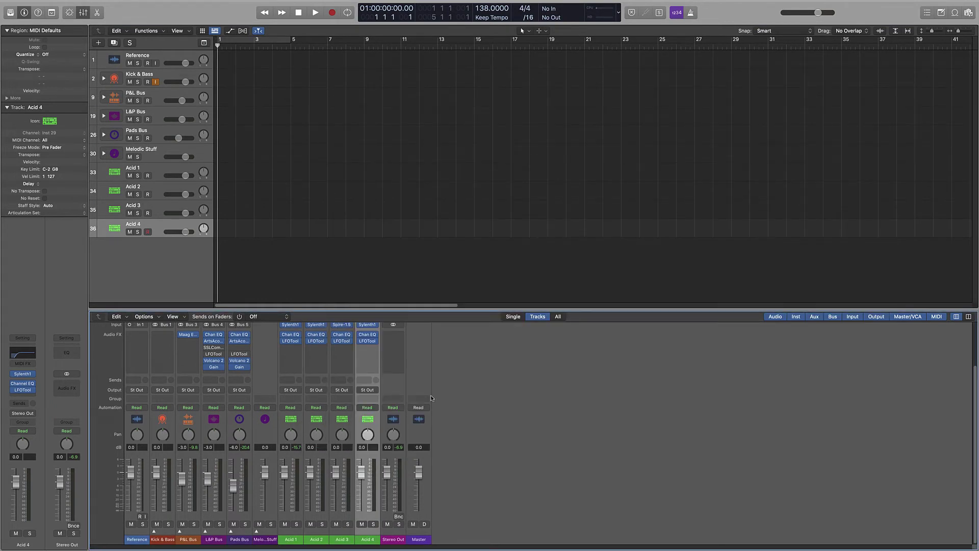
Replace the Sylenth1 instrument on Acid 4 with Spire-1.5 and close its plug-in window.
scroll(430, 395, "up", 2)
left_click(376, 359)
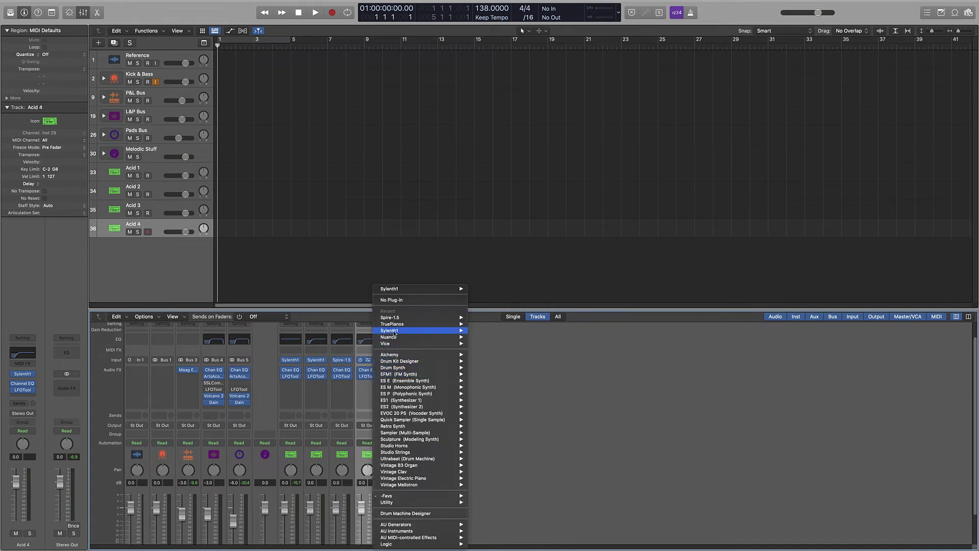
mouse_move(449, 317)
left_click(492, 317)
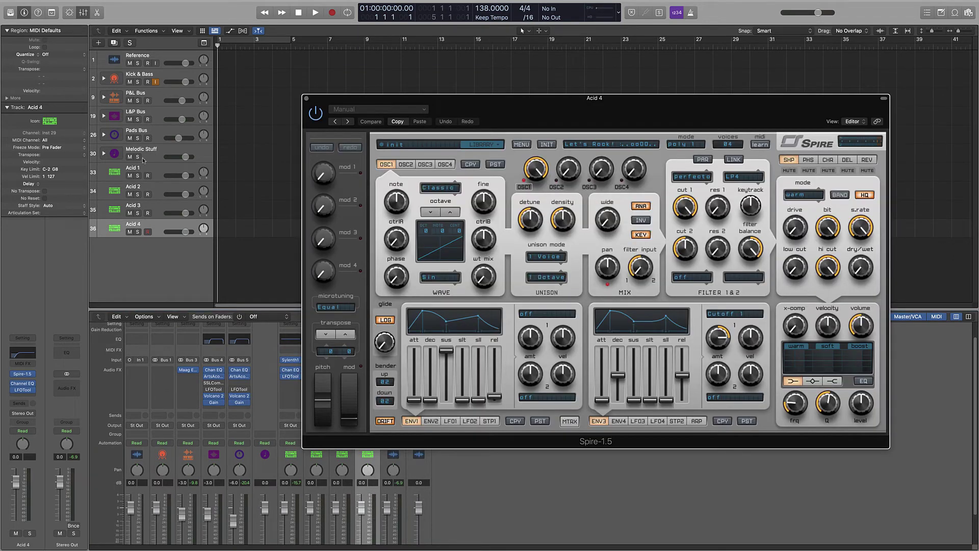
left_click(306, 99)
Group the four tracks Acid 1 to Acid 4 into a new summing stack.
right_click(156, 170)
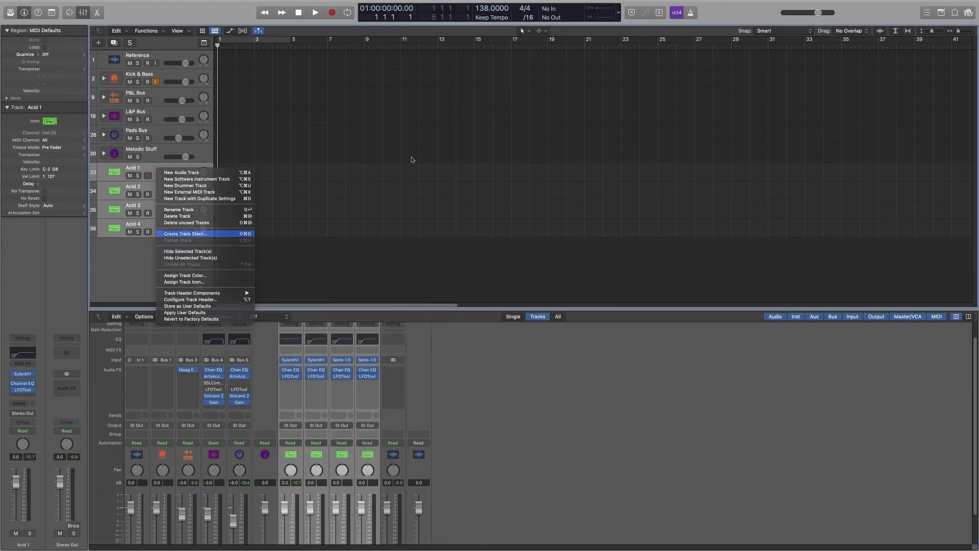
left_click(209, 233)
left_click(448, 29)
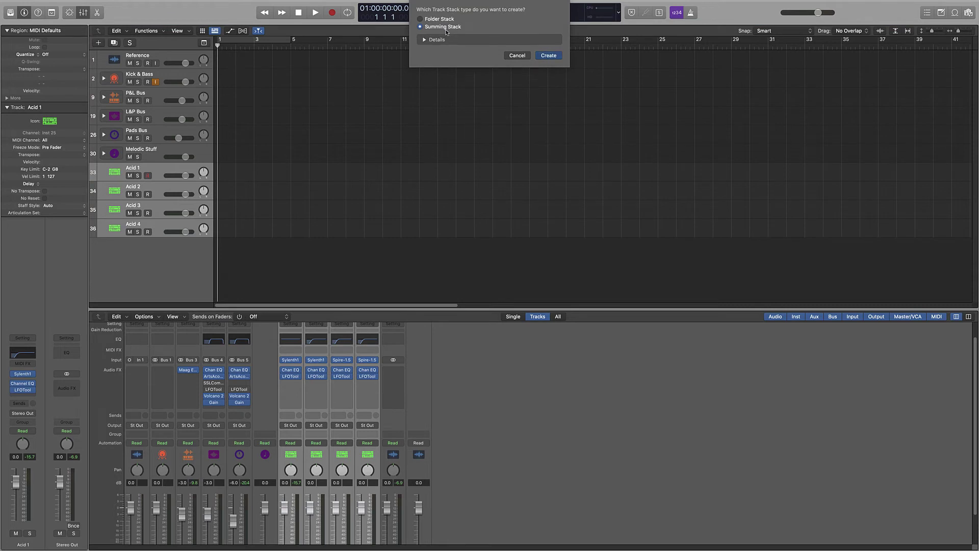
key("Return")
Name the new summing stack Acid Bus and collapse it.
double_click(144, 170)
type("Acid Bus")
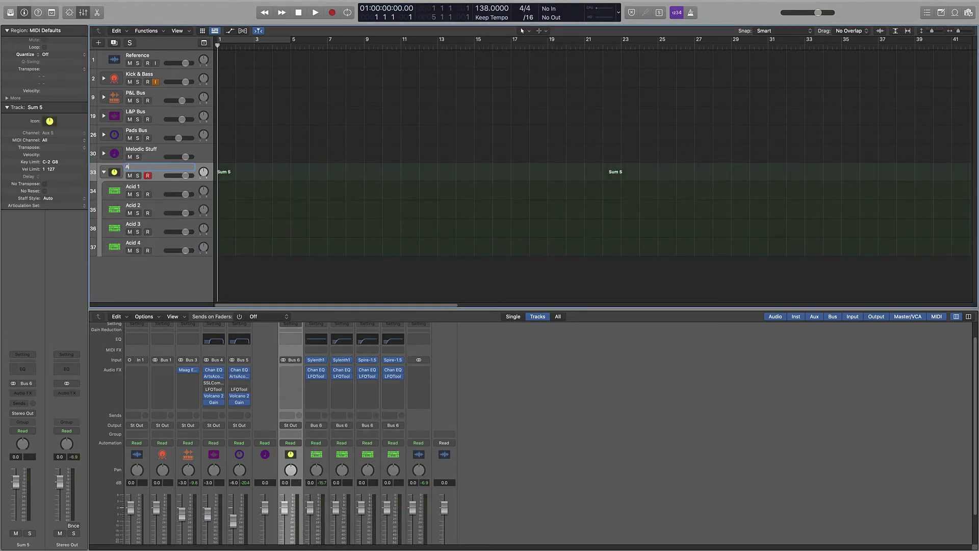
key("Return")
left_click(103, 172)
left_click(104, 172)
left_click(104, 173)
scroll(531, 454, "down", 4)
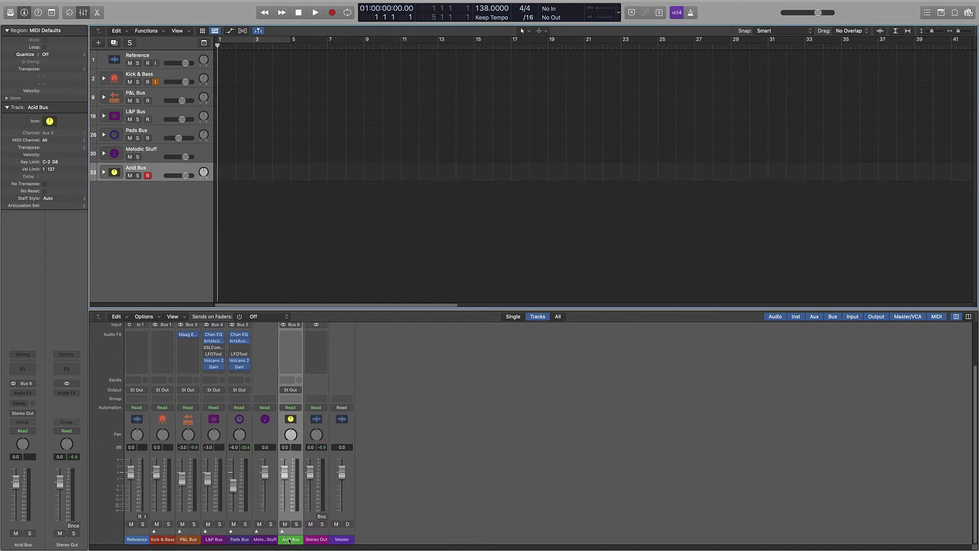
left_click(282, 531)
left_click(282, 531)
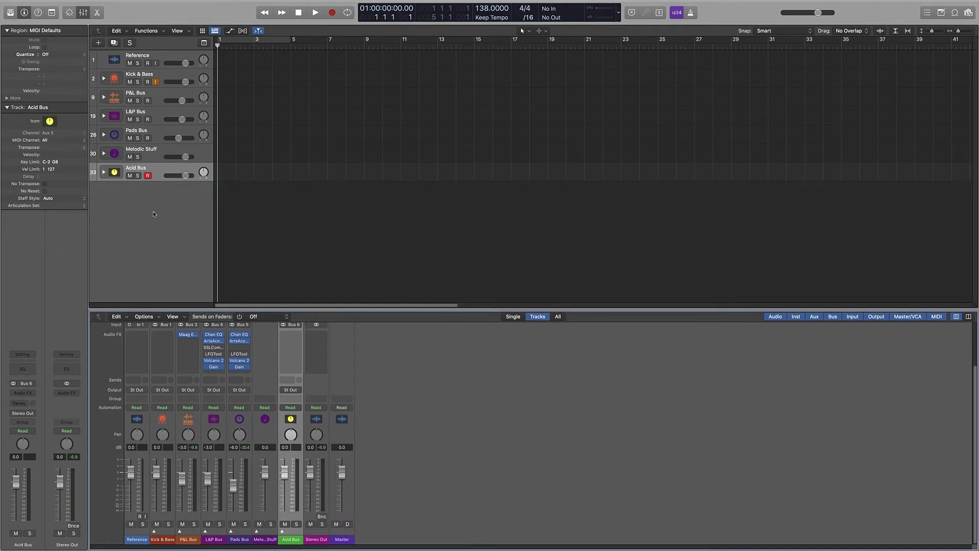
Give the Acid Bus stack the laboratory flask icon from the Sound Effects category.
right_click(109, 171)
left_click(135, 287)
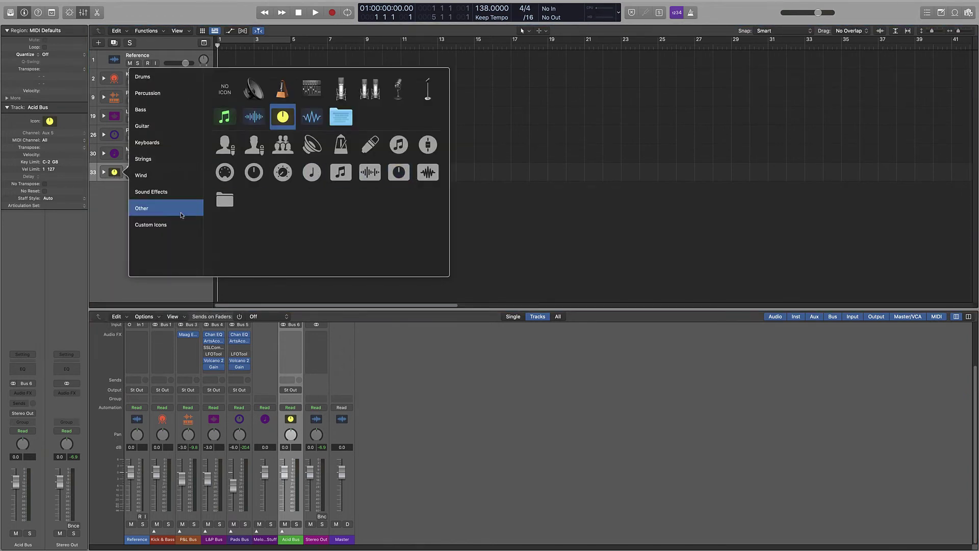
left_click(151, 225)
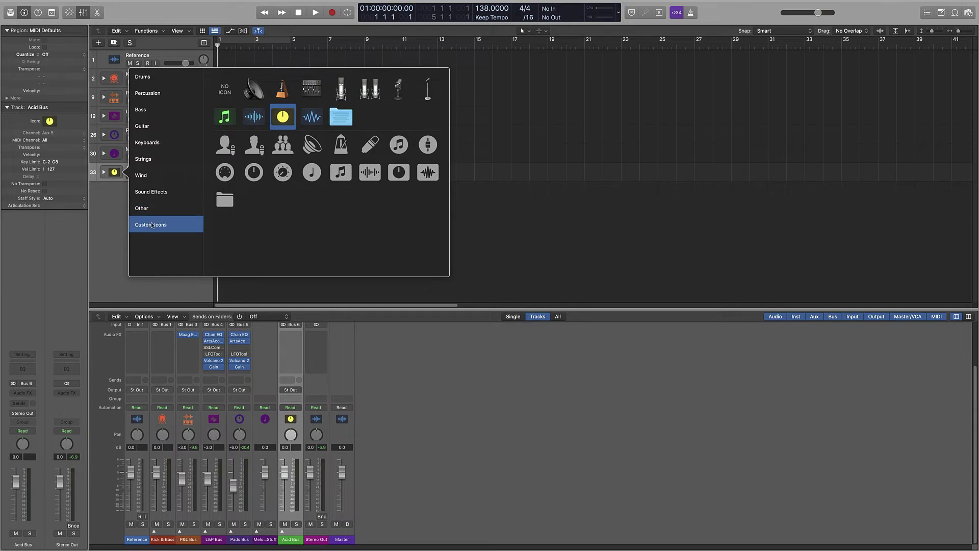
left_click(153, 179)
left_click(154, 189)
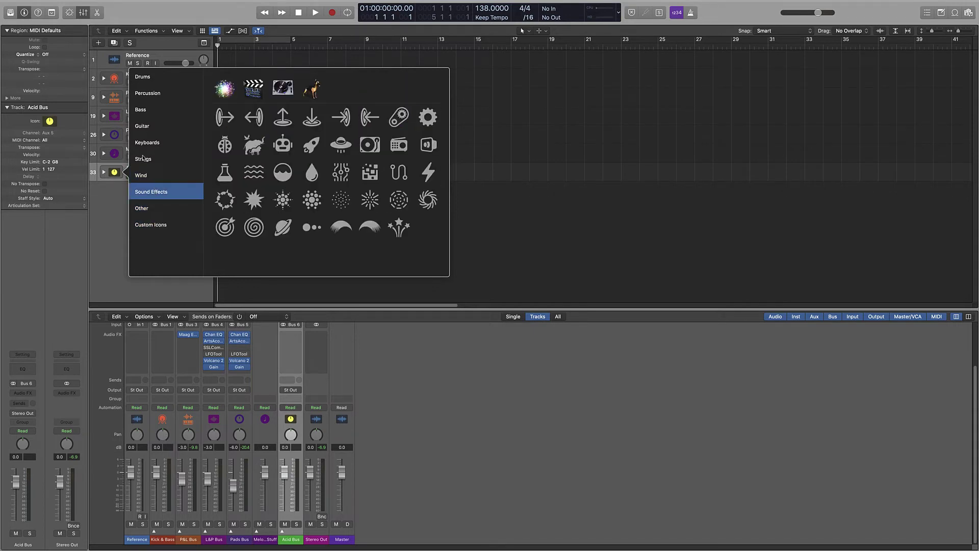
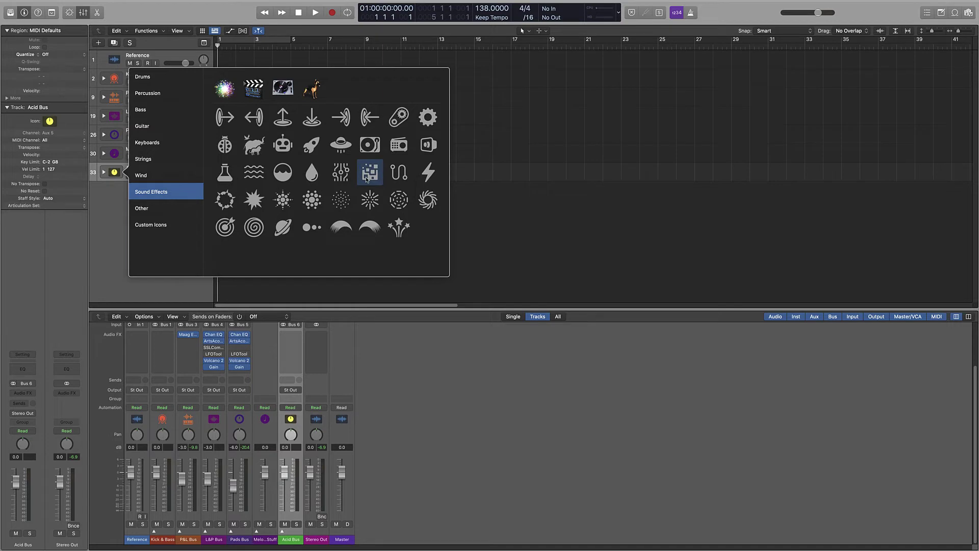
left_click(225, 172)
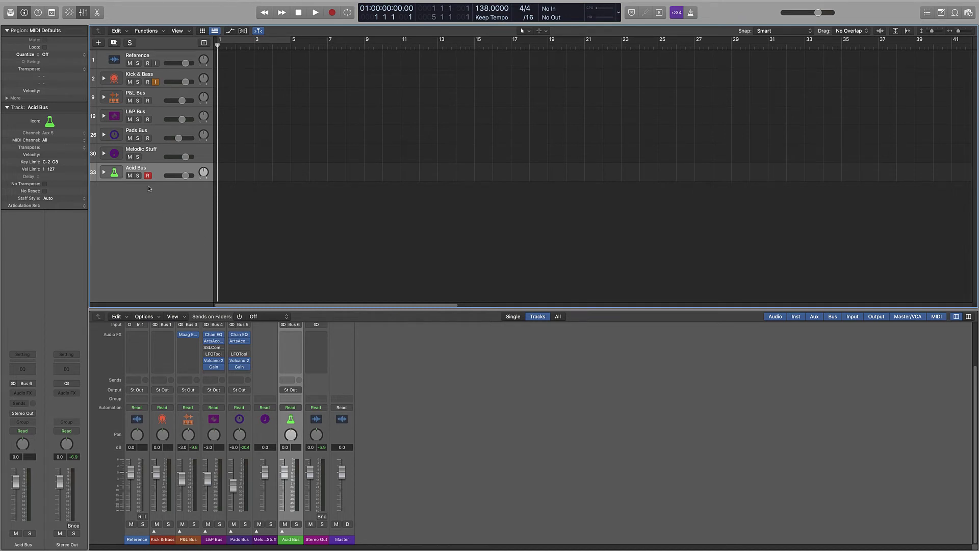
Expand the Acid Bus stack, select the strips from Acid 1 through Stereo Out, and set their volume to -6 dB.
left_click(104, 172)
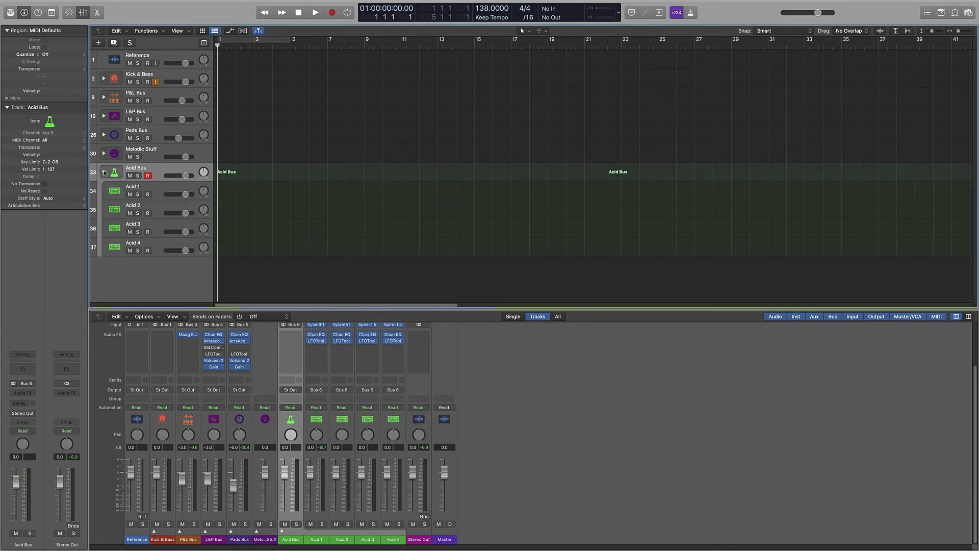
left_click(103, 172)
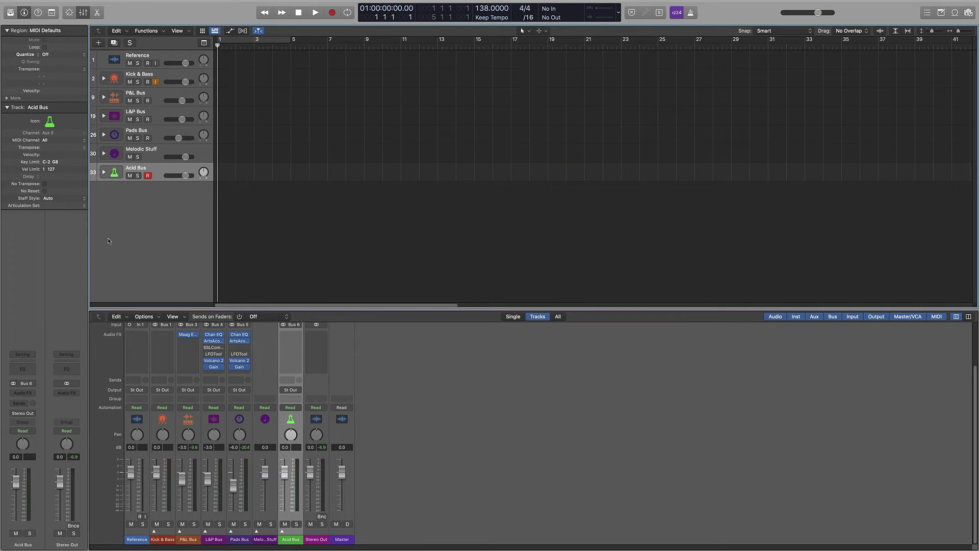
left_click(103, 173)
left_click(146, 195)
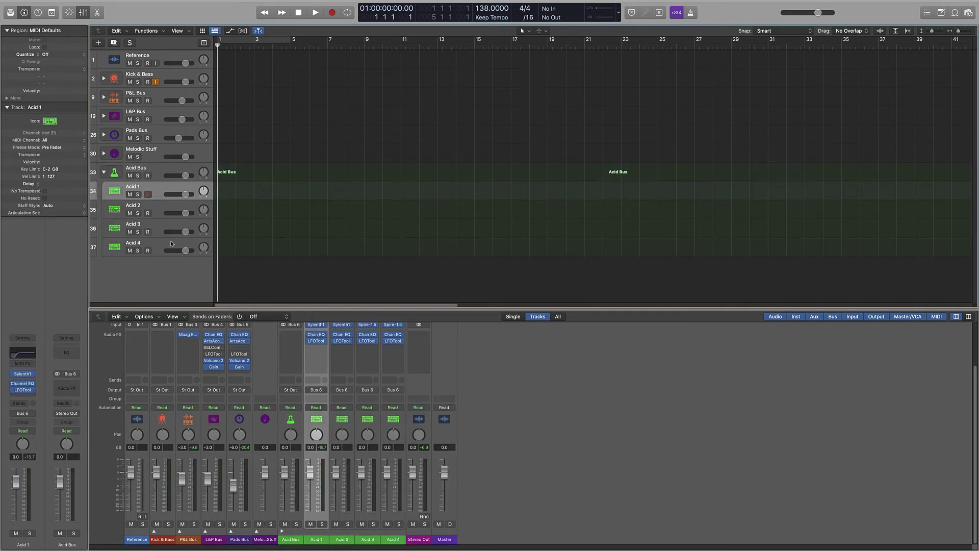
left_click(408, 519, "shift")
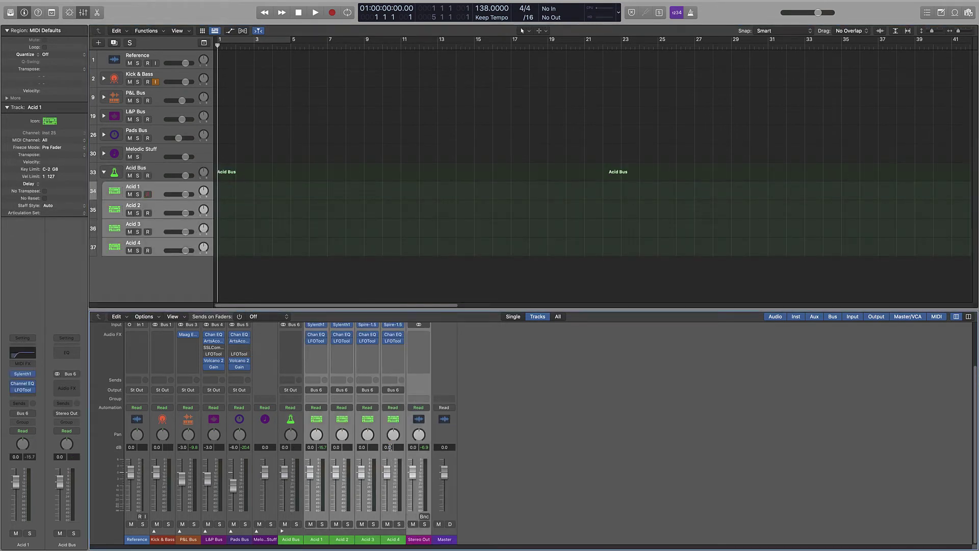
double_click(389, 447)
type("-6")
key("Return")
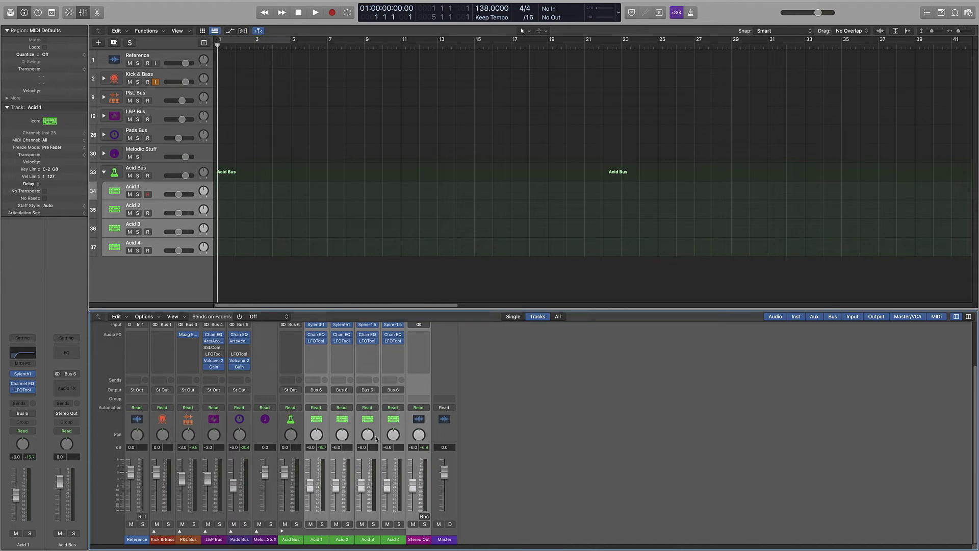
Clear the multiple selection and restore the Stereo Out volume to 0 dB.
left_click(472, 472)
double_click(413, 447)
type("6")
key("Return")
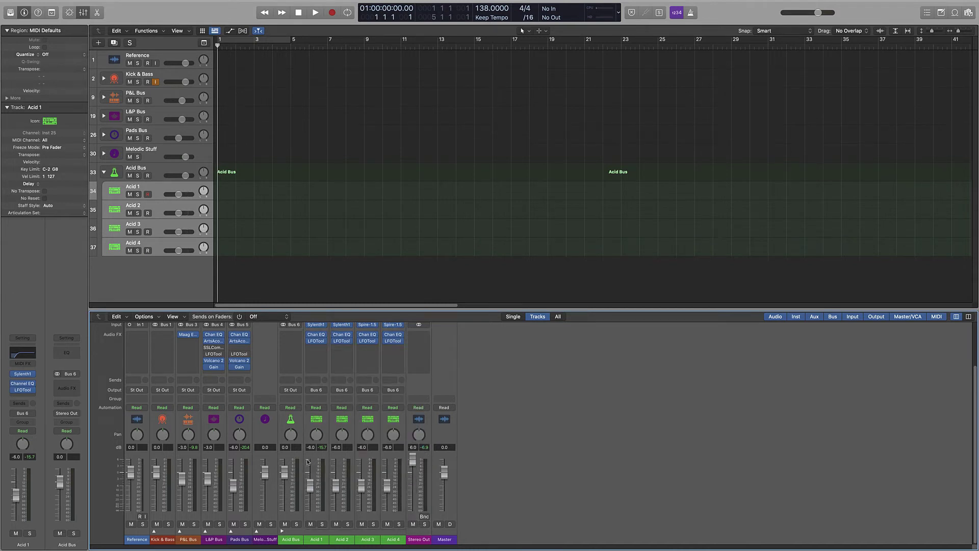
double_click(414, 448)
type("0")
key("Return")
Set the Acid Bus volume to -3 dB and collapse the stack.
left_click_drag(285, 473, 284, 479)
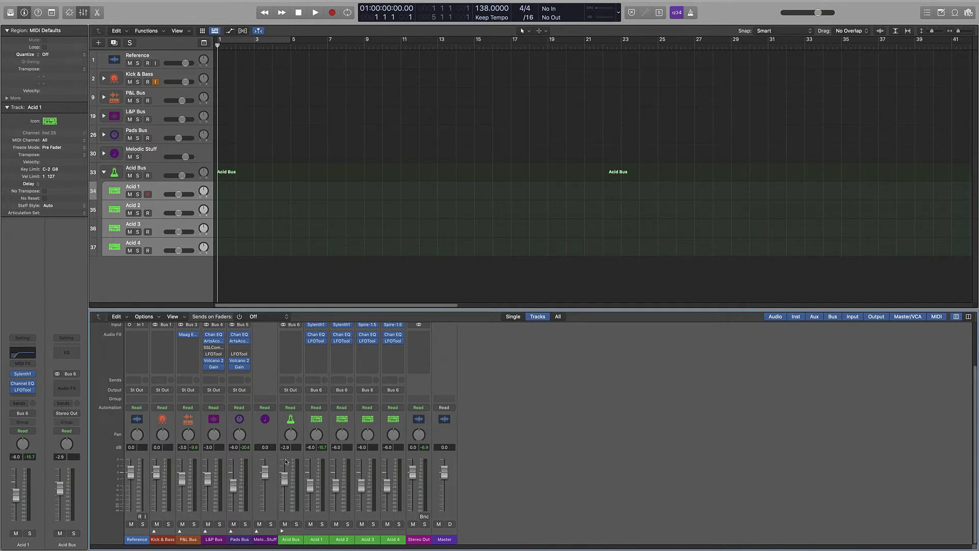
left_click(289, 454)
double_click(286, 448)
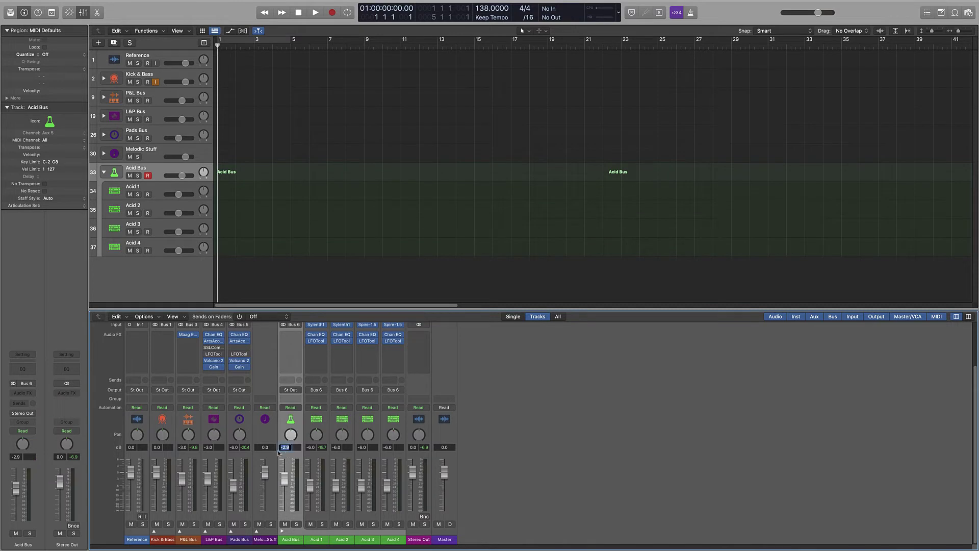
type("-3")
key("Return")
left_click(105, 173)
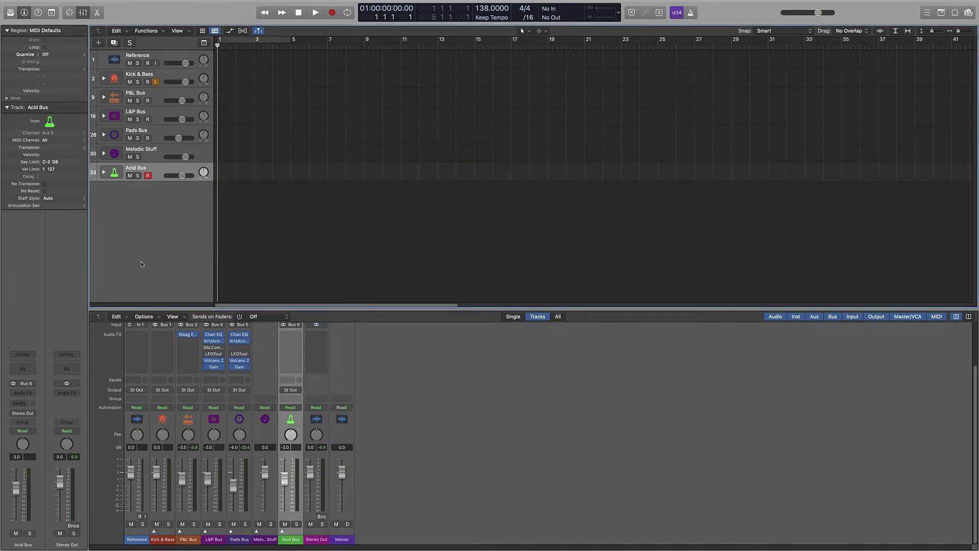
Copy the Channel EQ and ArtsAcoustic Reverb from Pads Bus to Acid Bus and lengthen the copied reverb's decay to about 5.7 s.
scroll(391, 387, "up", 3)
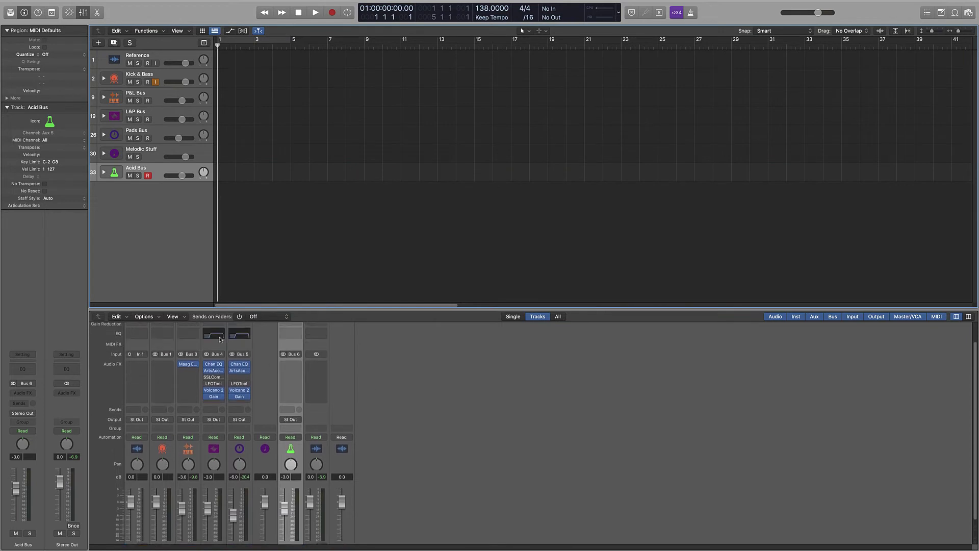
left_click_drag(236, 364, 293, 373)
left_click(290, 371)
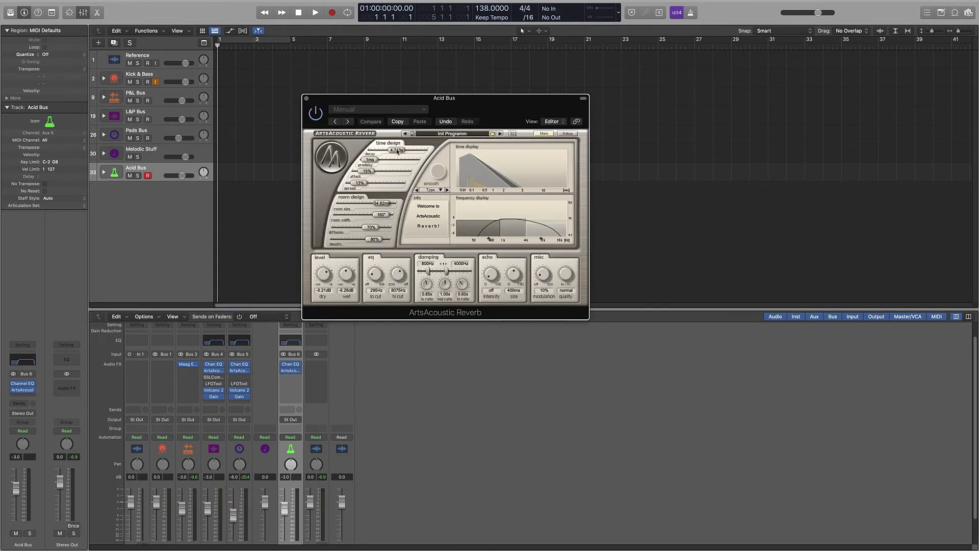
left_click_drag(397, 151, 397, 154)
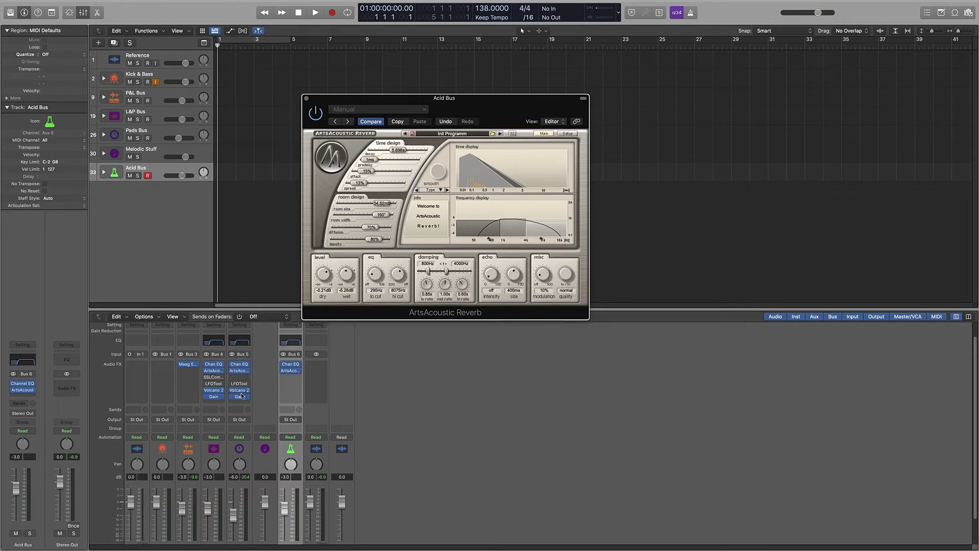
Copy the LFOTool, Volcano 2 and Gain plug-ins from Pads Bus into the Acid Bus effect chain.
left_click_drag(239, 397, 290, 383)
left_click(275, 376)
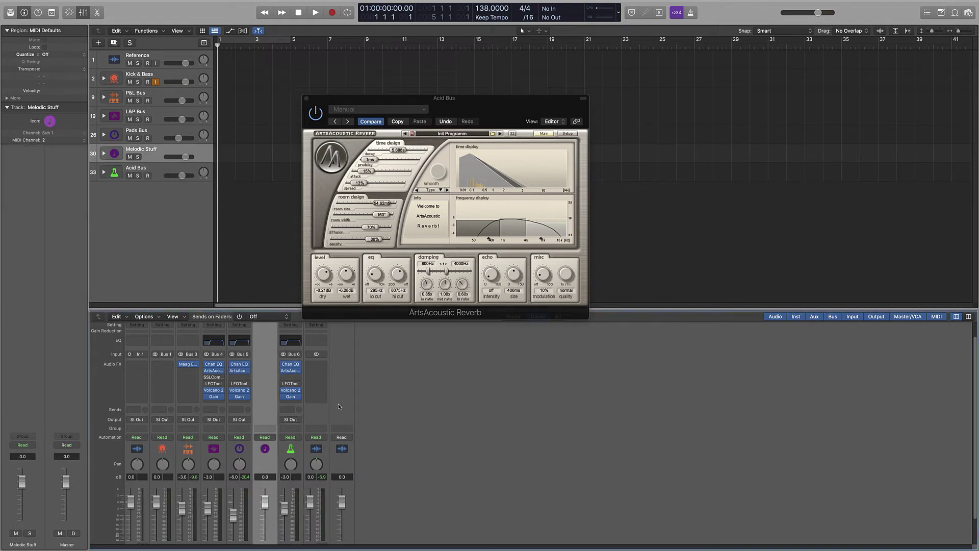
scroll(339, 403, "down", 2)
left_click(283, 532)
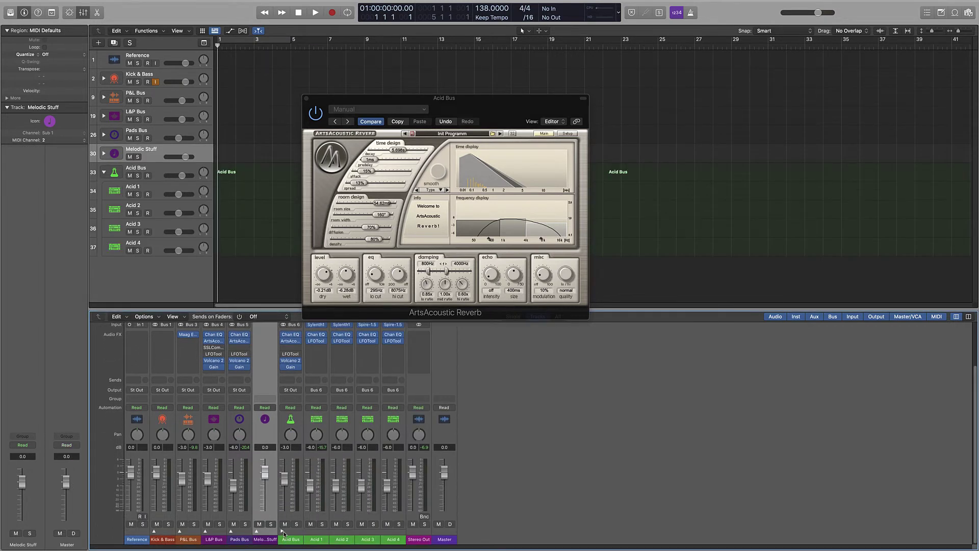
left_click(283, 532)
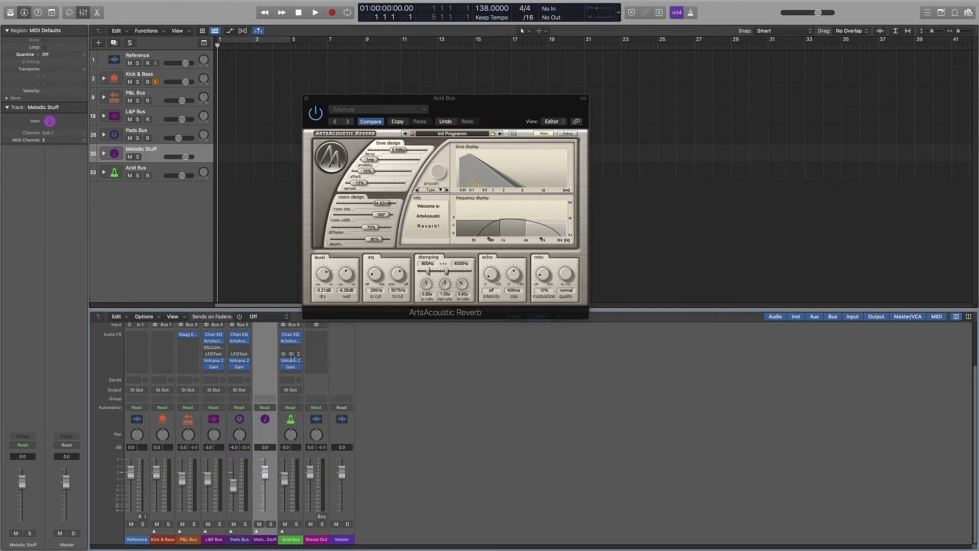
Arrange the Acid Bus chain so LFOTool, Volcano 2 and Gain follow ArtsAcoustic Reverb without a gap, and close the plug-in window.
left_click_drag(290, 354, 290, 343)
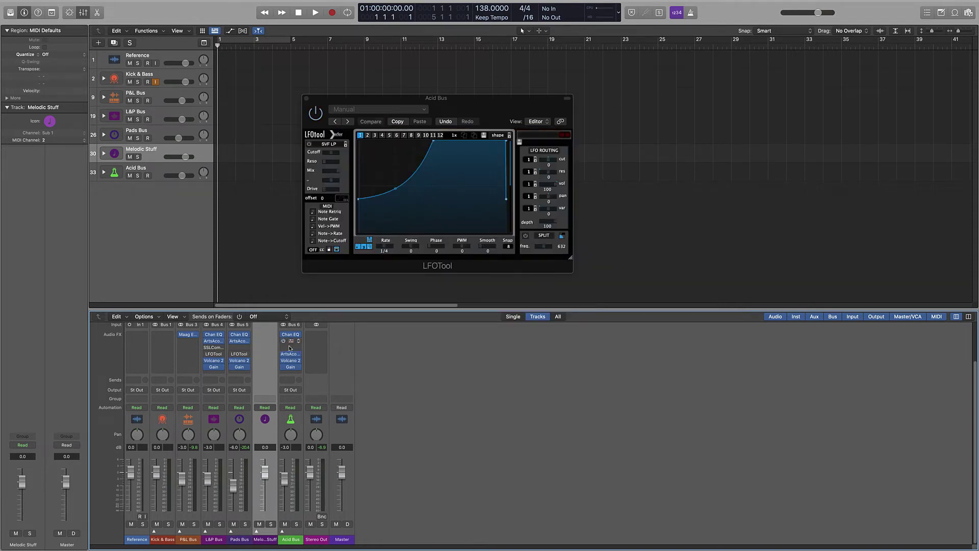
left_click(290, 354)
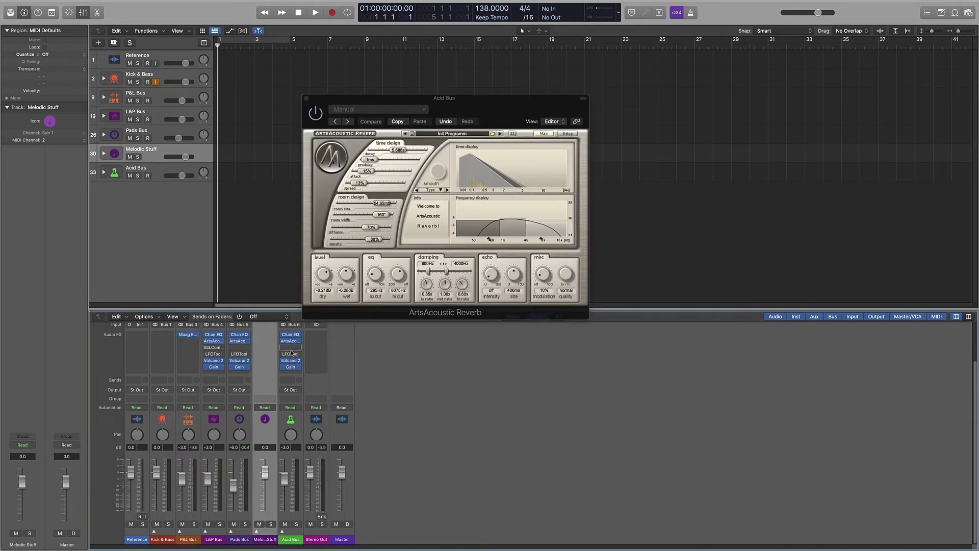
left_click_drag(291, 362, 292, 362)
left_click(307, 98)
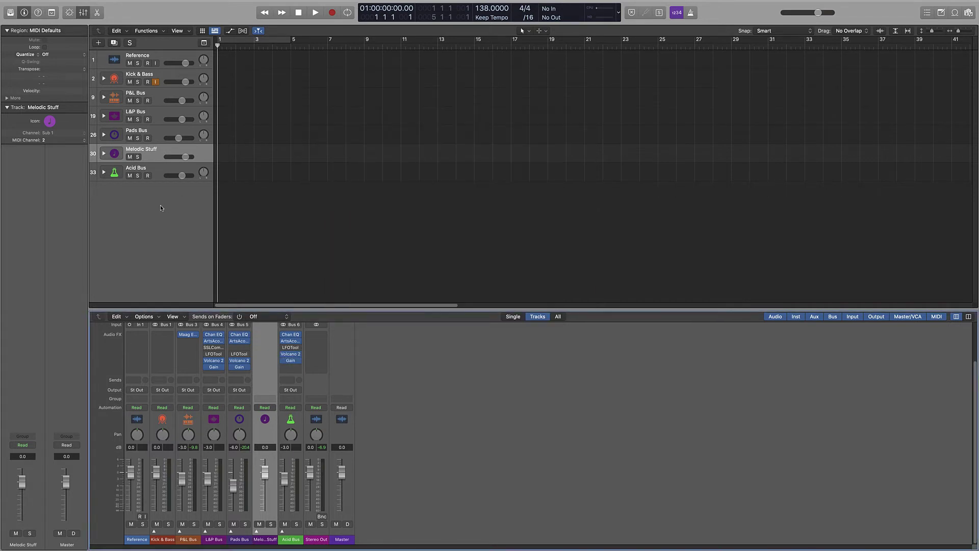
right_click(128, 201)
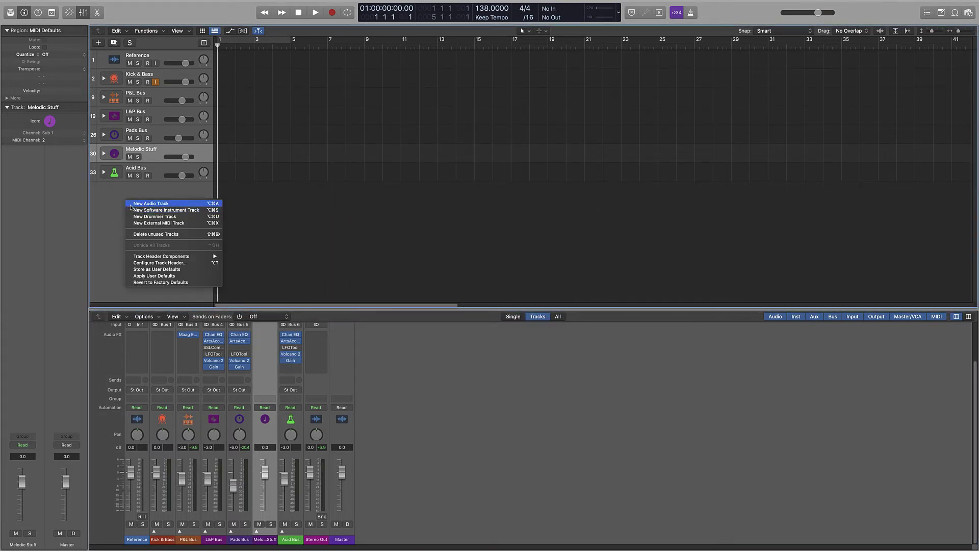
left_click(122, 193)
right_click(126, 189)
left_click(108, 192)
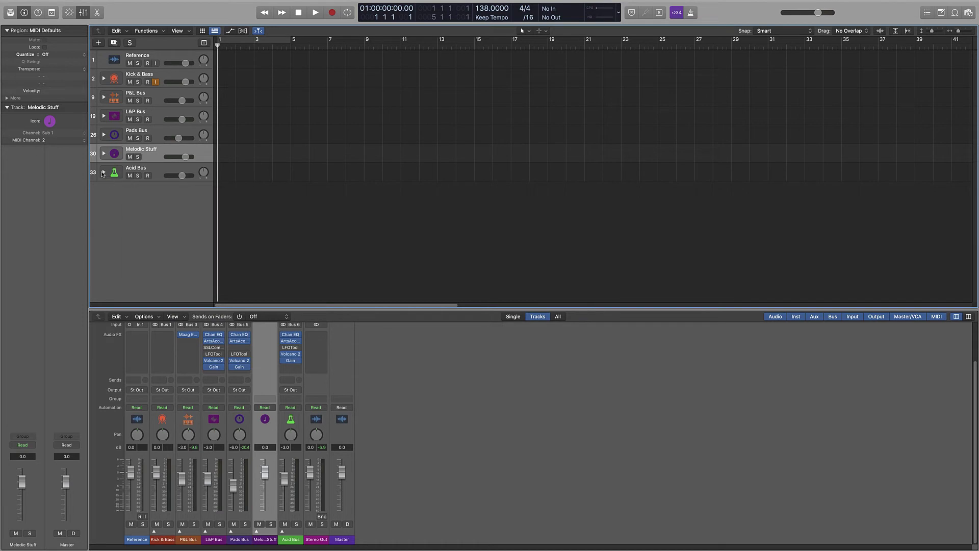
Duplicate the Acid 4 track in the Acid Bus stack with the same channel settings.
left_click(104, 172)
left_click(148, 250)
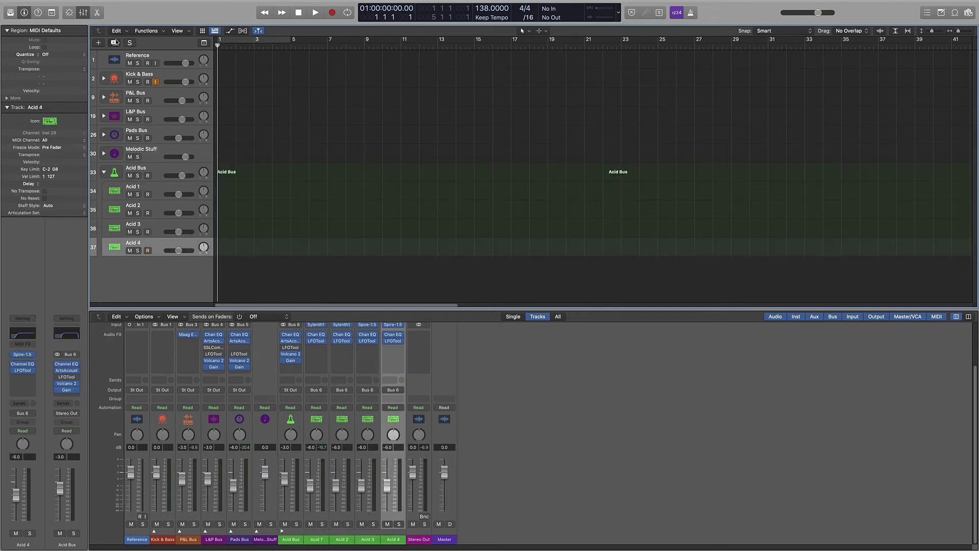
left_click(115, 42)
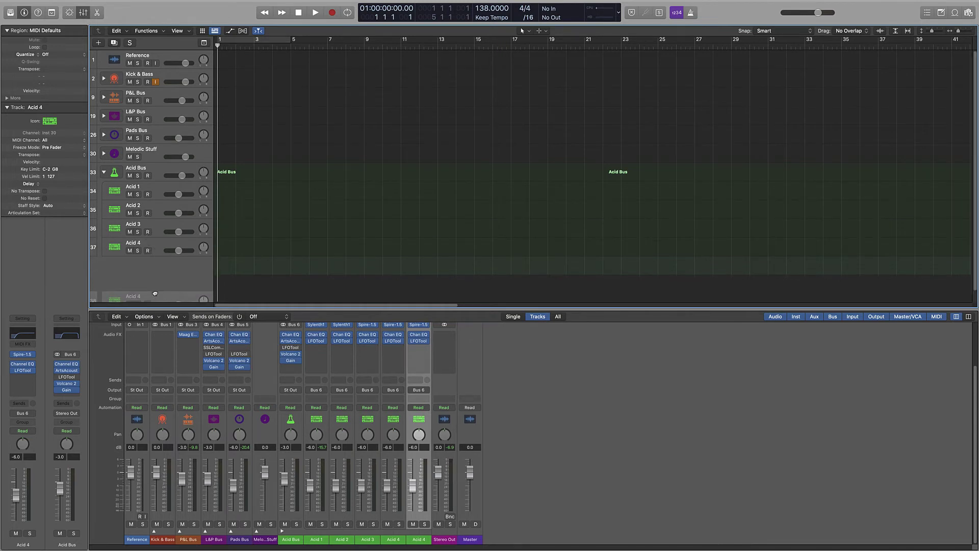
left_click(102, 176)
left_click(104, 172)
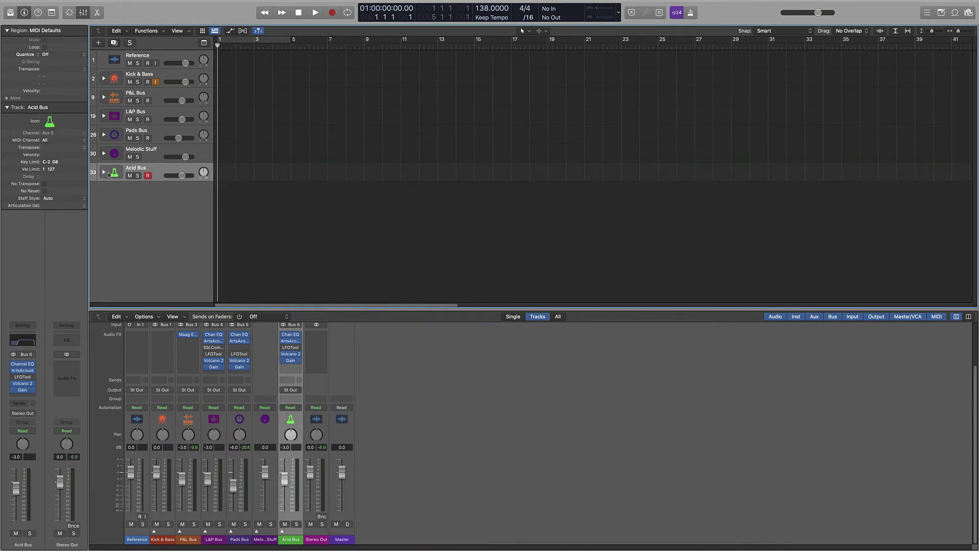
left_click(104, 172)
scroll(153, 229, "down", 1)
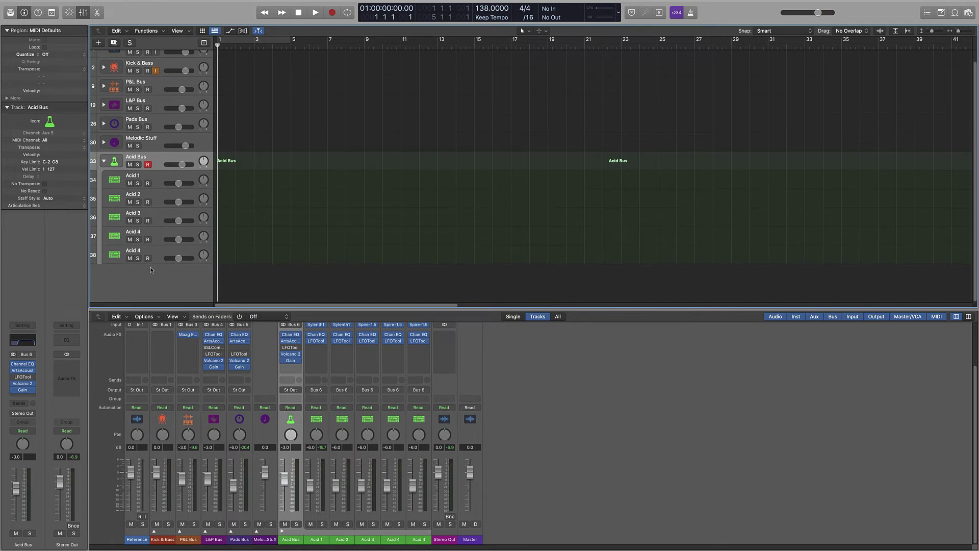
Rename the duplicated Acid 4 track as Atmos Synth.
double_click(140, 249)
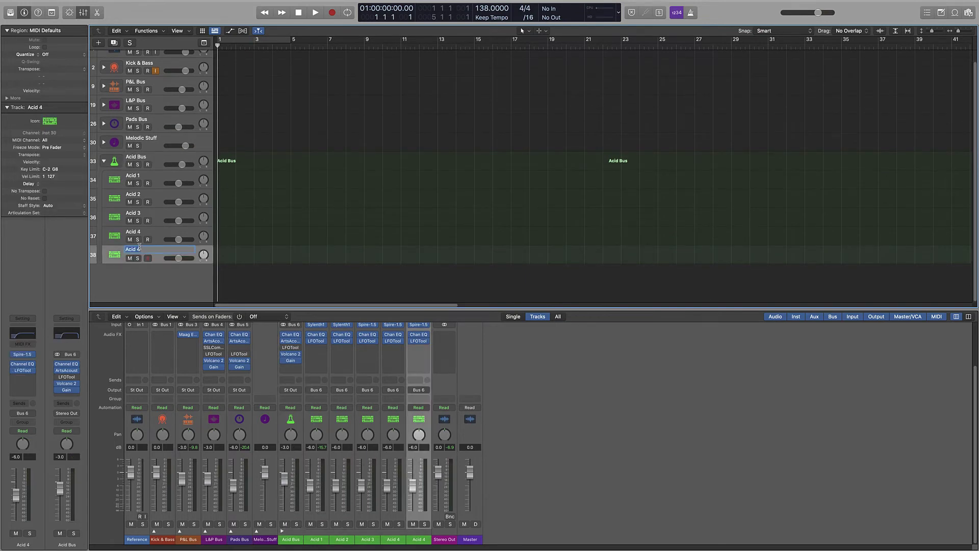
type("Atmos Synth")
key("Return")
Move the Atmos Synth track out of the Acid Bus stack to just below it, and collapse the stack.
left_click_drag(113, 267, 93, 280)
left_click(104, 160)
mouse_move(138, 265)
left_mouse_down()
mouse_move(137, 168)
mouse_move(143, 317)
mouse_move(148, 265)
mouse_move(149, 277)
left_mouse_up()
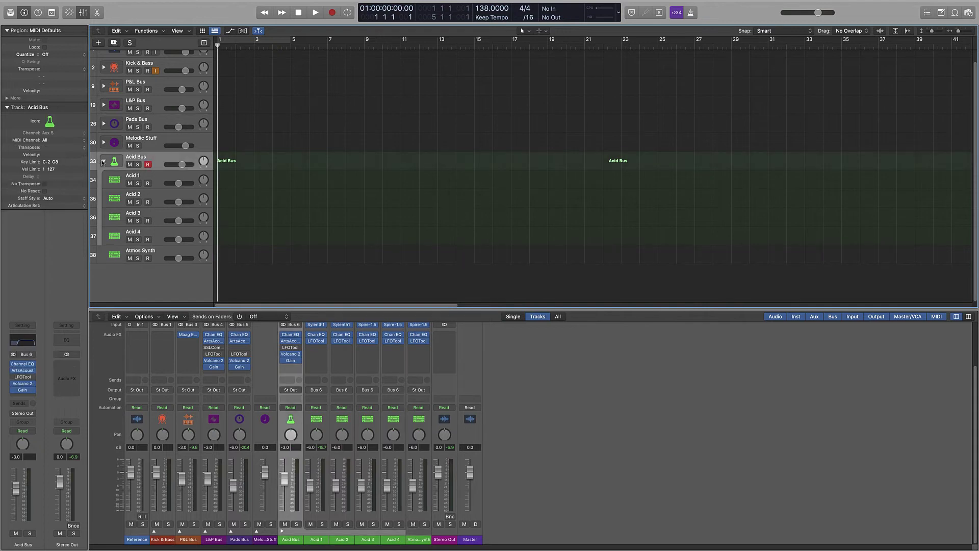
left_click(103, 161)
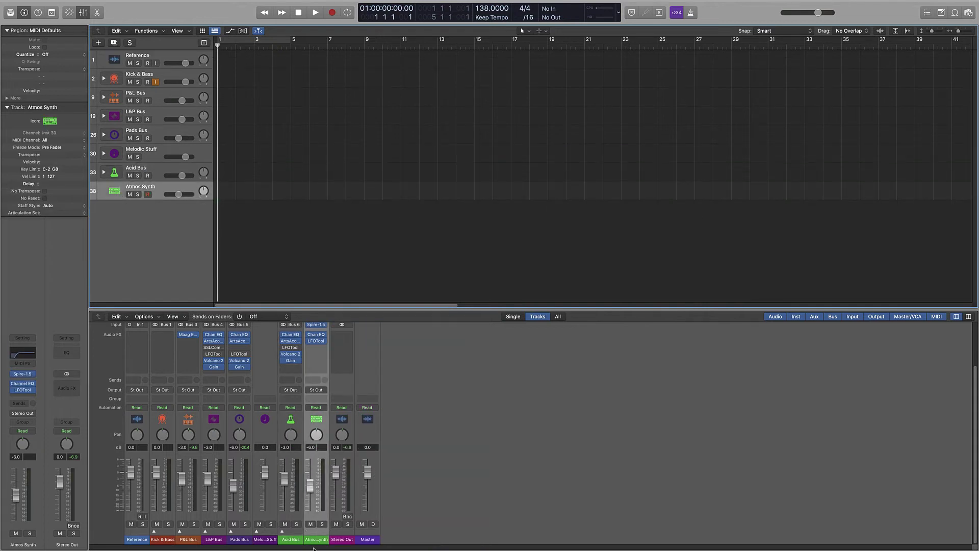
Assign a medium blue color to the Atmos Synth channel strip.
right_click(311, 542)
left_click(310, 546)
right_click(311, 539)
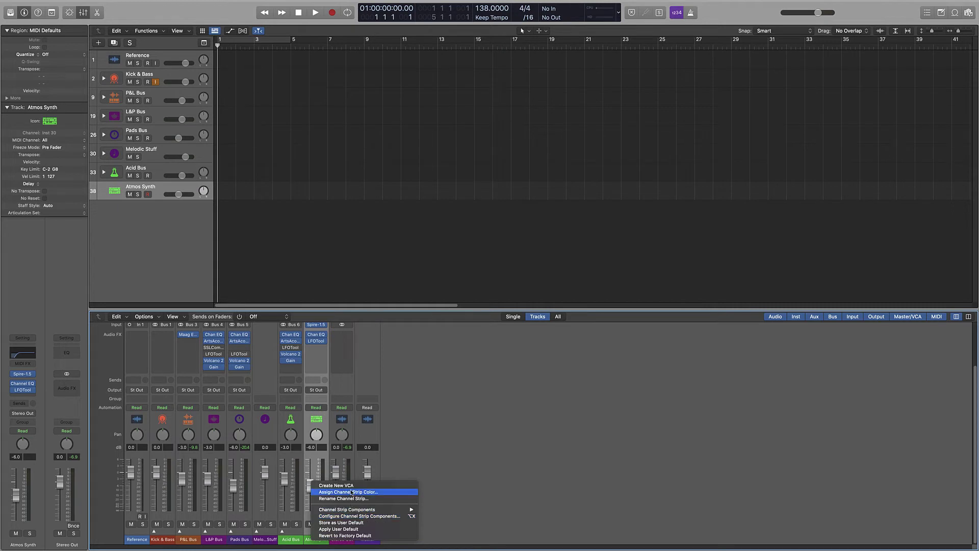
left_click(352, 492)
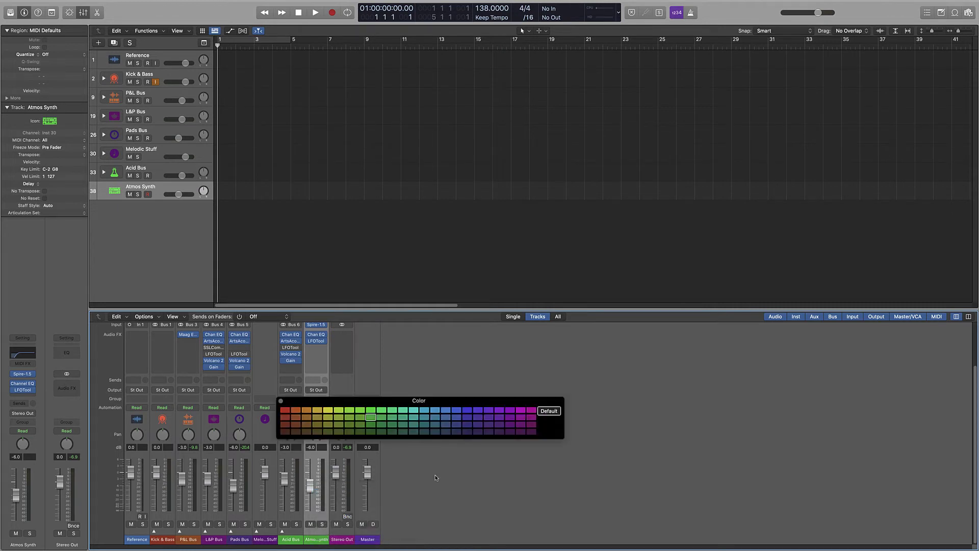
left_click(435, 419)
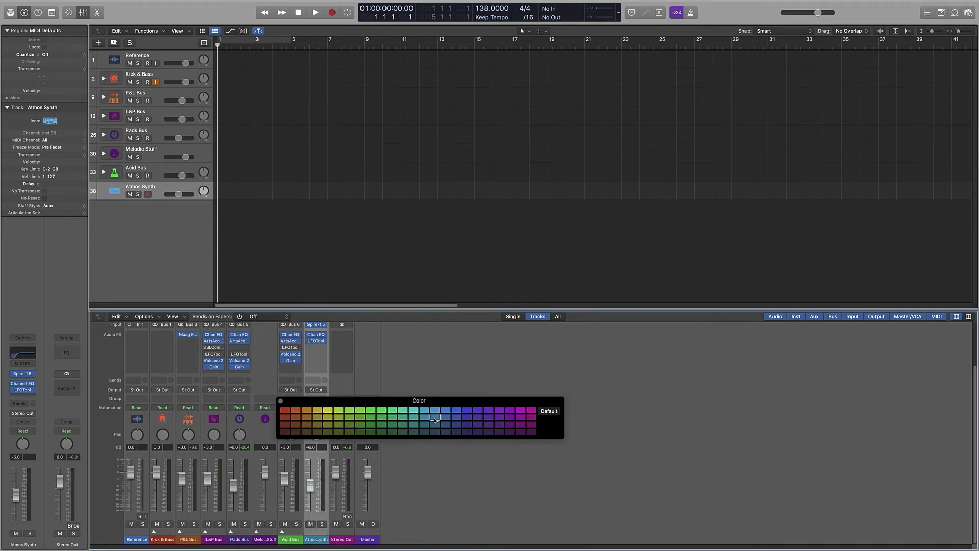
left_click(458, 501)
Color the Reference channel strip olive green and give its track the beamed music notes icon from the Other category.
left_click(132, 541)
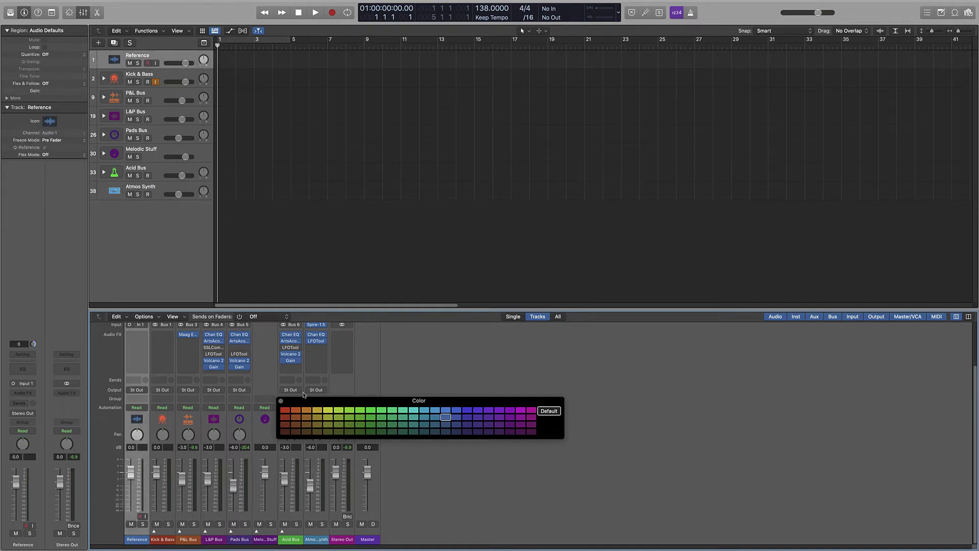
left_click(338, 424)
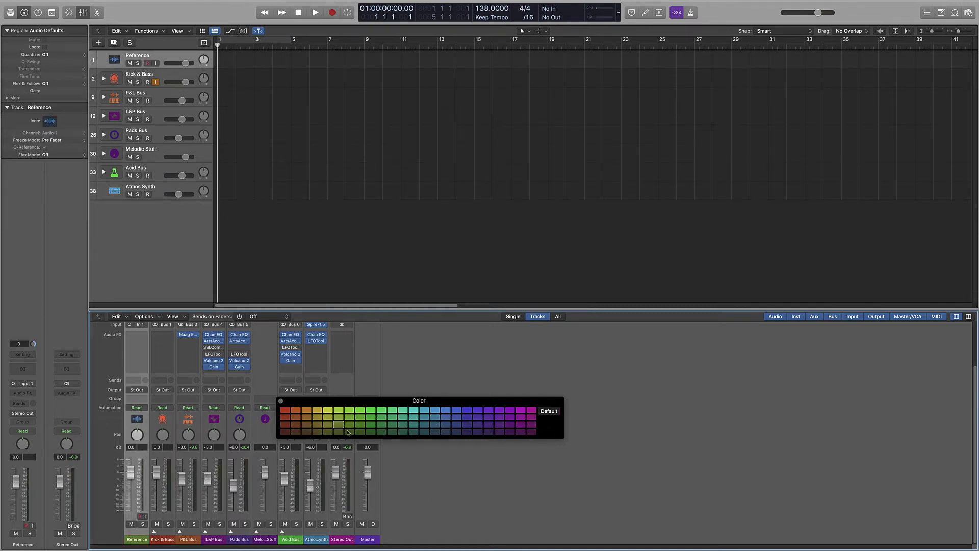
left_click(497, 509)
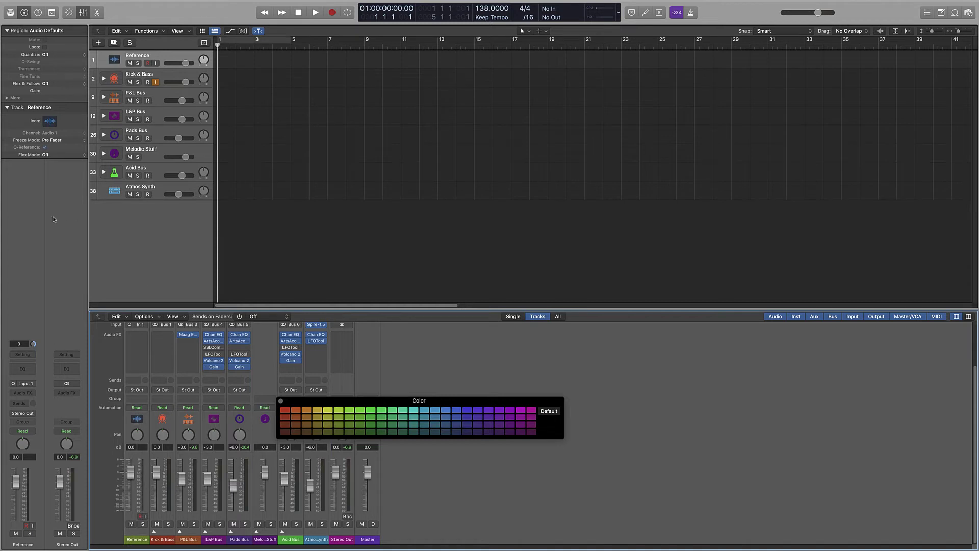
left_click(115, 60)
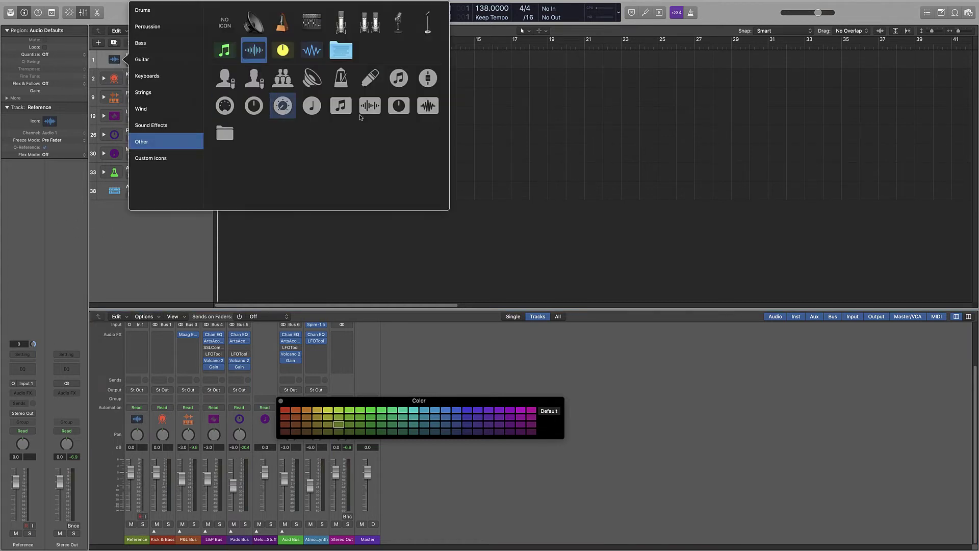
left_click(334, 112)
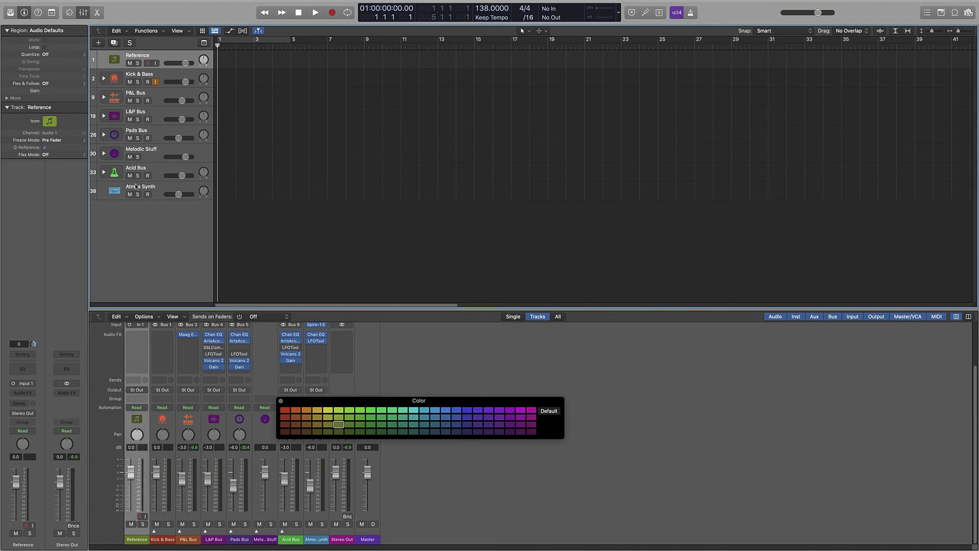
Recolor the Atmos Synth track a muted indigo.
left_click(135, 187)
left_click(114, 191)
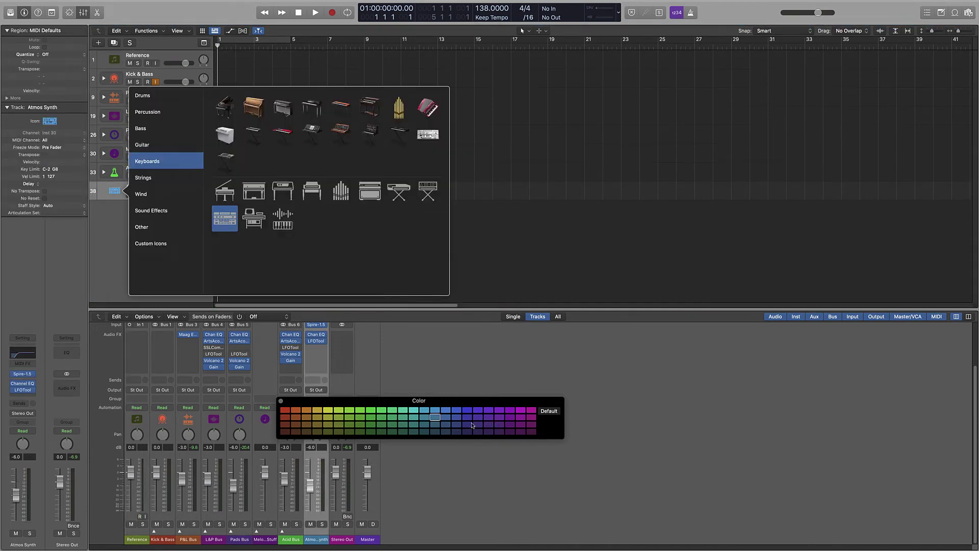
left_click(403, 494)
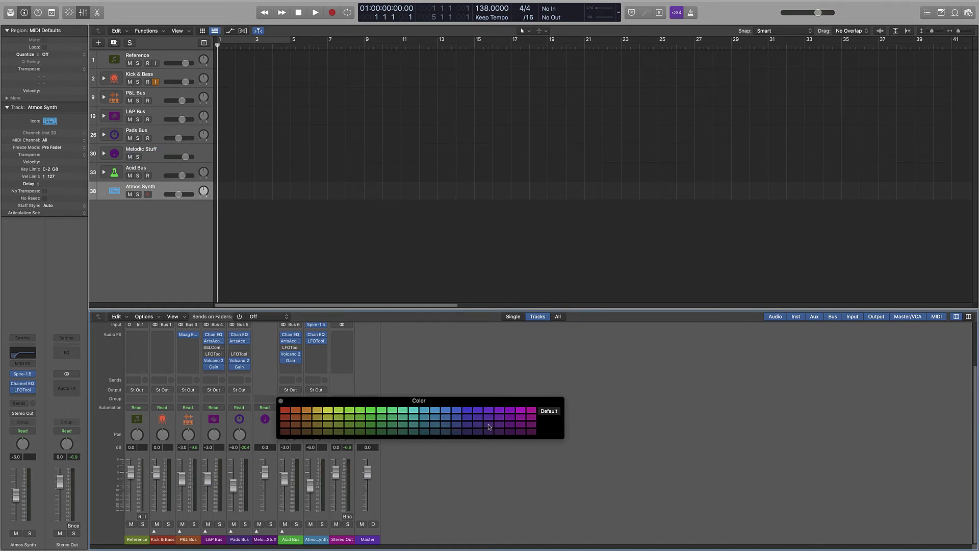
left_click(114, 195)
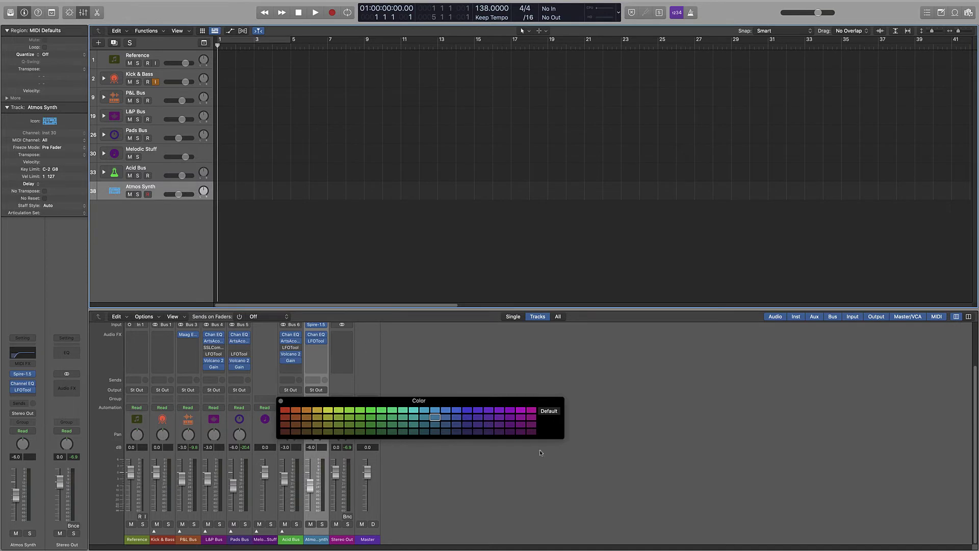
left_click(470, 425)
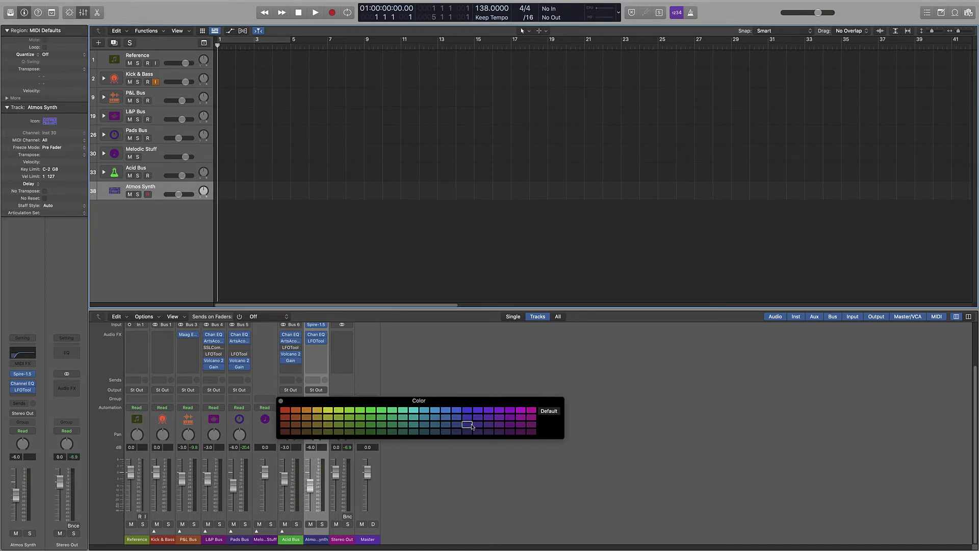
left_click(508, 507)
Replace the Atmos Synth track's Spire instrument with the stereo version of Spectrasonics Omnisphere.
left_click(131, 192)
left_click(32, 374)
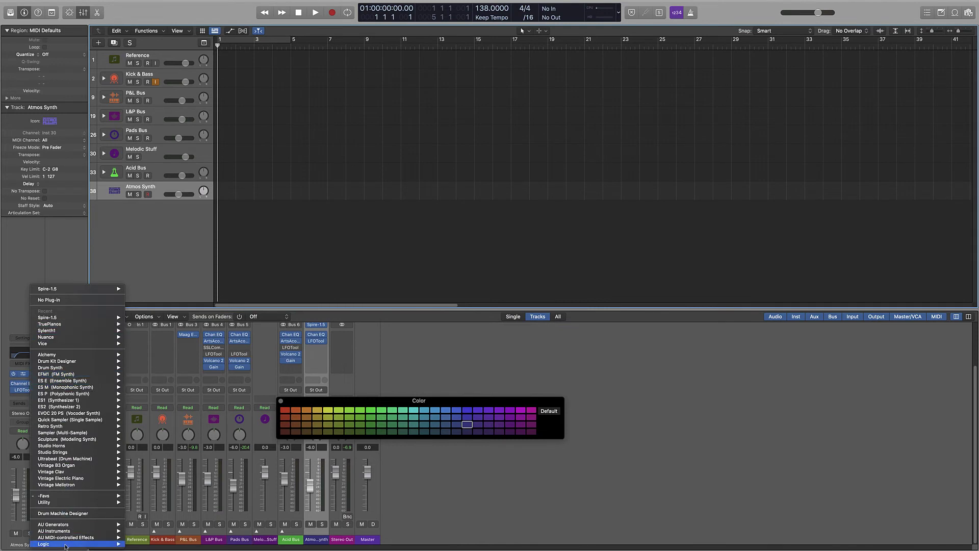
mouse_move(68, 535)
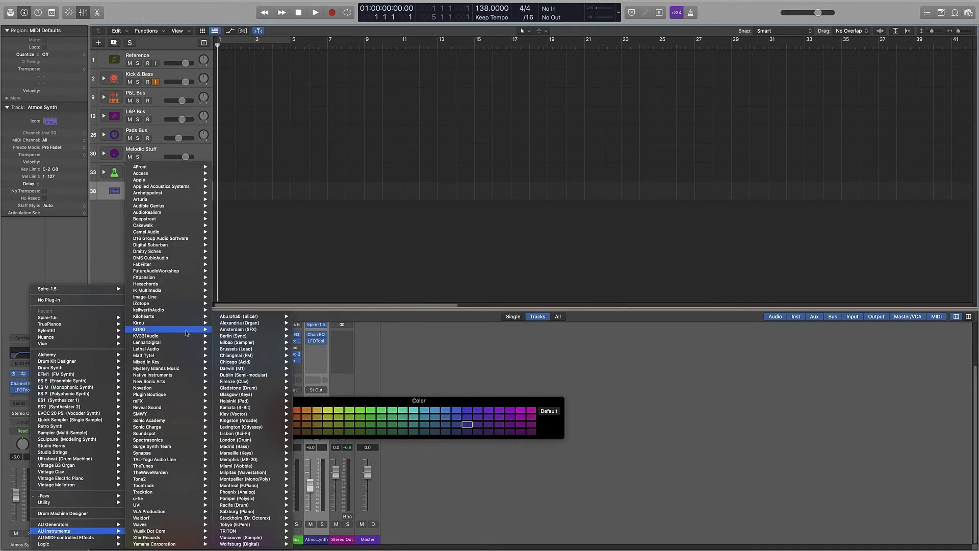
mouse_move(184, 257)
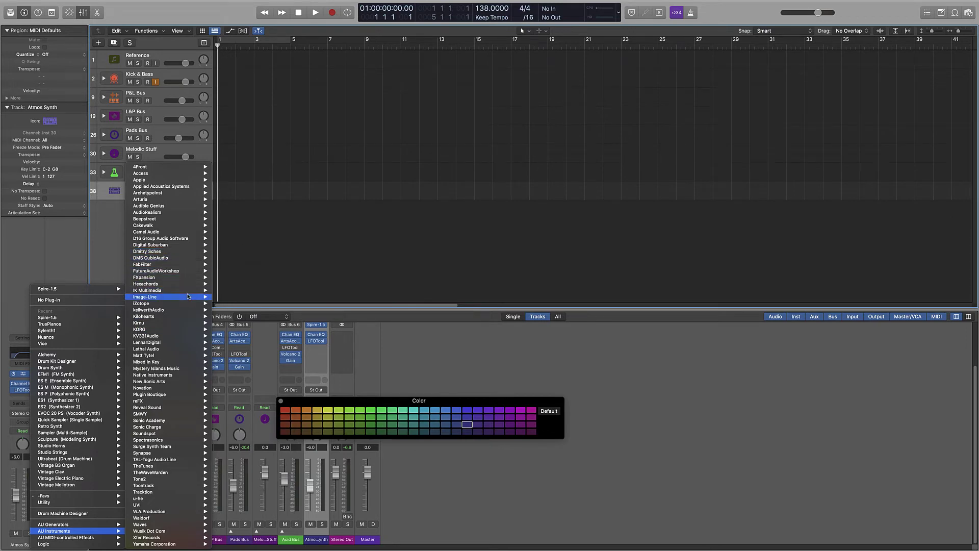
mouse_move(188, 441)
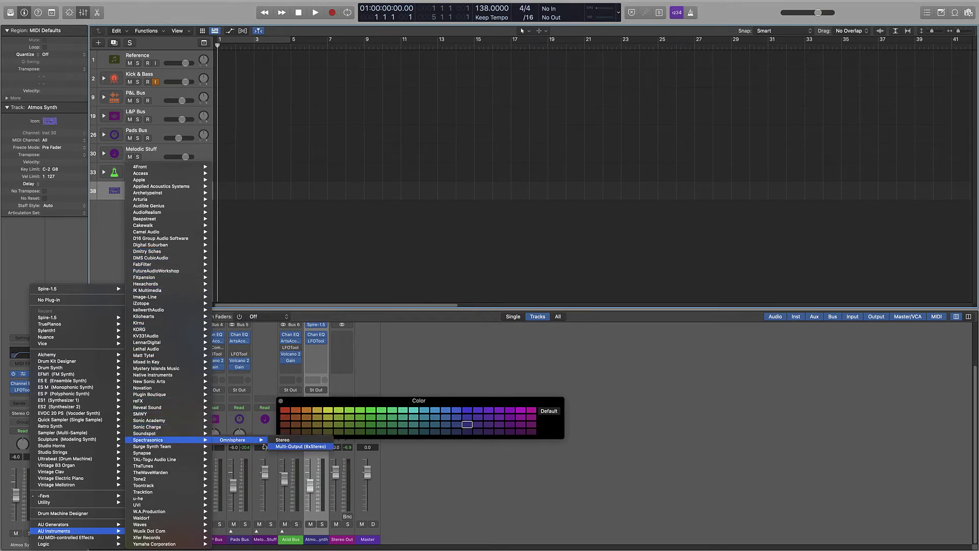
mouse_move(236, 440)
left_click(290, 441)
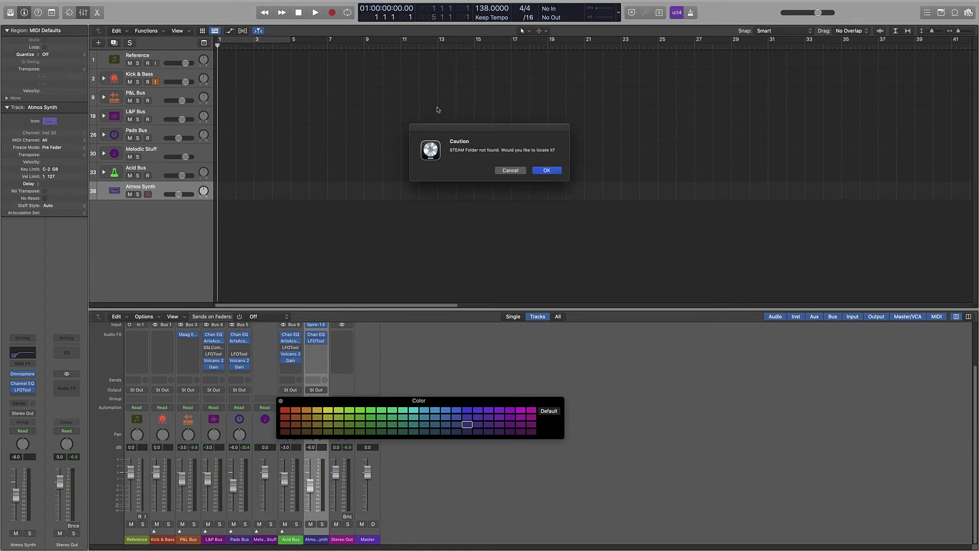
Acknowledge Omnisphere's STEAM folder alerts and close both the plug-in window and the color palette.
left_click(546, 170)
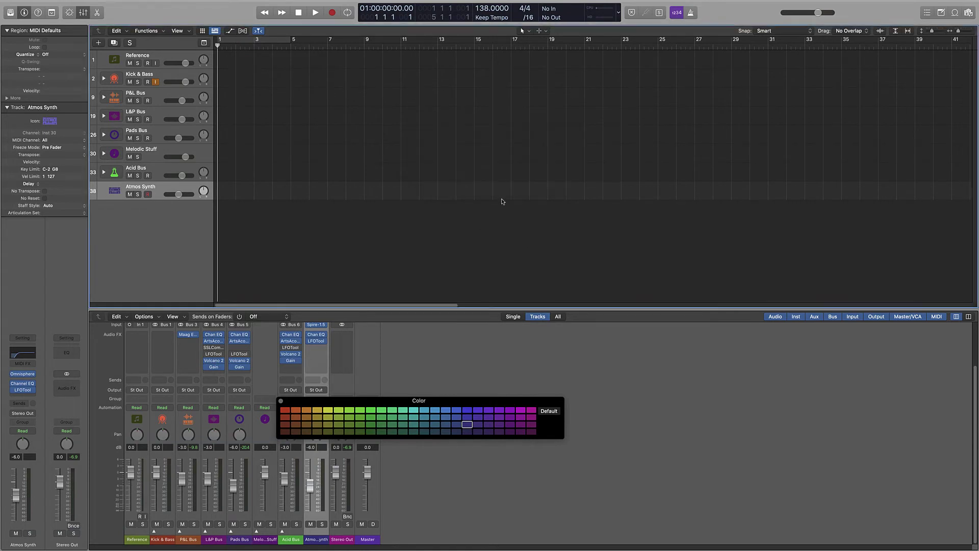
left_click(543, 171)
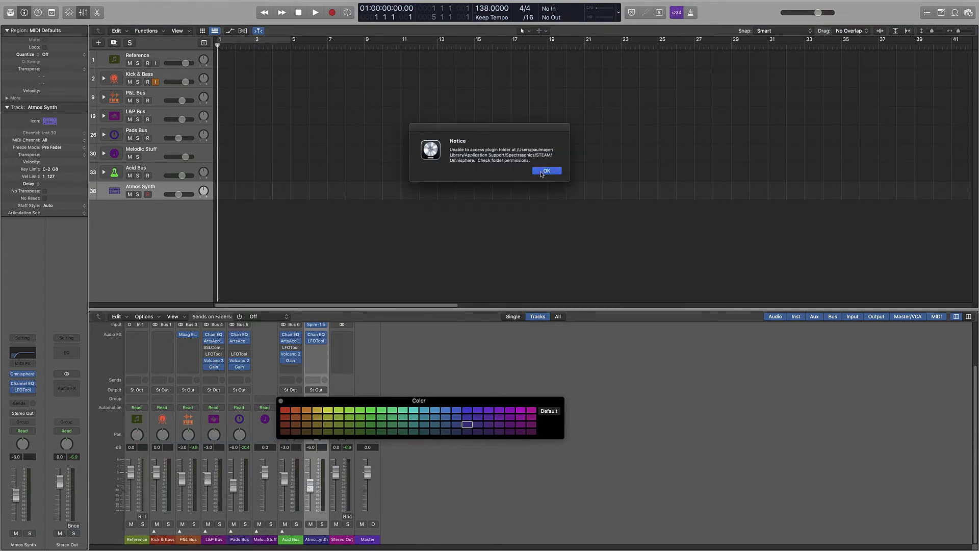
left_click(550, 173)
left_click(549, 172)
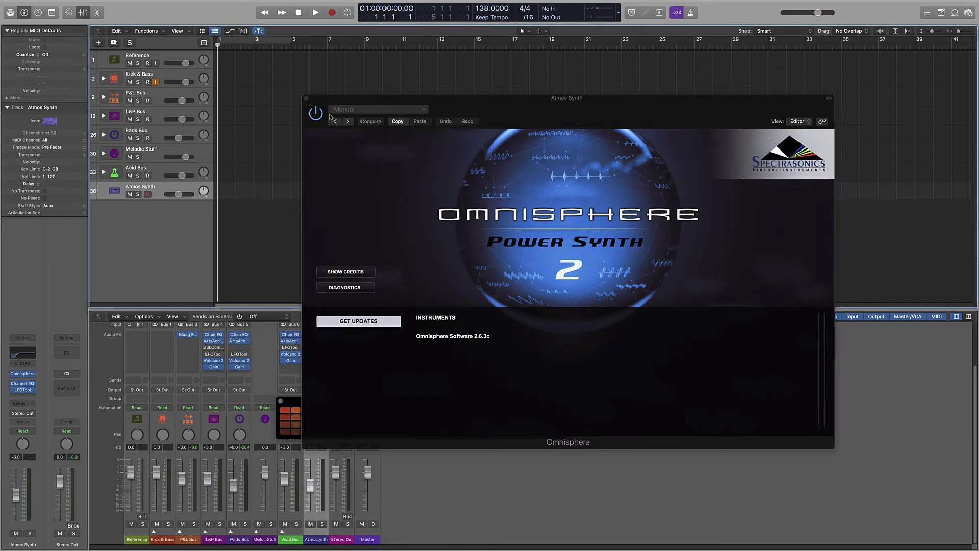
left_click(307, 99)
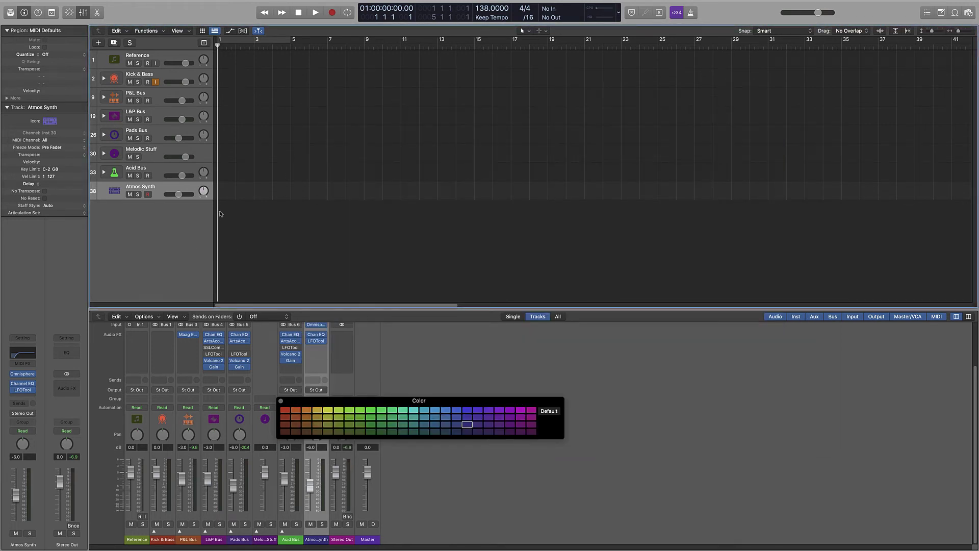
left_click(281, 401)
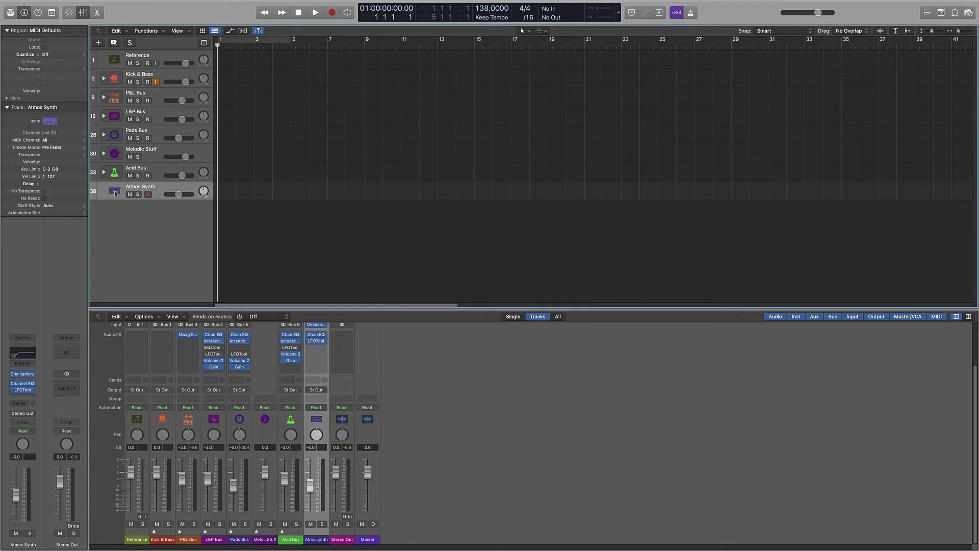
Add a new audio track below Atmos Synth and name it Atmos 1.
right_click(116, 209)
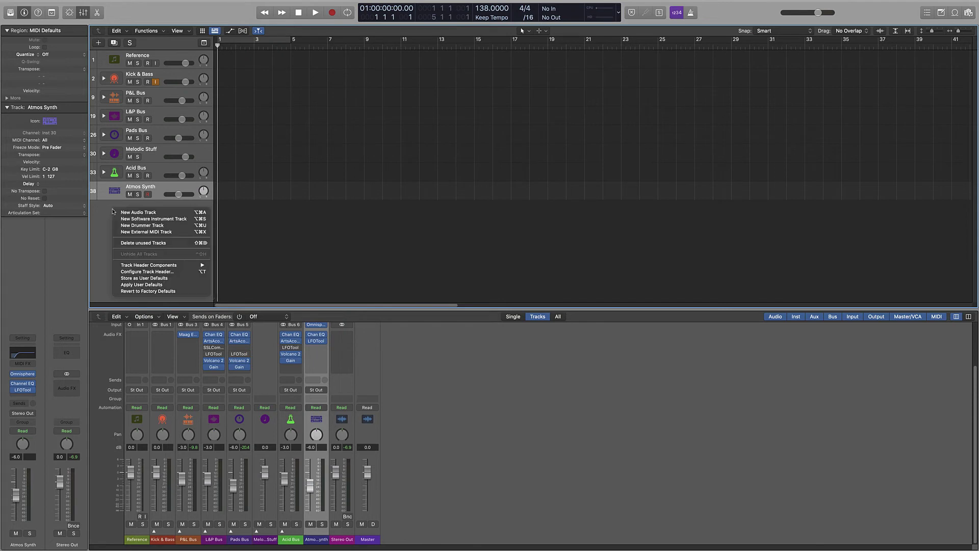
left_click(128, 212)
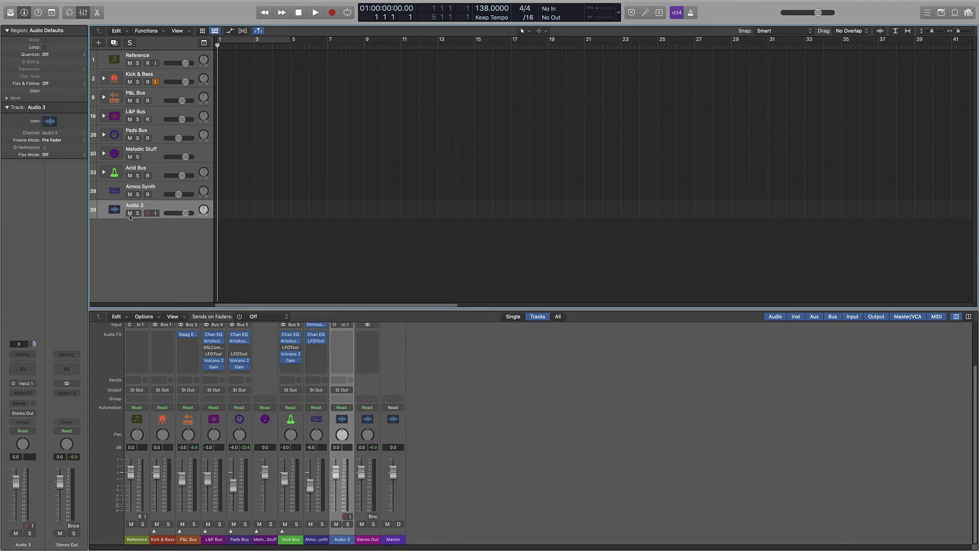
double_click(133, 205)
type("Atmos 1")
key("Return")
Assign the jack plug icon to the Atmos 1 track.
right_click(115, 209)
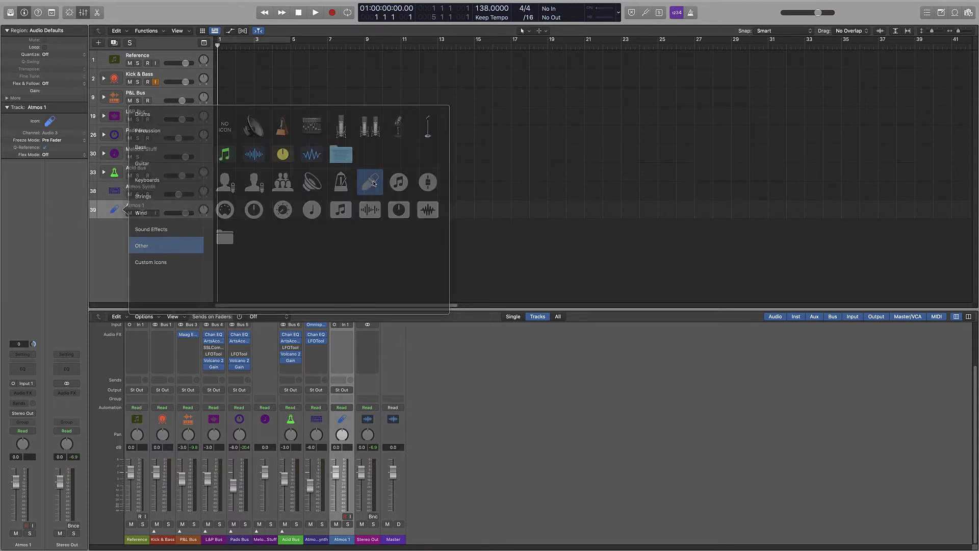
left_click(374, 183)
right_click(114, 209)
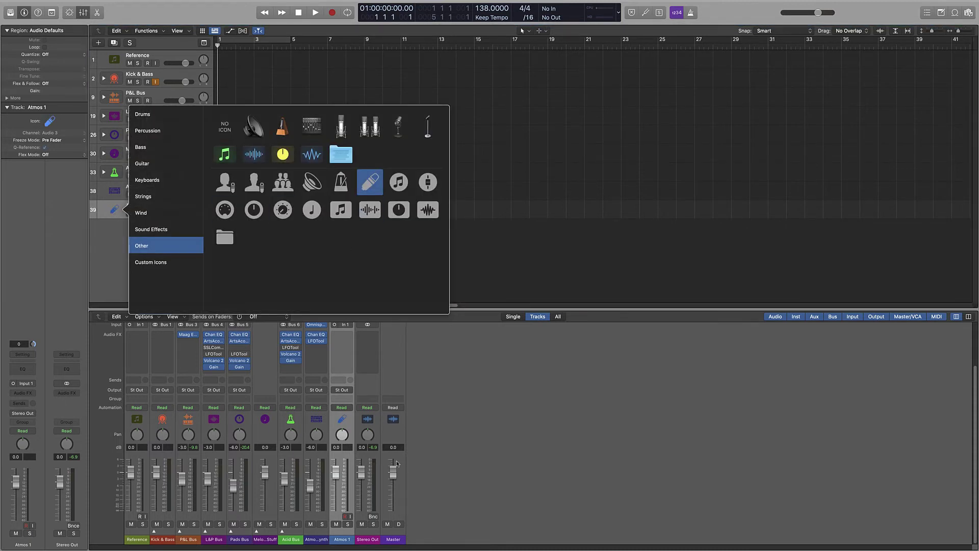
Recolor the Atmos 1 channel strip the same muted indigo as Atmos Synth.
right_click(351, 517)
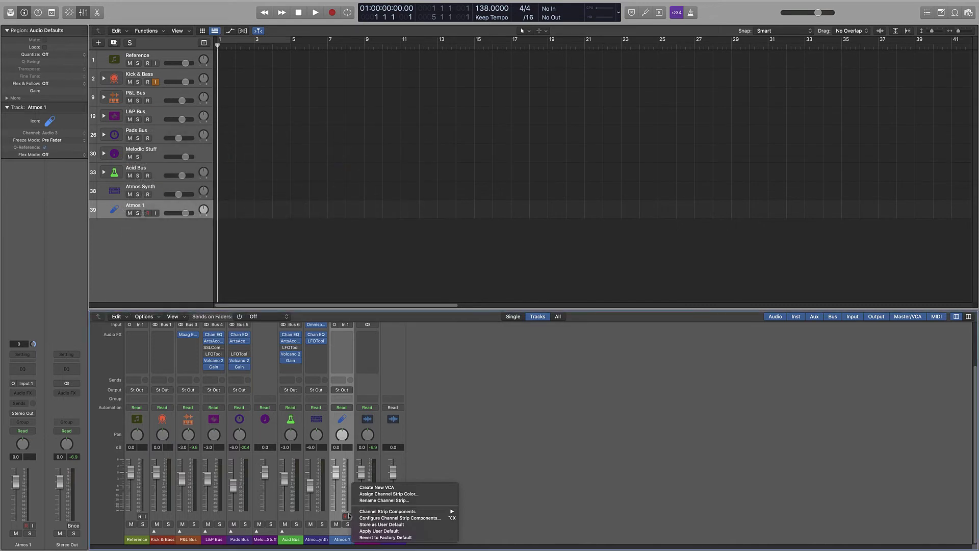
left_click(366, 493)
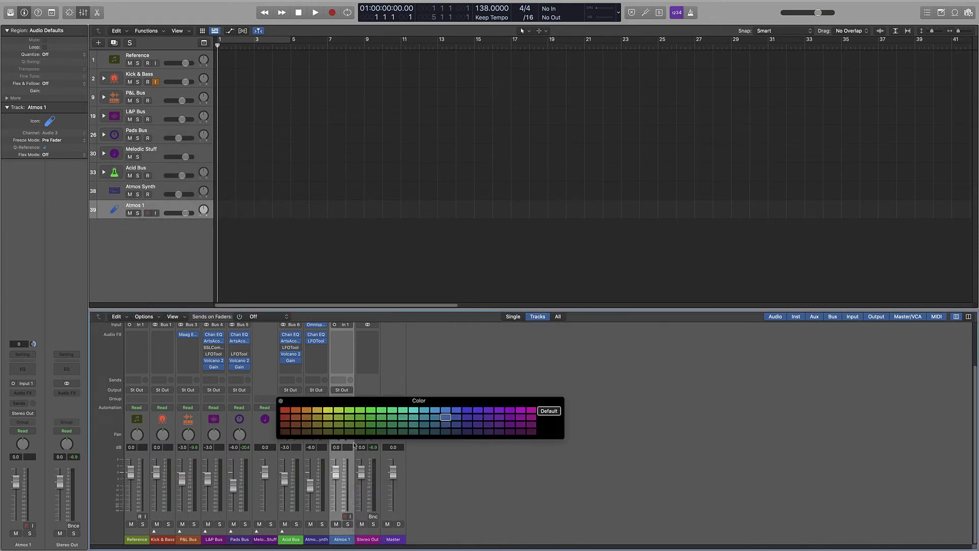
left_click(478, 424)
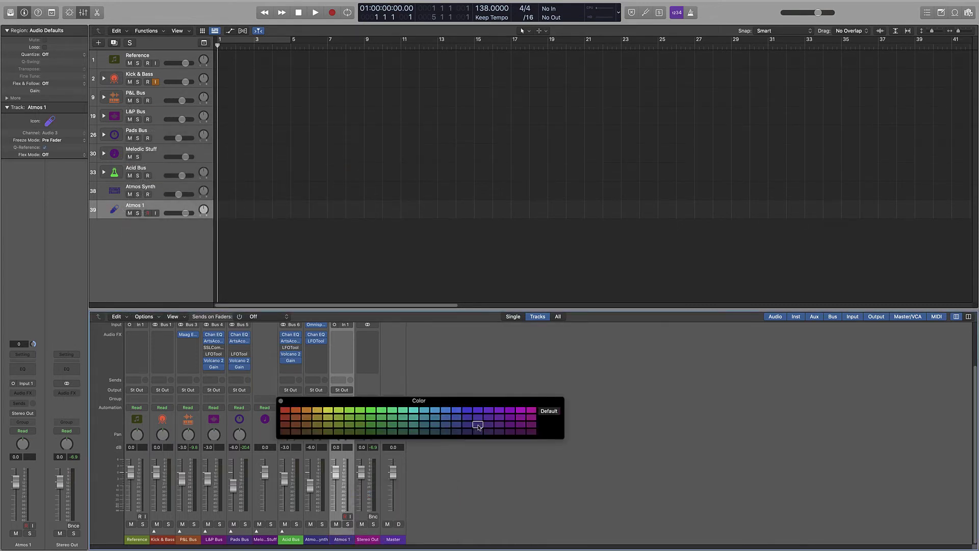
left_click(468, 425)
left_click(502, 528)
Move Atmos 1 above Atmos Synth and copy the Channel EQ and LFOTool inserts onto its channel strip.
left_click_drag(115, 209, 122, 190)
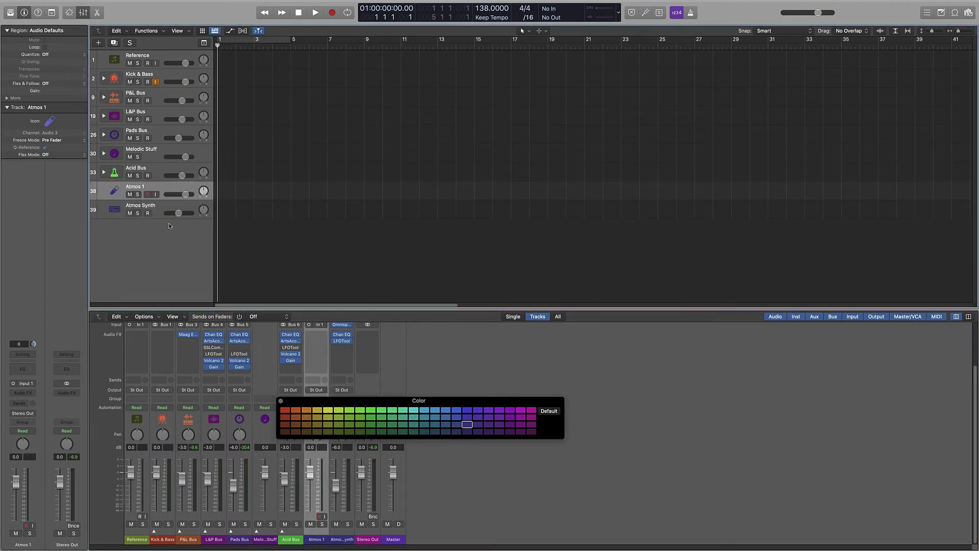
left_click(280, 401)
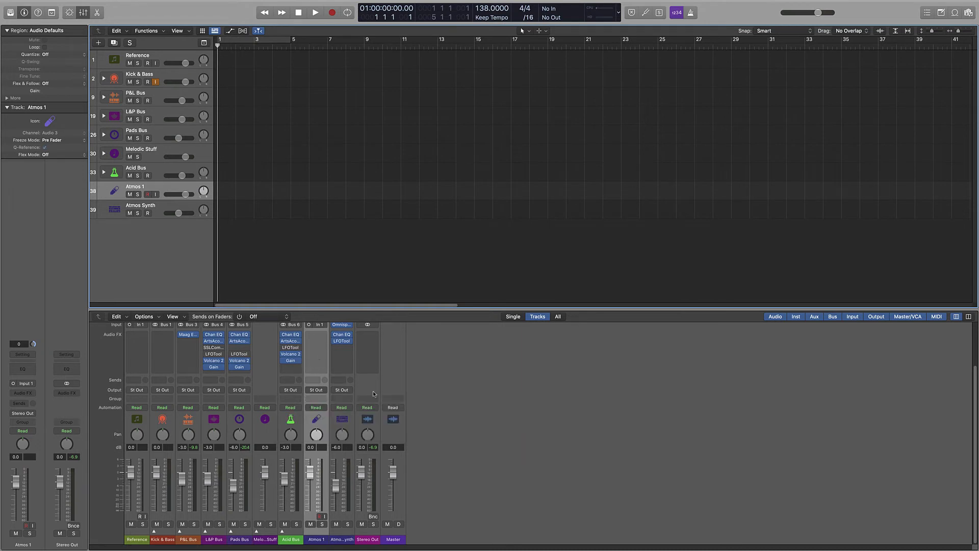
scroll(373, 391, "up", 3)
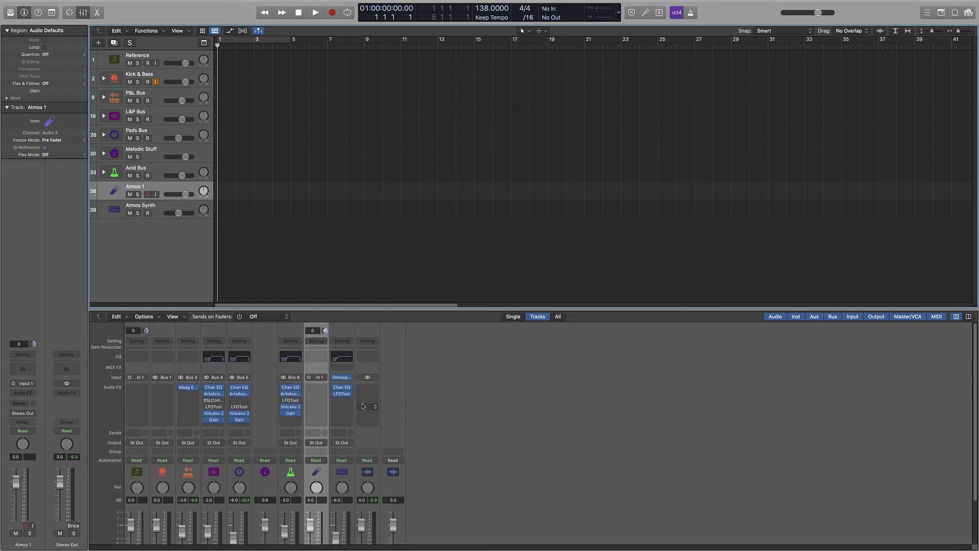
left_click_drag(289, 387, 317, 395)
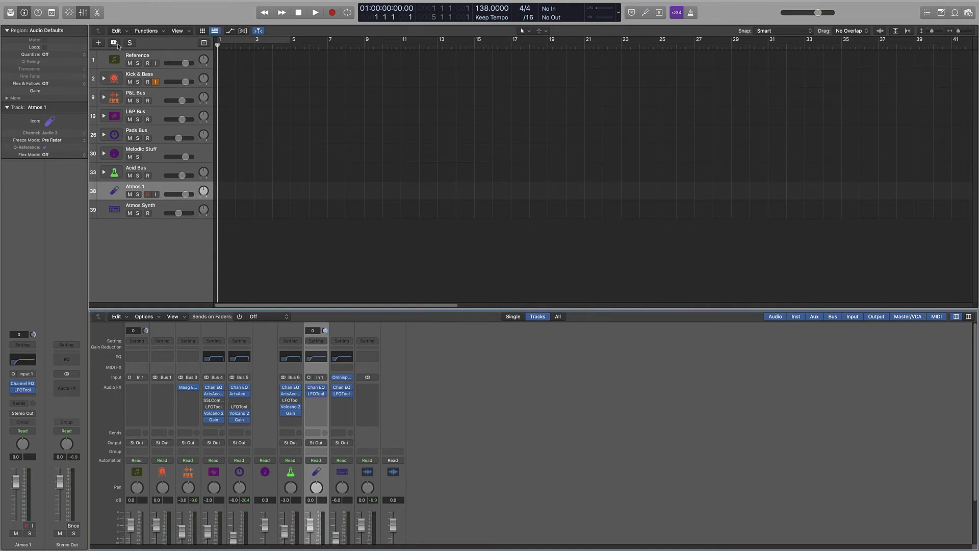
Duplicate the Atmos 1 track four times with its settings.
key("super+d")
key("super+d")
key("super+d")
key("super+d")
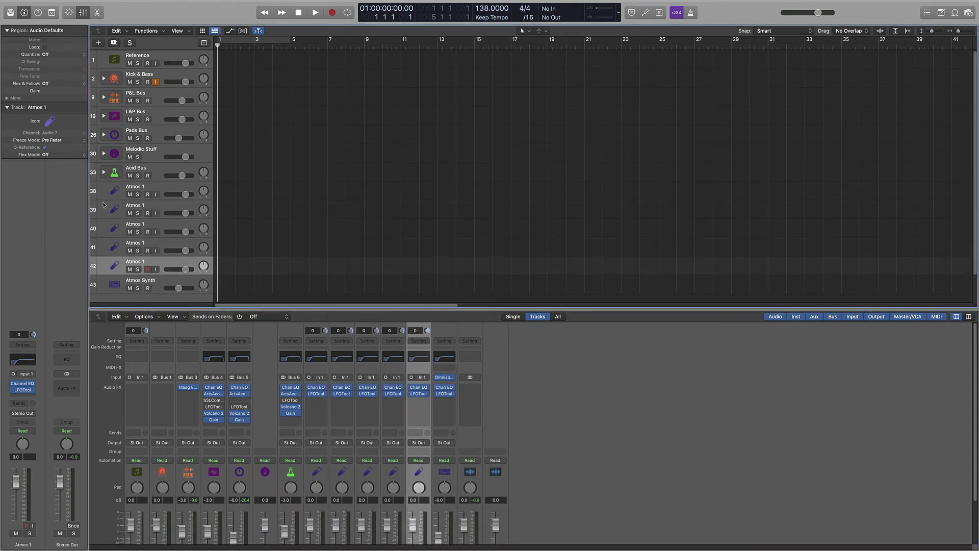
Rename the first two duplicated tracks as Atmos 2 and Atmos 3.
left_click(104, 204)
double_click(135, 205)
key("Return")
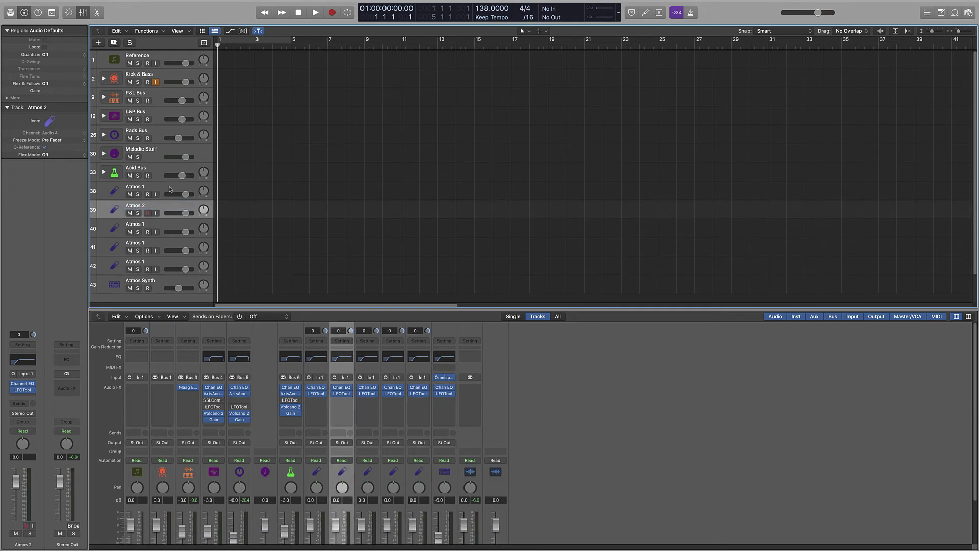
left_click(149, 231)
double_click(134, 224)
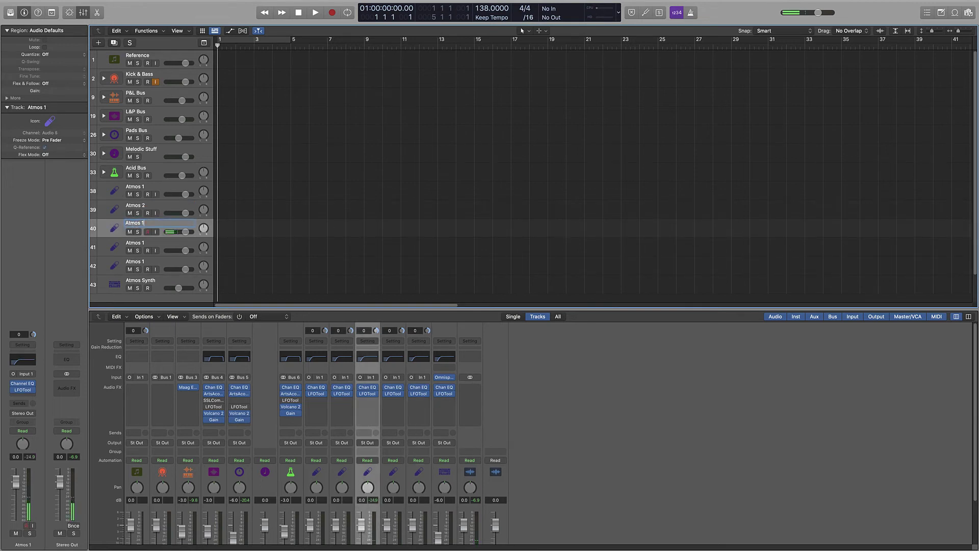
key("Return")
Rename the remaining two duplicated tracks as Atmos 4 and Atmos 5, leaving Atmos 3 unsoloed.
left_click(137, 231)
double_click(140, 244)
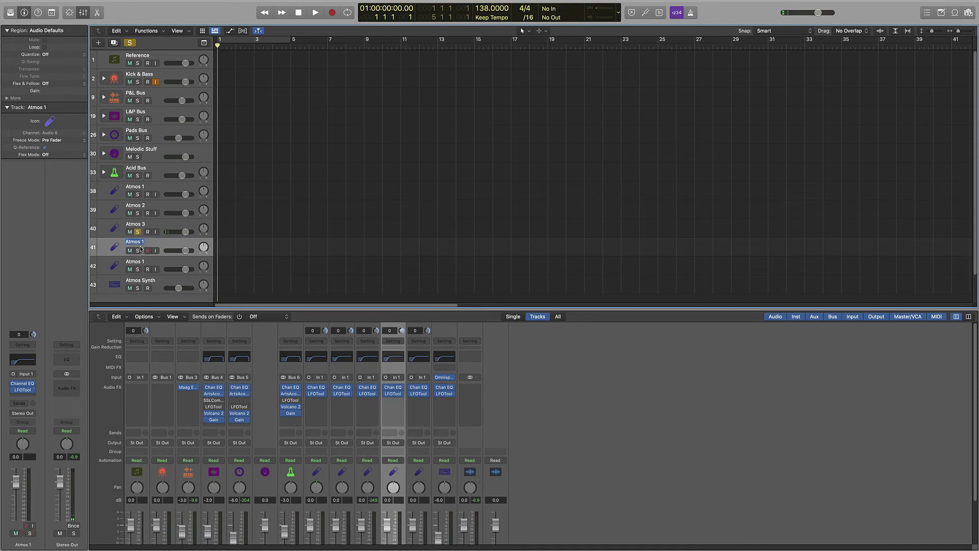
left_click(137, 233)
double_click(137, 243)
key("Right")
key("BackSpace")
type("4")
key("Return")
double_click(132, 262)
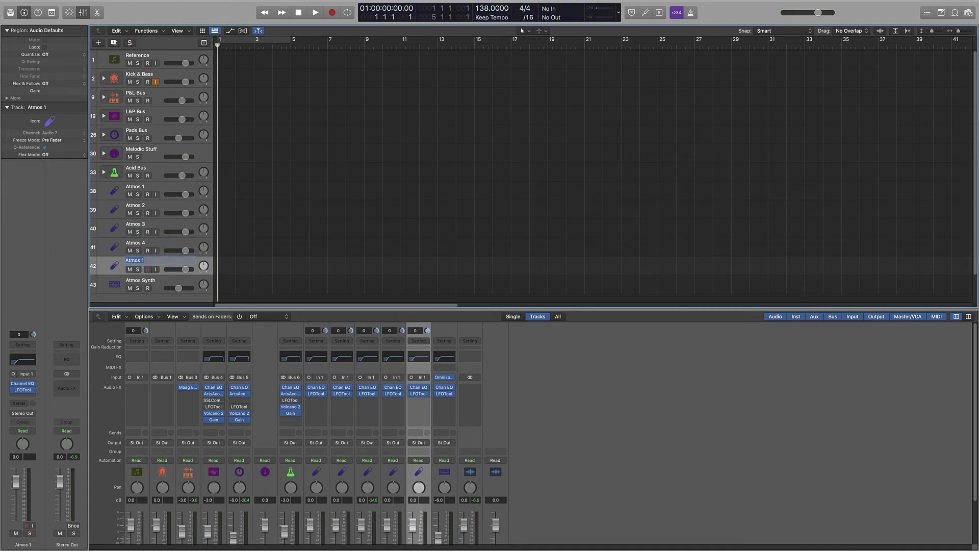
type("5")
key("Return")
left_click(123, 278)
left_click(114, 196, "shift")
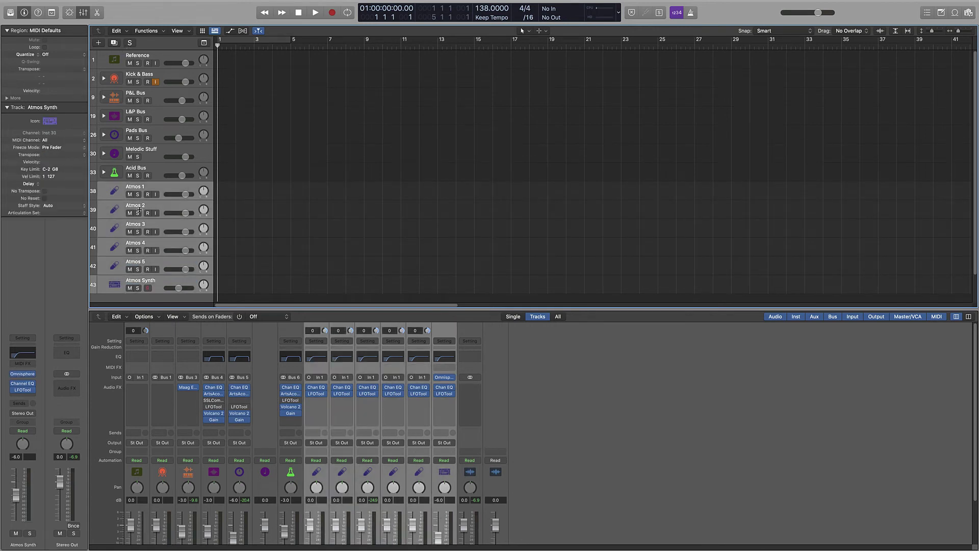
right_click(111, 212)
left_click(104, 171)
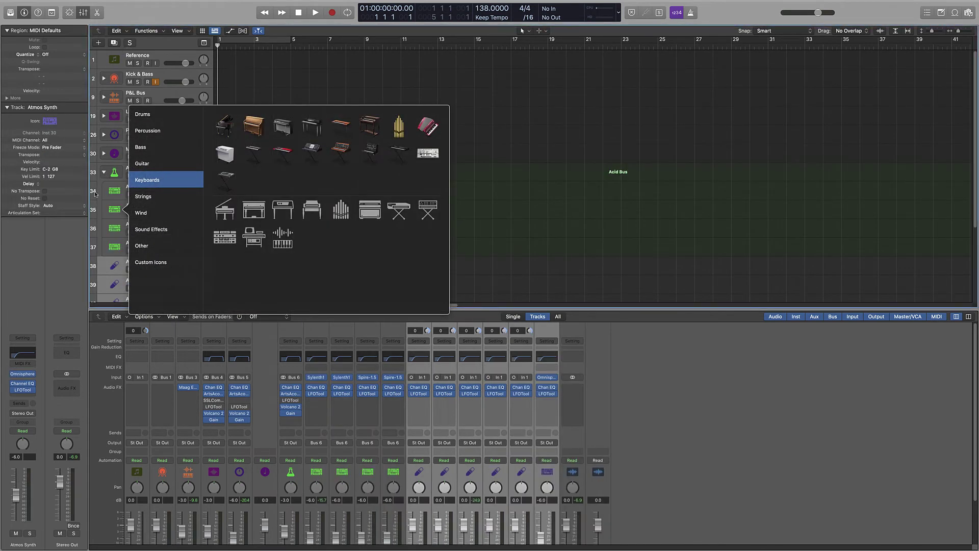
left_click(103, 172)
left_click(118, 193)
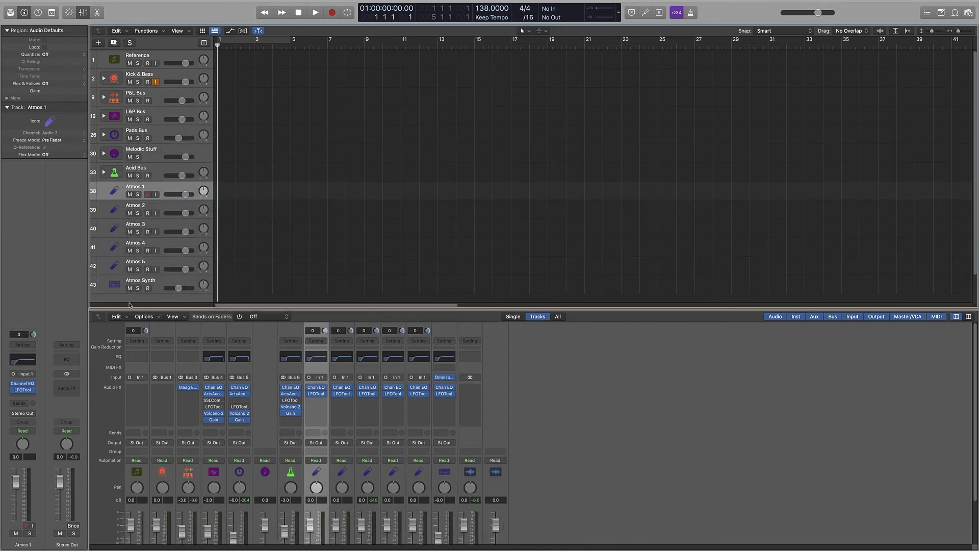
left_click(122, 291, "shift")
right_click(120, 287)
Group the Atmos 1 to Atmos 5 and Atmos Synth tracks into a summing stack named Atmos Bus.
left_click(119, 288)
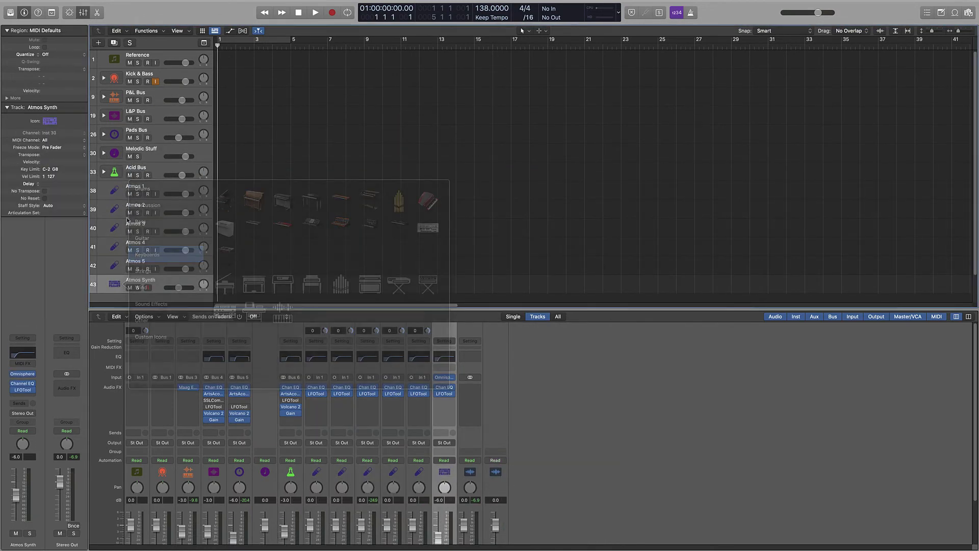
left_click(152, 189, "shift")
right_click(152, 189)
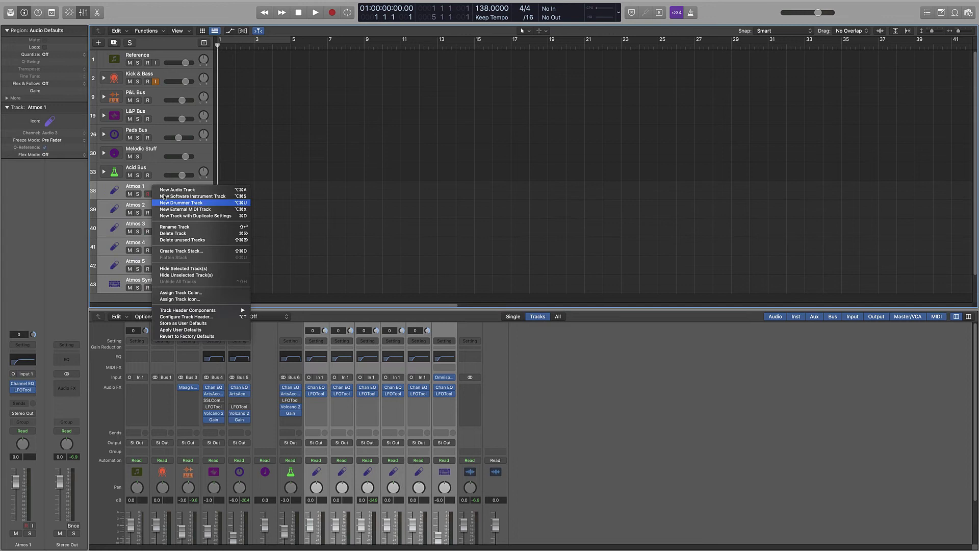
left_click(191, 251)
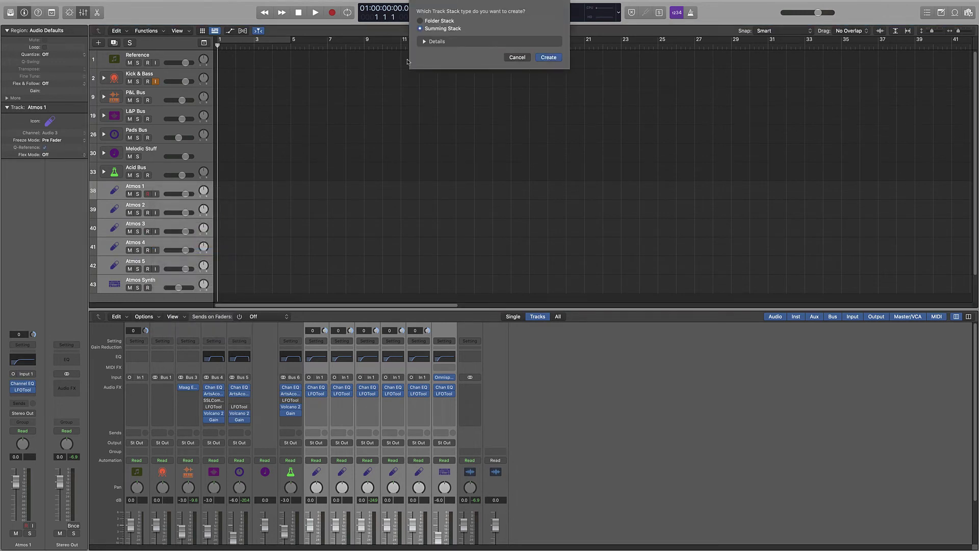
key("Return")
double_click(145, 187)
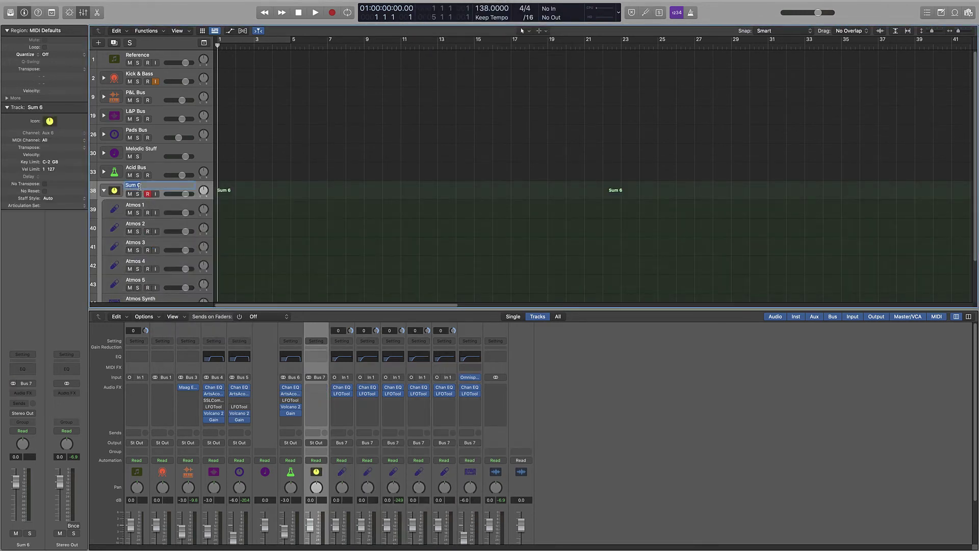
type("Atmos Bus")
key("Return")
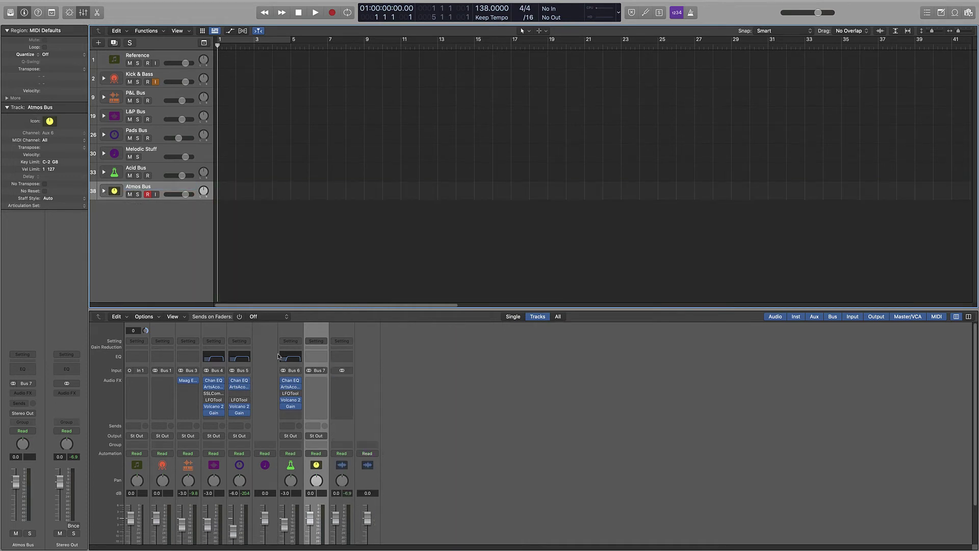
Copy the Channel EQ, ArtsAcoustic, LFOTool, Volcano 2 and Gain inserts from Acid Bus onto the Atmos Bus channel strip.
scroll(368, 388, "down", 3)
scroll(374, 385, "up", 3)
mouse_move(291, 381)
left_click_drag(291, 381, 316, 393)
left_click(297, 406)
left_click(274, 406)
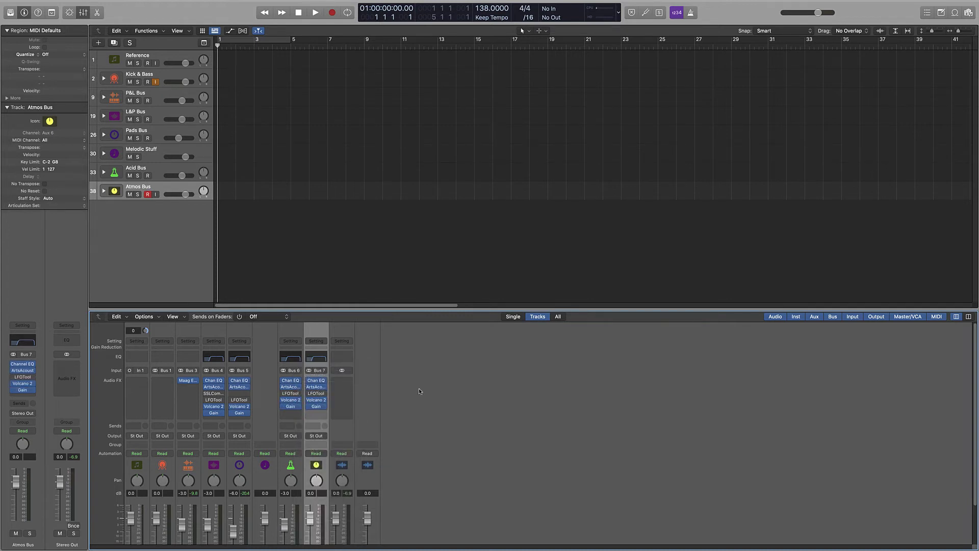
scroll(416, 391, "down", 4)
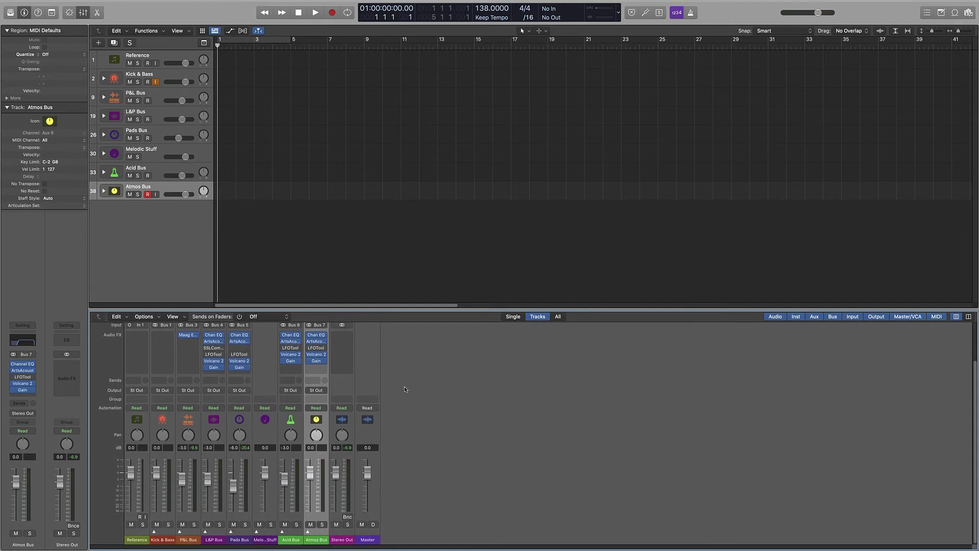
scroll(405, 384, "up", 3)
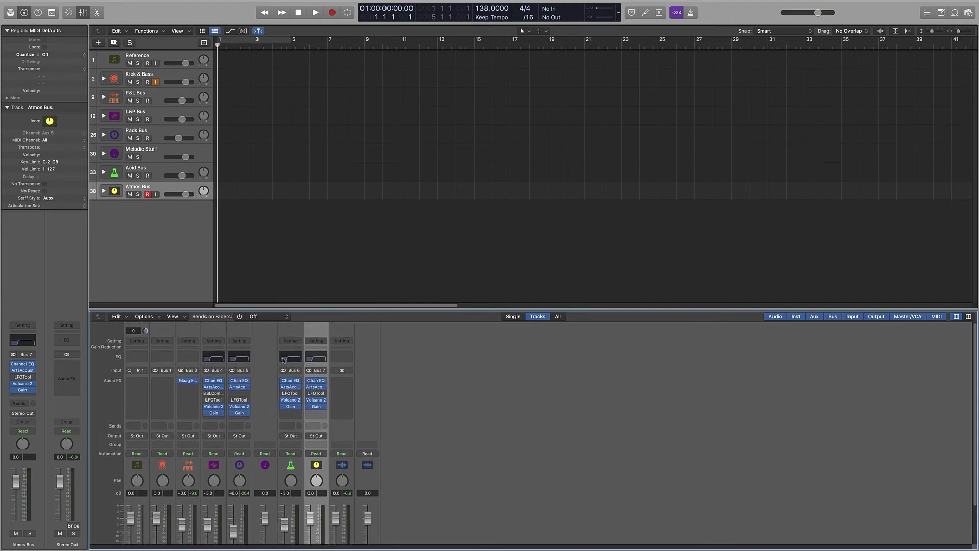
Expand the Atmos Bus stack in the mixer and set the bus volume to -3.0 dB.
scroll(316, 408, "down", 3)
left_click(308, 531)
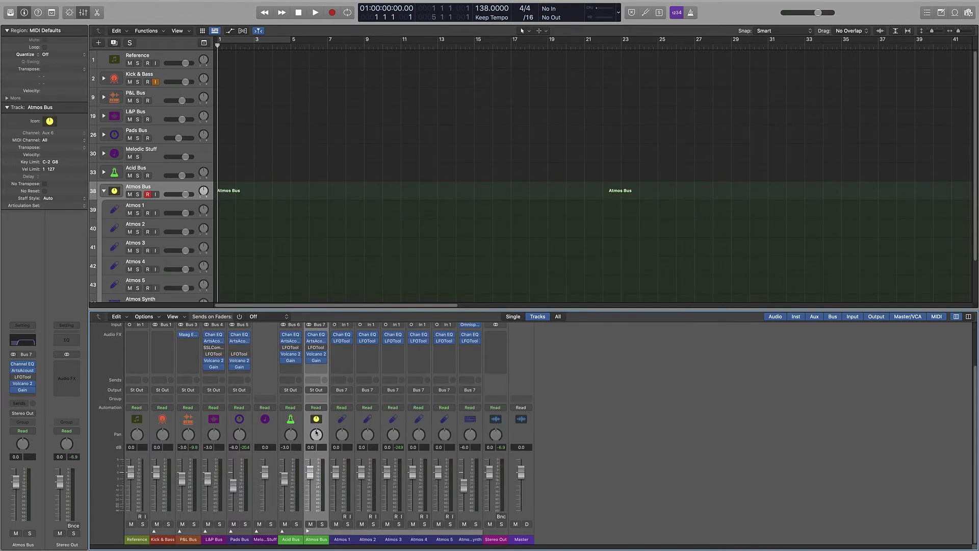
double_click(311, 448)
type("-2")
key("Return")
Set the volume of Atmos 1 to Atmos 5 and Atmos Synth to -12.0 dB each.
left_click(352, 539)
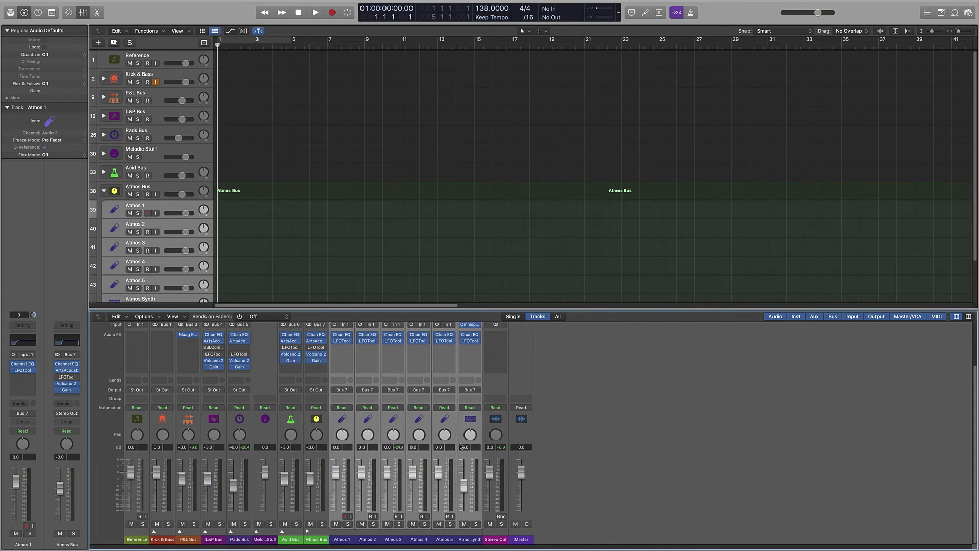
double_click(464, 447)
type("-12")
key("Return")
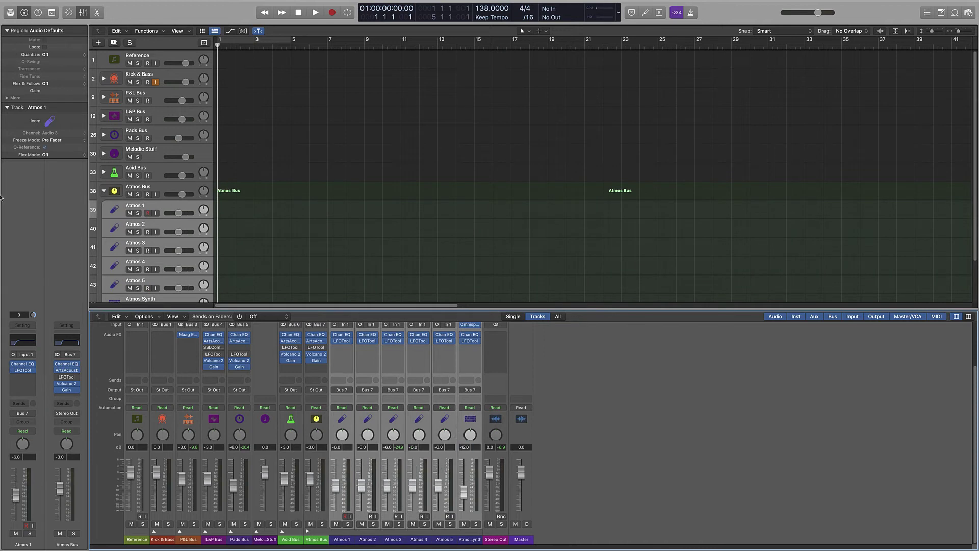
left_click_drag(443, 484, 438, 493)
double_click(463, 447)
type("-")
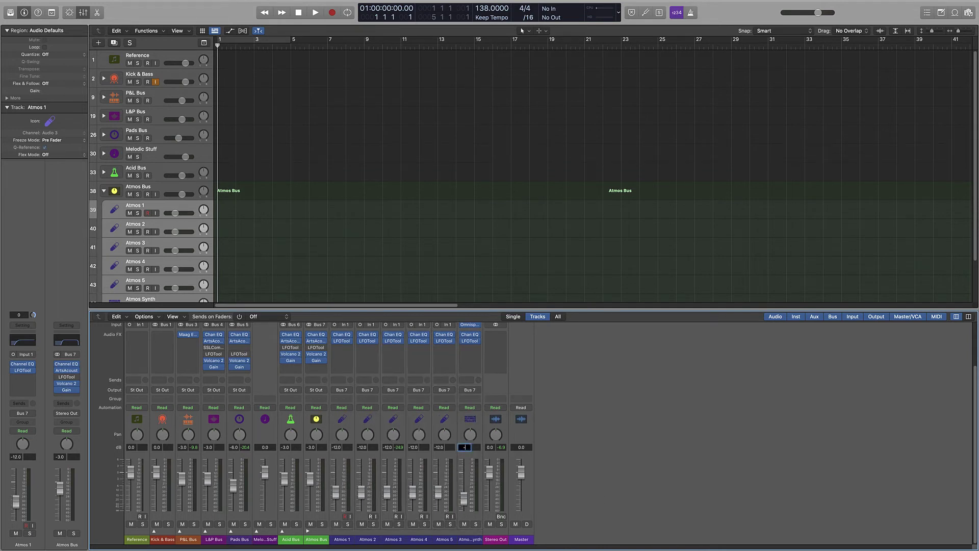
type("12")
key("Return")
Colour the Atmos Bus channel strip dark purple and collapse its track stack.
left_click(317, 536)
right_click(315, 539)
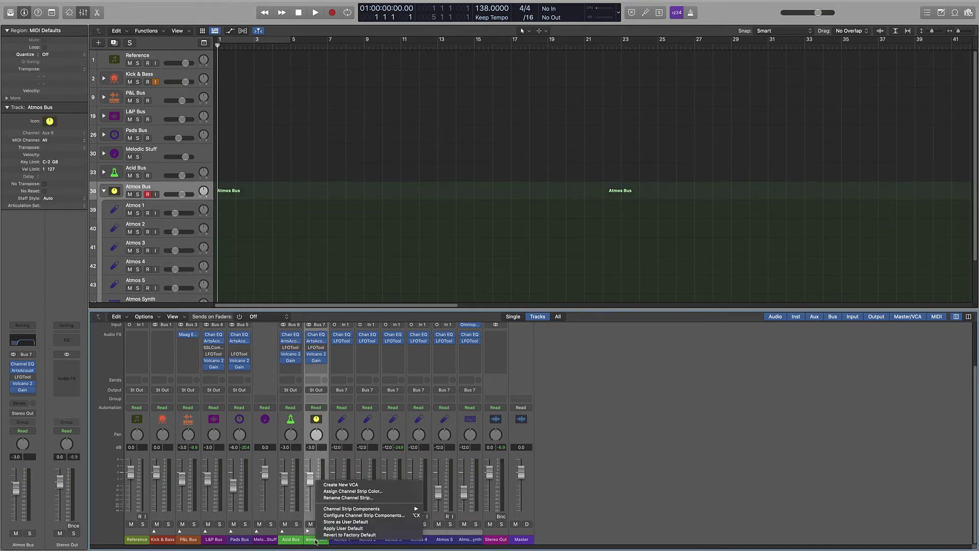
left_click(380, 494)
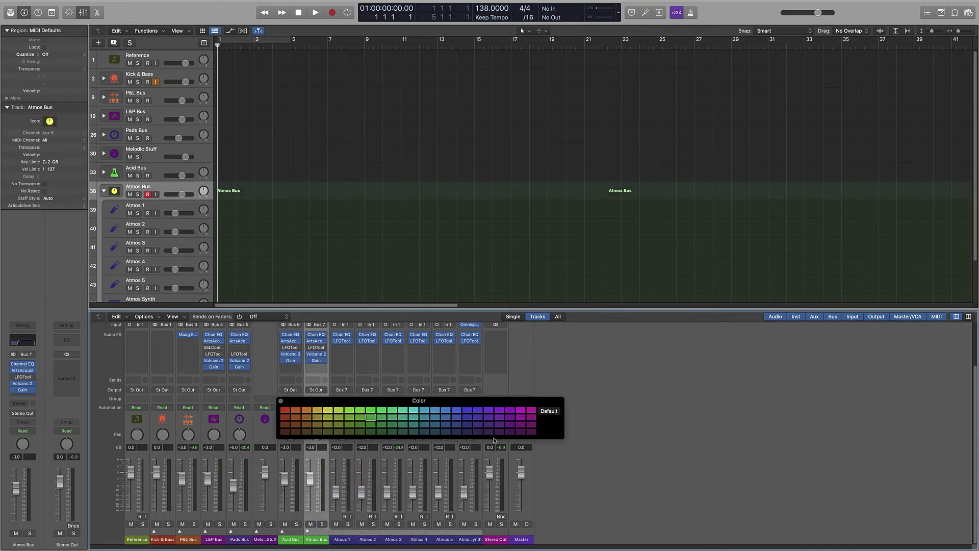
left_click(466, 431)
left_click(488, 431)
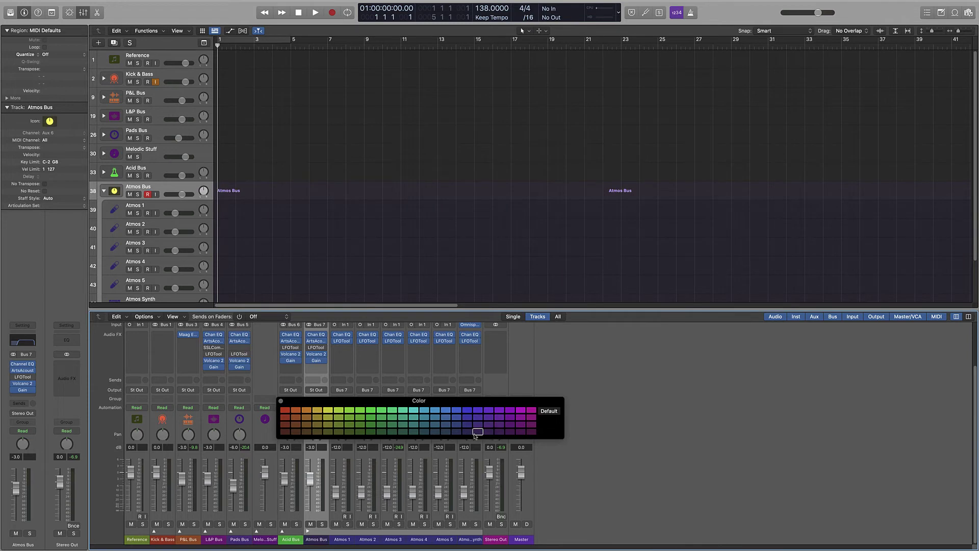
left_click(642, 445)
left_click(281, 401)
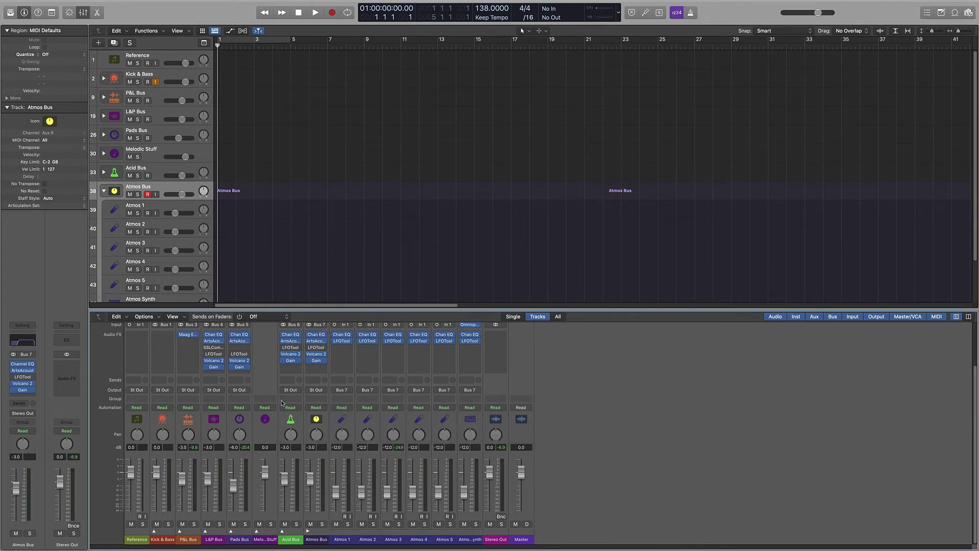
left_click(314, 538)
left_click(293, 538)
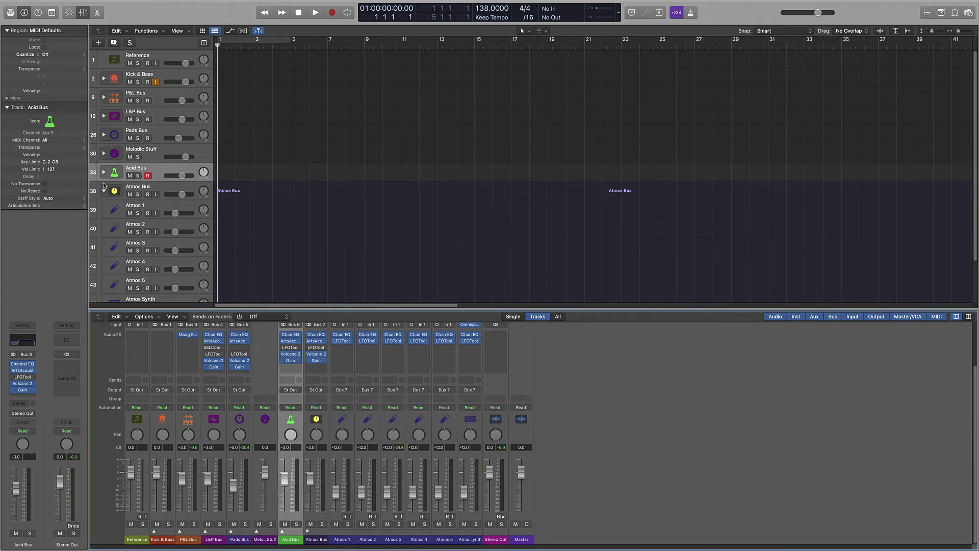
left_click(105, 187)
left_click(104, 189)
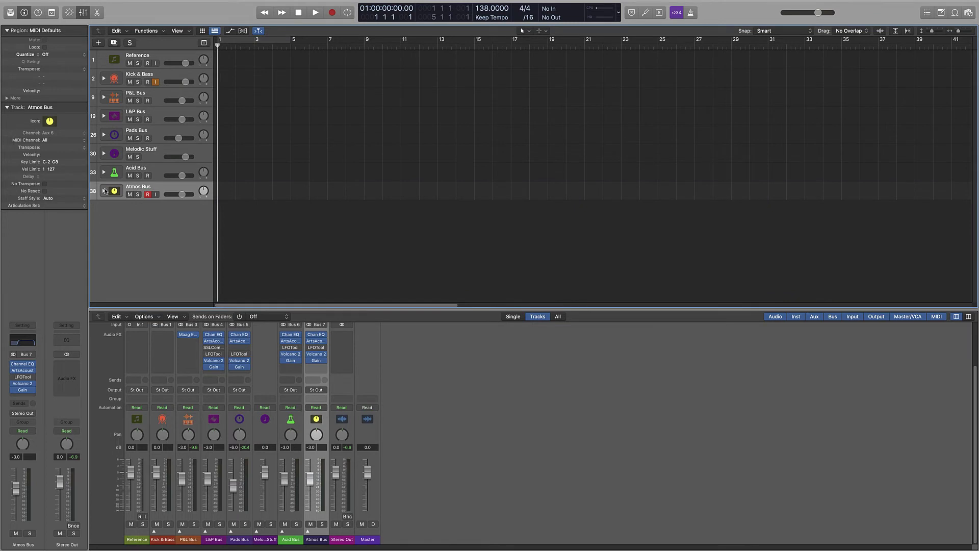
Add a new audio track below Atmos Bus and name it Crash 1.
right_click(129, 216)
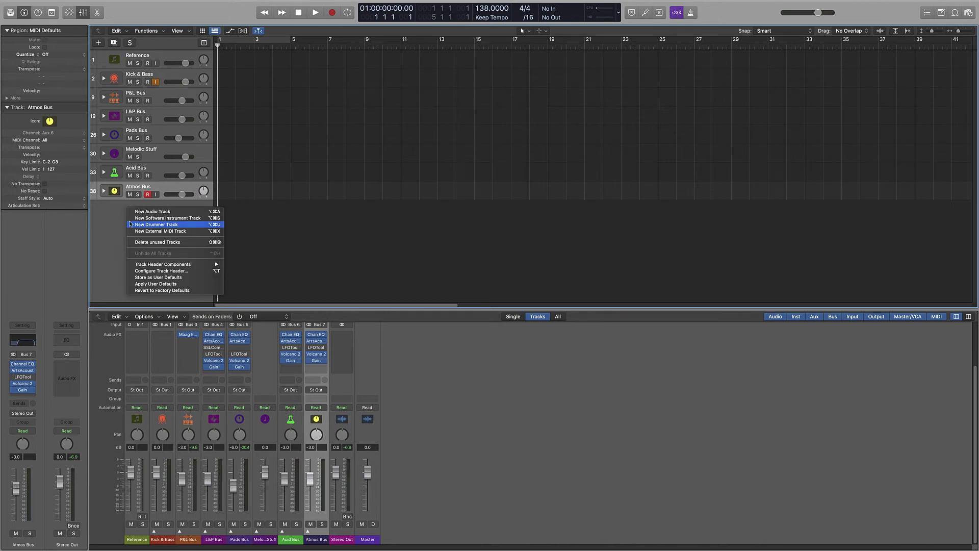
left_click(130, 212)
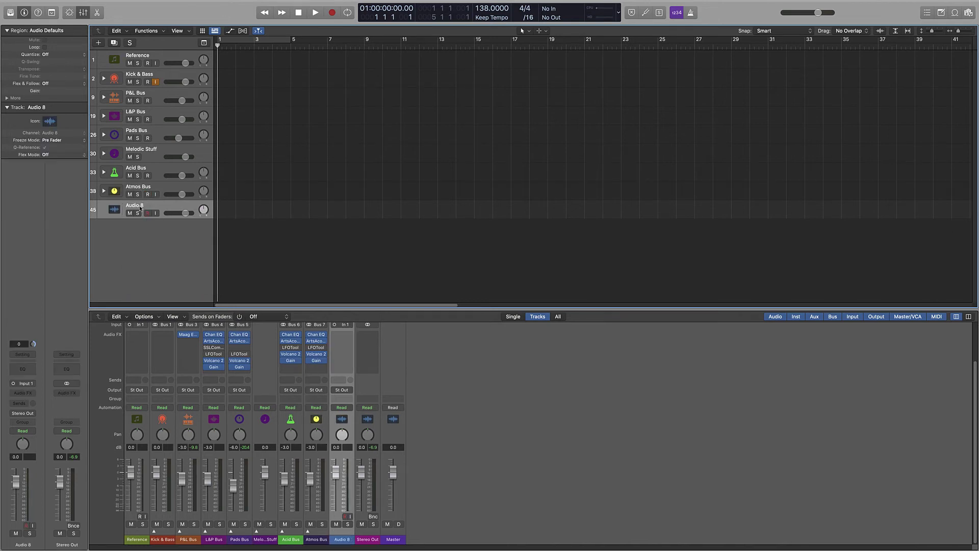
double_click(140, 207)
type("Crash 1")
key("Return")
Give the Crash 1 track the grey cymbal-and-stick icon from the Drums category.
left_click(114, 208)
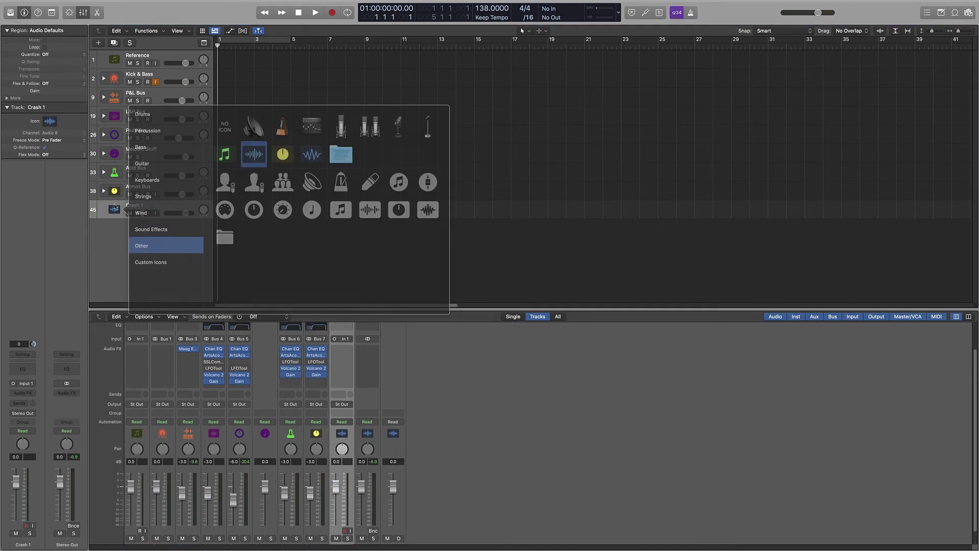
mouse_move(150, 120)
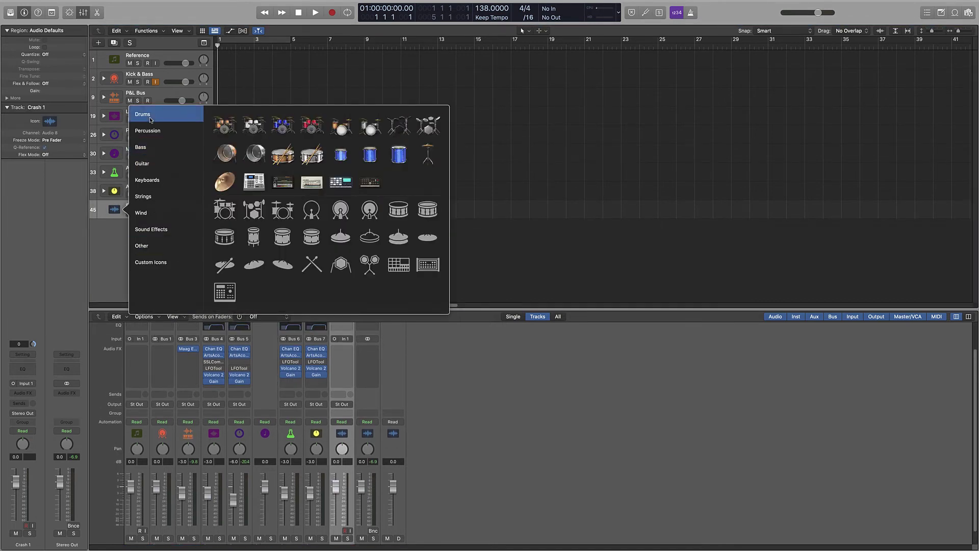
left_click(225, 264)
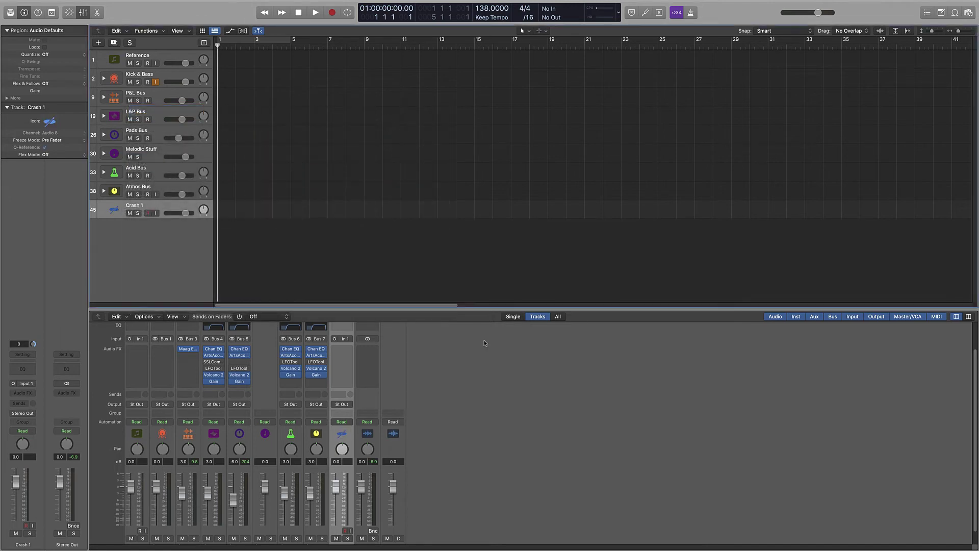
right_click(111, 210)
left_click(225, 264)
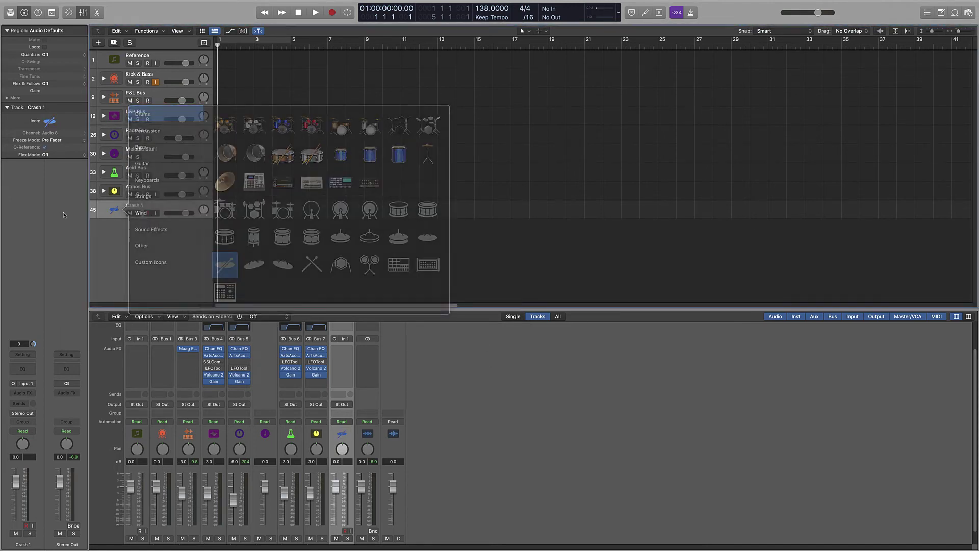
Colour the Crash 1 channel strip bright red.
scroll(511, 418, "down", 3)
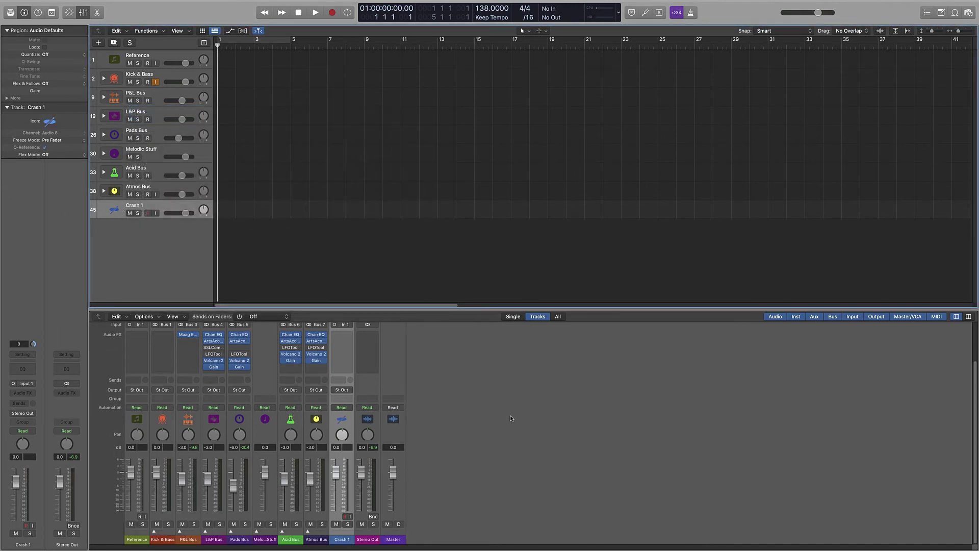
right_click(343, 536)
left_click(395, 488)
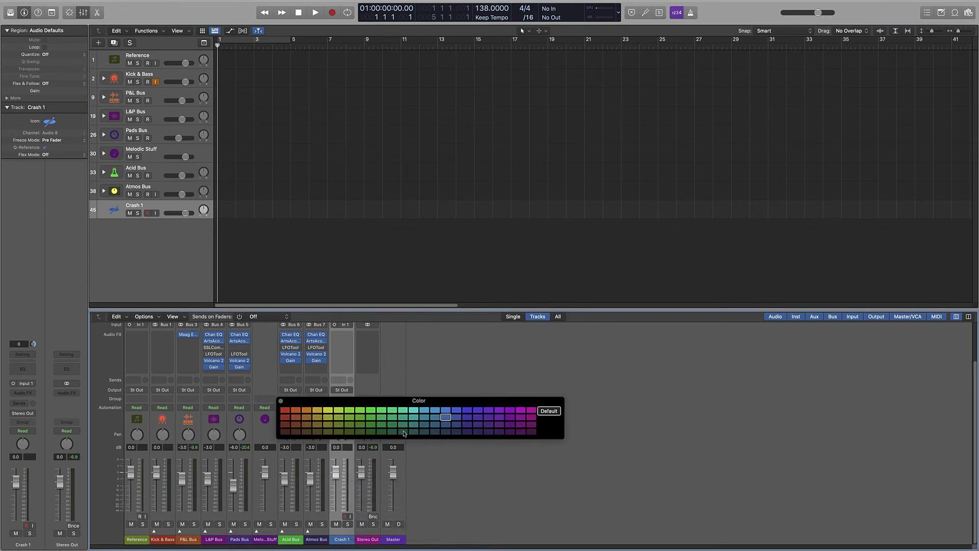
left_click(285, 418)
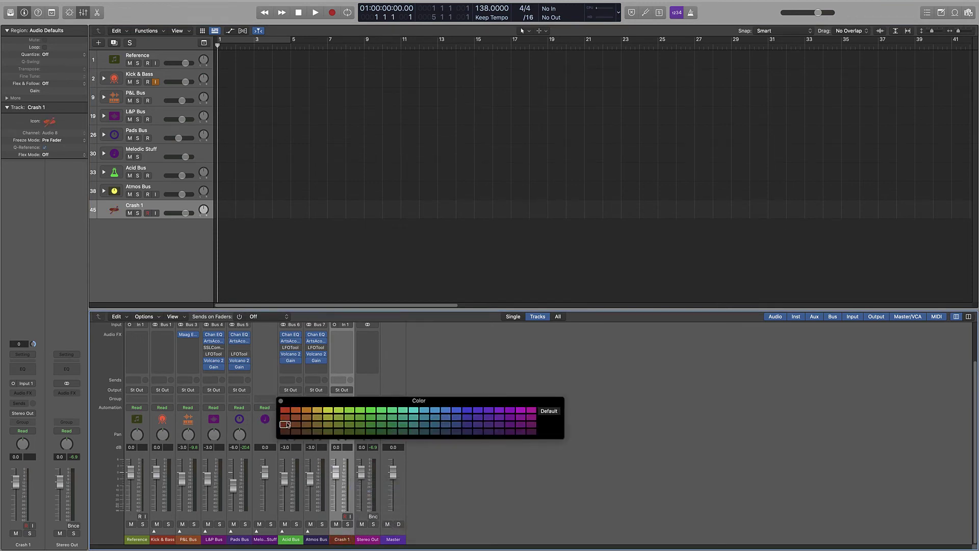
left_click(285, 424)
left_click(285, 411)
left_click(281, 401)
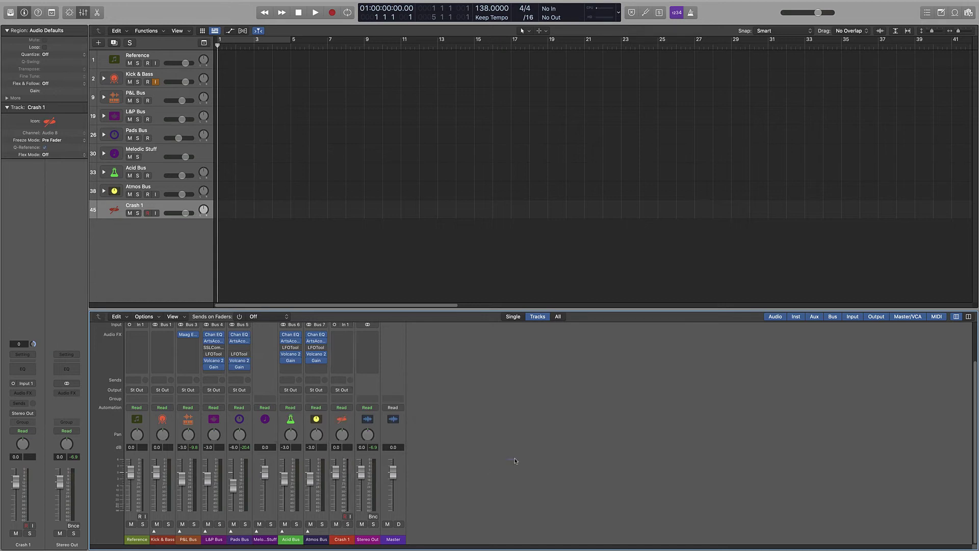
Duplicate the Crash 1 track twice and rename the copies Crash 2 and Crash 3.
left_click(114, 43)
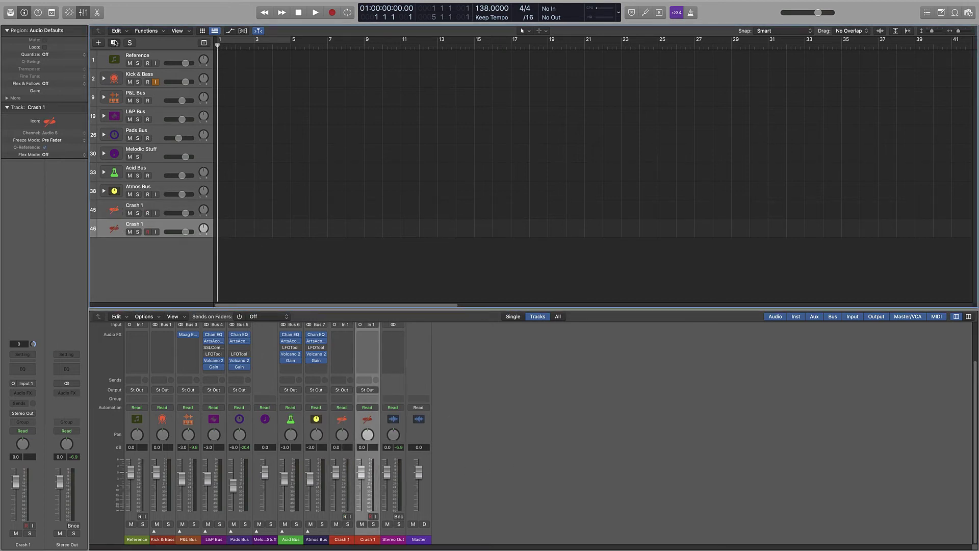
left_click(114, 43)
double_click(134, 225)
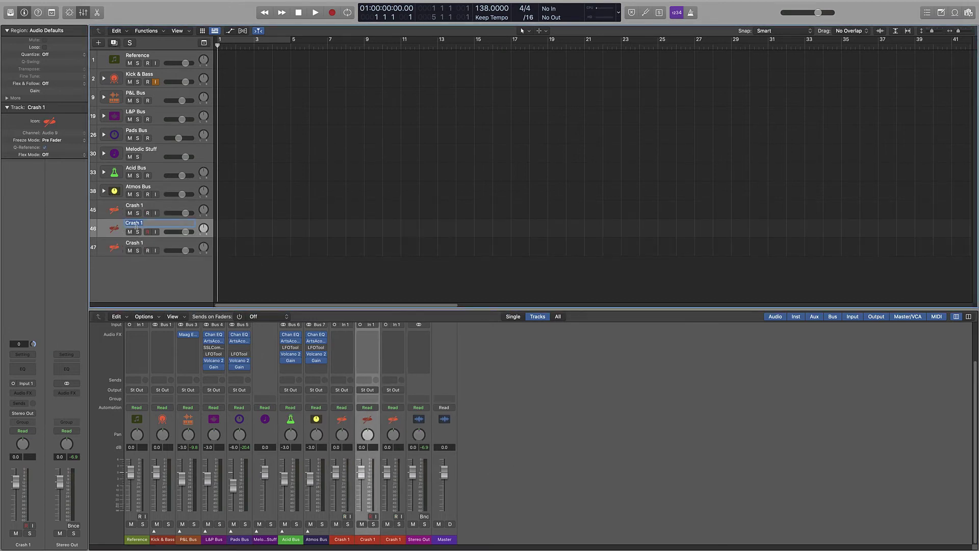
type("Crash 2")
double_click(144, 241)
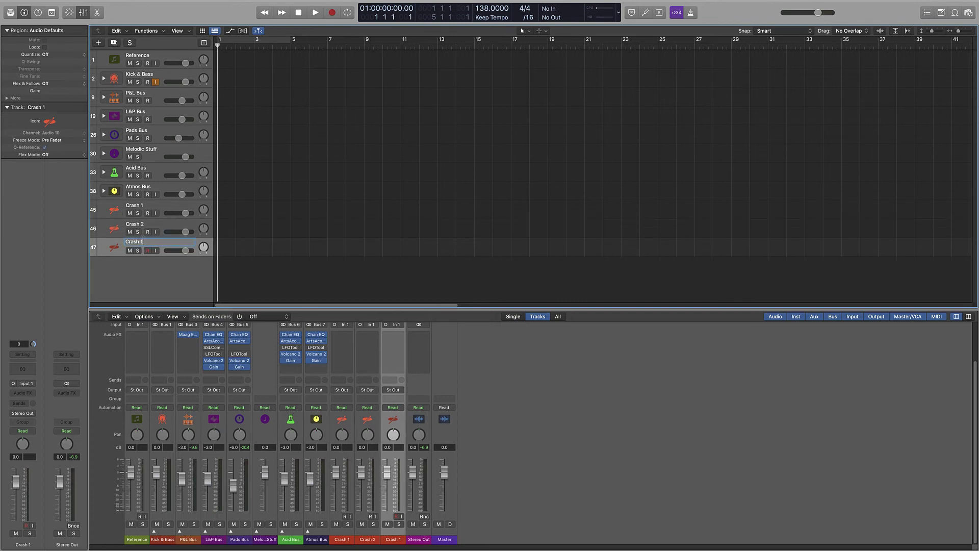
type("Crash 3")
key("Return")
Copy the Channel EQ insert from Atmos Bus onto the Crash 1, Crash 2 and Crash 3 channel strips.
left_click(103, 210)
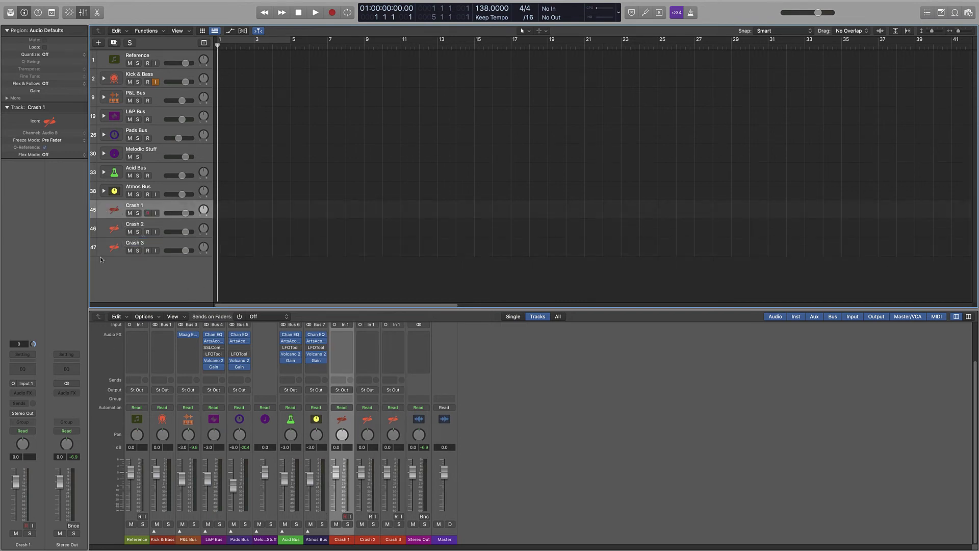
key("Down")
key("Up")
key("Up")
scroll(316, 447, "up", 3)
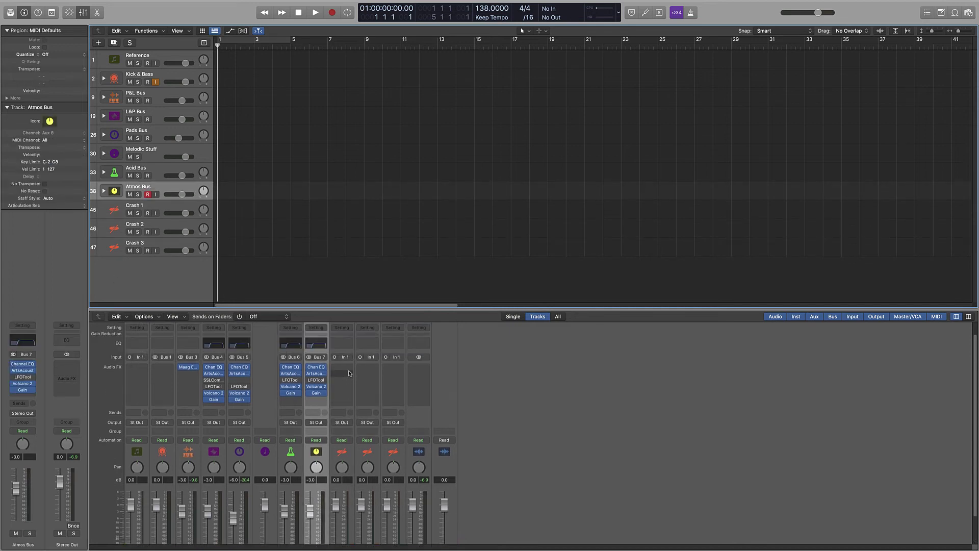
left_click_drag(315, 367, 396, 366)
Open the Channel EQ on the Crash 3 channel strip to check its curve, and close it.
left_click(394, 363)
left_click(395, 368)
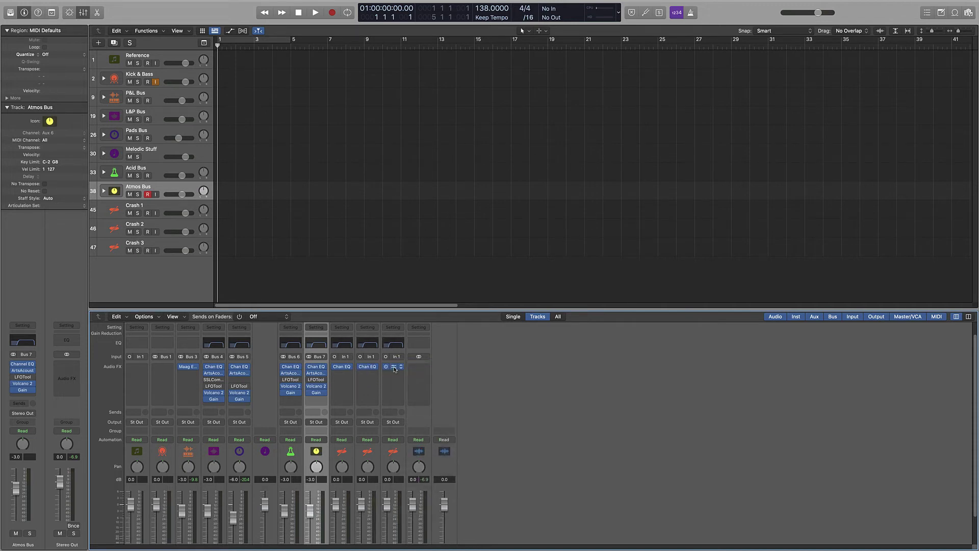
left_click(393, 367)
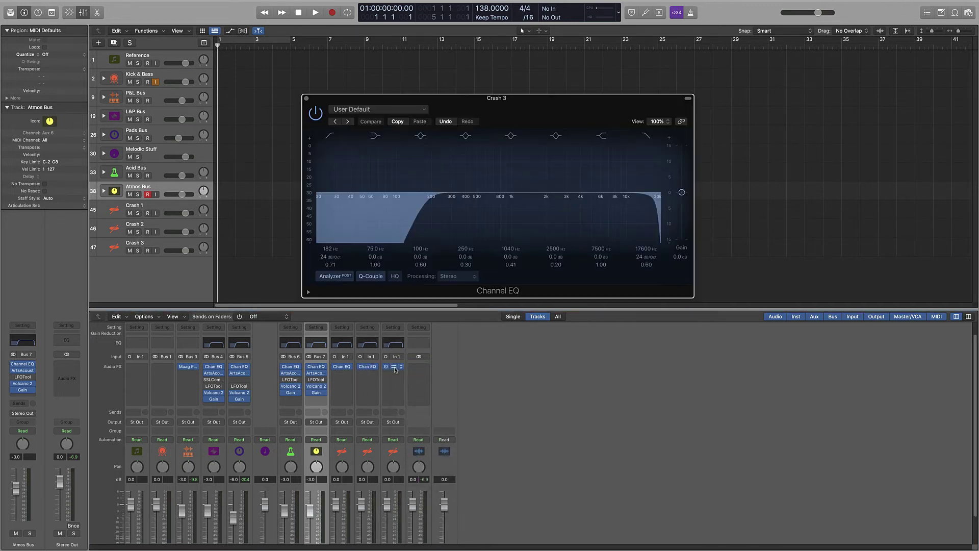
left_click(306, 98)
Set the volume of the Crash 1, Crash 2 and Crash 3 channel strips together to -6 dB.
scroll(421, 397, "up", 1)
scroll(419, 398, "down", 2)
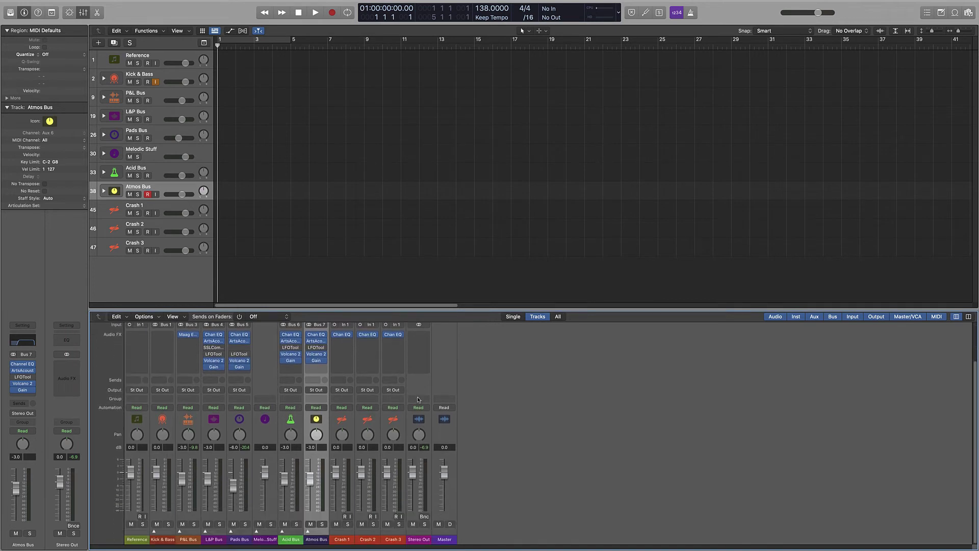
left_click(344, 544)
left_click(394, 540, "shift")
double_click(387, 447)
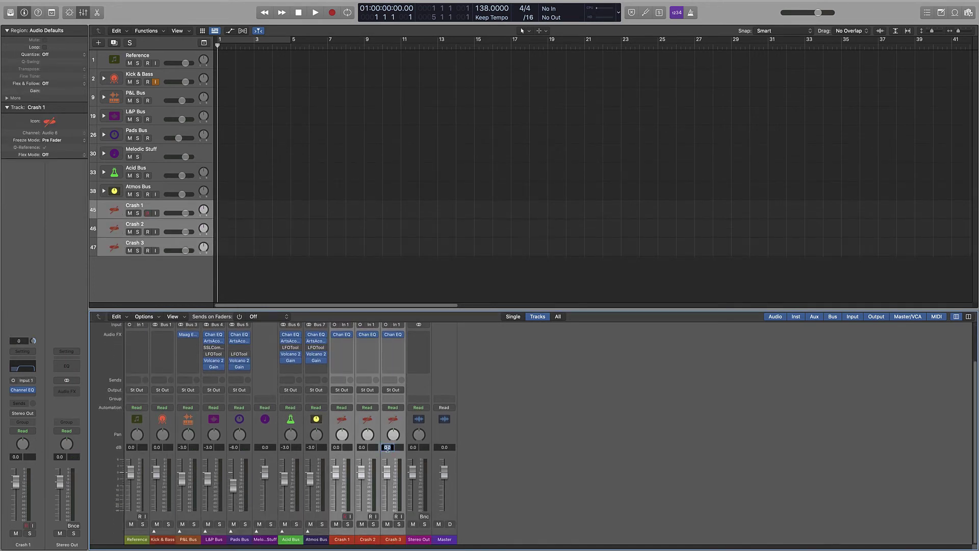
type("-6")
key("Return")
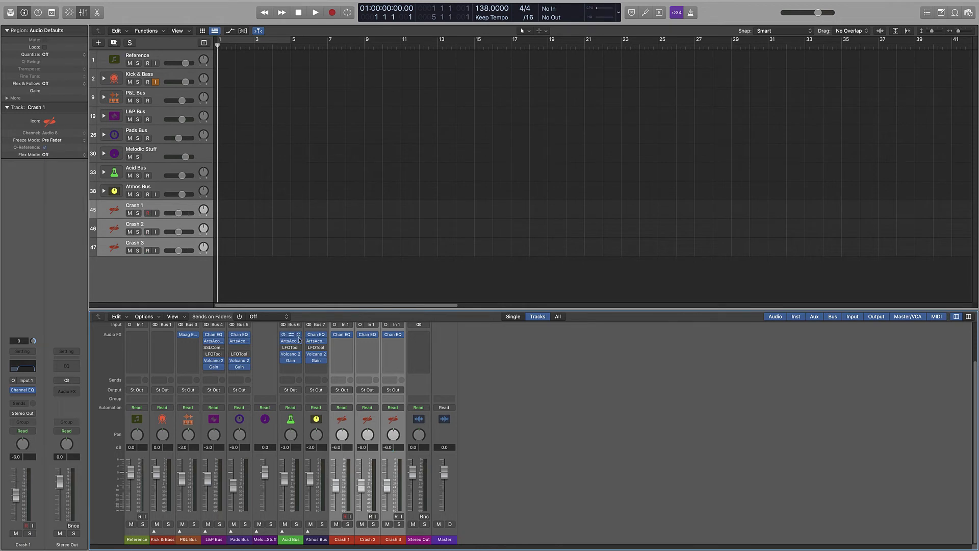
Add a new audio track below Crash 3 and name it Sweep 1.
left_click(184, 285)
left_click(145, 208)
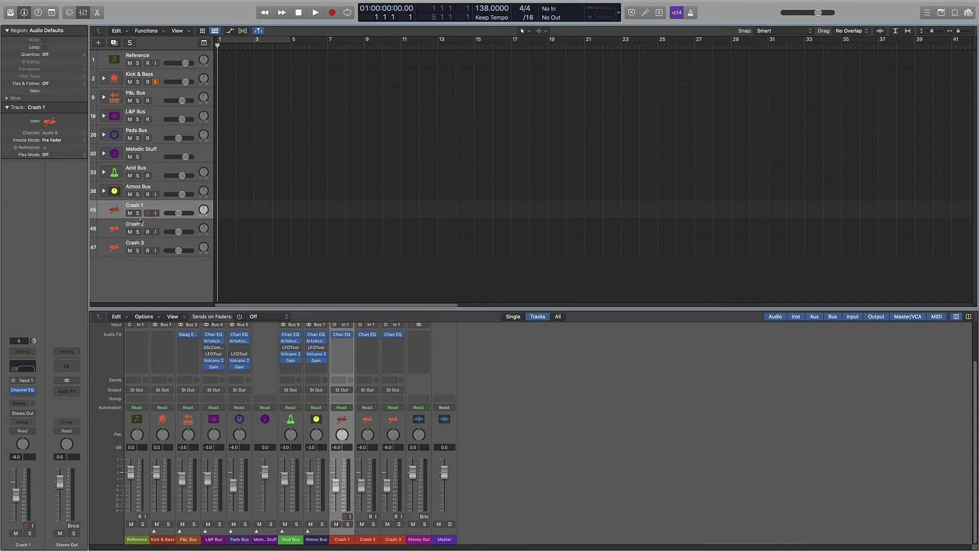
right_click(143, 275)
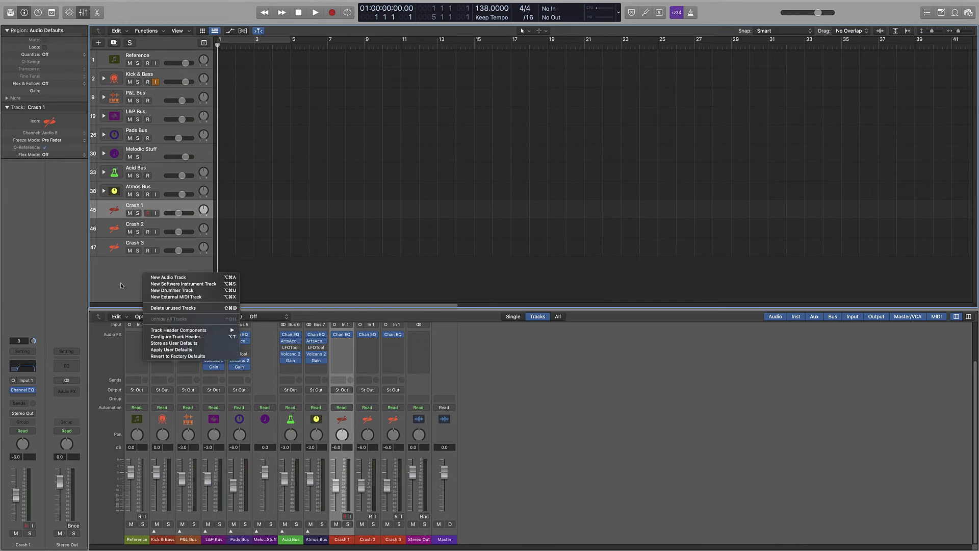
left_click(160, 276)
double_click(139, 259)
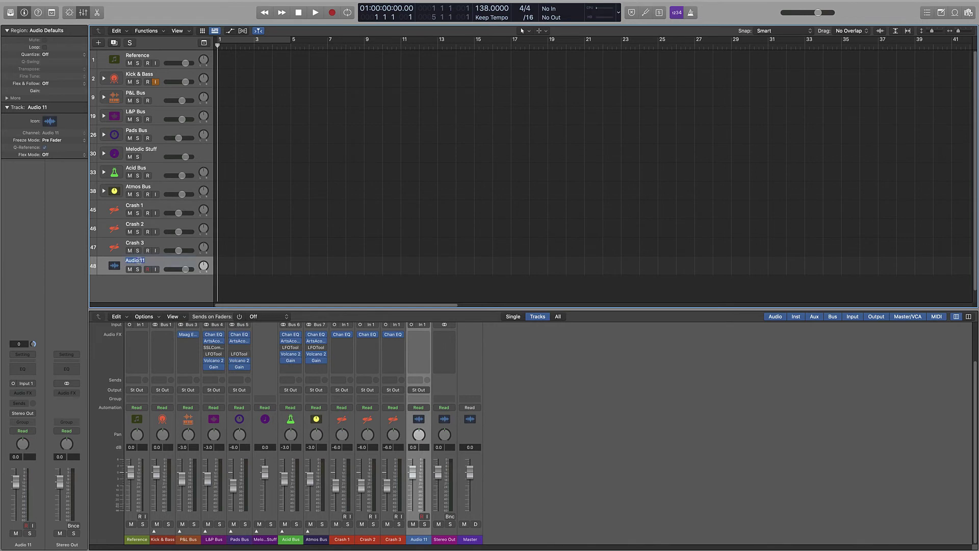
type("Sweep 1")
key("Return")
Give the Sweep 1 track the Sound Effects icon of a right-pointing arrow entering an upright ellipse.
right_click(122, 260)
left_click(149, 373)
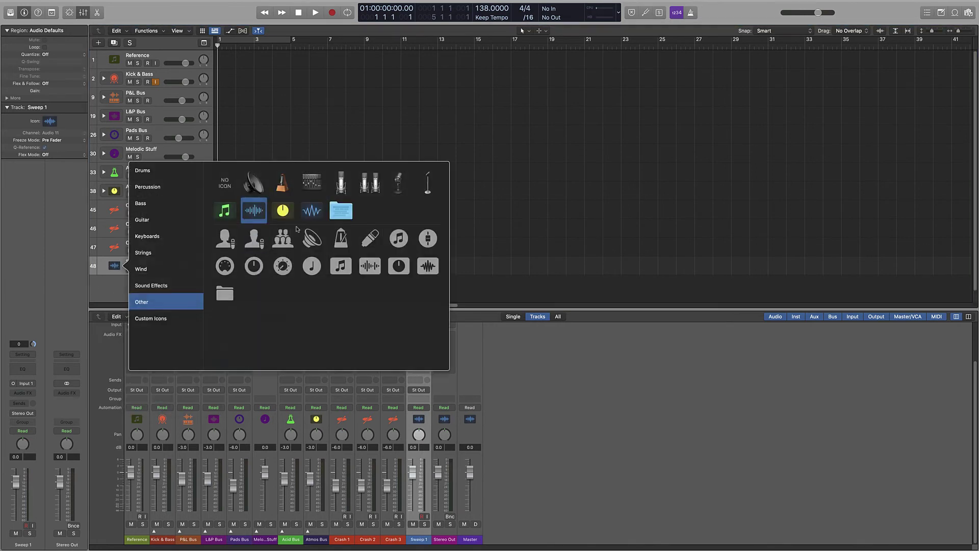
left_click(202, 286)
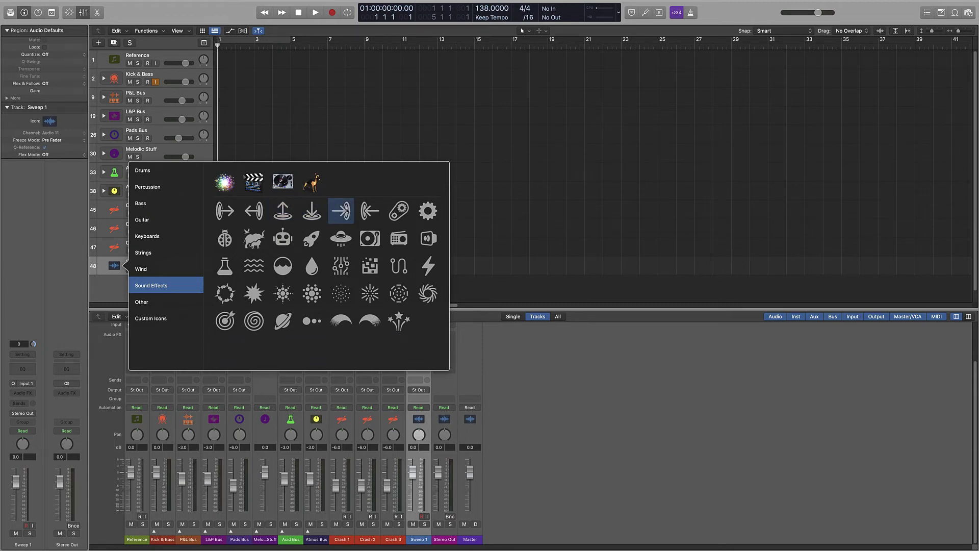
left_click(341, 211)
right_click(131, 263)
left_click(116, 267)
right_click(115, 267)
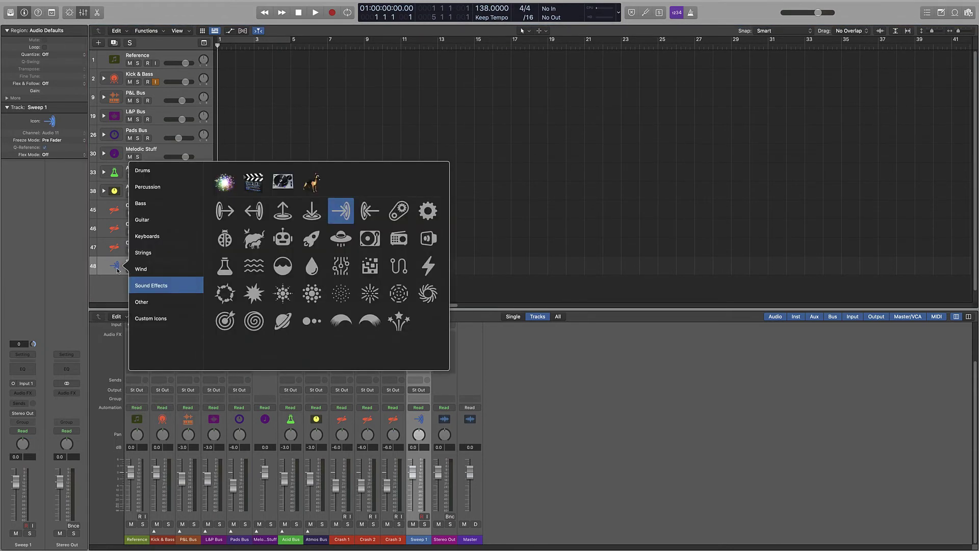
left_click(115, 268)
right_click(116, 267)
left_click(125, 275)
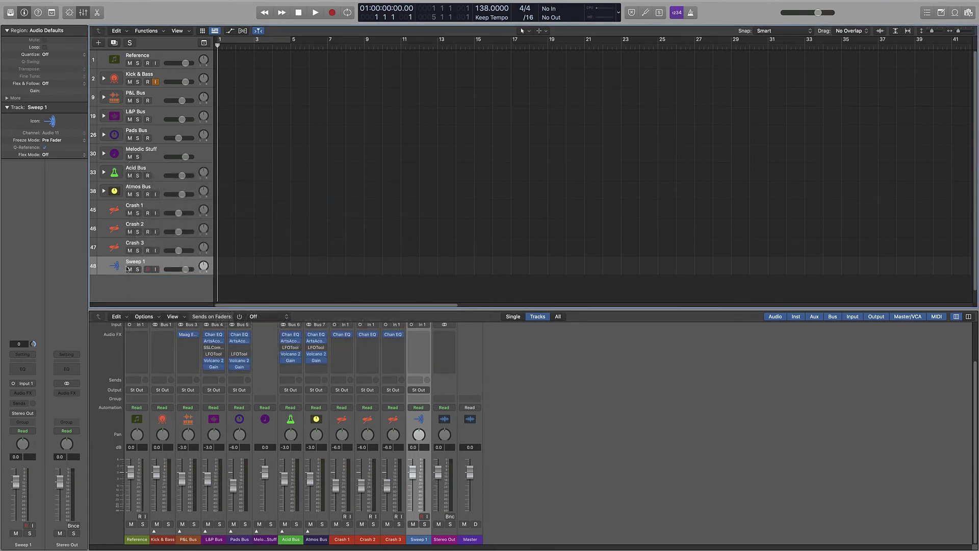
Colour the Sweep 1 channel strip bright green and close the colour palette.
right_click(418, 541)
left_click(449, 491)
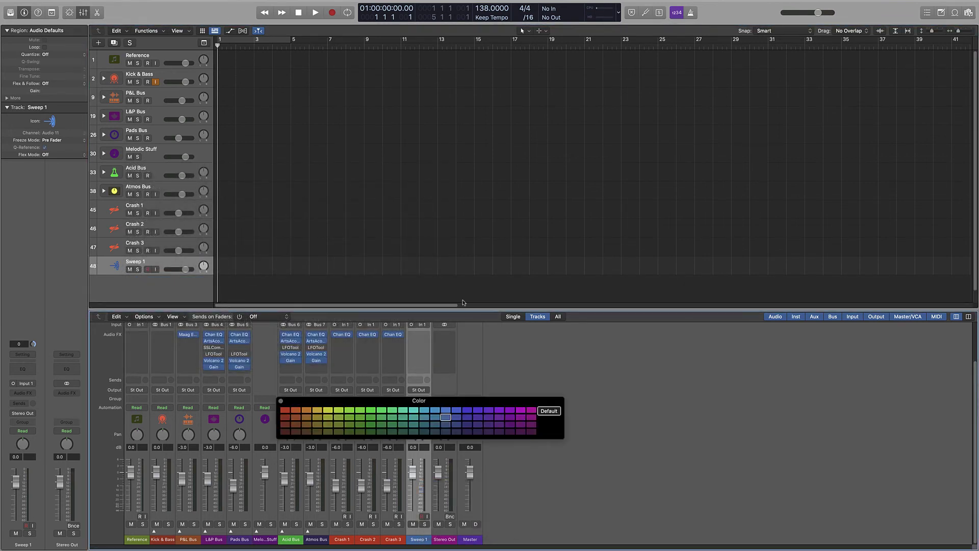
left_click(360, 417)
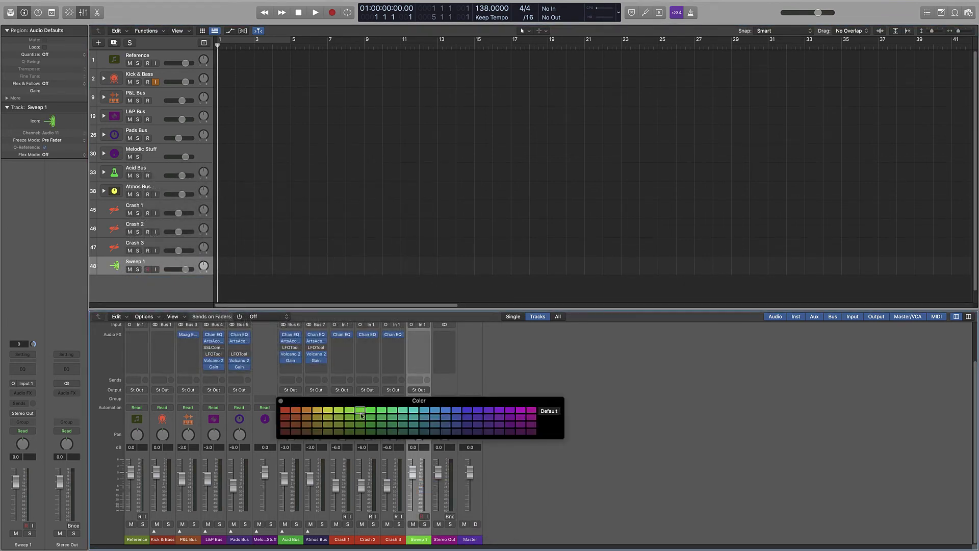
left_click(594, 480)
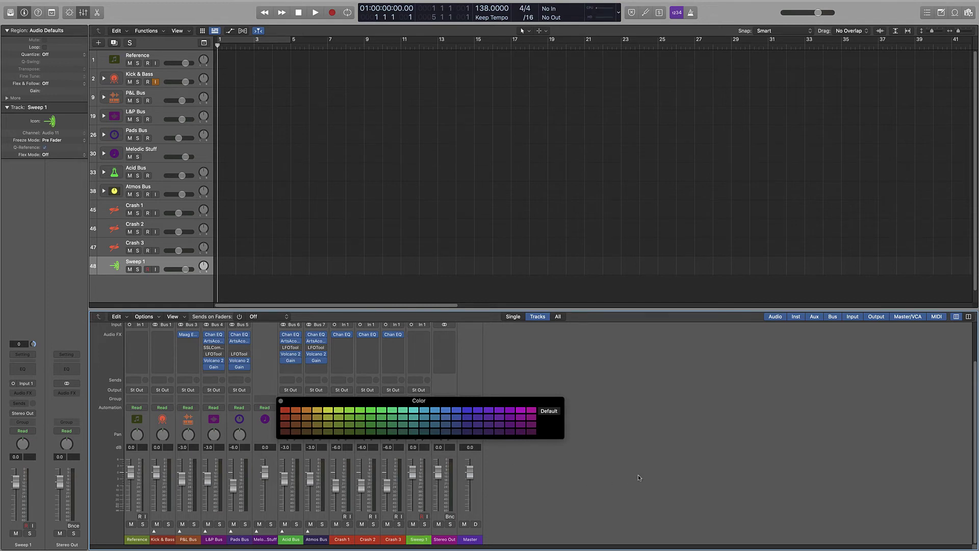
left_click(281, 401)
Copy the Channel EQ insert from Crash 3 onto the Sweep 1 channel strip.
scroll(495, 406, "up", 1)
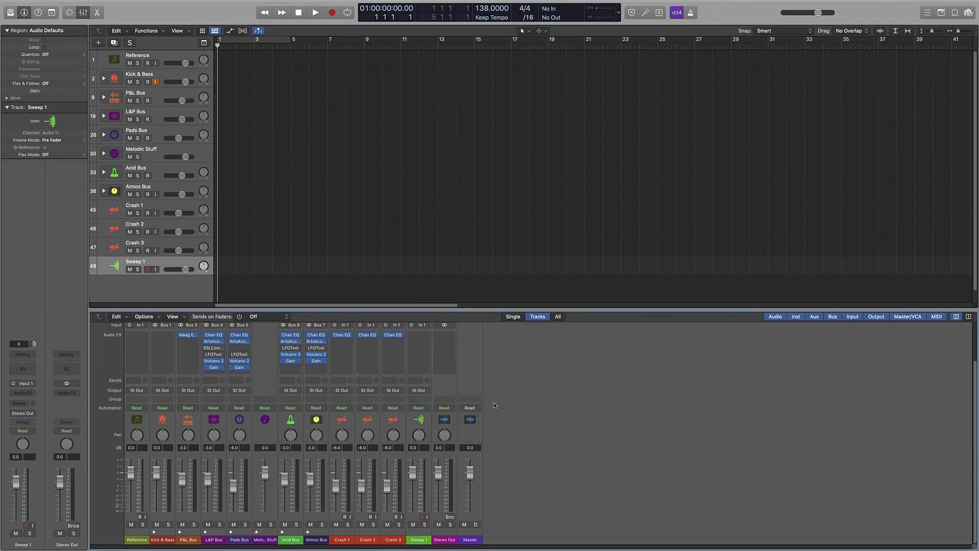
scroll(494, 405, "up", 4)
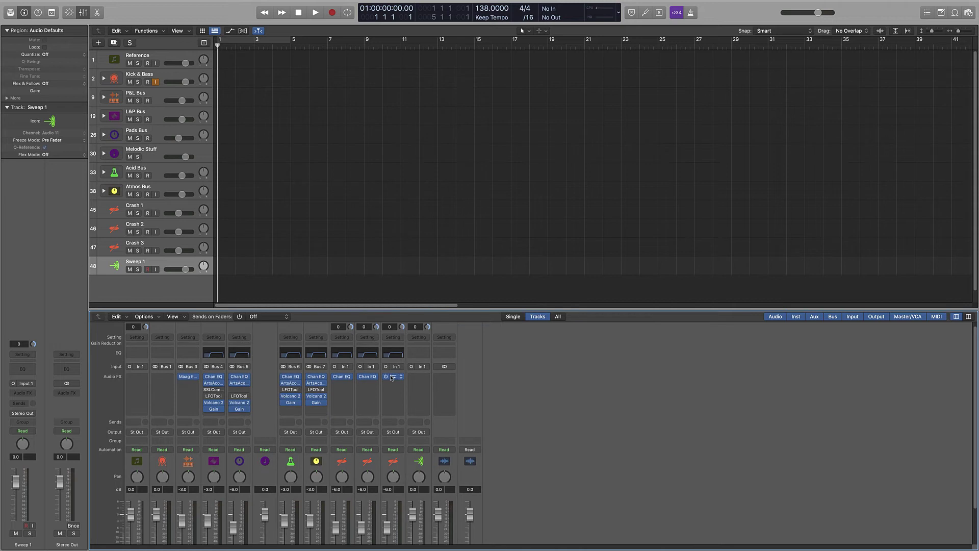
left_click_drag(391, 377, 422, 382)
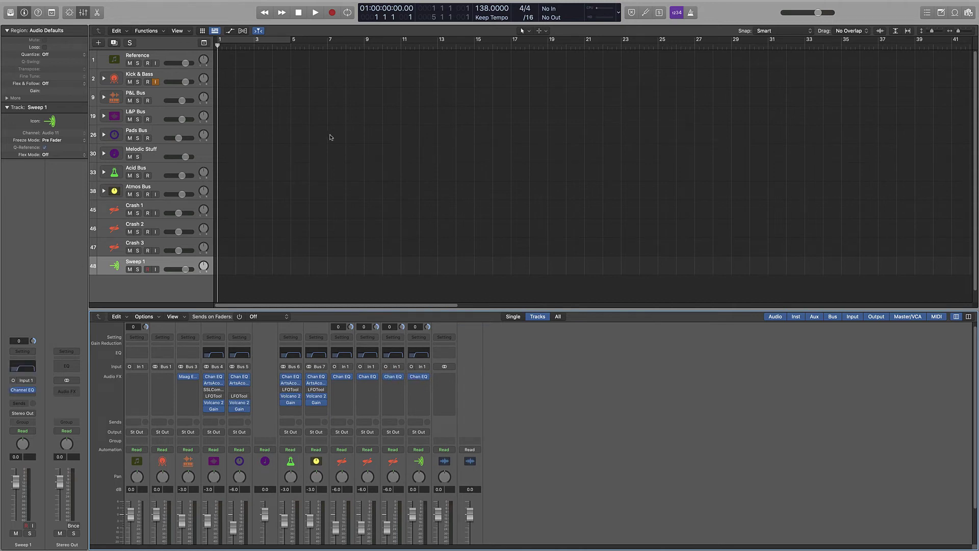
Duplicate the Sweep 1 track twice and rename the copies Sweep 2 and Sweep 3.
left_click(114, 42)
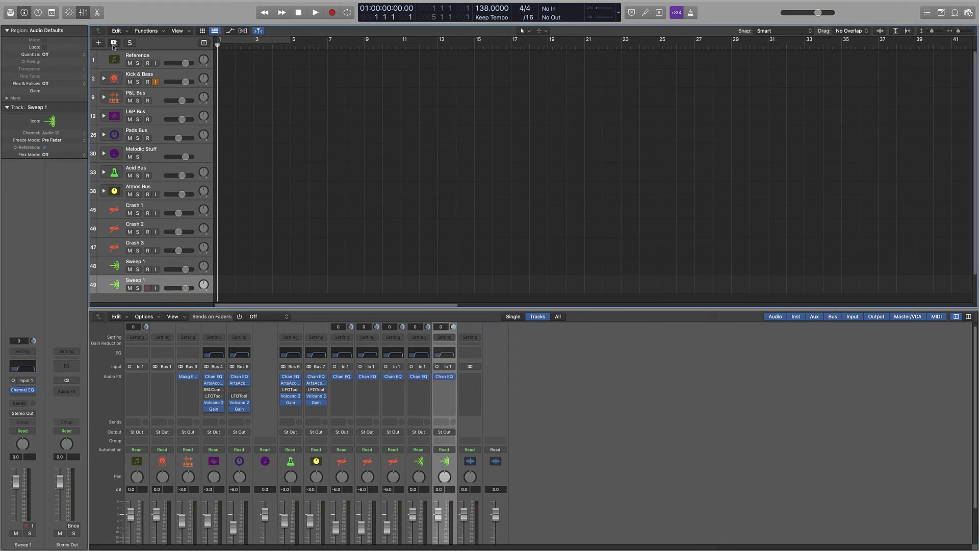
left_click(114, 42)
double_click(136, 279)
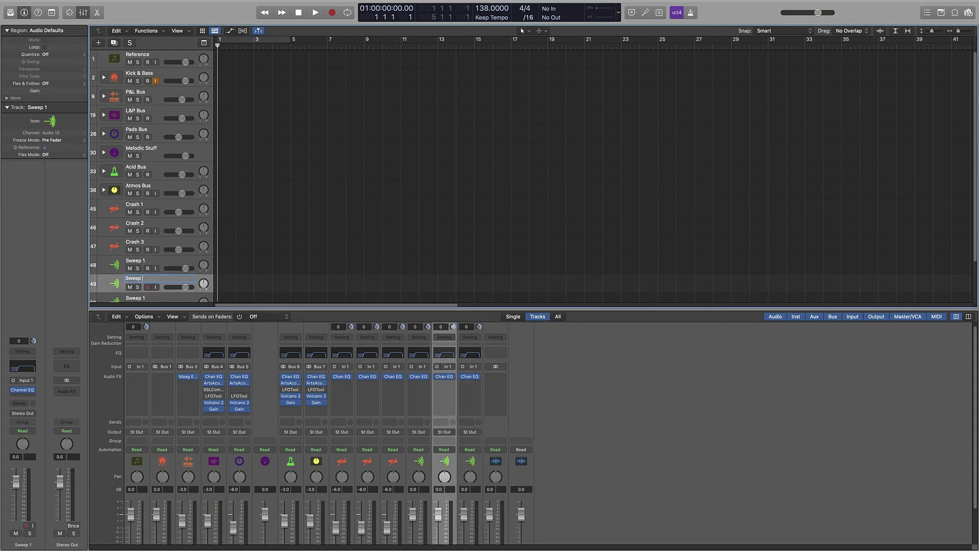
type("Sweep 2")
key("Return")
scroll(168, 236, "down", 2)
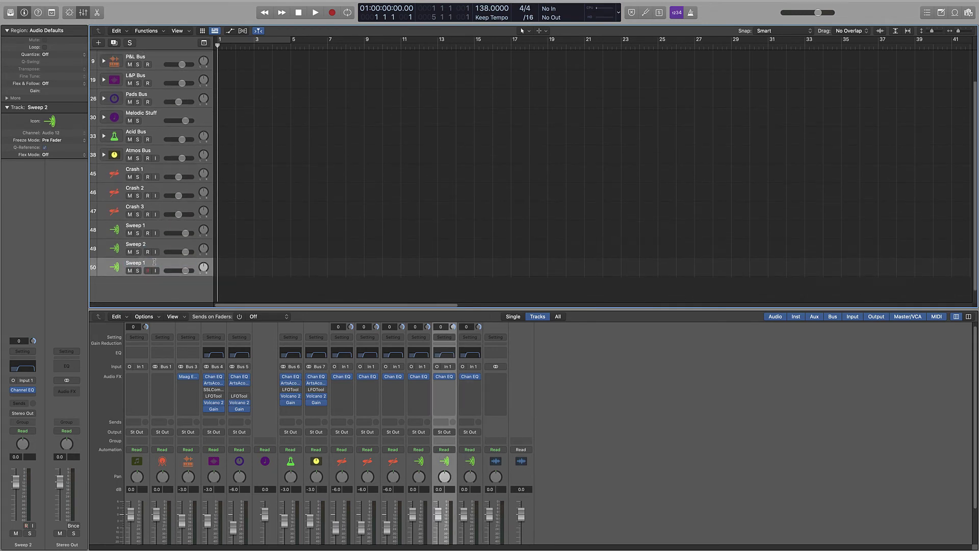
double_click(154, 262)
type("Sweep 3")
key("Return")
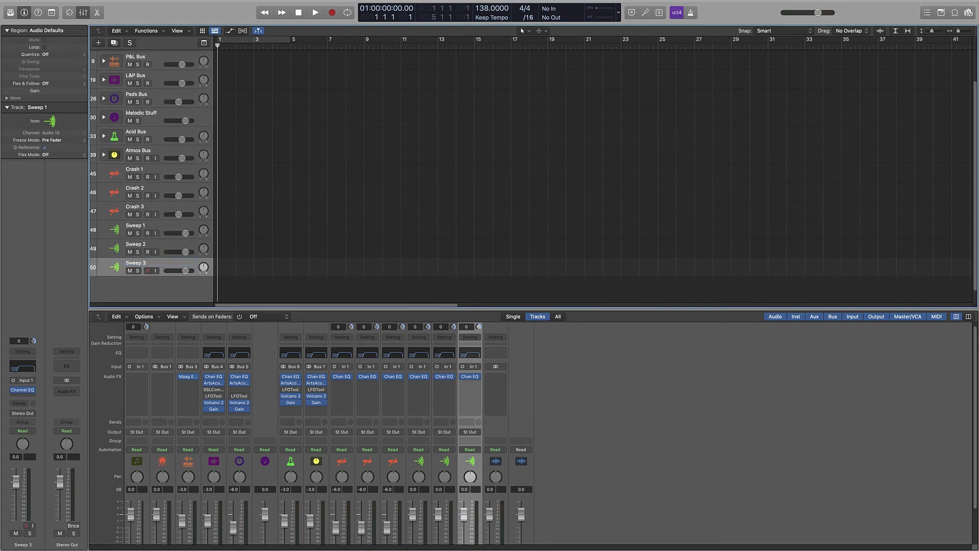
left_click(95, 175)
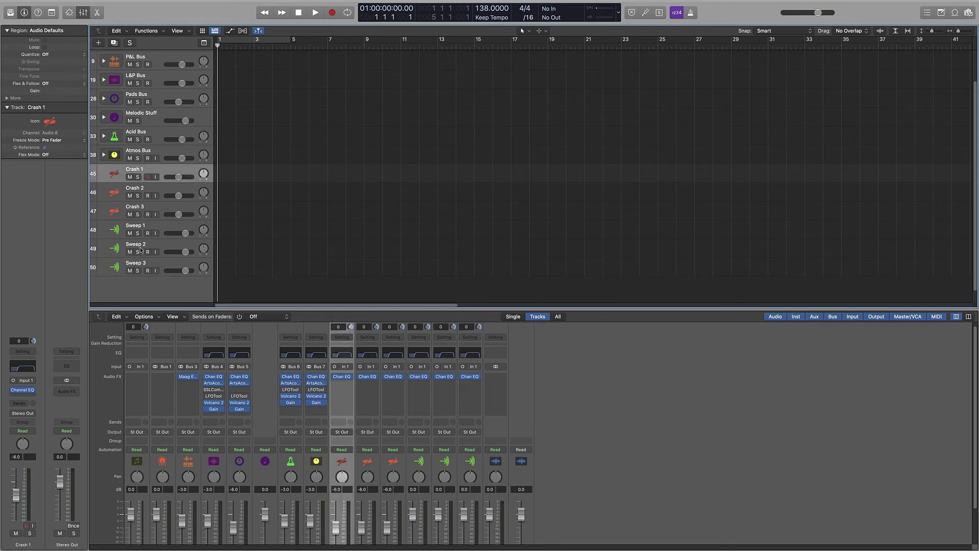
left_click(143, 265)
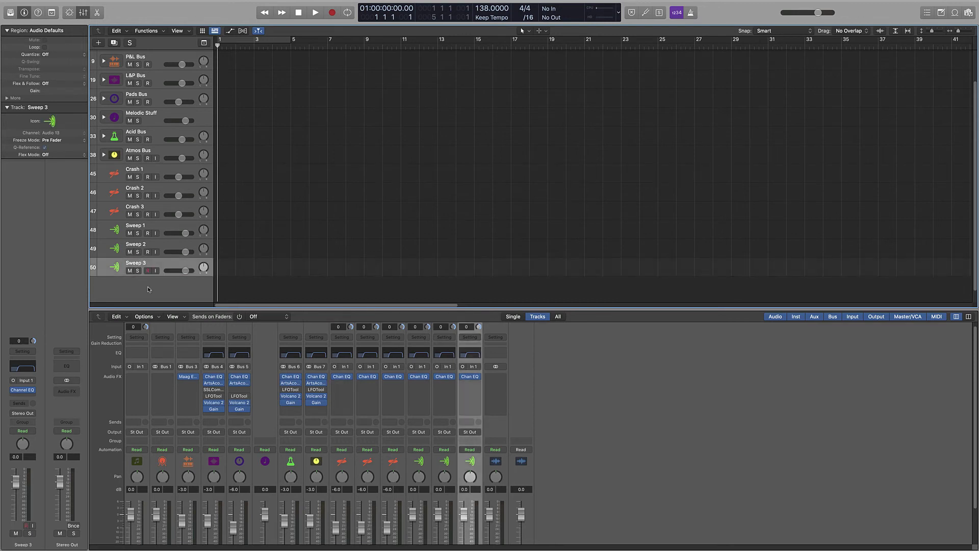
left_click(114, 43)
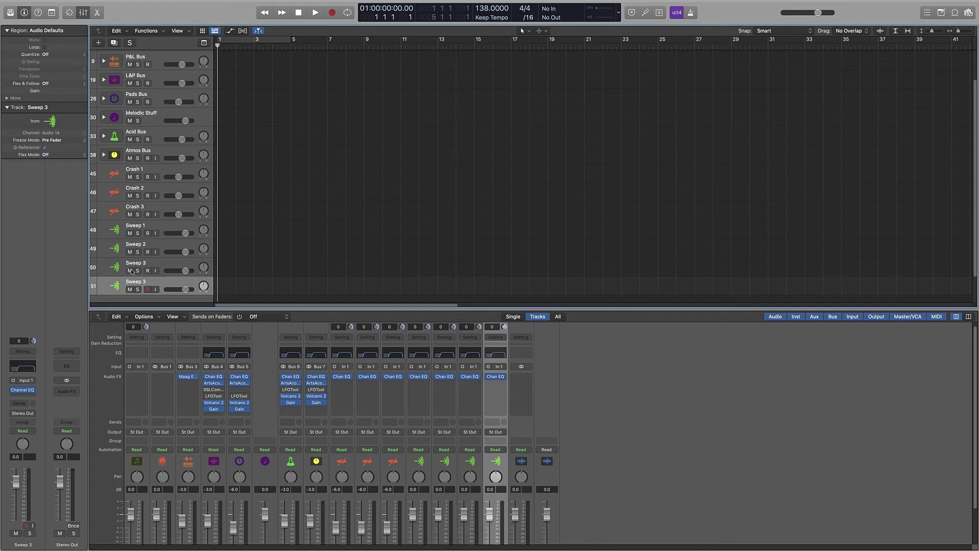
scroll(133, 273, "up", 5)
scroll(204, 367, "up", 1)
scroll(151, 274, "down", 5)
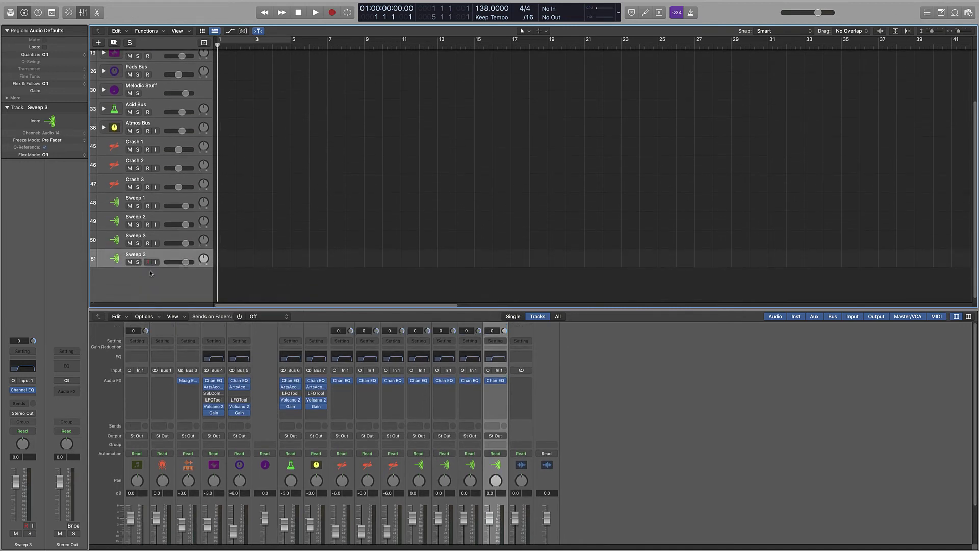
right_click(158, 259)
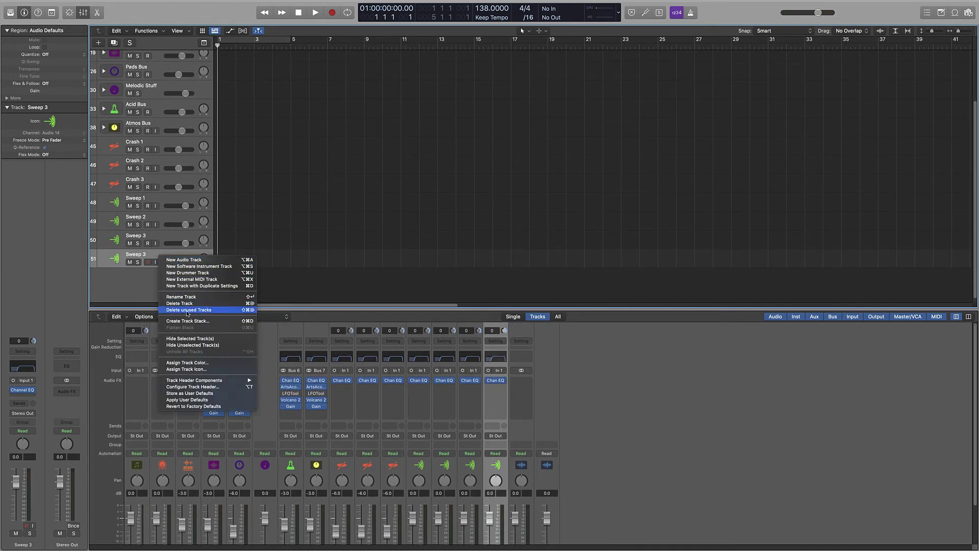
left_click(188, 310)
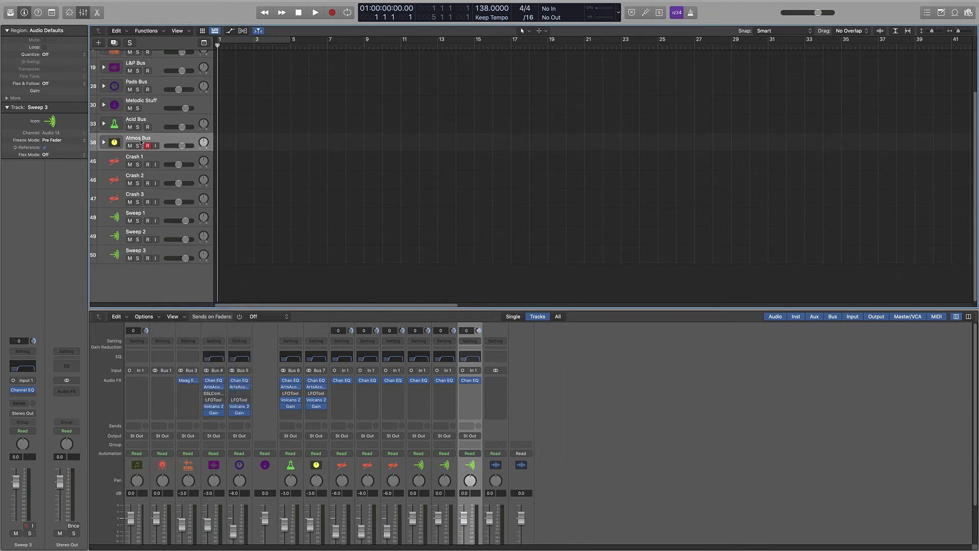
Duplicate the Acid 1 instrument track and move the copy out of the Acid Bus stack to between Sweep 2 and Sweep 3.
scroll(152, 230, "up", 3)
left_click(104, 172)
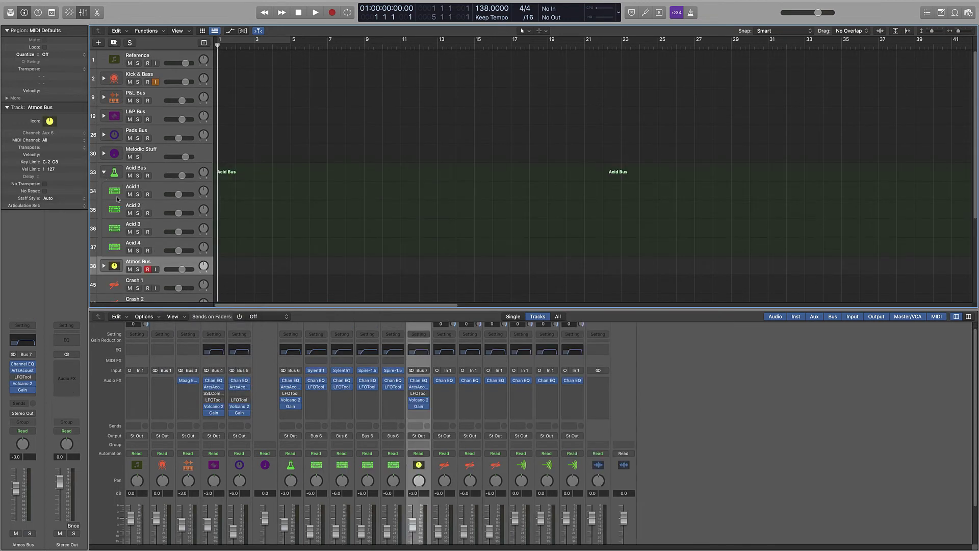
left_click(141, 186)
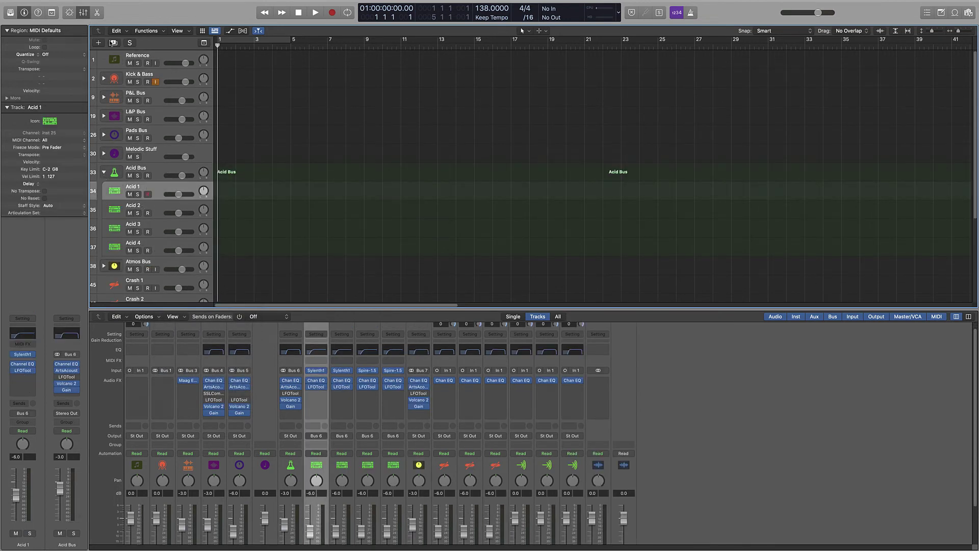
left_click(114, 42)
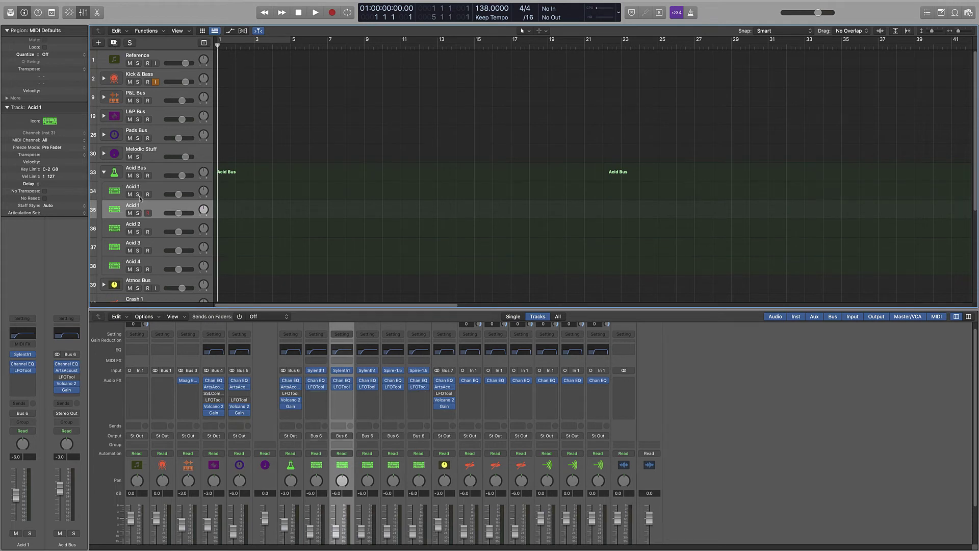
left_click_drag(156, 241, 176, 263)
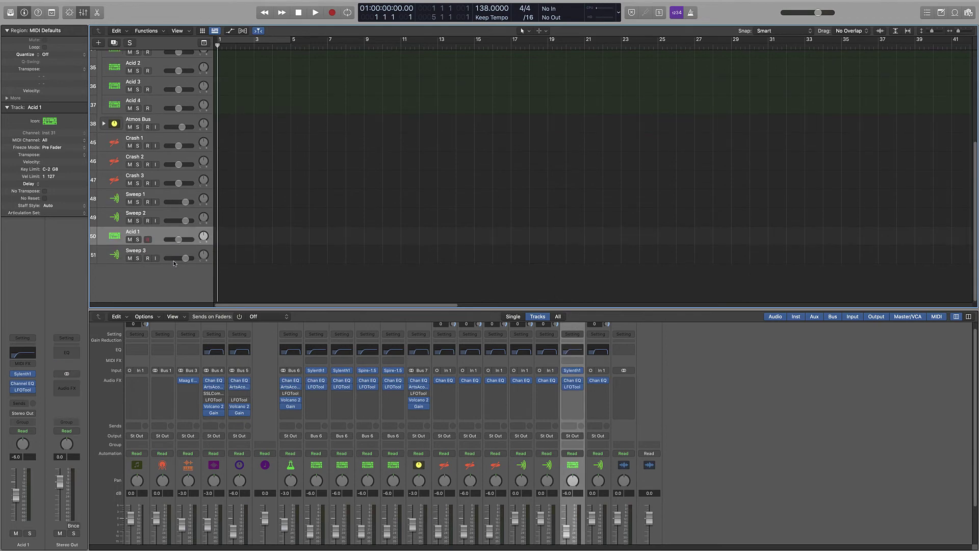
scroll(148, 209, "down", 3)
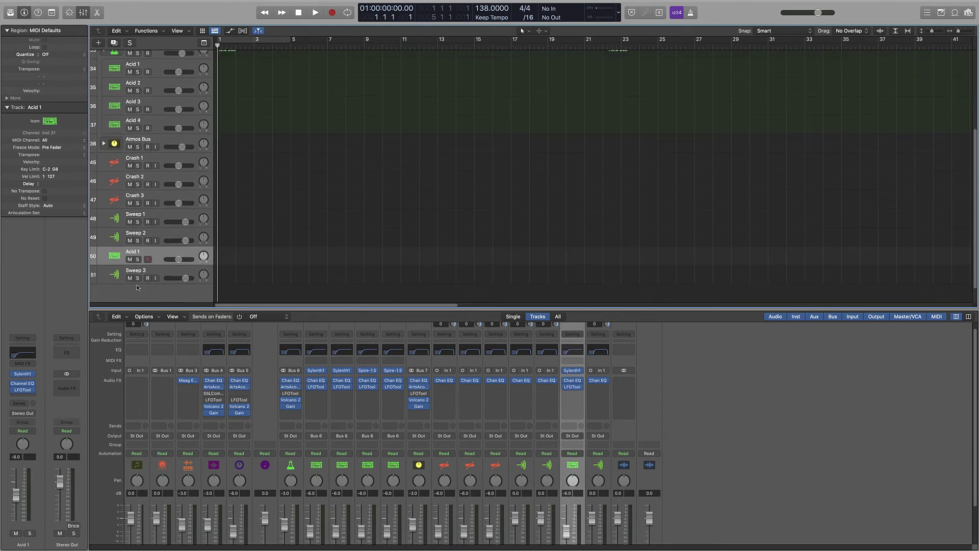
Give the Acid 1 copy the upward-arrow sound effects icon, rename it Synth Riser and place it below Sweep 3.
right_click(115, 239)
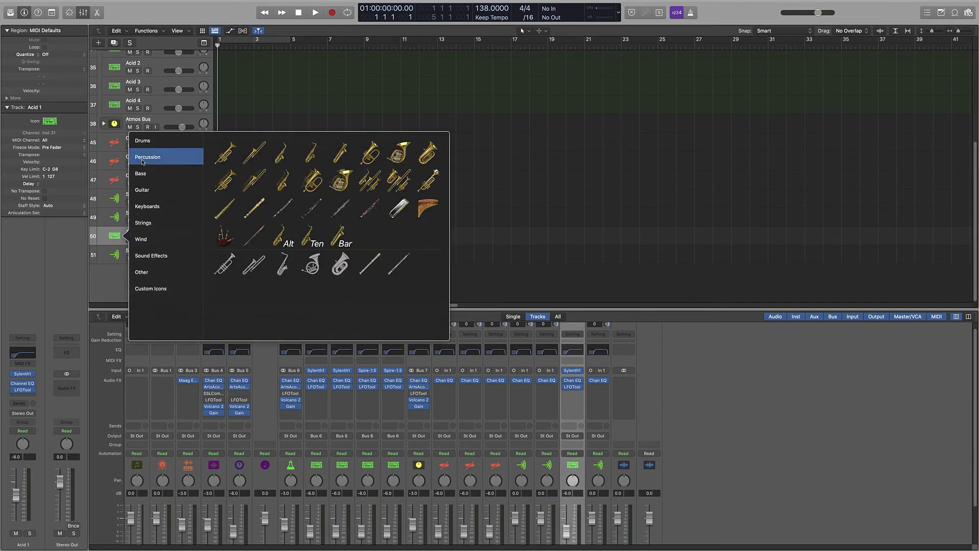
mouse_move(153, 256)
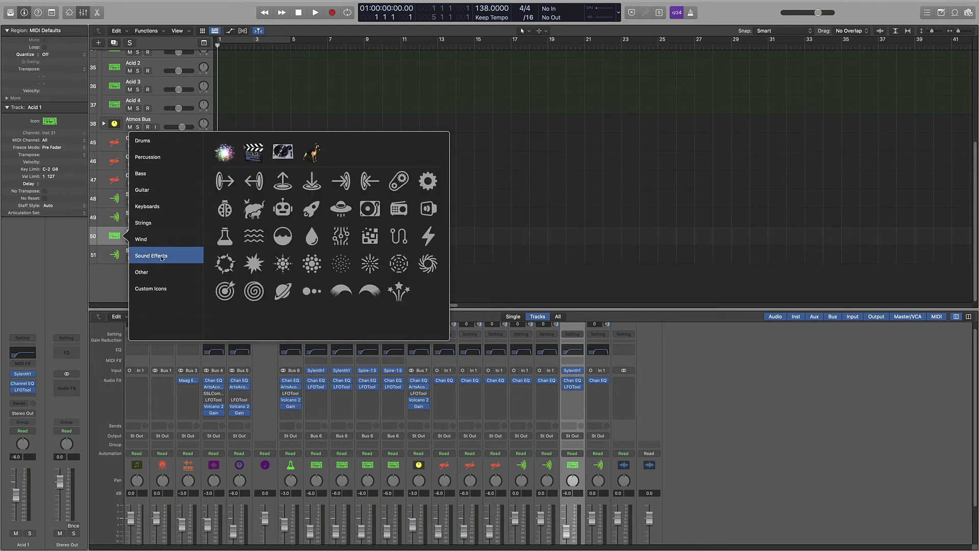
left_click(282, 181)
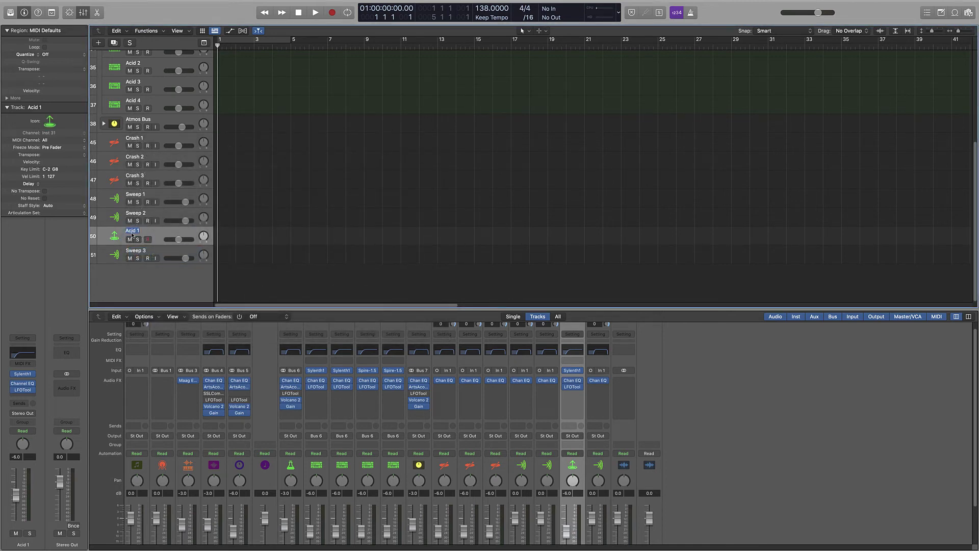
type("Synth Riser")
key("Return")
left_click_drag(109, 244, 120, 257)
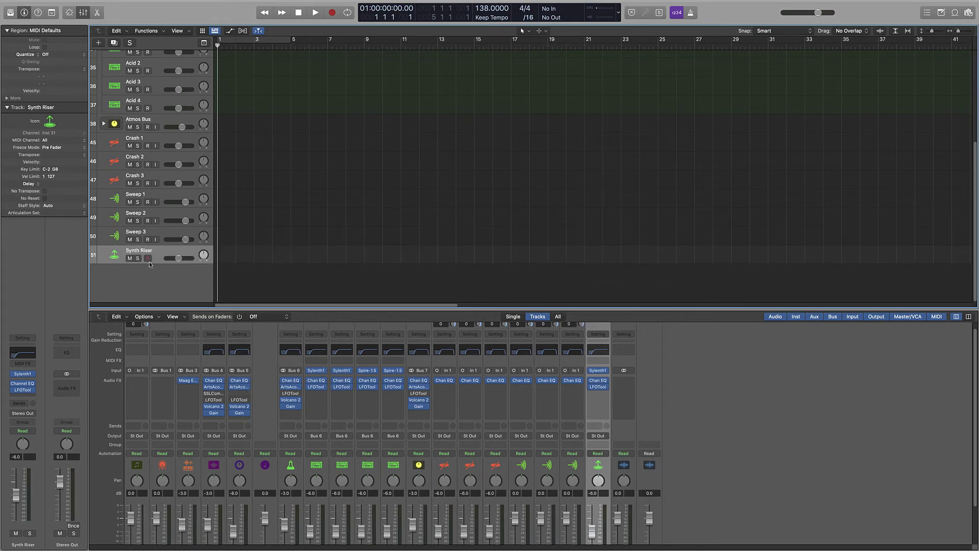
right_click(122, 256)
left_click(642, 439)
right_click(601, 465)
left_click(599, 464)
left_click(114, 256)
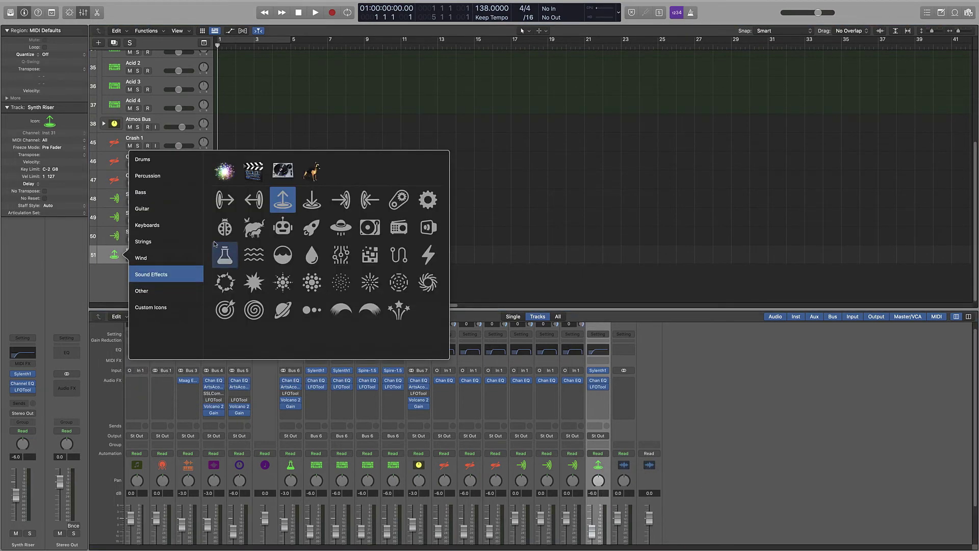
left_click(522, 311)
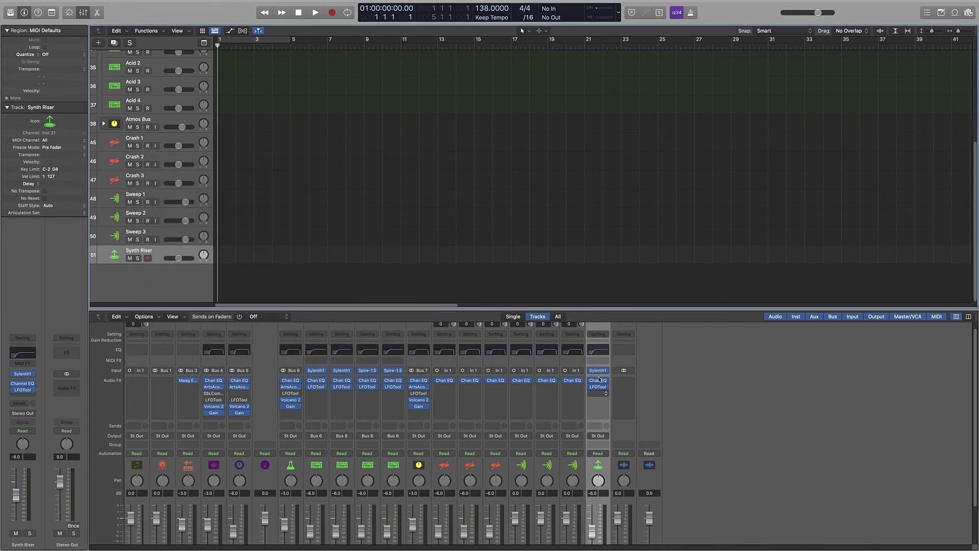
right_click(599, 462)
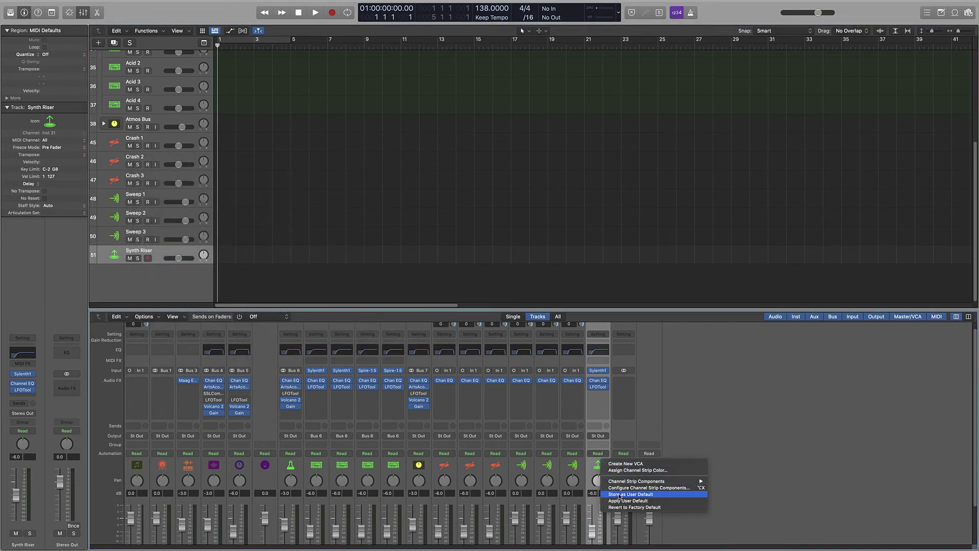
left_click(728, 440)
scroll(658, 464, "down", 3)
right_click(596, 541)
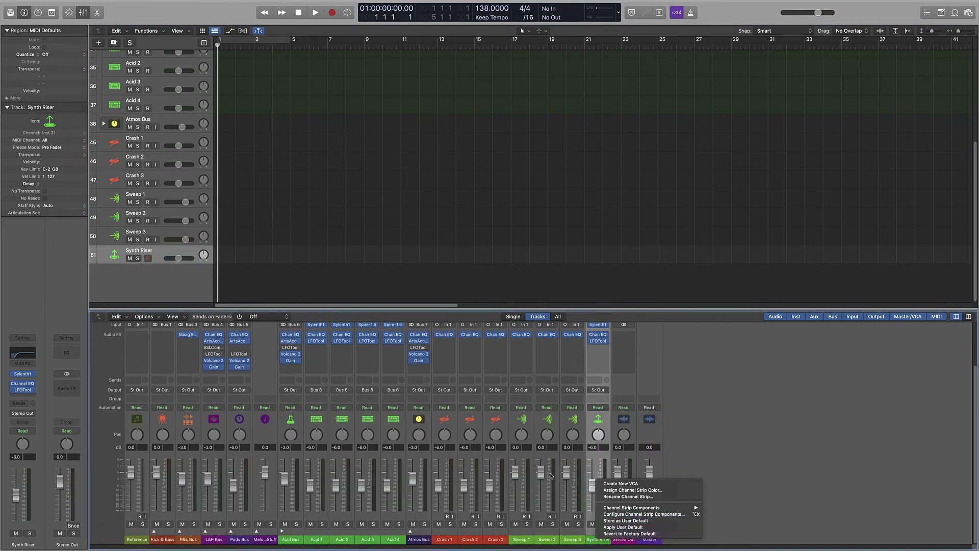
left_click(130, 267)
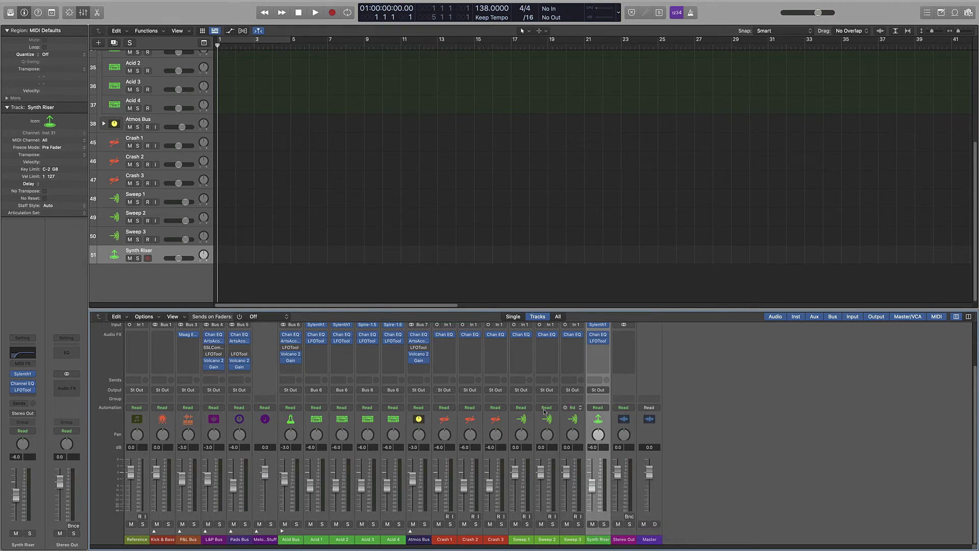
Set the Synth Riser fader to about -5.8 dB and the Sweep 1, 2 and 3 channel strips to -6 dB.
left_click_drag(592, 486, 592, 484)
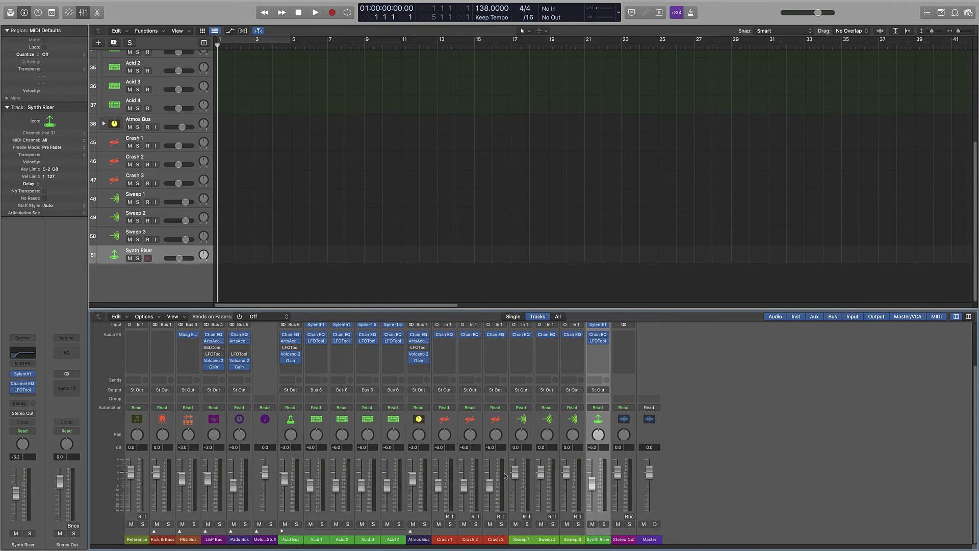
left_click(518, 537)
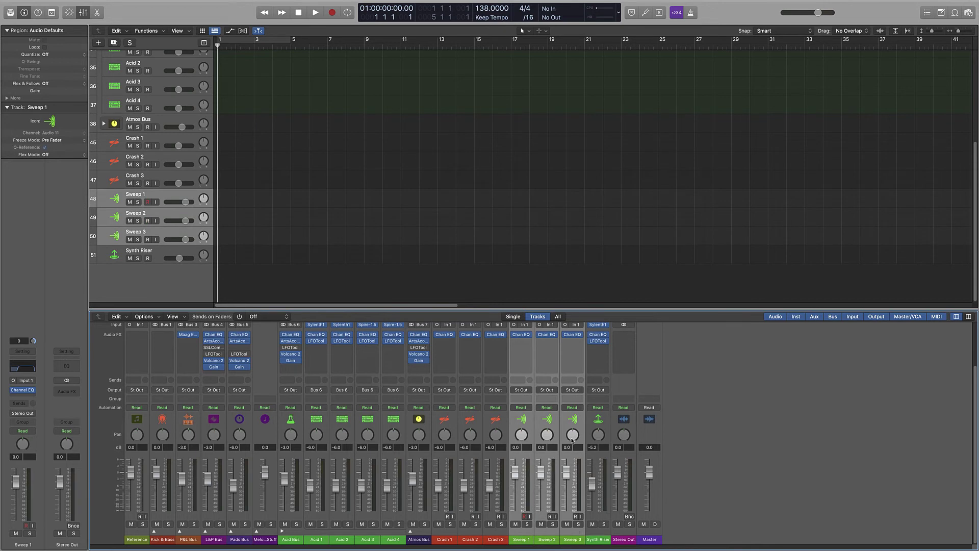
double_click(567, 447)
type("-6")
key("Return")
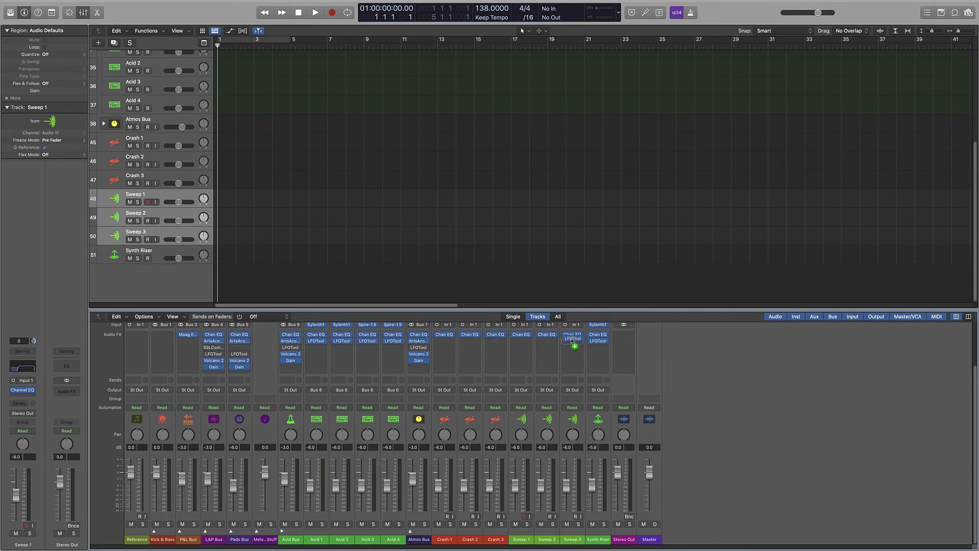
Copy the LFOTool insert onto the three Sweep and three Crash channel strips, after the Channel EQ.
left_click_drag(572, 341, 493, 342)
left_click_drag(494, 341, 446, 343)
left_click(101, 278)
scroll(168, 170, "up", 1)
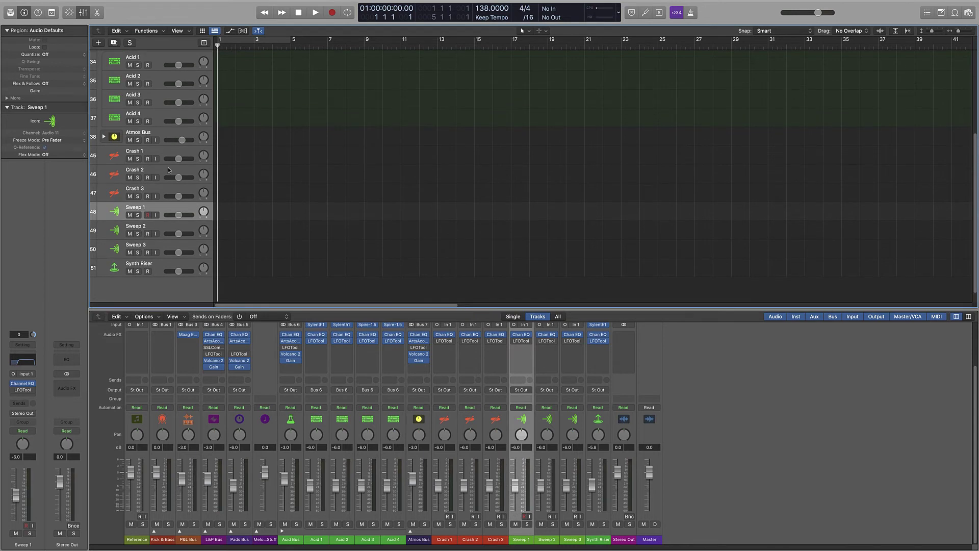
Group the tracks from Crash 1 through Synth Riser into a summing track stack.
left_click(149, 155)
right_click(159, 265)
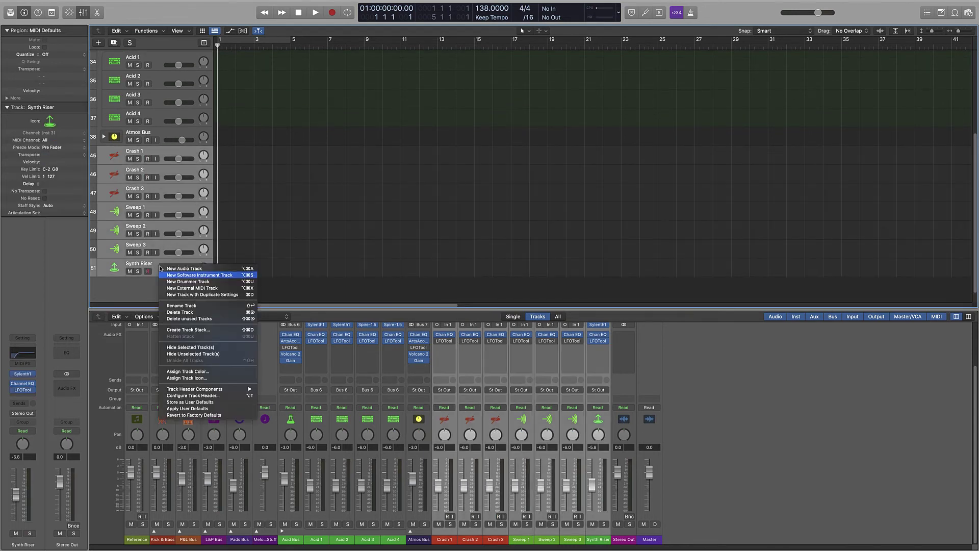
left_click(214, 332)
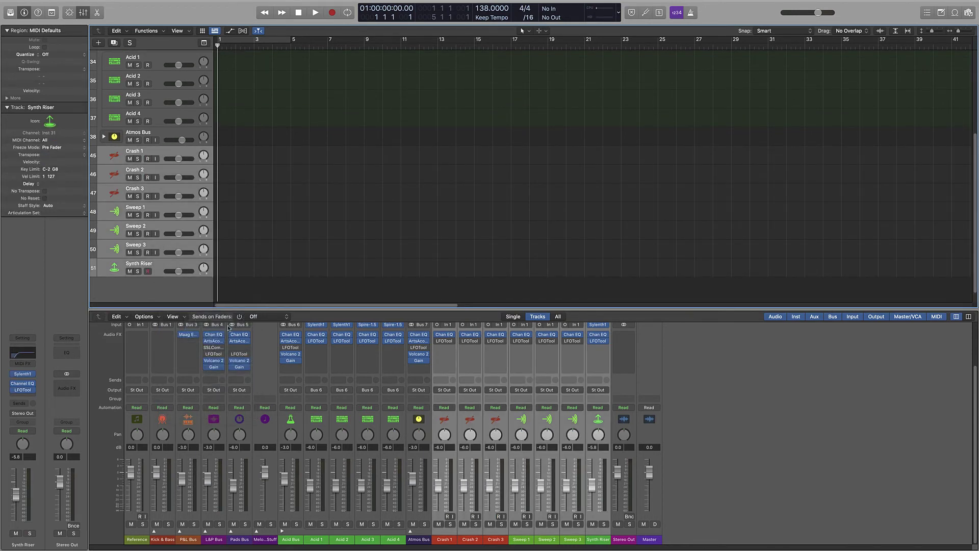
key("Return")
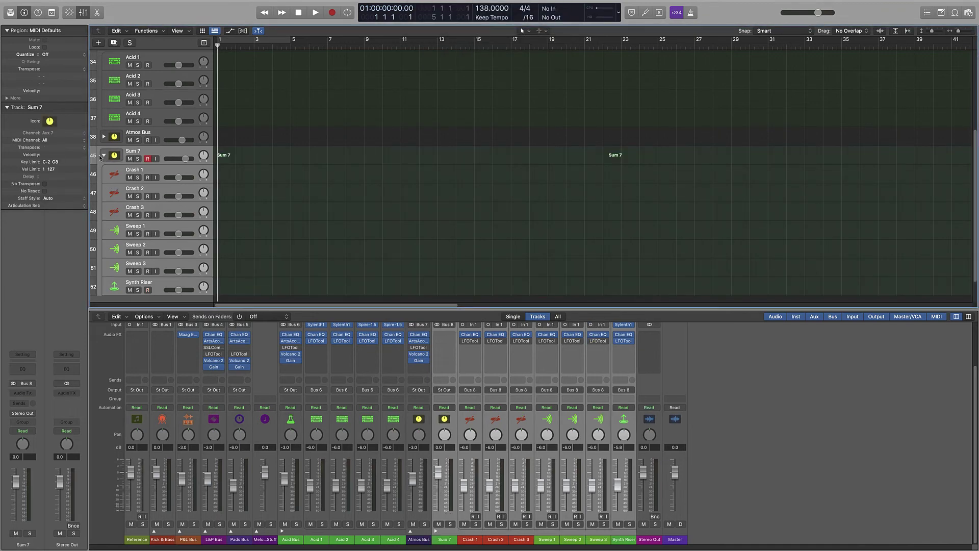
Change the Atmos Bus track icon to the animal silhouette from the sound effects icons.
right_click(112, 238)
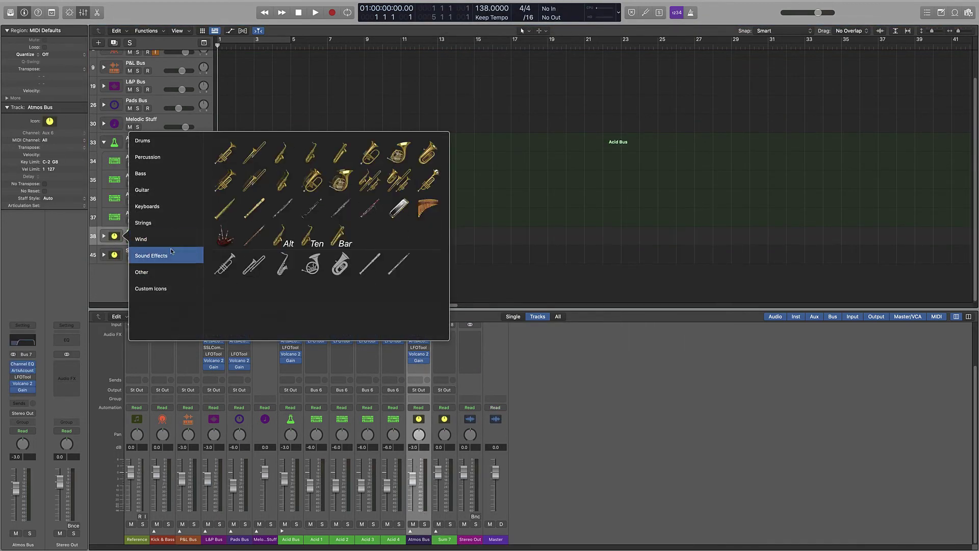
mouse_move(172, 252)
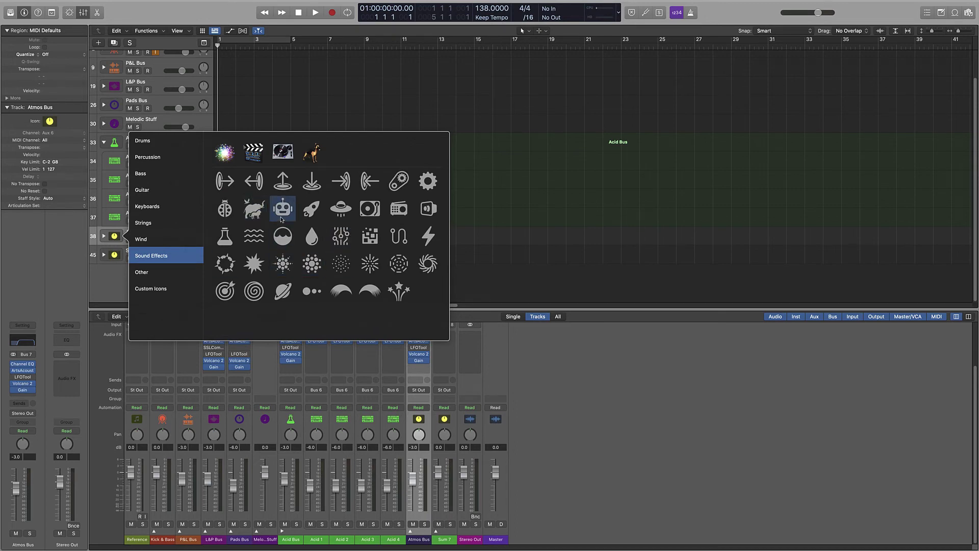
left_click(249, 216)
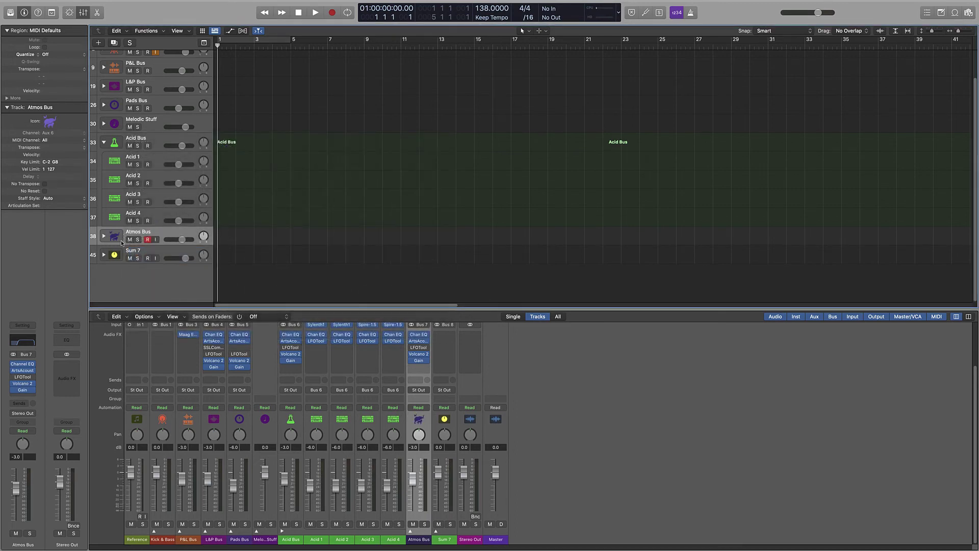
Give the new crash and sweep stack the belt-and-pulley sound effects icon and rename it Transition FX Bus.
left_click(115, 255)
mouse_move(162, 272)
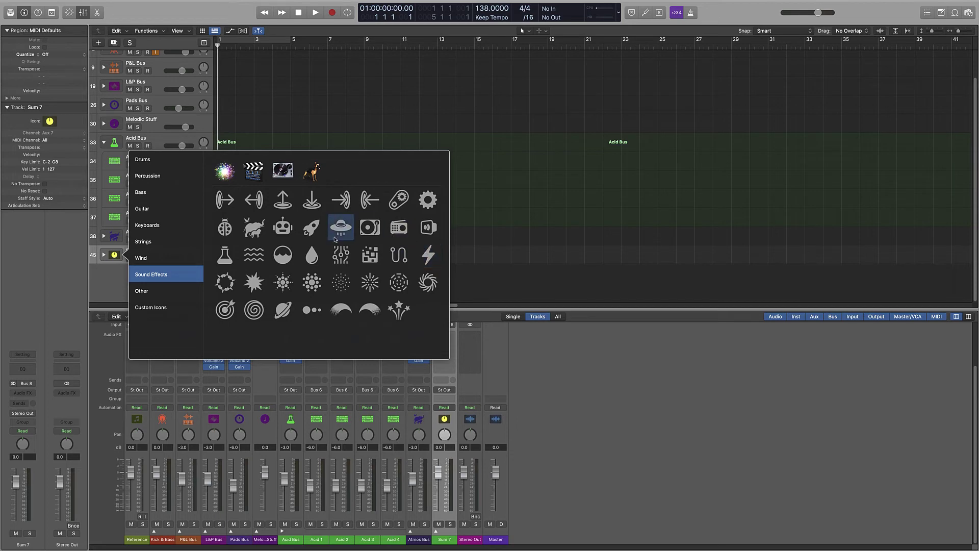
left_click(399, 199)
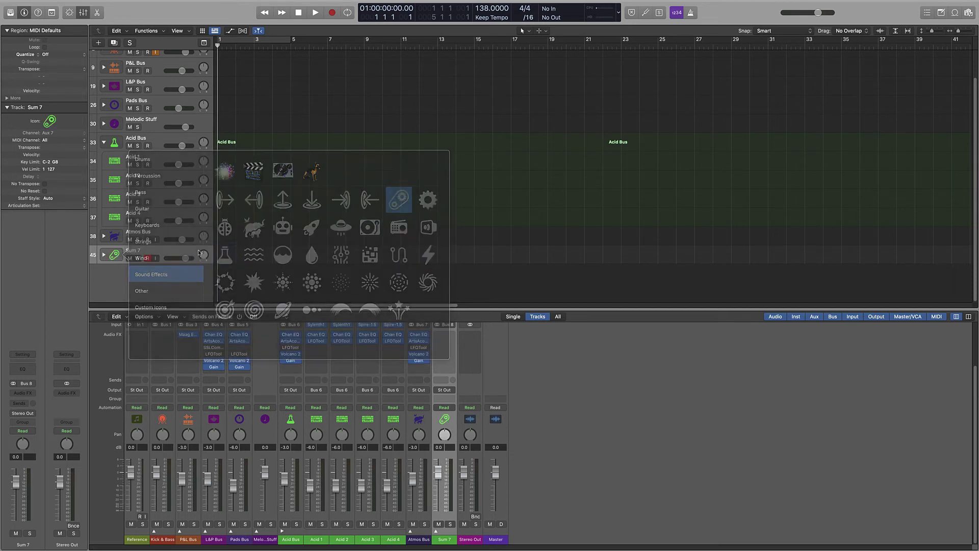
double_click(132, 254)
type("Tr")
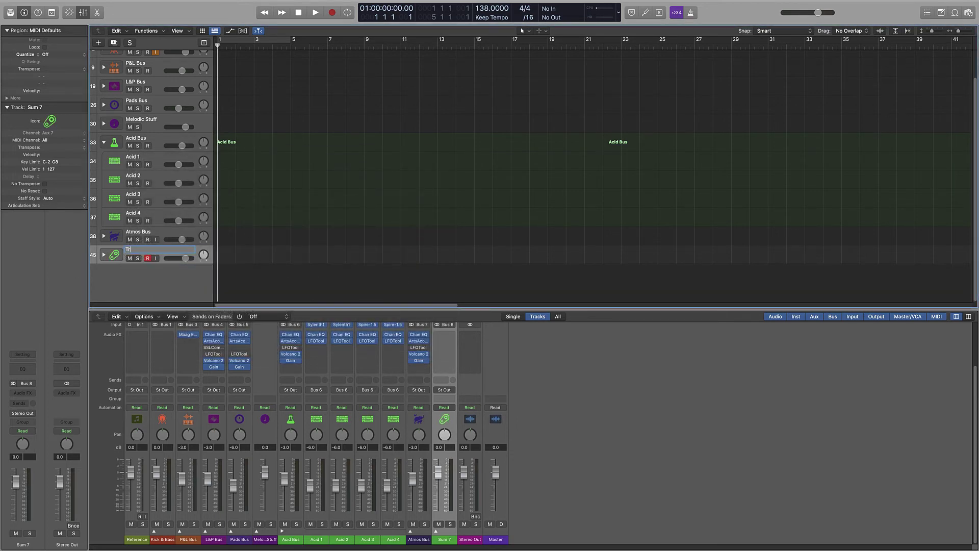
type("ansition FX Bus")
key("Return")
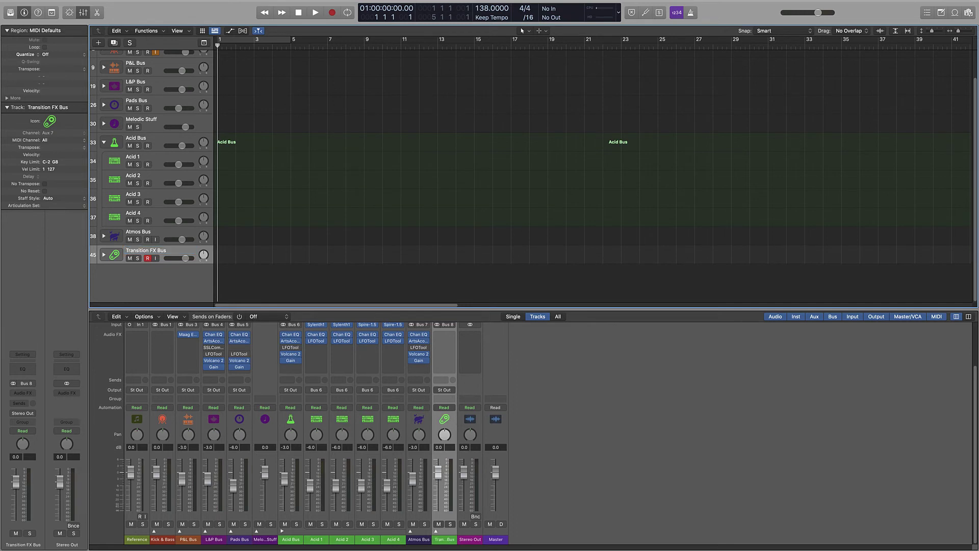
Check the tracks inside the Transition FX Bus stack, and collapse both it and the Acid Bus stack.
left_click(104, 256)
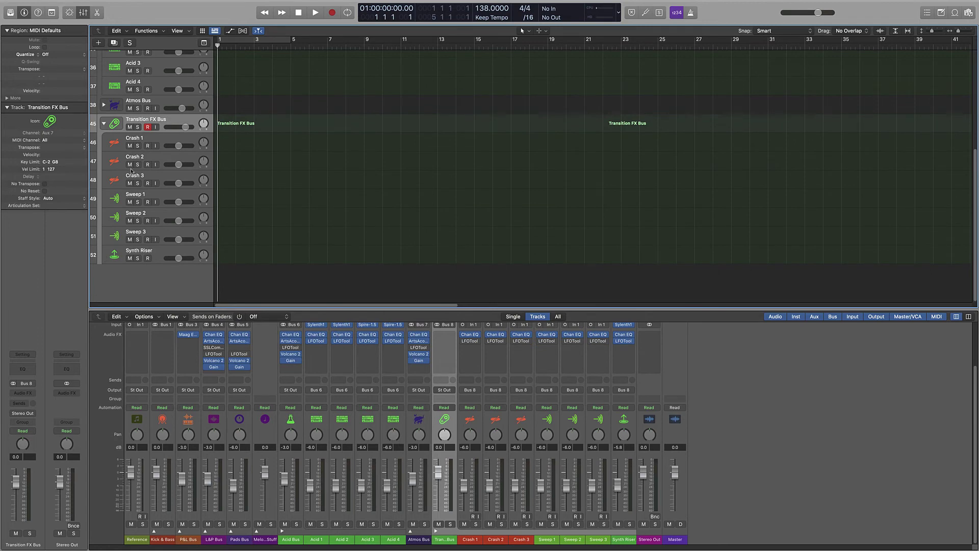
left_click(105, 124)
left_click(107, 144)
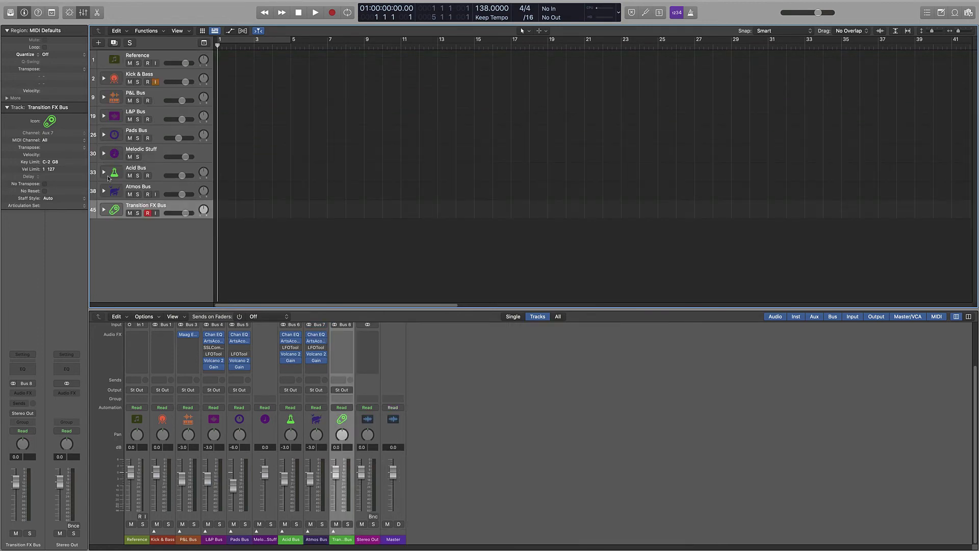
left_click(104, 209)
left_click(103, 210)
right_click(117, 240)
left_click(149, 237)
right_click(148, 237)
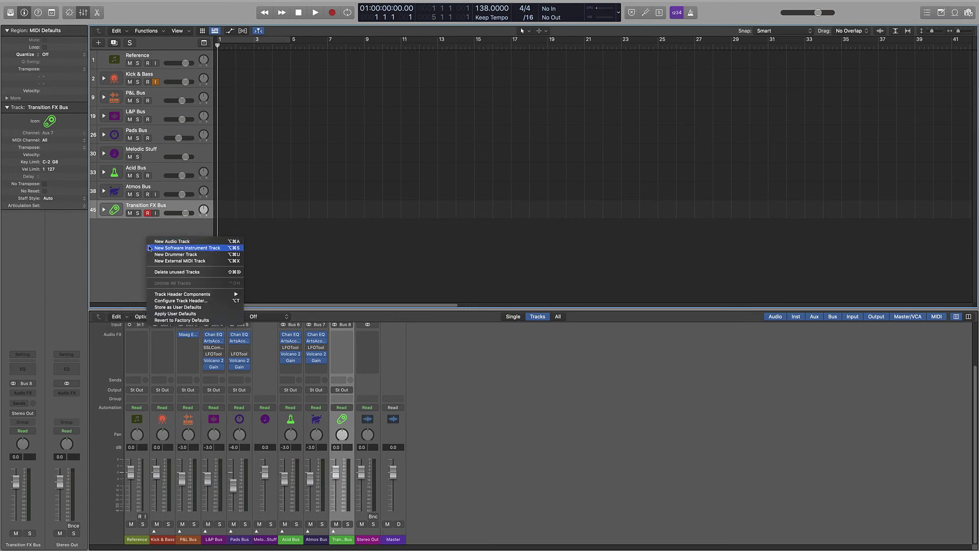
left_click(125, 238)
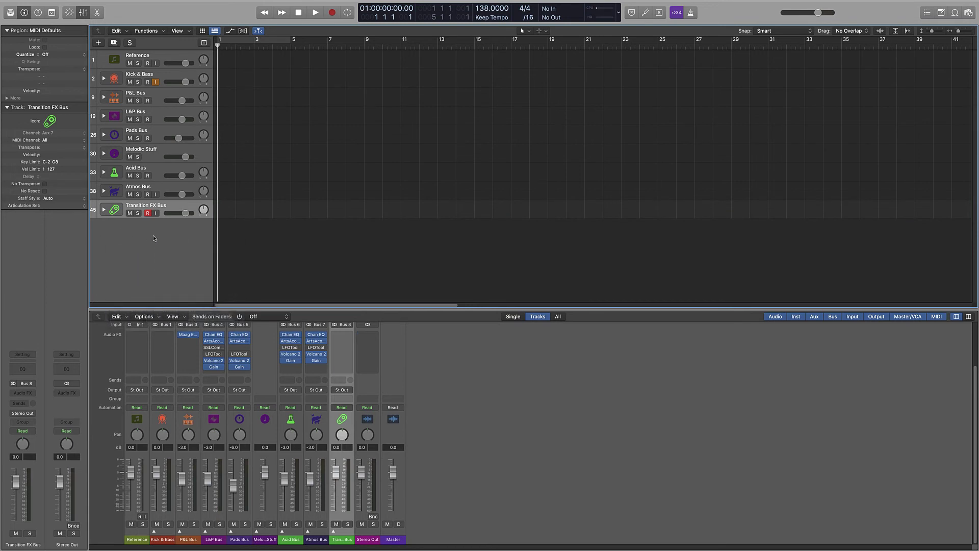
Duplicate the Synth Riser track and move the copy out of the Transition FX Bus stack to below it.
left_click(104, 210)
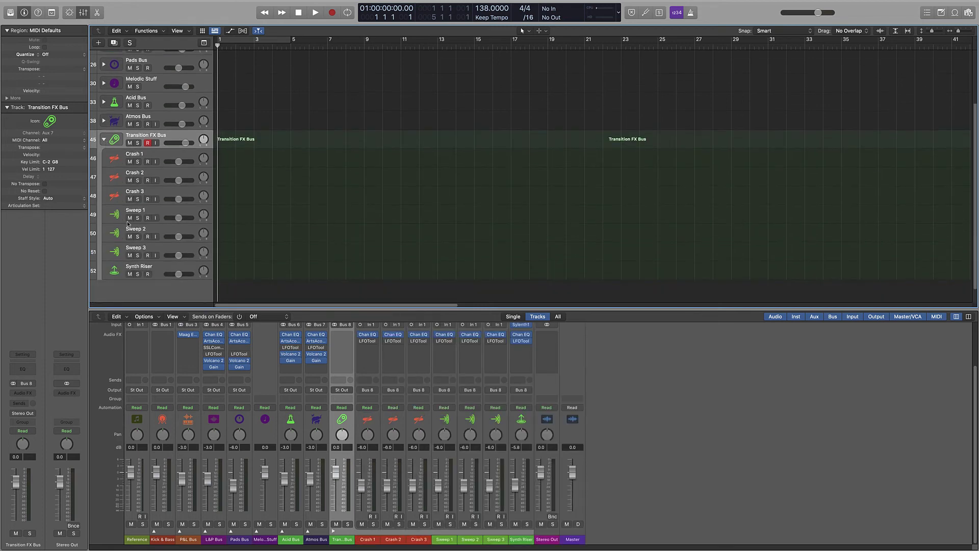
left_click(138, 255)
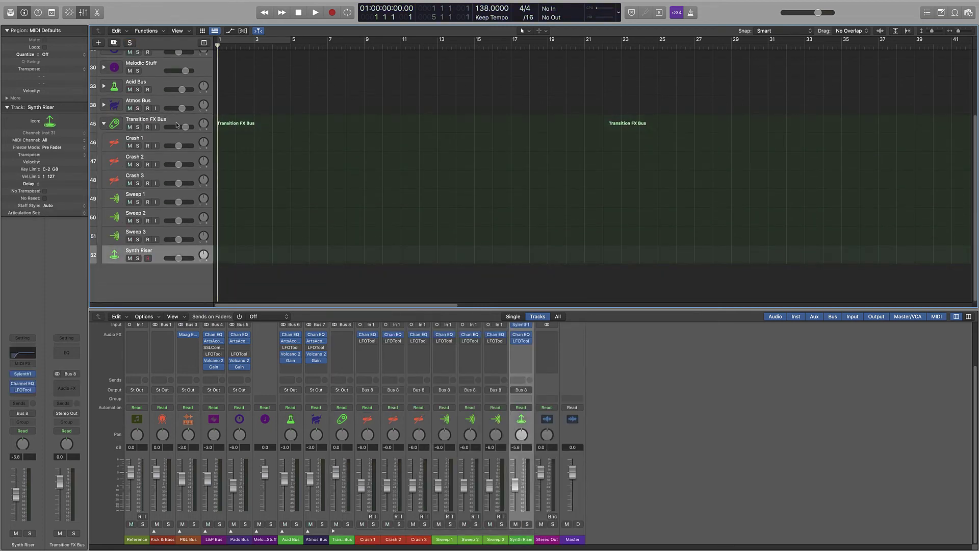
key("super+d")
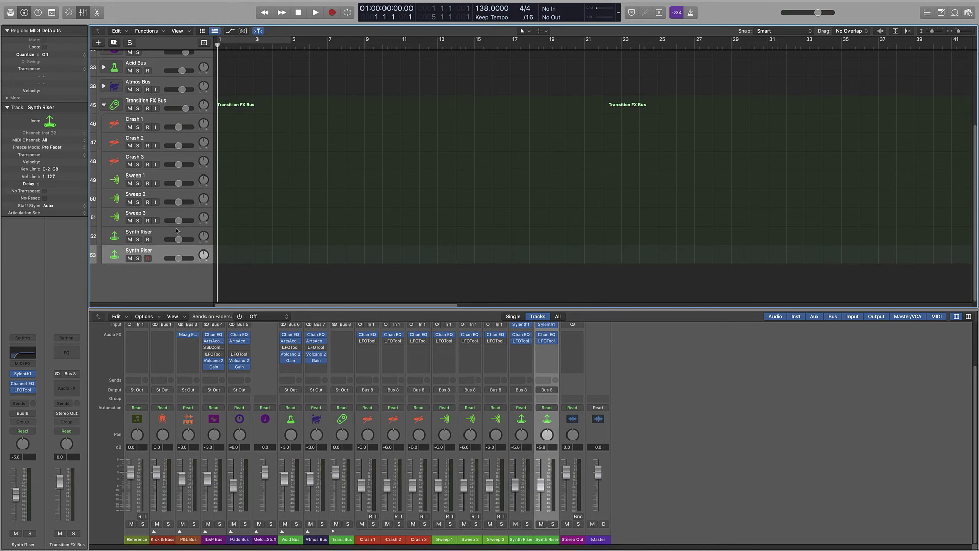
left_click_drag(158, 255, 156, 288)
left_click(104, 105)
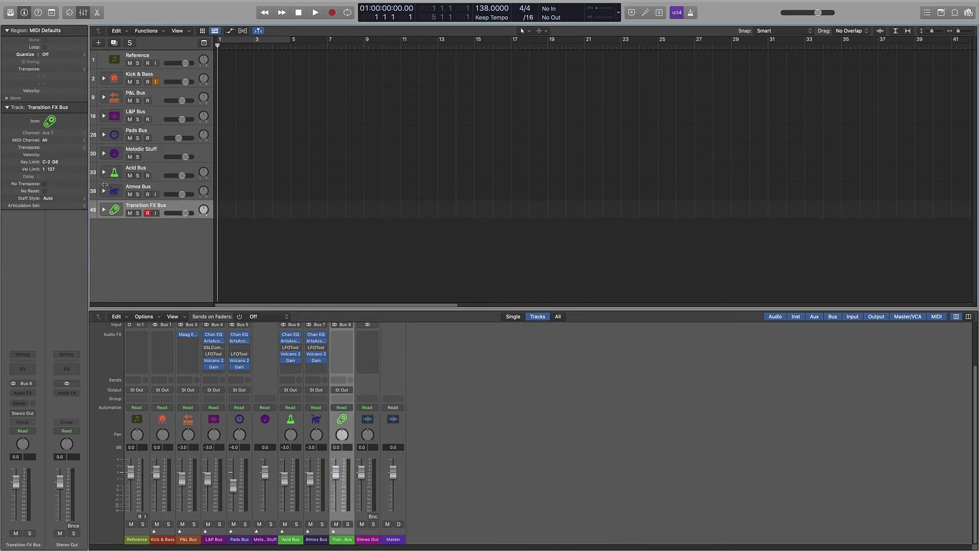
left_click(103, 210)
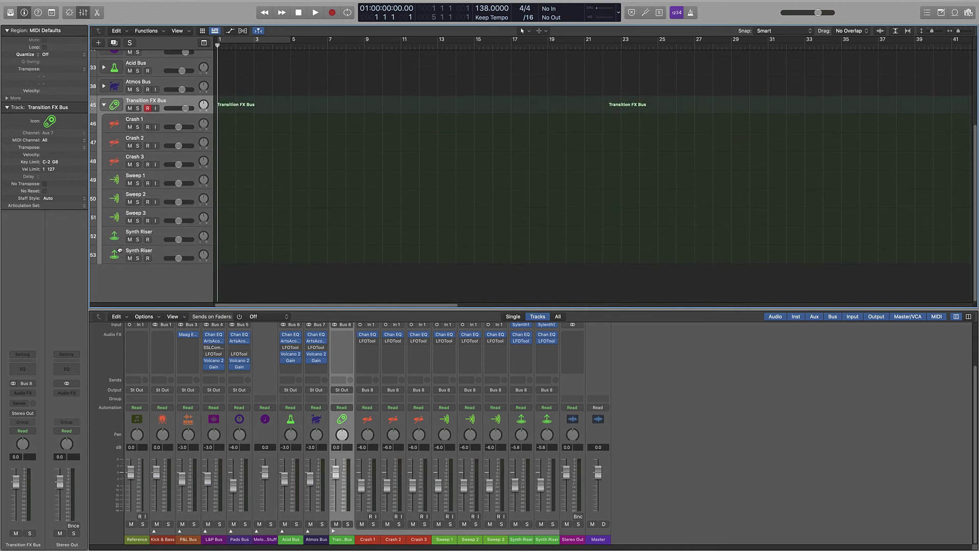
left_click_drag(120, 251, 148, 277)
left_click(105, 105)
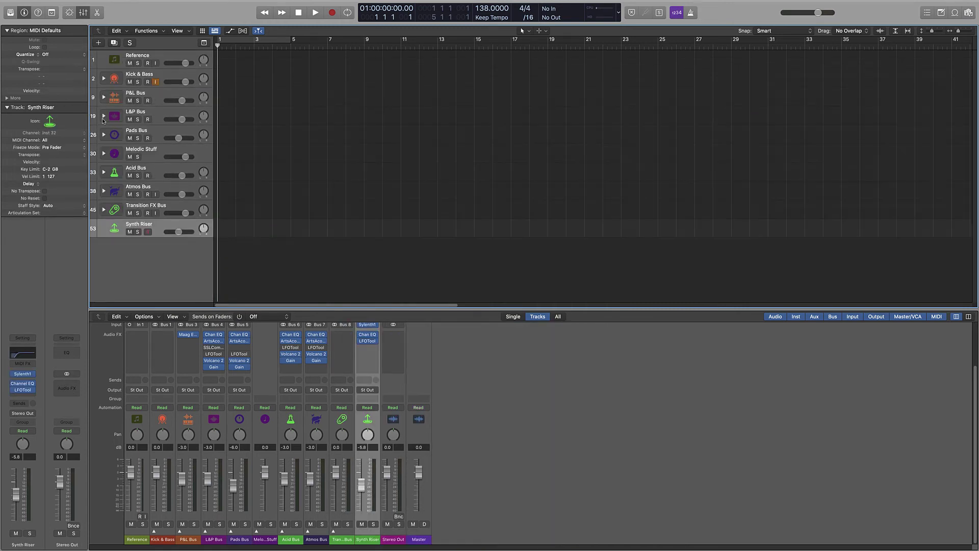
Rename the duplicated Synth Riser track as Fill 1 and give it the half-filled circle with a wavy edge from the sound effects icons.
double_click(142, 225)
type("Fill 1")
key("Return")
left_click(114, 228)
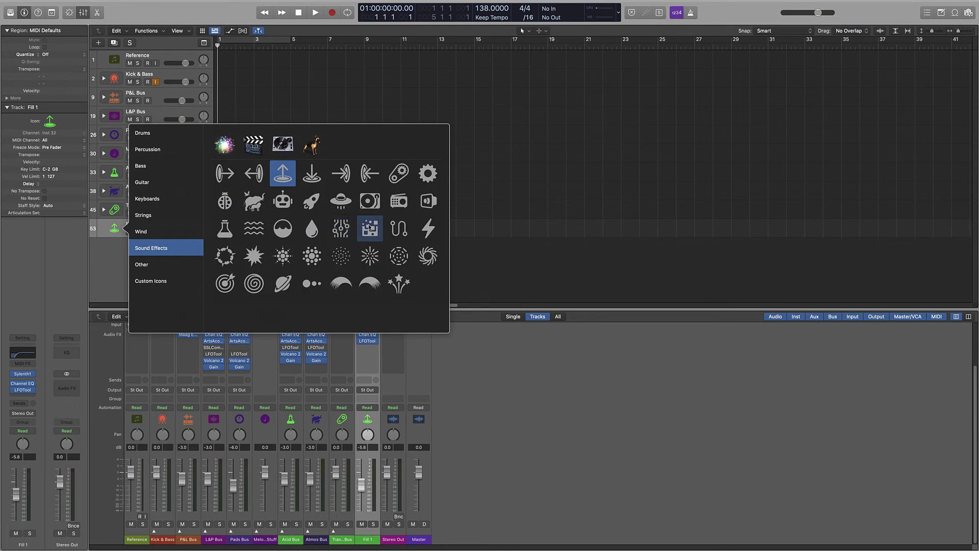
left_click(283, 228)
left_click(113, 230)
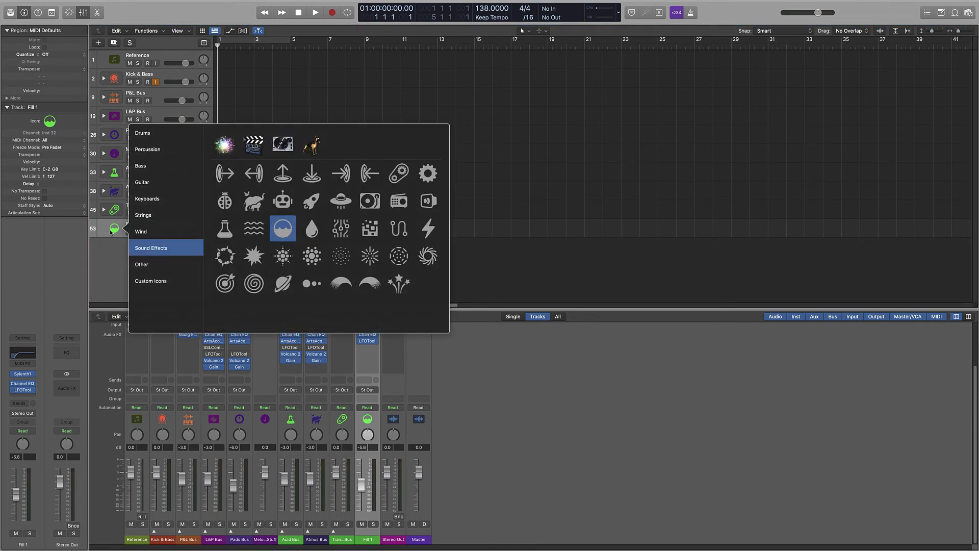
Assign the dark orange-brown colour from the second column, third row of the colour palette to the Fill 1 channel strip.
left_click(373, 524)
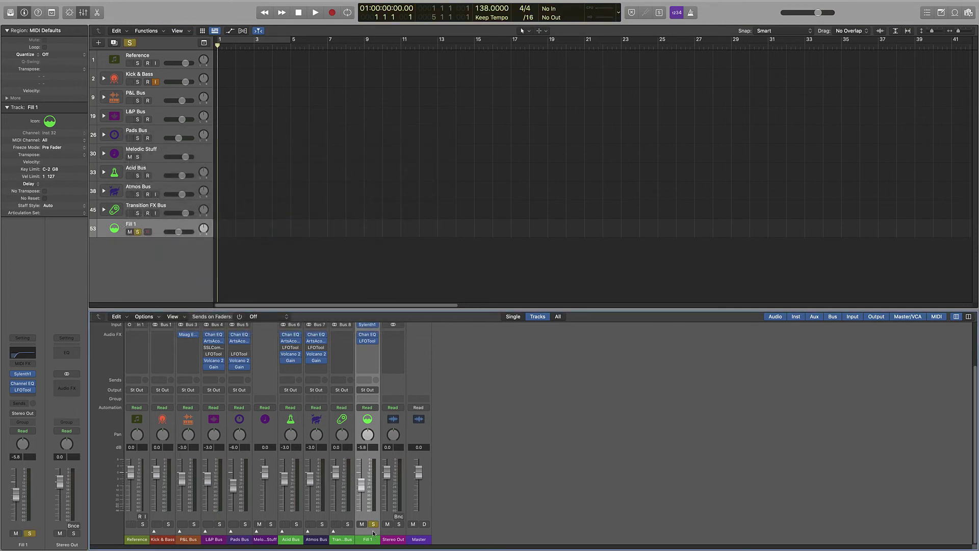
left_click(373, 524)
right_click(375, 485)
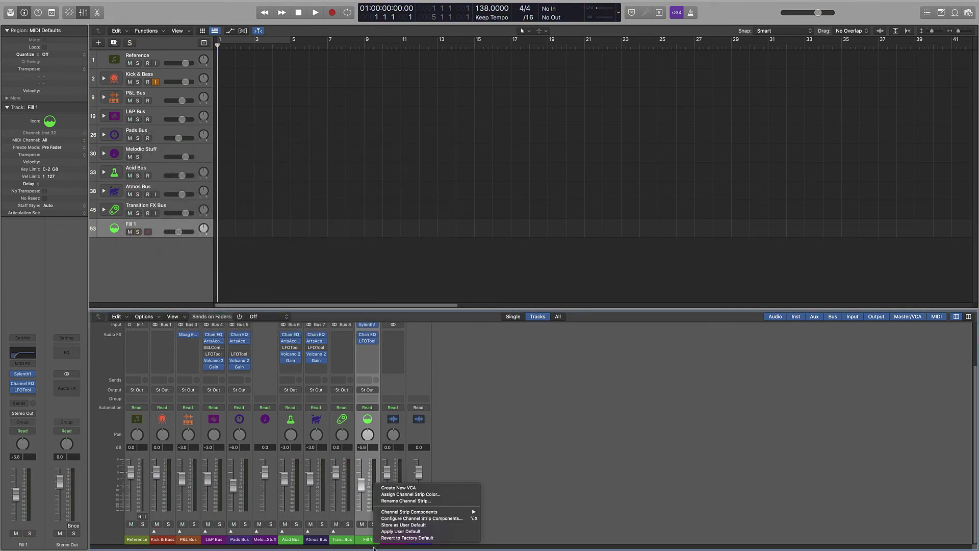
left_click(401, 495)
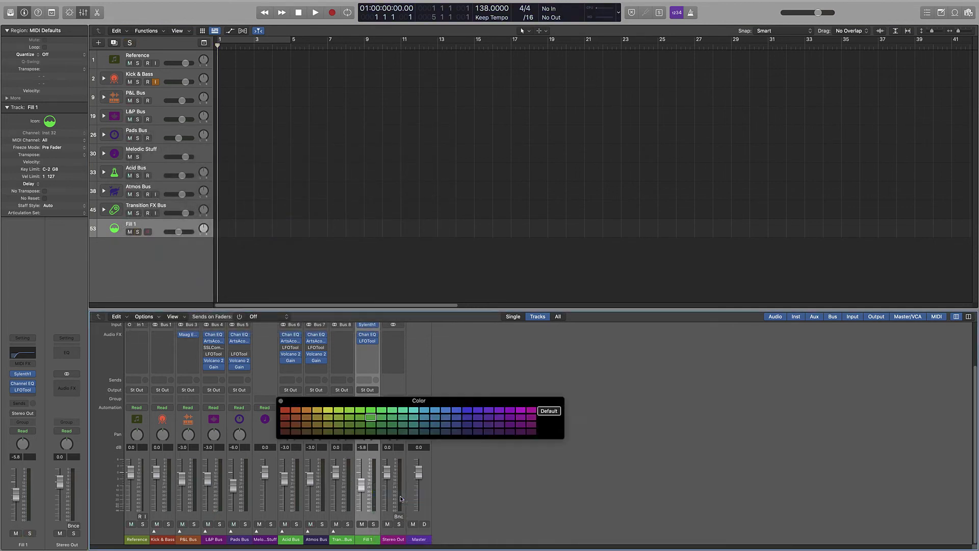
left_click(306, 410)
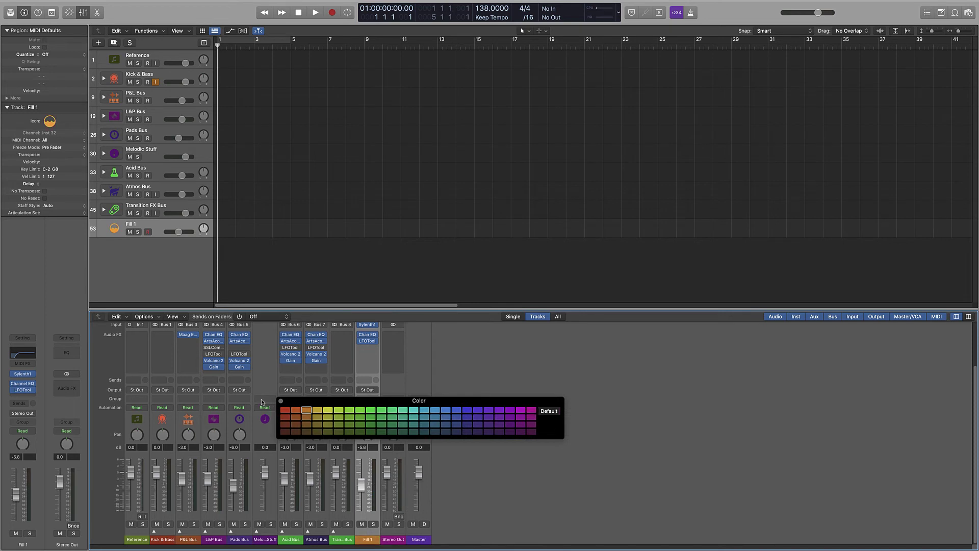
left_click(297, 410)
left_click(297, 424)
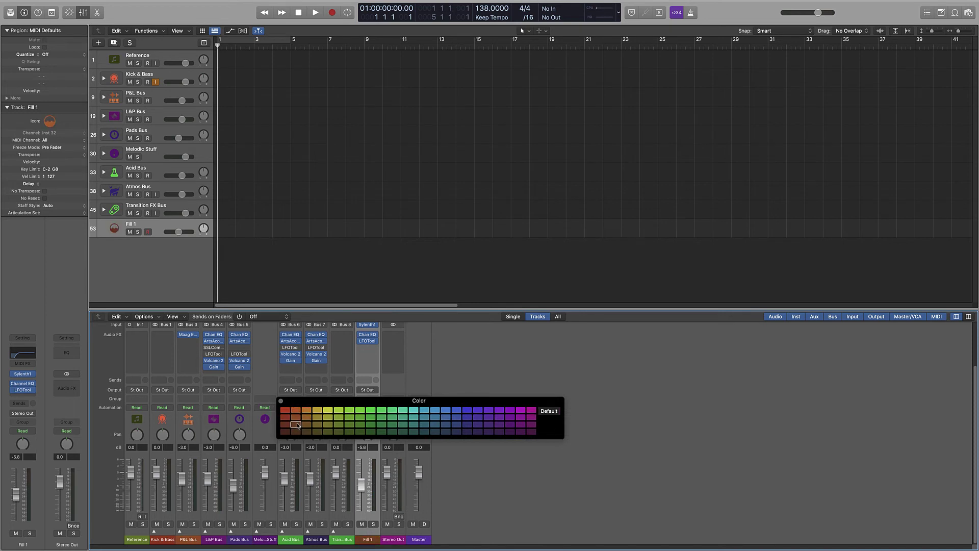
left_click(297, 418)
left_click(297, 424)
left_click(281, 402)
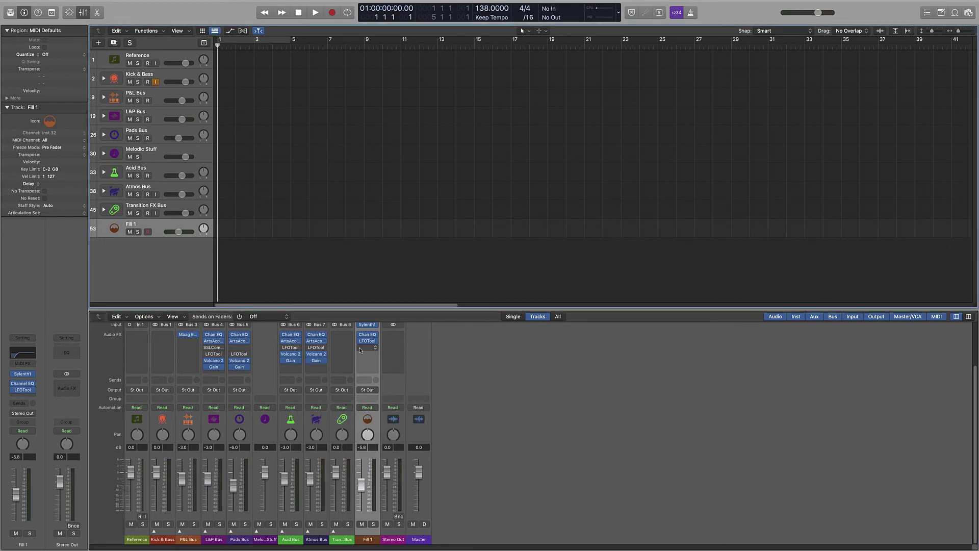
Replace the Sylenth1 instrument on the Fill 1 track with the New Sonic Arts Vice plug-in.
scroll(360, 350, "up", 3)
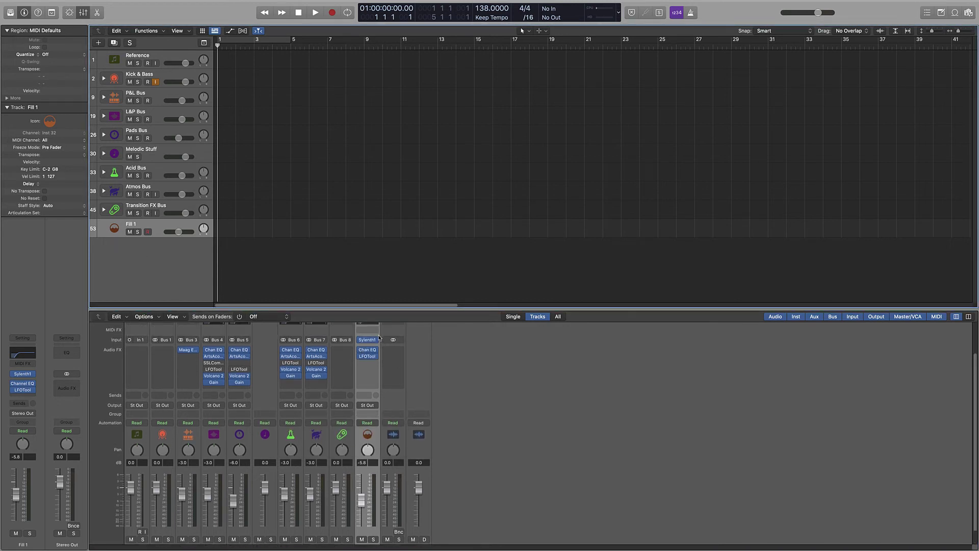
left_click(379, 337)
mouse_move(384, 496)
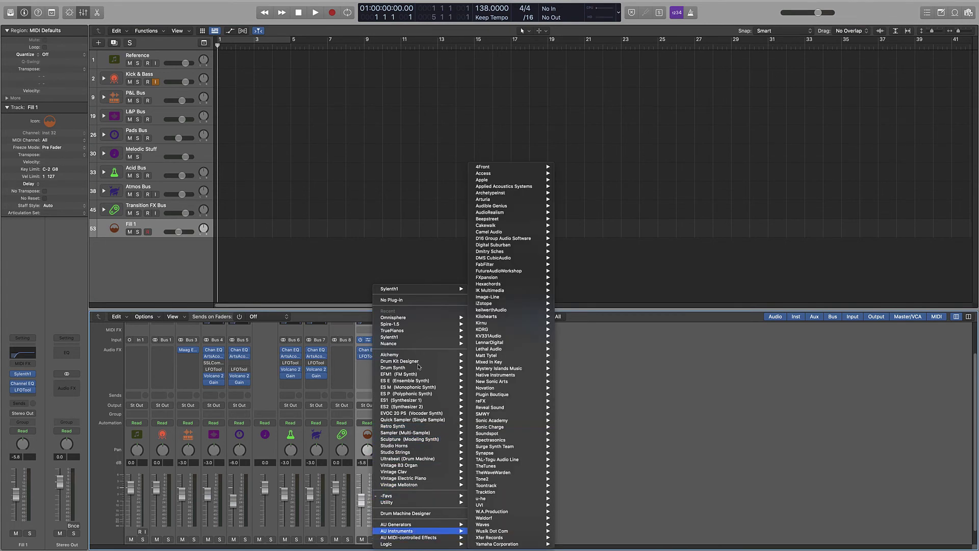
mouse_move(419, 533)
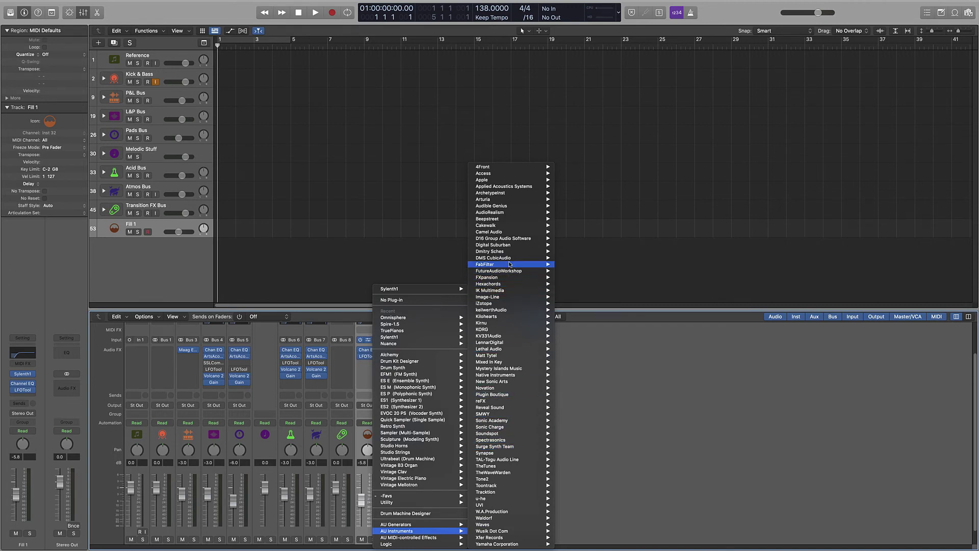
mouse_move(510, 265)
mouse_move(526, 382)
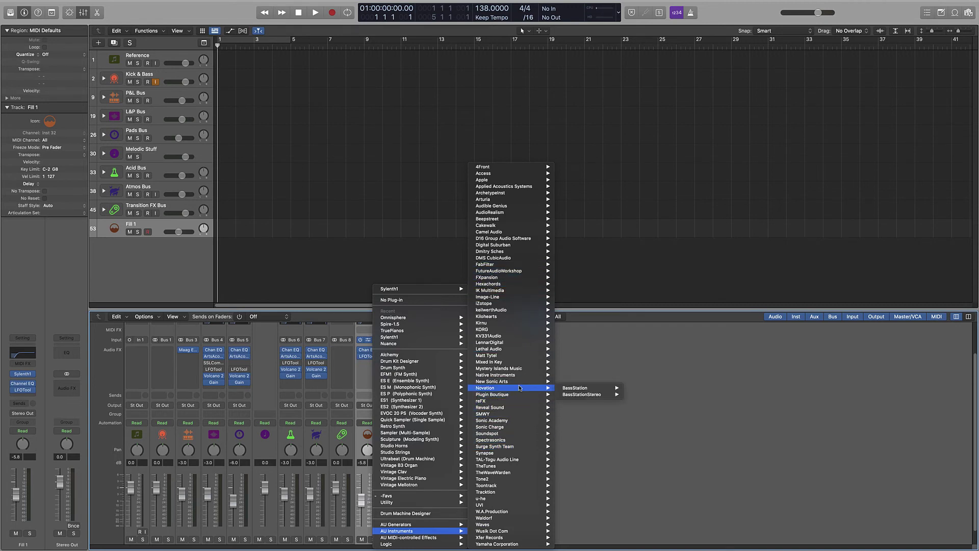
mouse_move(582, 401)
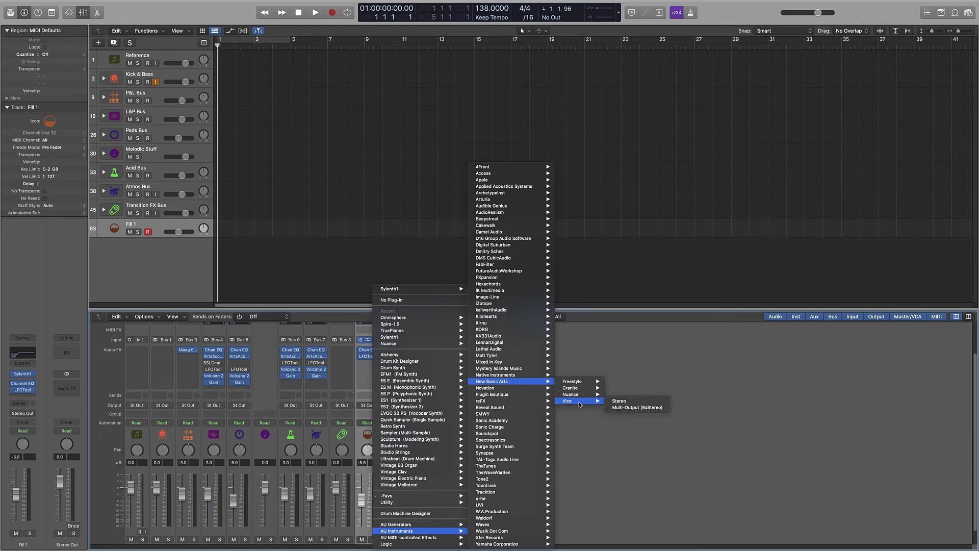
left_click(634, 404)
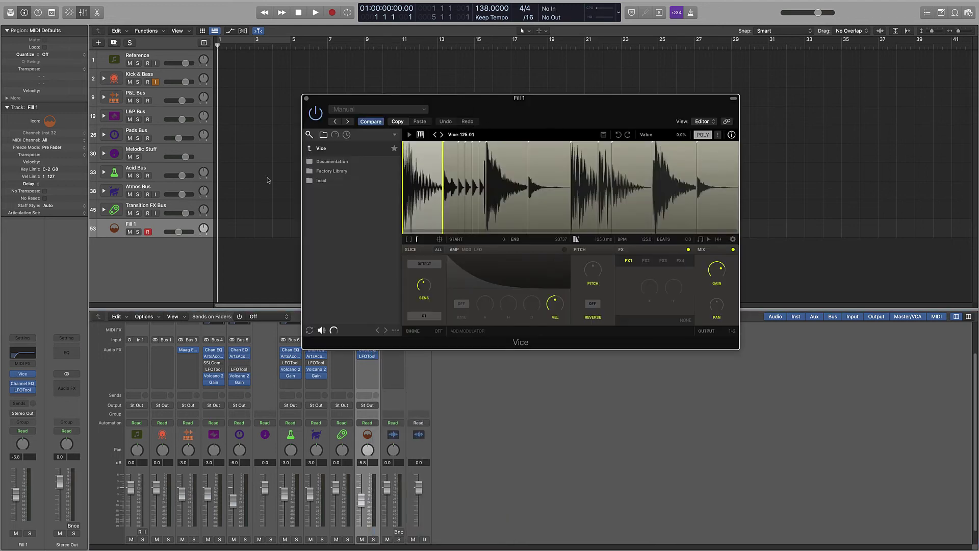
right_click(454, 169)
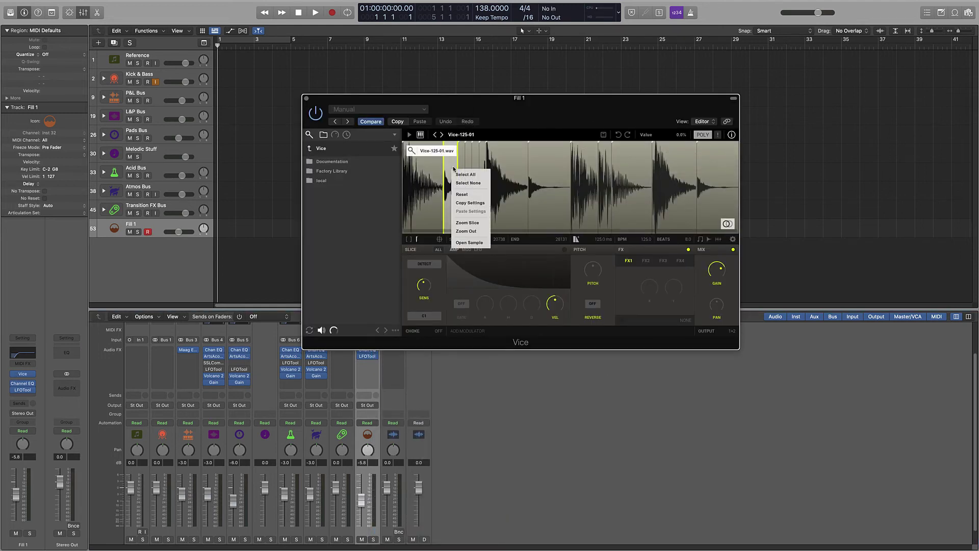
left_click(391, 225)
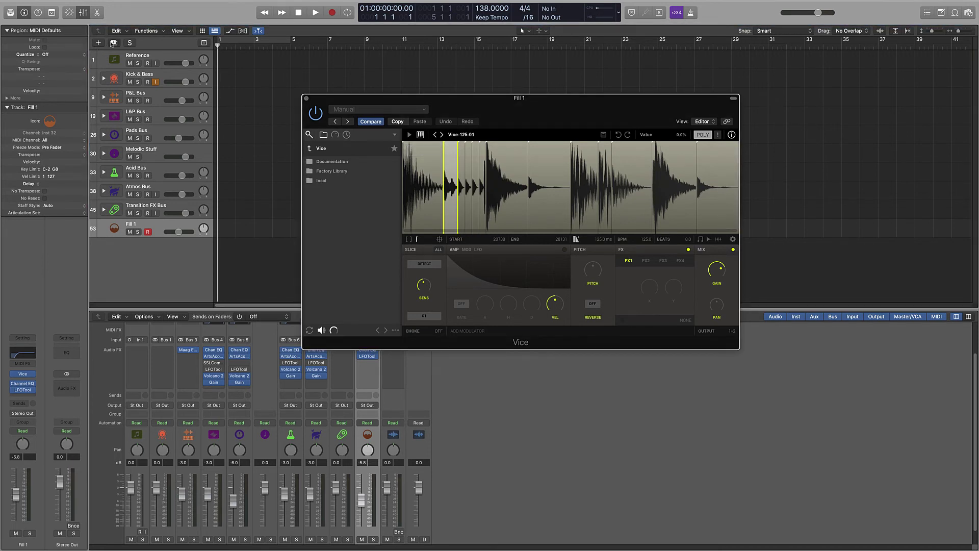
Duplicate the Fill 1 track with its settings, name the copy Fill 2, and close the Vice plug-in window.
left_click(113, 43)
double_click(130, 244)
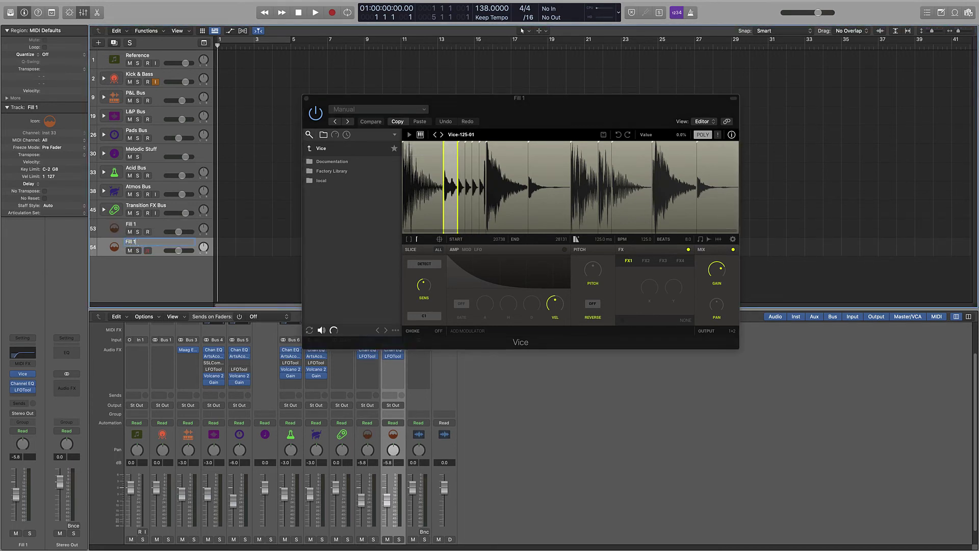
key("Return")
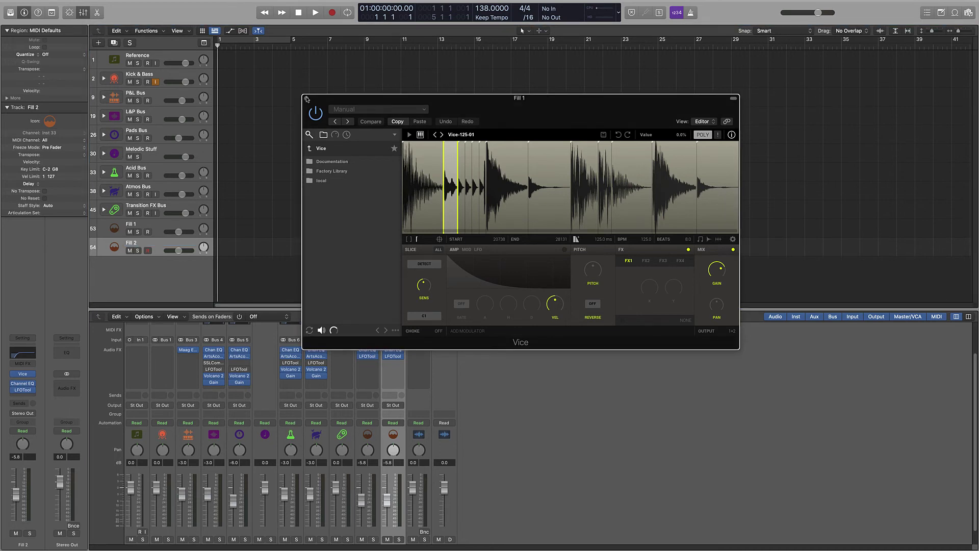
left_click(306, 97)
Duplicate the Fill 2 track with its settings and name the copy Fill 3.
left_click(114, 42)
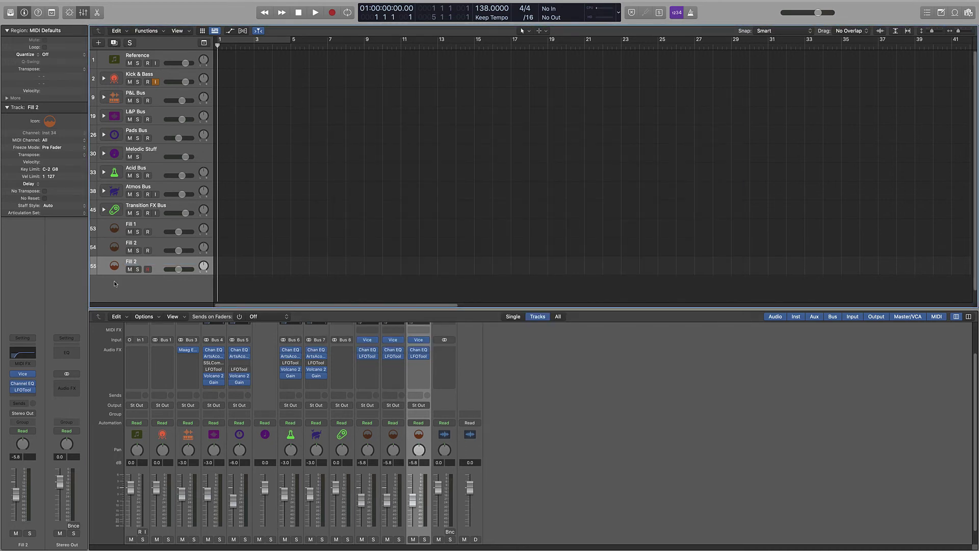
double_click(131, 262)
key("Right")
key("BackSpace")
key("Return")
scroll(154, 295, "down", 2)
right_click(155, 292)
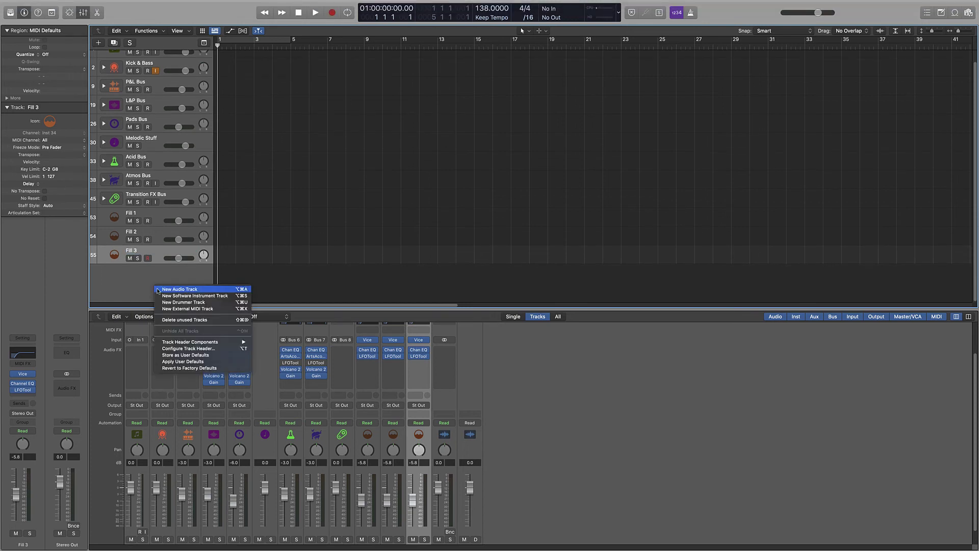
left_click(145, 284)
Expand the Transition FX Bus stack, add a new audio track directly below Synth Riser, and name it Impact.
left_click(104, 199)
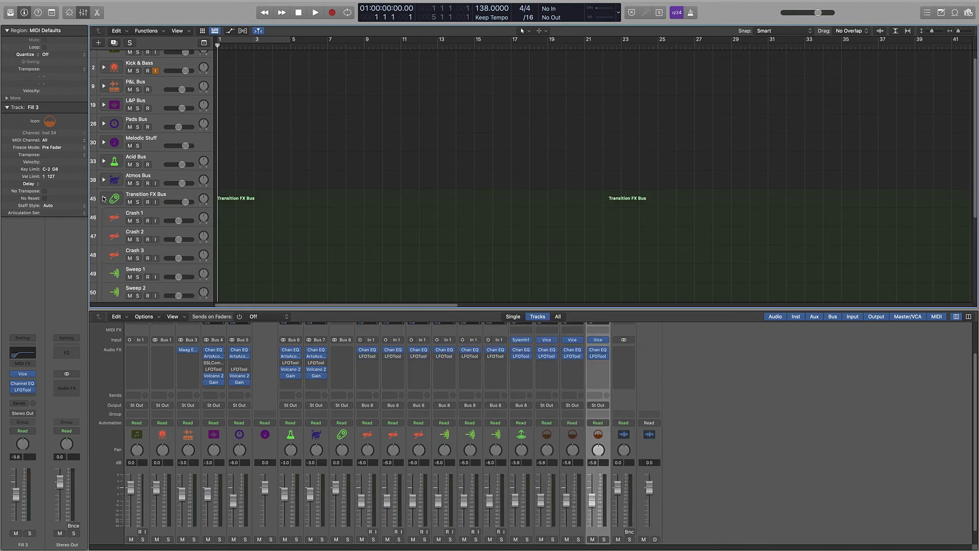
scroll(104, 199, "down", 6)
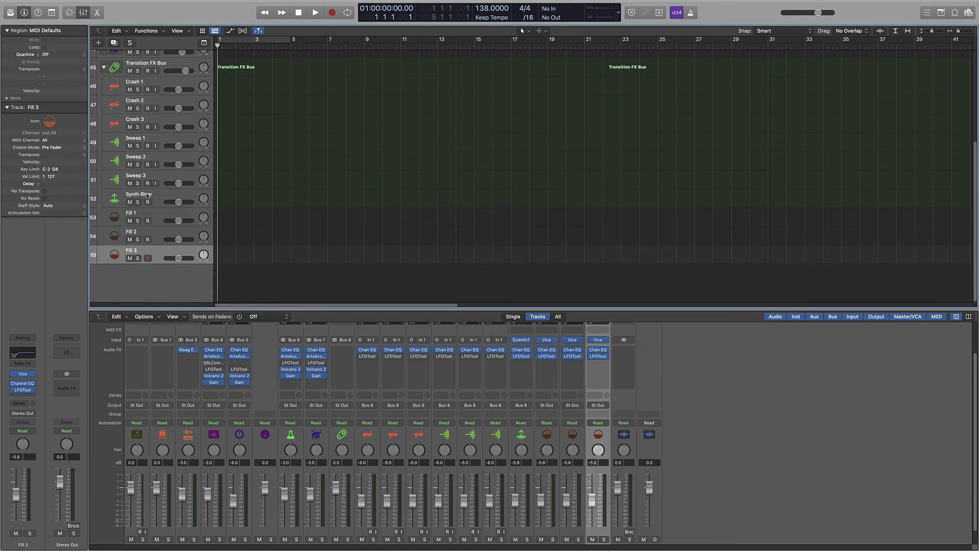
right_click(147, 195)
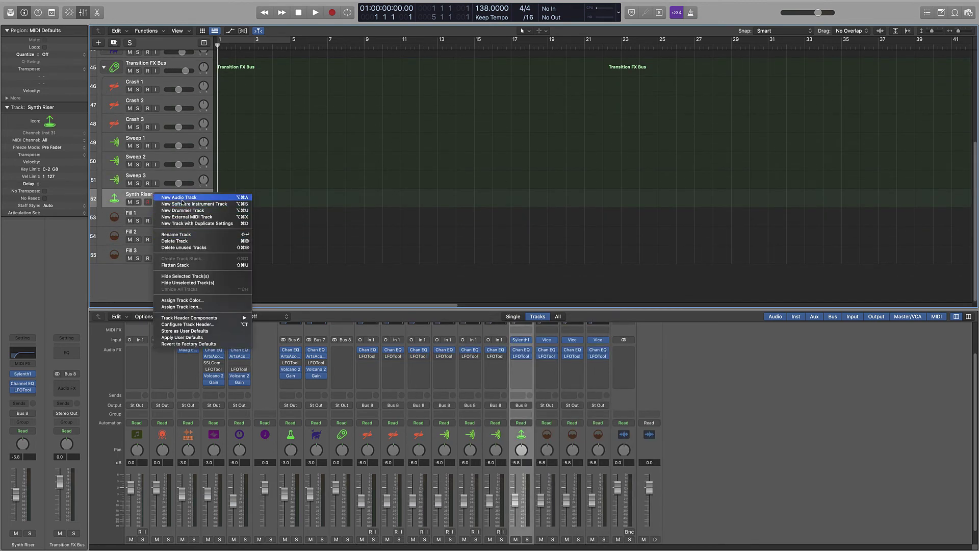
left_click(181, 199)
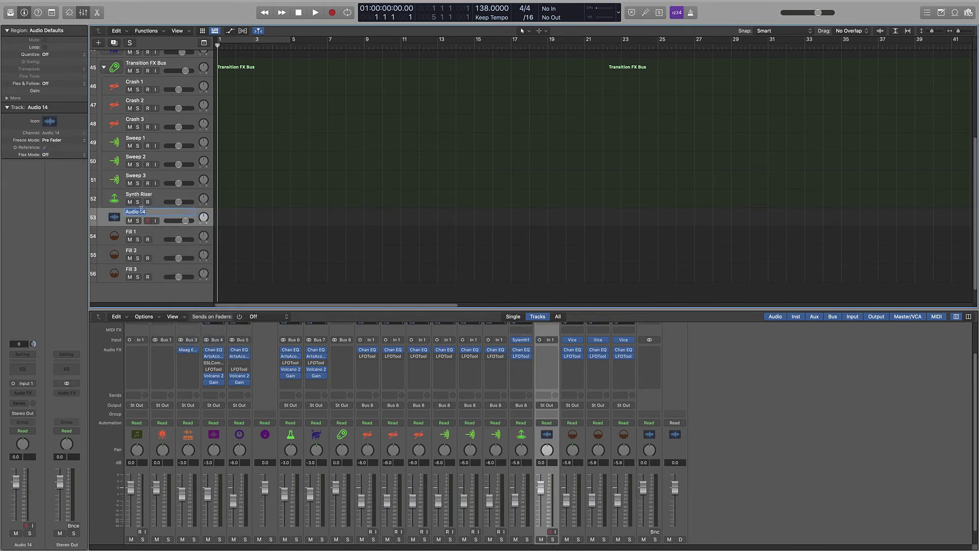
type("Ima")
type("act")
key("Return")
Add a Channel EQ to the Impact track and set its low cut to 22.4 Hz with a Q of 0.67.
scroll(613, 415, "up", 3)
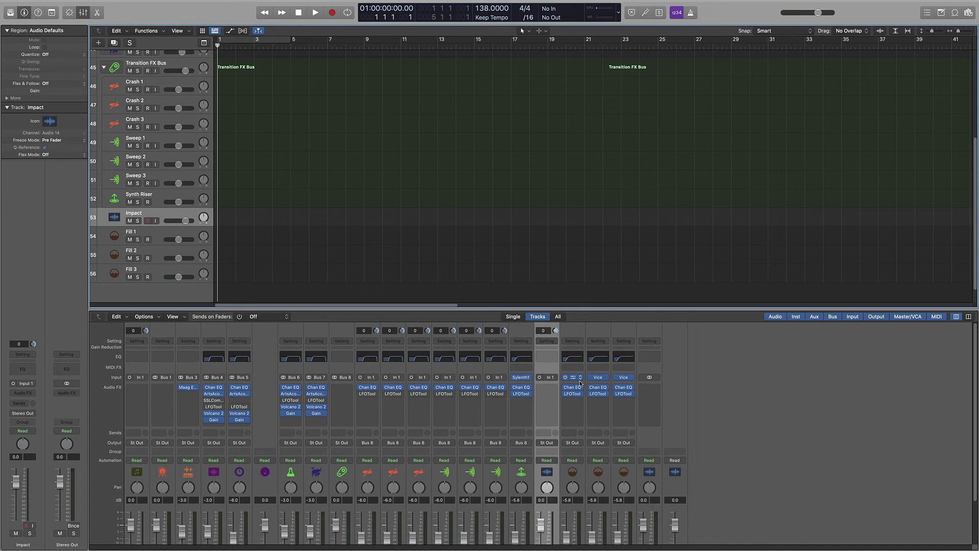
left_click(541, 364)
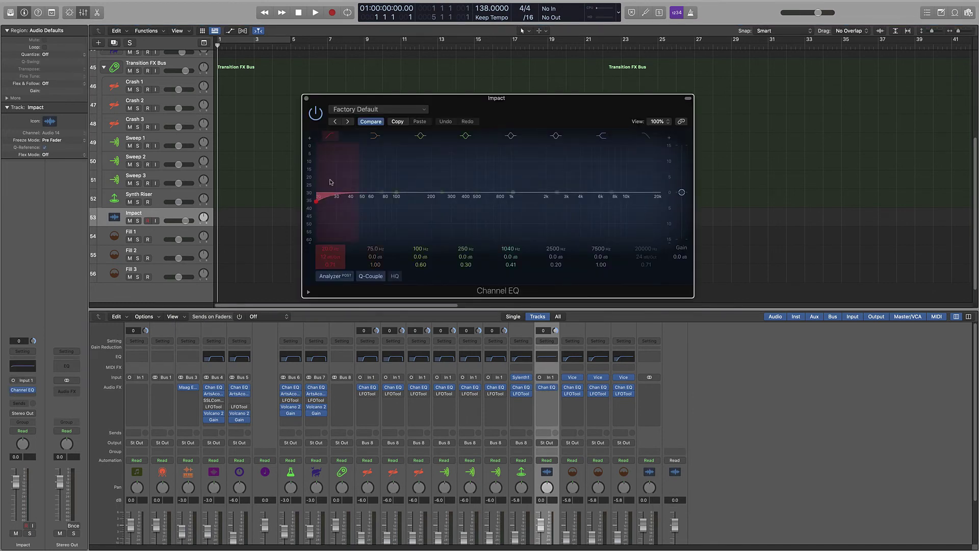
left_click_drag(330, 182, 336, 182)
left_click_drag(318, 263, 318, 263)
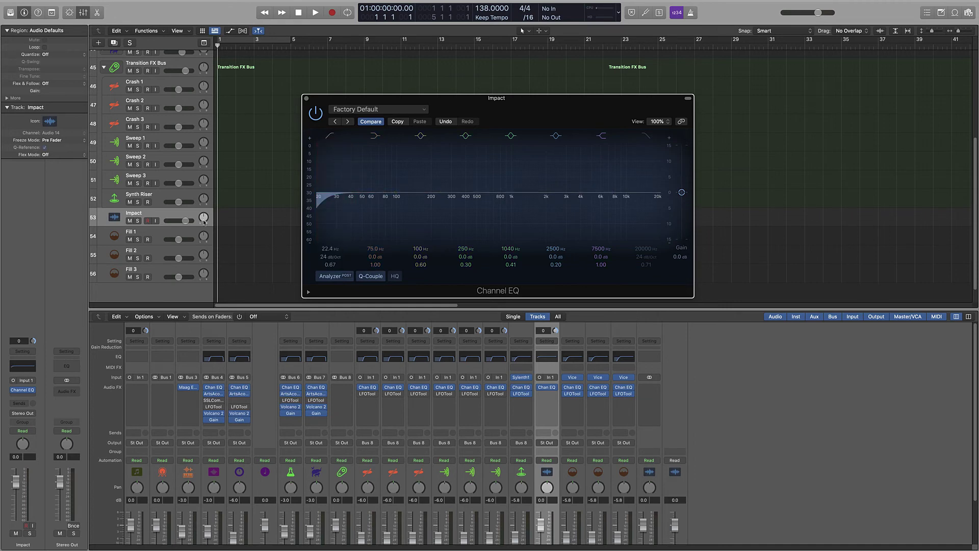
Close the Channel EQ window and give the Impact track the segmented ring from the sound effects icons.
left_click(115, 217)
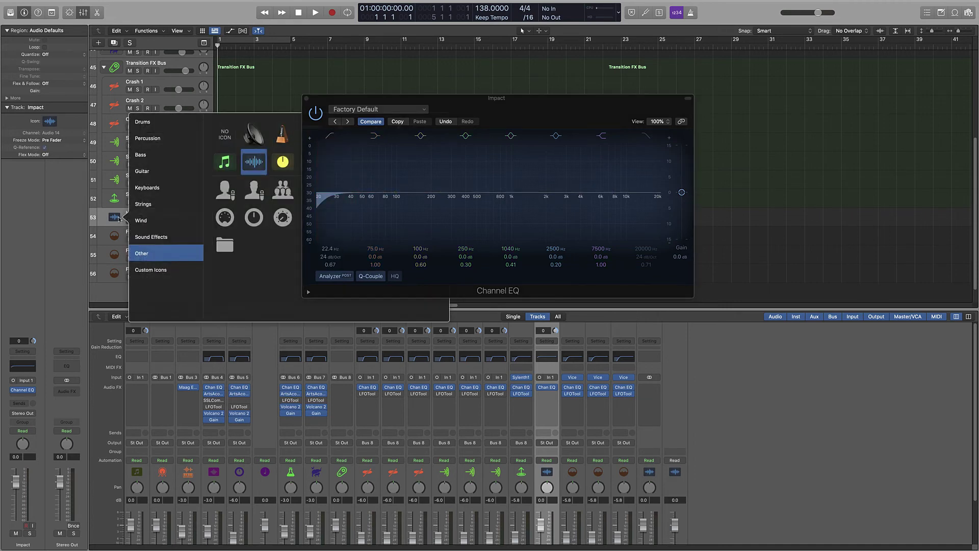
left_click(306, 99)
left_click(115, 217)
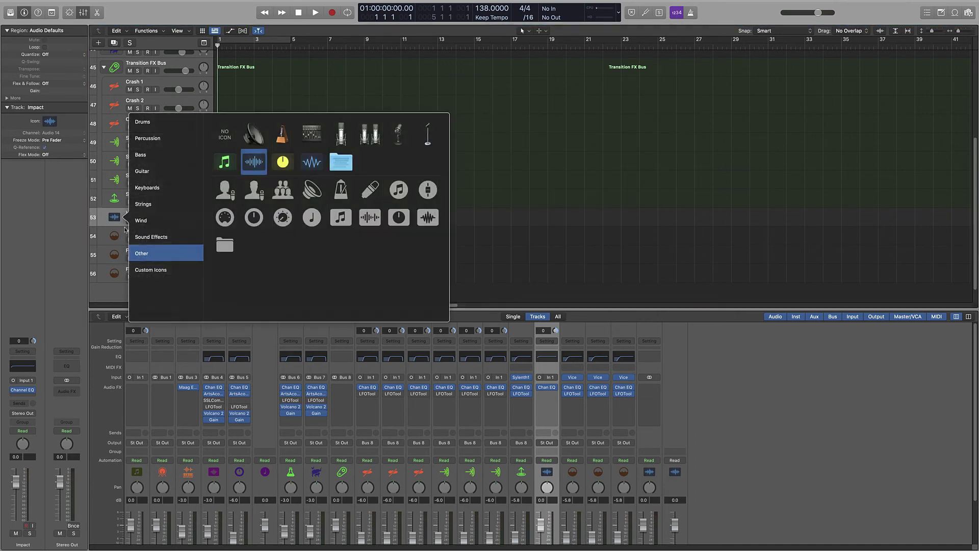
left_click(149, 244)
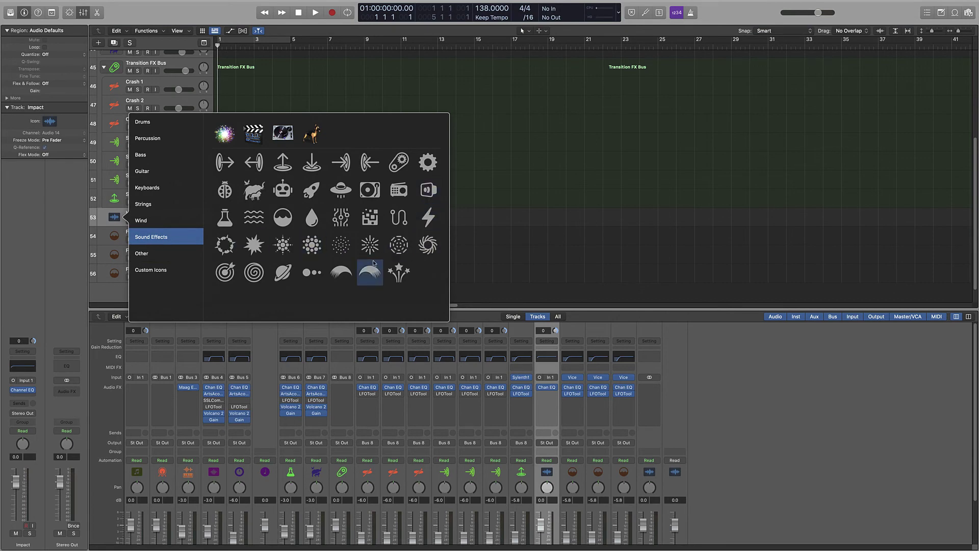
left_click(224, 244)
left_click(113, 219)
left_click(109, 220)
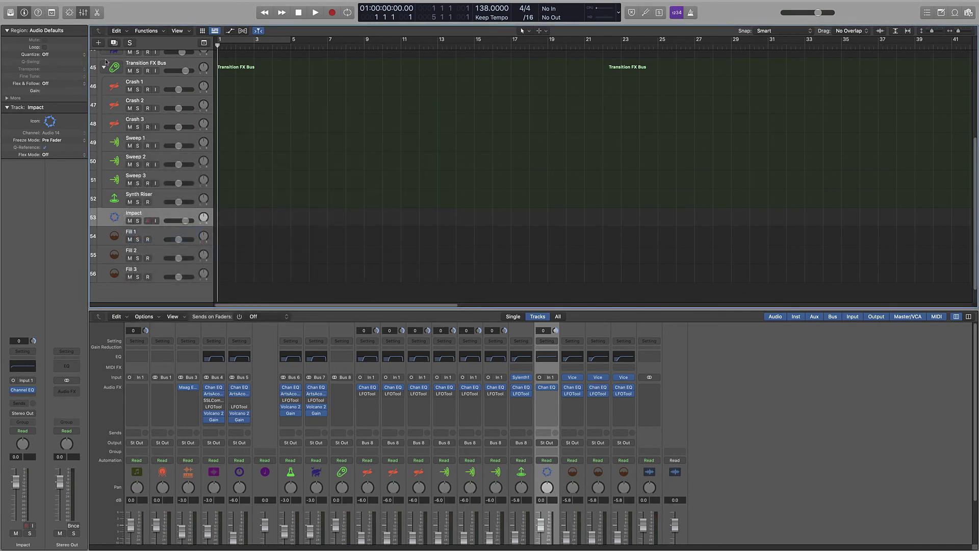
Duplicate the Impact track with its settings and name the copy Sub Drop.
left_click(115, 43)
double_click(134, 232)
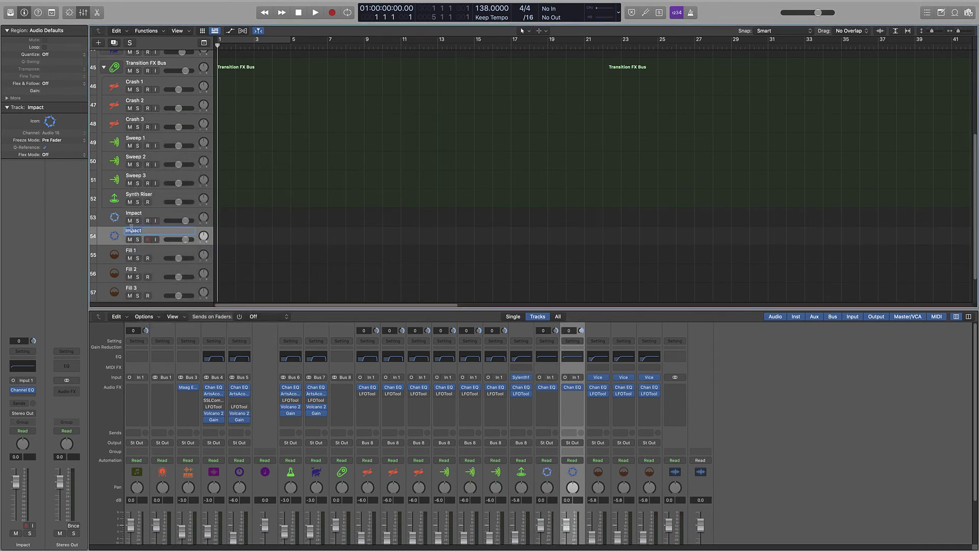
type("Sub Drop")
key("Return")
Change the Sub Drop track's icon to the downward arrow with a ring at its base from the sound effects icons.
left_click(116, 235)
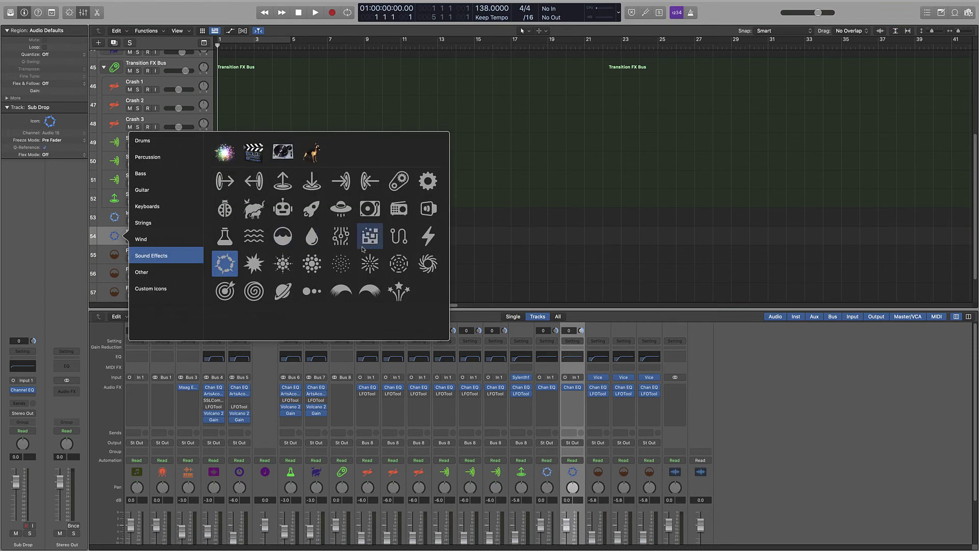
left_click(311, 182)
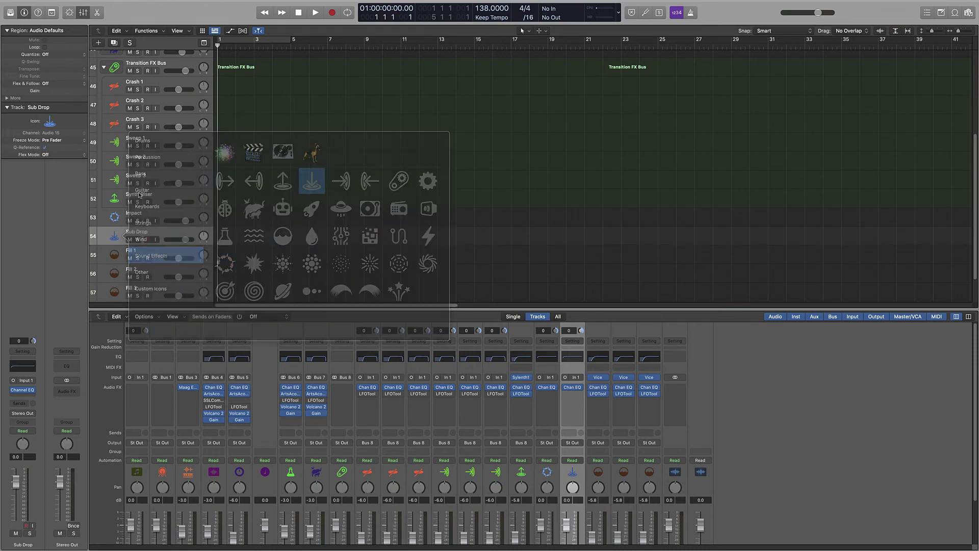
right_click(112, 239)
left_click(778, 467)
scroll(788, 449, "down", 5)
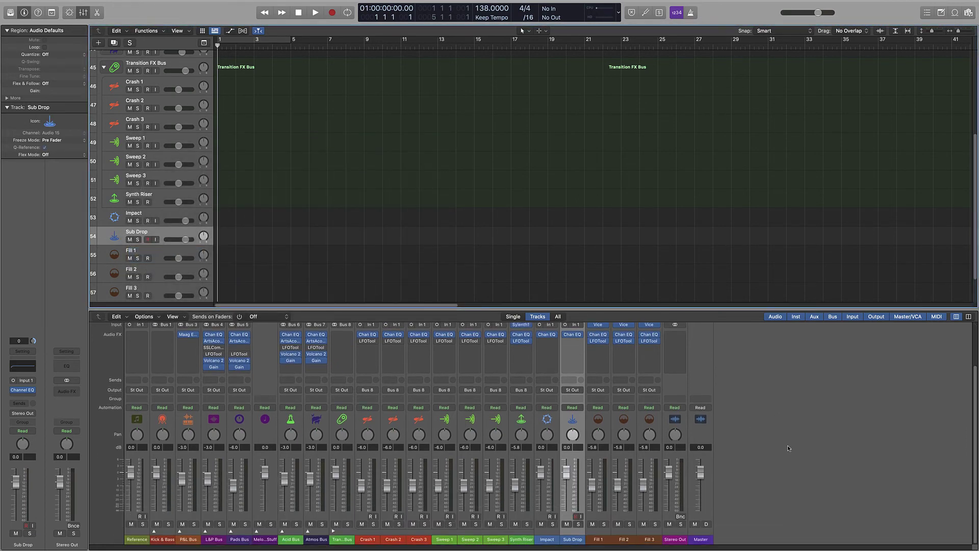
Recolour the Sub Drop and Impact channel strips the same dark green.
right_click(563, 541)
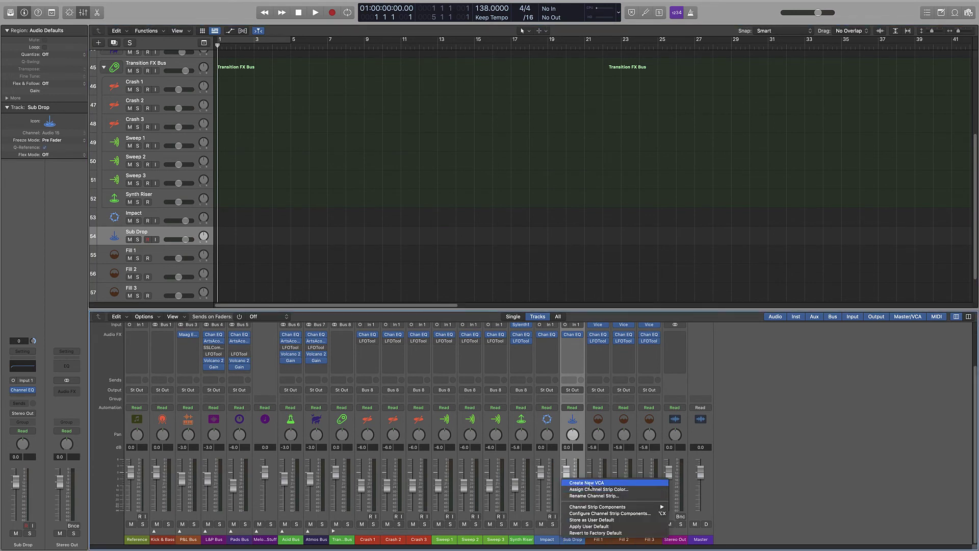
left_click(591, 489)
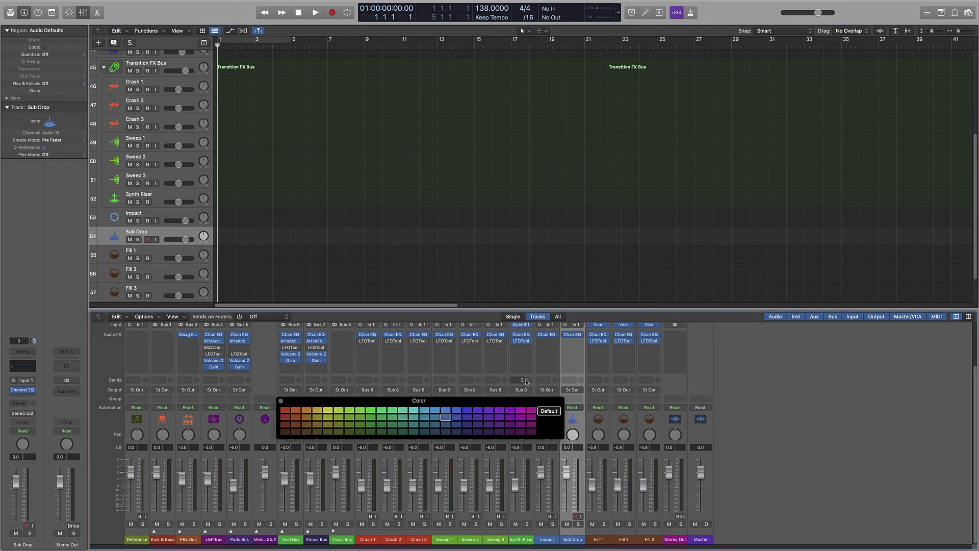
left_click(371, 419)
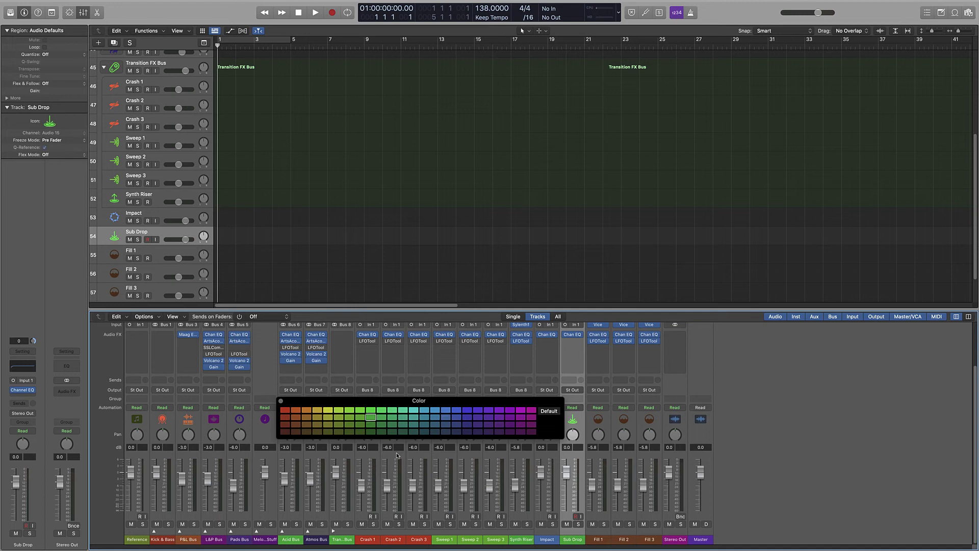
left_click(373, 424)
right_click(545, 534)
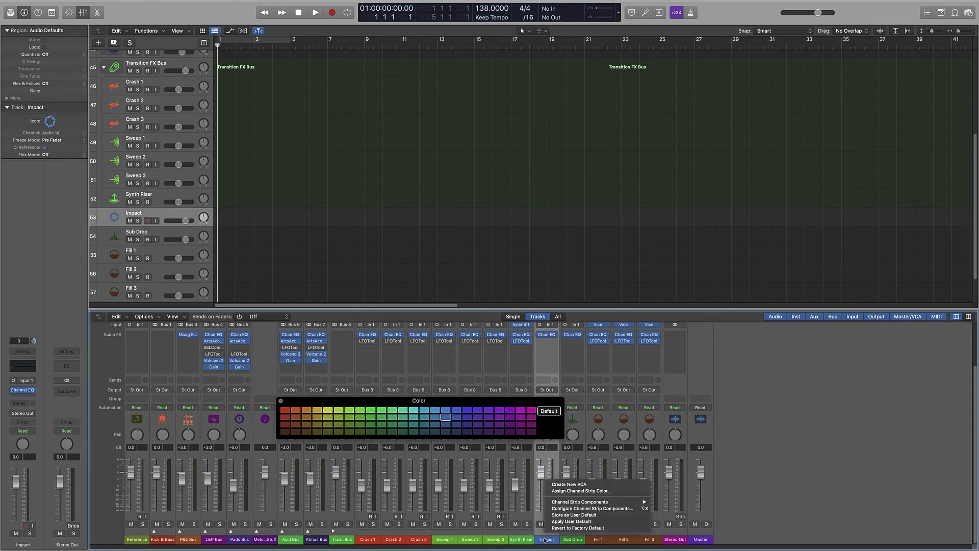
right_click(545, 539)
left_click(367, 417)
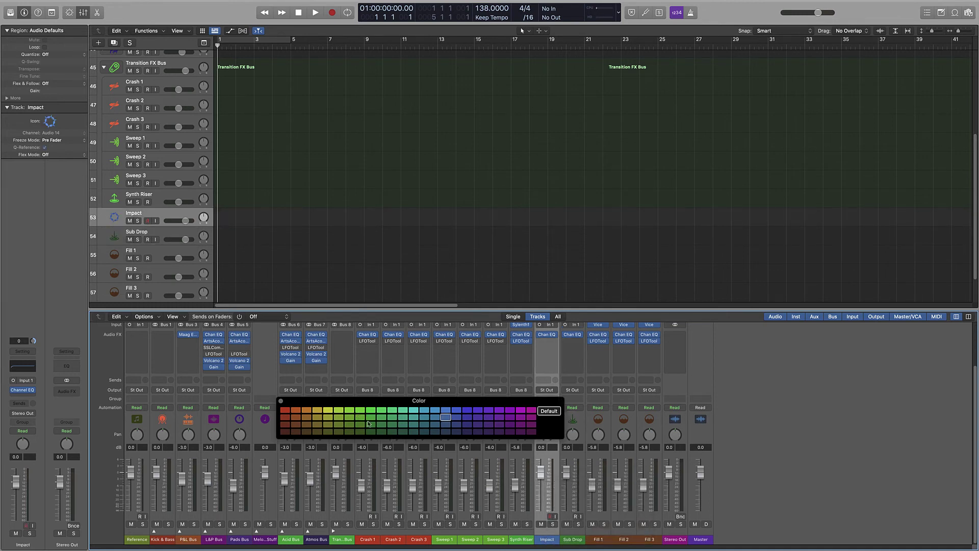
left_click(370, 425)
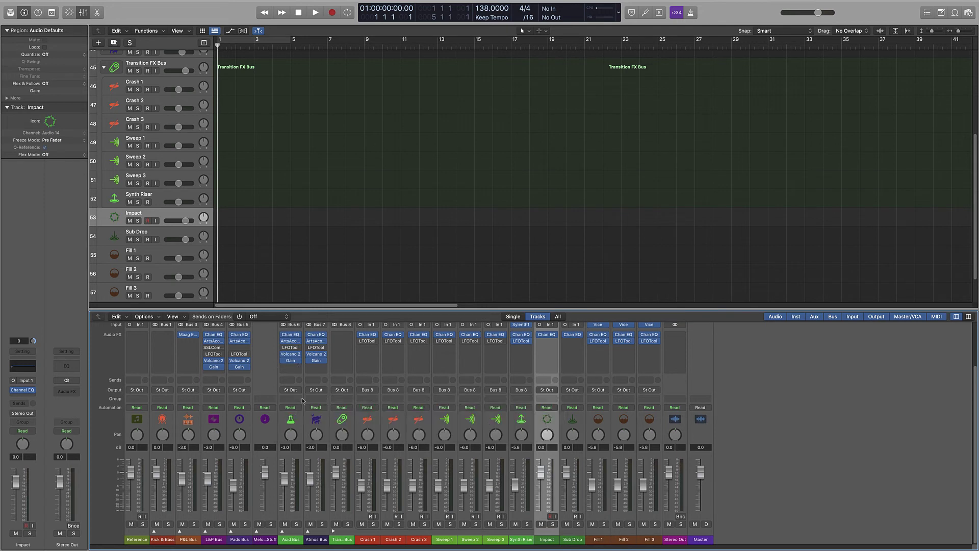
Set the Channel EQ low cut to 33.8 Hz on Sub Drop and 39.8 Hz on Impact.
scroll(554, 370, "up", 3)
left_click(565, 359)
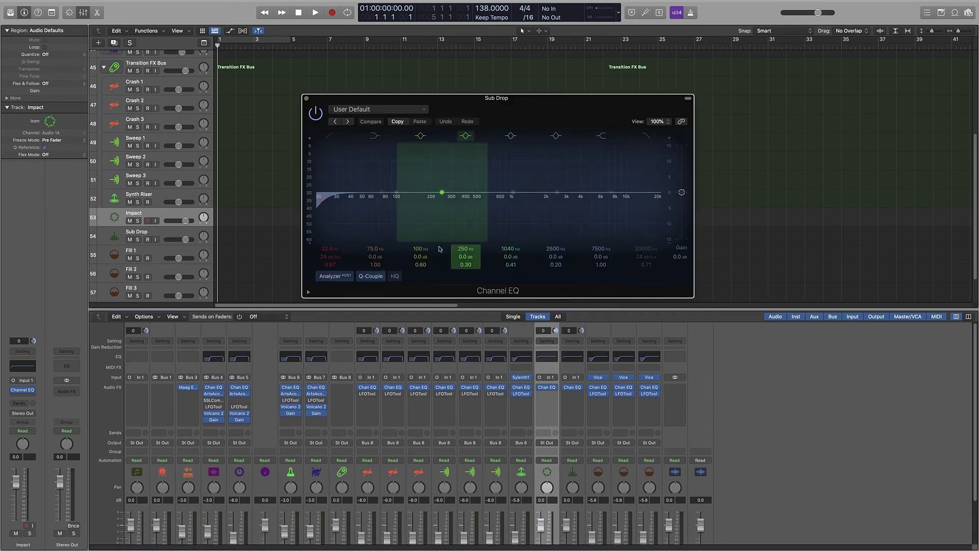
left_click_drag(325, 203, 351, 204)
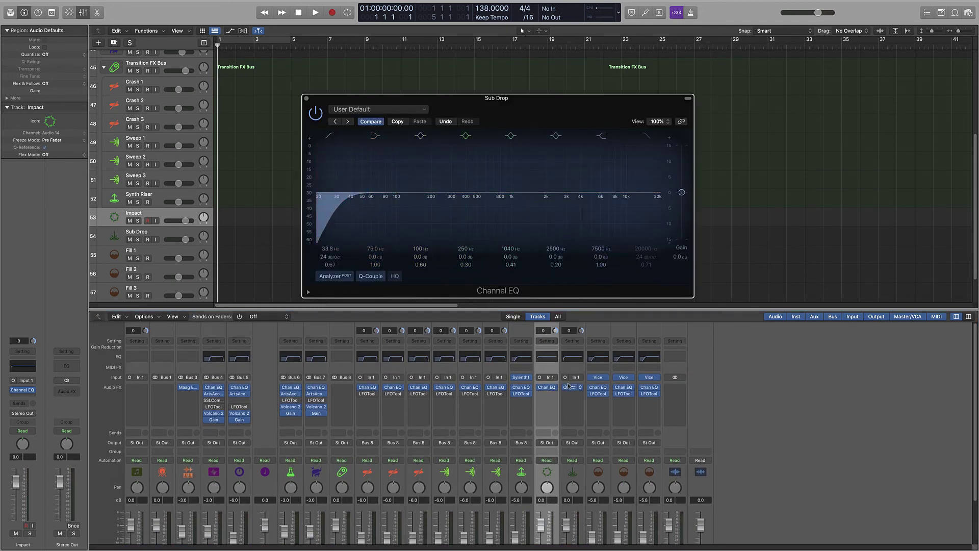
left_click(539, 359)
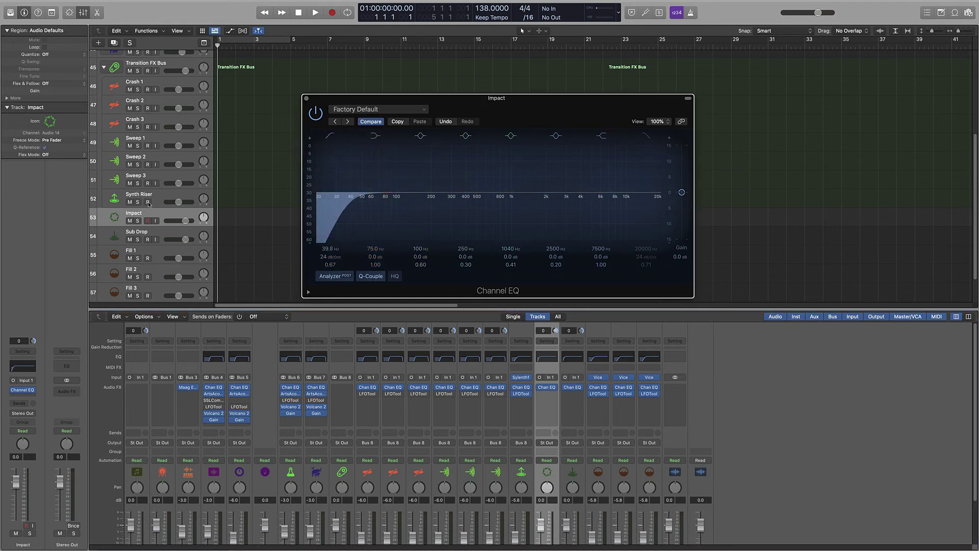
Move the Impact and Sub Drop tracks into the Transition FX Bus stack, directly below Synth Riser.
scroll(149, 205, "up", 4)
left_click(104, 136)
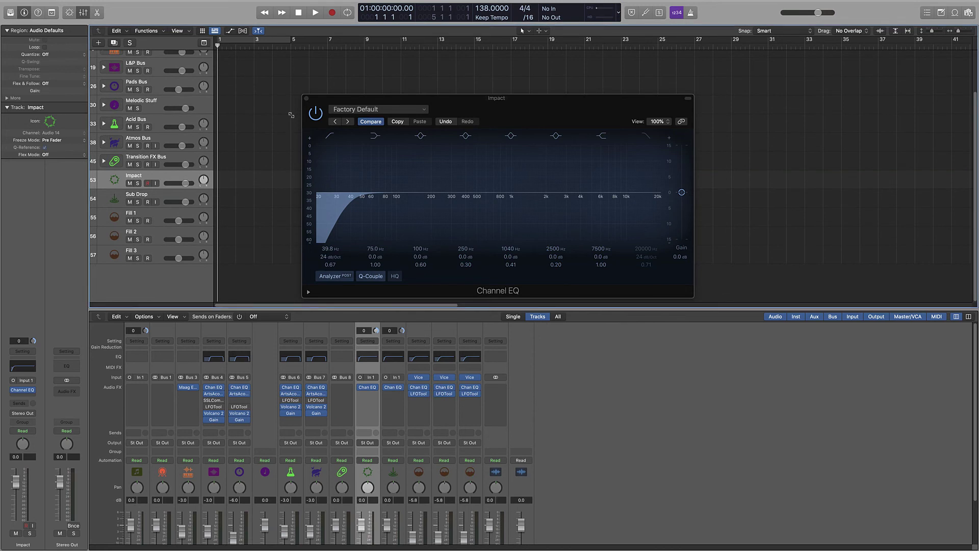
left_click(306, 98)
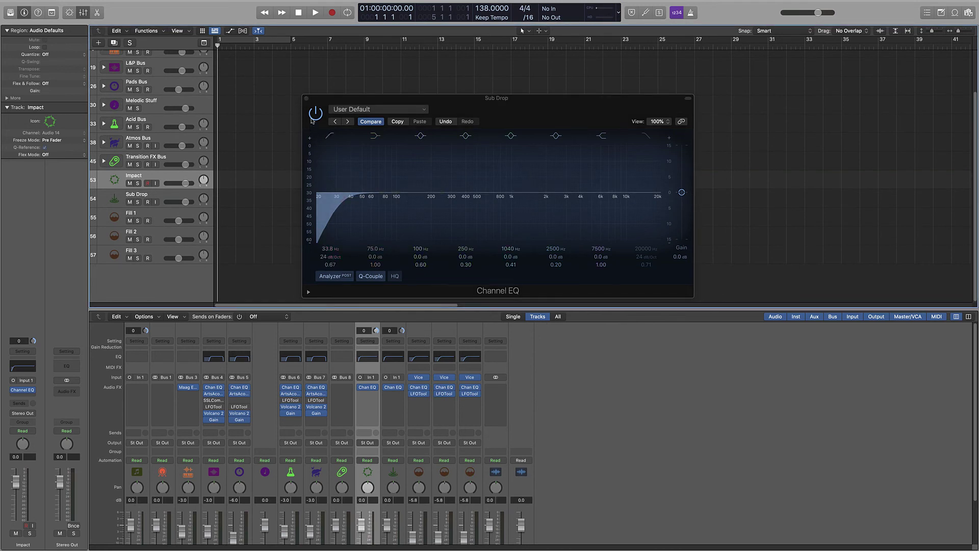
left_click(102, 161)
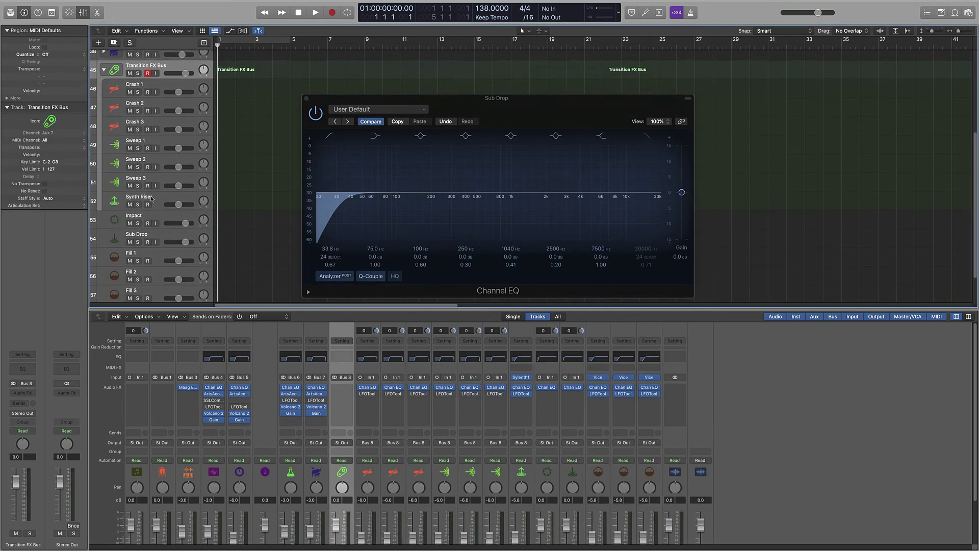
left_click(134, 181)
left_click(123, 199, "shift")
left_click_drag(122, 199, 122, 170)
left_click_drag(124, 149, 124, 152)
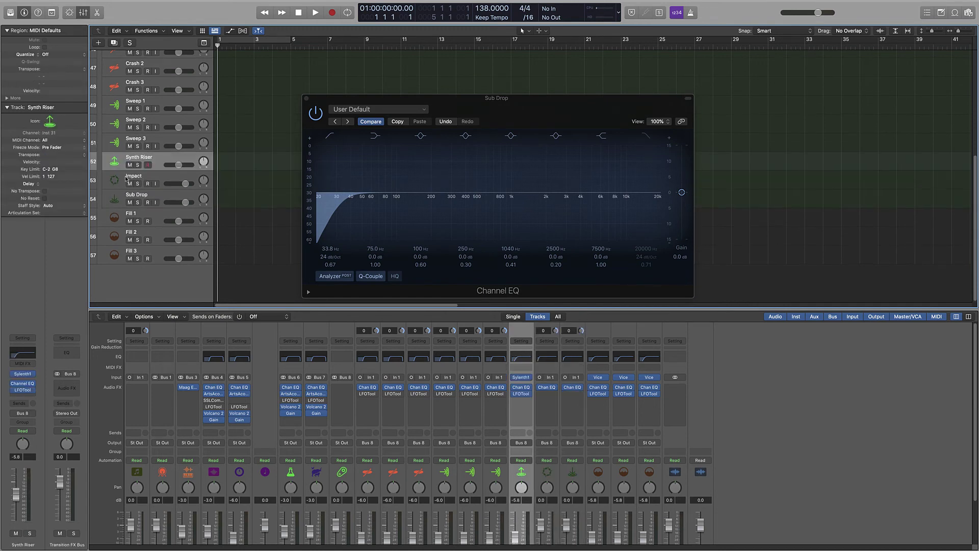
Collapse the Transition FX Bus stack and close the Sub Drop Channel EQ window.
scroll(124, 168, "up", 5)
left_click(104, 157)
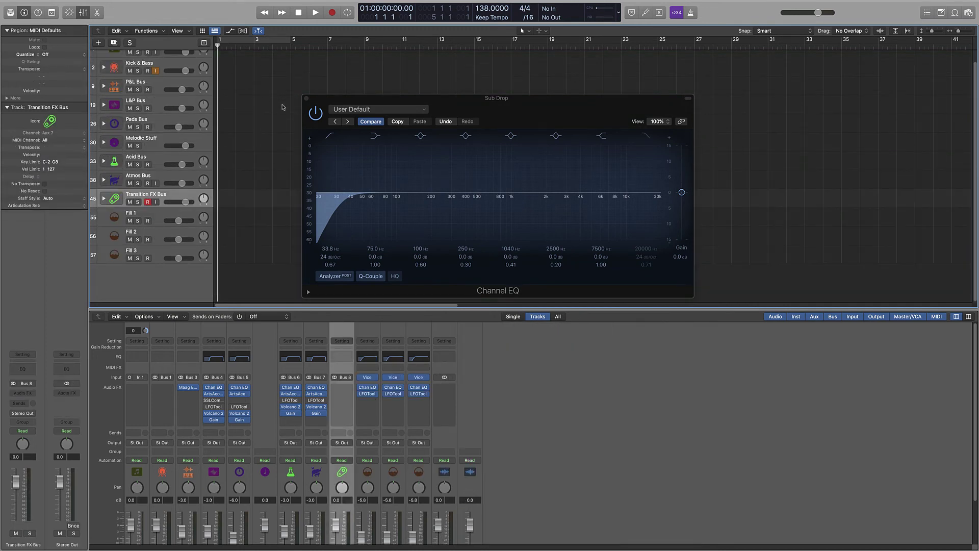
left_click(306, 98)
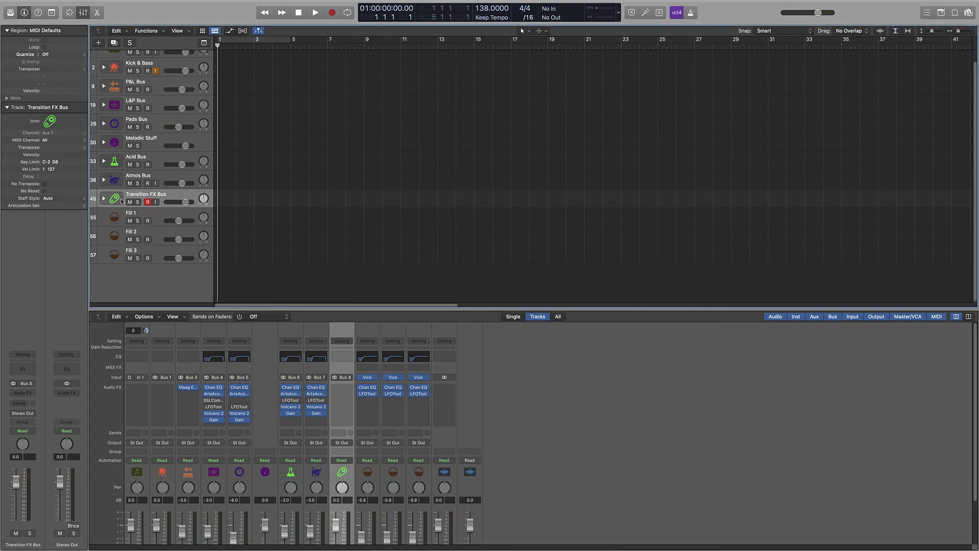
left_click(136, 215)
right_click(159, 277)
left_click(152, 270)
right_click(152, 271)
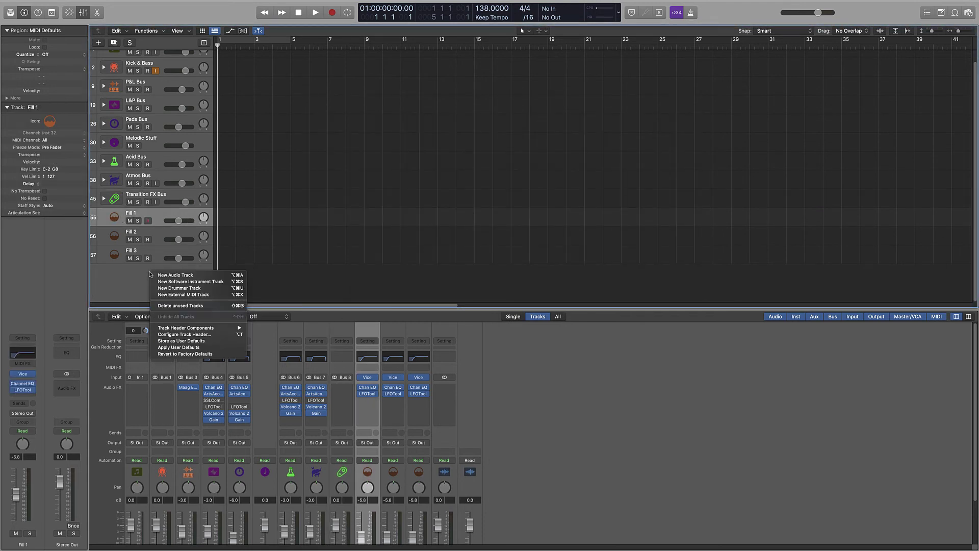
left_click(150, 268)
Duplicate the Fill 3 track with its settings and replace the copy's instrument with a stereo Quick Sampler.
left_click(147, 255)
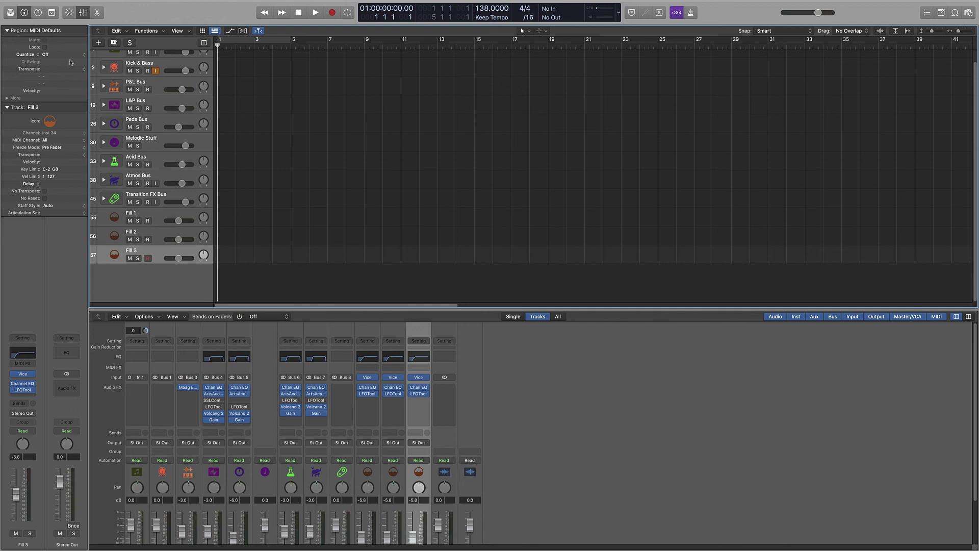
left_click(115, 42)
left_click(447, 377)
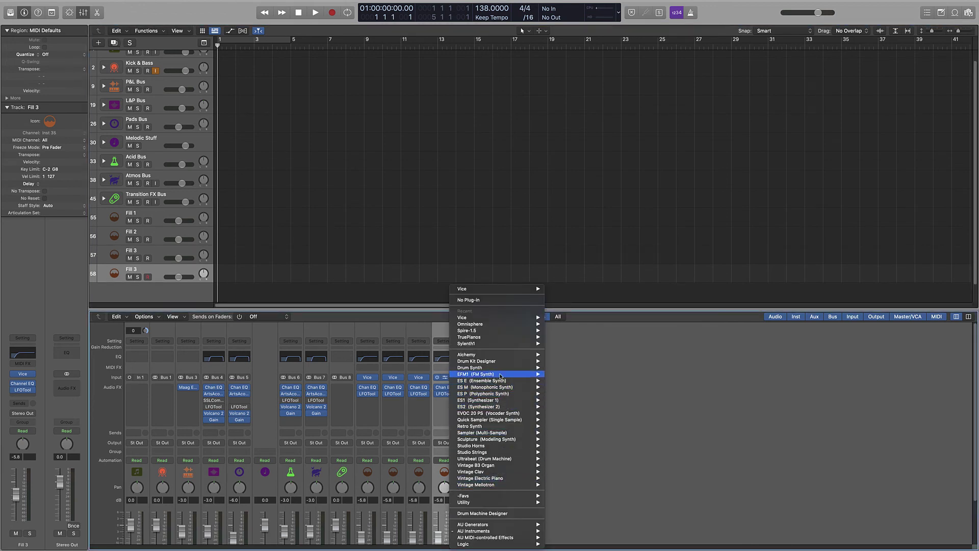
mouse_move(505, 420)
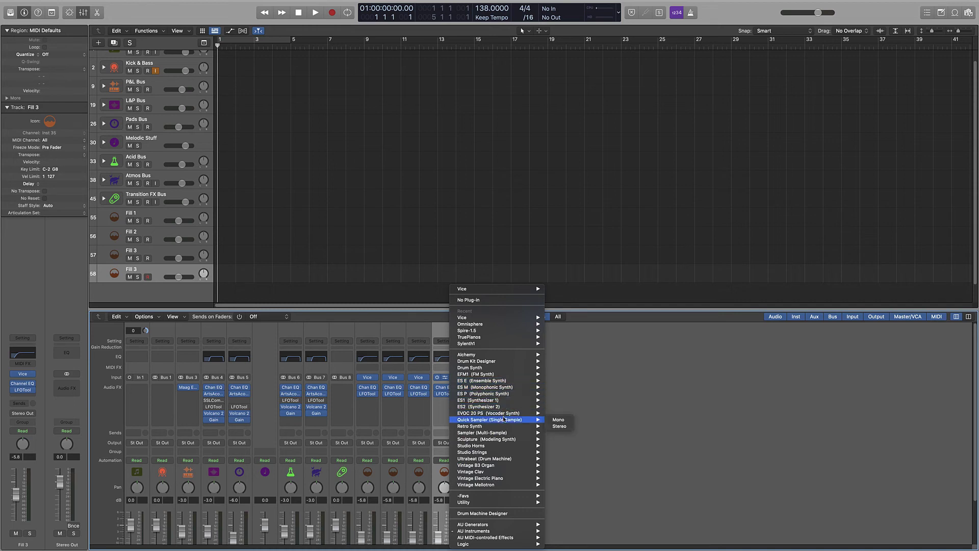
left_click(559, 425)
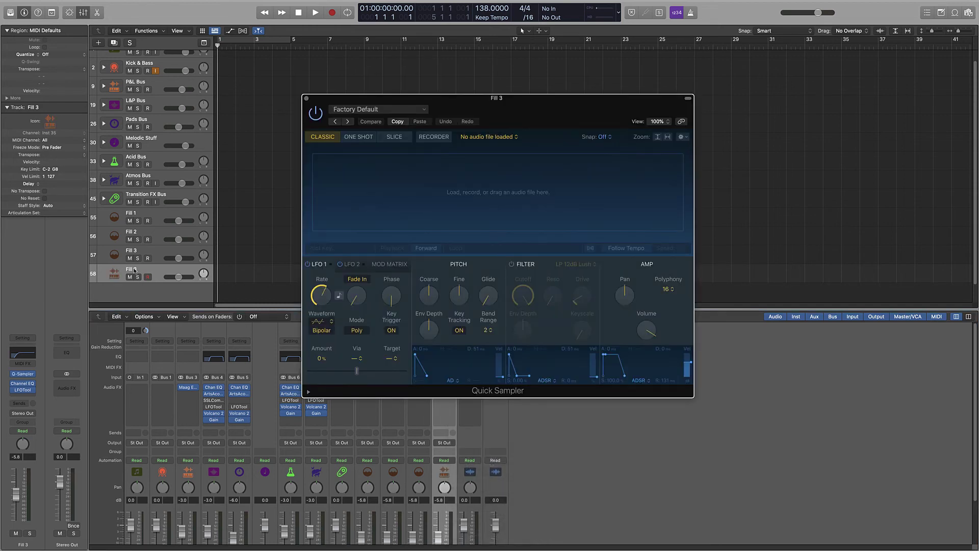
Rename the new Quick Sampler track as Snare Roll 1.
double_click(134, 269)
type("Snare Ro")
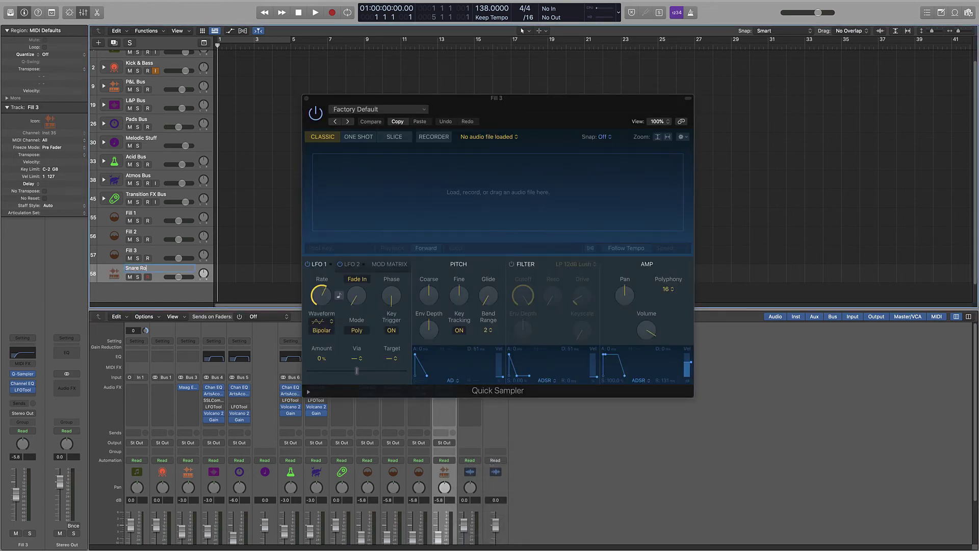
key("Return")
Close the Quick Sampler window and give Snare Roll 1 the snare drum silhouette from the drum icons.
left_click(118, 275)
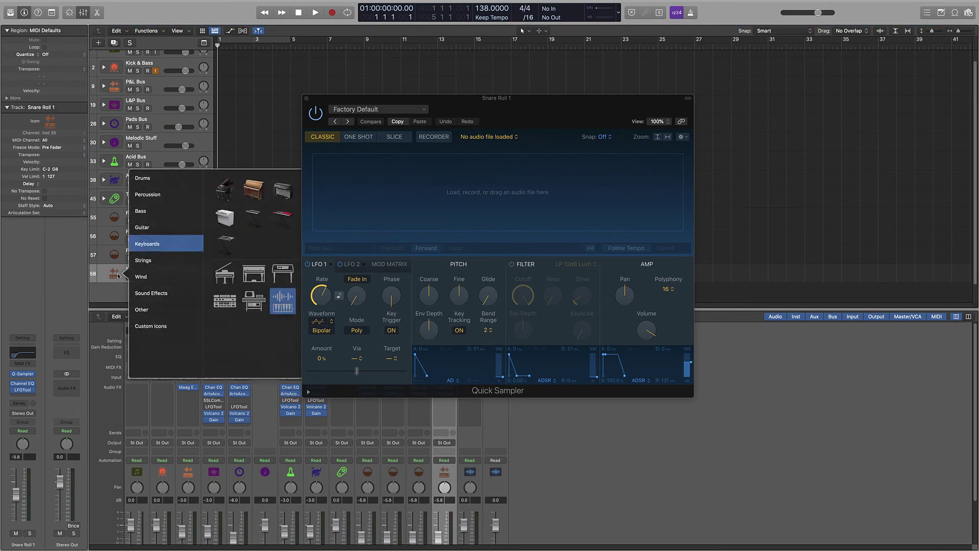
left_click(306, 98)
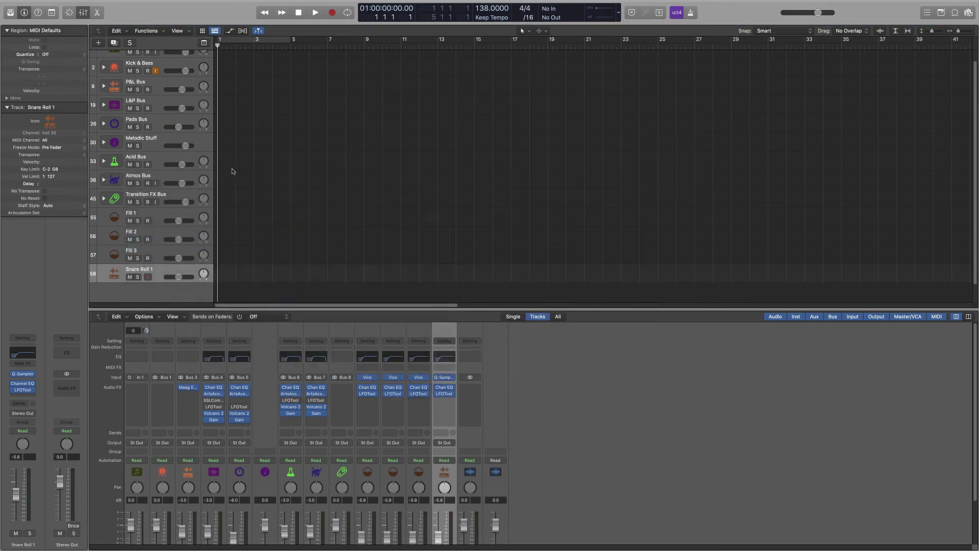
left_click(114, 274)
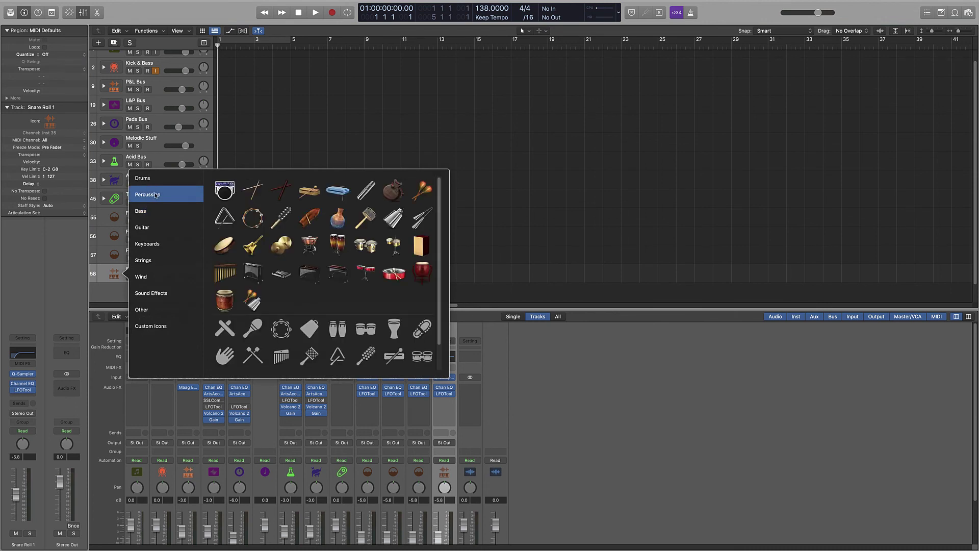
mouse_move(158, 180)
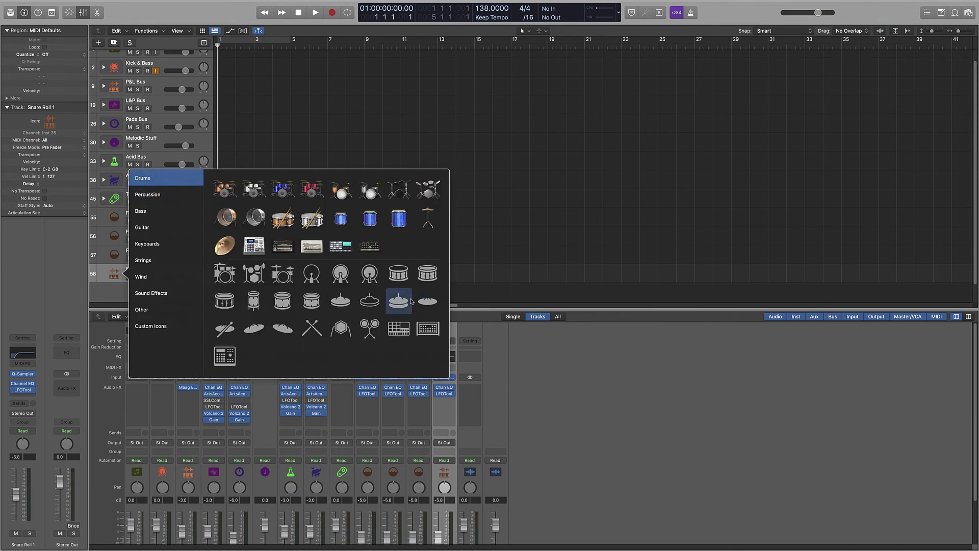
left_click(398, 274)
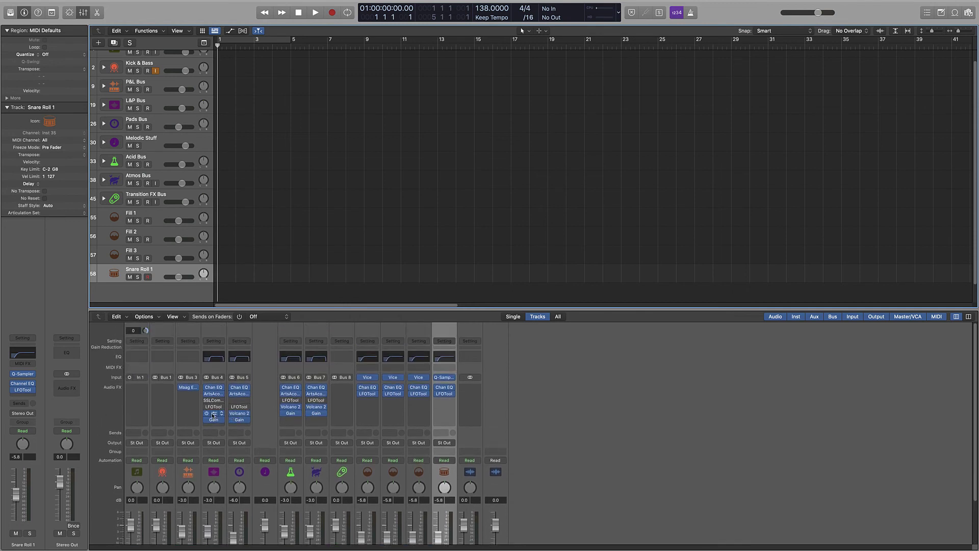
Copy Volcano 2 from the L&P Bus to the three Fill tracks and Snare Roll 1, bypassing it on the Fill tracks.
left_click_drag(214, 415, 367, 408)
left_click(416, 408, "alt")
scroll(552, 415, "down", 3)
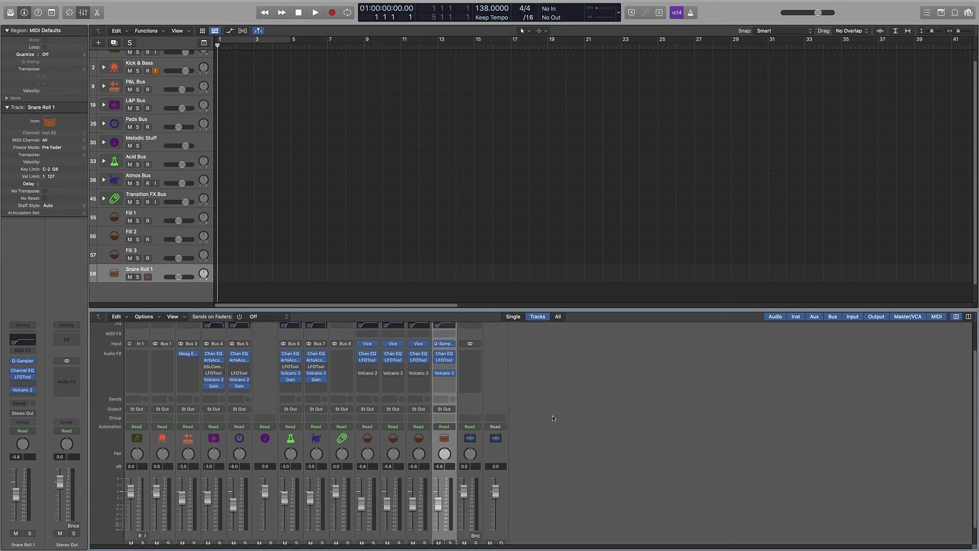
scroll(549, 415, "up", 3)
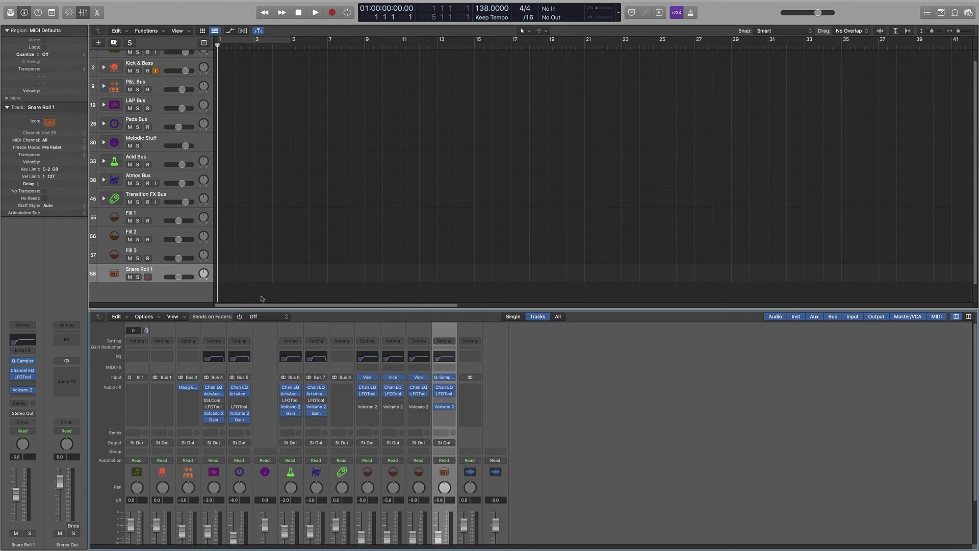
Bypass LFOTool on Snare Roll 1 and on the three Fill tracks.
left_click(444, 393, "alt")
left_click(386, 395)
left_click(361, 394)
scroll(609, 351, "down", 3)
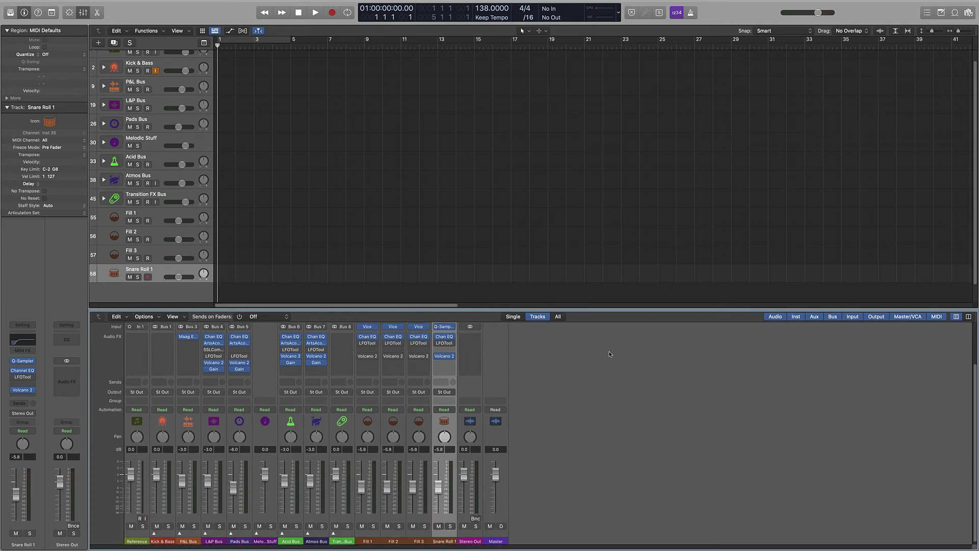
Duplicate the Snare Roll 1 track with its instrument and effects settings.
scroll(394, 337, "up", 3)
left_click(114, 42)
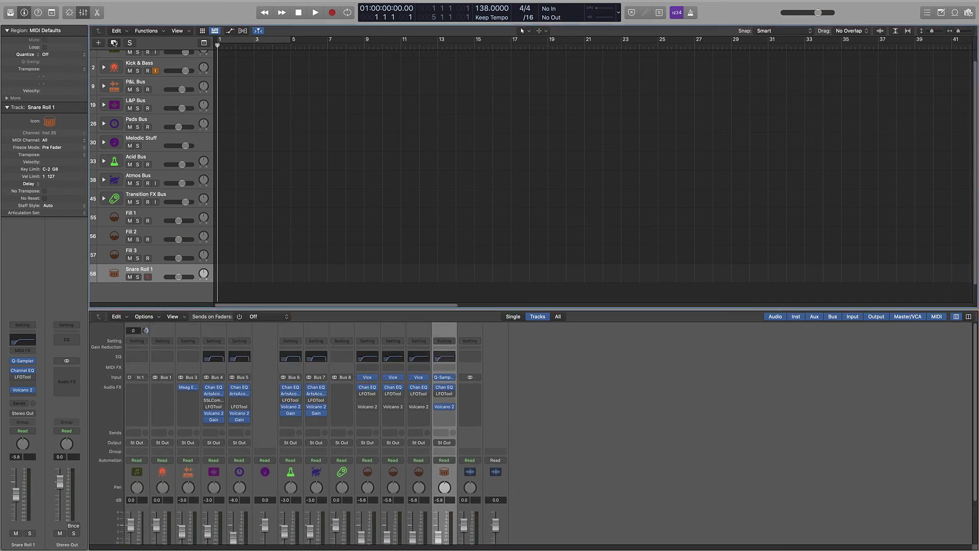
scroll(419, 280, "down", 3)
scroll(672, 472, "down", 3)
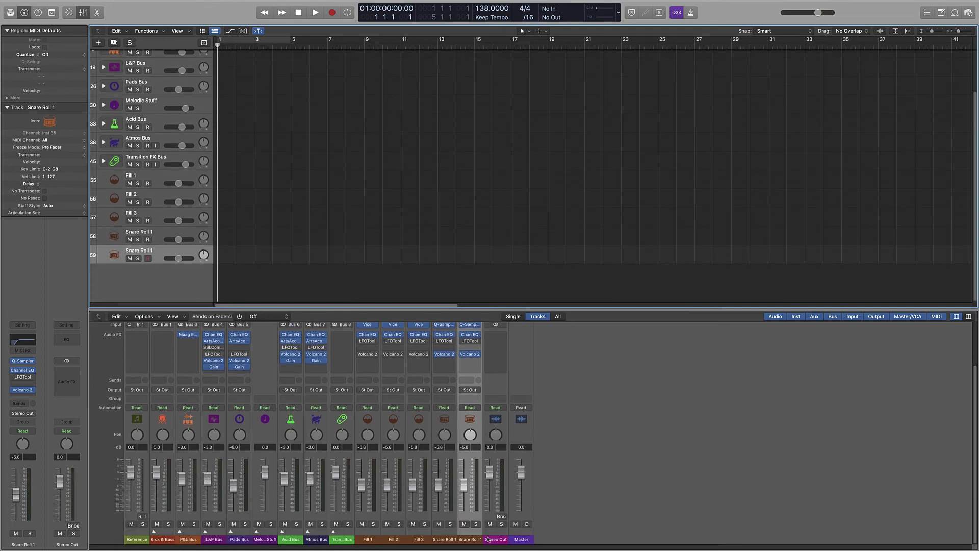
Colour both Snare Roll 1 channel strips the same muted red.
right_click(475, 540)
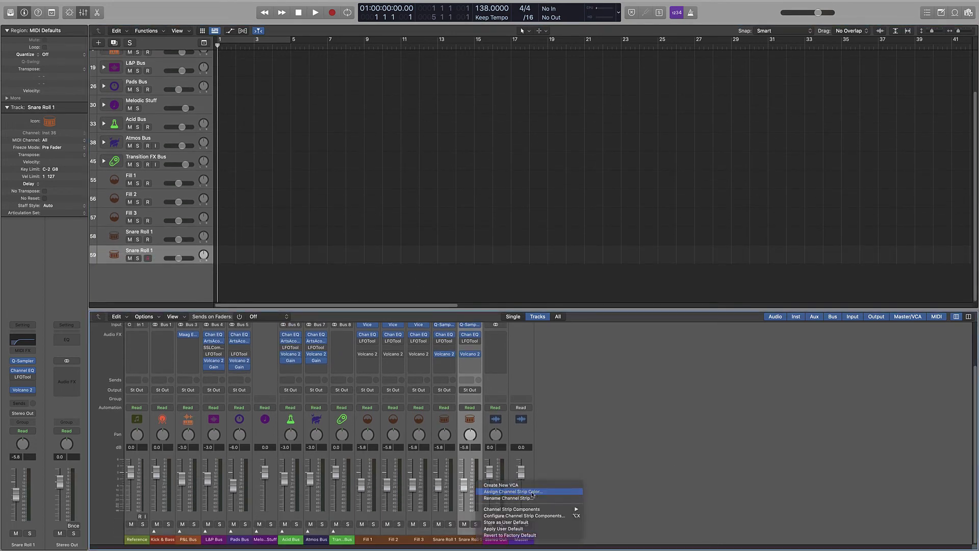
left_click(515, 491)
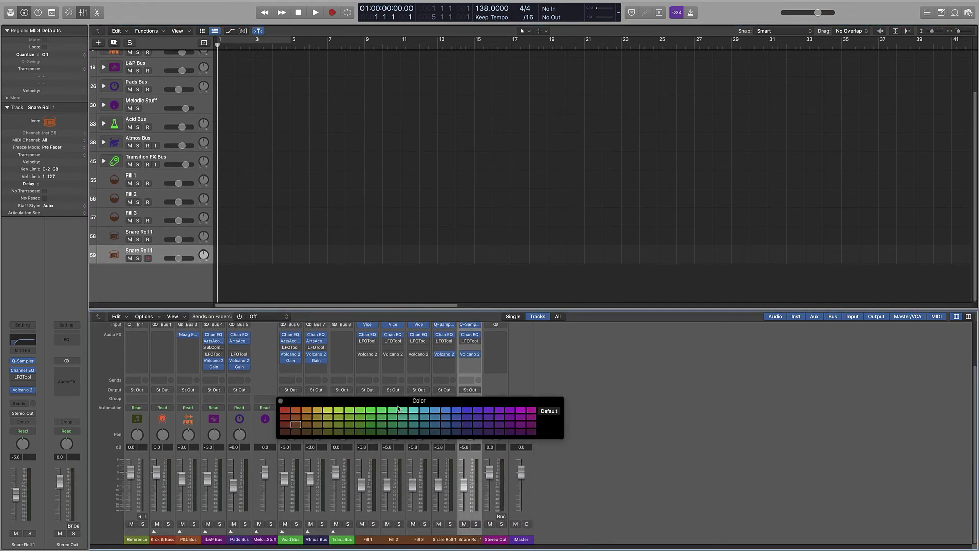
left_click(285, 417)
left_click(447, 534)
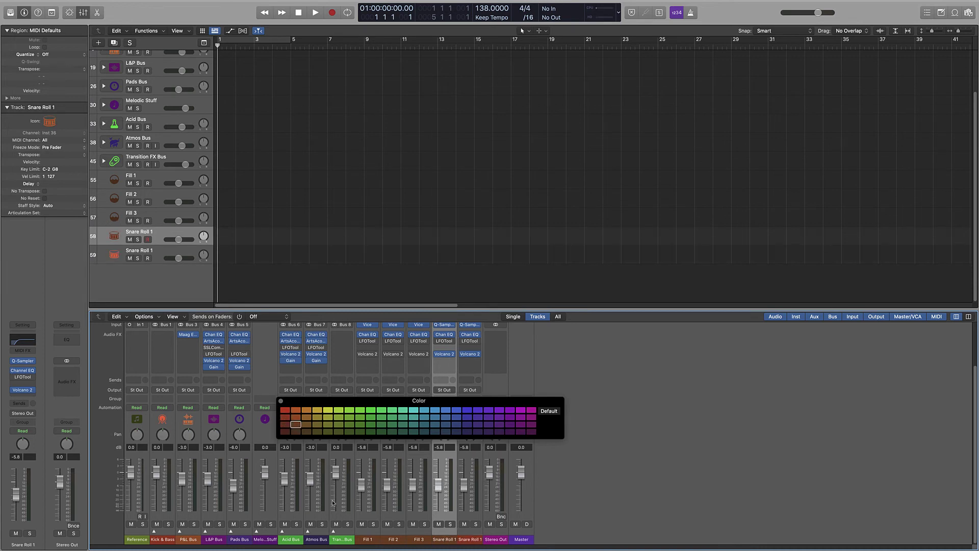
left_click(284, 418)
Move both Snare Roll 1 tracks above Fill 1 and group them with the three Fill tracks in a summing stack.
left_click(157, 250, "shift")
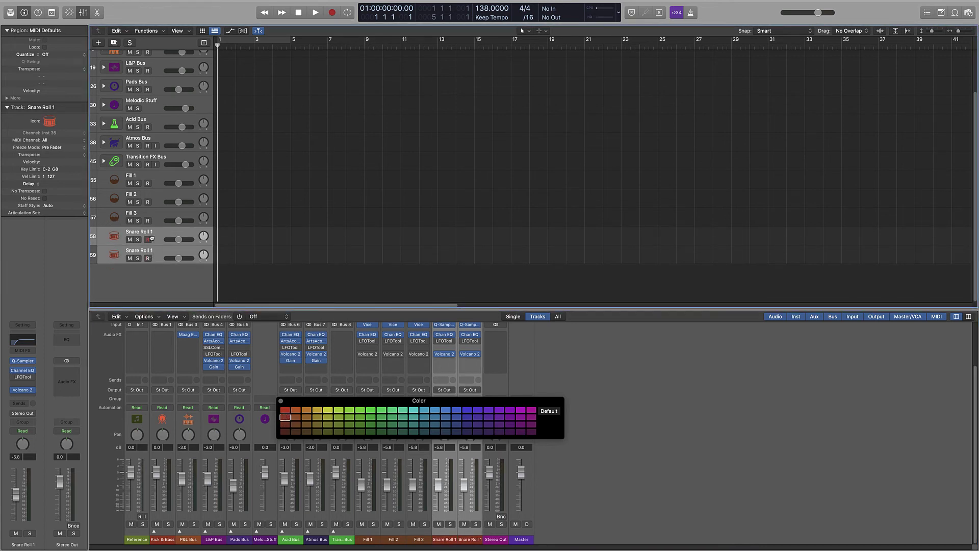
left_click_drag(152, 238, 146, 173)
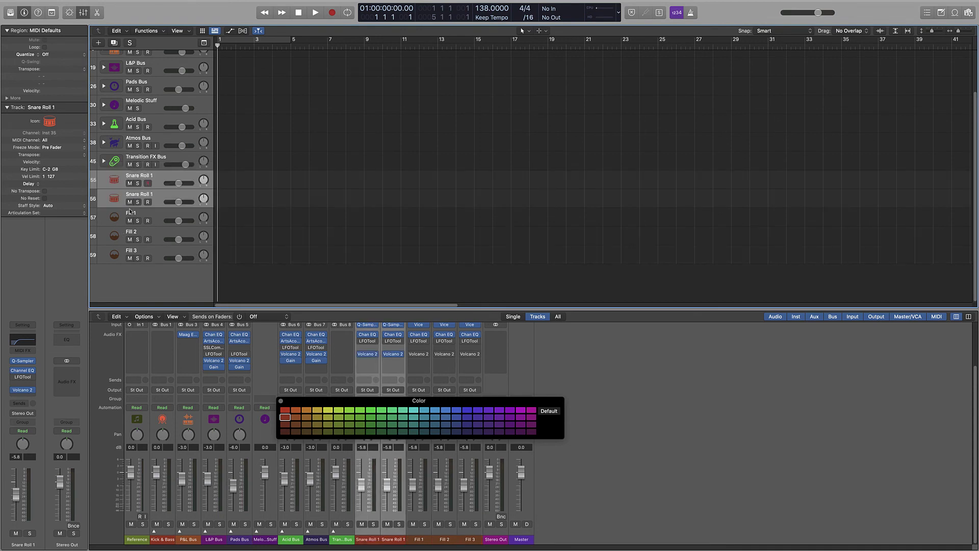
left_click(159, 253, "shift")
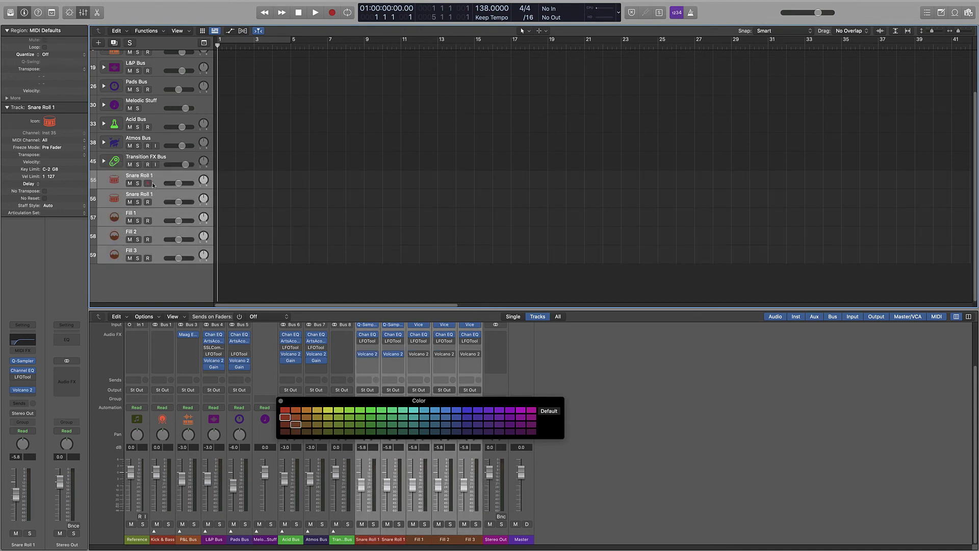
right_click(153, 182)
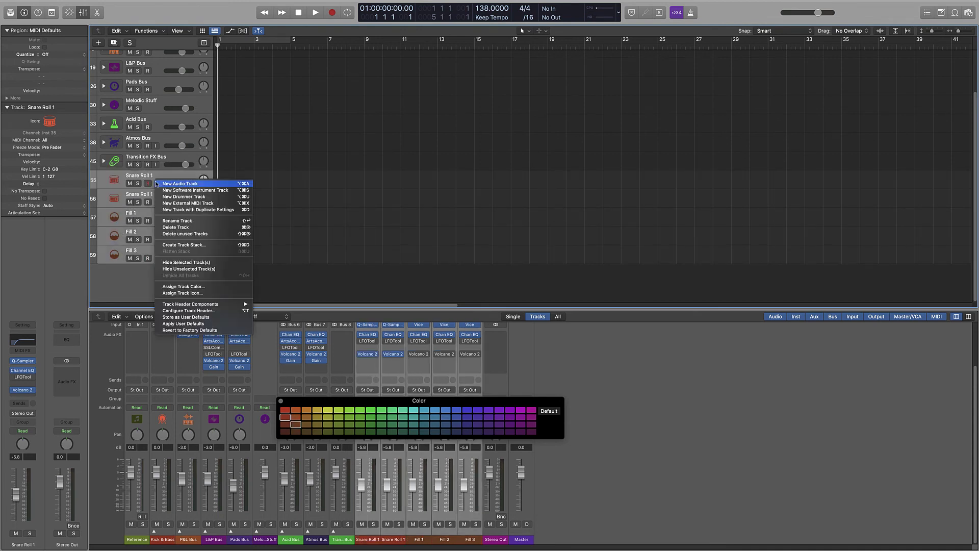
left_click(208, 244)
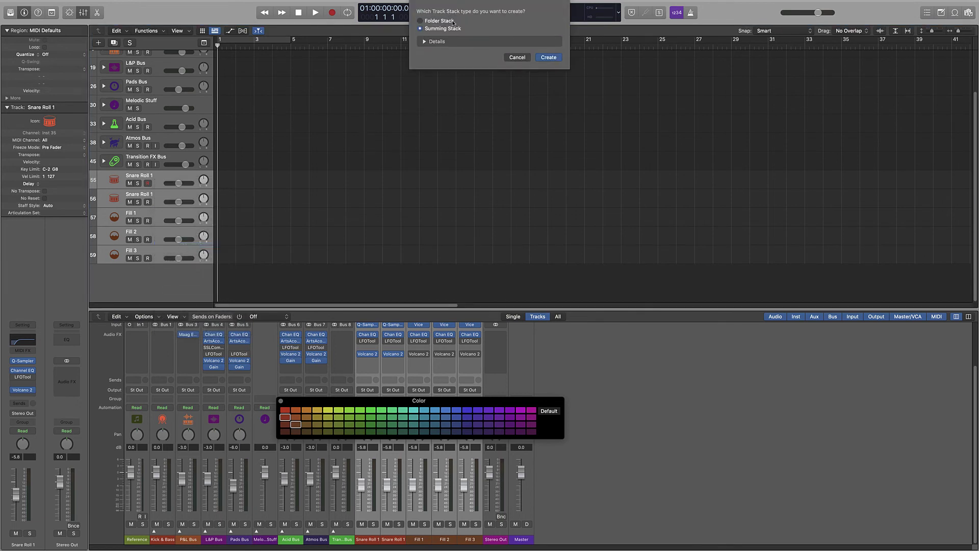
key("Return")
Rename the new summing stack Rolls & Fills with the wavy-lines icon from Sound Effects, and collapse it.
double_click(134, 175)
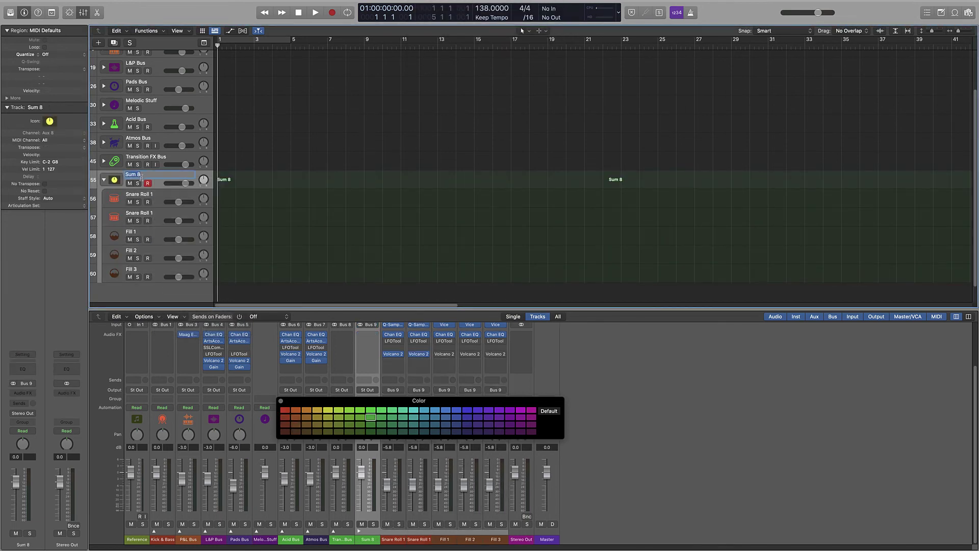
type("Rolls & Fills")
key("Return")
left_click(114, 180)
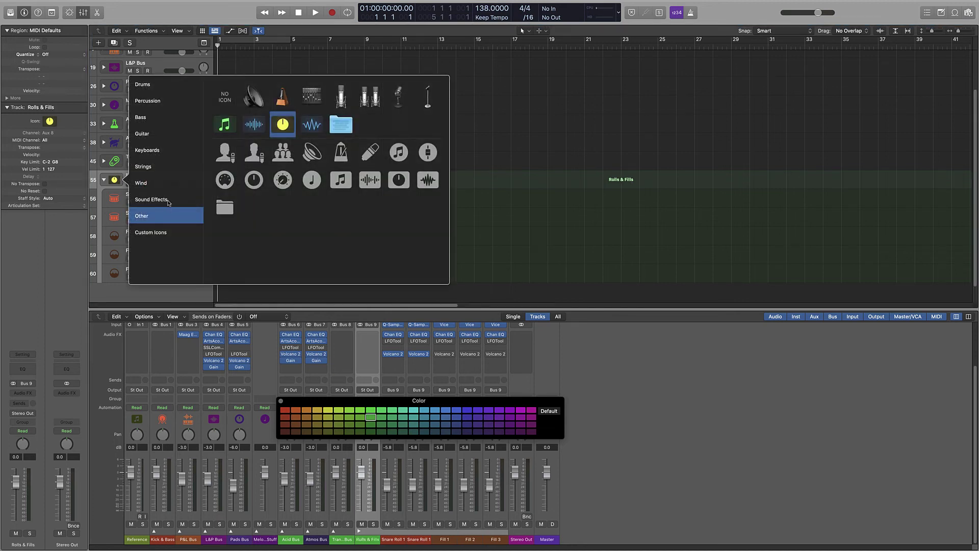
left_click(166, 201)
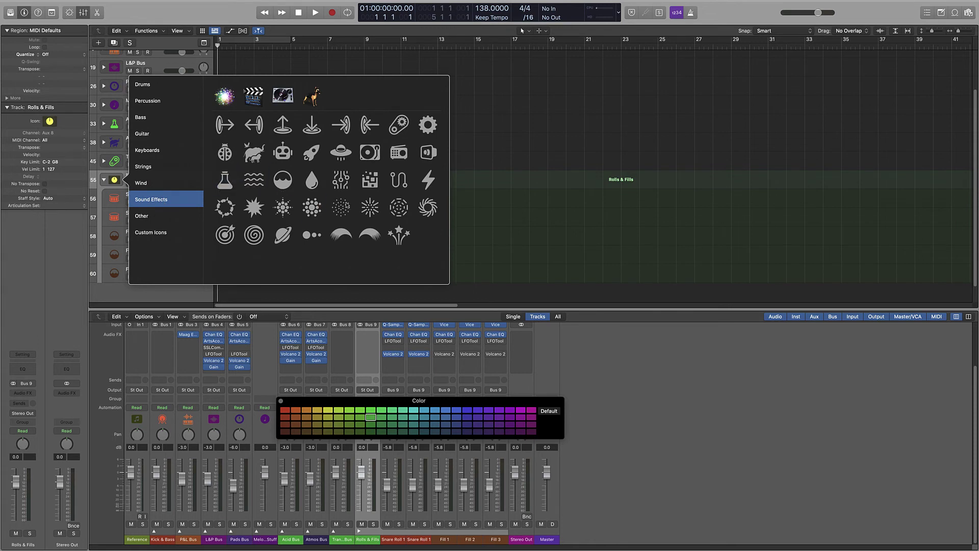
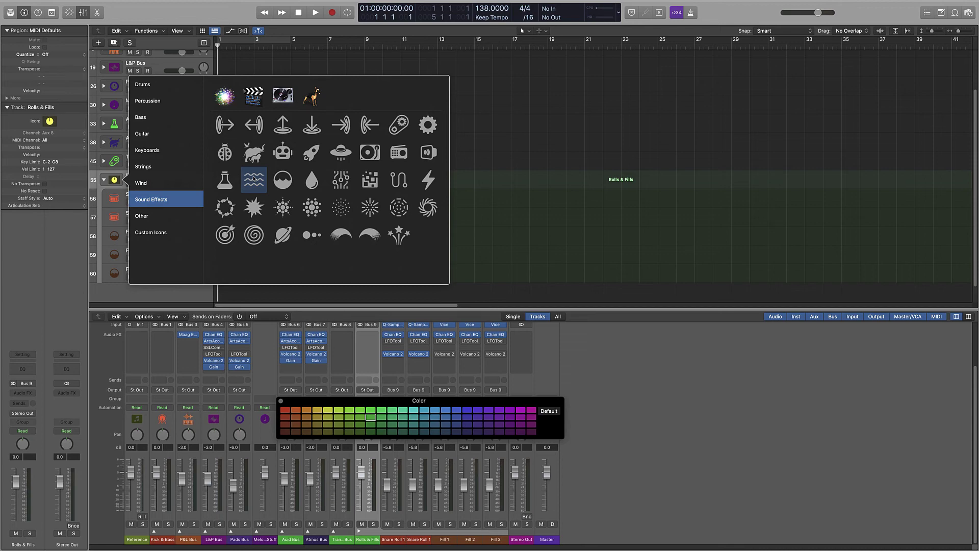
left_click(254, 178)
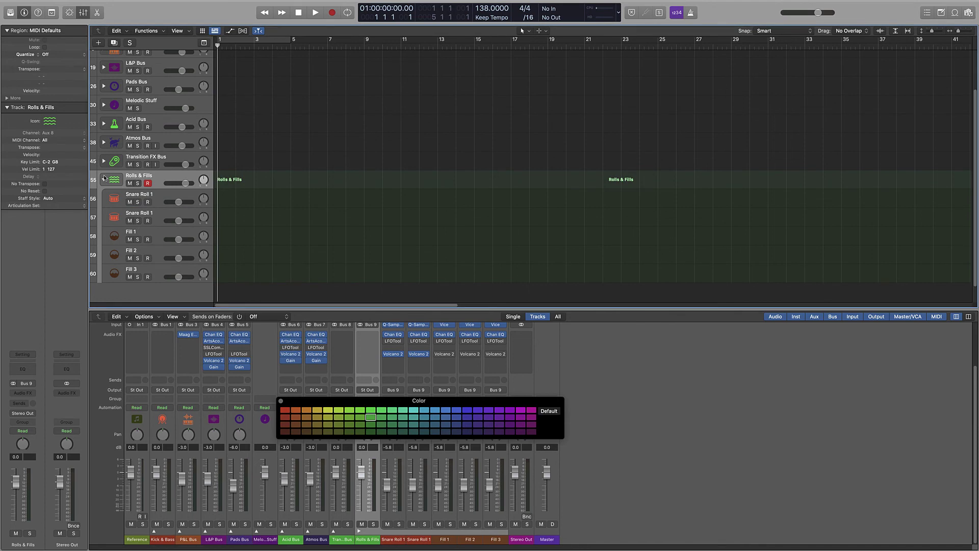
left_click(104, 180)
Colour the Rolls & Fills stack dark brown.
right_click(114, 173)
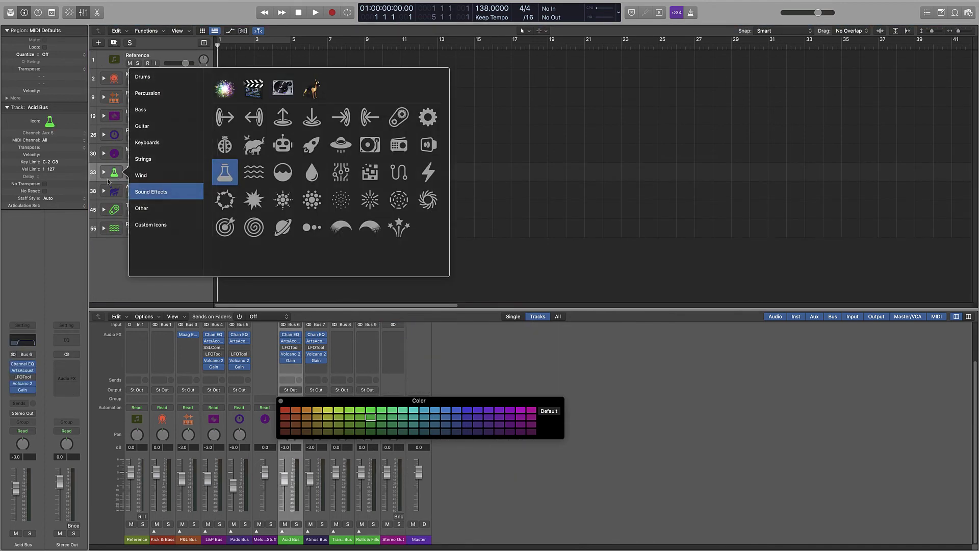
right_click(115, 227)
right_click(116, 228)
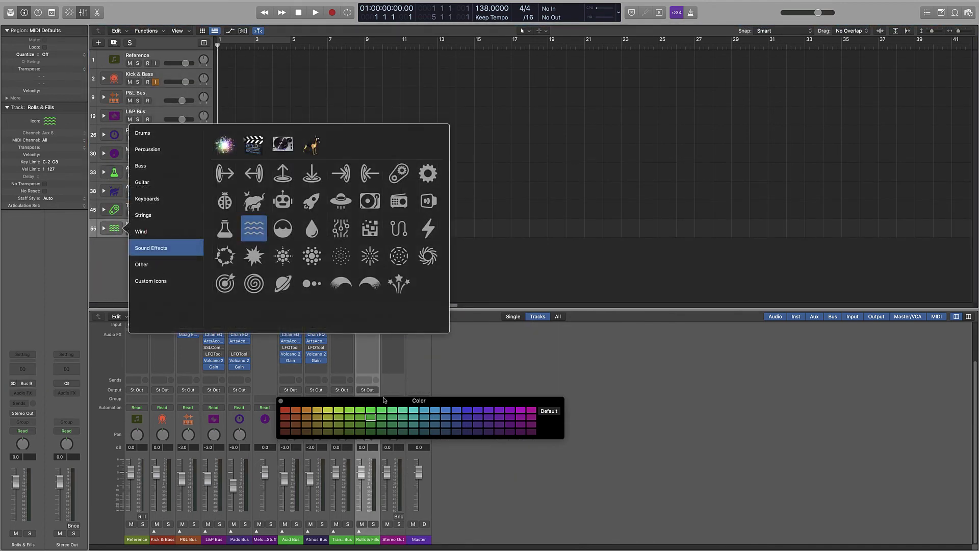
left_click(383, 417)
left_click(403, 418)
left_click(311, 424)
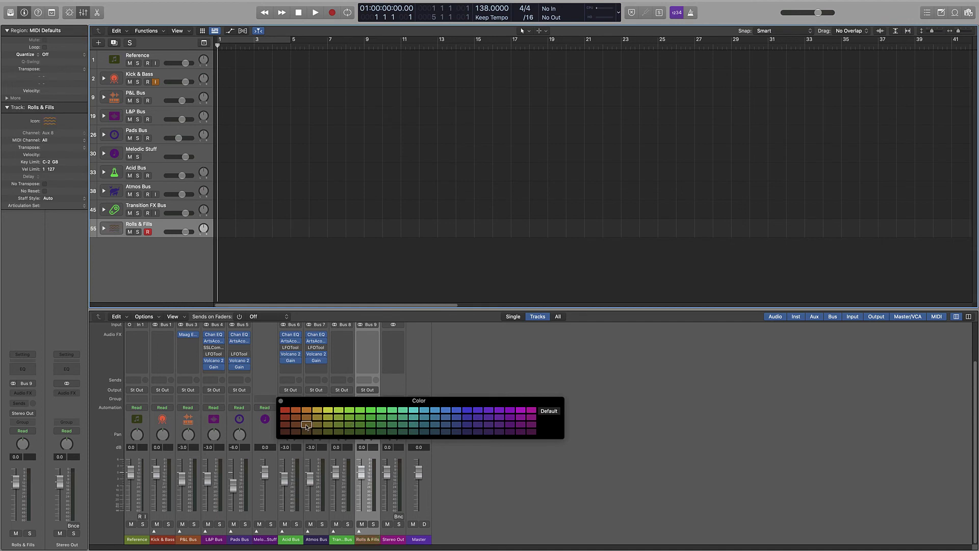
left_click(307, 432)
Colour the Transition FX Bus dark green and leave its stack collapsed.
left_click(334, 531)
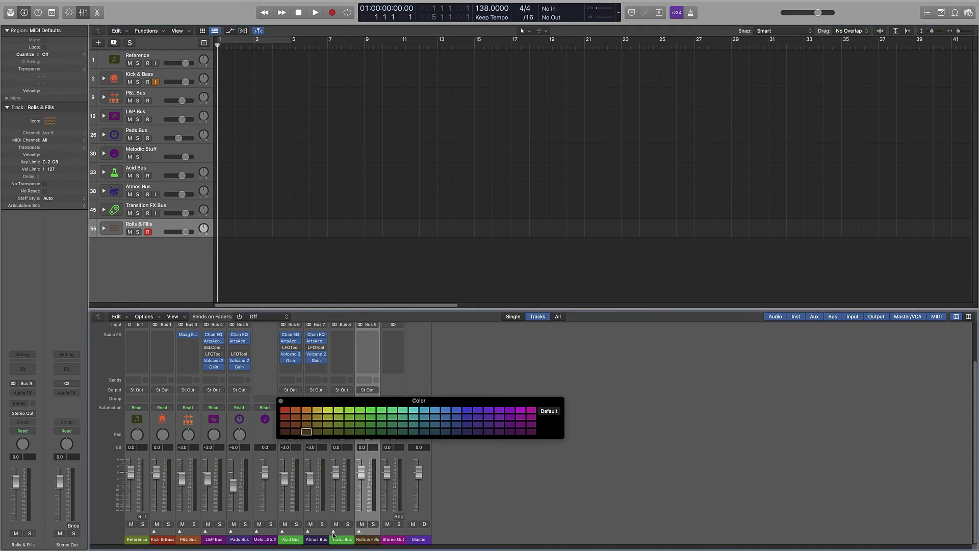
left_click(350, 425)
left_click(350, 418)
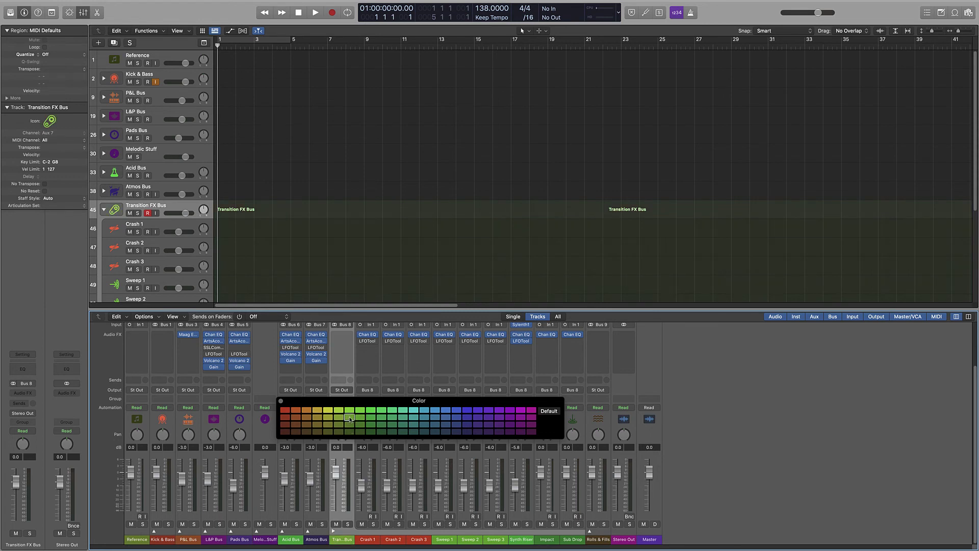
left_click(370, 418)
left_click(371, 432)
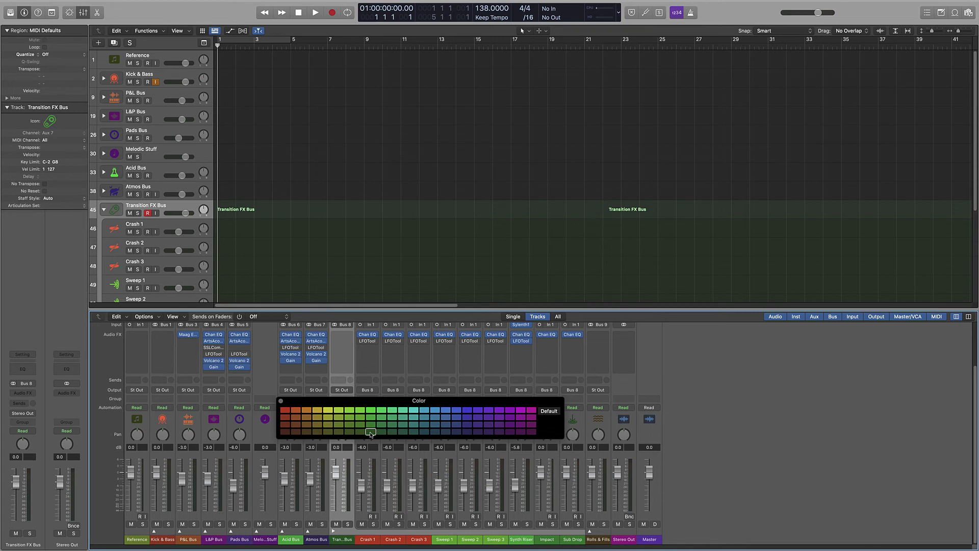
left_click(333, 531)
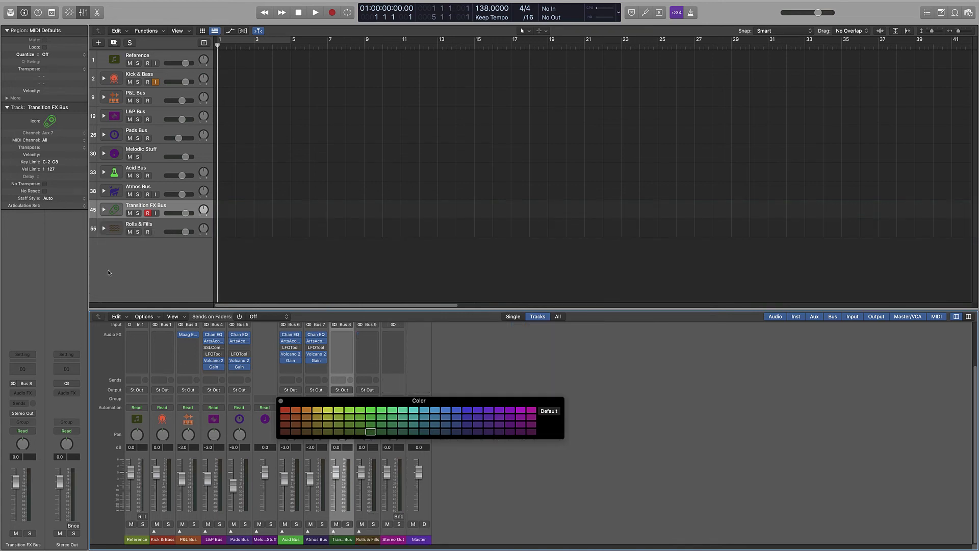
Move the track selection from the Transition FX Bus up to the Reference track.
left_click(104, 191)
left_click(103, 191)
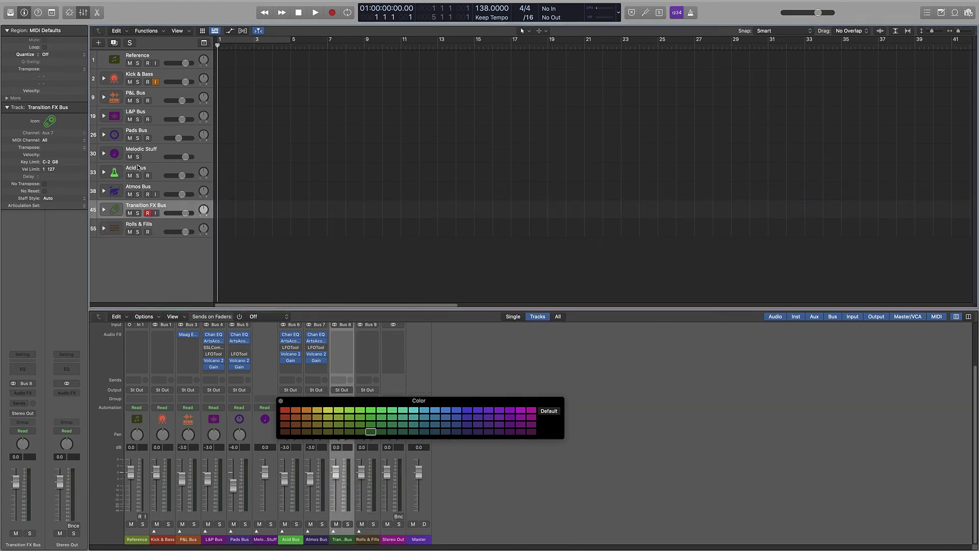
key("Up")
key("Up")
key("Up")
key("Up")
key("Up")
key("Up")
key("Up")
key("Up")
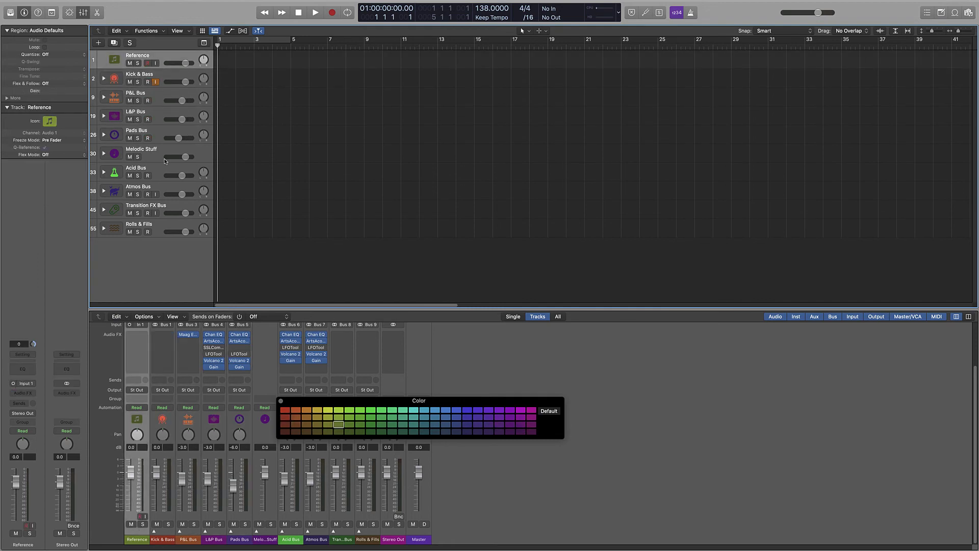
Try out light green, dark blue, dark red, olive and purple colours on the Reference track.
left_click(350, 417)
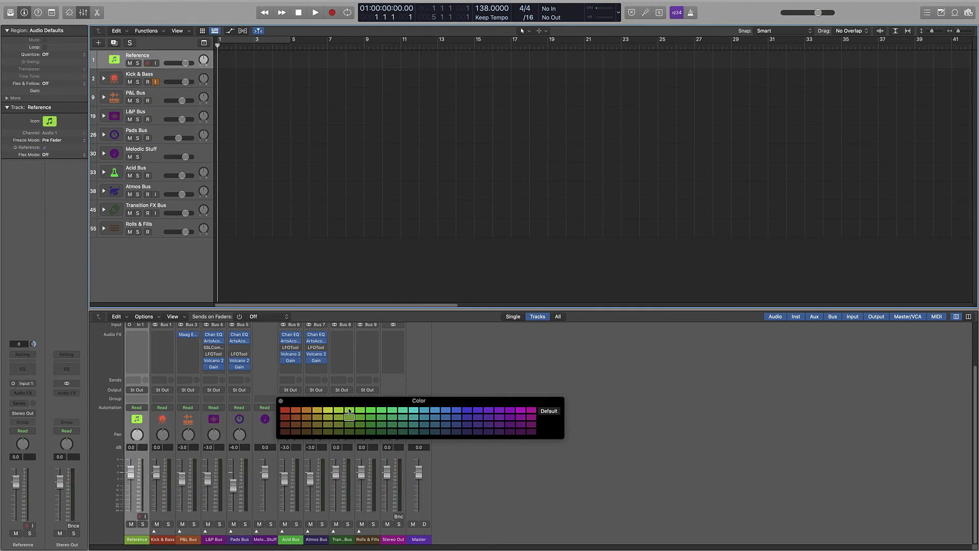
left_click(478, 431)
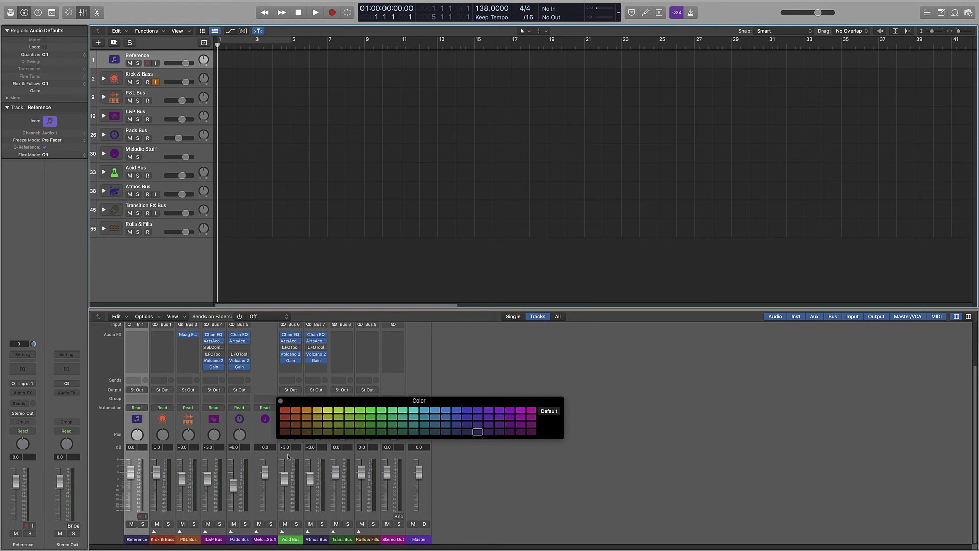
left_click(285, 431)
left_click(328, 431)
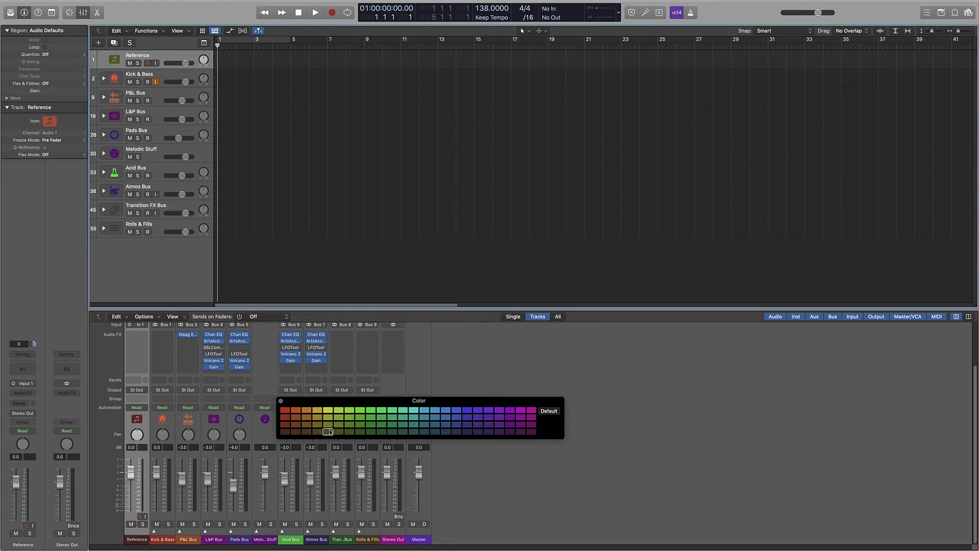
left_click(368, 434)
left_click(382, 434)
left_click(458, 434)
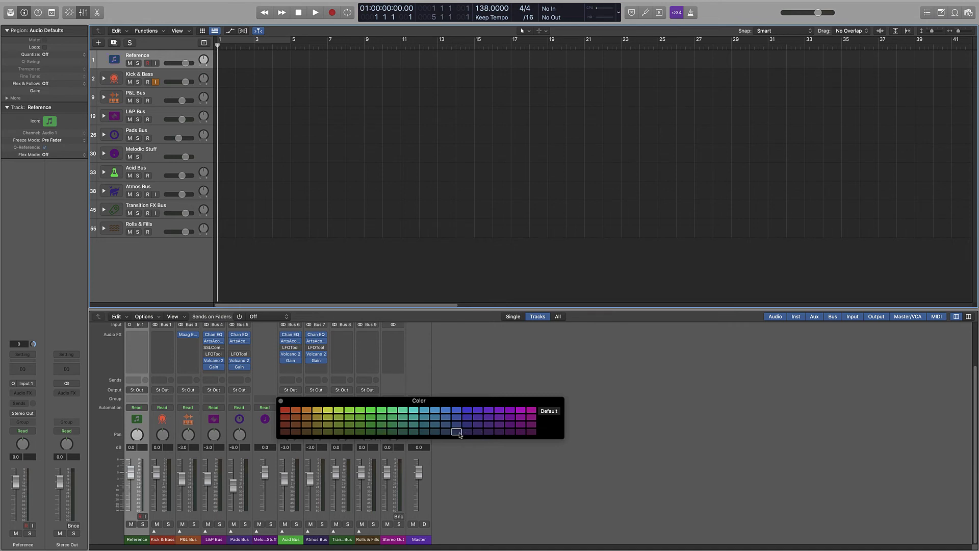
left_click(468, 433)
left_click(497, 434)
left_click(512, 435)
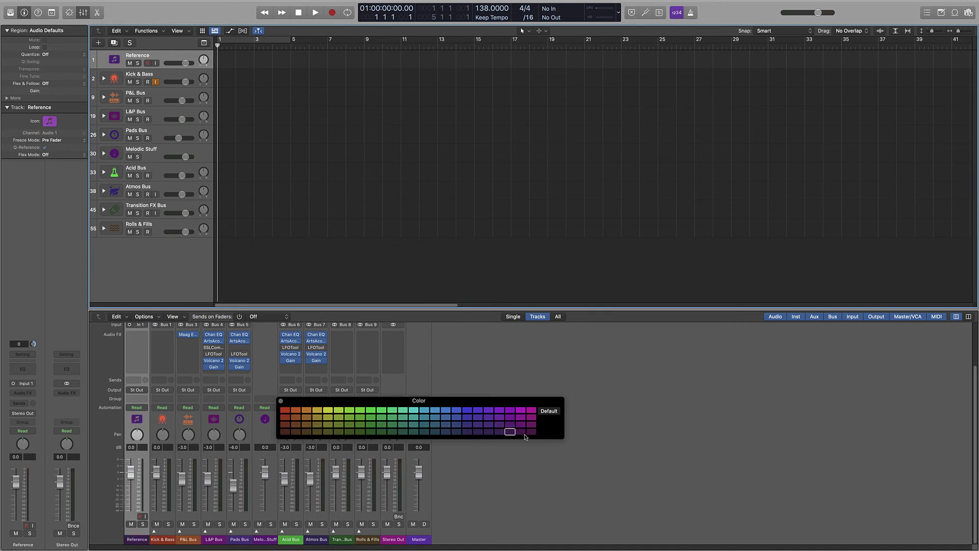
Colour the Reference track dark yellowish green.
left_click(521, 433)
left_click(489, 433)
left_click(350, 432)
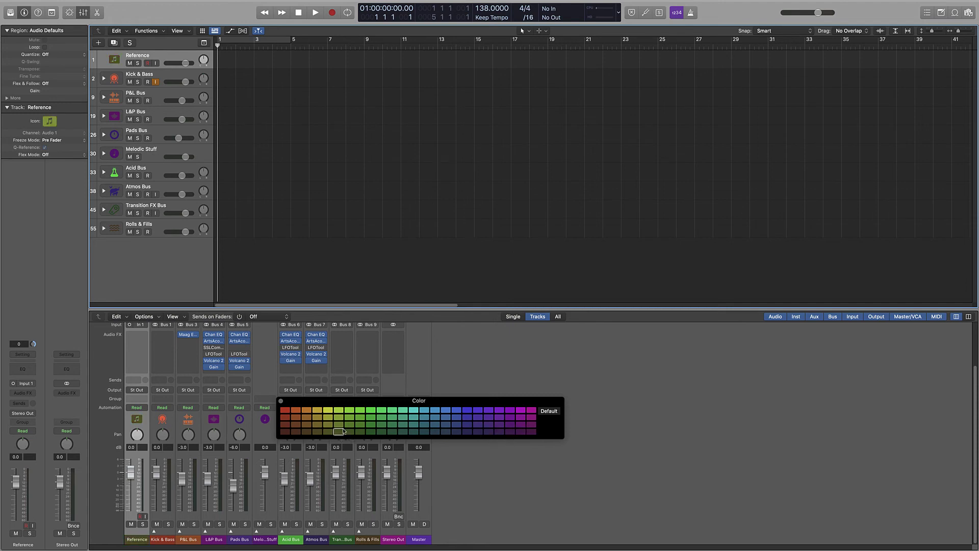
Colour the Master channel strip muted blue and close the colour palette.
left_click(420, 531)
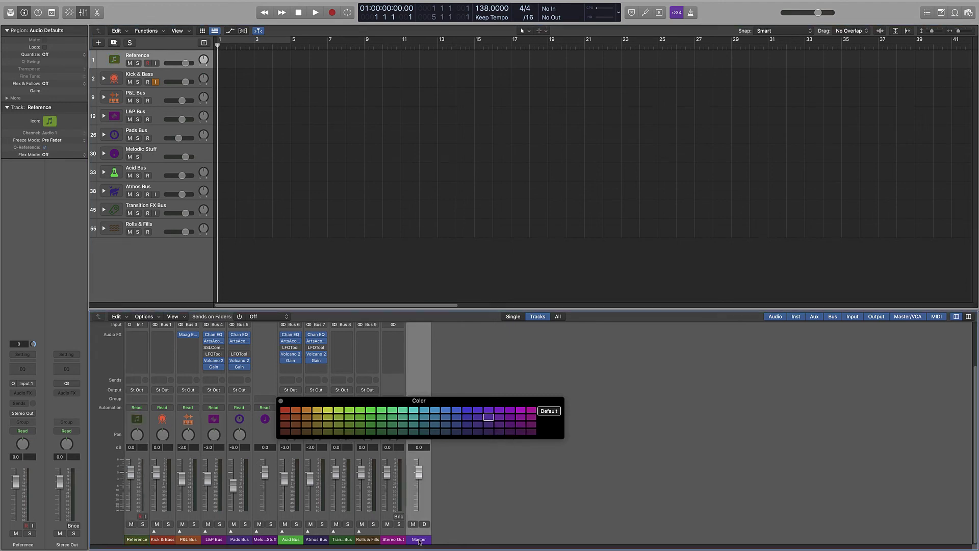
left_click(425, 411)
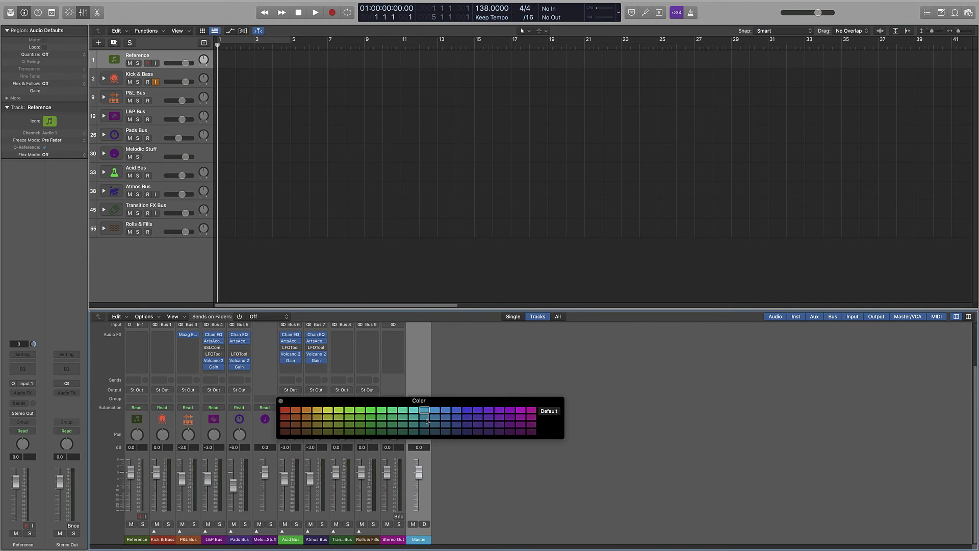
left_click(426, 419)
left_click(435, 419)
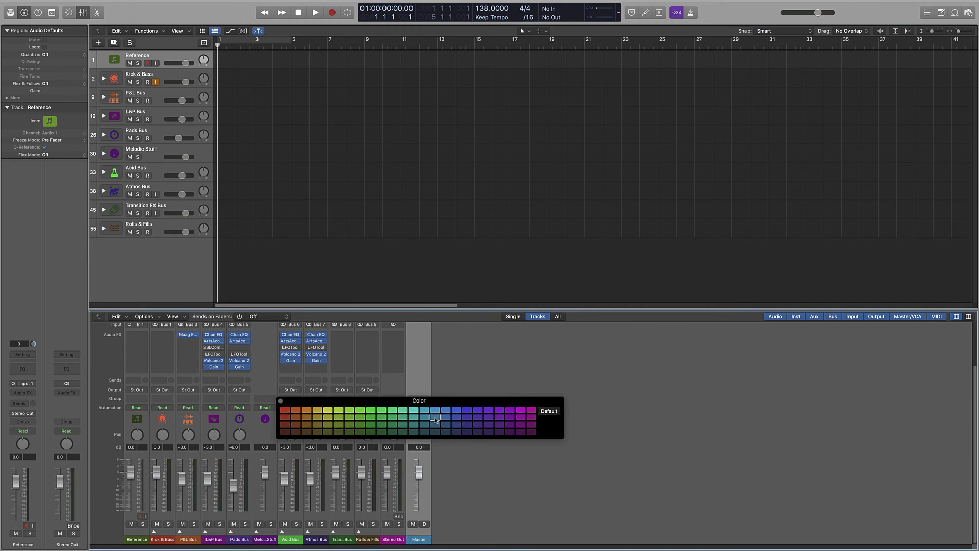
left_click(282, 401)
Colour the Stereo Out channel strip dark teal, keep its name, and close the colour palette.
right_click(396, 541)
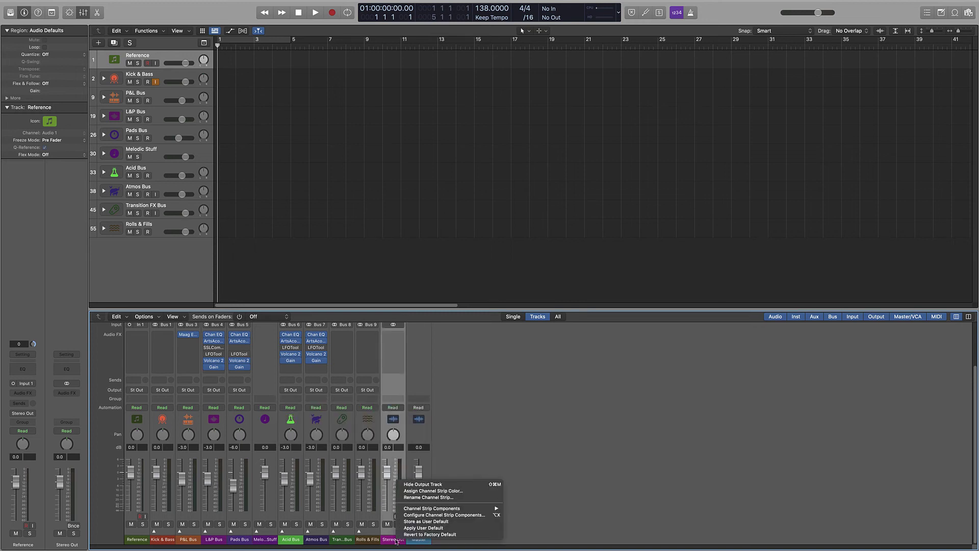
double_click(388, 542)
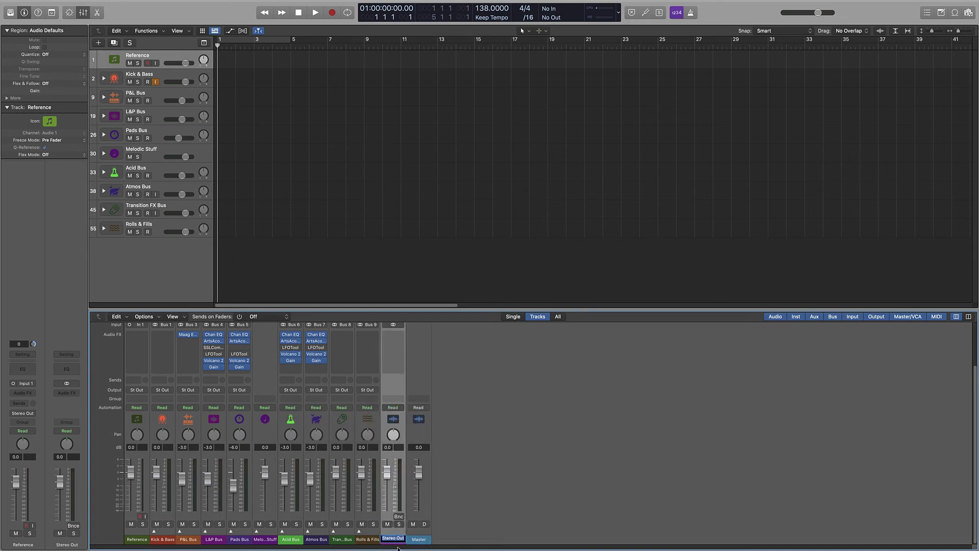
key("Return")
right_click(392, 541)
left_click(365, 520)
right_click(389, 540)
left_click(434, 489)
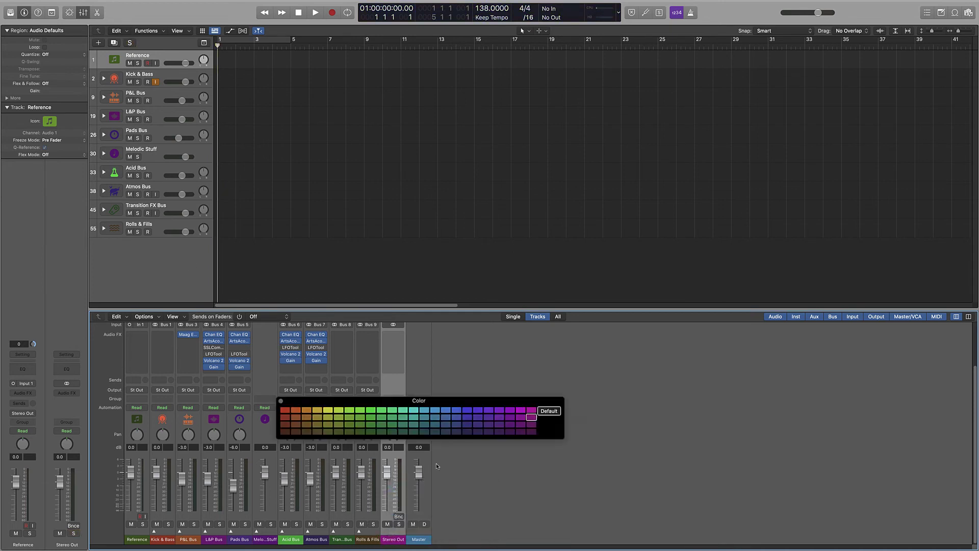
left_click(403, 425)
left_click(402, 432)
left_click(570, 510)
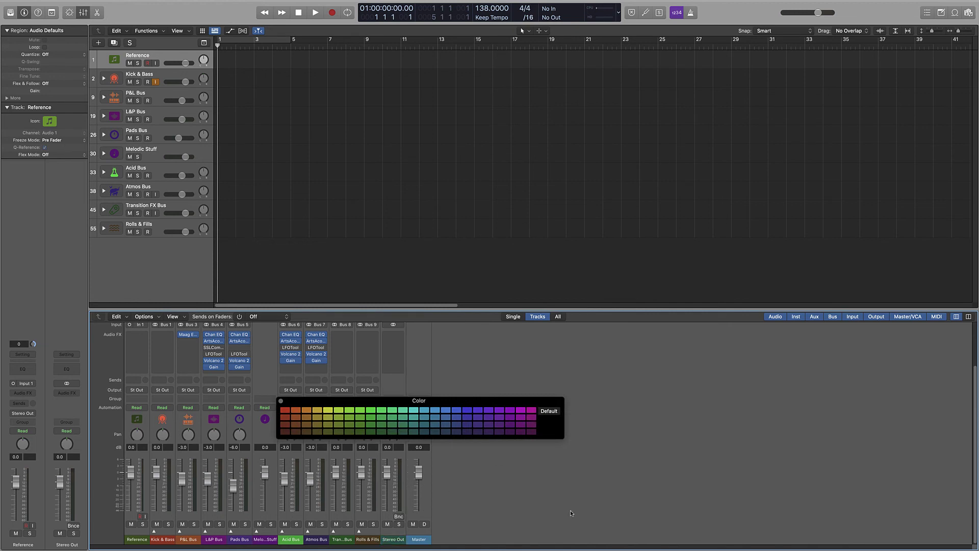
left_click(280, 401)
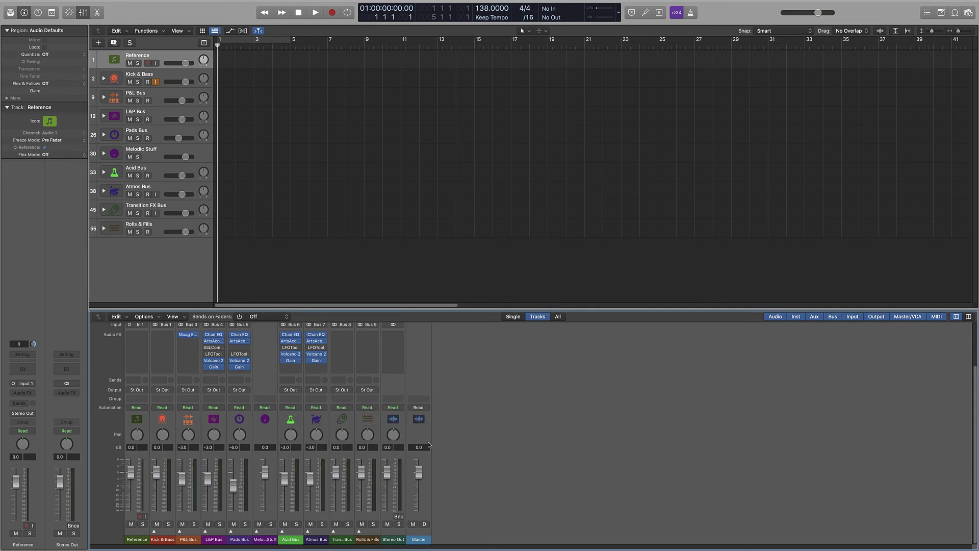
Insert Ozone 9 in stereo on the Rolls & Fills bus, bypass it and close its window.
left_click(378, 335)
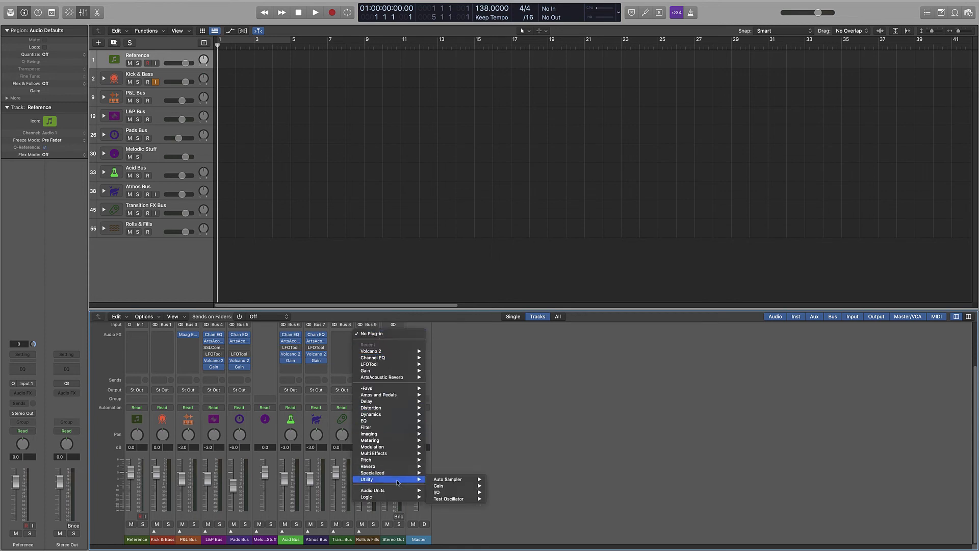
mouse_move(398, 497)
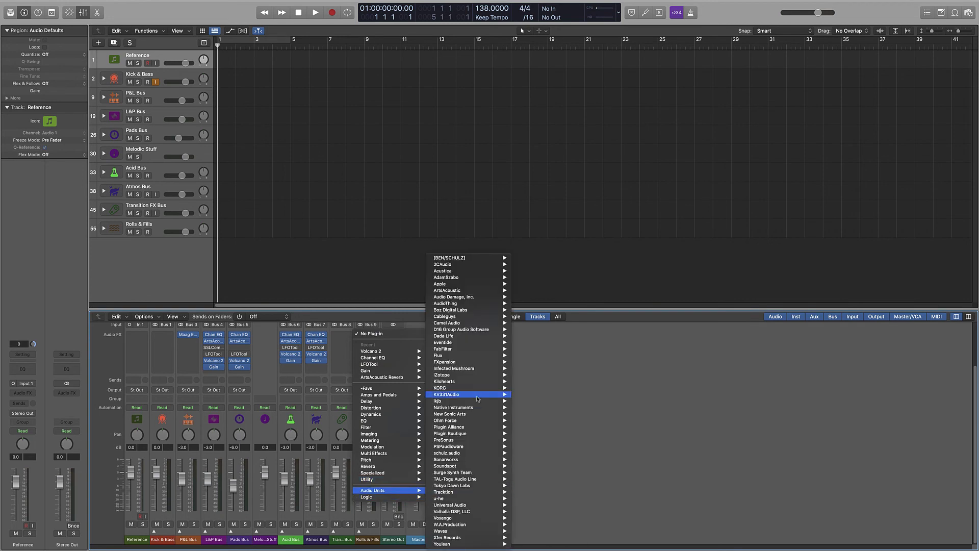
mouse_move(457, 395)
mouse_move(443, 375)
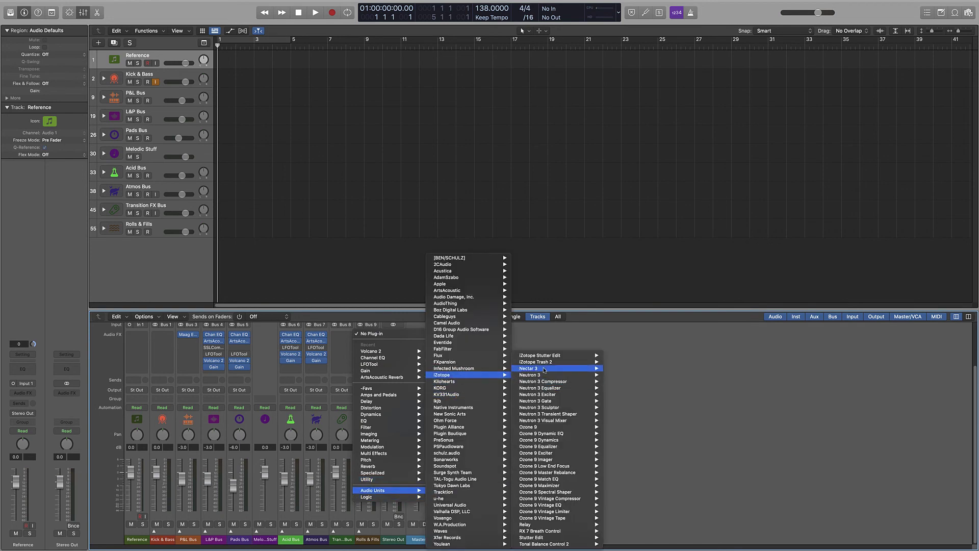
mouse_move(561, 427)
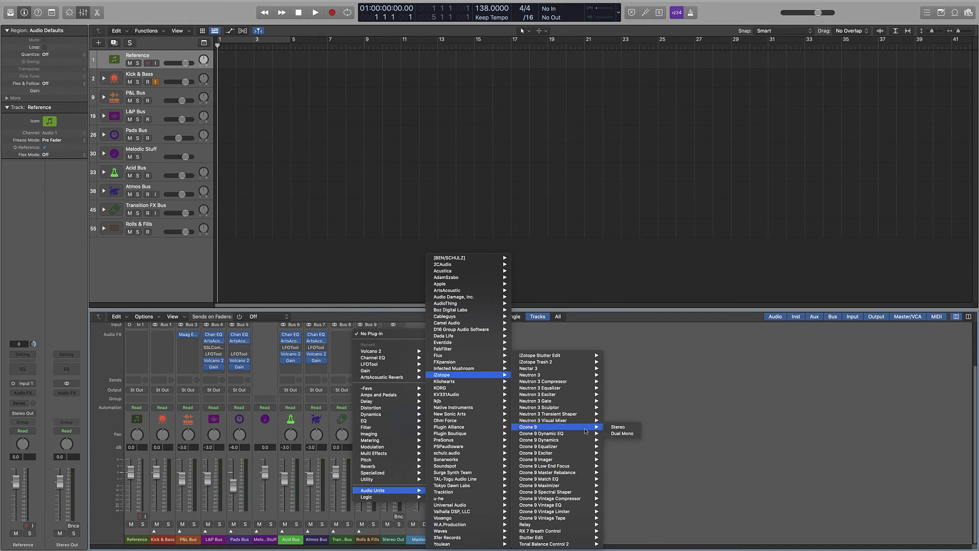
left_click(615, 428)
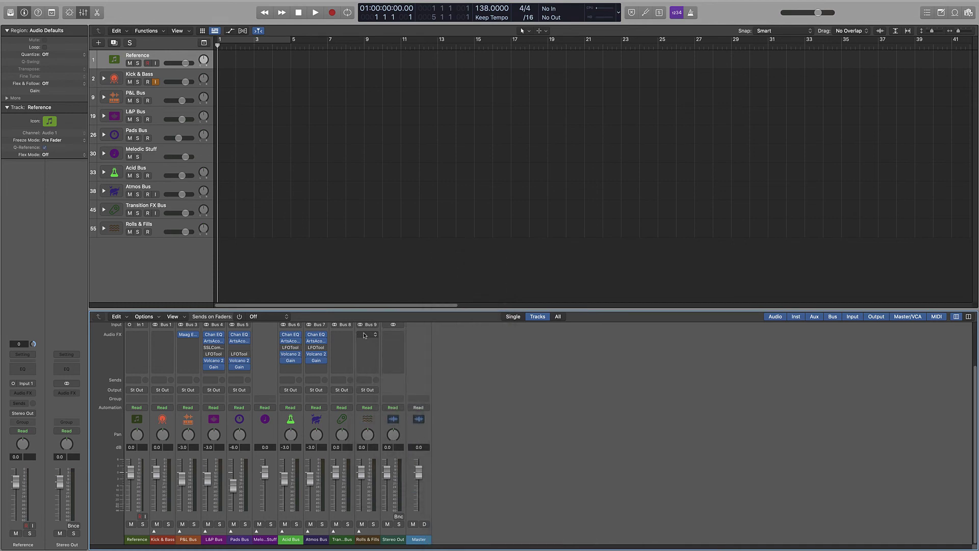
left_click(306, 98)
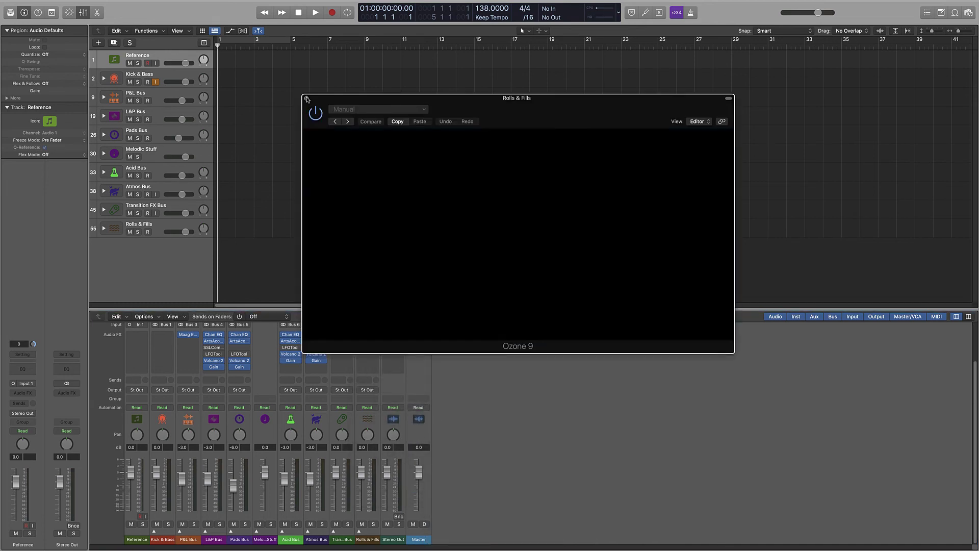
Add Logic's stereo Limiter in the slot below Ozone 9 on the Rolls & Fills bus.
left_click(365, 342)
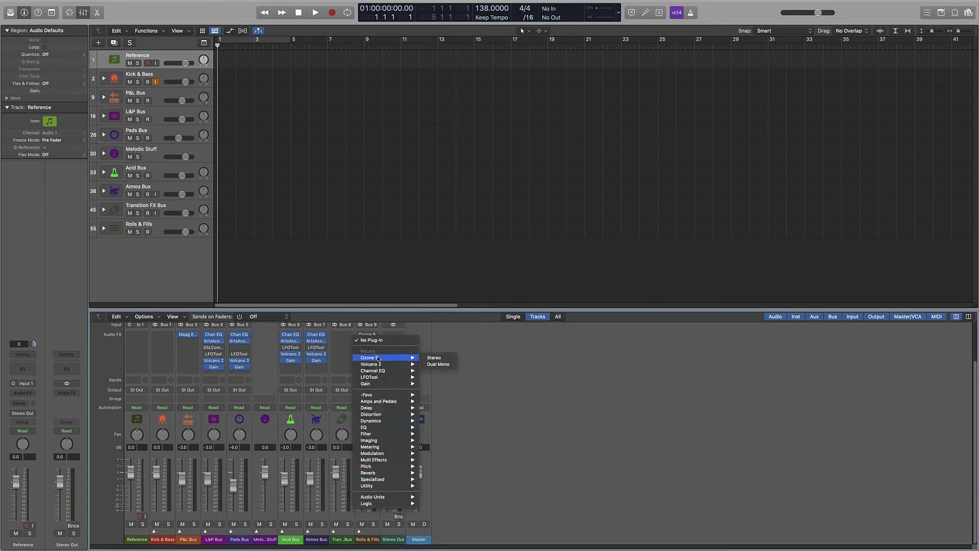
mouse_move(388, 485)
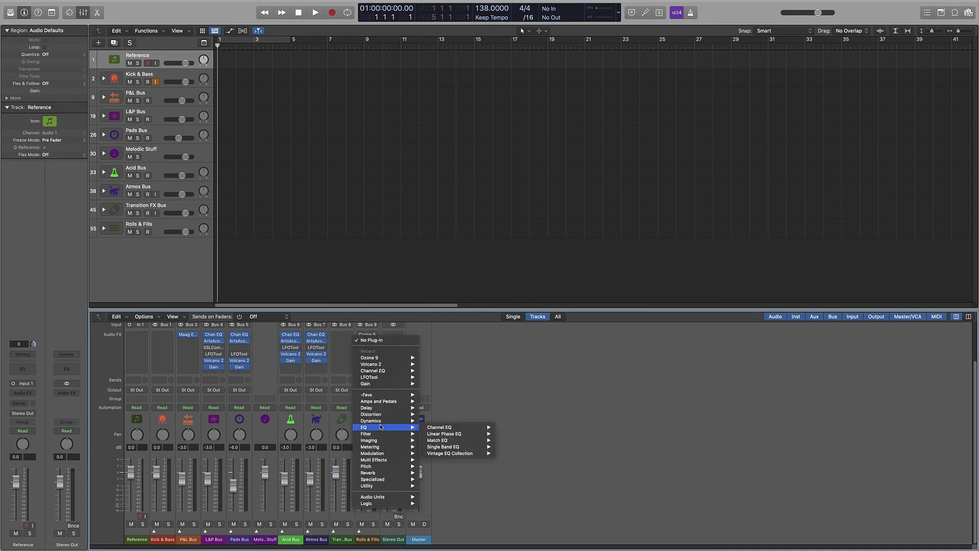
mouse_move(411, 421)
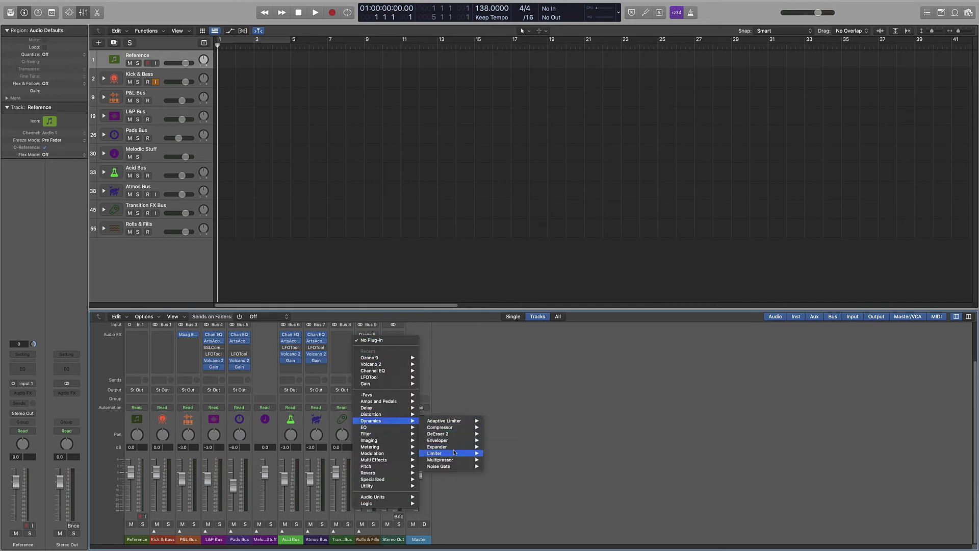
mouse_move(458, 453)
left_click(492, 455)
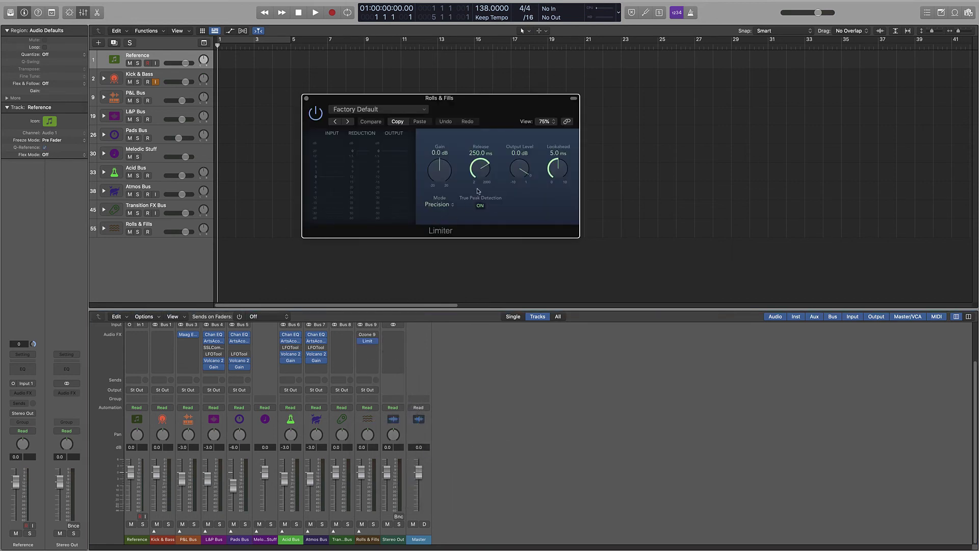
Keep the Limiter in Precision mode, try a different gain and reset it to 0.0 dB.
left_click(445, 205)
left_click_drag(461, 233, 464, 234)
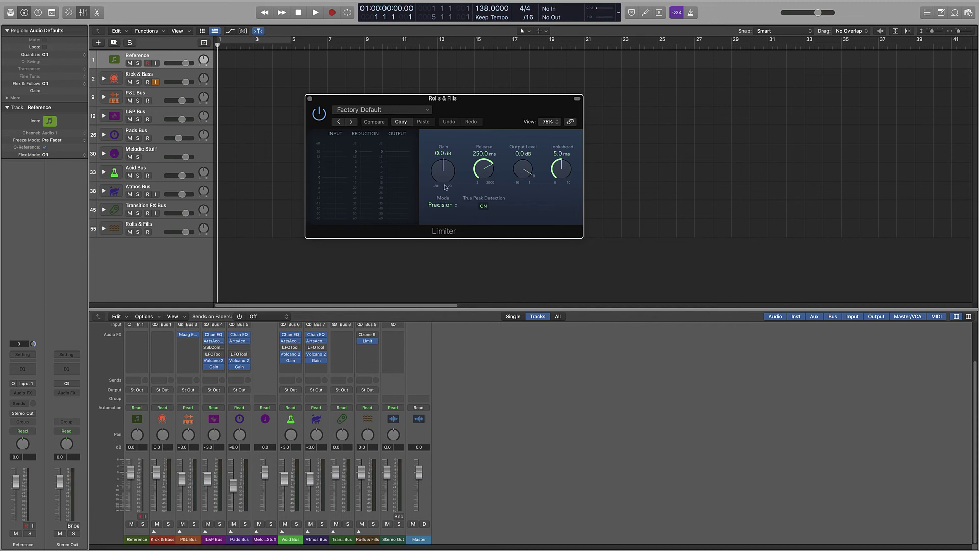
left_click_drag(439, 170, 454, 161)
left_click(449, 166, "alt")
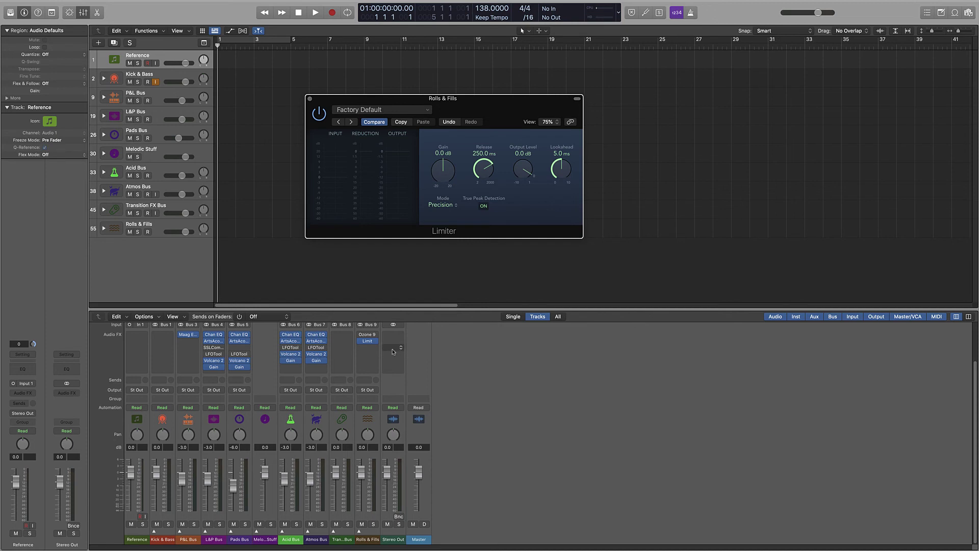
Move Ozone 9 and the Limiter from the Rolls & Fills bus to the Stereo Out channel strip.
scroll(393, 352, "up", 5)
scroll(394, 375, "down", 5)
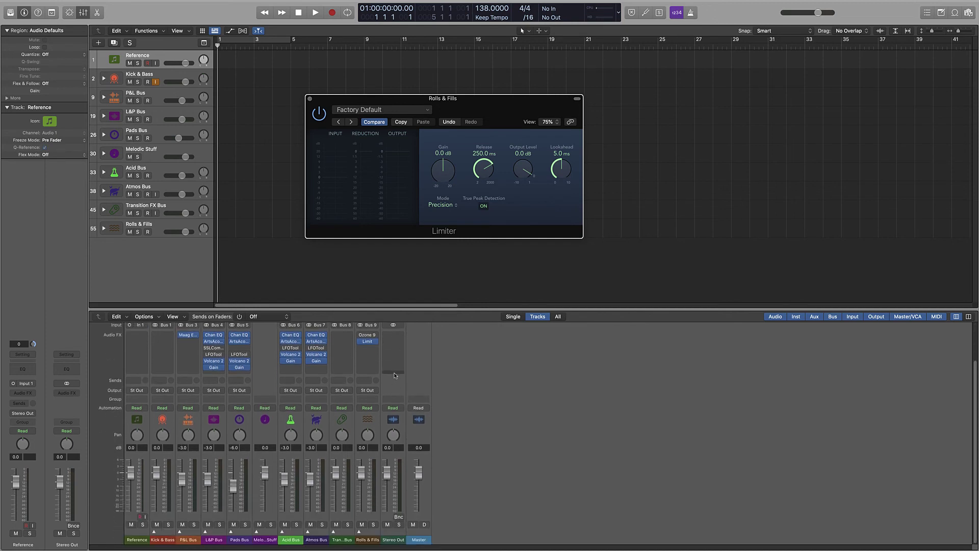
left_click(372, 342)
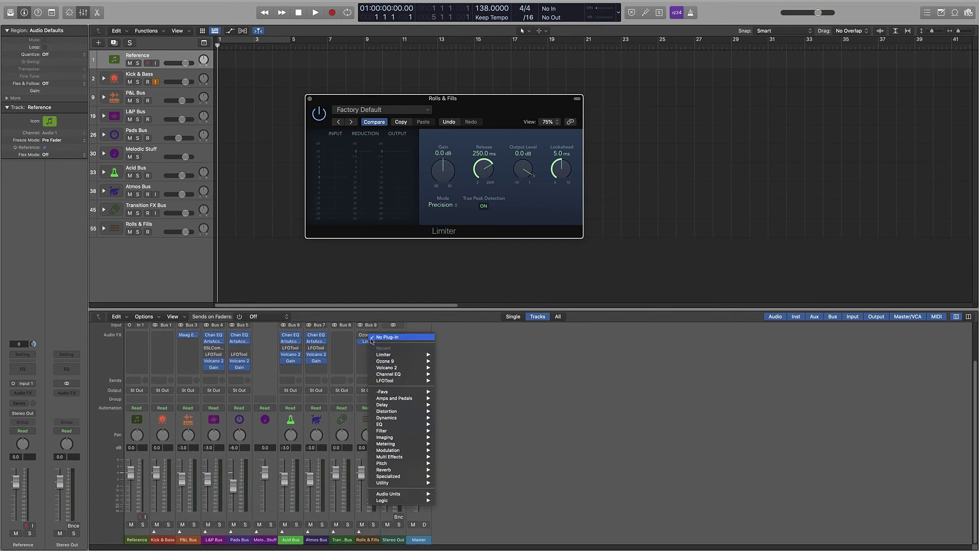
left_click(446, 342)
left_click_drag(368, 341, 395, 336)
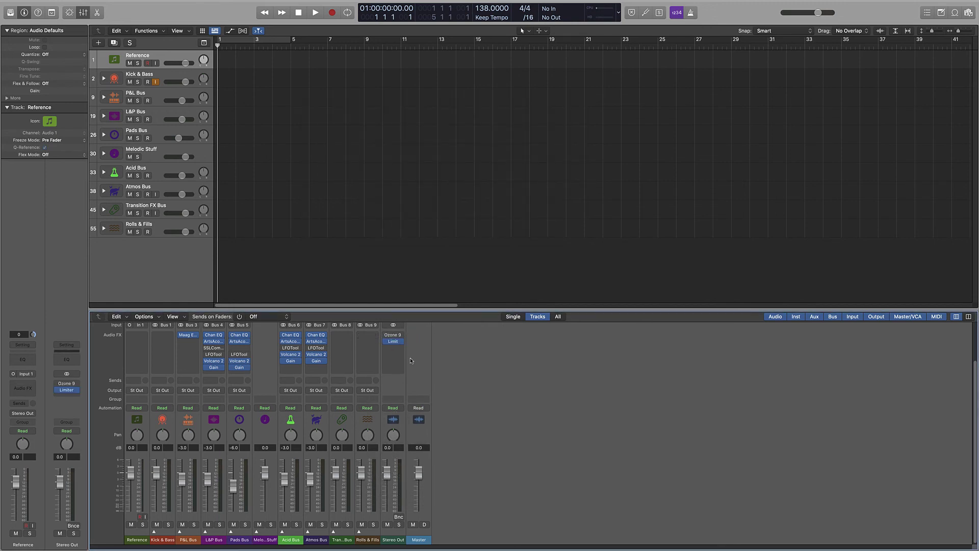
Insert the SPAN analyser in stereo on the Stereo Out channel, below the Limiter.
left_click(393, 348)
mouse_move(422, 463)
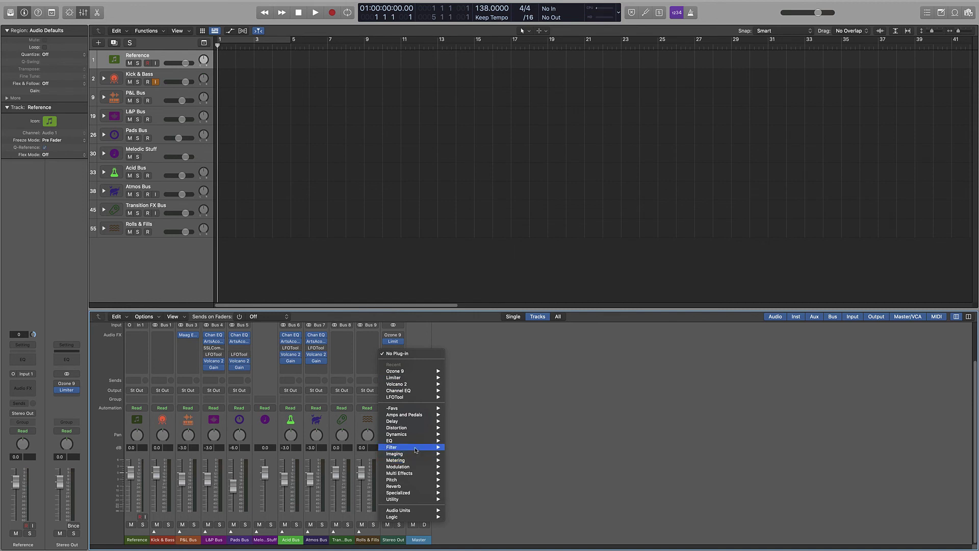
mouse_move(407, 411)
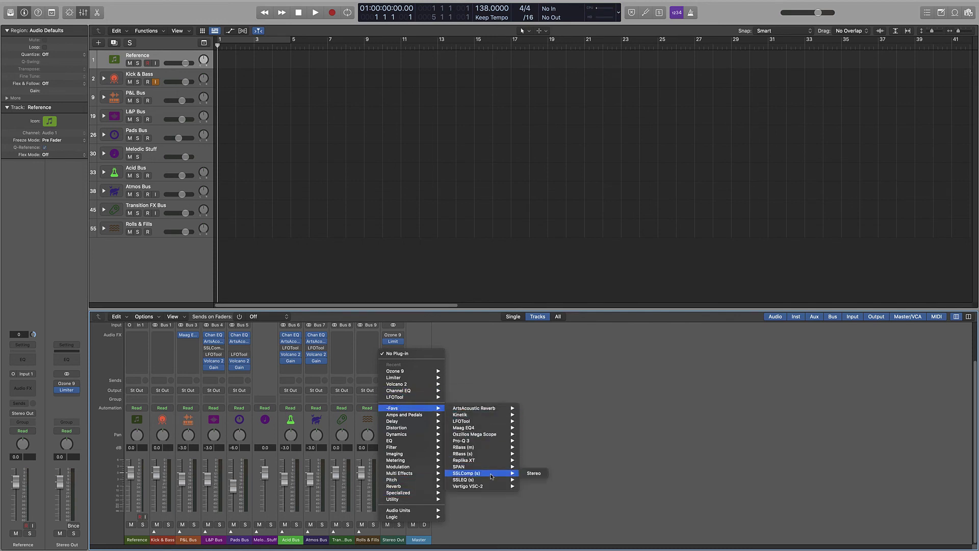
mouse_move(492, 467)
left_click(530, 468)
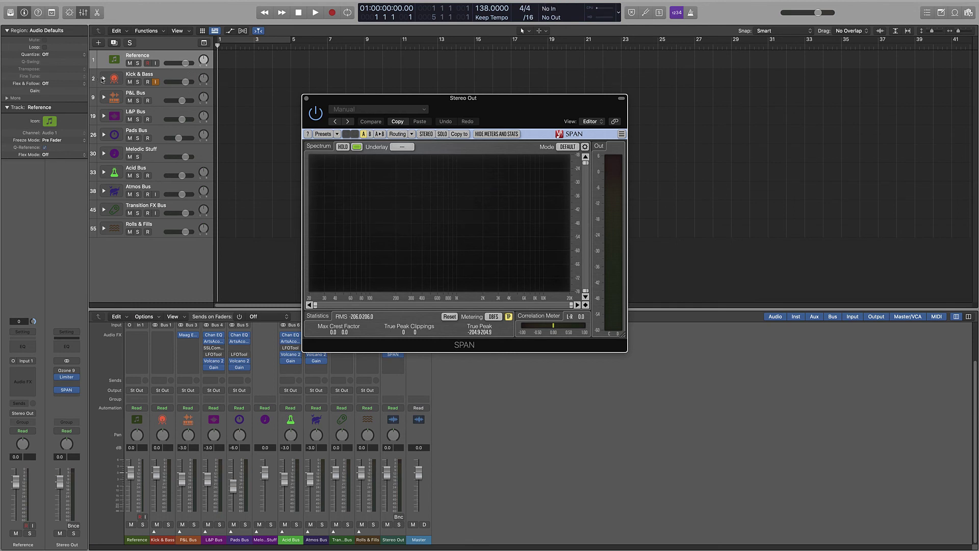
Expand the Kick & Bass stack, audition the SubBass track through SPAN, and close the analyser window.
left_click(103, 79)
left_click(146, 112)
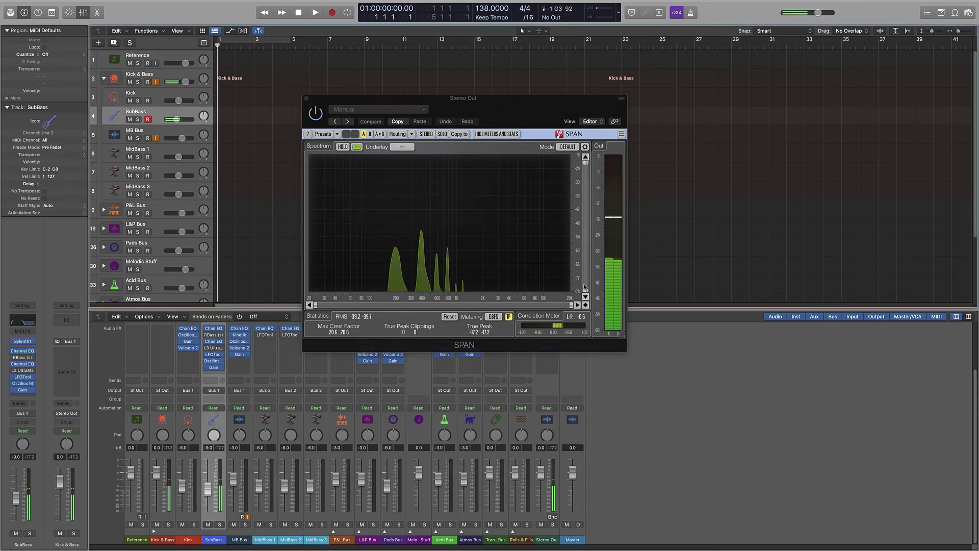
left_click(307, 99)
Move SPAN and the Limiter to the end of Stereo Out's effects chain, leaving empty slots below Ozone 9.
scroll(619, 378, "up", 3)
mouse_move(556, 411)
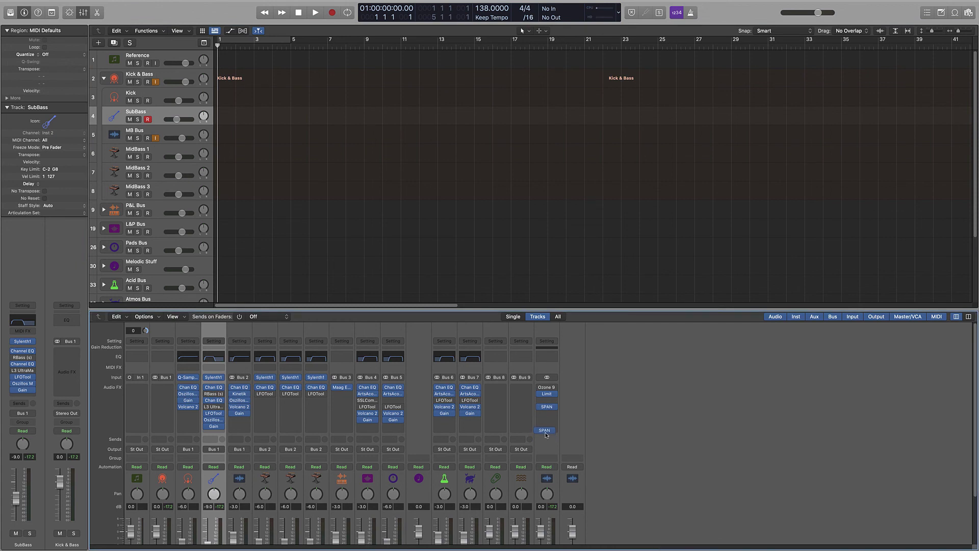
left_click_drag(548, 429, 548, 427)
left_click_drag(547, 394, 547, 420)
Insert Maag EQ4 in stereo below Ozone 9 on Stereo Out, turn up its Air Band frequency and close its window.
mouse_move(546, 402)
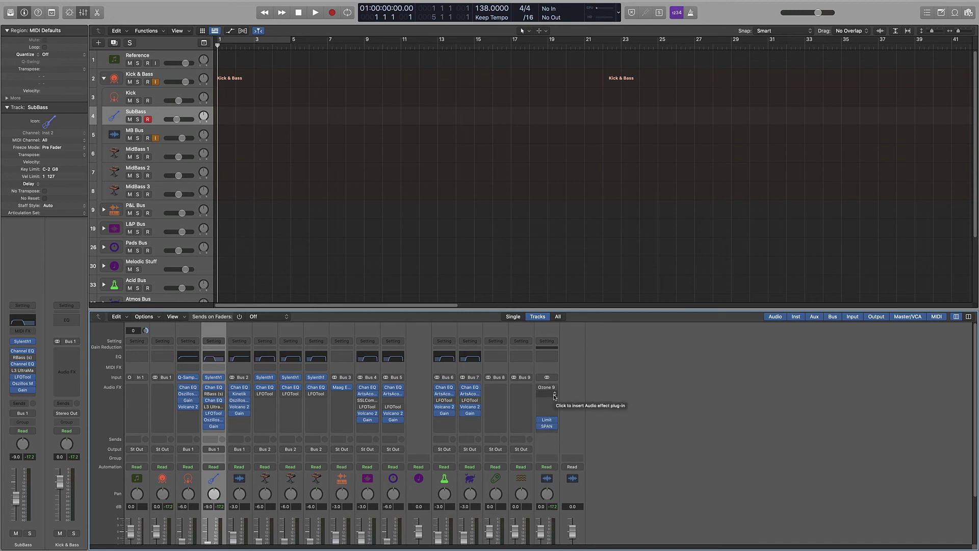
left_click(555, 397)
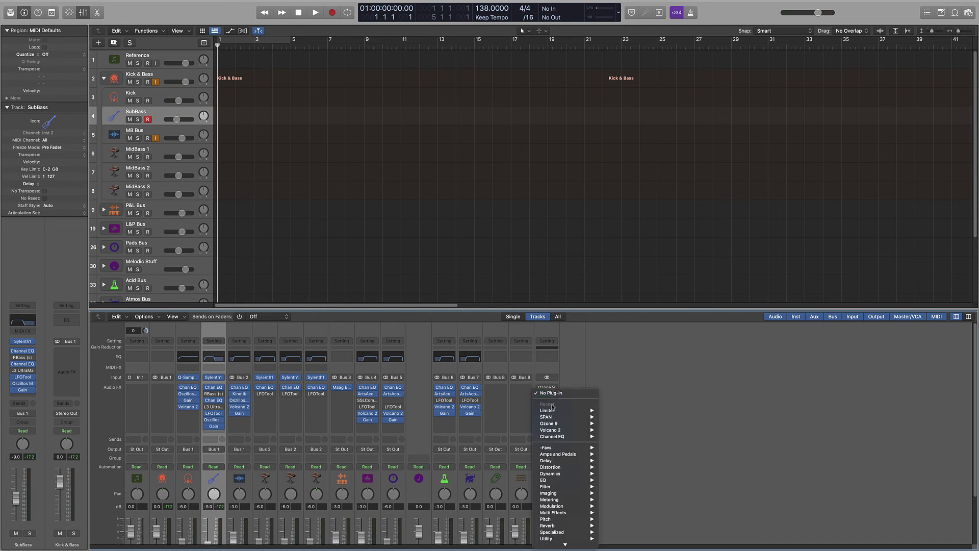
mouse_move(555, 482)
mouse_move(556, 449)
mouse_move(632, 467)
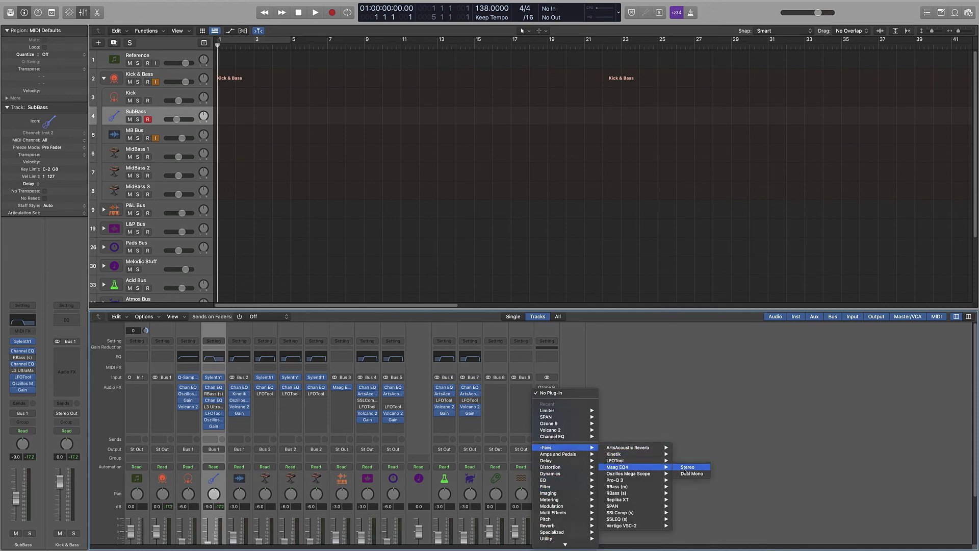
left_click(684, 469)
left_click_drag(469, 149, 487, 93)
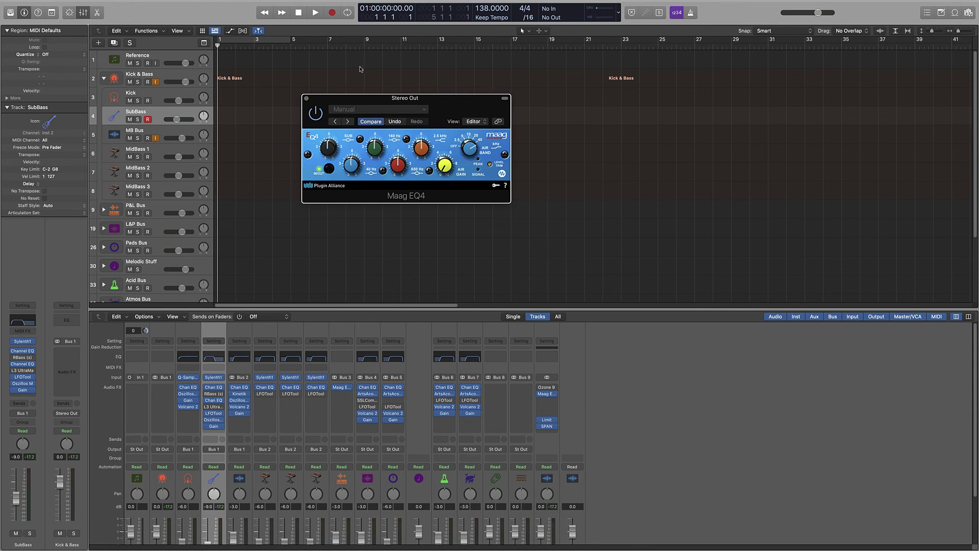
left_click(306, 98)
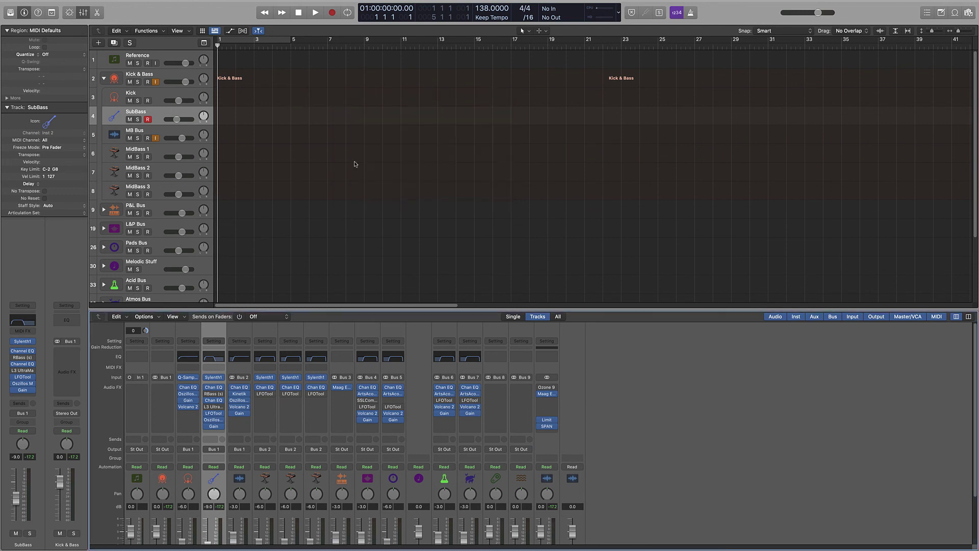
Insert FabFilter Pro-Q 3 in stereo below Maag EQ4 on the Stereo Out channel.
left_click(547, 400)
mouse_move(576, 467)
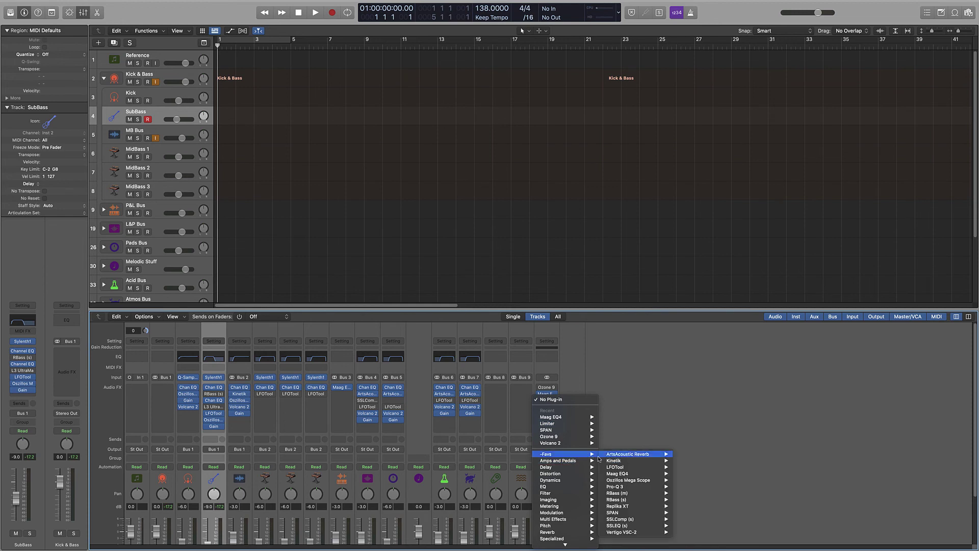
mouse_move(623, 487)
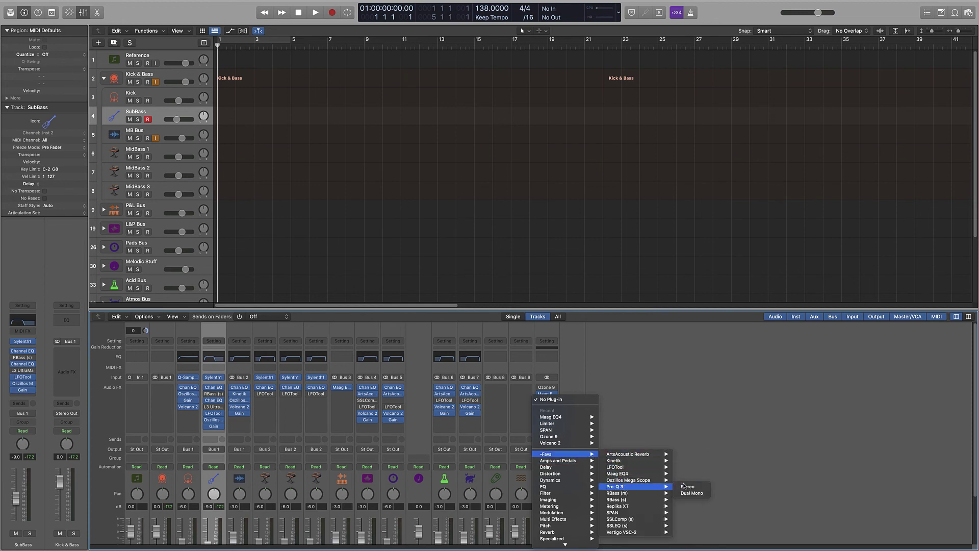
left_click(691, 485)
Add a low-cut band in Pro-Q 3, set its slope to 24 dB/oct and raise its cutoff frequency.
left_click(331, 206)
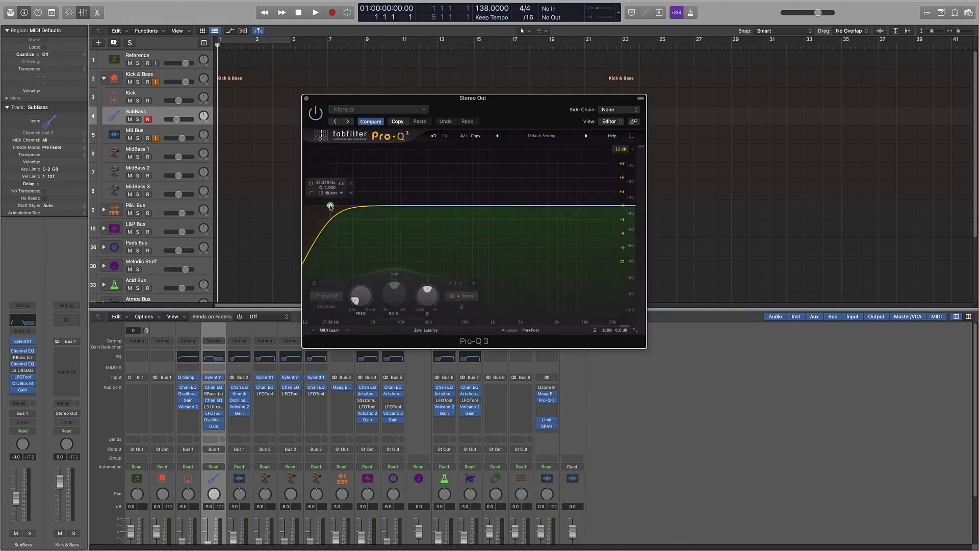
left_click(321, 308)
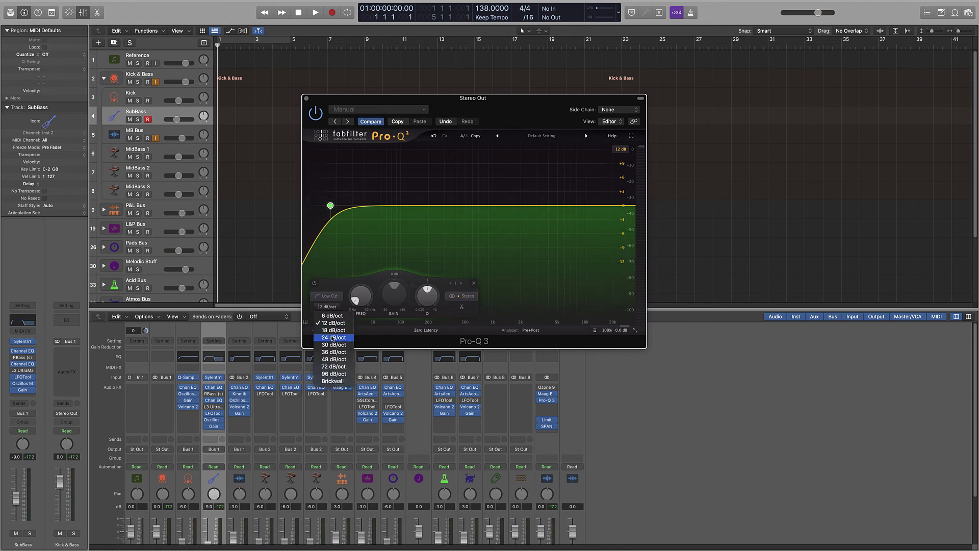
left_click(329, 348)
left_click_drag(360, 295, 364, 287)
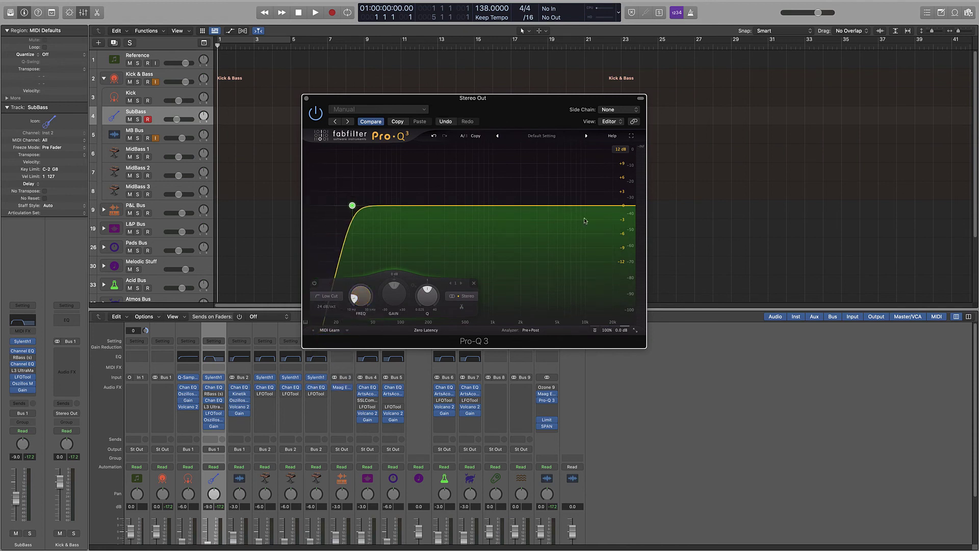
Add a 24 dB/oct high-cut band at about 22628 Hz in Pro-Q 3, and bypass the plug-in.
left_click(615, 205)
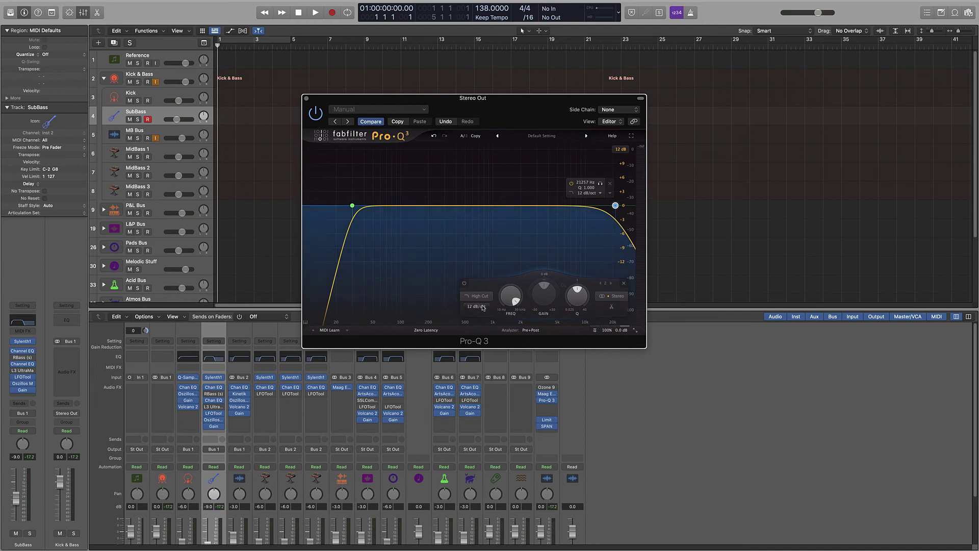
left_click(477, 307)
left_click(481, 339)
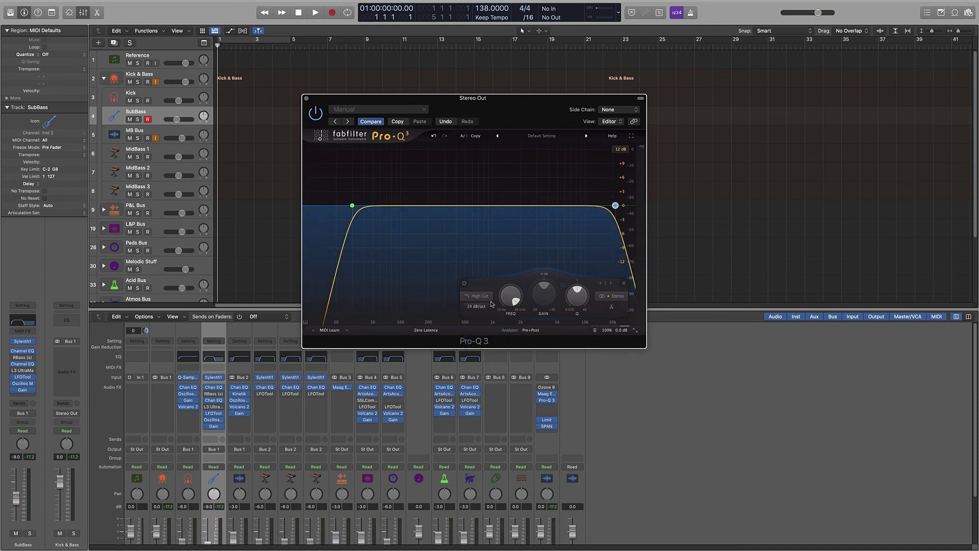
left_click_drag(509, 292, 508, 289)
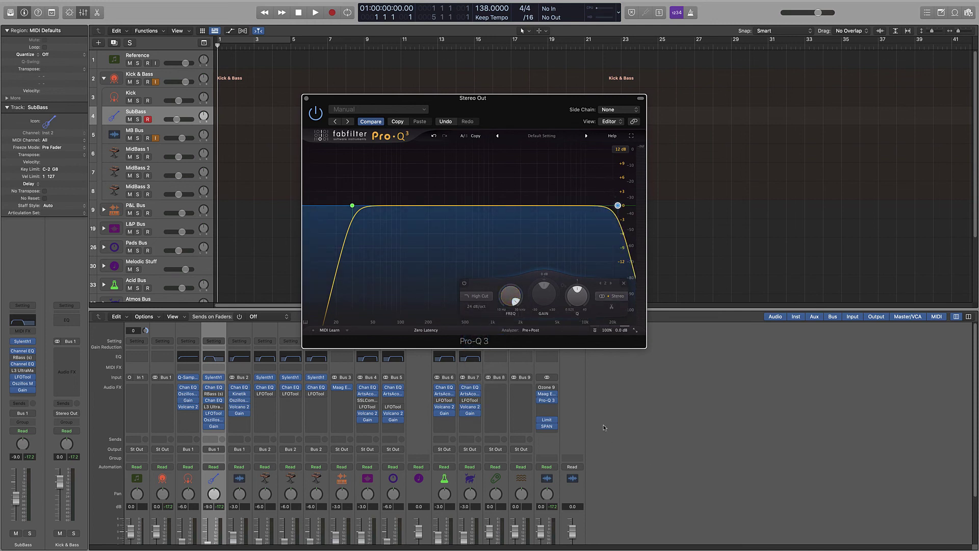
left_click(539, 401)
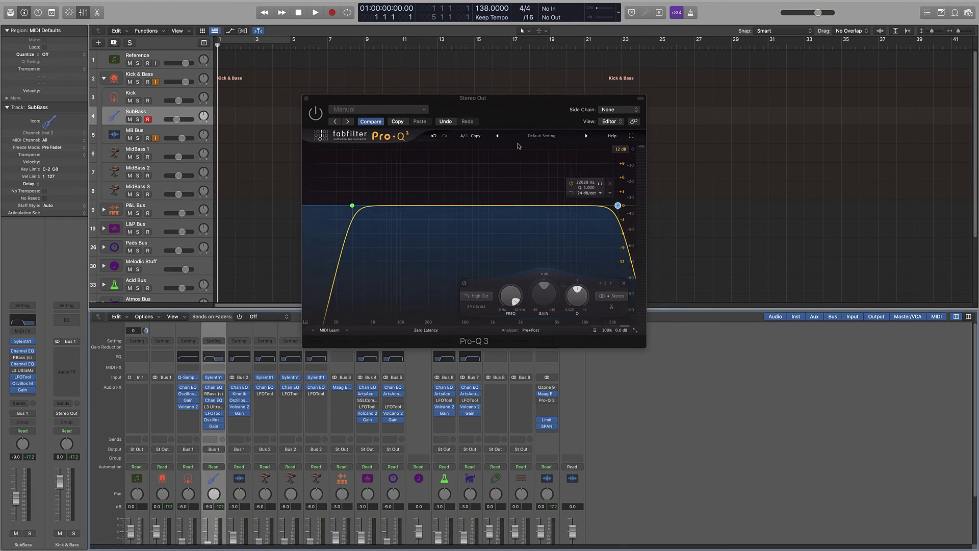
left_click(311, 100)
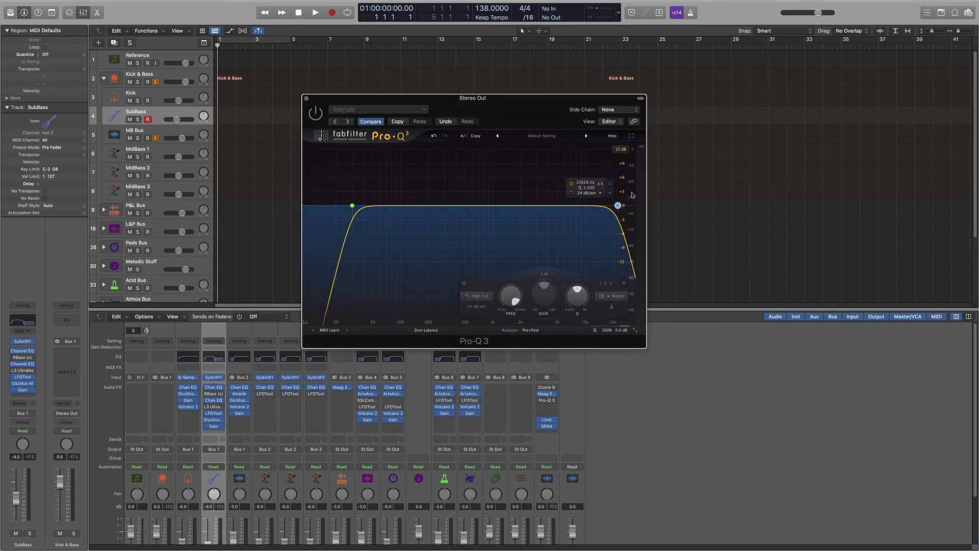
Lower Pro-Q 3's high-cut frequency to about 15869 Hz and insert Gain in stereo below Pro-Q 3 on Stereo Out.
left_click_drag(617, 206, 610, 209)
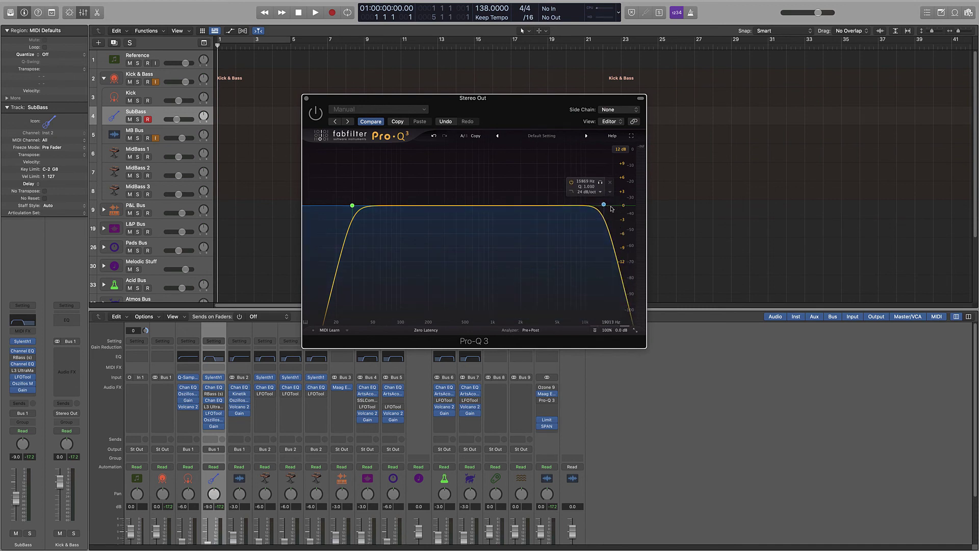
left_click(547, 407)
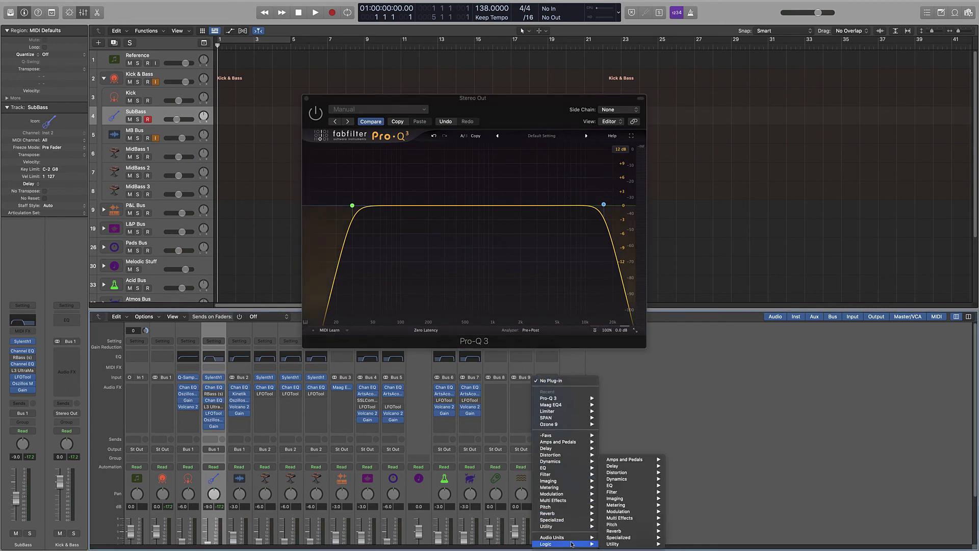
mouse_move(574, 538)
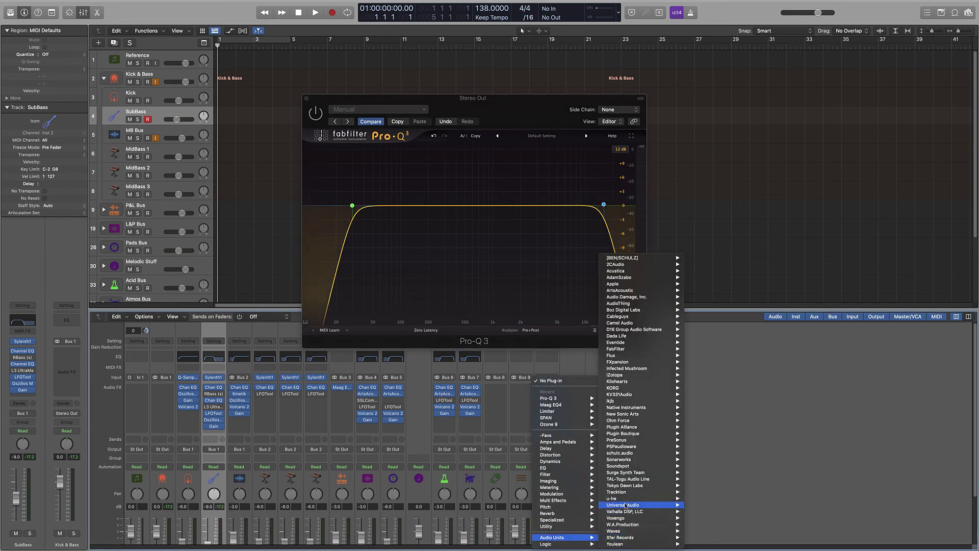
mouse_move(625, 499)
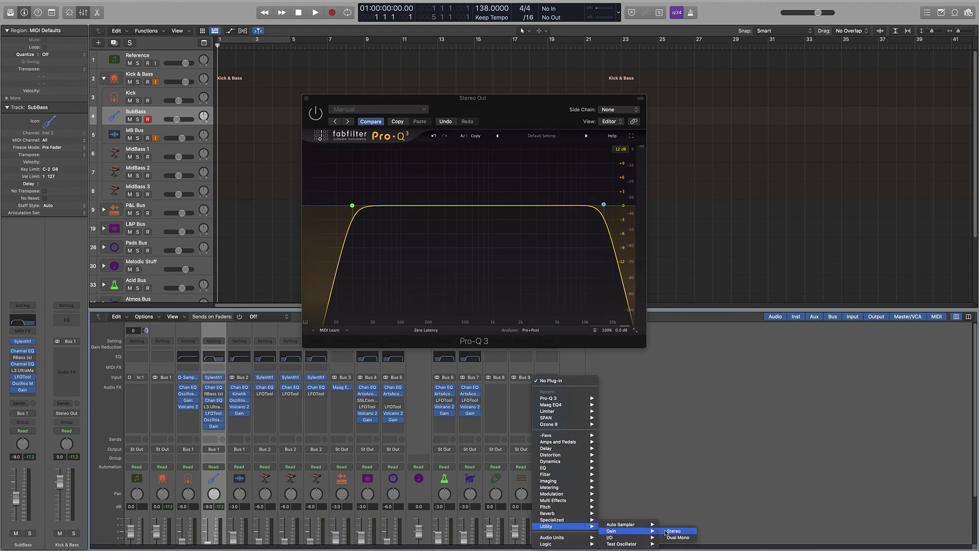
left_click(675, 531)
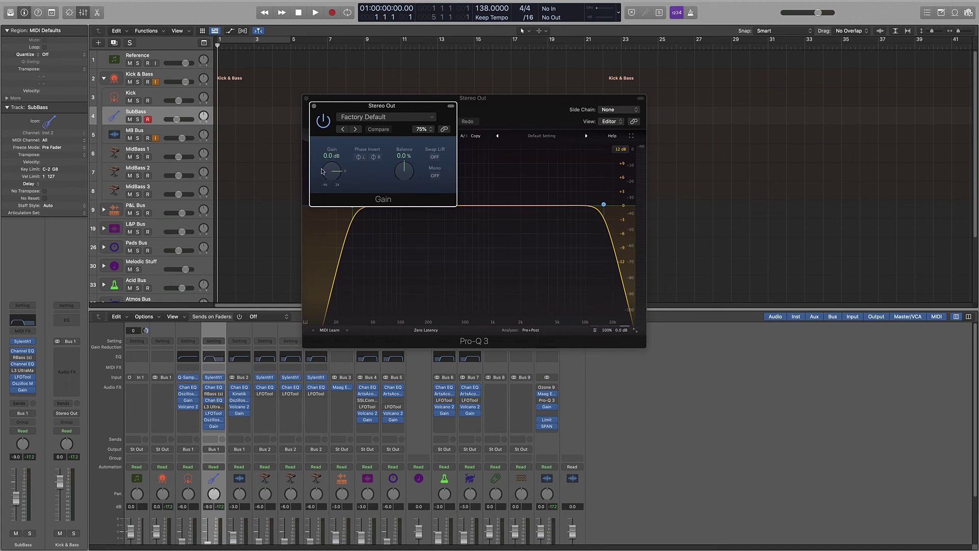
Insert Stereo Spread in stereo between Pro-Q 3 and Gain on the Stereo Out channel.
left_click(551, 406)
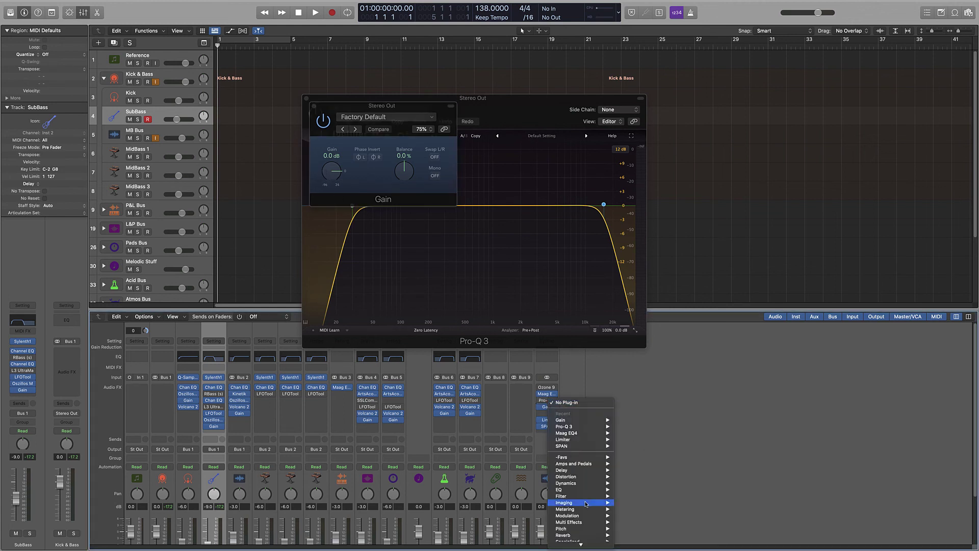
mouse_move(577, 489)
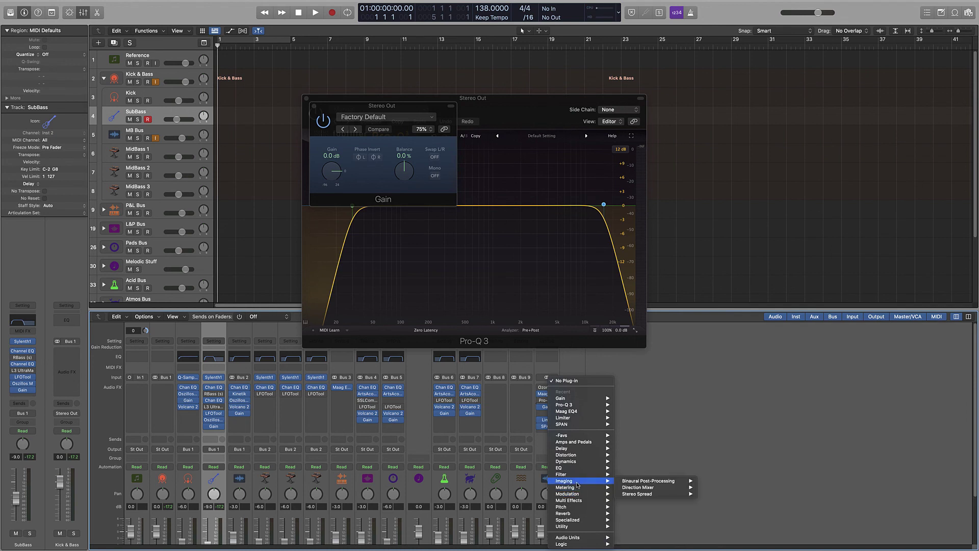
mouse_move(659, 494)
left_click(712, 494)
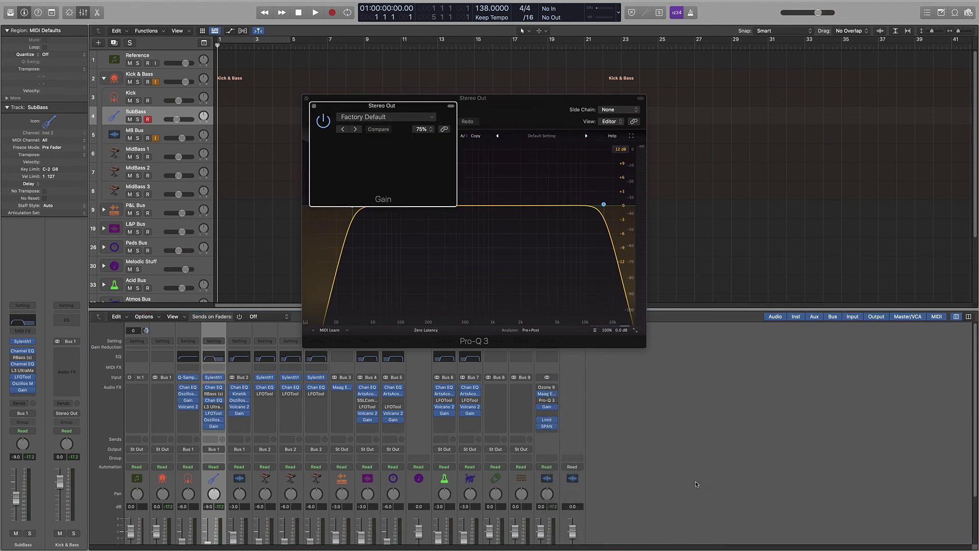
Replace Stereo Spread on Stereo Out with the Direction Mixer imaging plug-in.
left_click(552, 400)
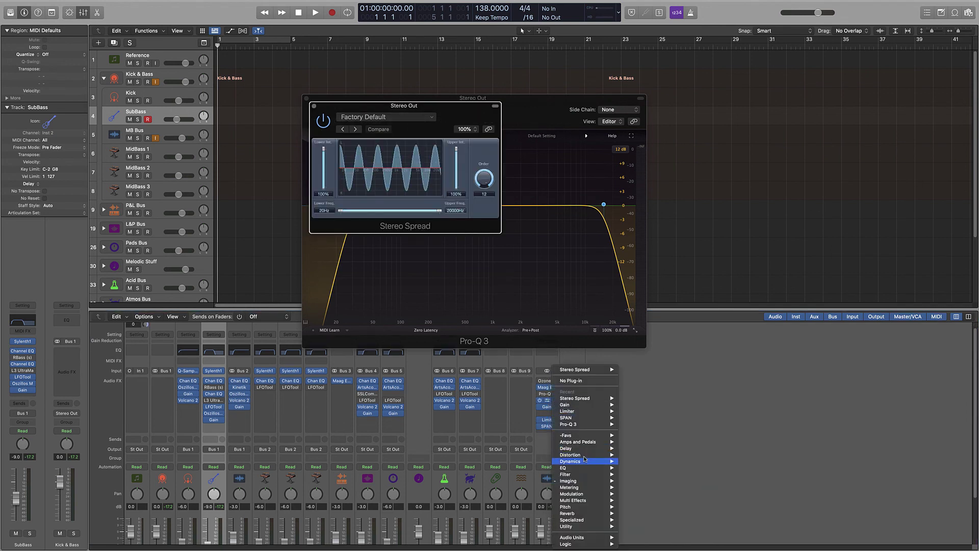
mouse_move(569, 481)
mouse_move(664, 491)
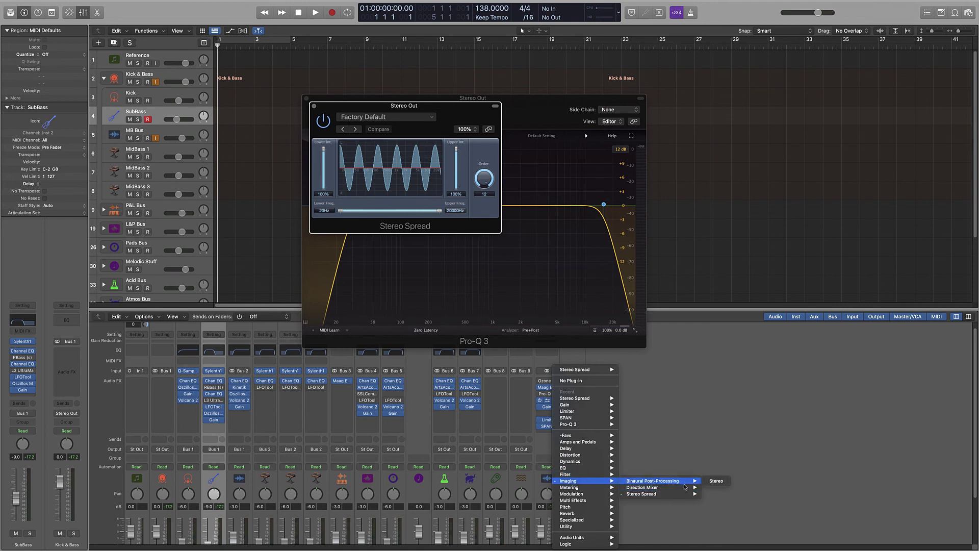
left_click(714, 487)
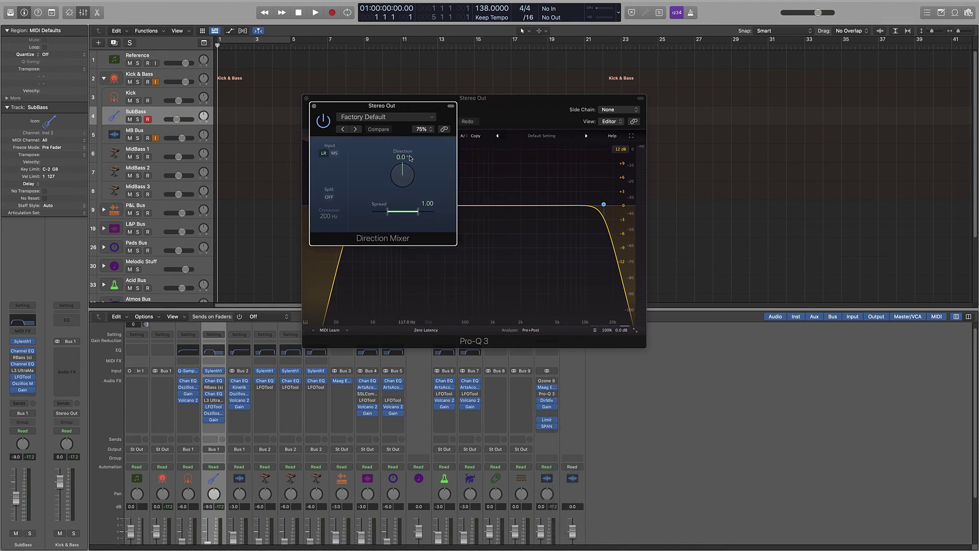
Widen the Direction Mixer's Spread to about 1.04 and close the Direction Mixer and Pro-Q 3 windows.
mouse_move(406, 215)
left_mouse_down()
mouse_move(410, 230)
mouse_move(407, 200)
left_mouse_up()
left_click_drag(417, 212, 418, 212)
left_click(314, 105)
left_click(306, 98)
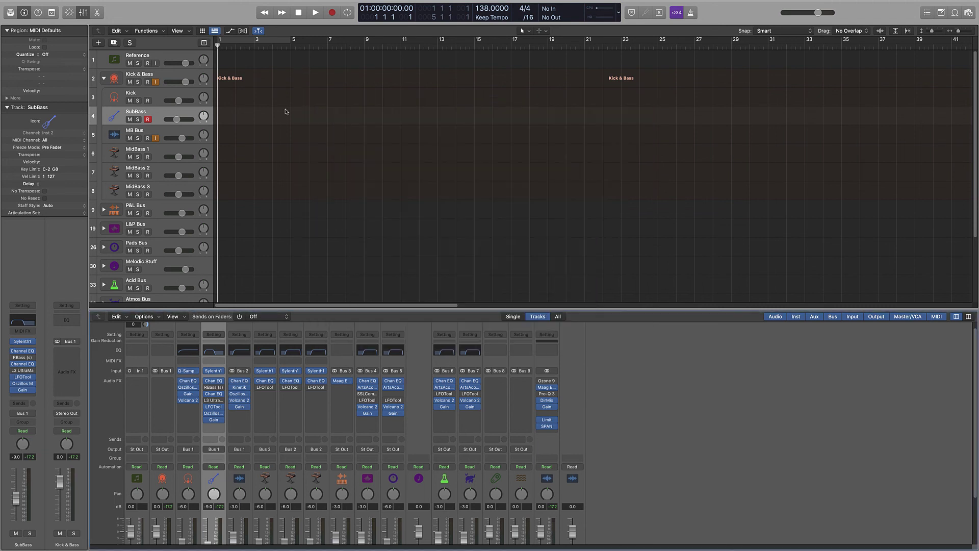
Show track automation and examine the automation lanes and stack contents of the Rolls & Fills bus.
scroll(269, 119, "down", 5)
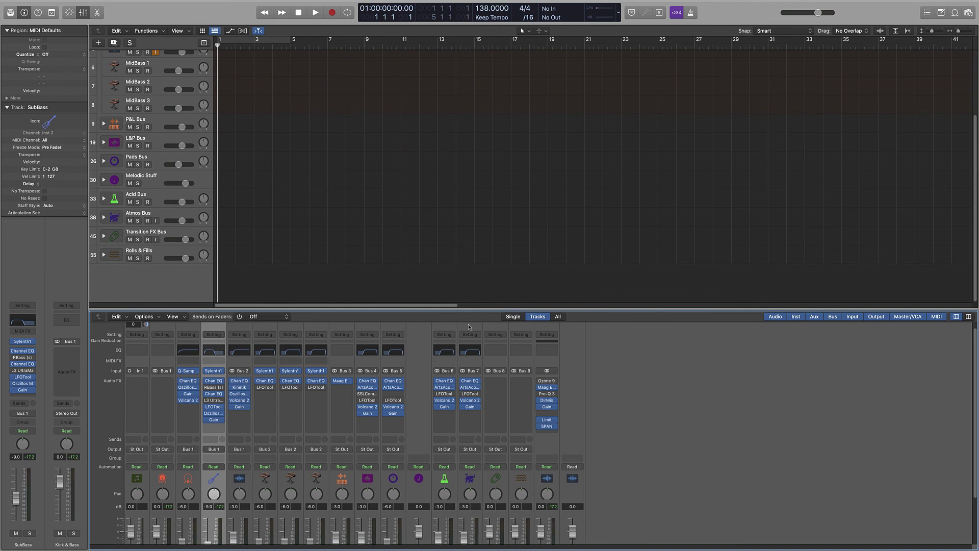
key("a")
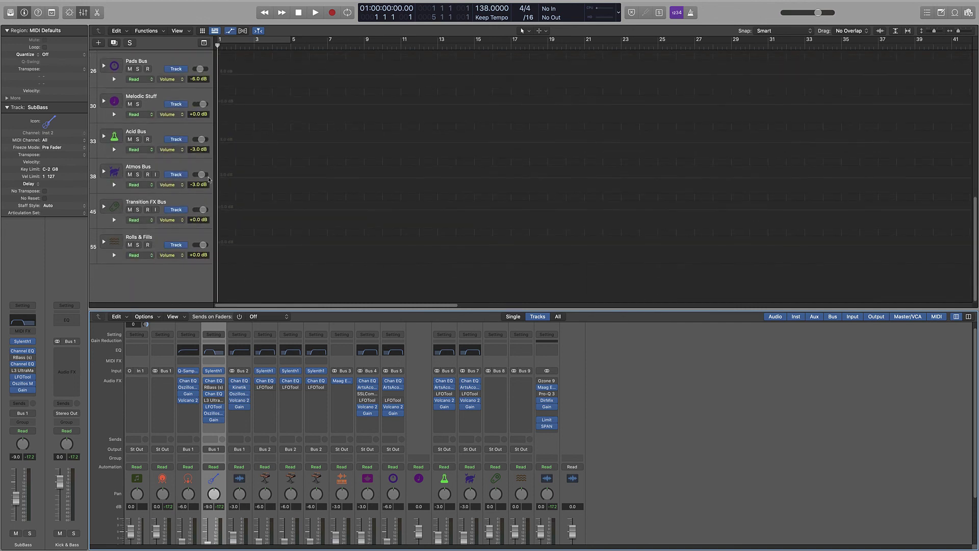
left_click(113, 255)
scroll(117, 256, "down", 2)
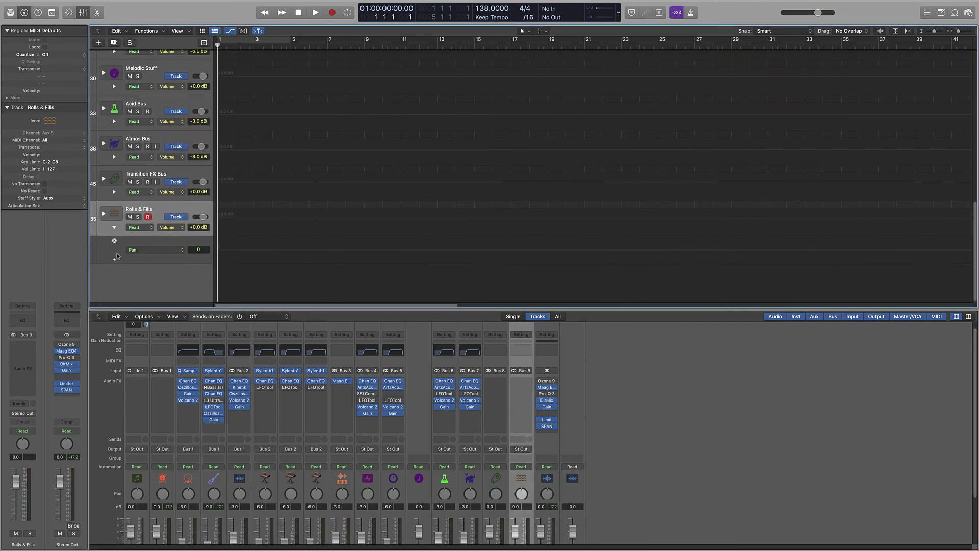
left_click(115, 228)
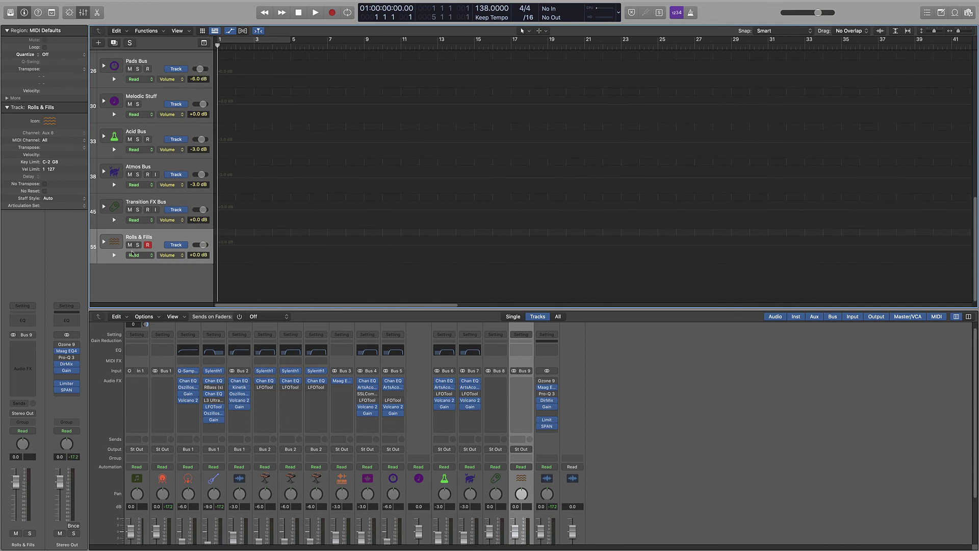
left_click(105, 242)
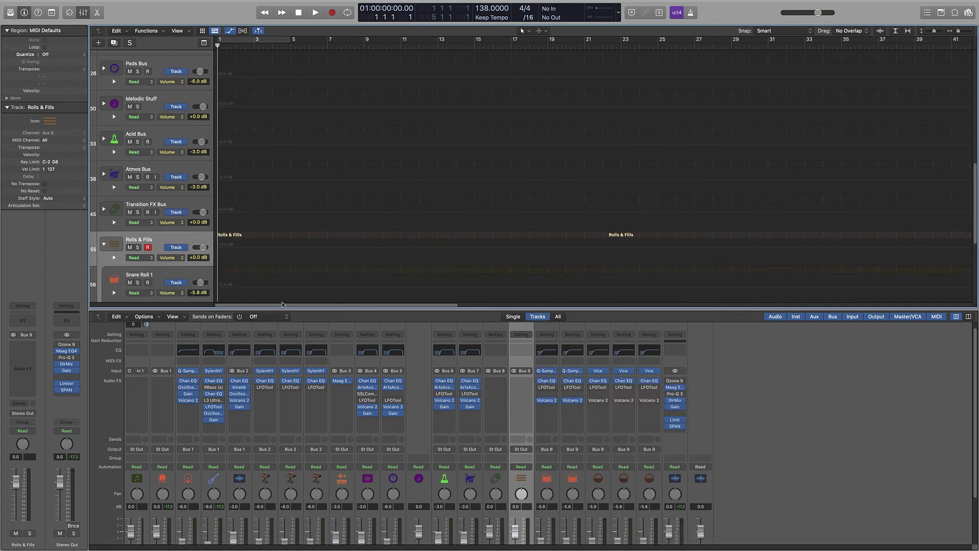
scroll(689, 379, "up", 1)
left_click(103, 244)
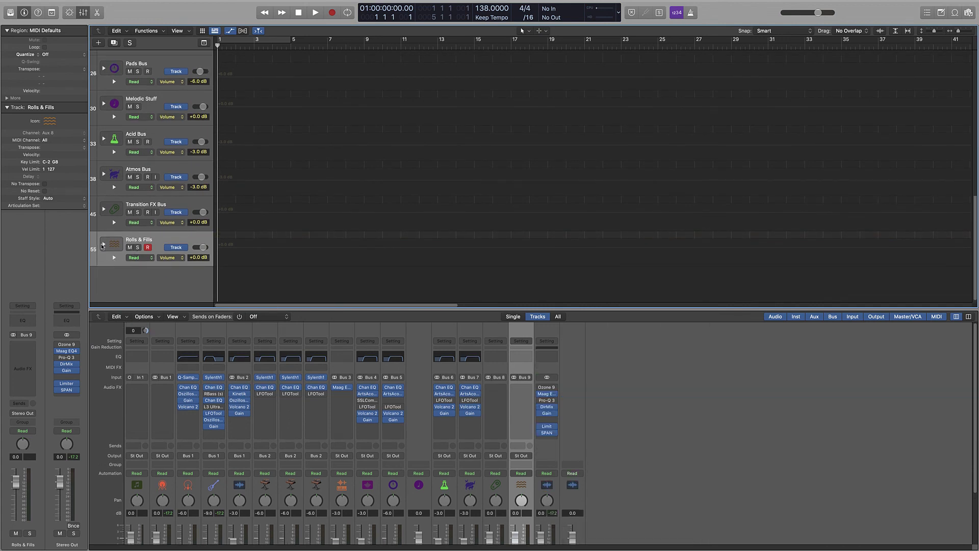
Reopen Direction Mixer on Stereo Out and narrow its Spread to 0.38 during playback.
left_click(547, 407)
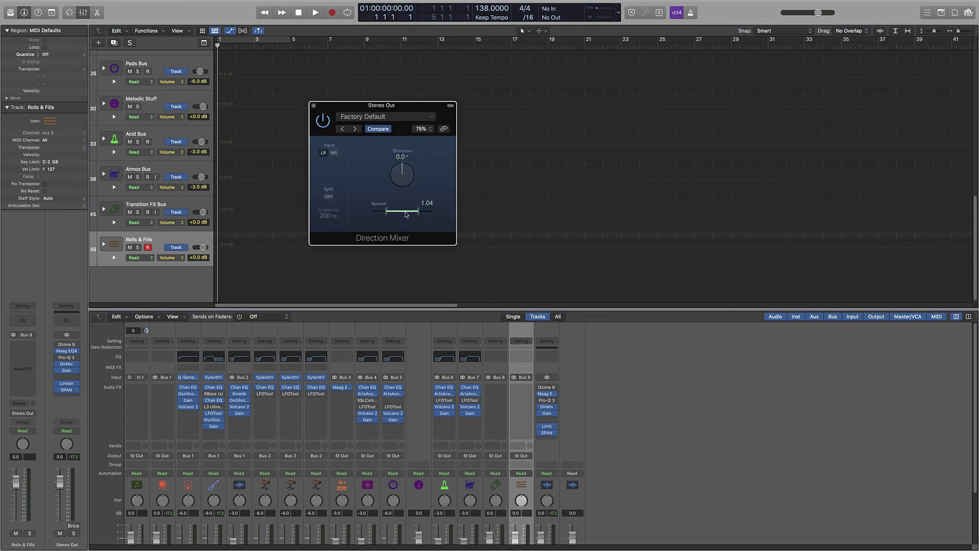
left_click(315, 12)
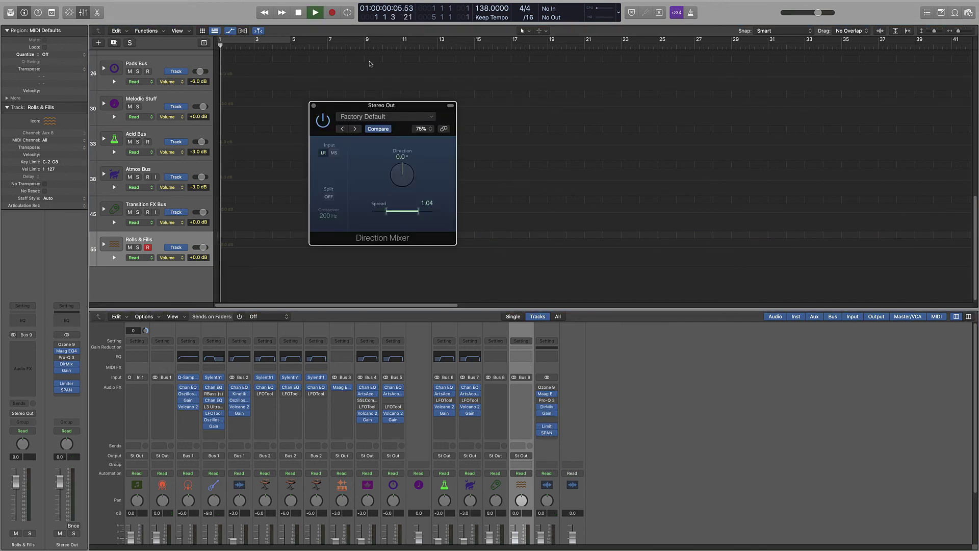
left_click(332, 13)
left_click(393, 227)
left_click_drag(389, 211, 409, 198)
key("space")
Widen the Direction Mixer's Spread again and close its window.
scroll(212, 131, "up", 8)
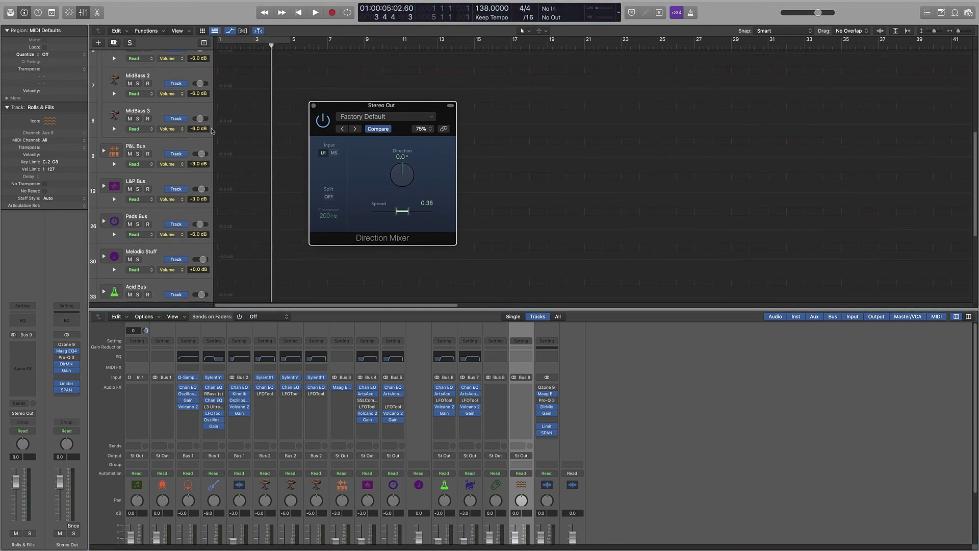
scroll(213, 130, "up", 5)
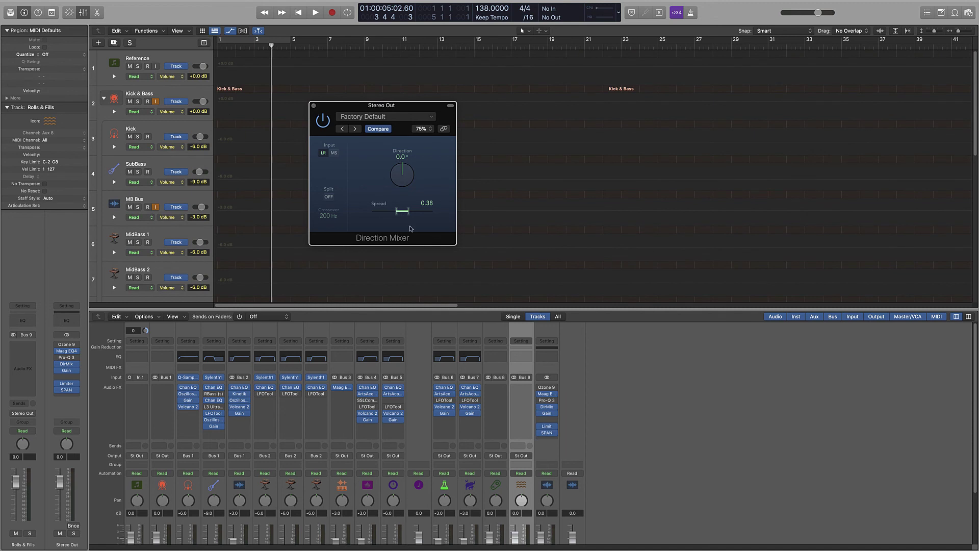
left_click_drag(412, 217, 419, 212)
left_click(314, 105)
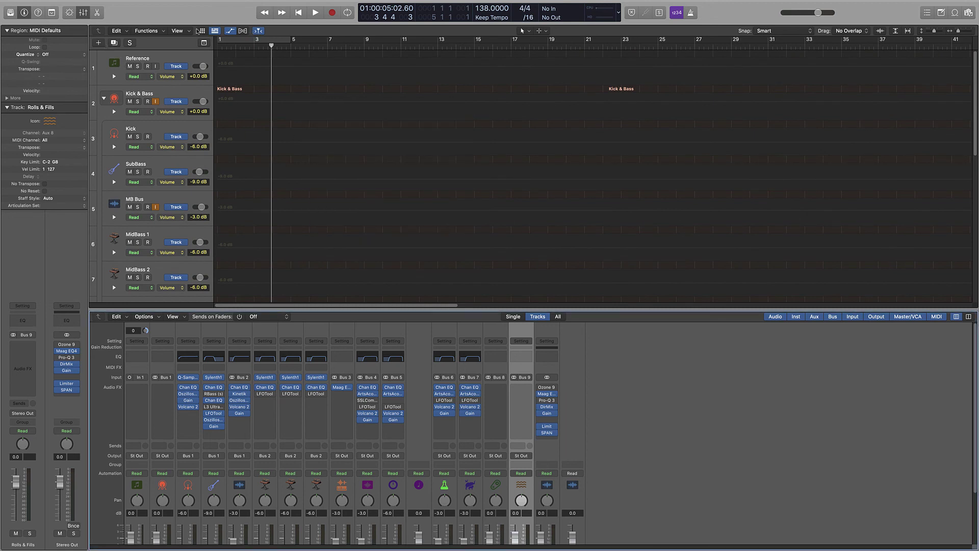
Hide the track automation in the arrangement.
left_click(202, 31)
left_click(202, 31)
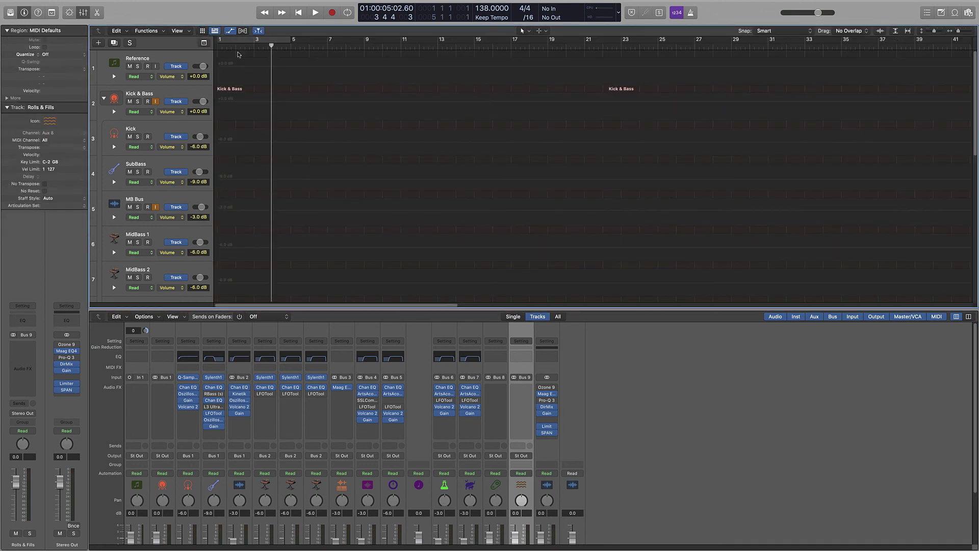
left_click(230, 32)
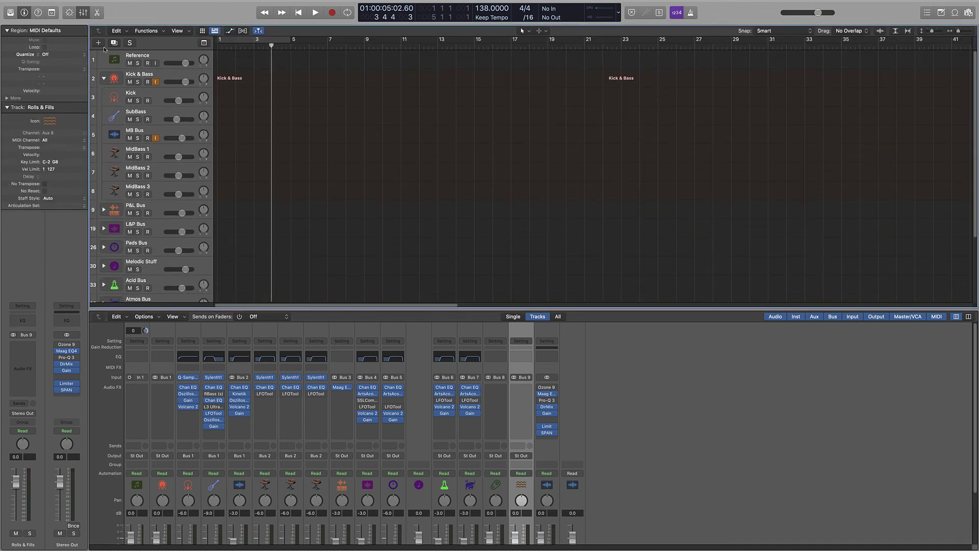
Show the global tracks, look through the Tempo track's options, and hide the global tracks again.
left_click(202, 43)
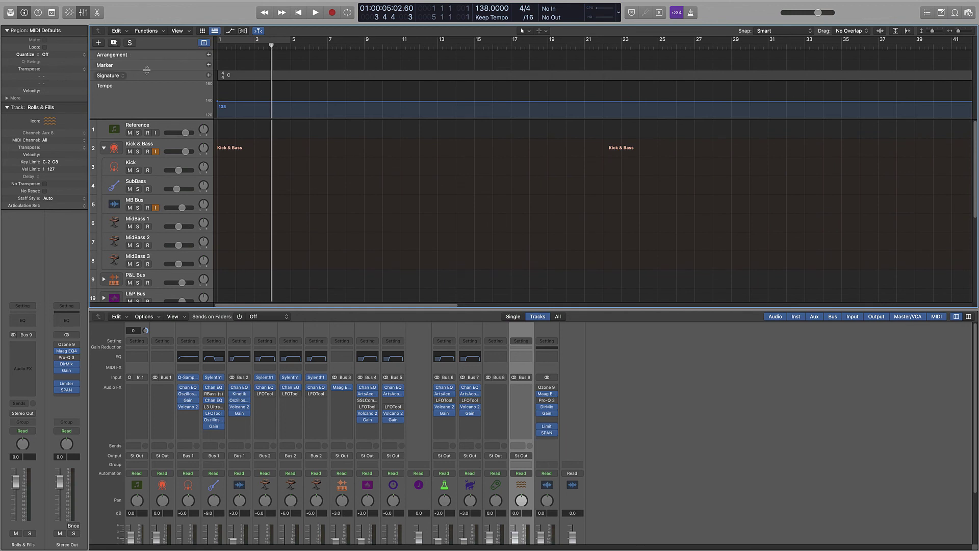
left_click(115, 86)
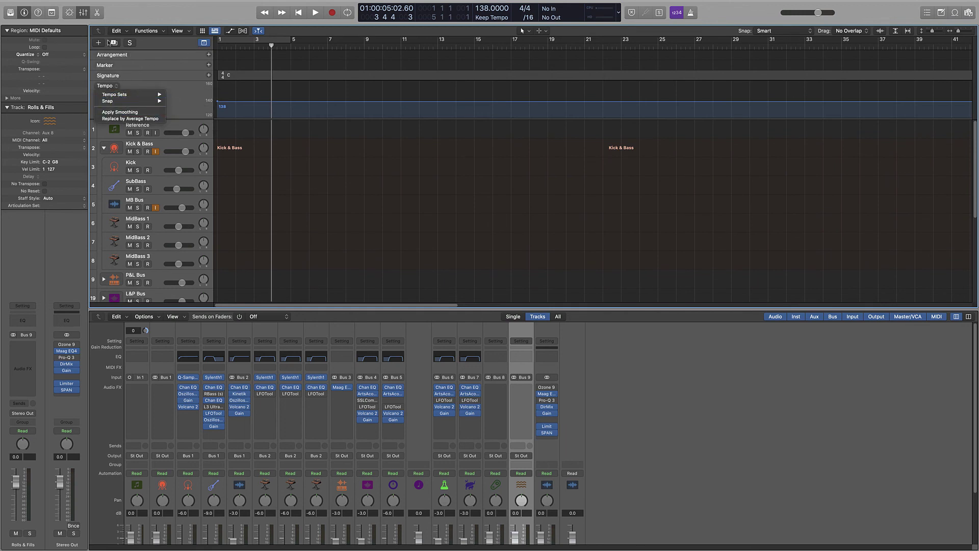
left_click(128, 64)
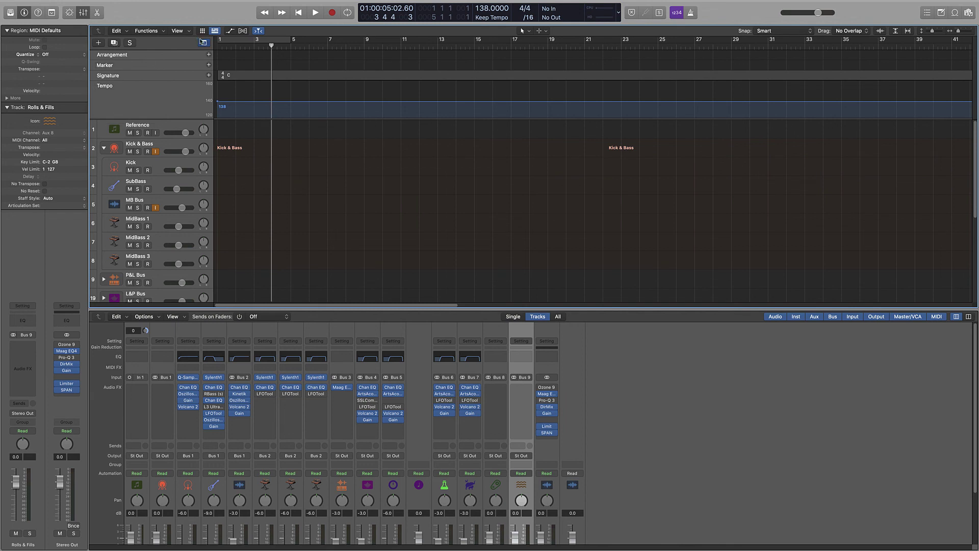
left_click(203, 42)
Examine the context options of the Rolls & Fills, Stereo Out and Master channel strips in the mixer.
scroll(282, 203, "down", 5)
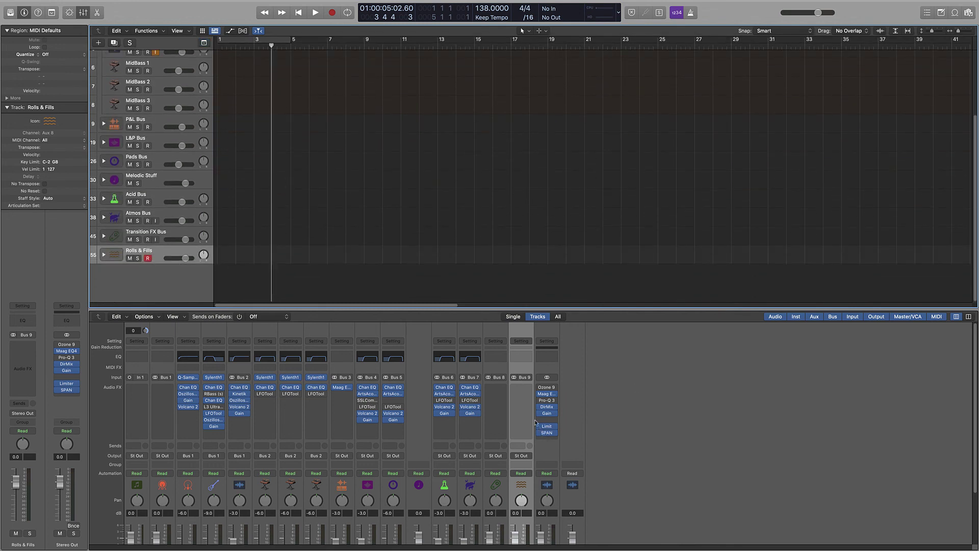
right_click(525, 403)
left_click(529, 331)
right_click(532, 323)
right_click(517, 331)
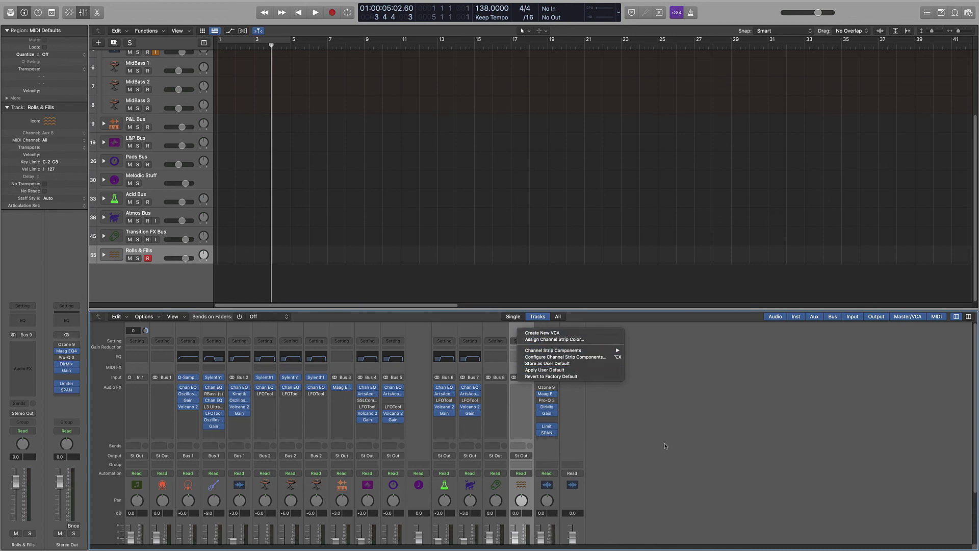
left_click(619, 418)
scroll(620, 418, "down", 3)
right_click(551, 534)
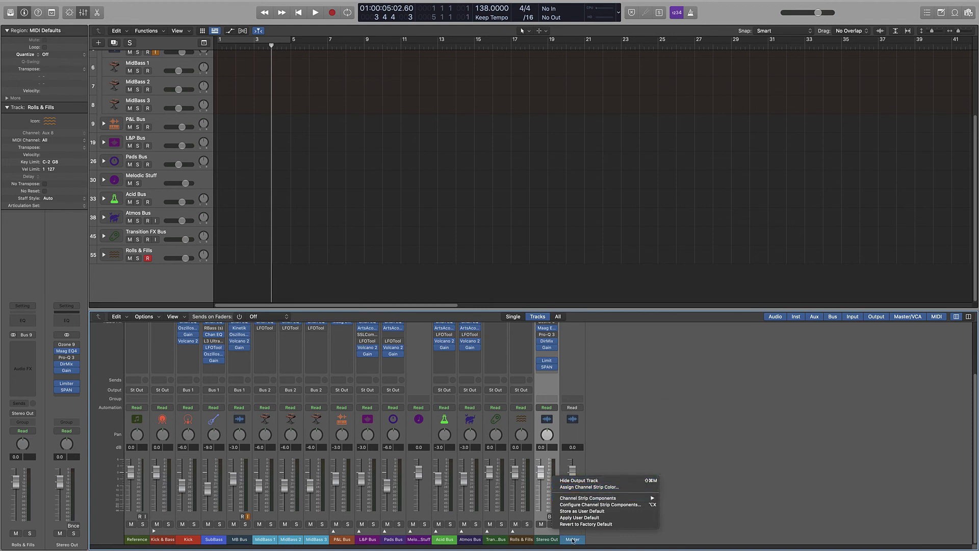
mouse_move(585, 500)
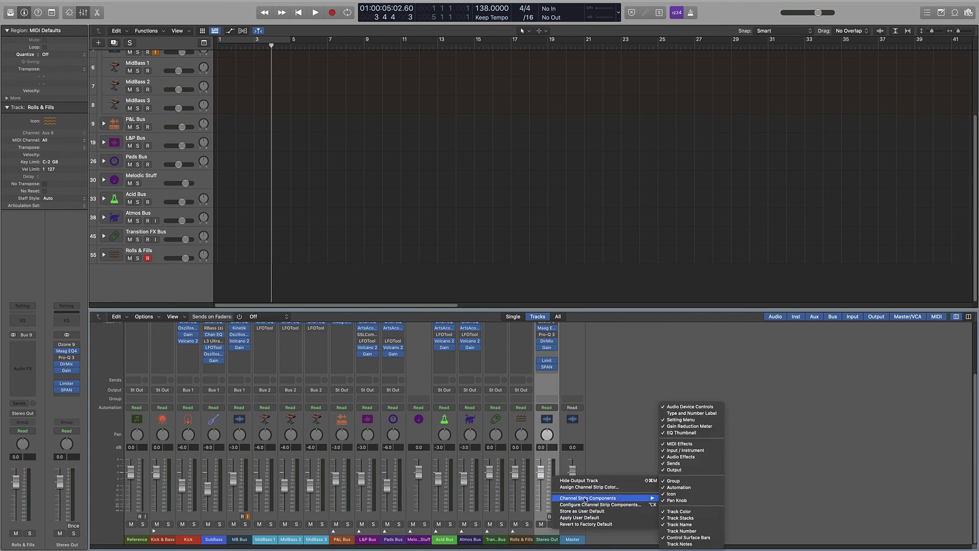
right_click(573, 533)
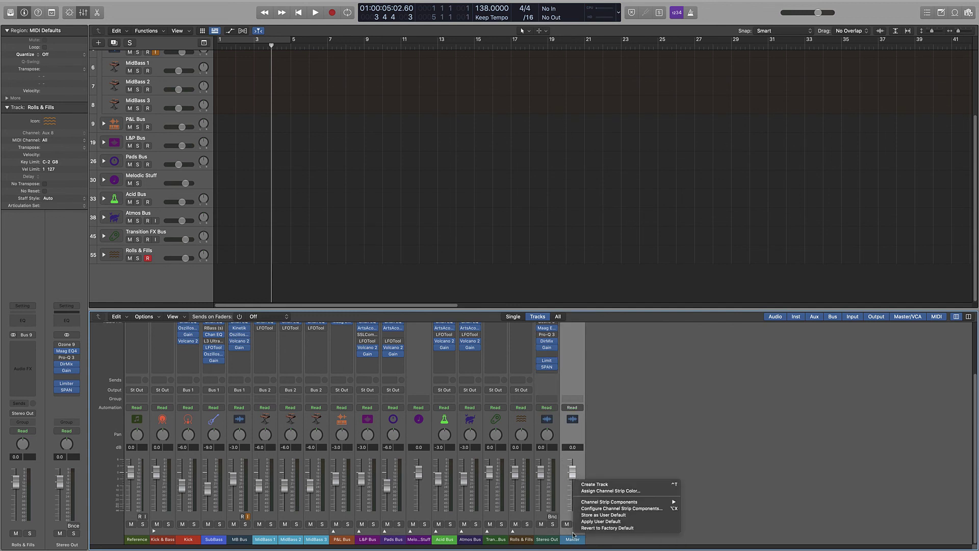
Open the SPAN and Limiter plug-in windows from the Stereo Out channel.
left_click(548, 371)
left_click(547, 369)
left_click(520, 233)
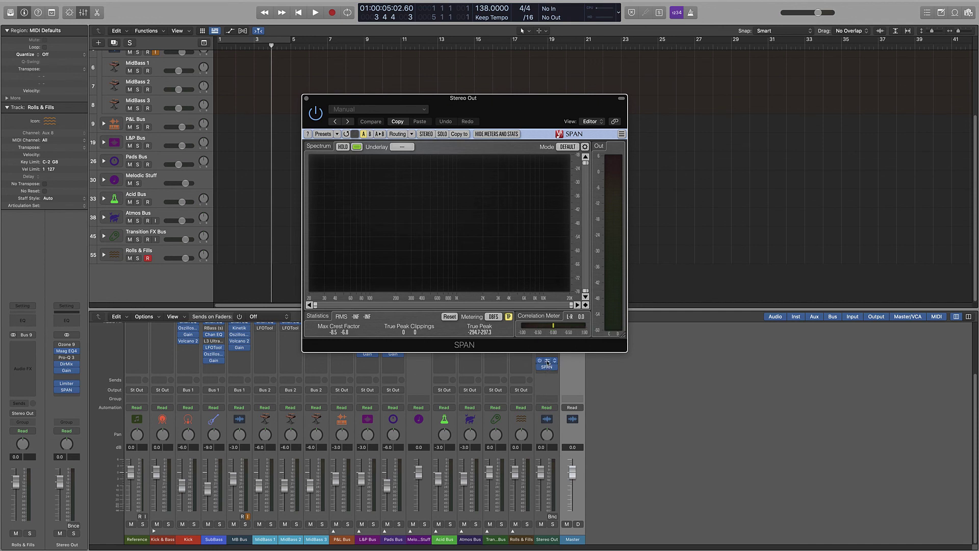
left_click(548, 361)
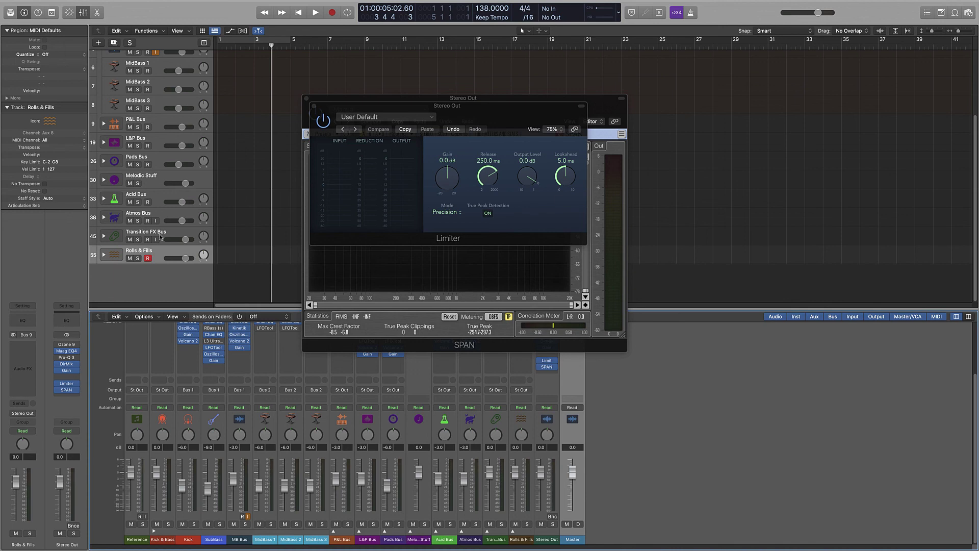
Close the Limiter and SPAN plug-in windows and collapse the Kick & Bass track stack.
left_click(104, 254)
left_click(104, 162)
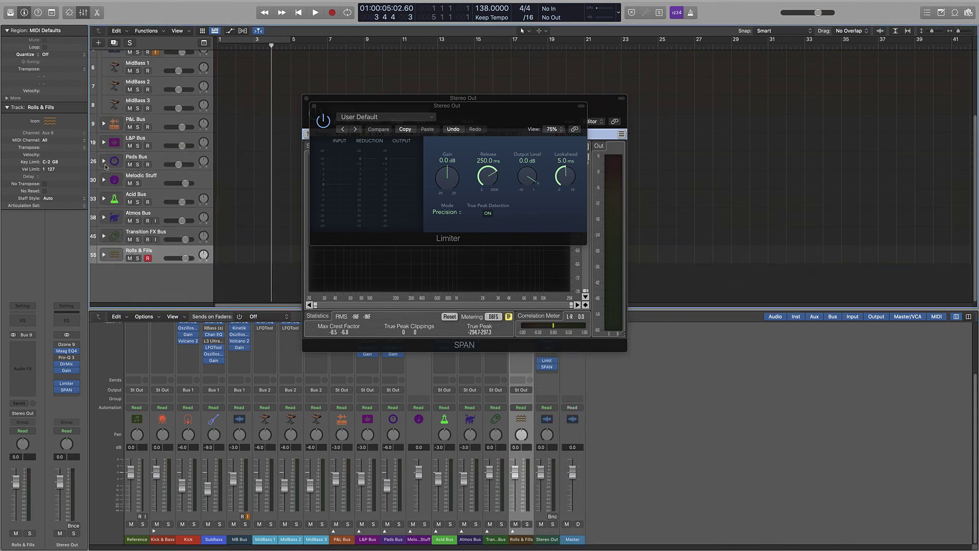
scroll(147, 355, "up", 4)
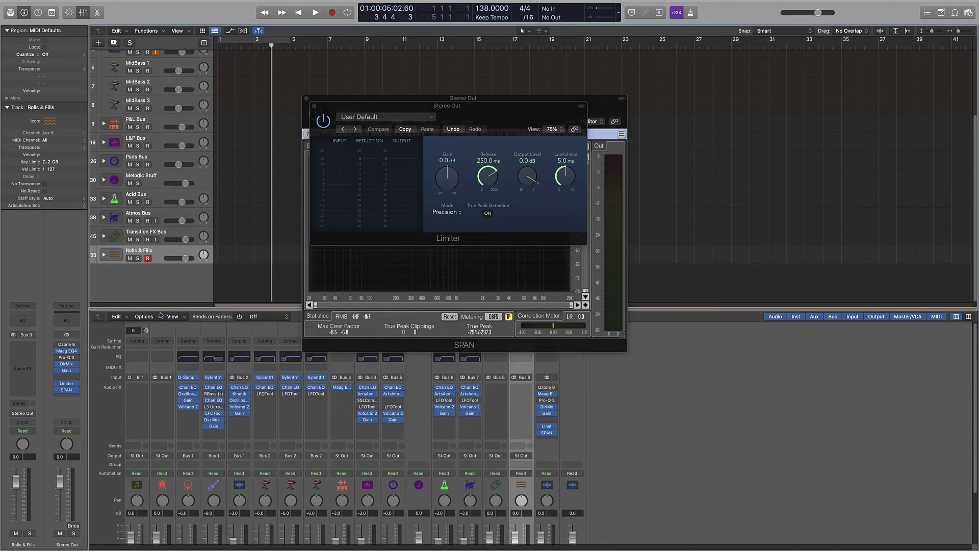
left_click(315, 108)
left_click(306, 97)
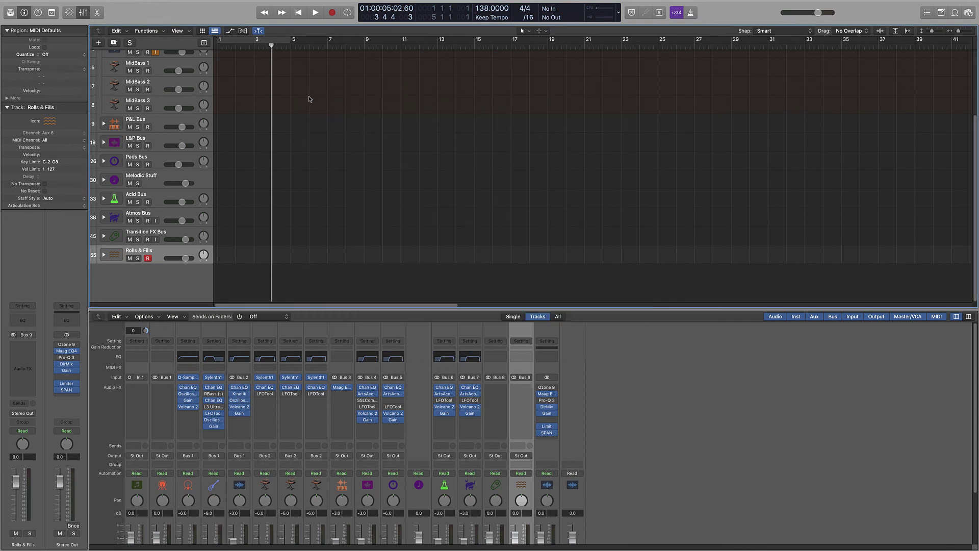
scroll(176, 248, "up", 4)
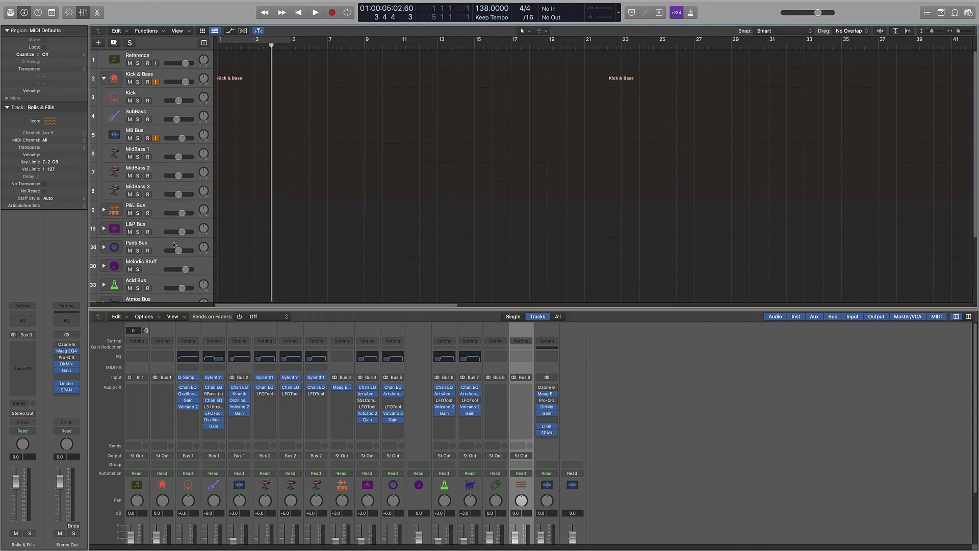
left_click(103, 76)
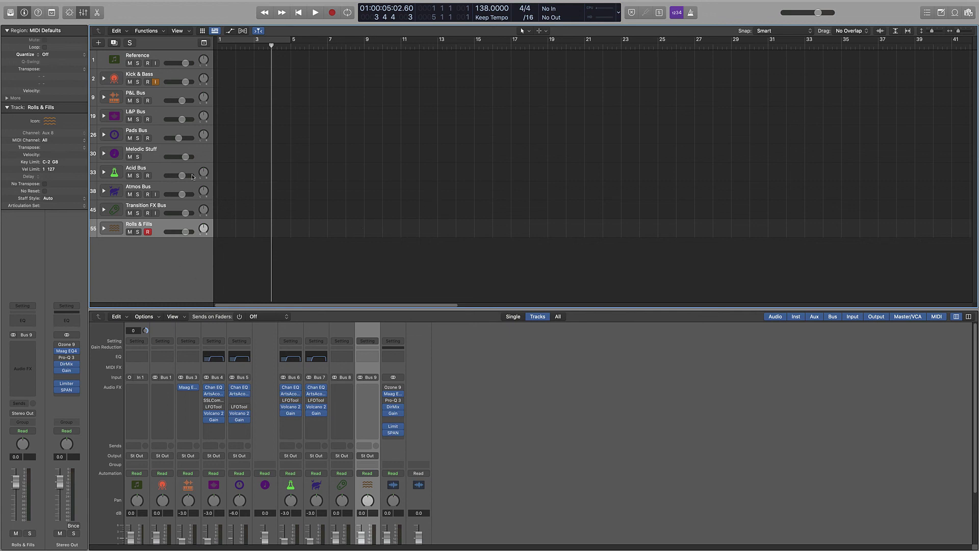
Show the global tracks and add an Intro arrangement marker running from bar 1 to bar 33.
left_click(203, 44)
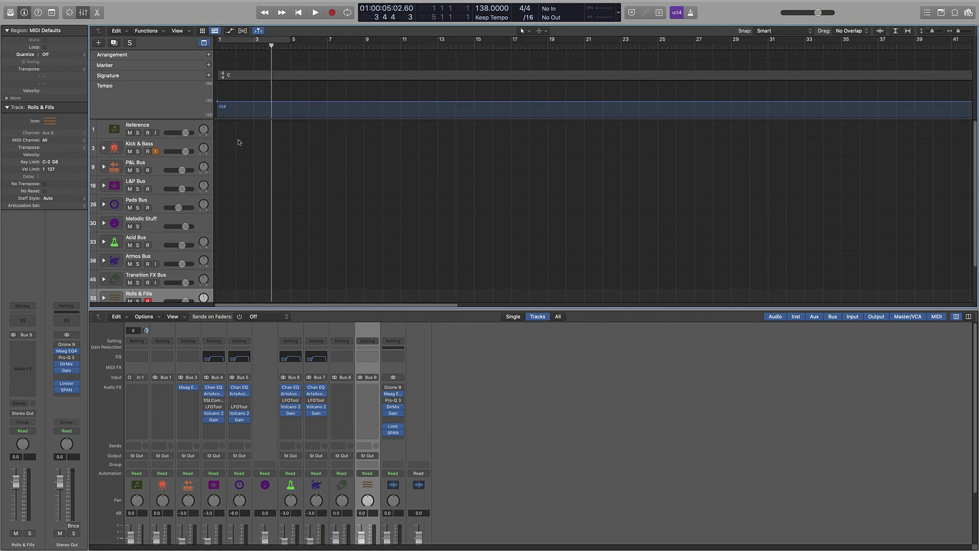
left_click(209, 55)
left_click(319, 58)
key("Return")
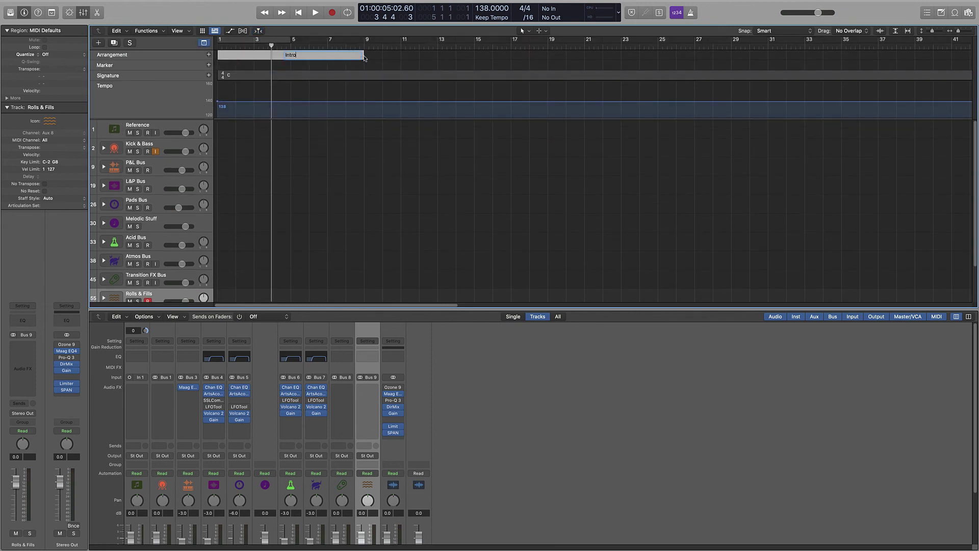
left_click_drag(364, 54, 806, 54)
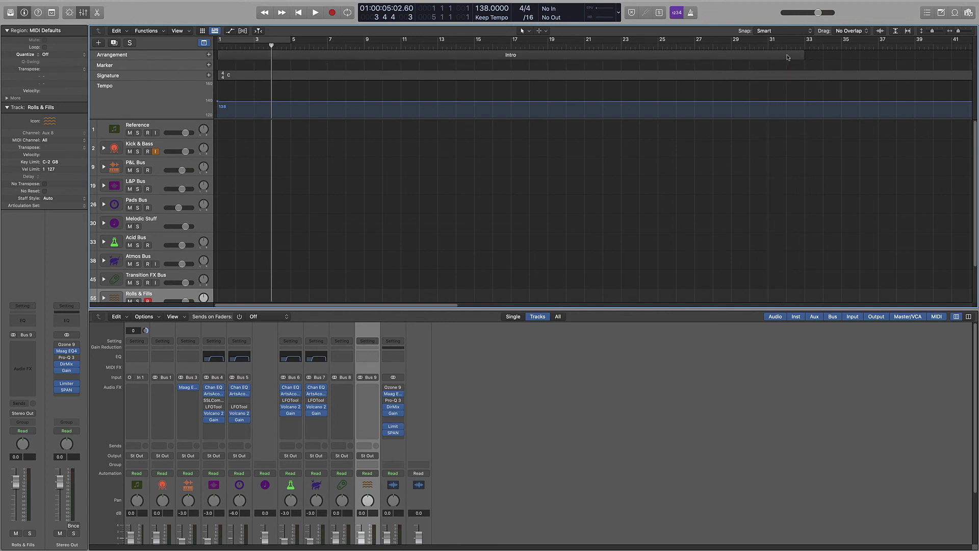
Add an arrangement marker after the Intro, rename it Sub In, and extend it to bar 65.
left_click(209, 54)
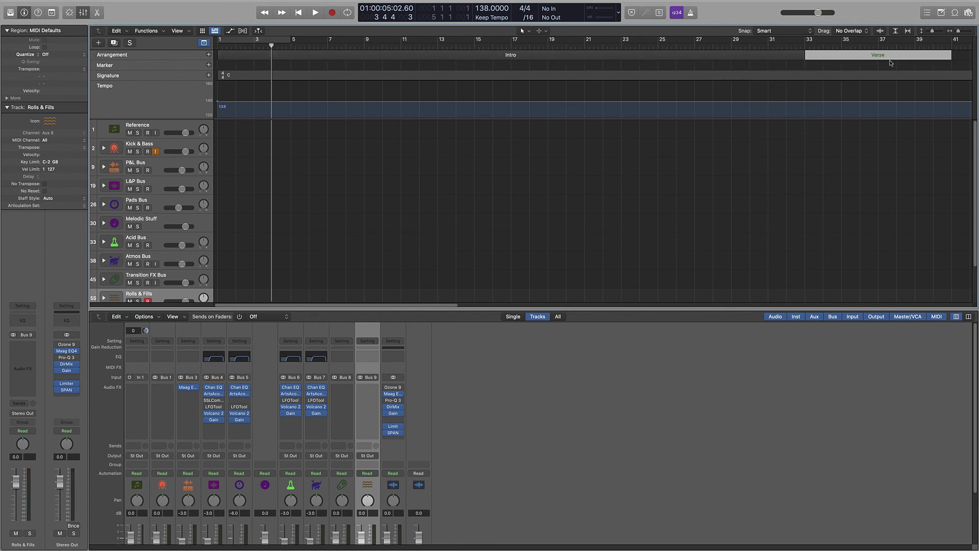
double_click(895, 57)
type("Sub In")
key("Return")
left_click_drag(958, 31, 936, 25)
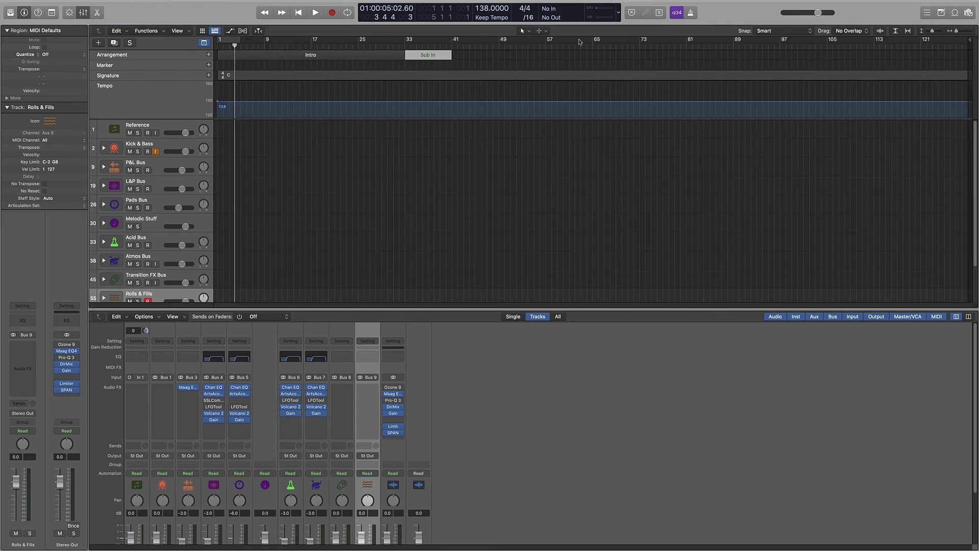
mouse_move(452, 57)
left_mouse_down()
mouse_move(624, 57)
mouse_move(593, 57)
left_mouse_up()
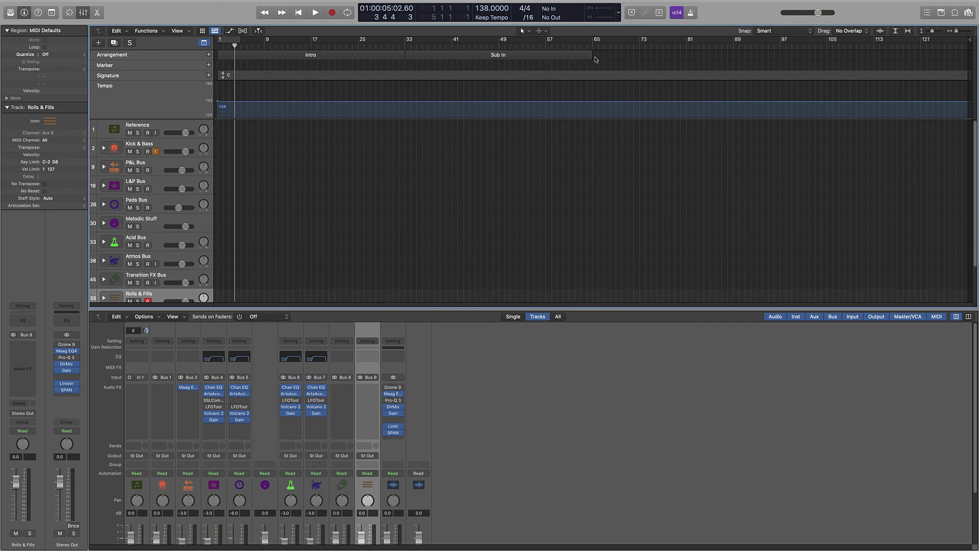
Add an arrangement marker after Sub In, extend it to bar 97, and rename it Breakdown.
left_click(208, 55)
left_click_drag(639, 56, 780, 61)
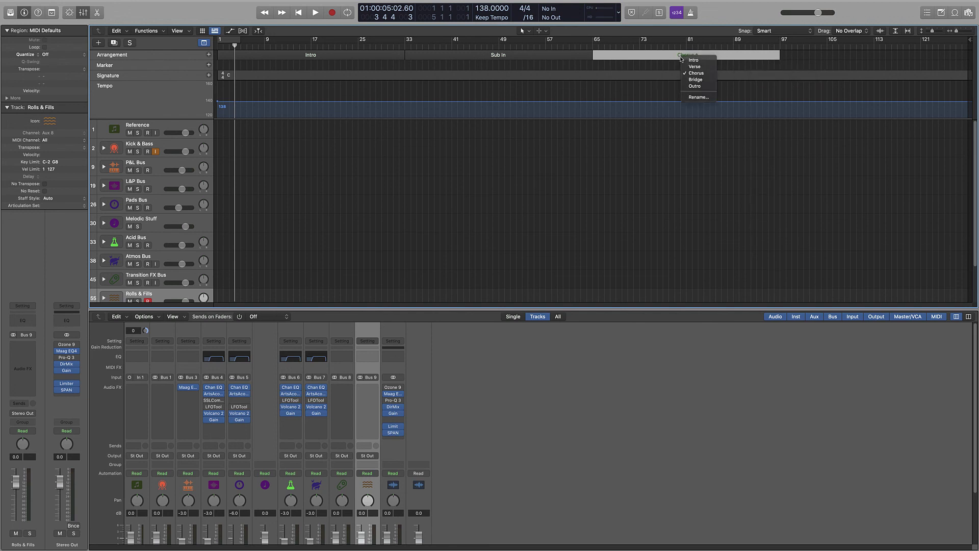
left_click(681, 56)
left_click(696, 92)
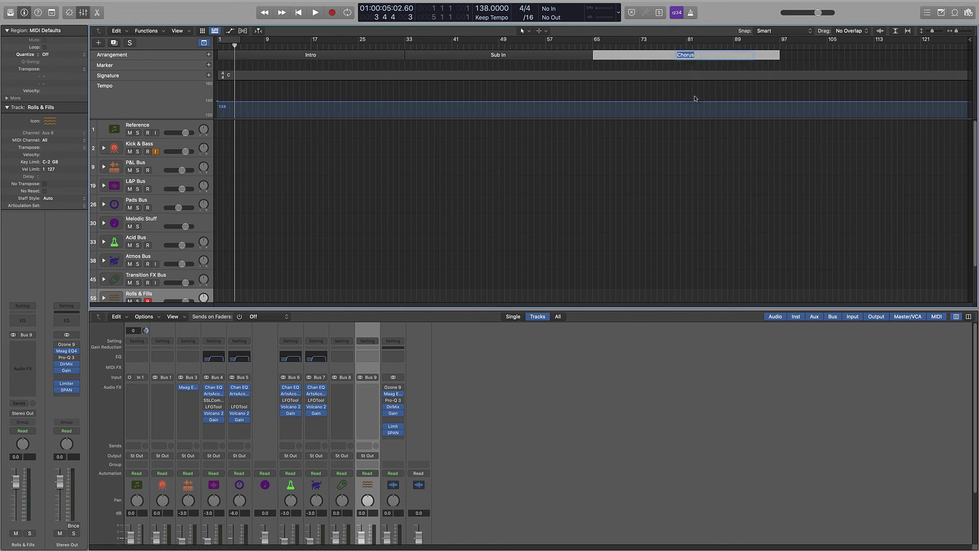
type("Breakdown")
key("Return")
left_click(803, 55)
Add an arrangement marker after the Breakdown, extend it to bar 113, and rename it Build Up.
left_click(209, 55)
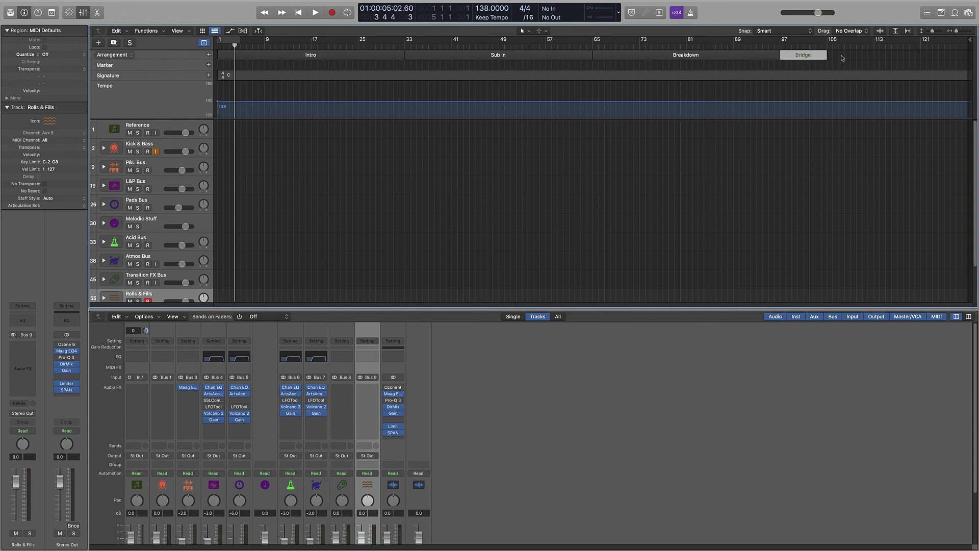
left_click_drag(826, 55, 874, 57)
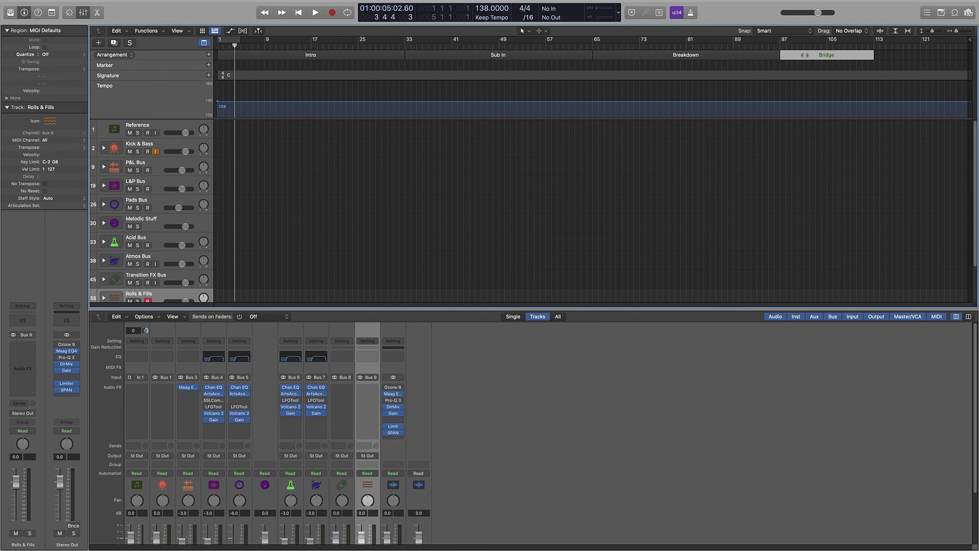
double_click(824, 56)
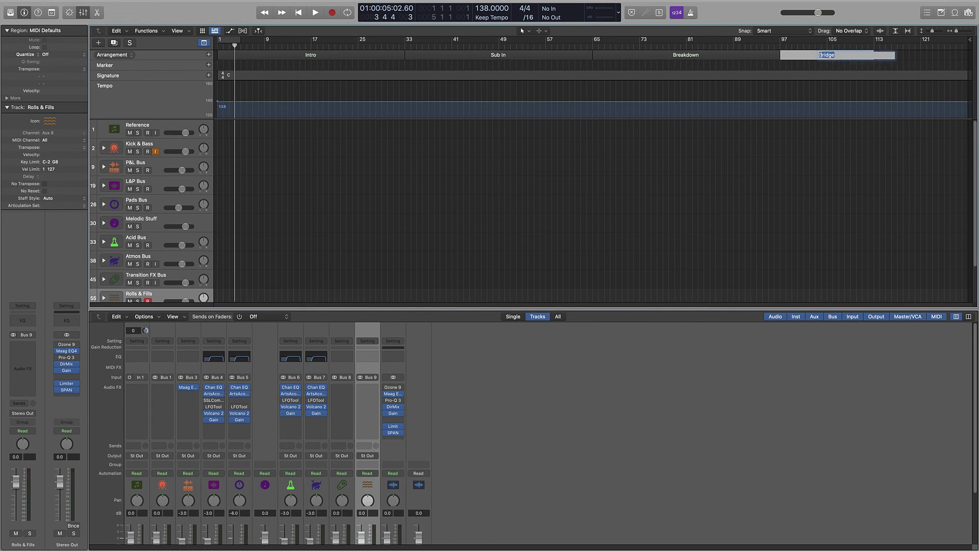
type("Build Up")
key("Return")
left_click_drag(583, 44, 769, 45)
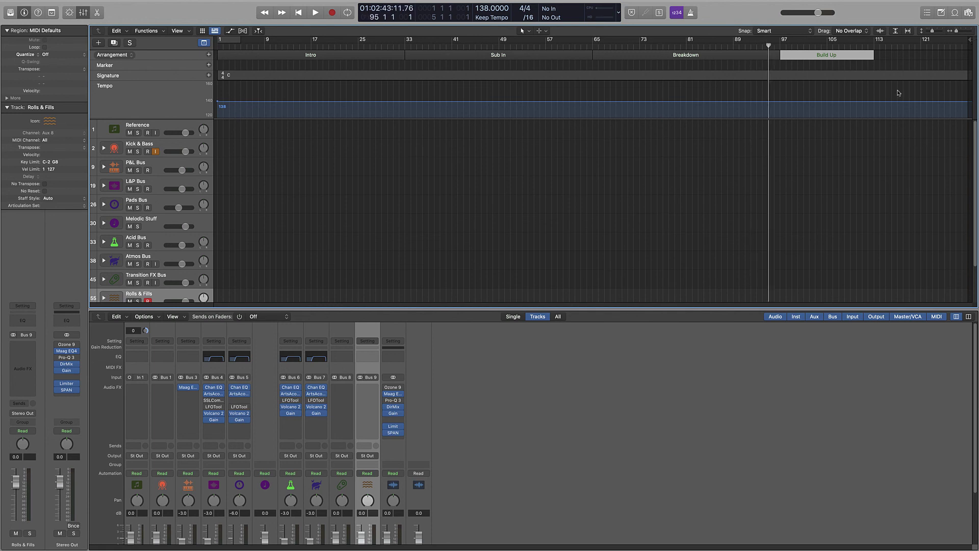
left_click(901, 60)
left_click(873, 44)
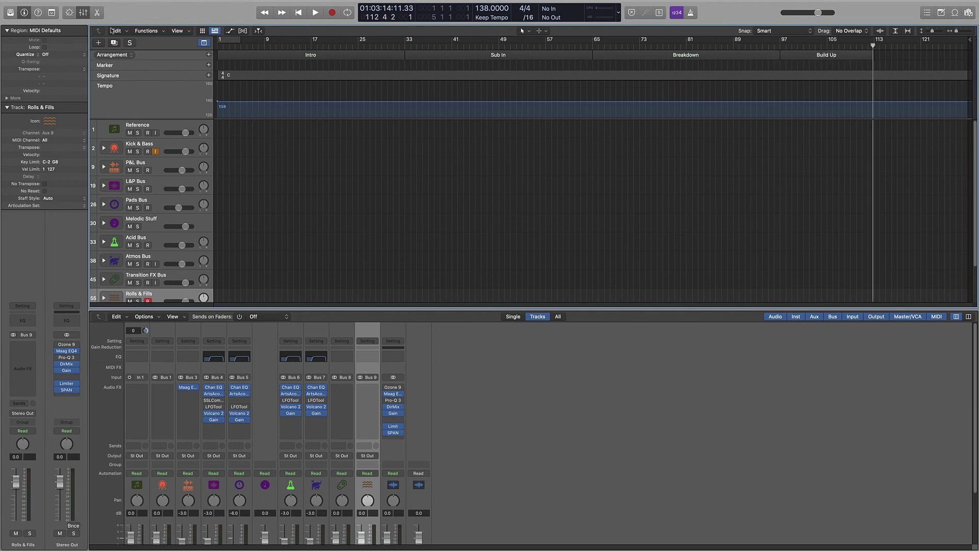
left_click(209, 65)
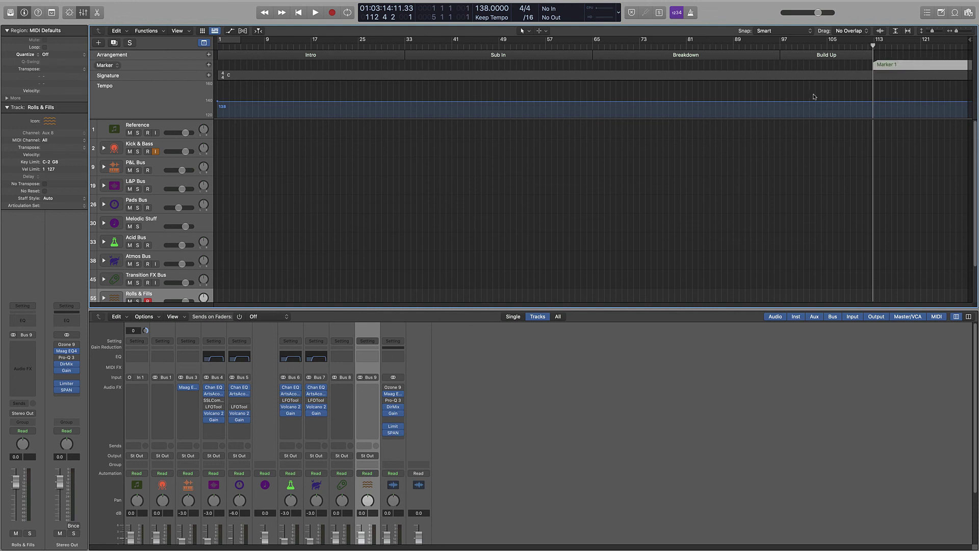
right_click(895, 62)
left_click(910, 77)
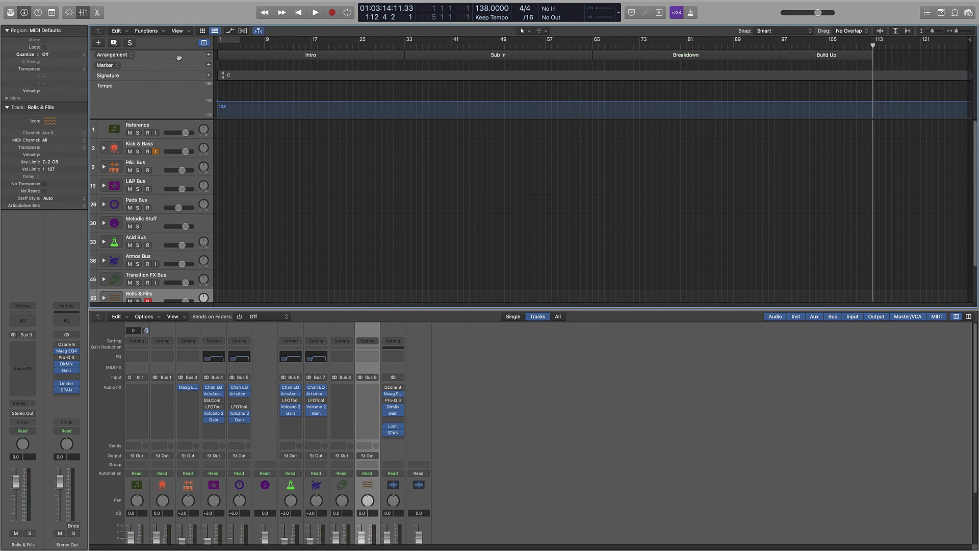
Add an arrangement marker after the Build Up, extend it to bar 145, and rename it Drop.
left_click(209, 55)
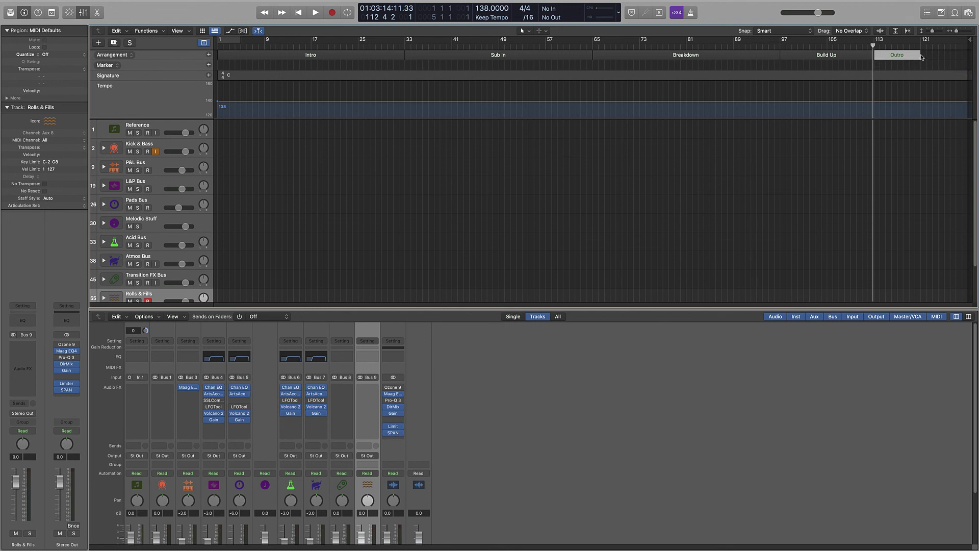
mouse_move(921, 54)
left_mouse_down()
mouse_move(975, 46)
mouse_move(523, 52)
mouse_move(668, 54)
mouse_move(599, 55)
left_mouse_up()
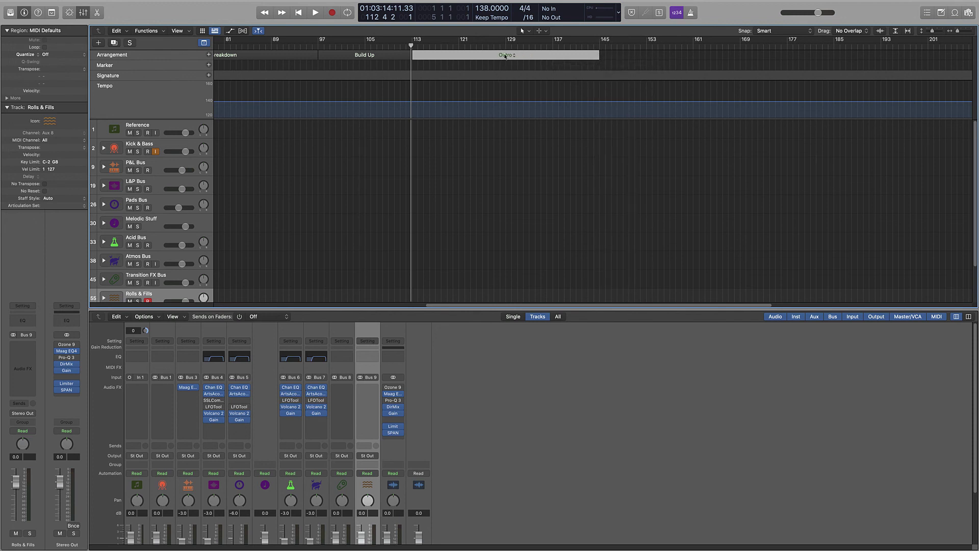
key("z")
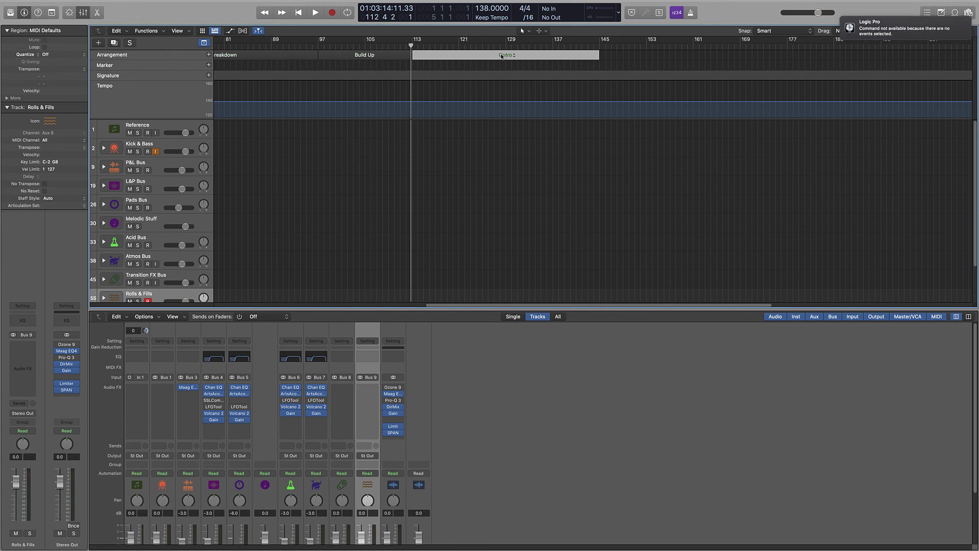
left_click(501, 57)
left_click(501, 56)
left_click(502, 58)
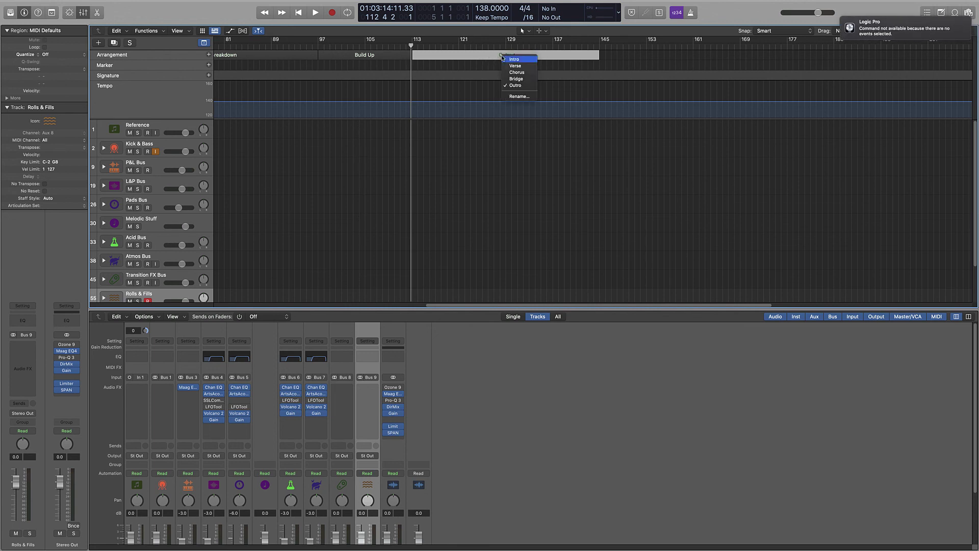
left_click(525, 97)
type("Drop")
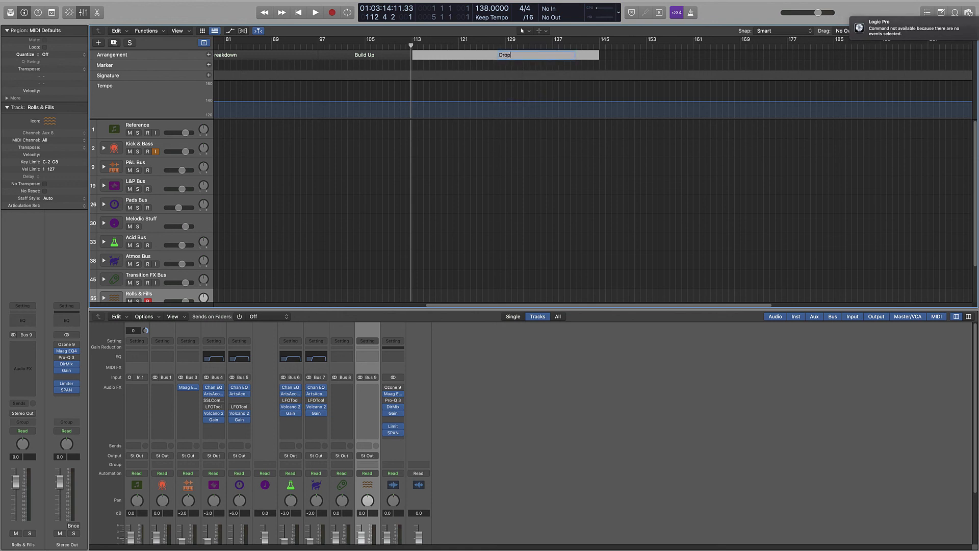
key("Return")
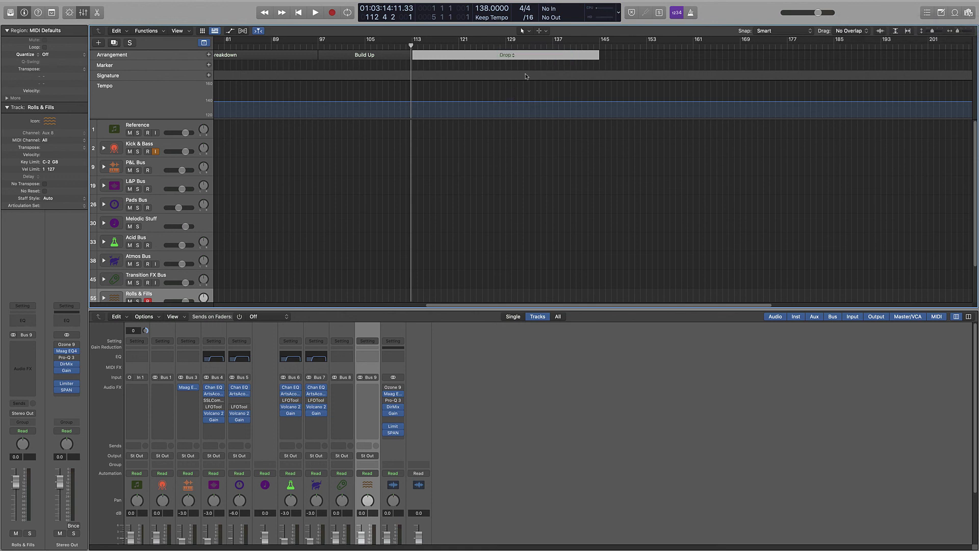
left_click(599, 47)
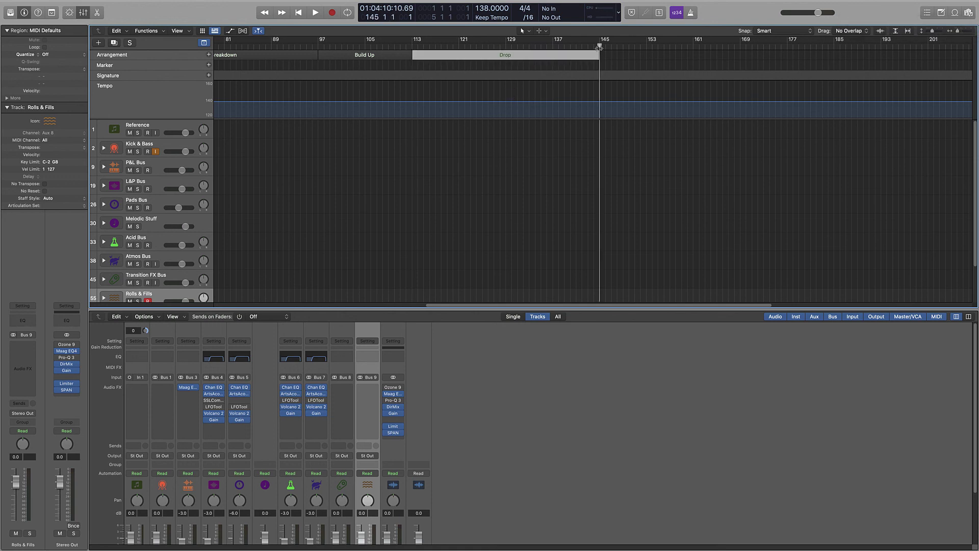
left_click(208, 65)
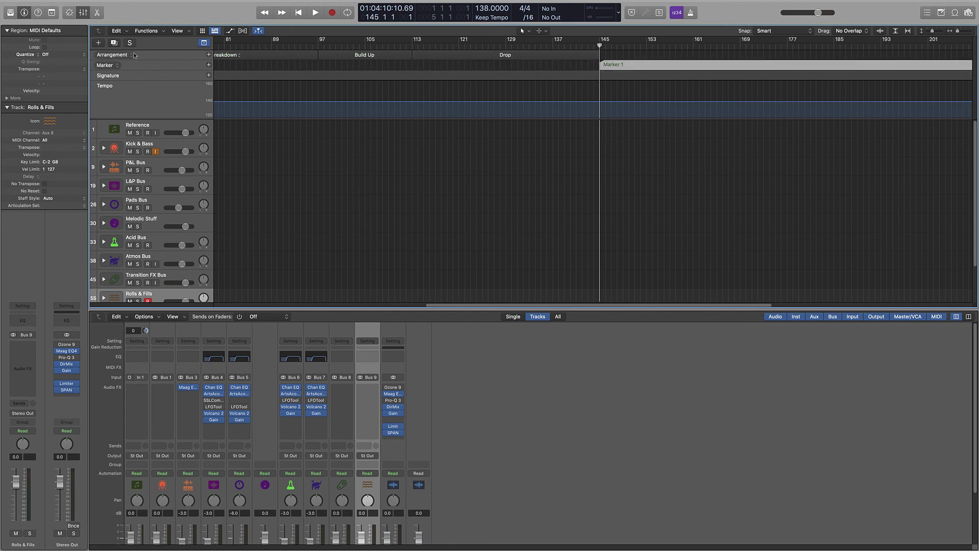
left_click(105, 65)
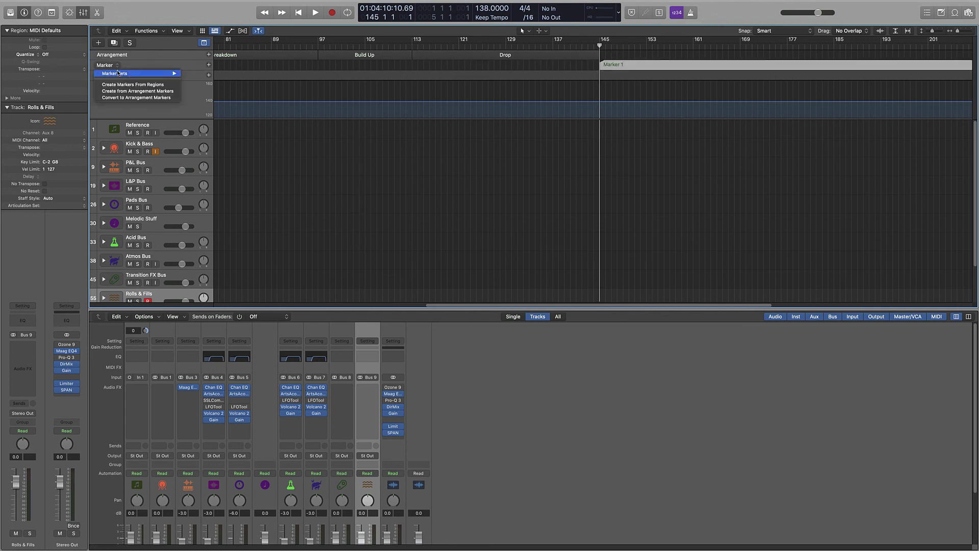
left_click(105, 67)
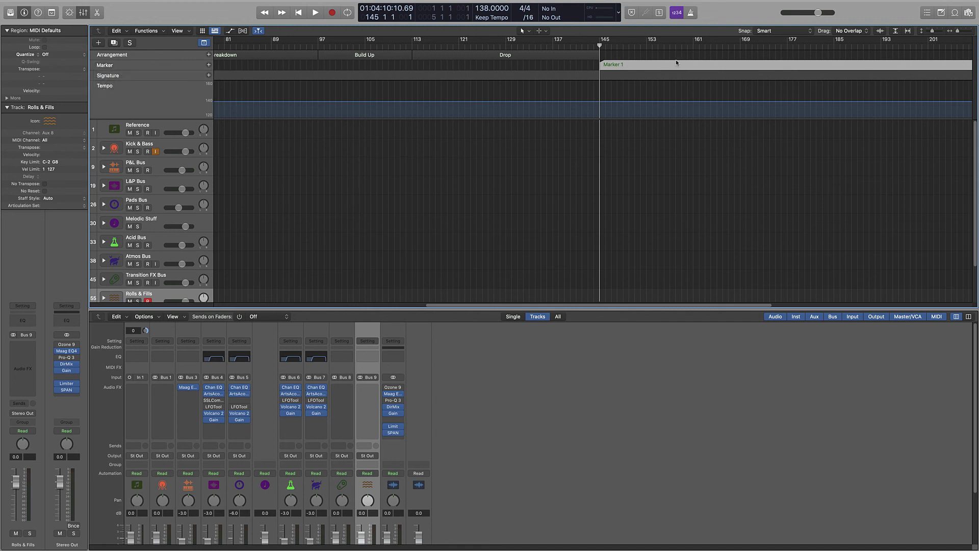
right_click(676, 63)
left_click(699, 79)
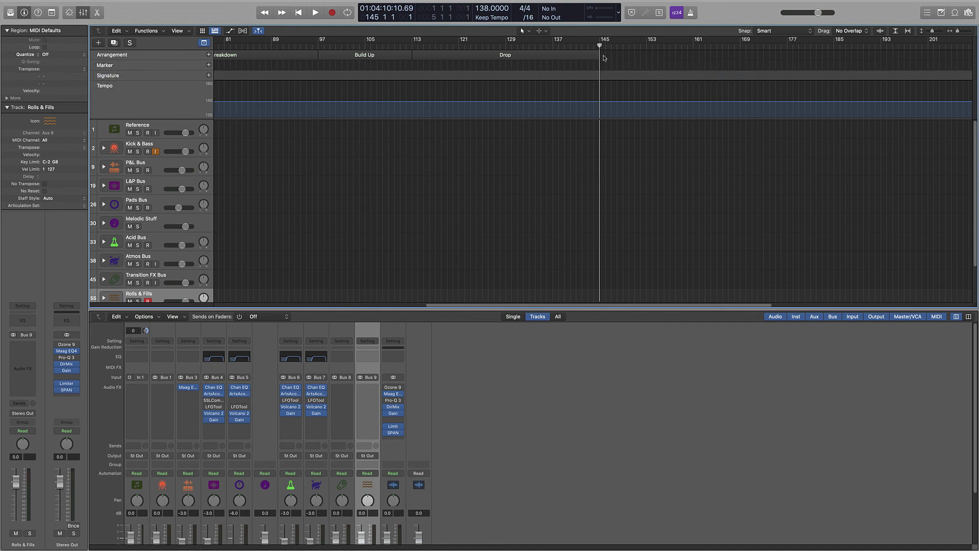
Add an Outro arrangement marker after the Drop and extend it to bar 193.
left_click(209, 55)
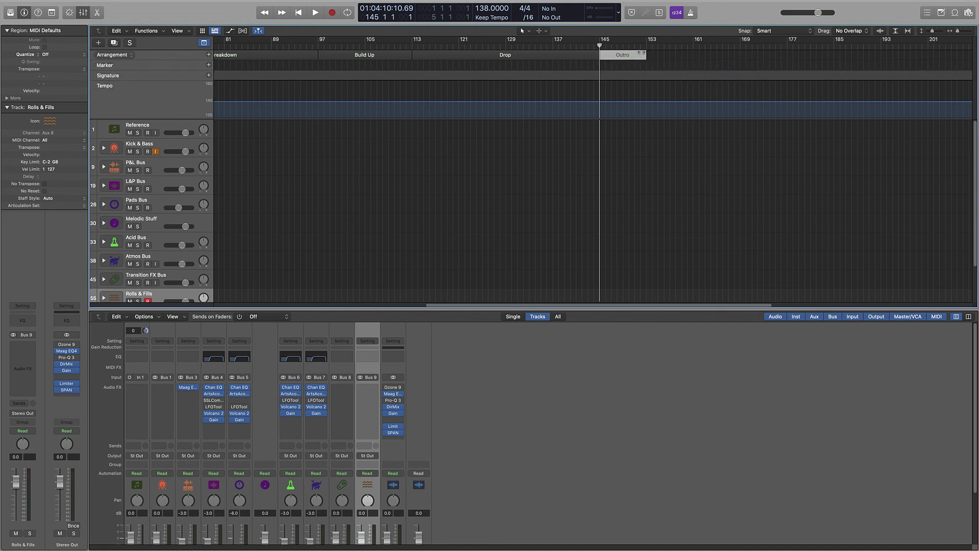
left_click_drag(646, 54, 881, 54)
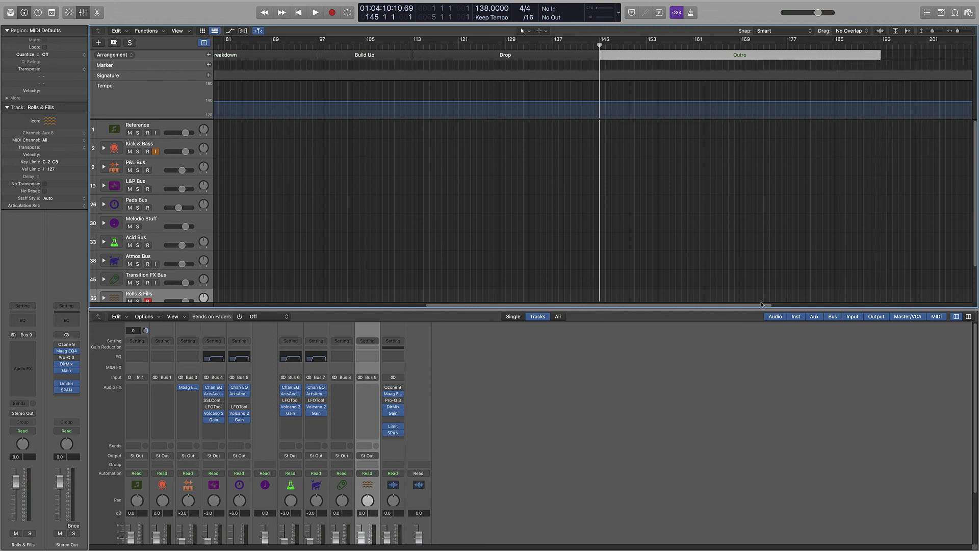
Shorten the project's end to just past the Outro at bar 193 and hide the global tracks.
scroll(761, 304, "right", 5)
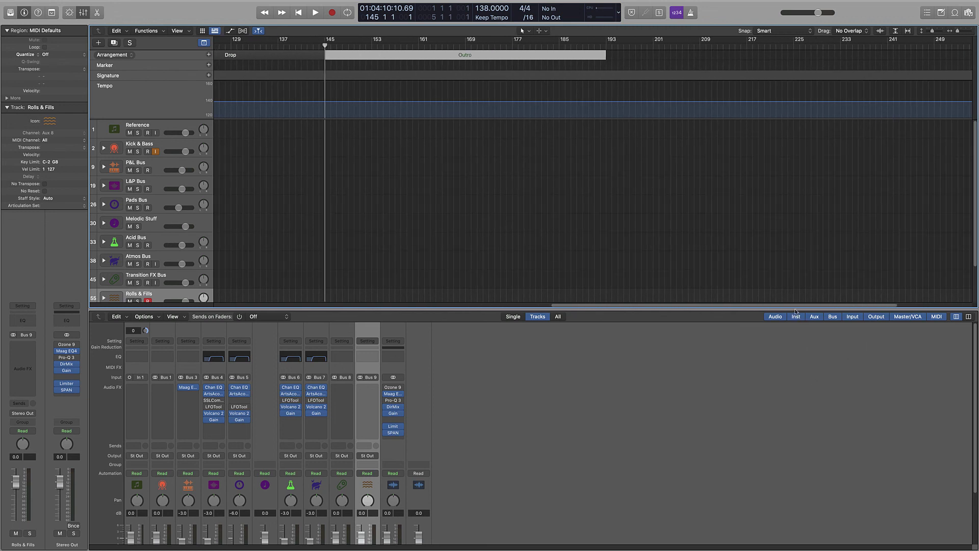
scroll(796, 308, "right", 3)
left_click_drag(971, 40, 538, 41)
left_click_drag(872, 46, 875, 46)
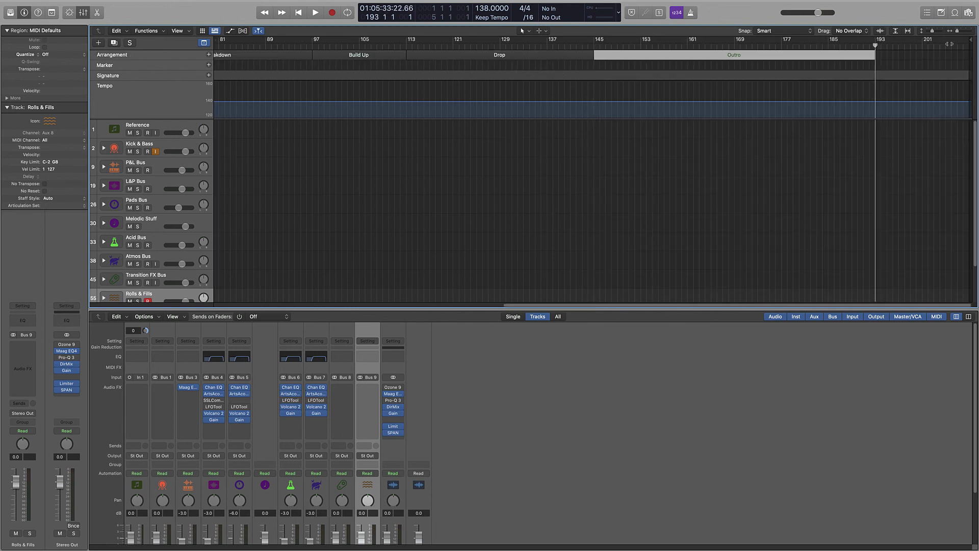
left_click_drag(972, 40, 881, 37)
key("g")
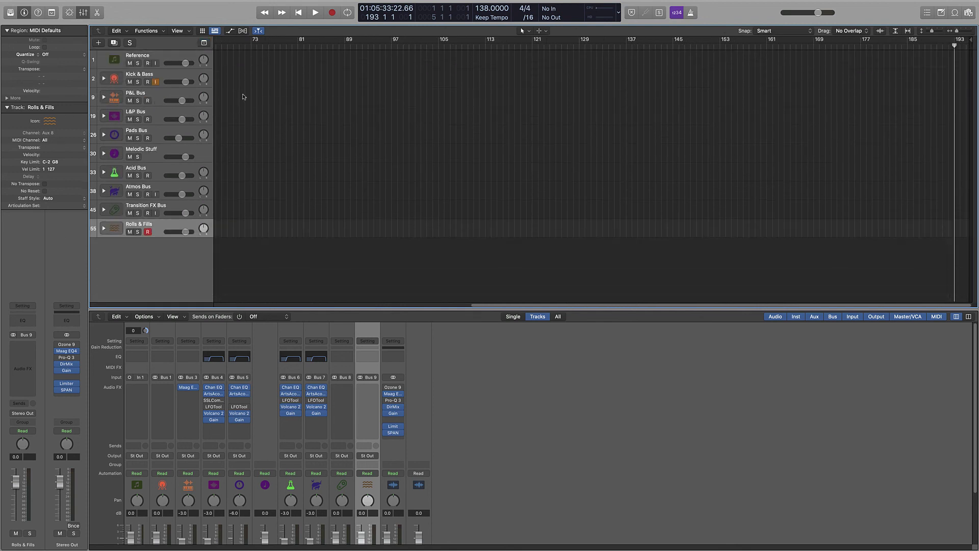